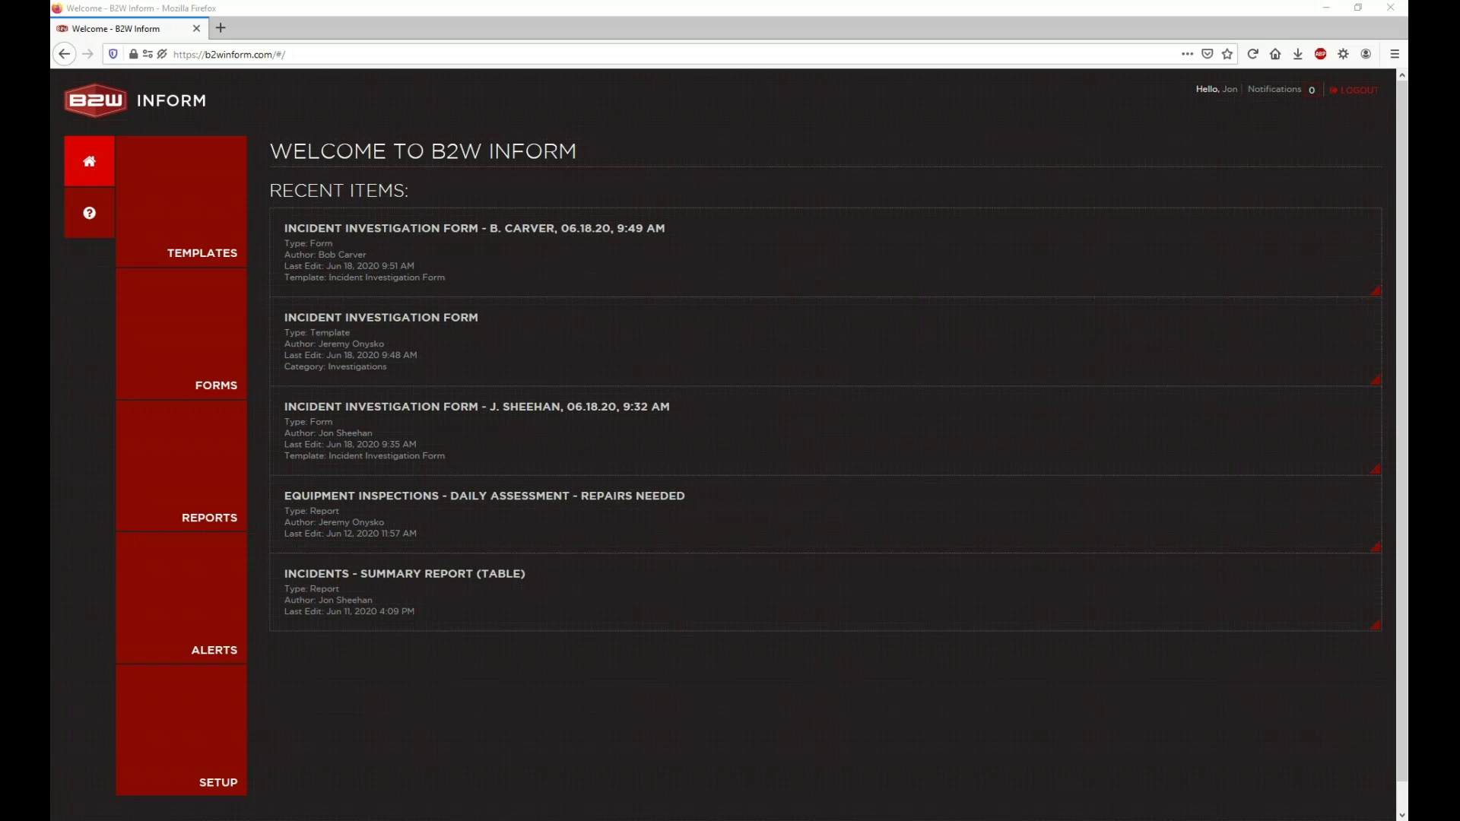
Step: View the completed Toolbox Talk Form, then return to the forms list via Home
left_click(205, 338)
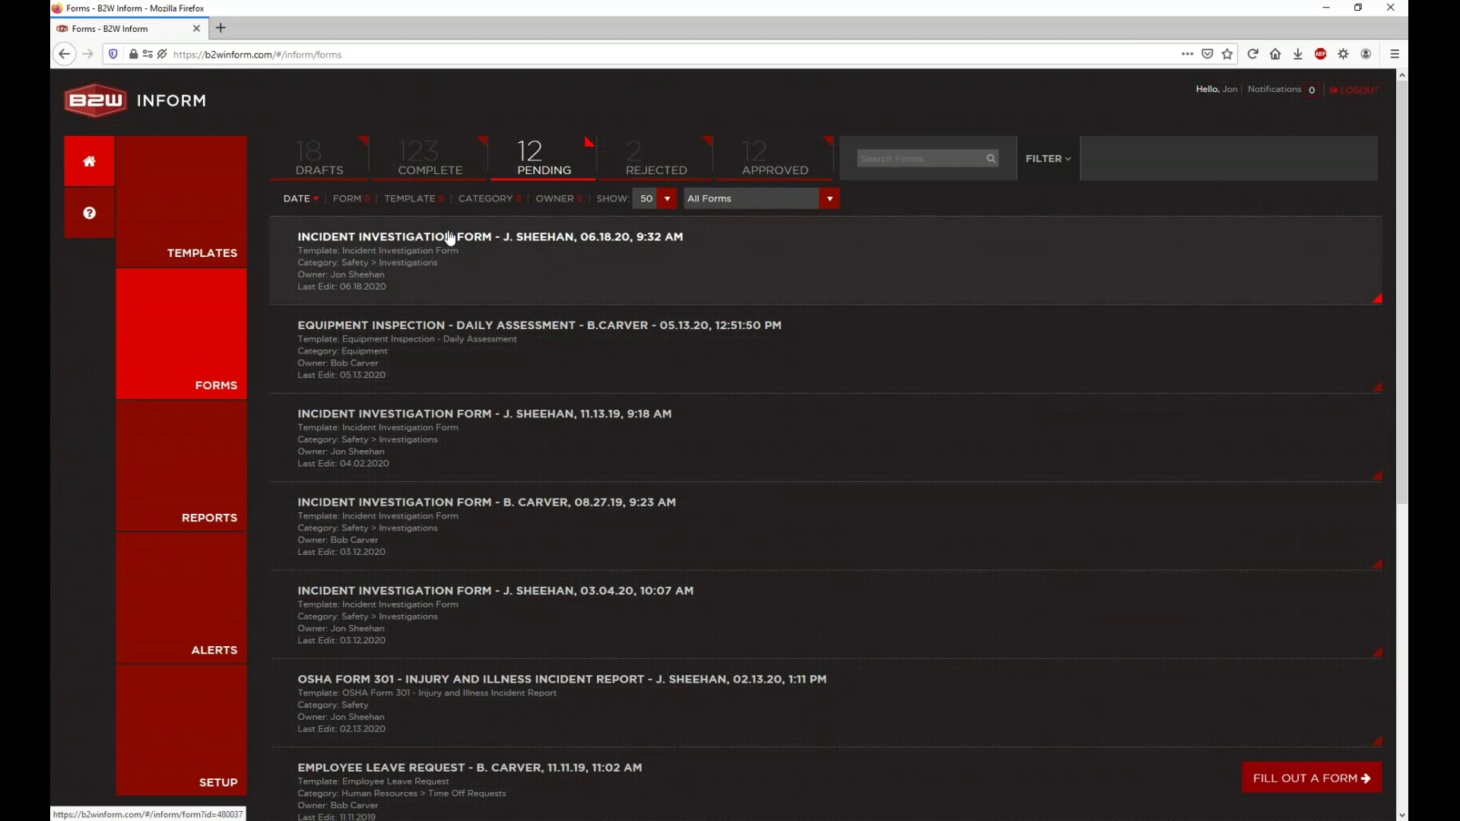
left_click(449, 148)
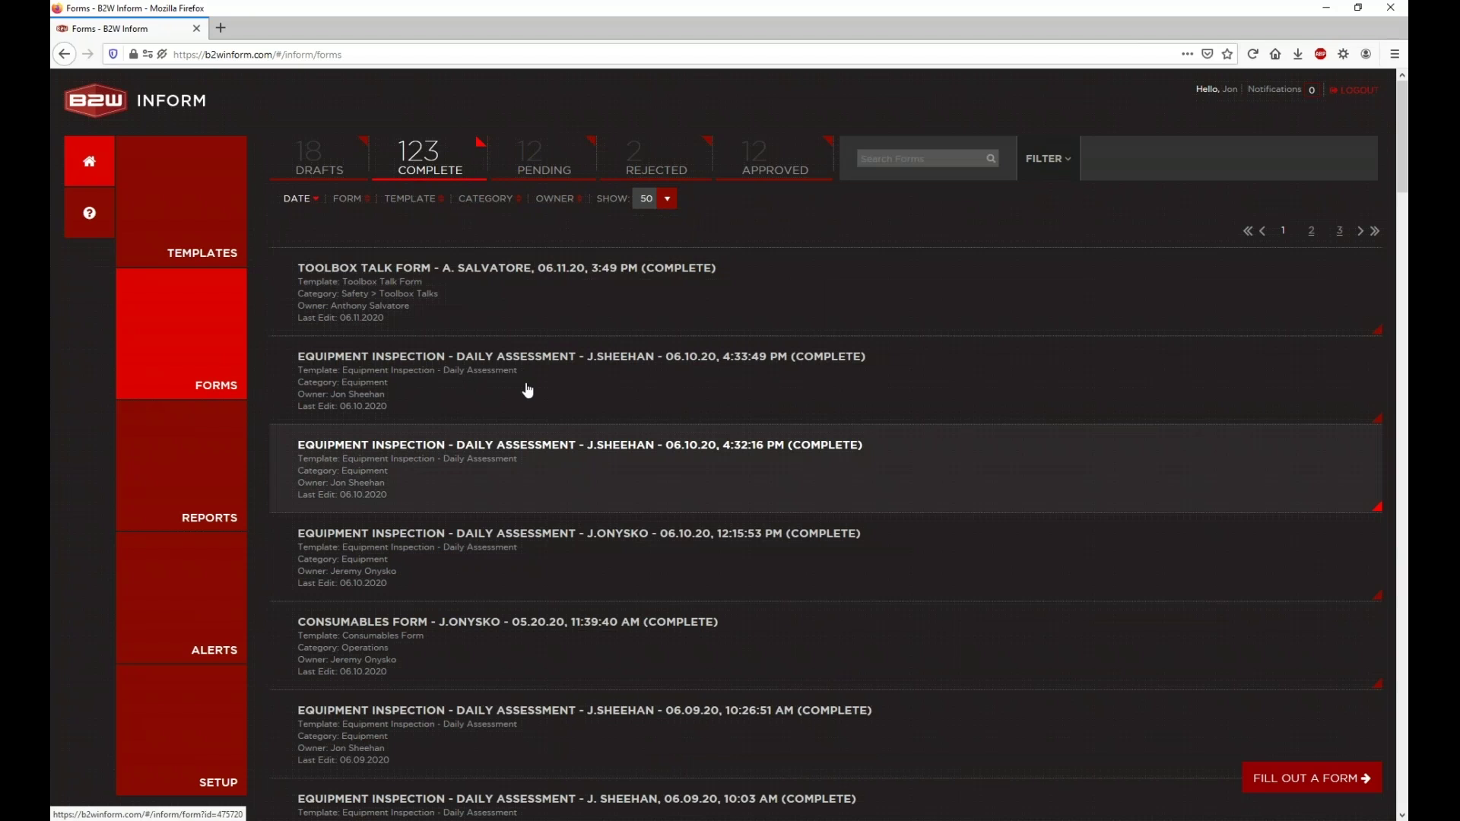
left_click(525, 295)
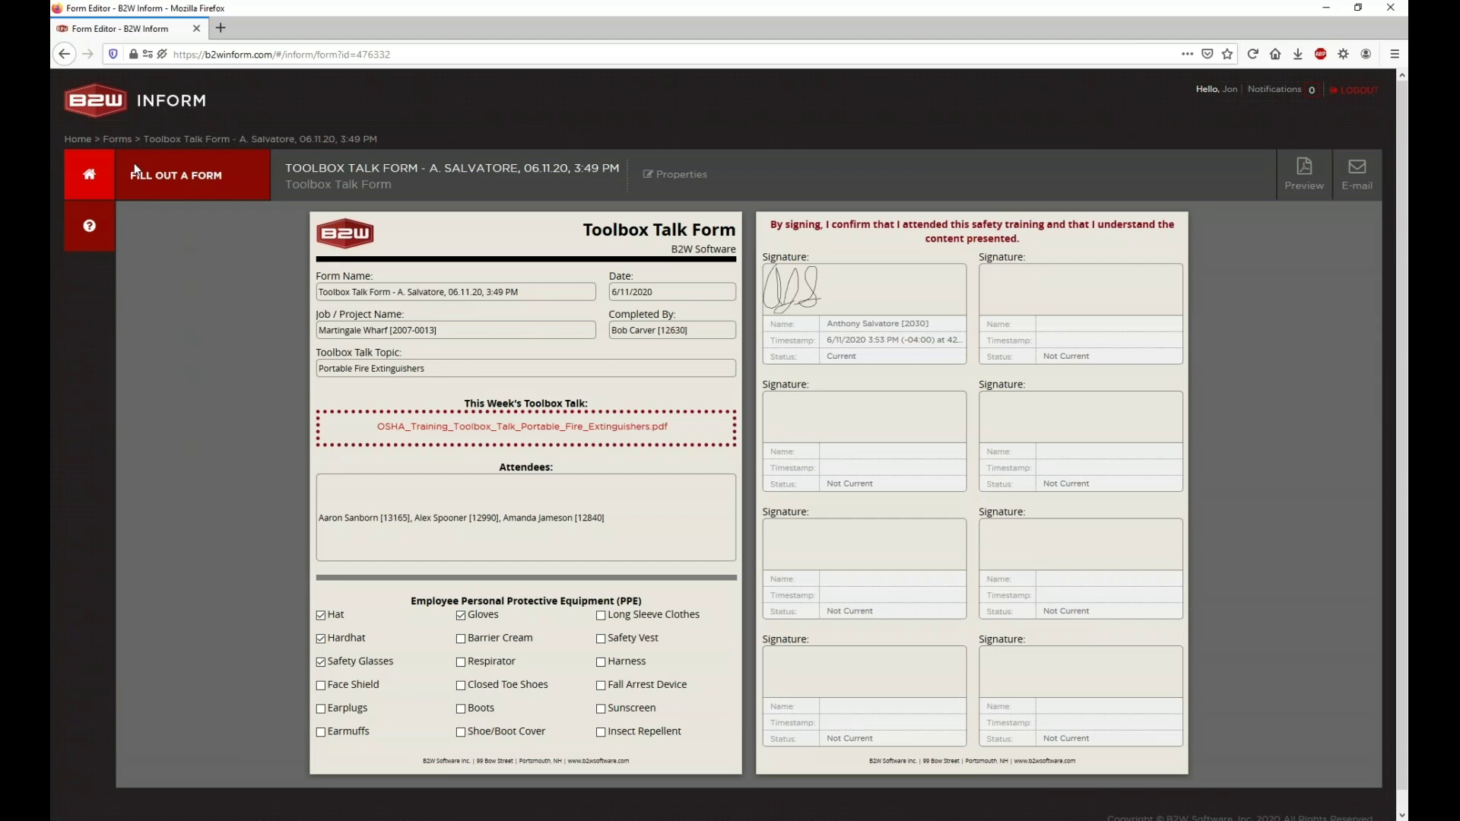
left_click(106, 177)
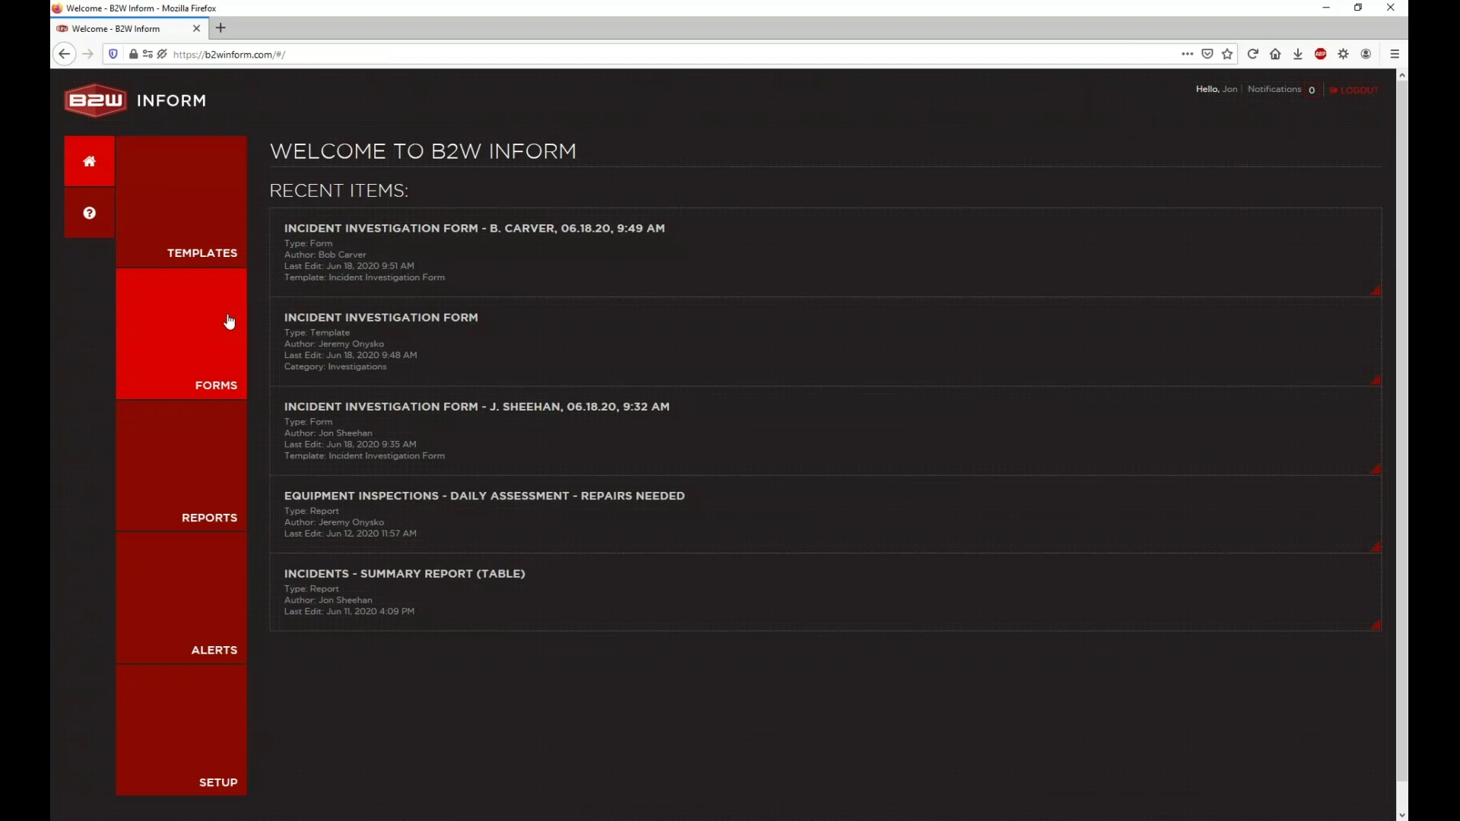
left_click(230, 321)
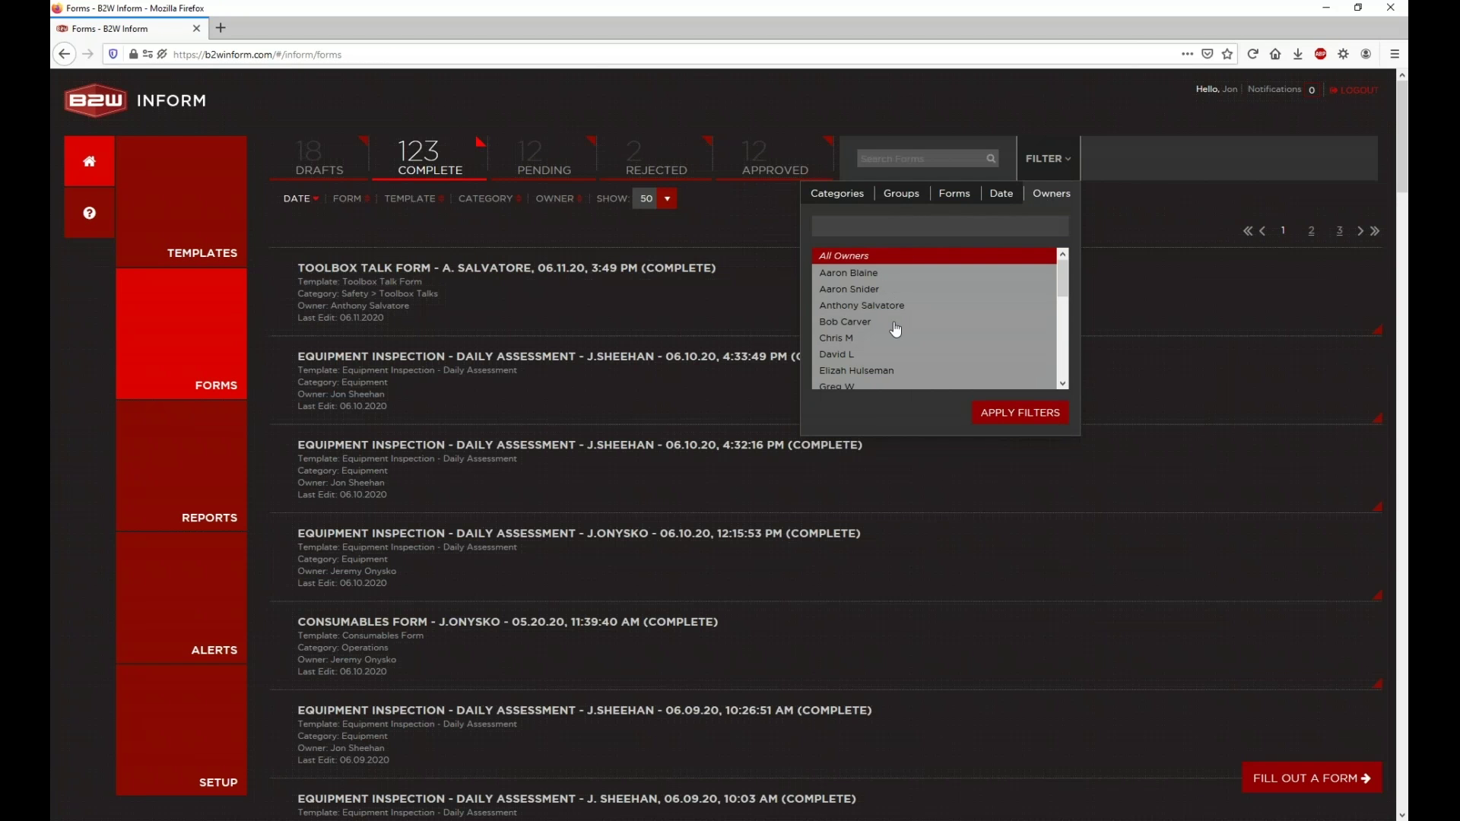
Step: Filter the forms list to show only the submitter's forms
scroll(896, 334, "down", 3)
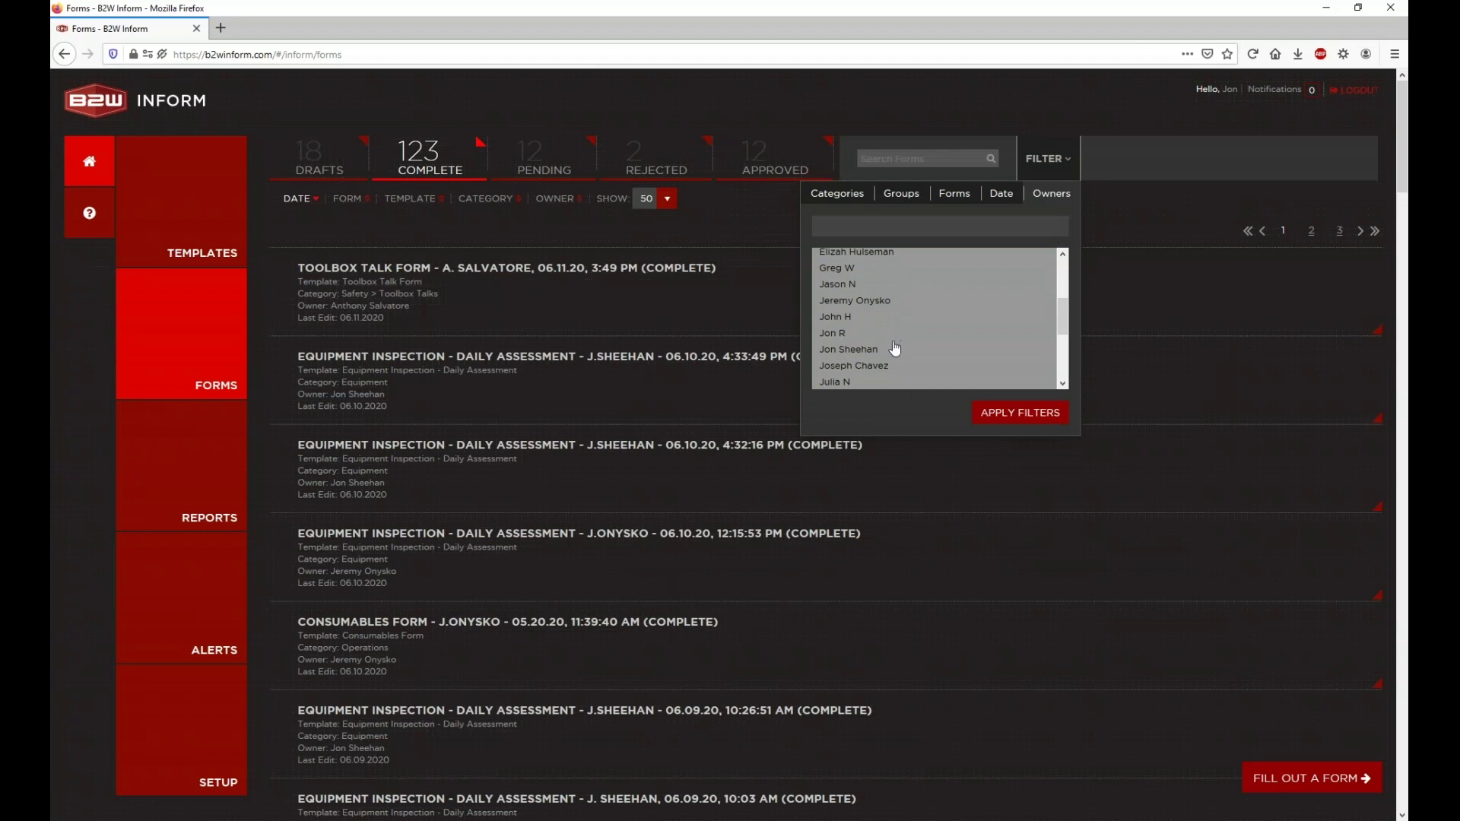
left_click(871, 350)
left_click(1000, 415)
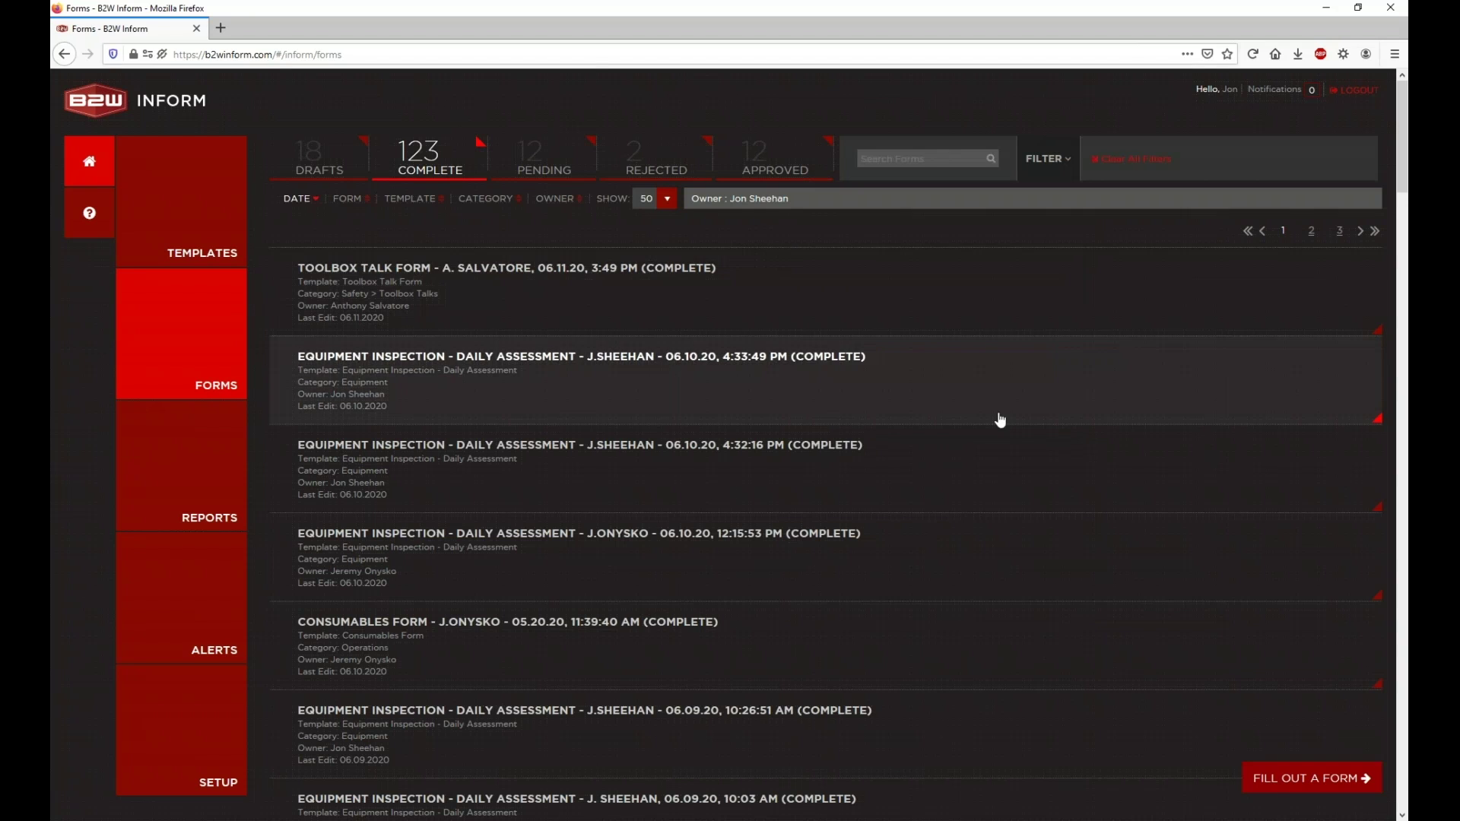
Step: Mark the 06.10.20, 4:33:49 PM equipment inspection form complete and return to the forms list
left_click(1035, 282)
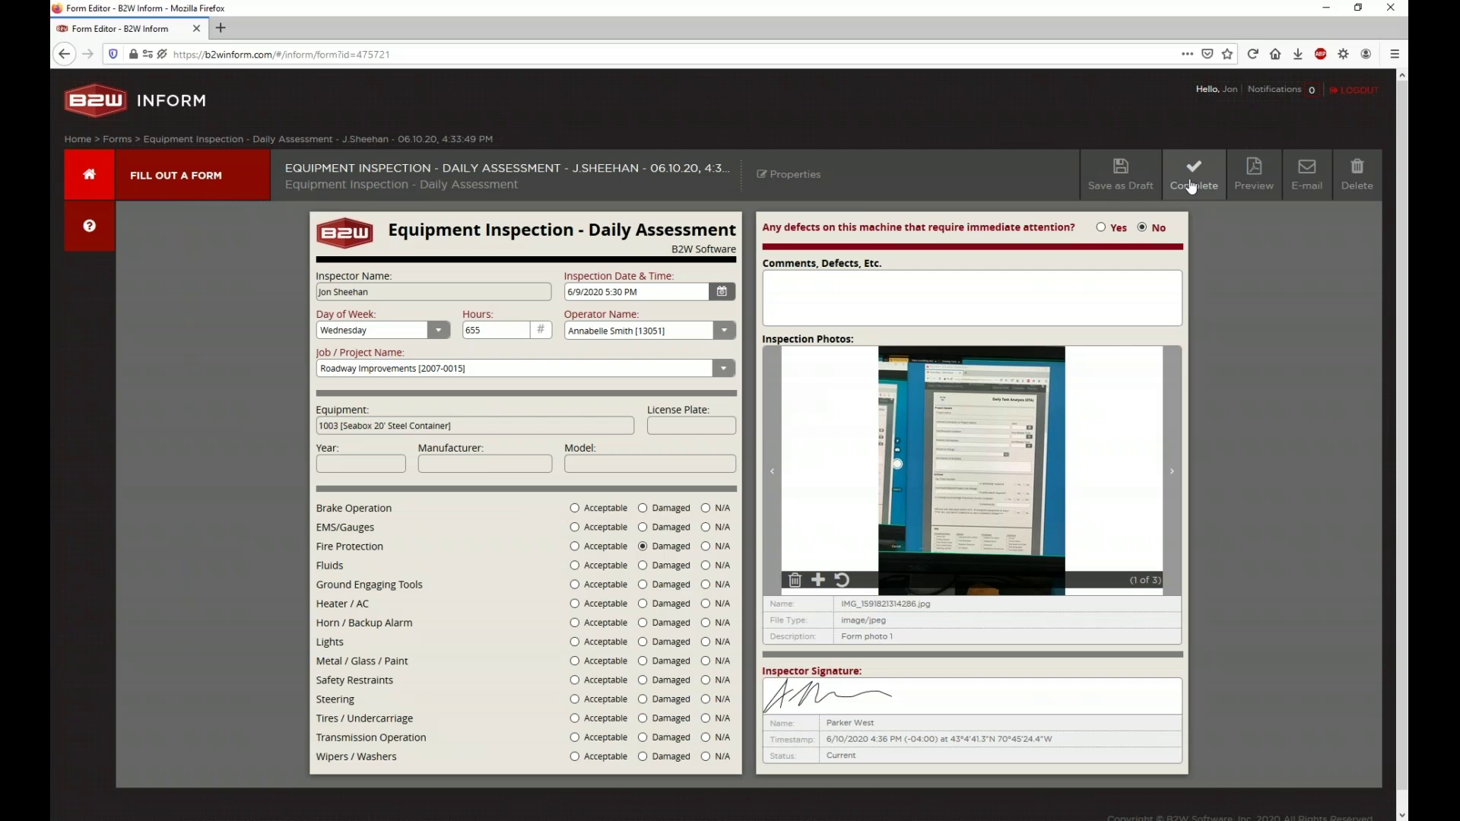
left_click(1192, 187)
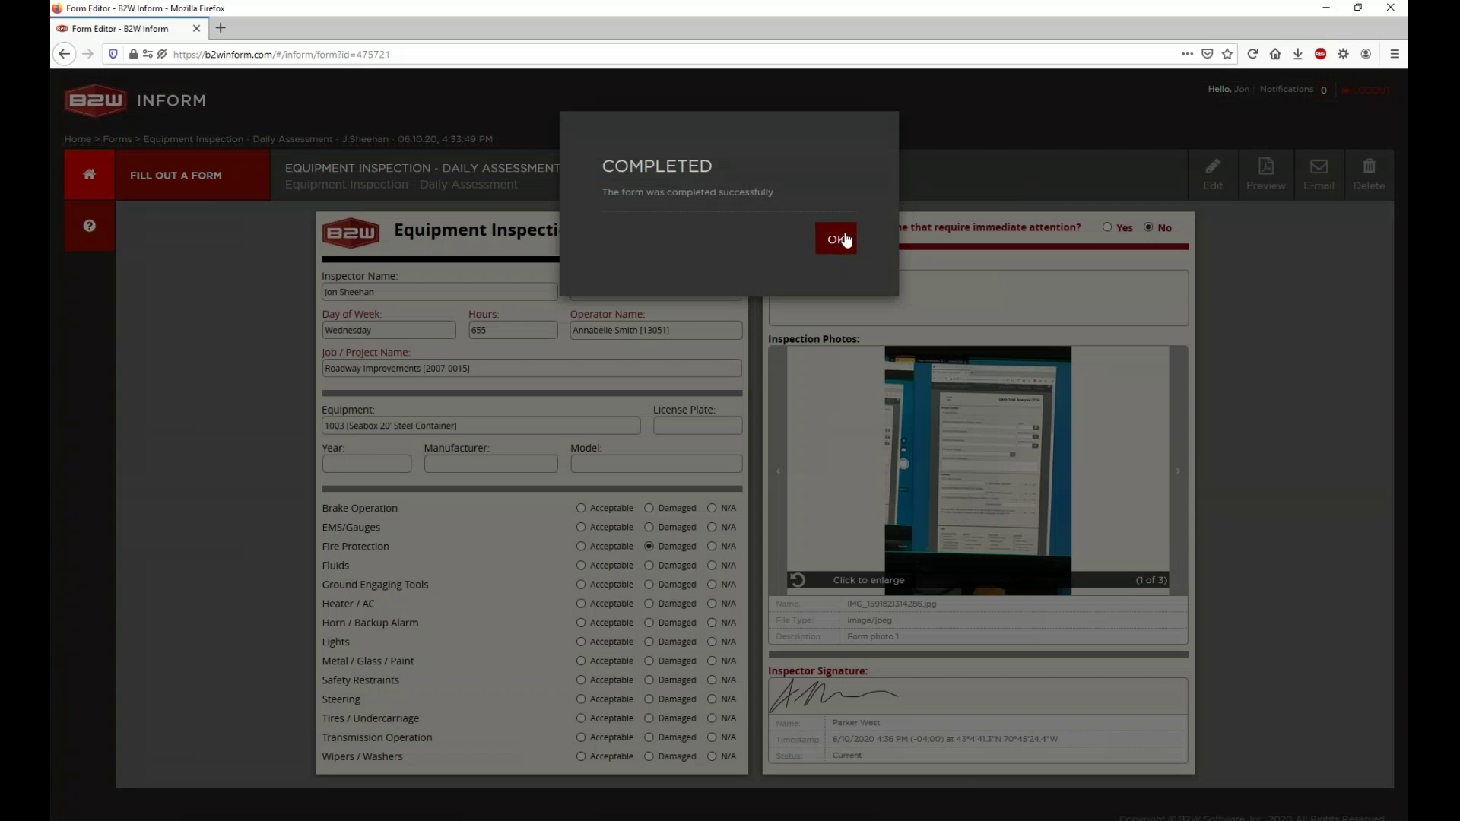
left_click(839, 240)
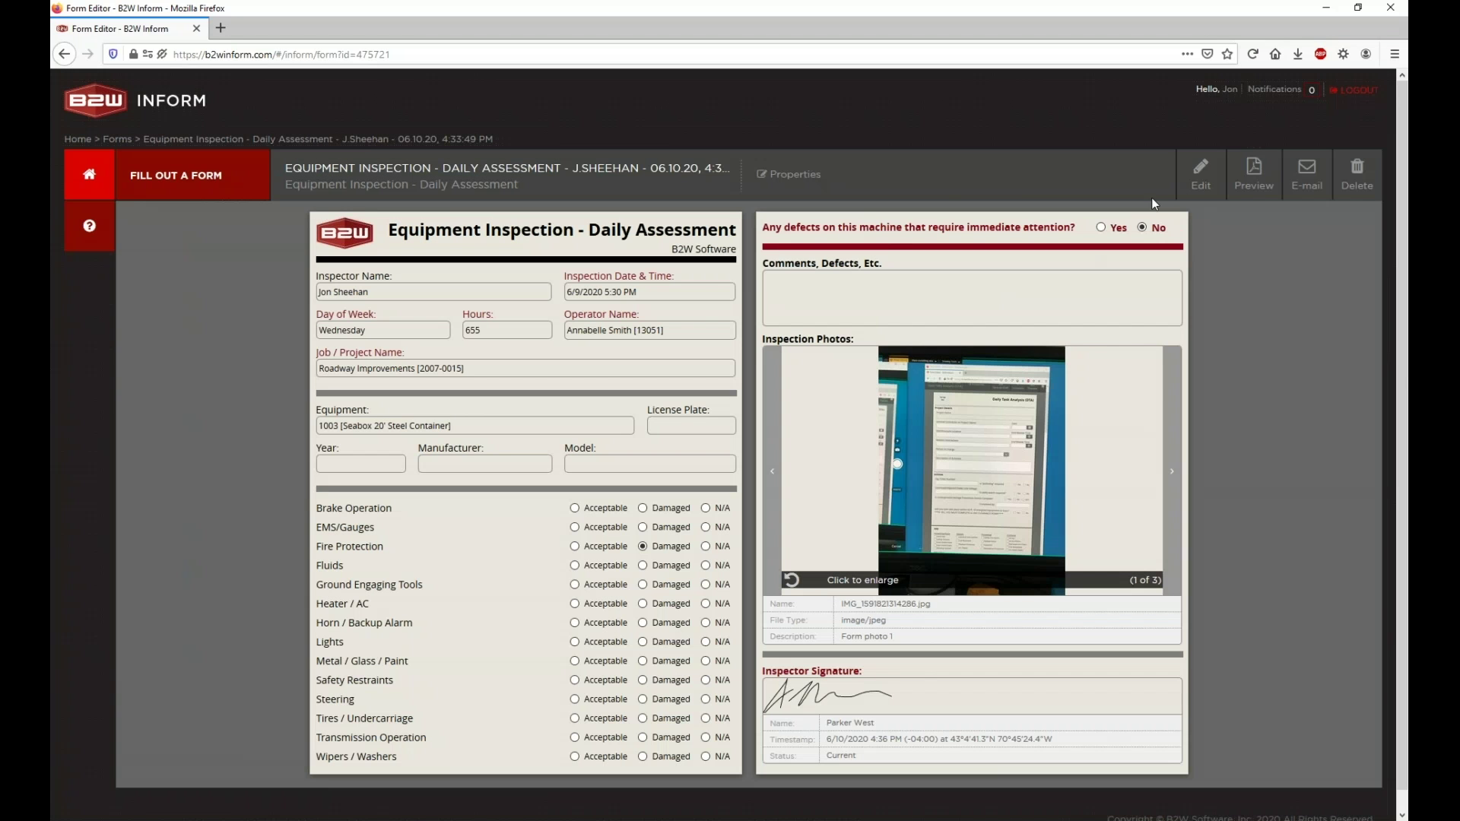
left_click(88, 183)
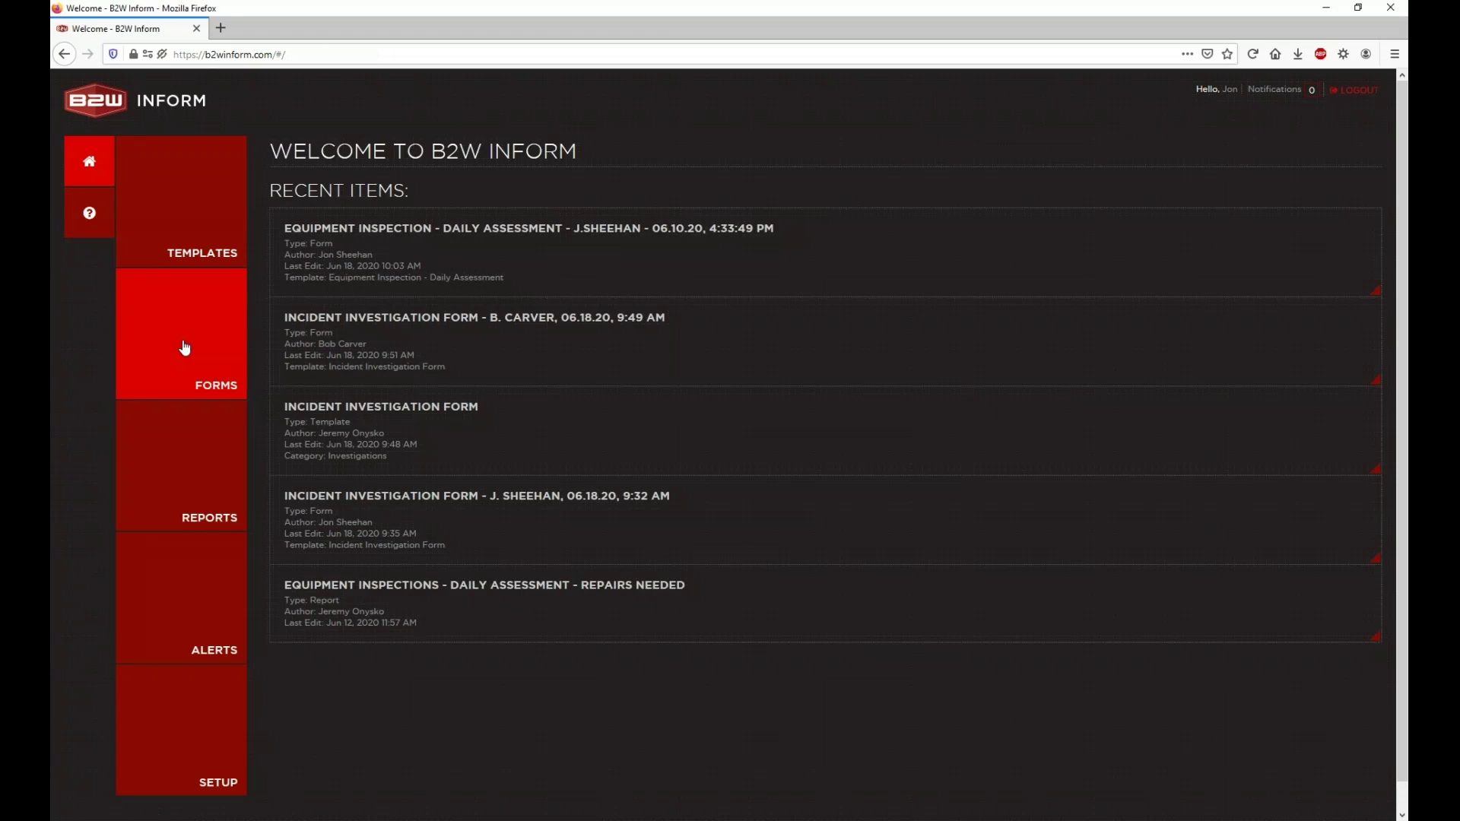
left_click(185, 349)
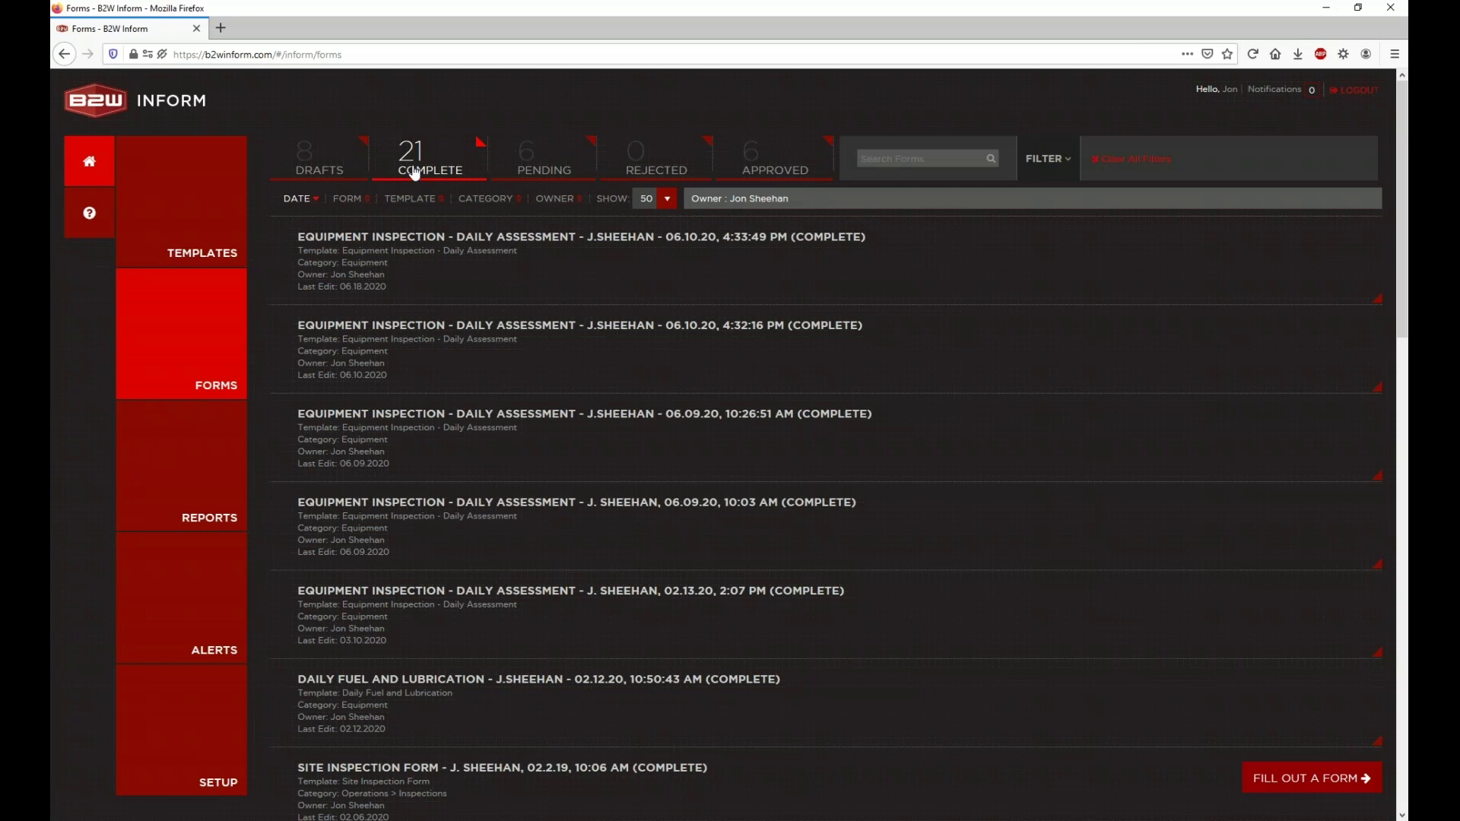
Step: Browse Templates, then the Pending, Rejected and Approved form tabs, ending on Pending
left_click(220, 223)
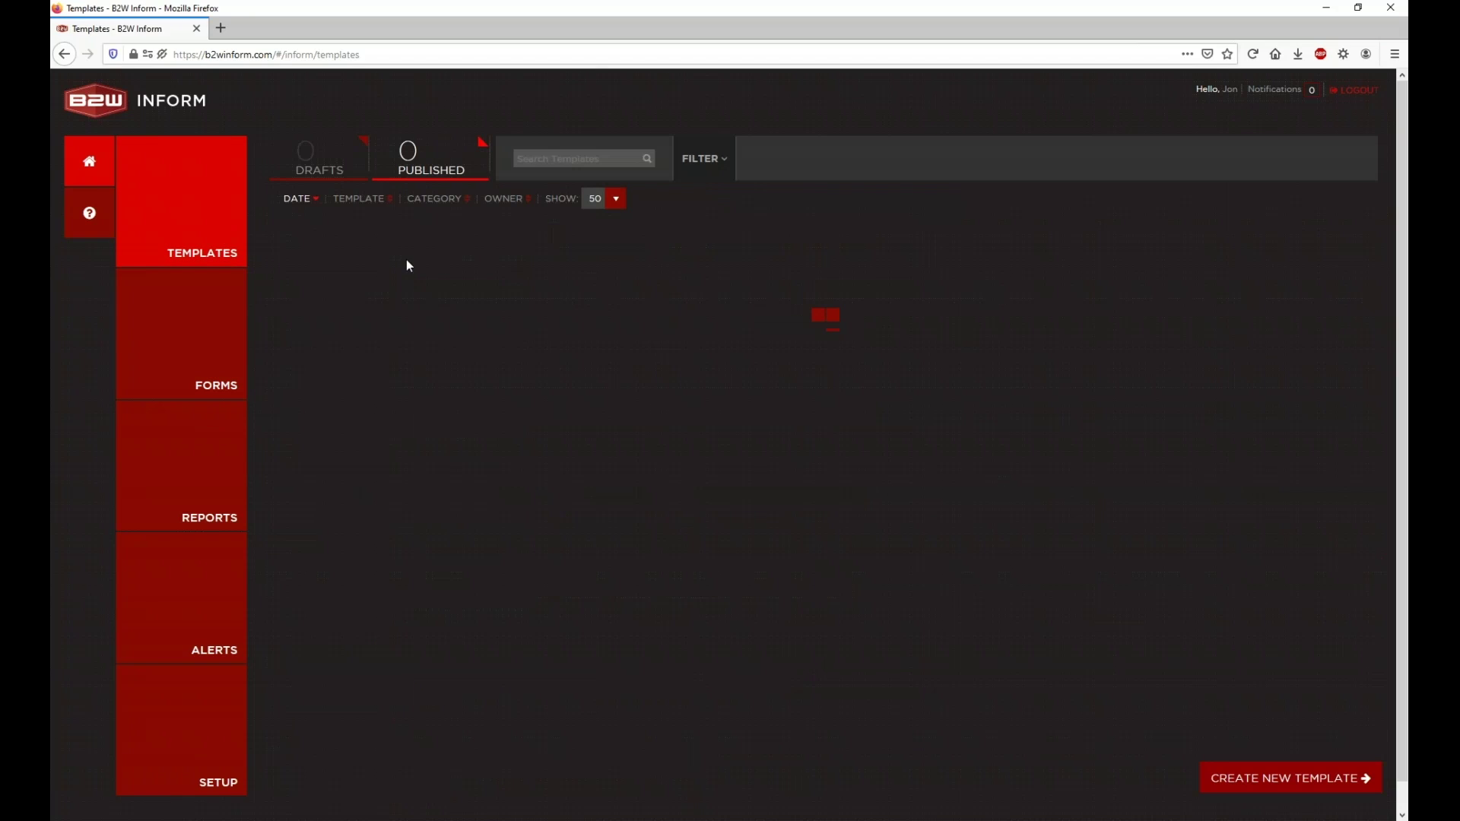
left_click(229, 346)
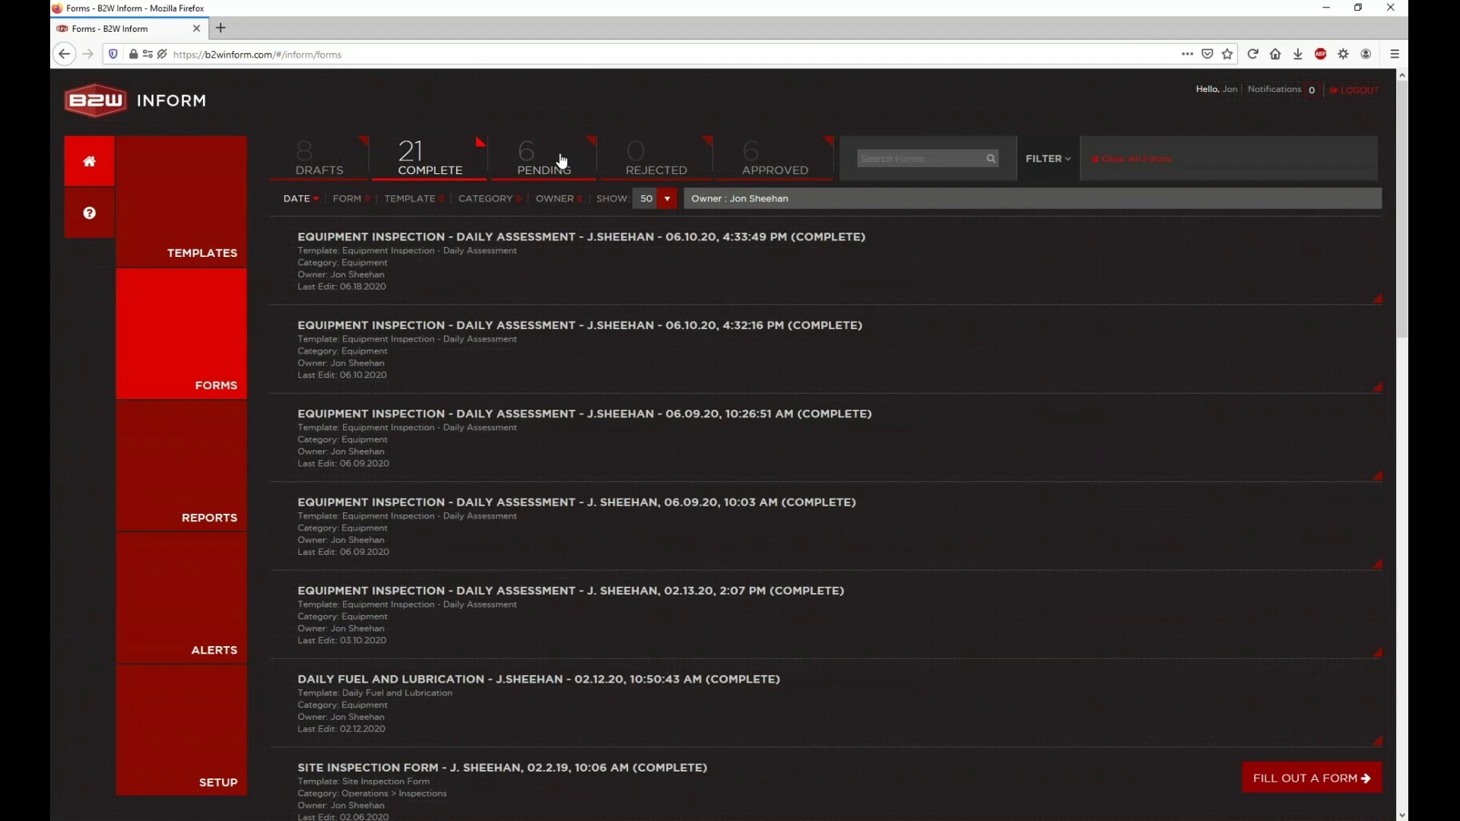
left_click(561, 160)
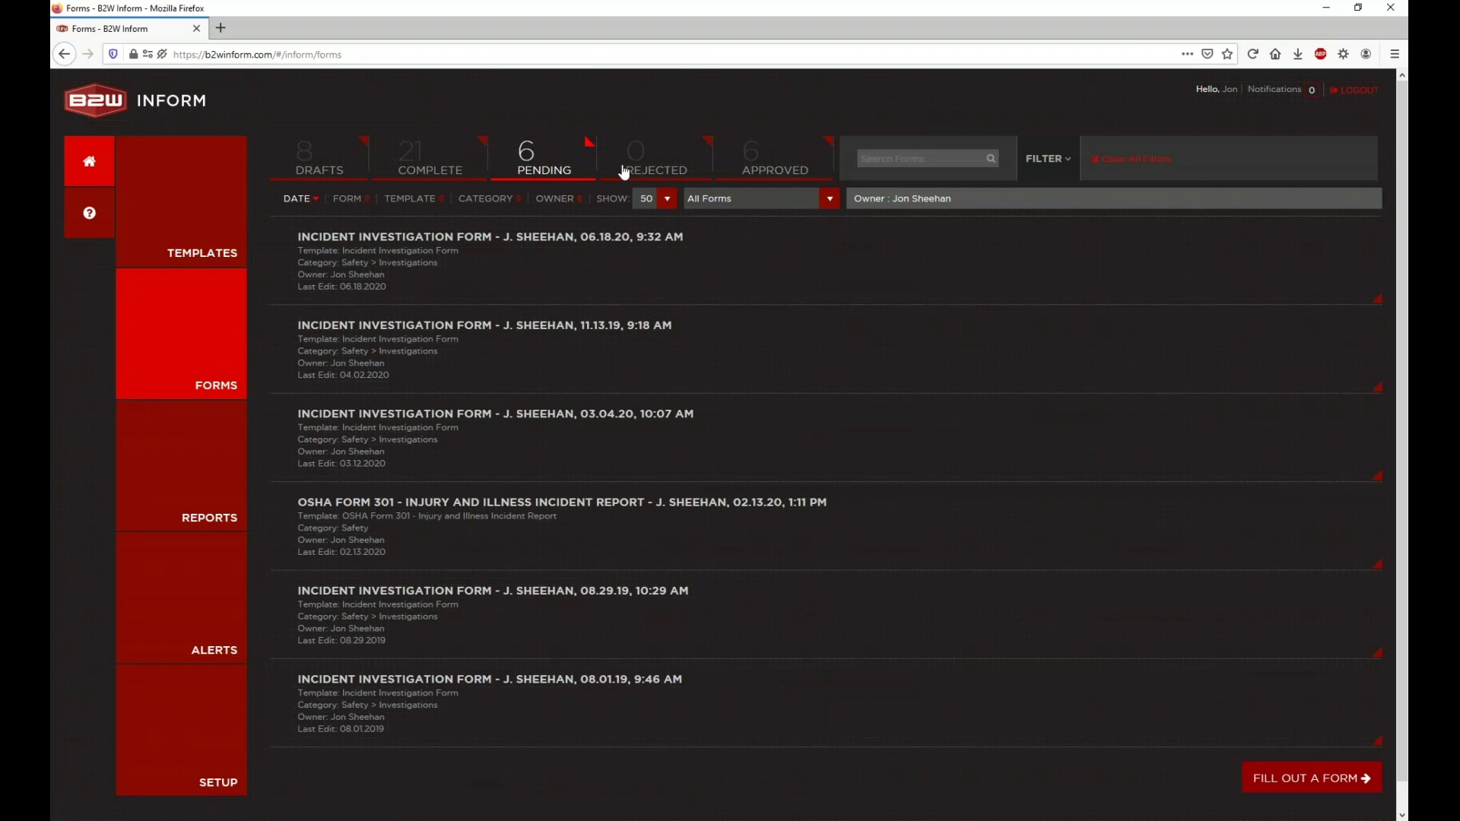
left_click(683, 168)
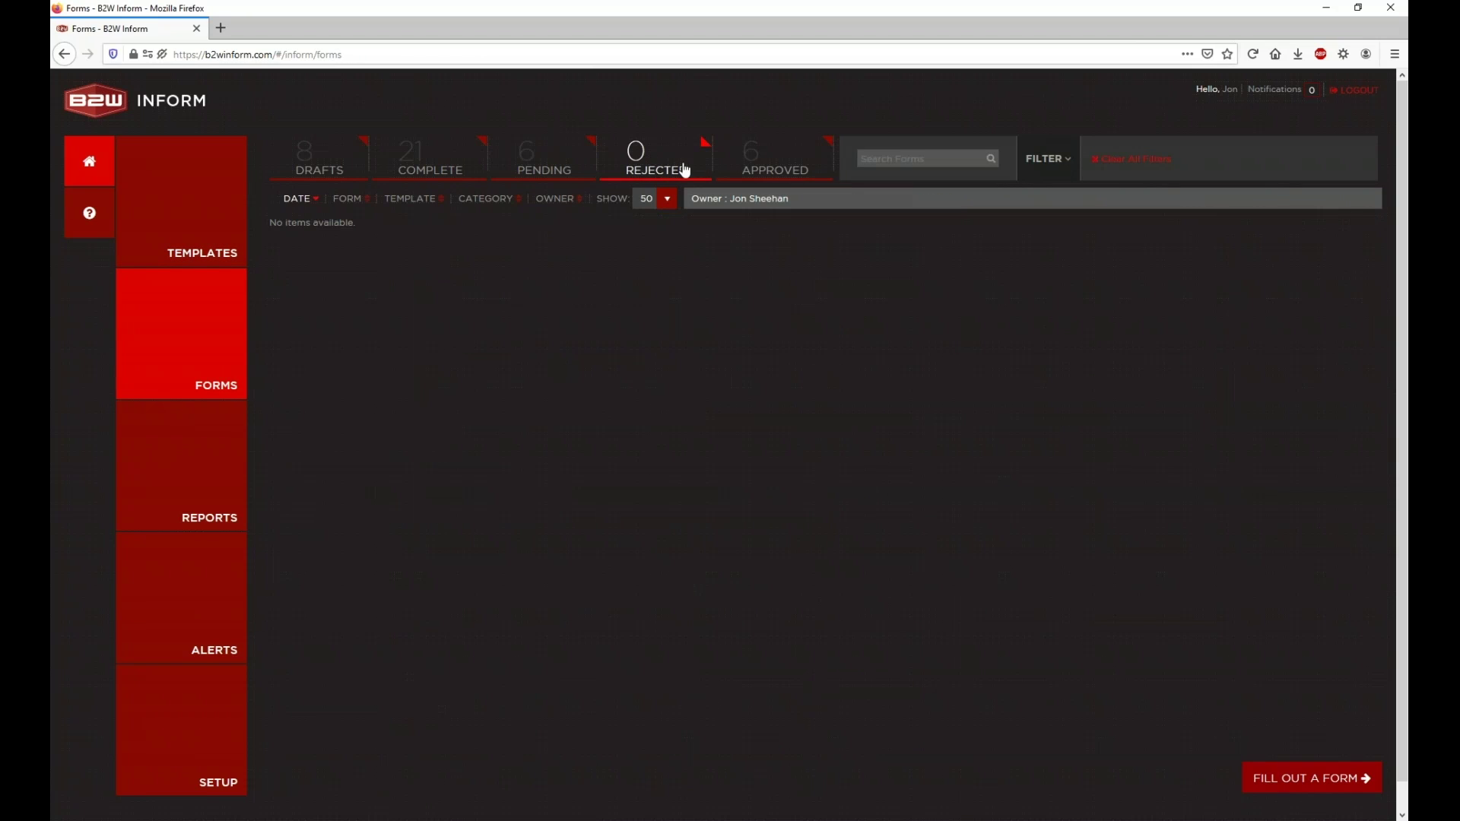
left_click(812, 169)
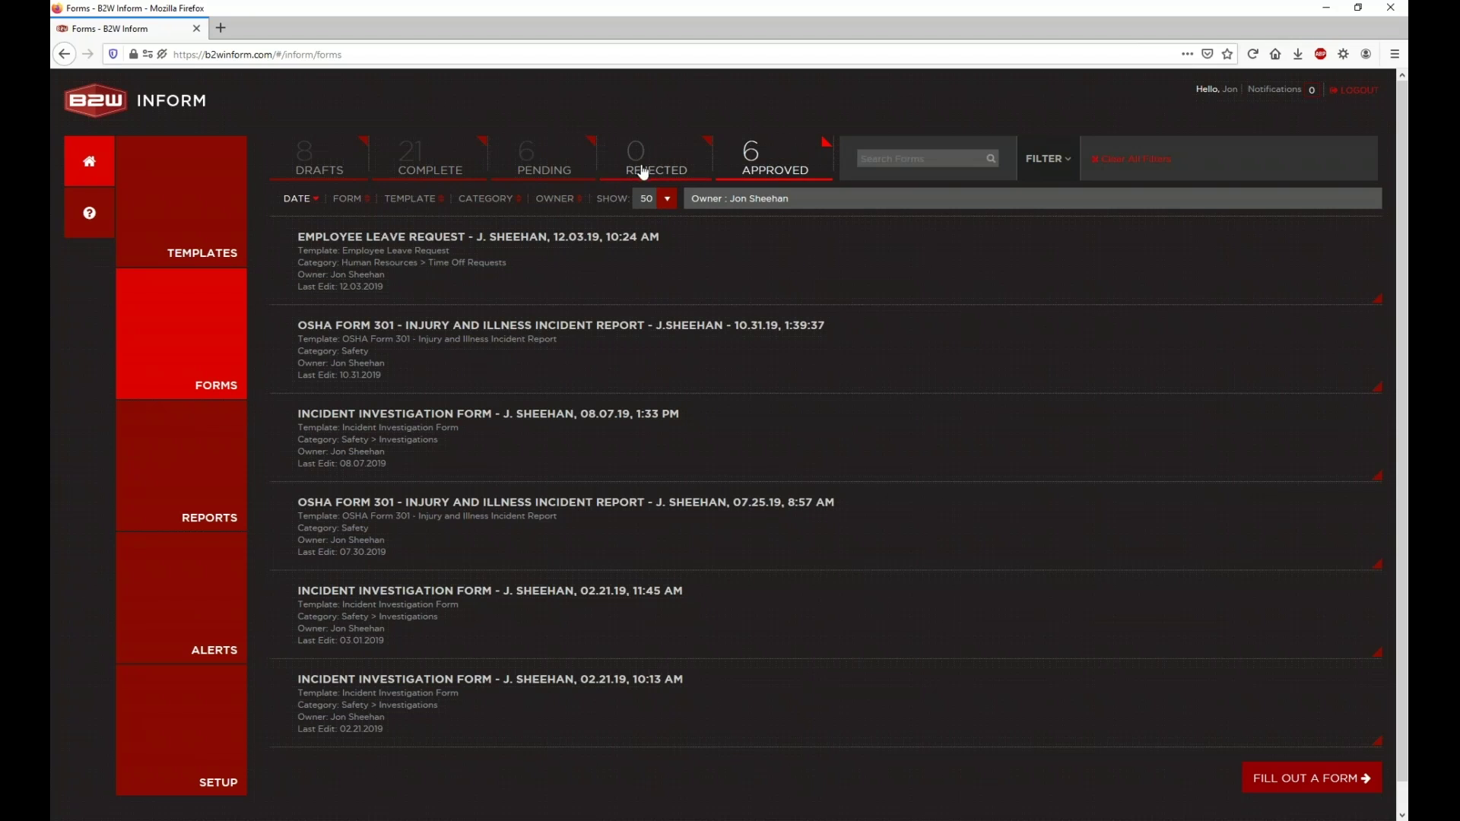
left_click(581, 171)
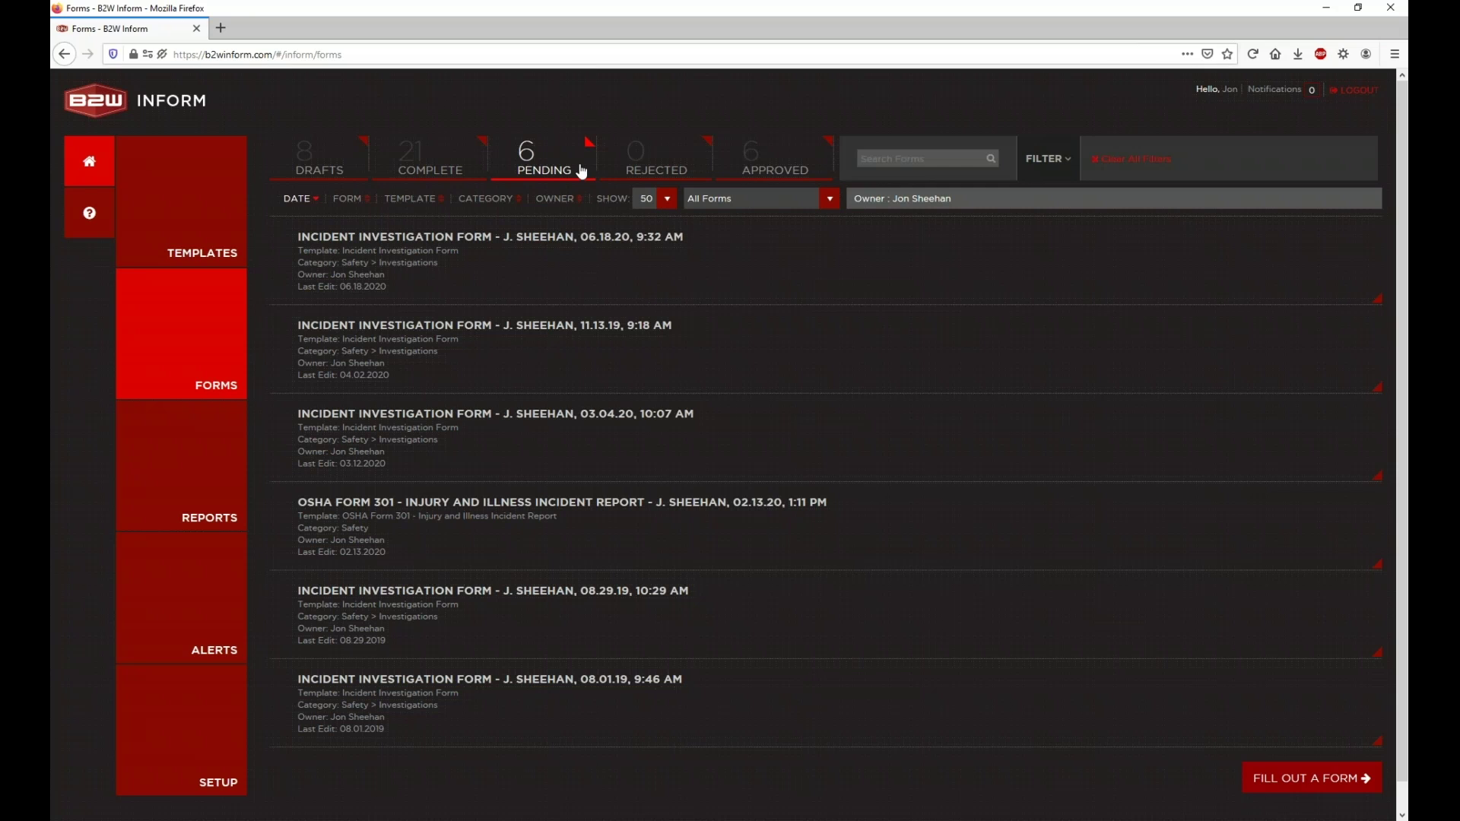
Step: Reload the Pending tab, then show the six approved forms
left_click(532, 156)
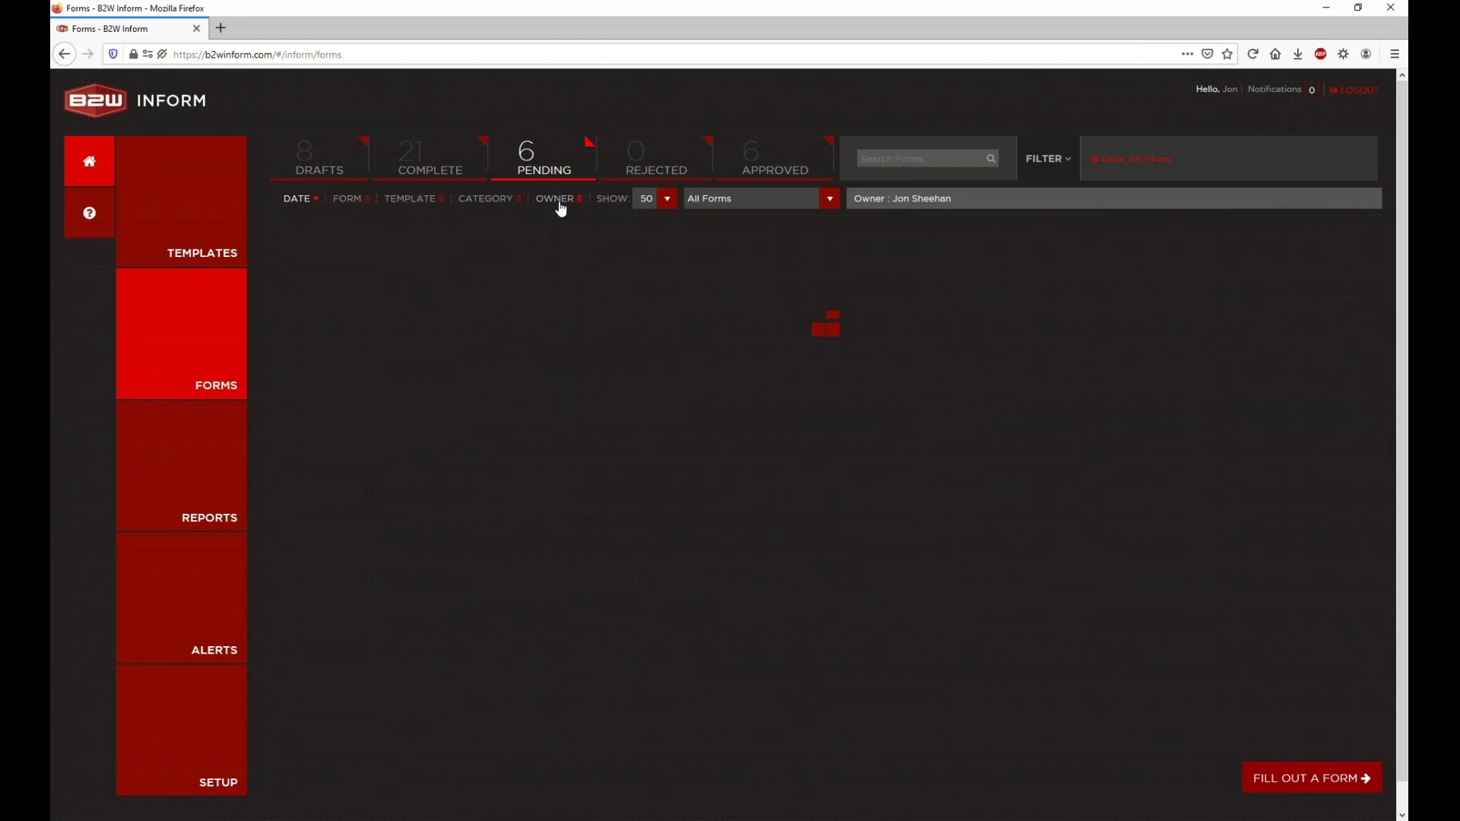
left_click(780, 171)
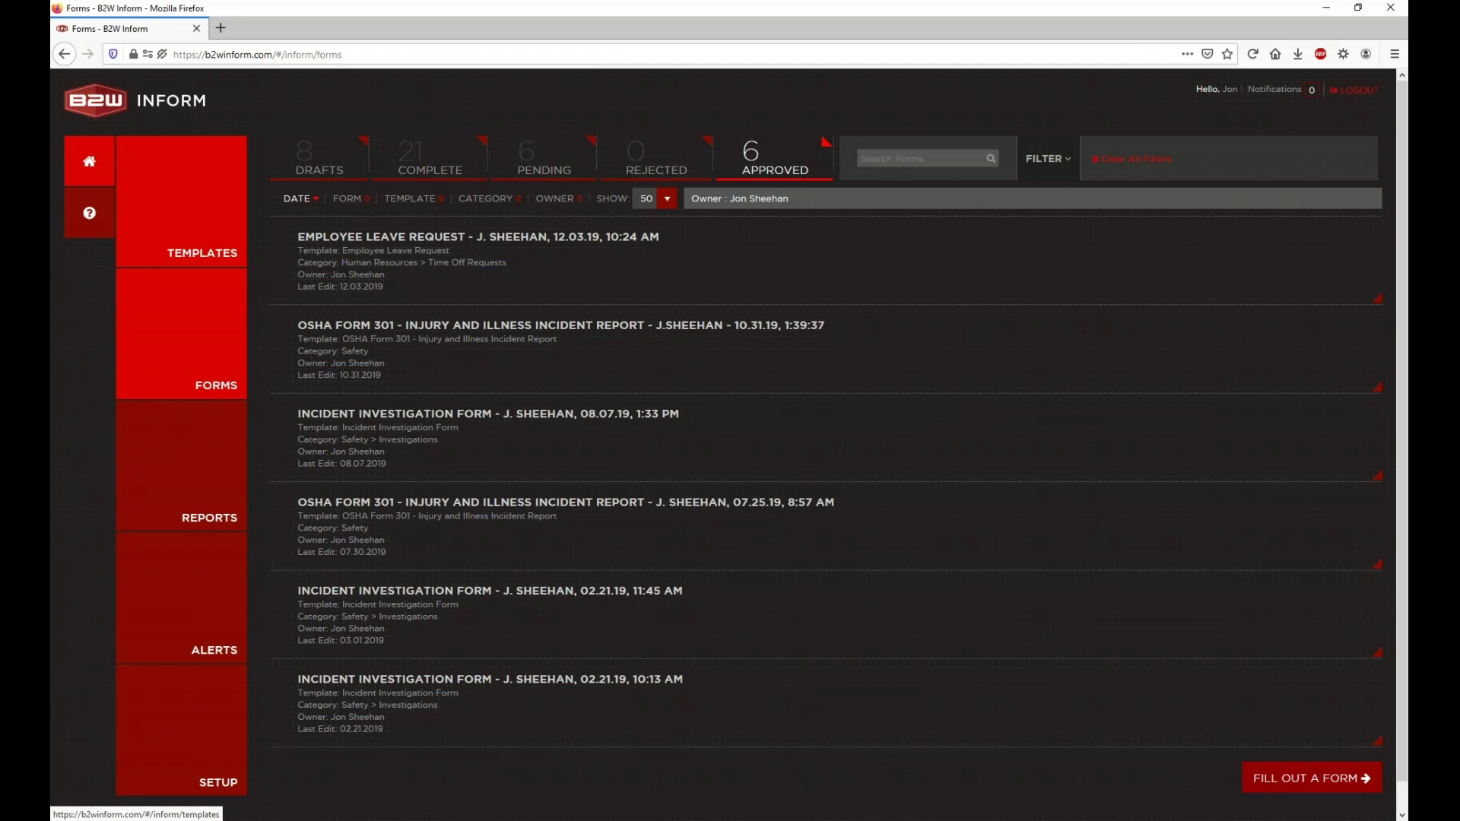
Step: Open the Incident Investigation Form template from Templates and show its Template Properties
left_click(240, 211)
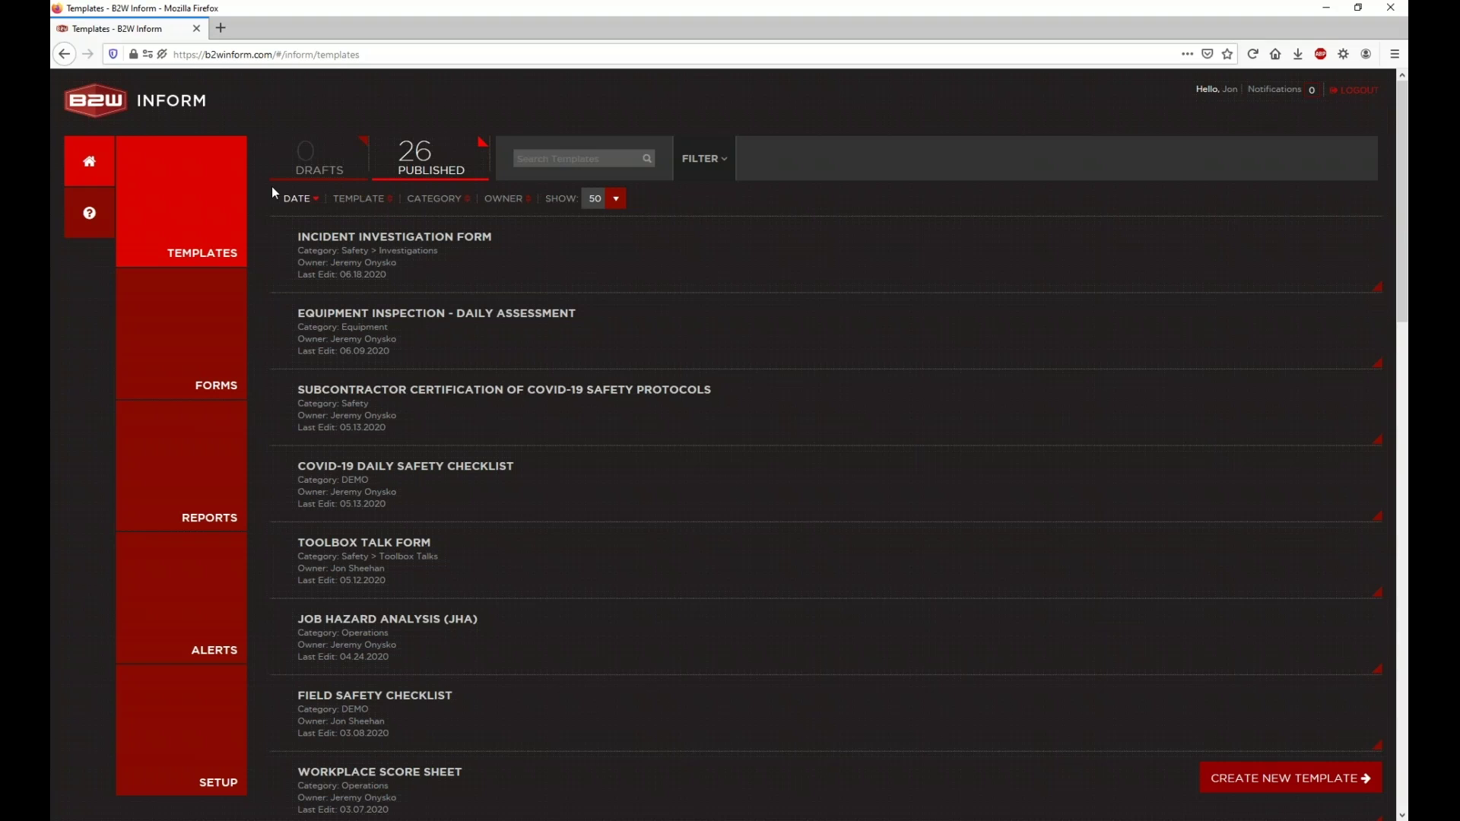
left_click(361, 272)
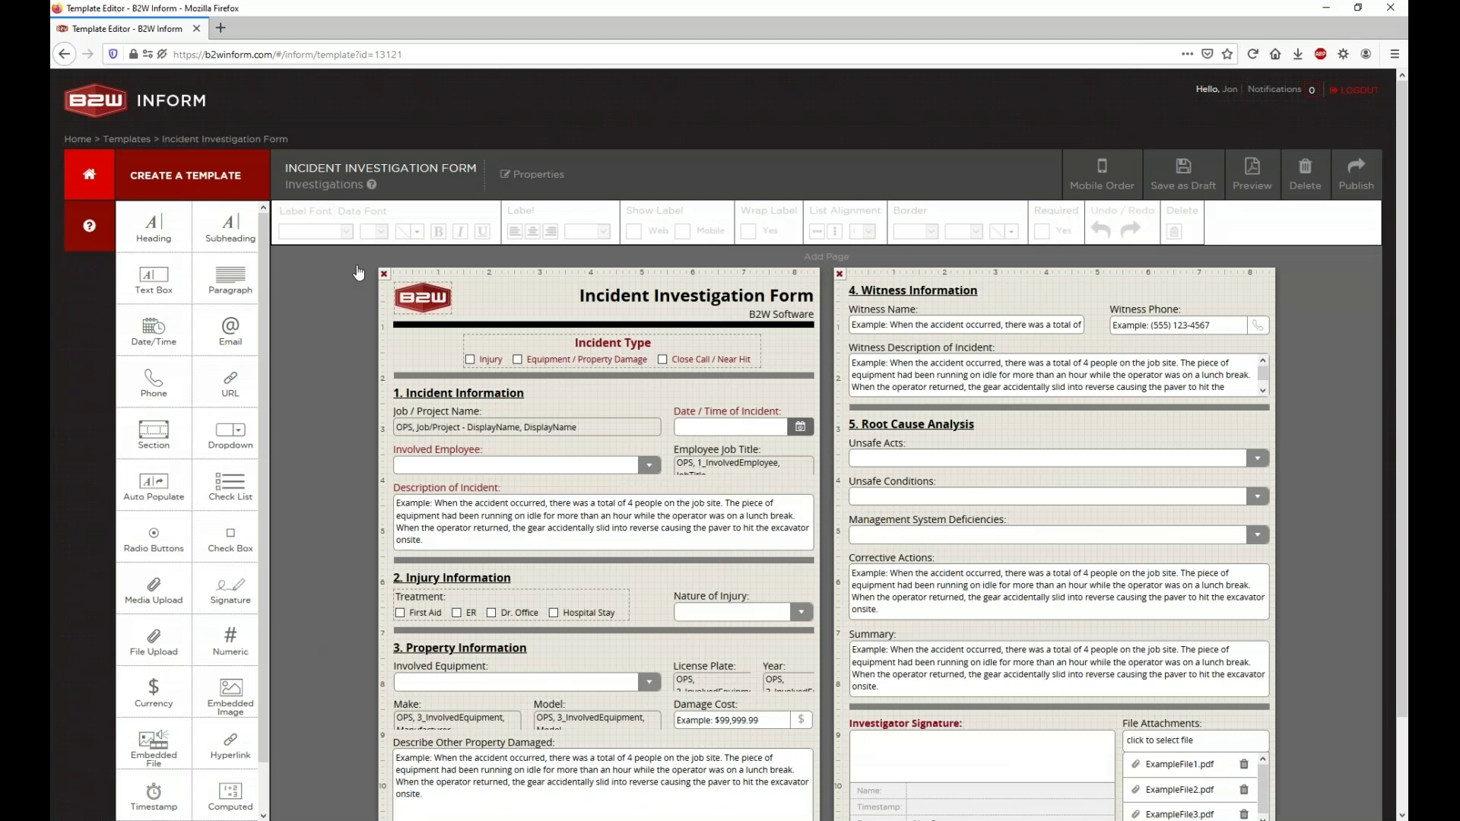
left_click(540, 176)
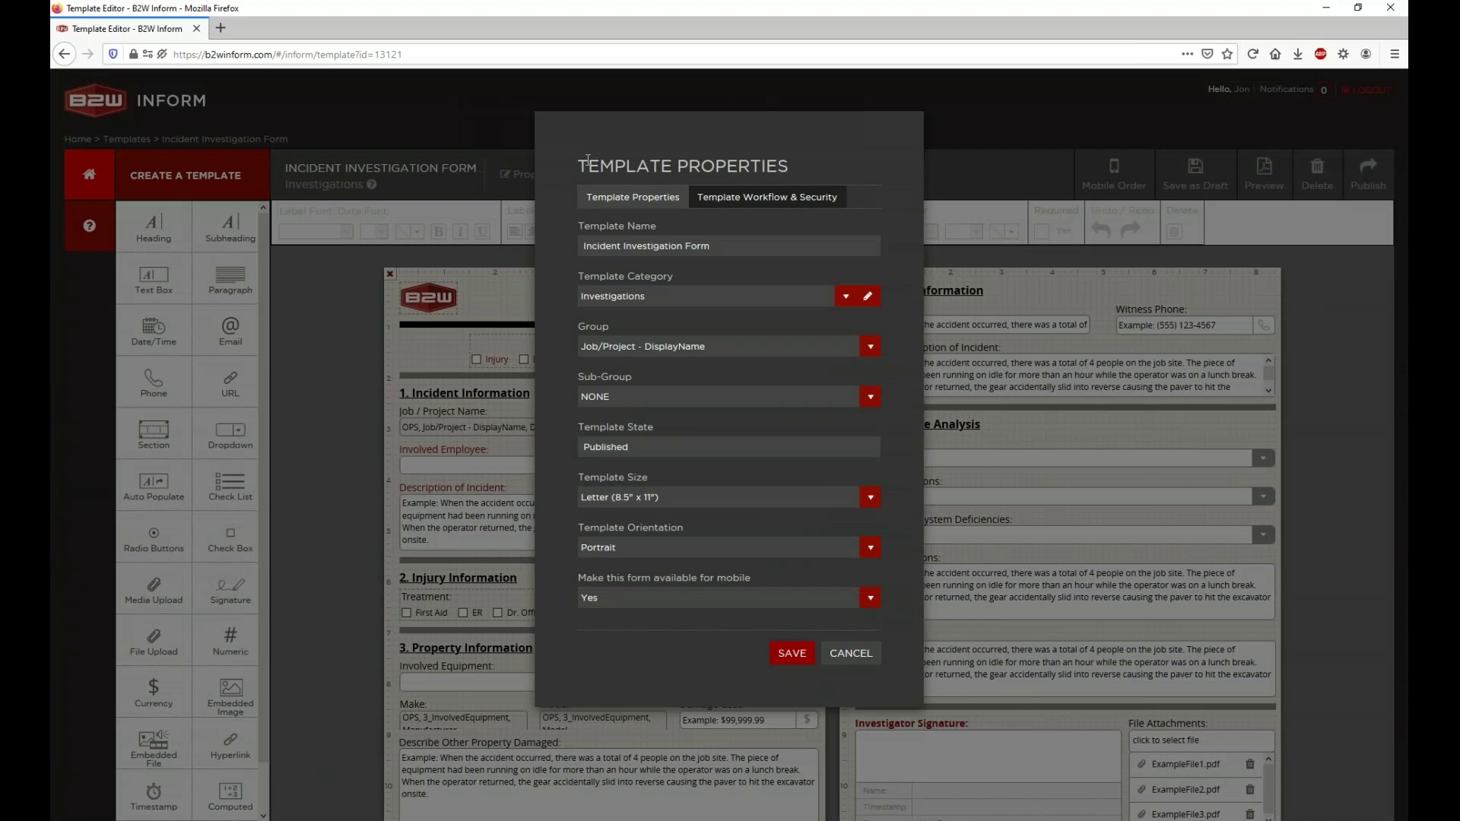
Step: Show the Template Workflow & Security tab and its Approve / Reject Workflow section
left_click_drag(571, 166, 801, 158)
left_click(734, 163)
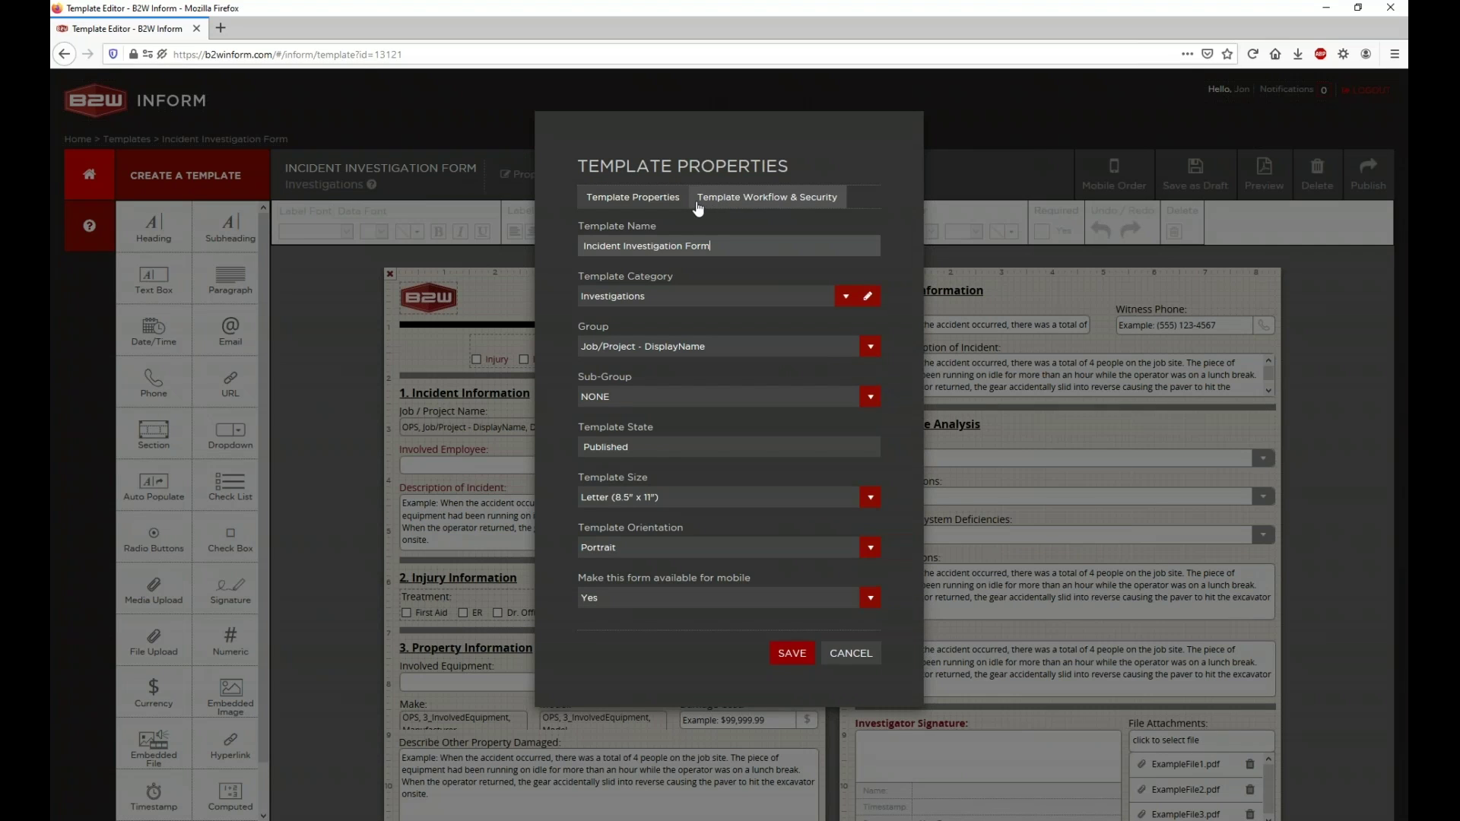
left_click(785, 199)
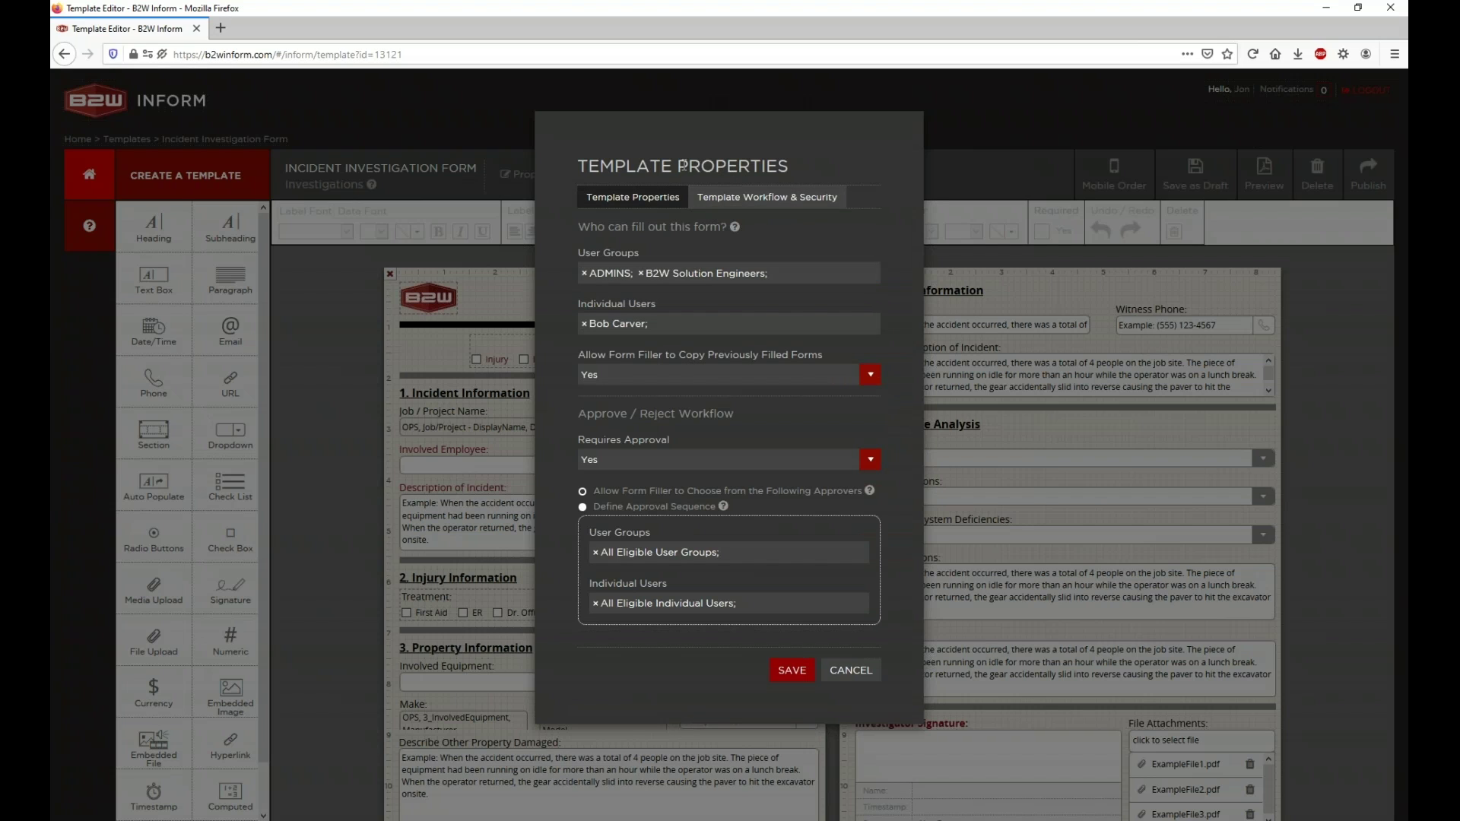
left_click_drag(576, 415, 736, 422)
left_click(737, 422)
Step: Switch Requires Approval to No, then back to Yes
left_click(708, 460)
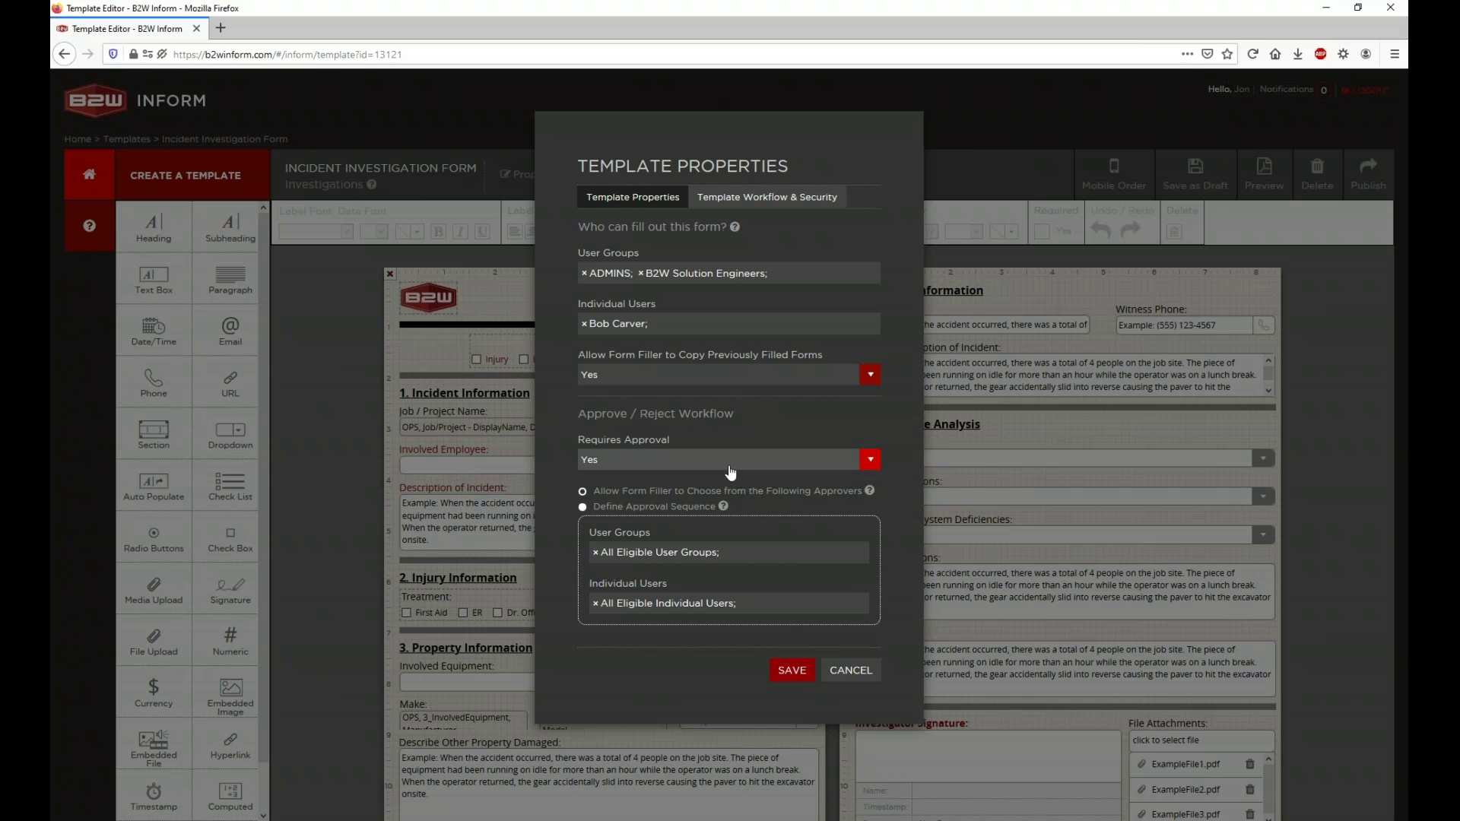
left_click(695, 498)
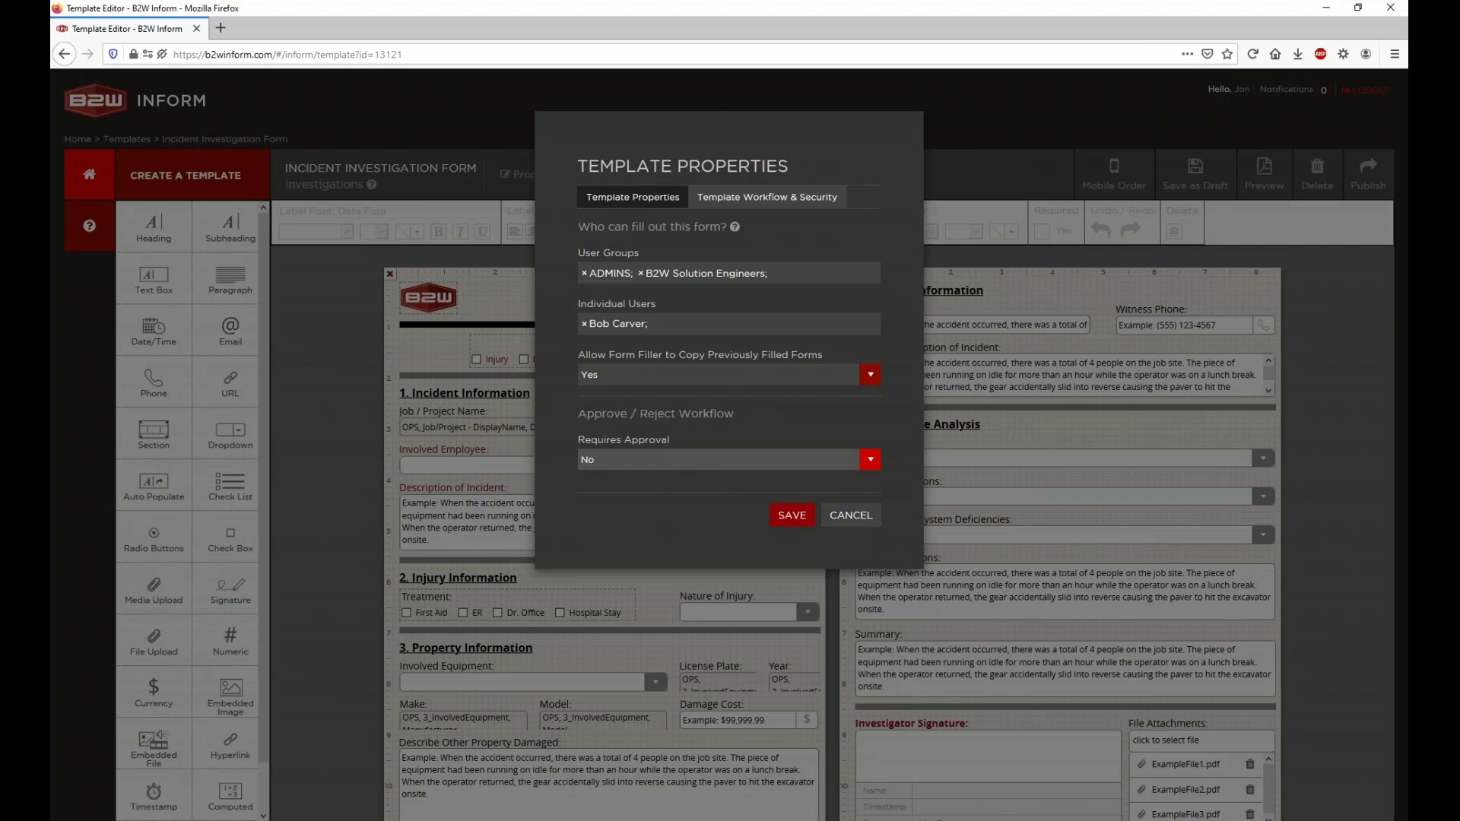
left_click(641, 465)
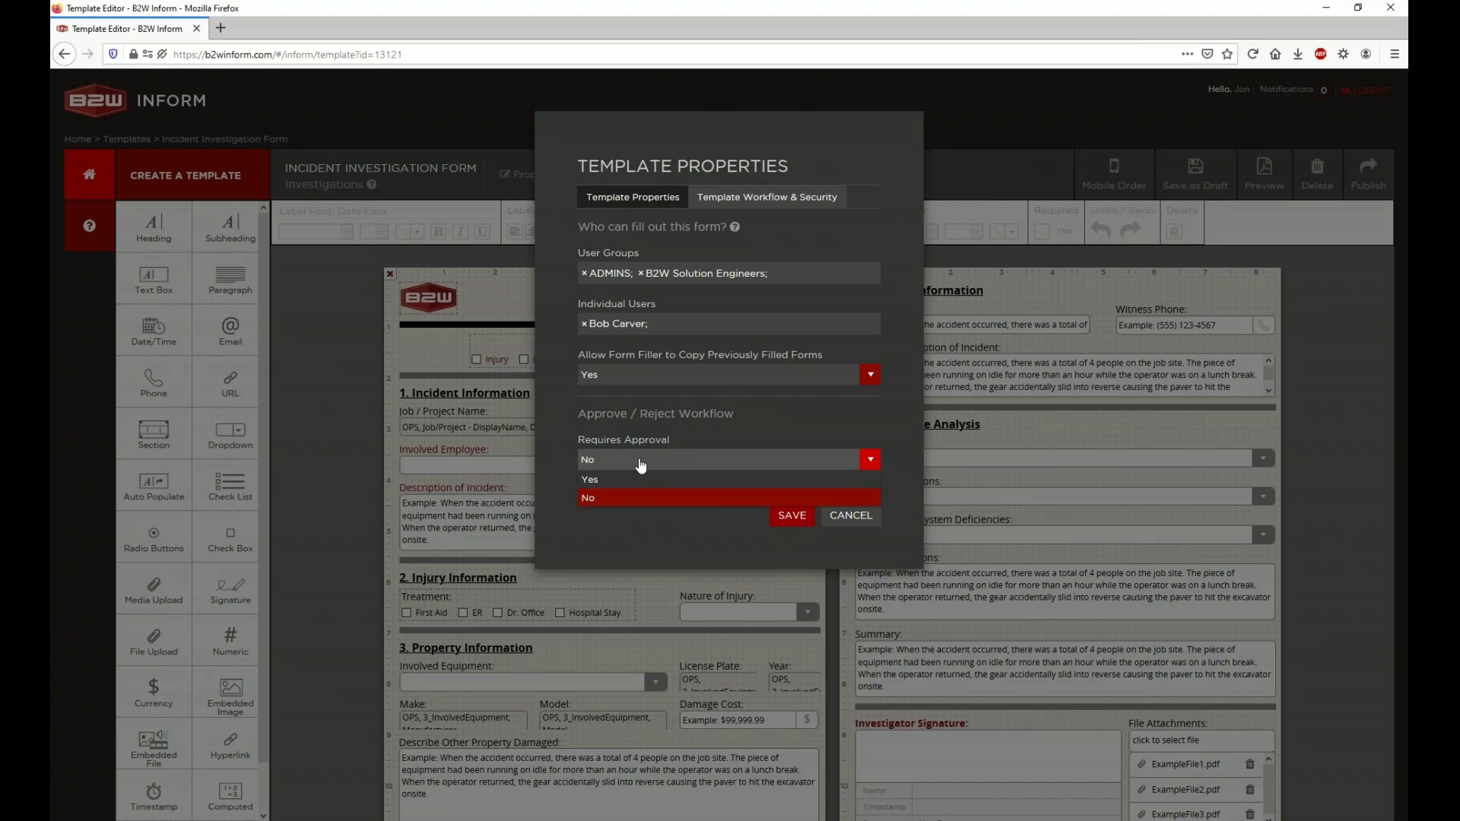
left_click(616, 479)
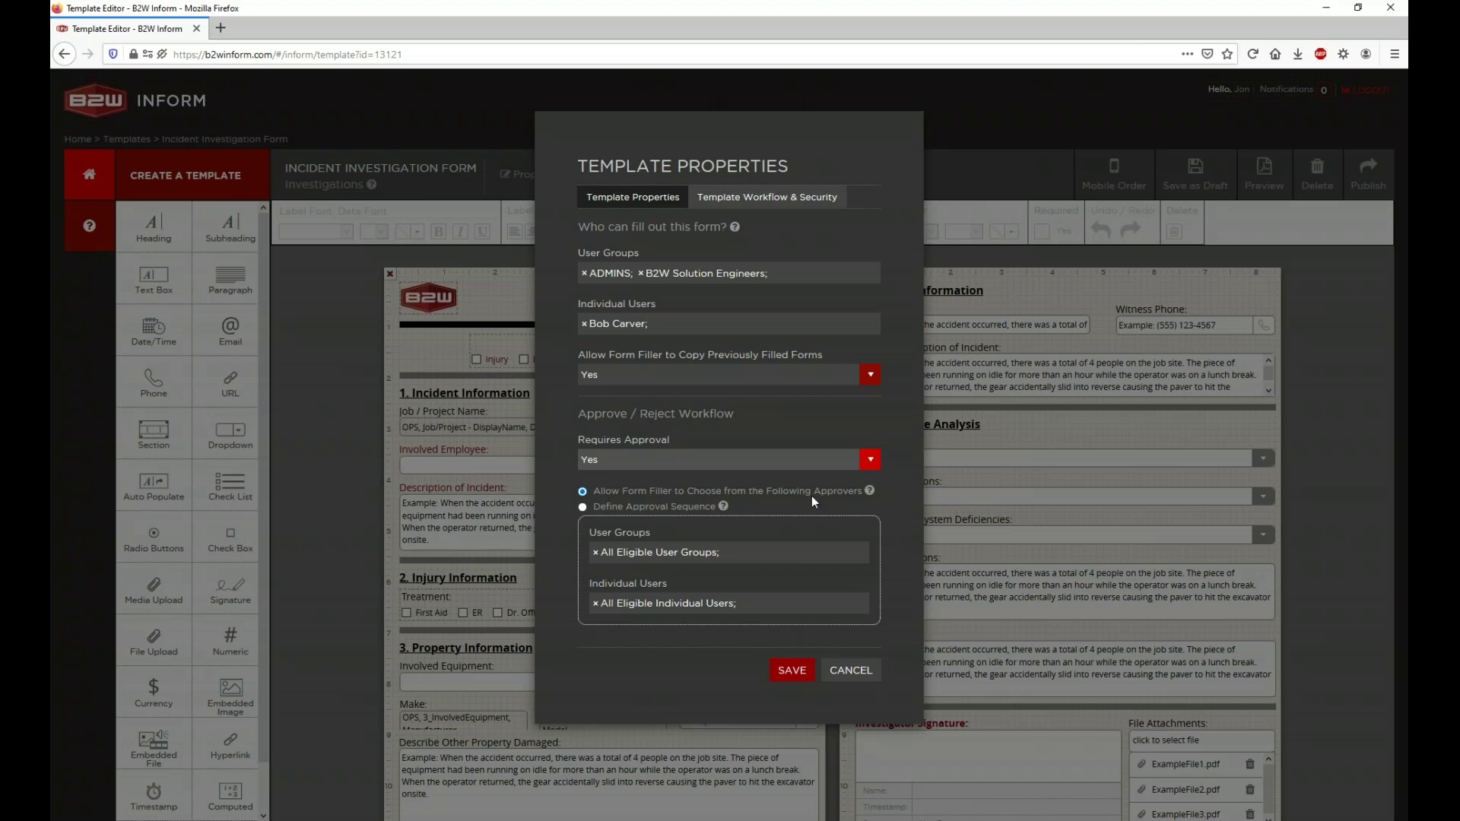
Step: Read the Define Approval Sequence help tip, then select Allow Form Filler to Choose
left_click(584, 507)
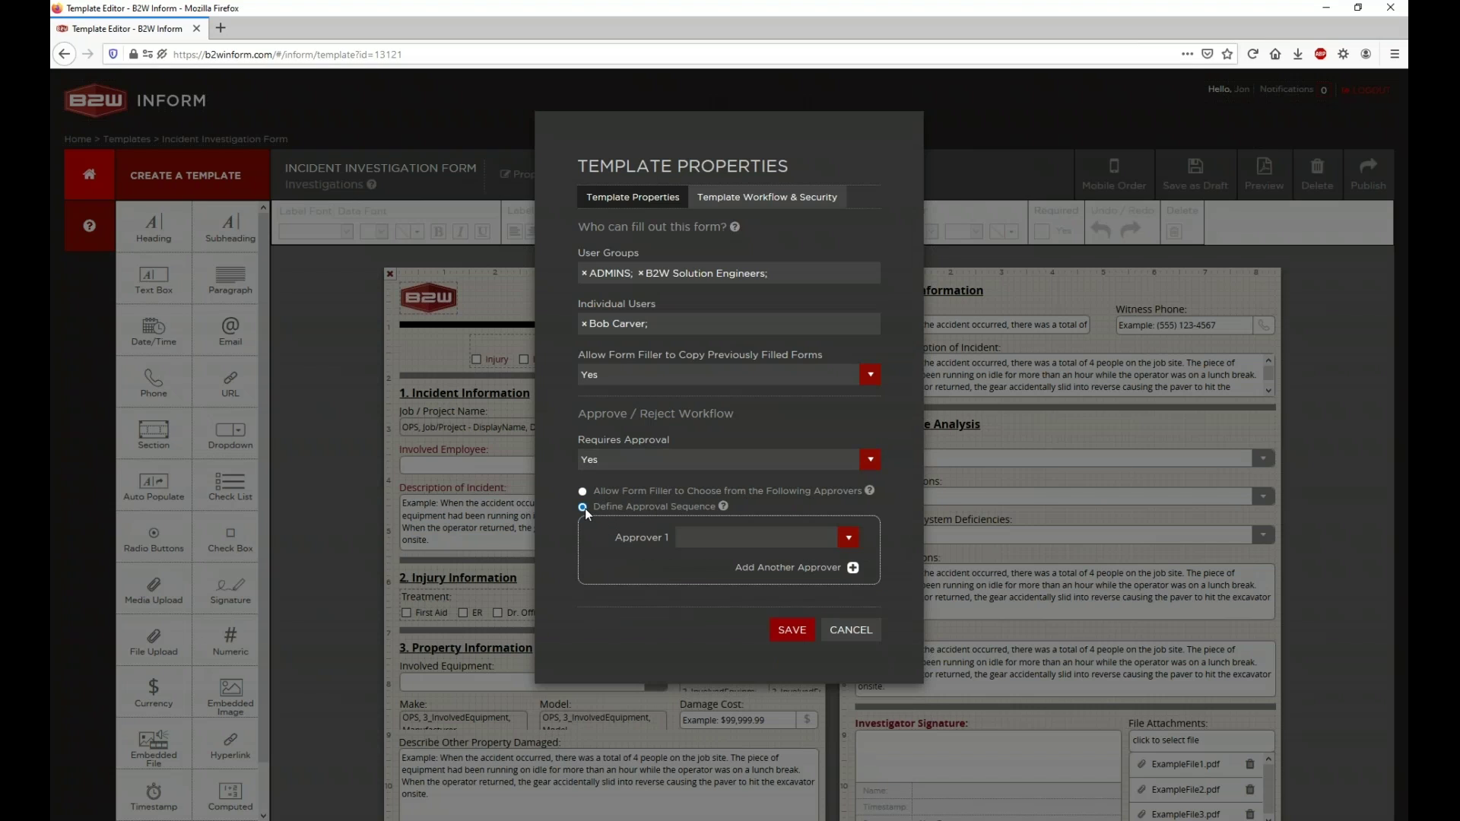
mouse_move(714, 508)
left_click_drag(608, 508, 724, 516)
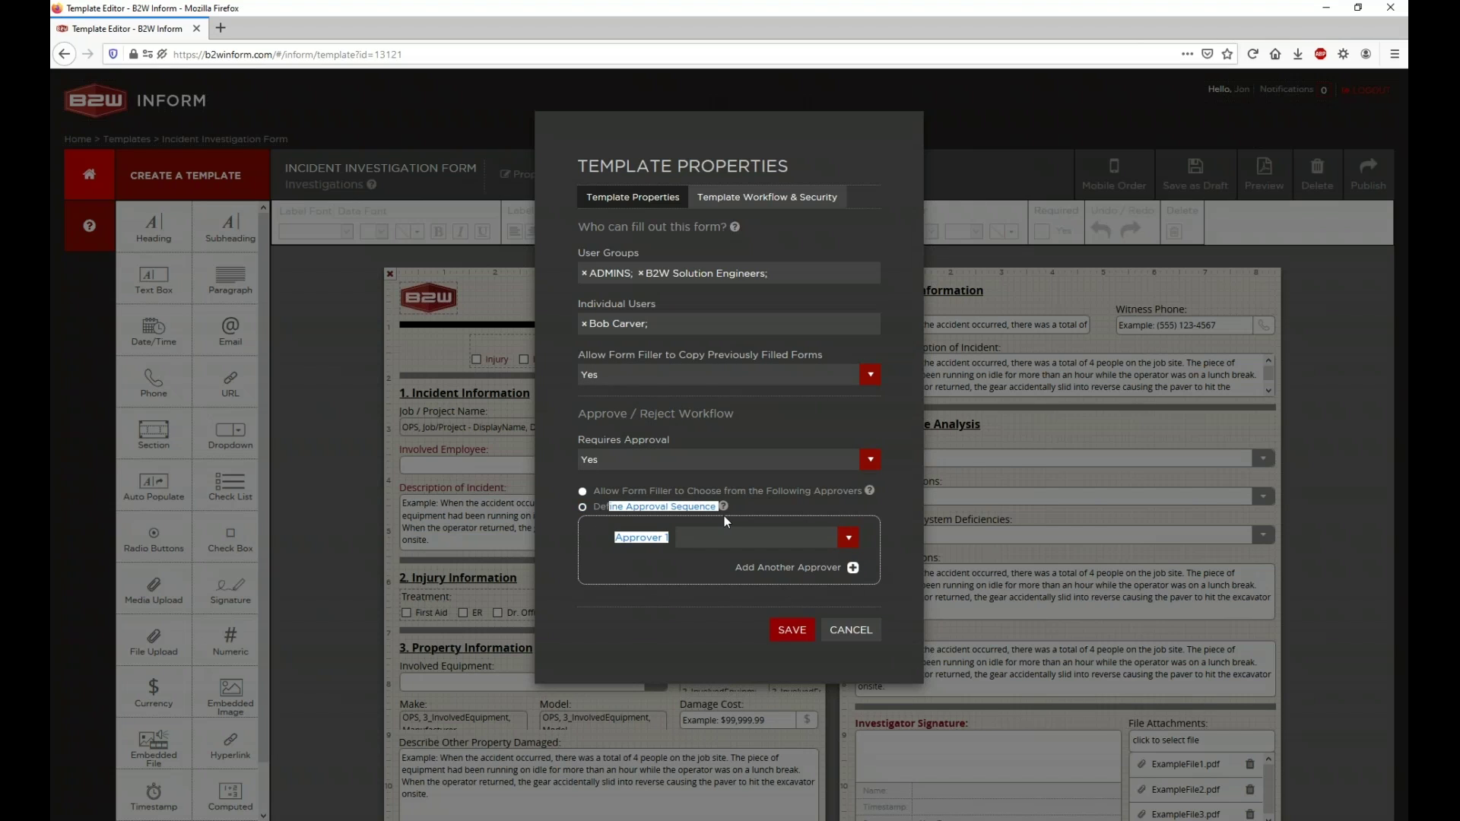
left_click(731, 511)
mouse_move(725, 509)
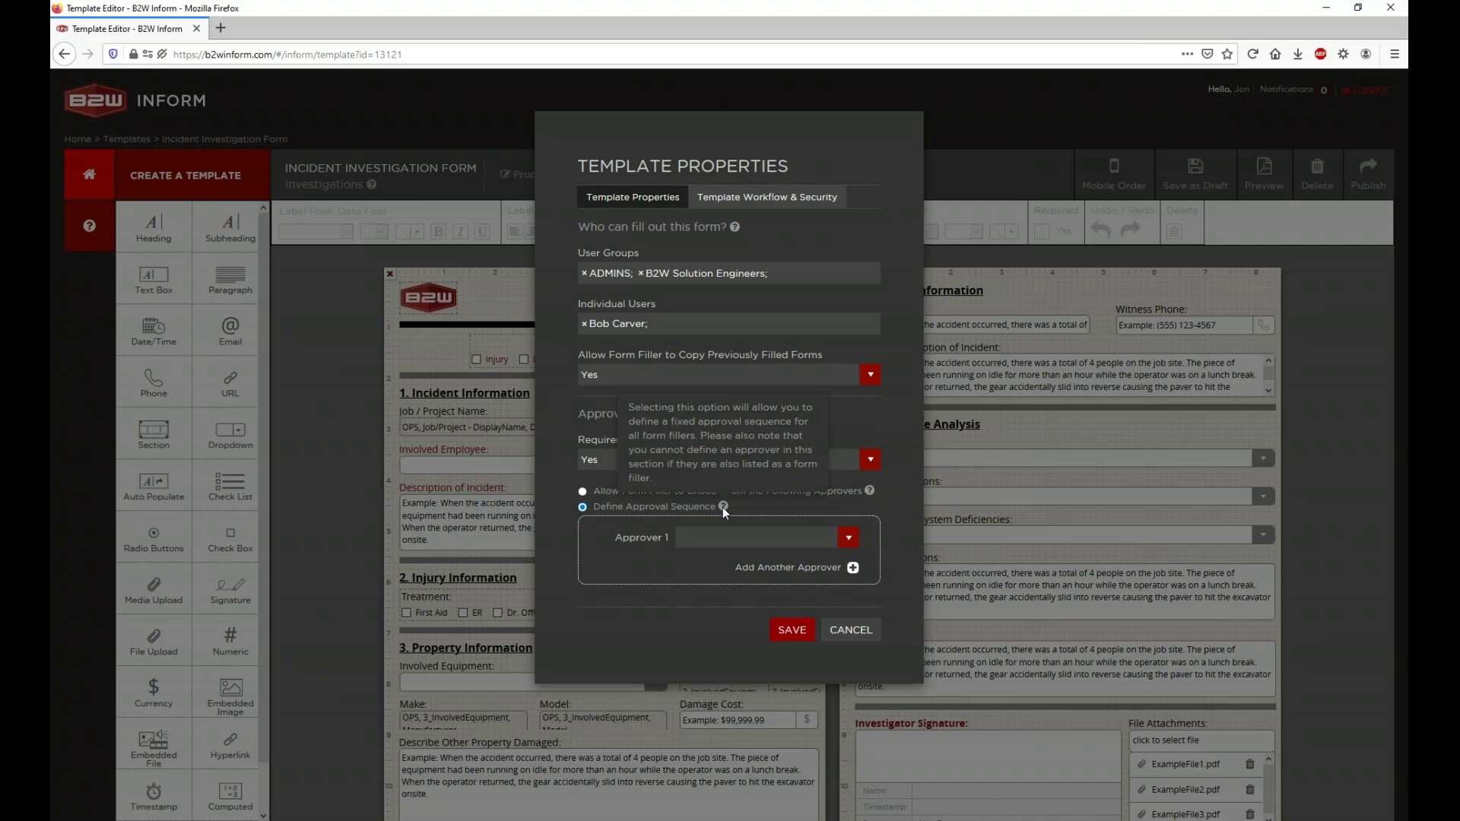
left_click(584, 491)
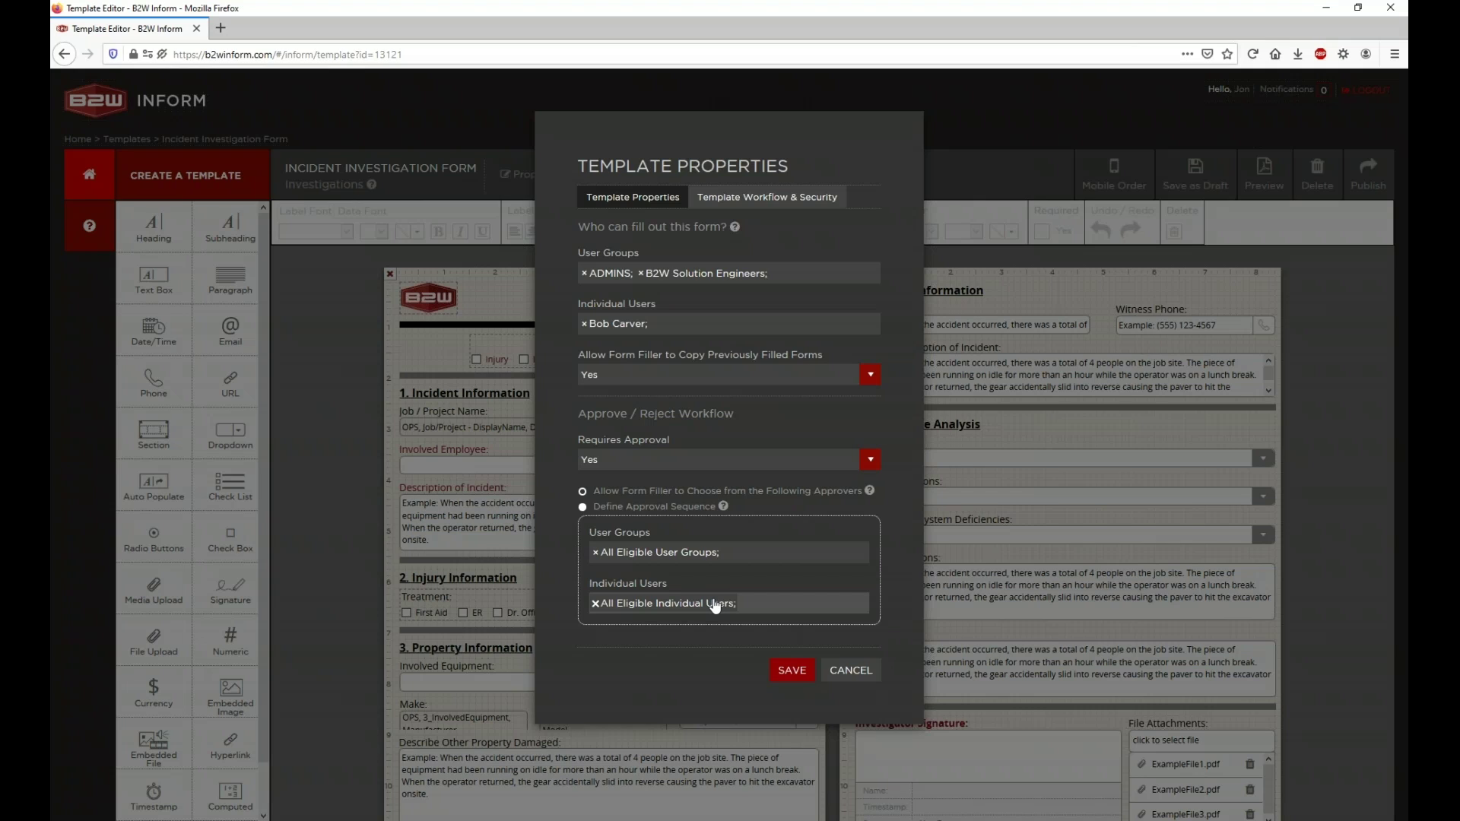
Step: Remove both All Eligible tags and add Equipment Managers as the approver user group
left_click(596, 553)
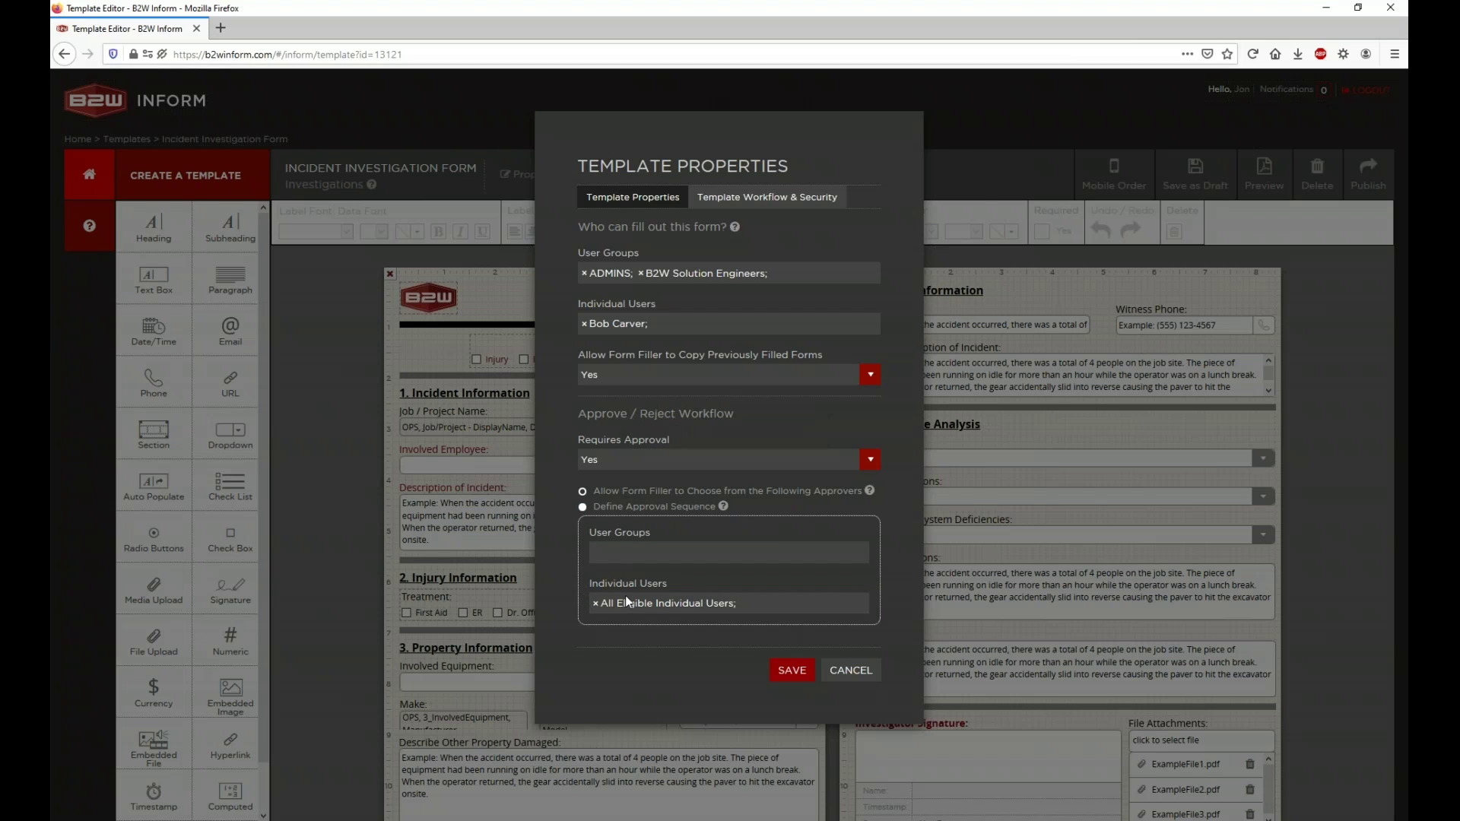
left_click(596, 605)
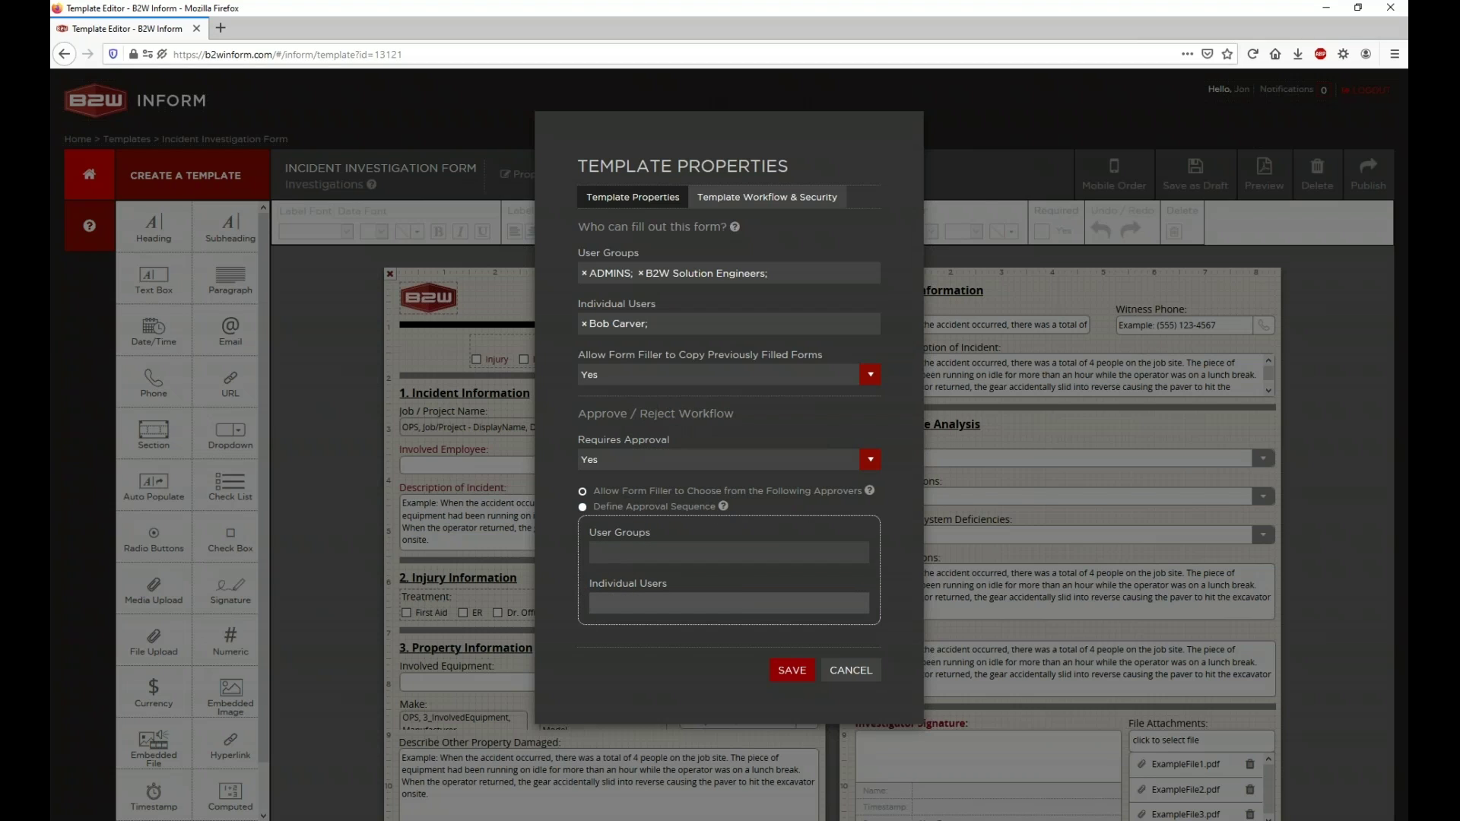
left_click(677, 553)
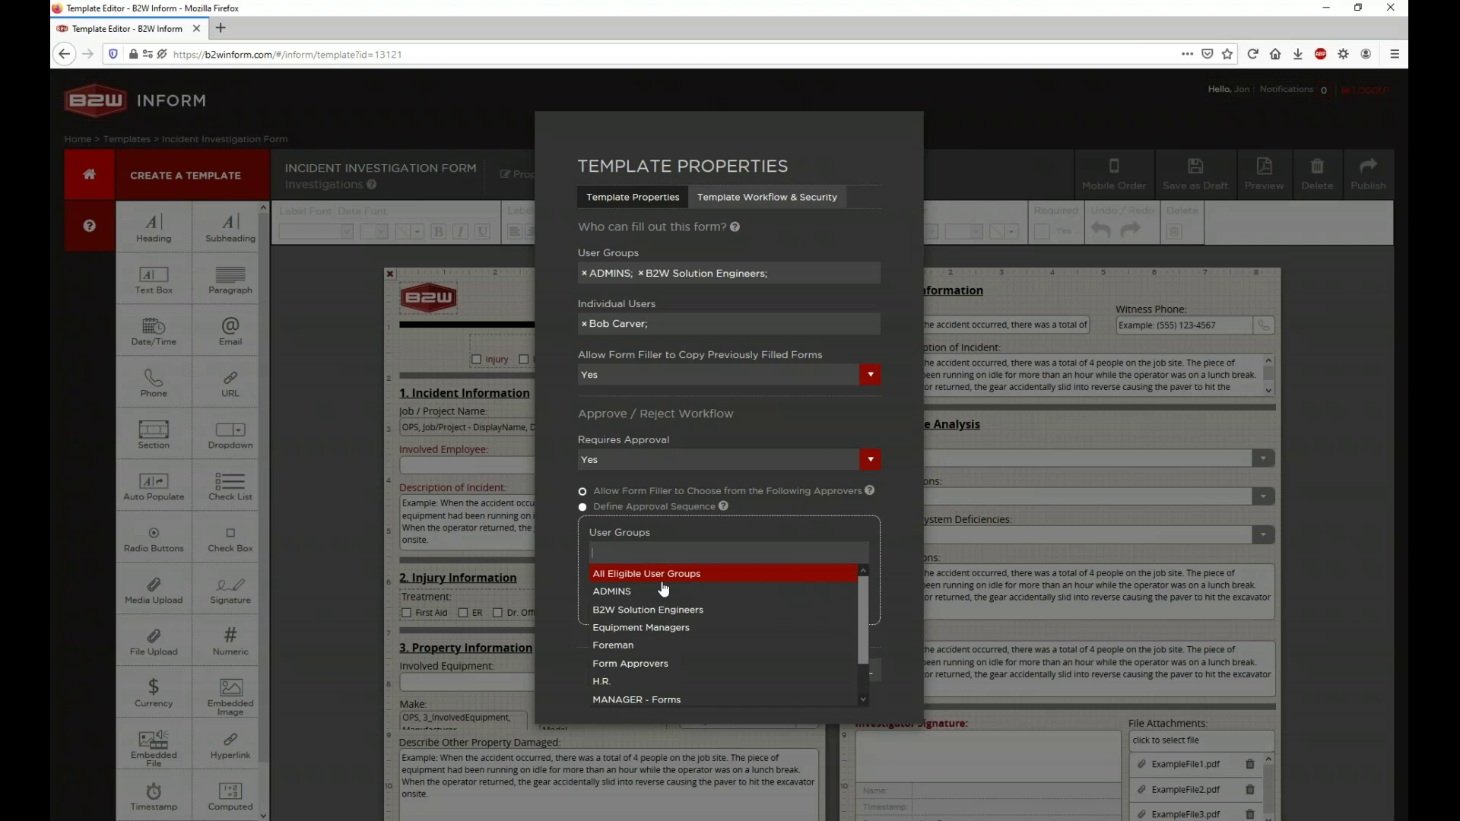
scroll(663, 589, "down", 1)
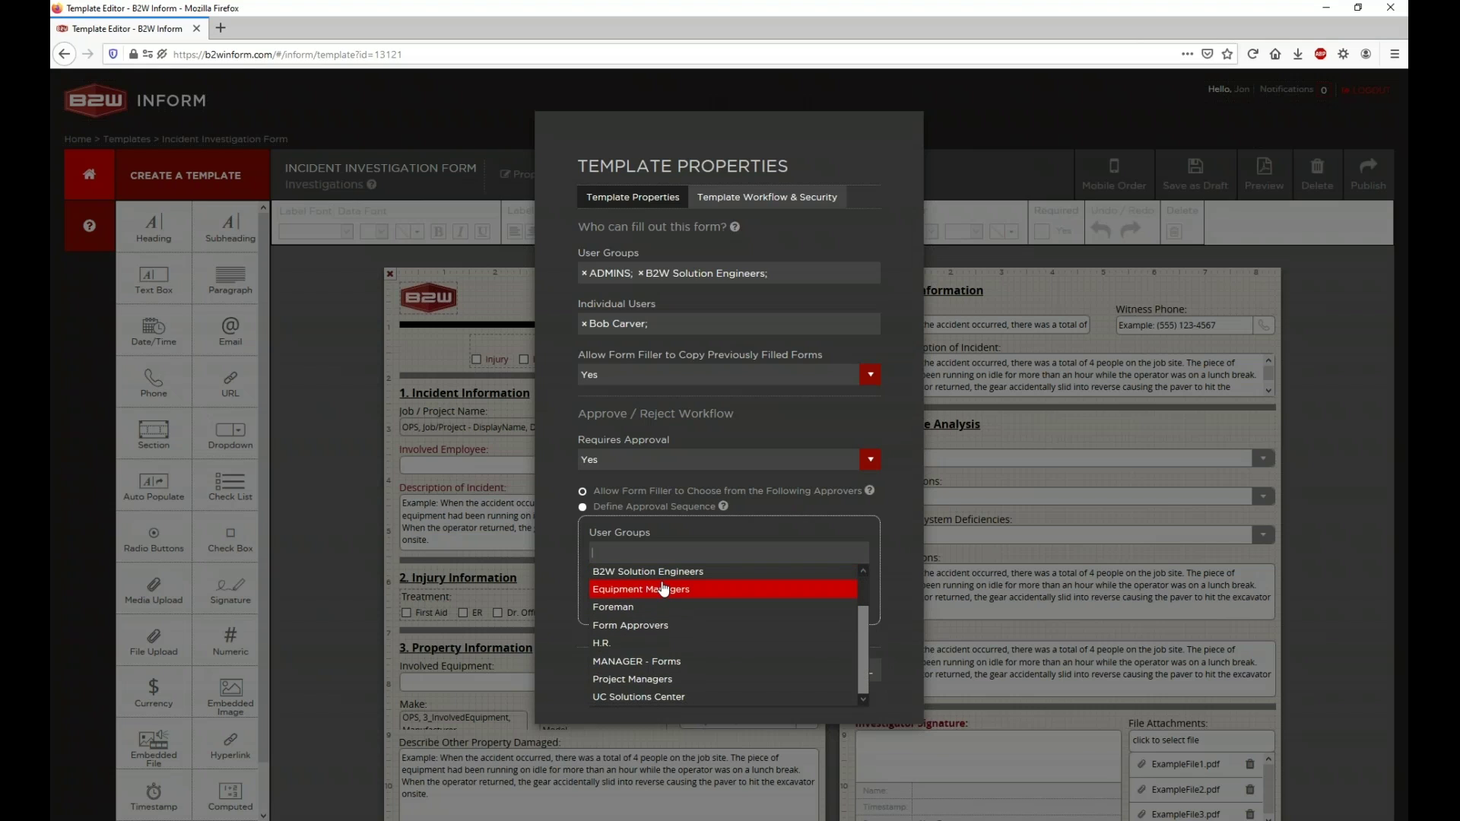
left_click(663, 589)
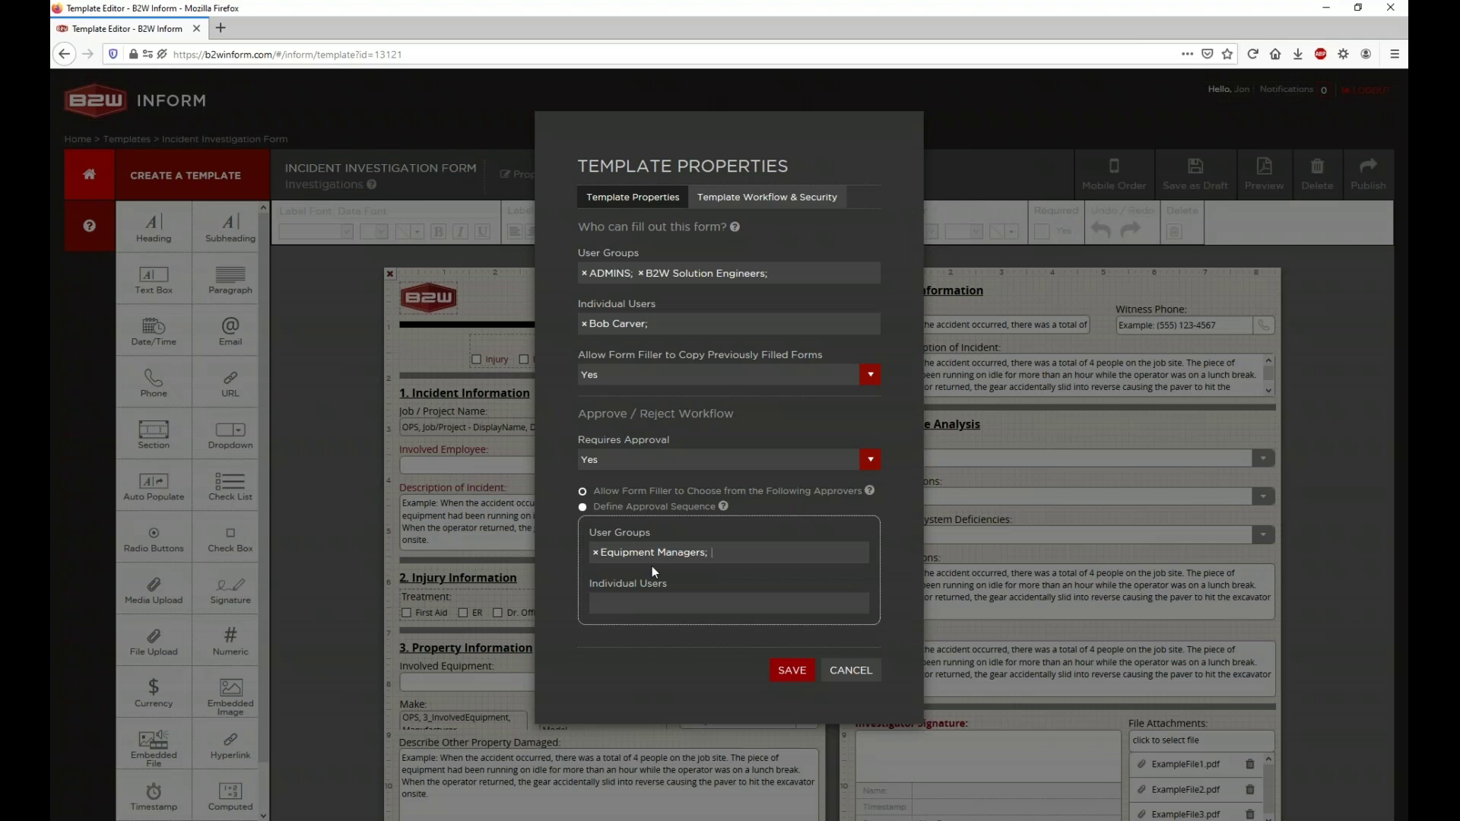
Step: Pick one user from the Individual Users dropdown as an additional approver
left_click(633, 602)
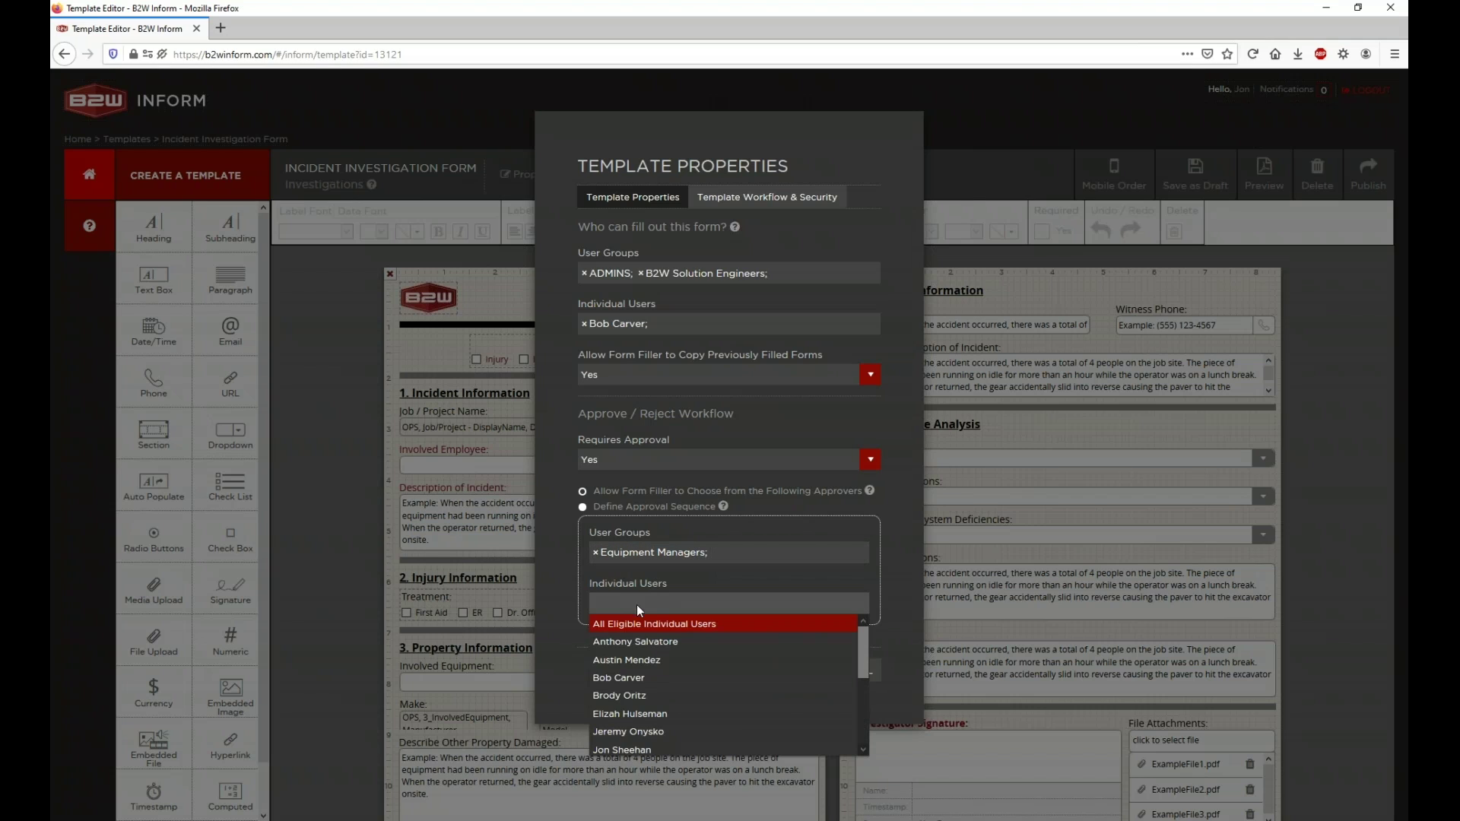
scroll(652, 666, "down", 3)
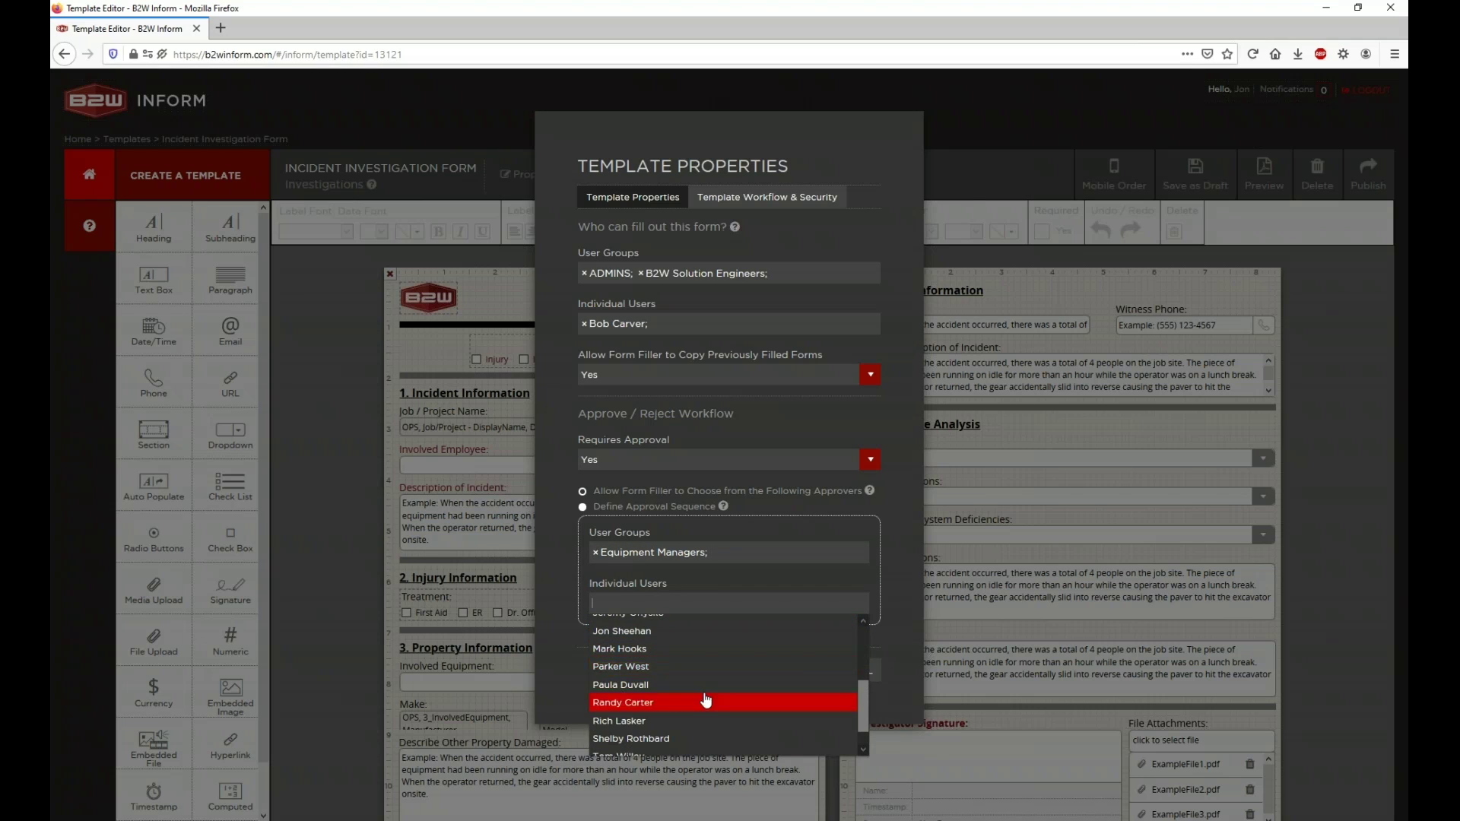
scroll(654, 669, "down", 1)
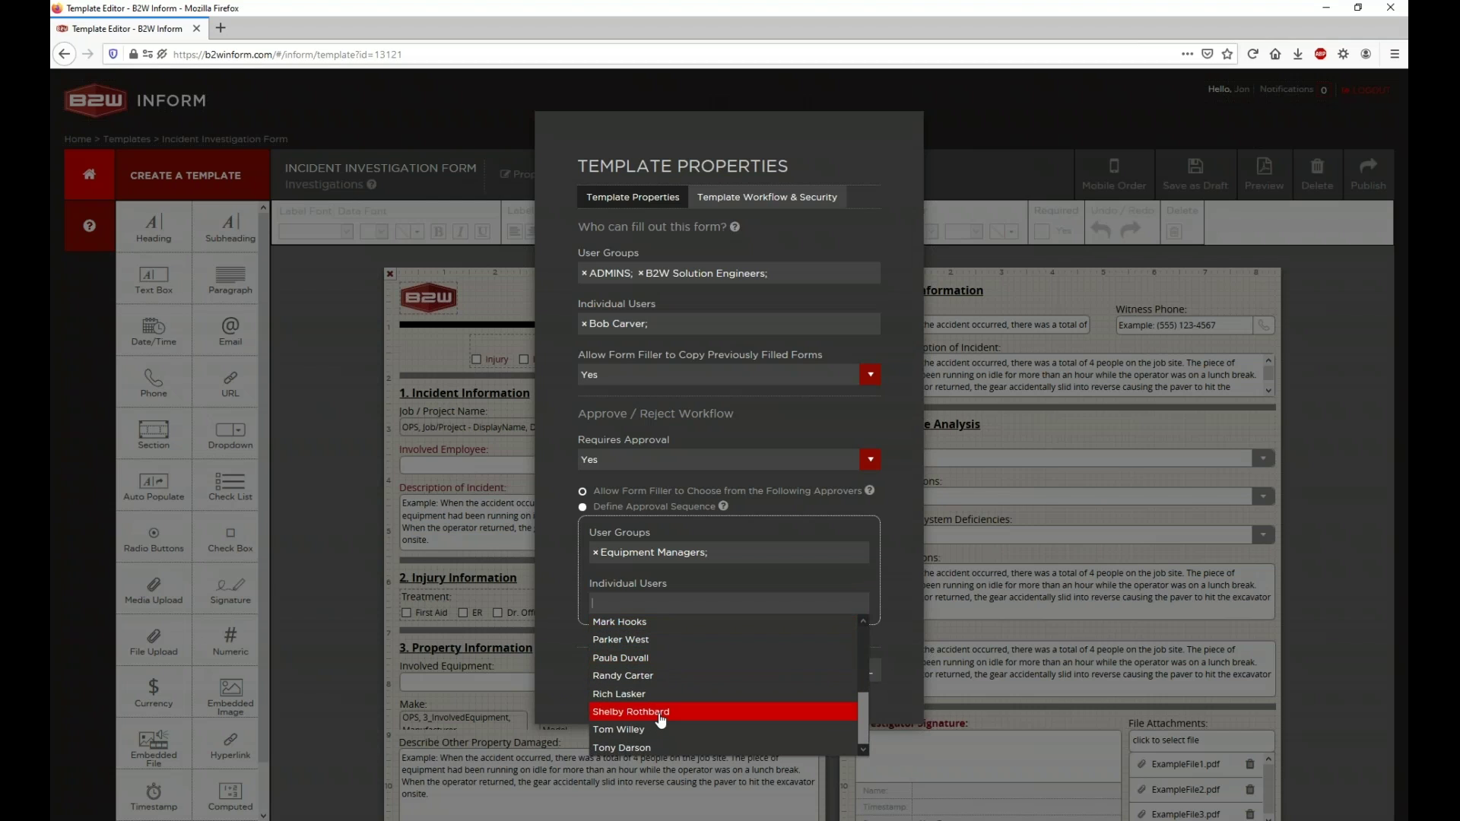
scroll(654, 660, "up", 1)
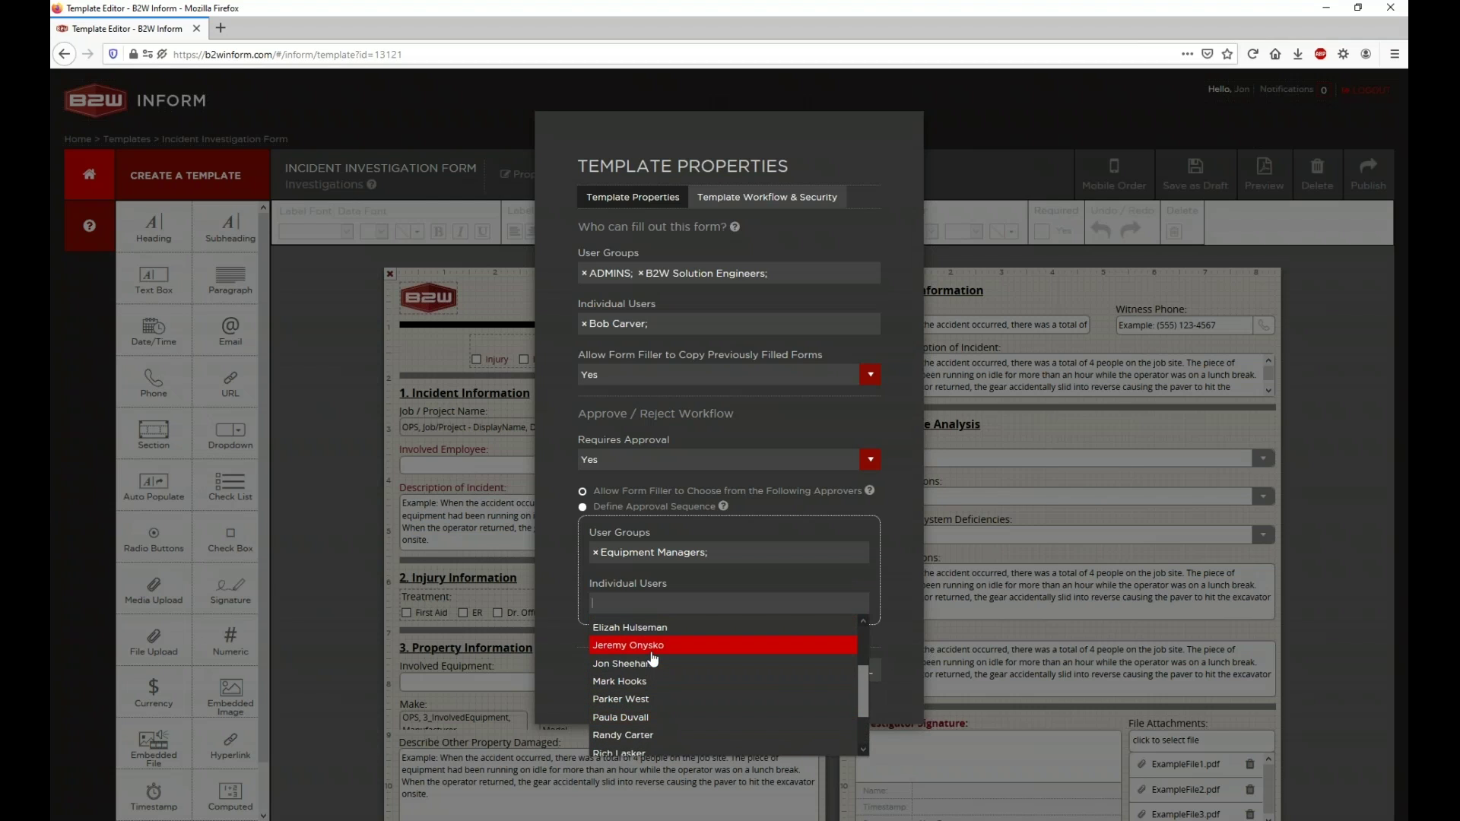
left_click(652, 628)
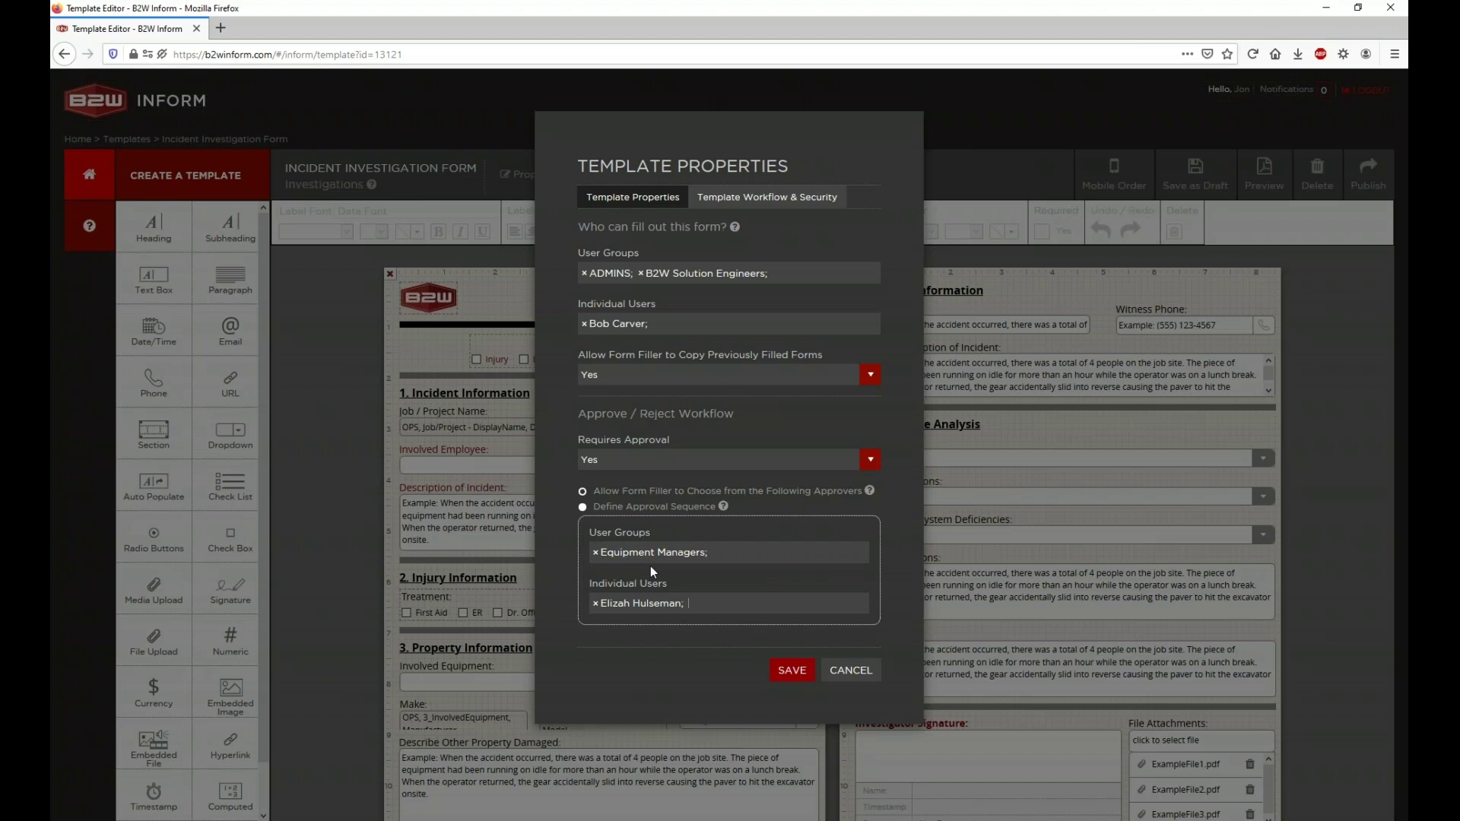
Step: Replace the approvers with All Eligible User Groups and All Eligible Individual Users, then save
left_click(595, 552)
left_click(596, 603)
left_click(623, 560)
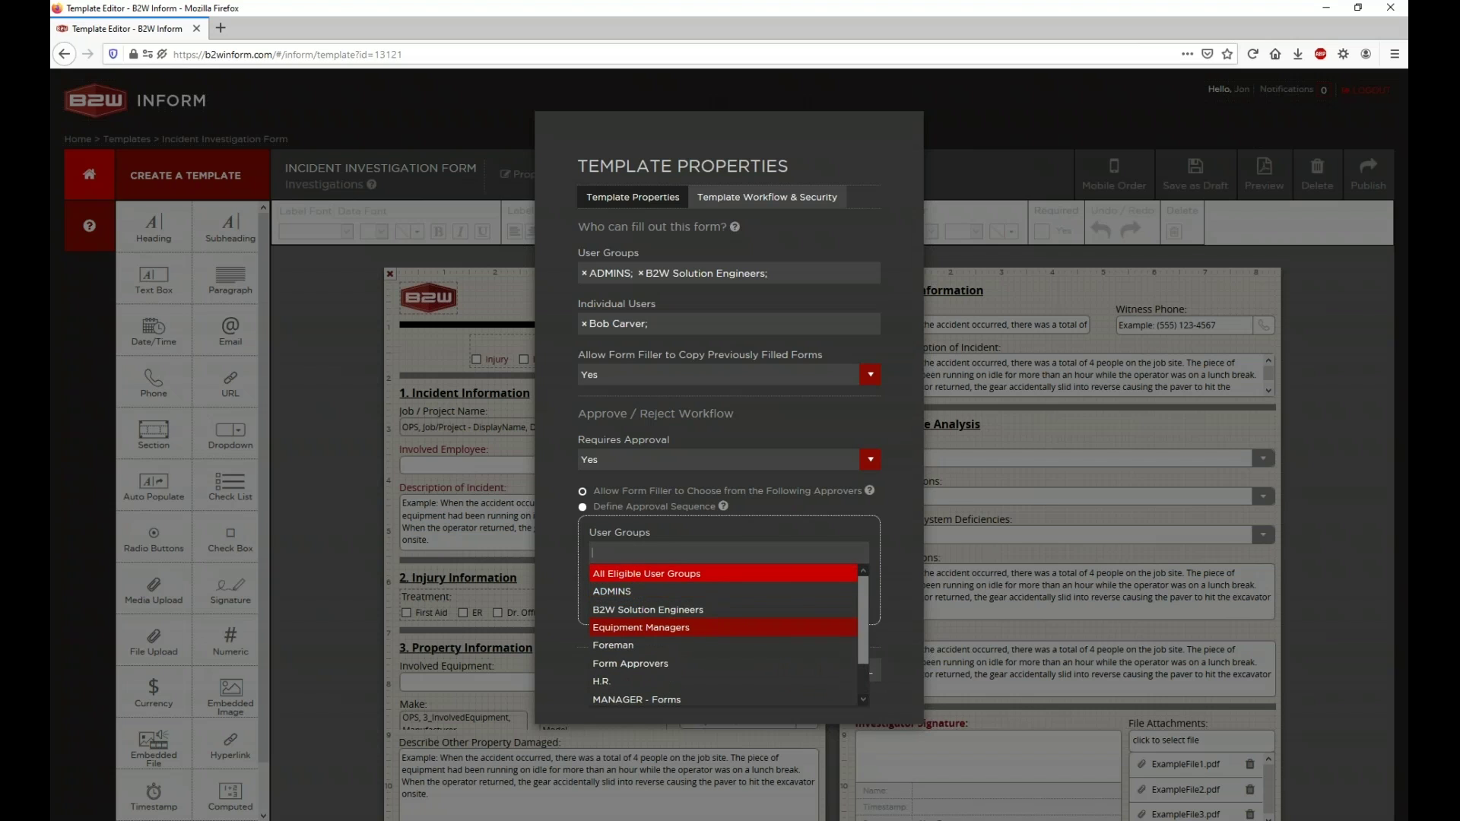
left_click(647, 573)
left_click(650, 605)
scroll(662, 642, "up", 3)
left_click(677, 627)
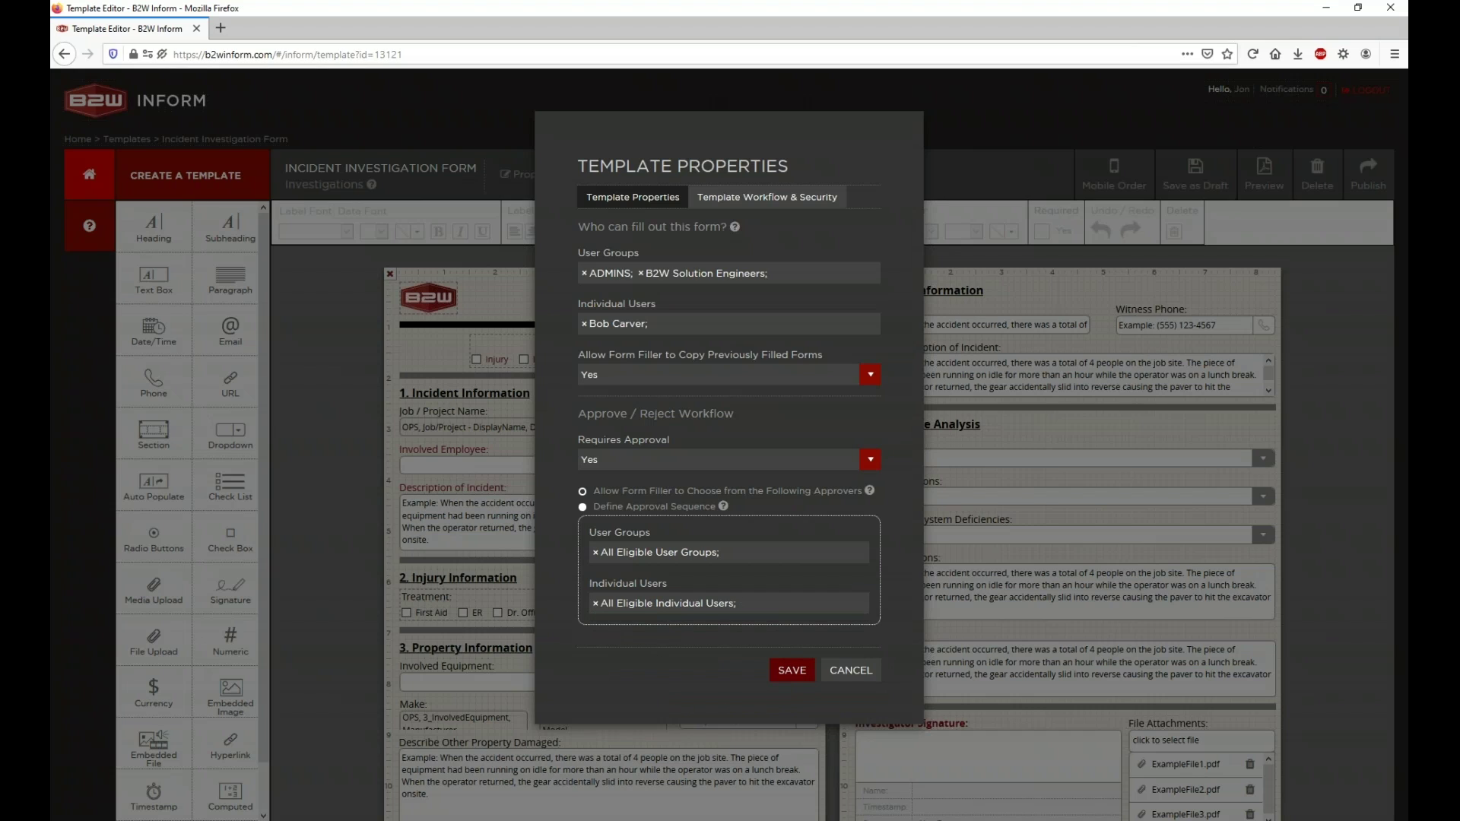
left_click(792, 670)
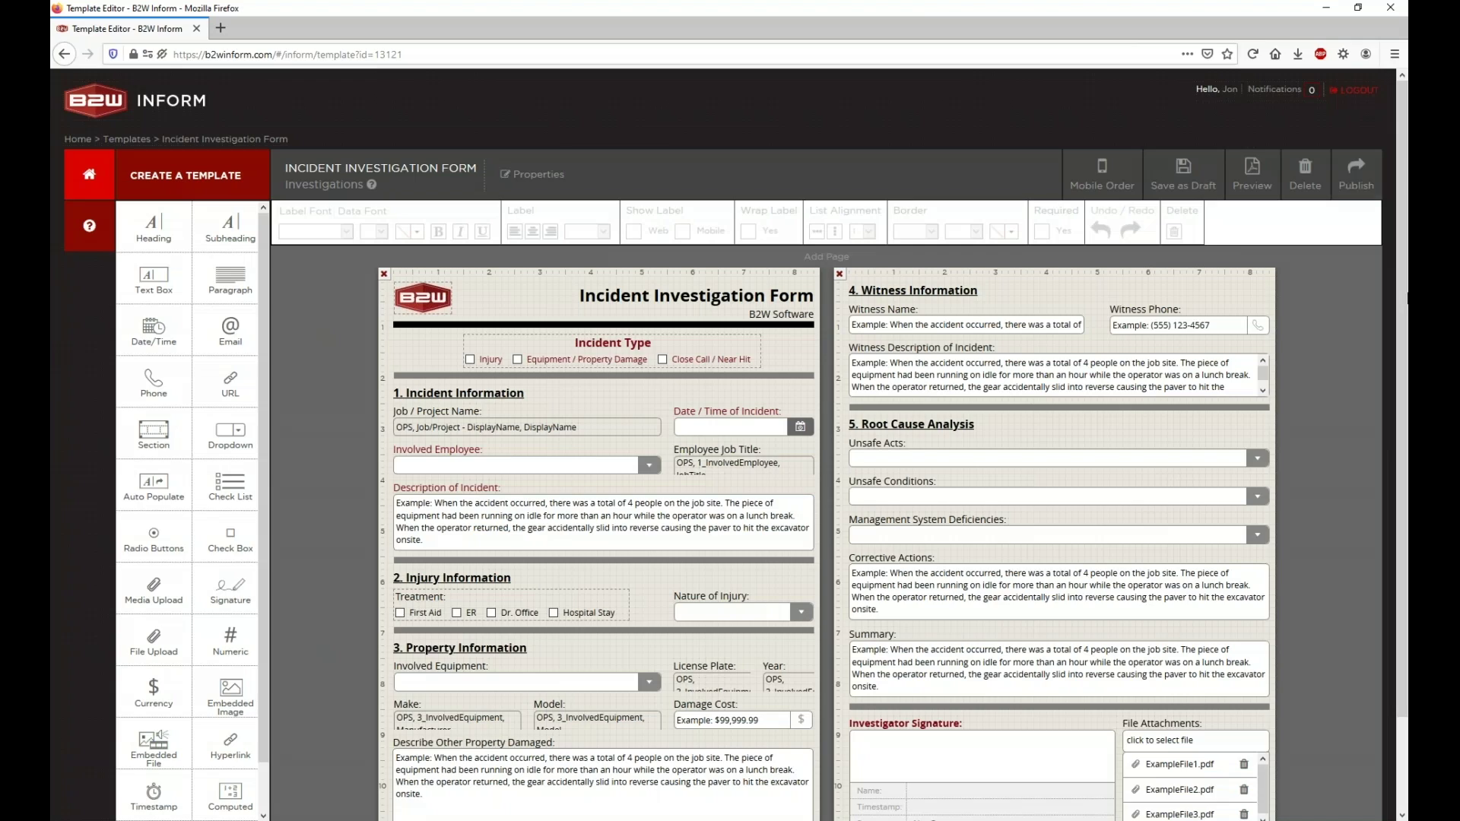
Step: Publish the Incident Investigation Form template and acknowledge the Published confirmation
left_click(1358, 190)
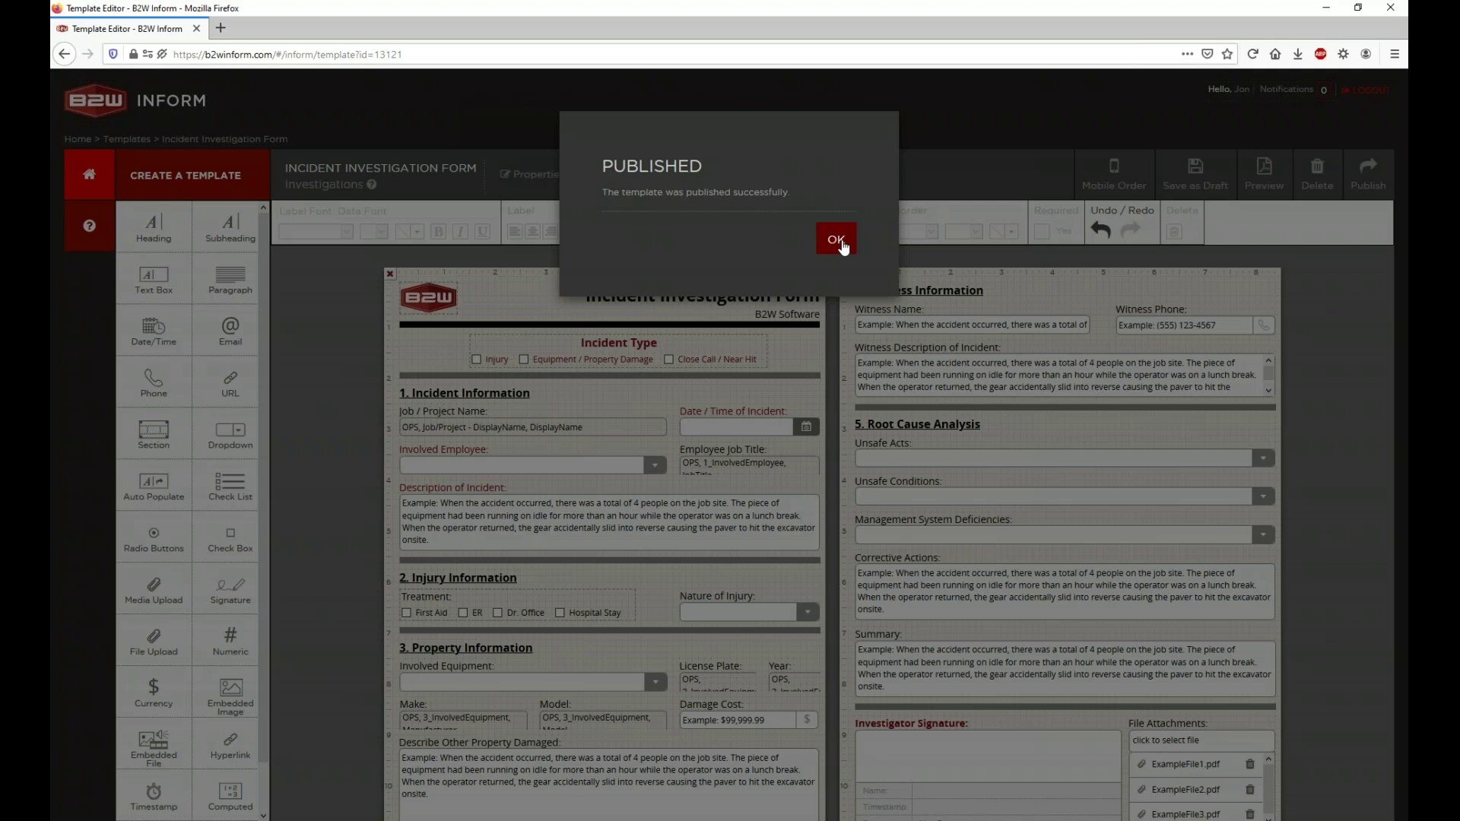
left_click(843, 240)
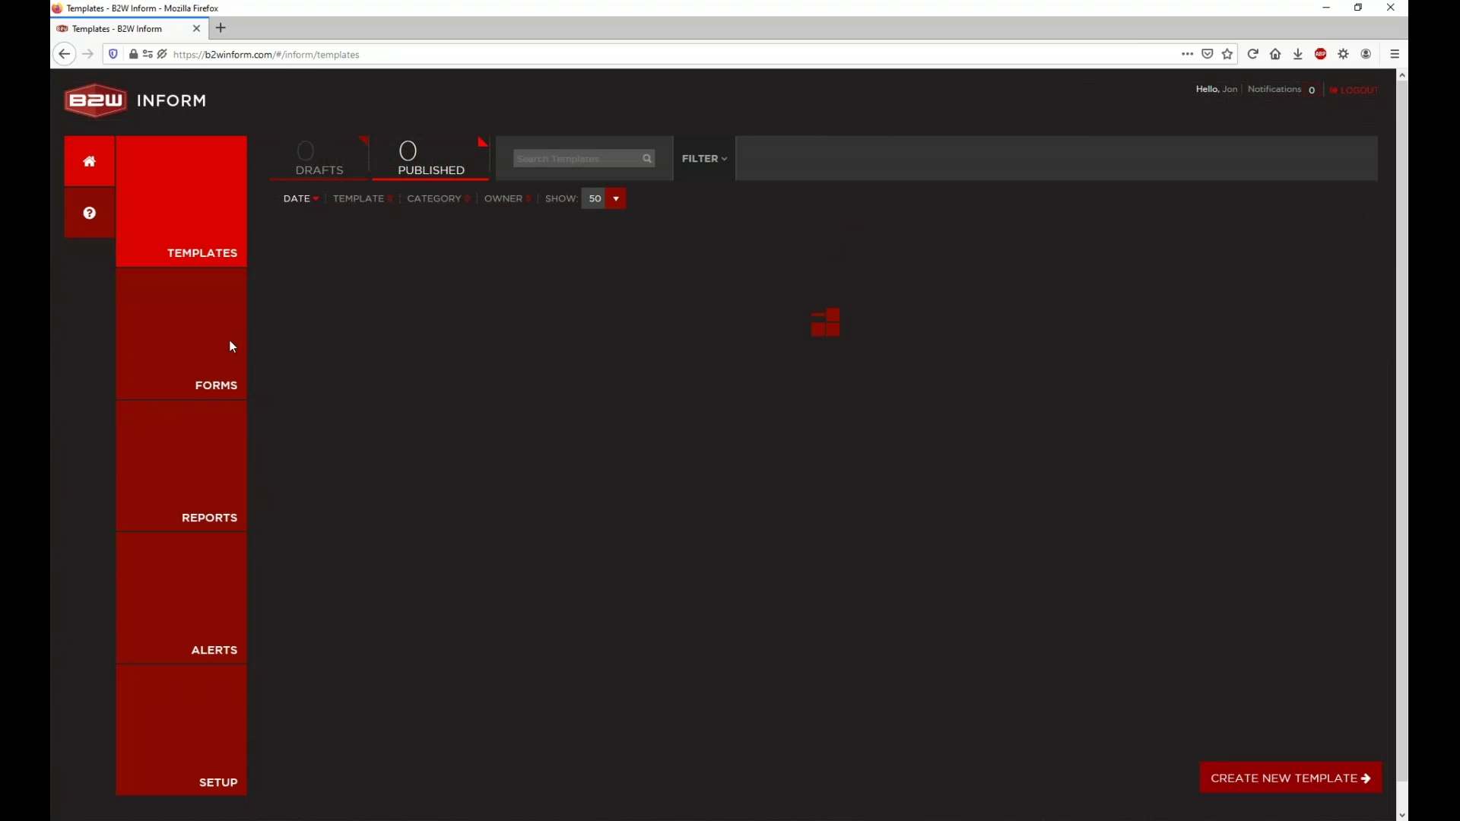
Step: Start a new form and search 'incident' to list Incident Investigation Form and OSHA Form 301
left_click(220, 352)
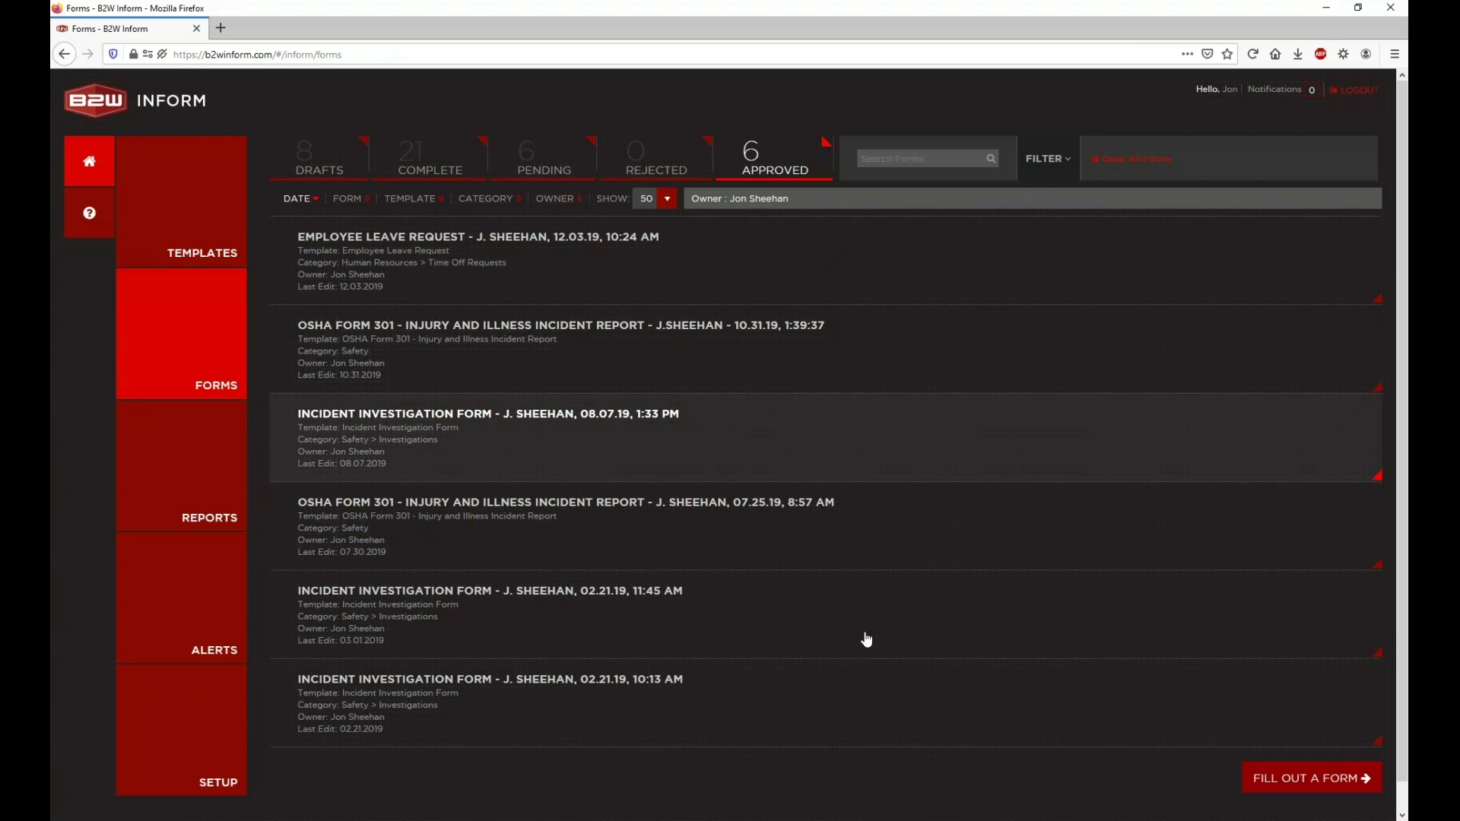
left_click(1297, 784)
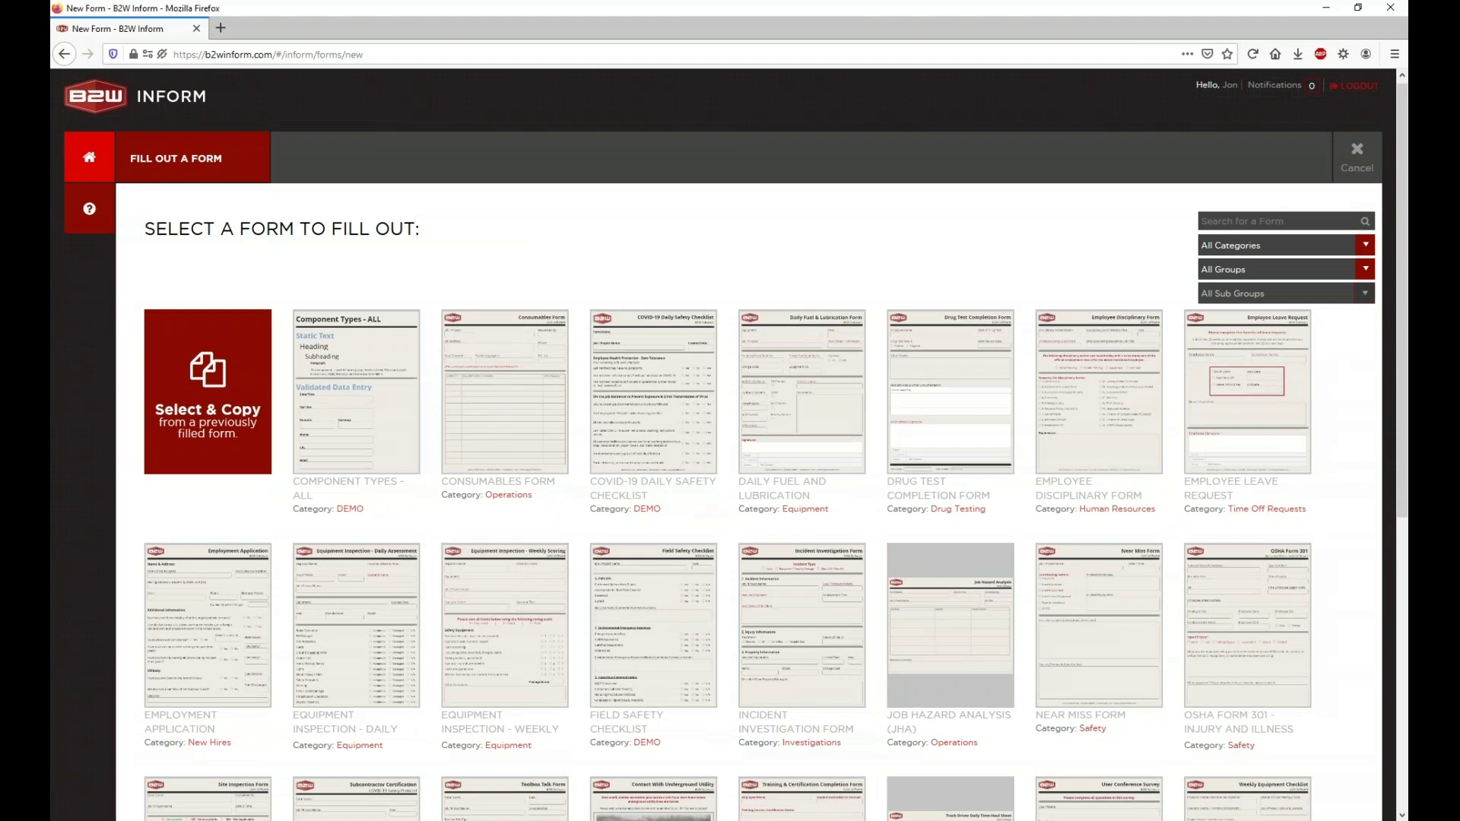
scroll(1300, 233, "down", 5)
scroll(1301, 232, "up", 5)
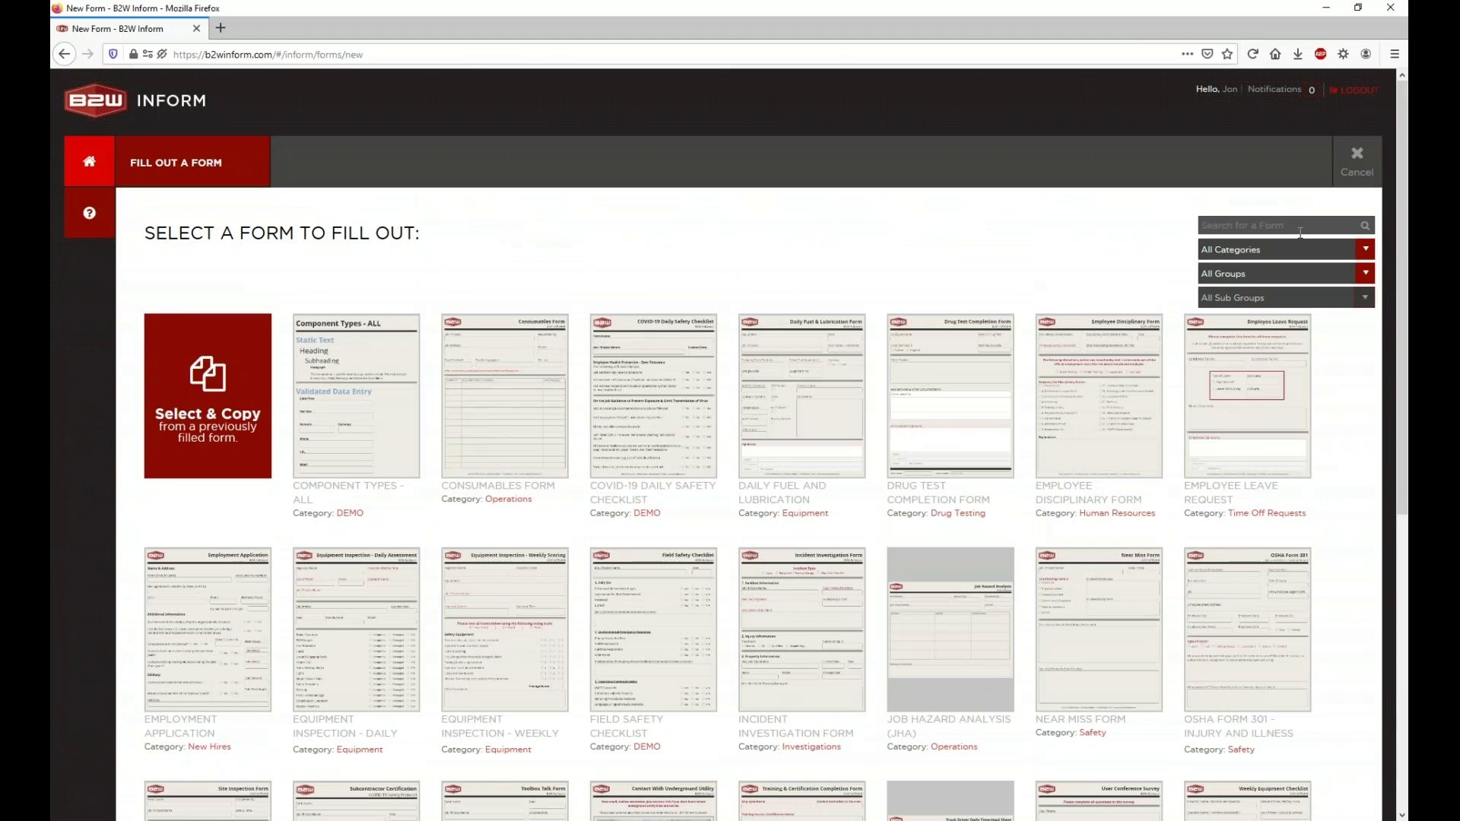
type("incident")
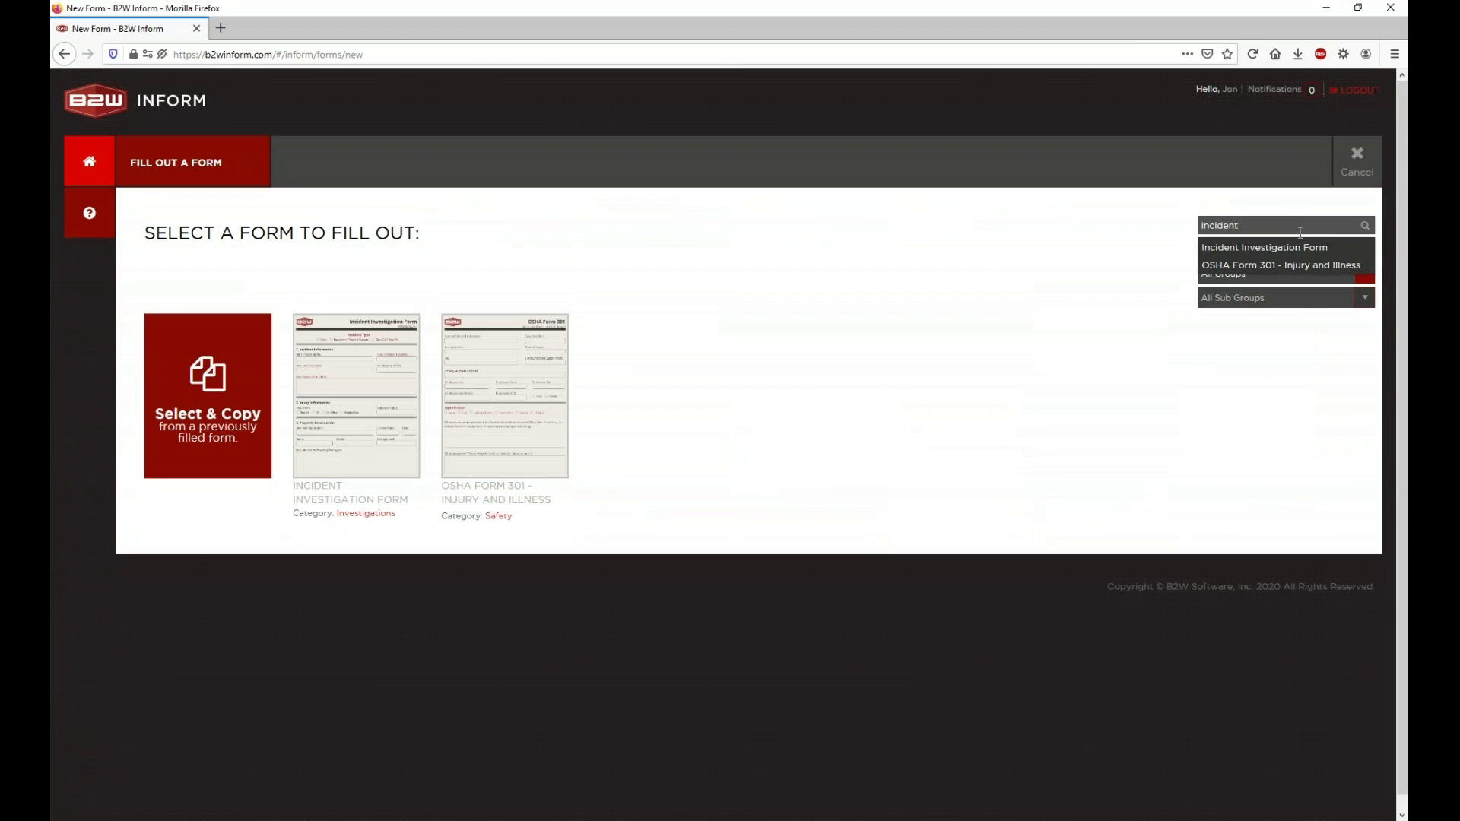
Step: Open a new Incident Investigation Form with sub-group General Sullivan Bridge Expansion [2007-0012]
left_click(359, 341)
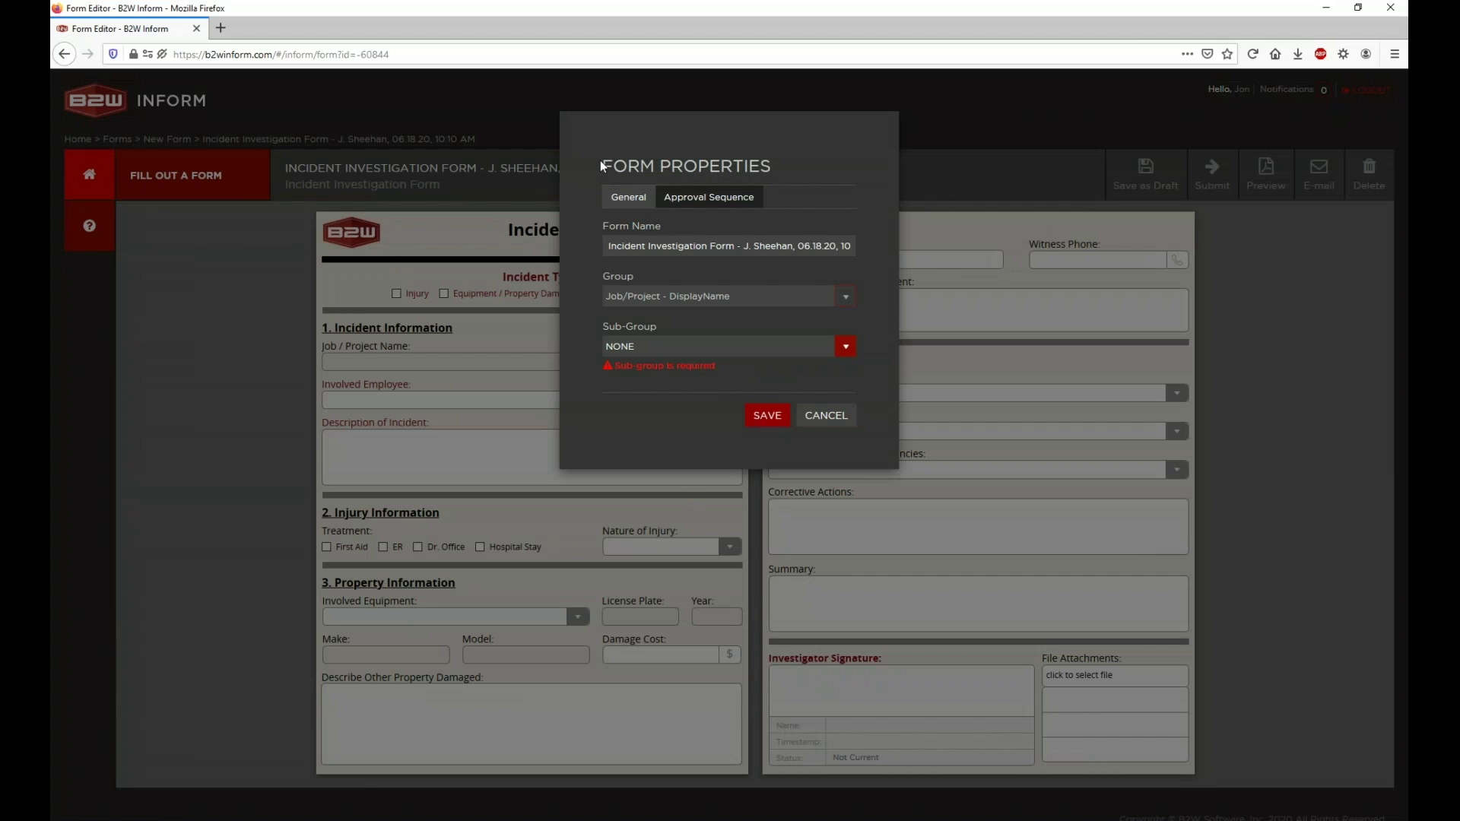
left_click_drag(600, 162, 756, 163)
left_click(687, 348)
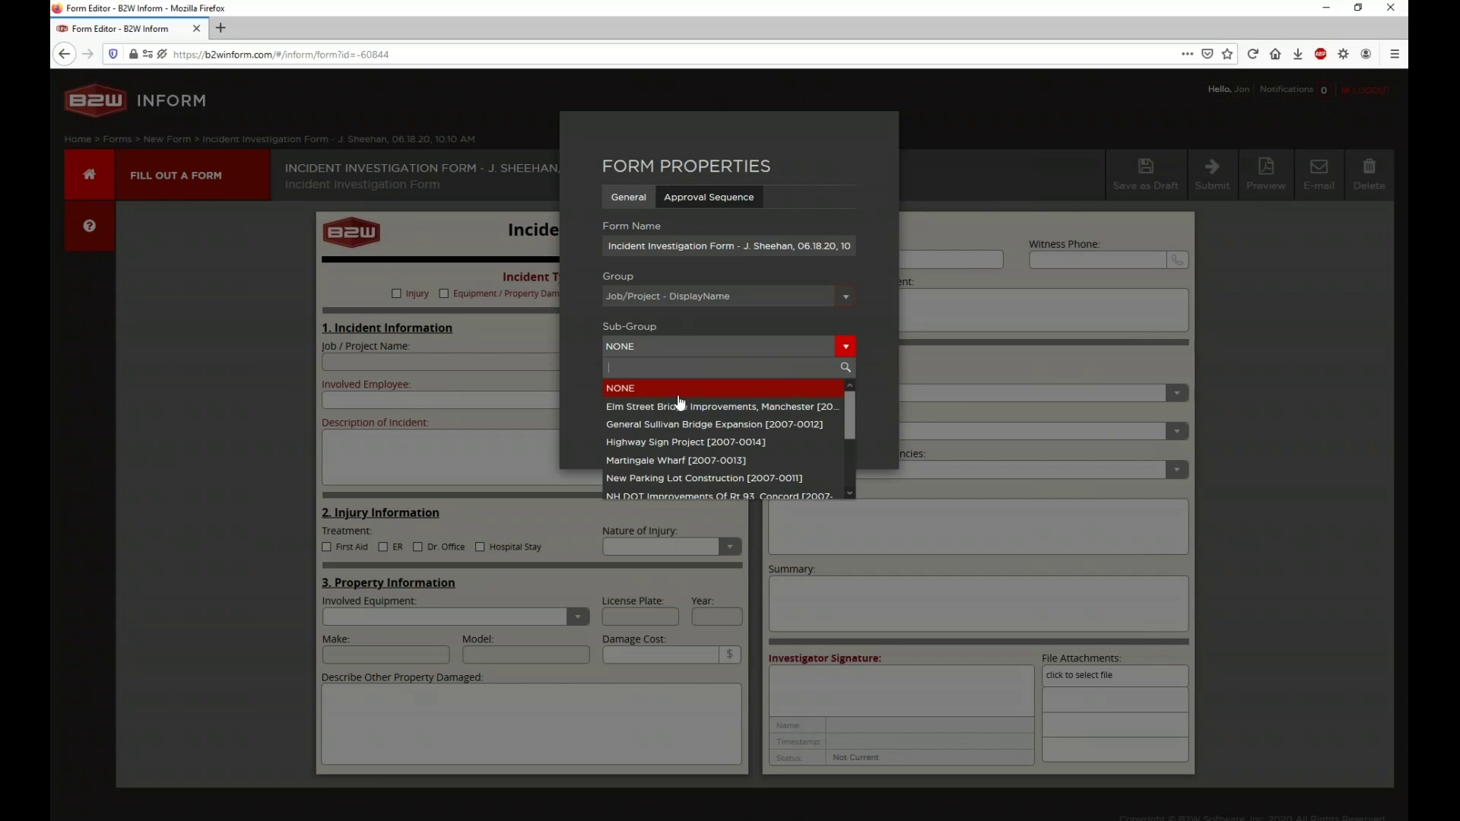
left_click(674, 418)
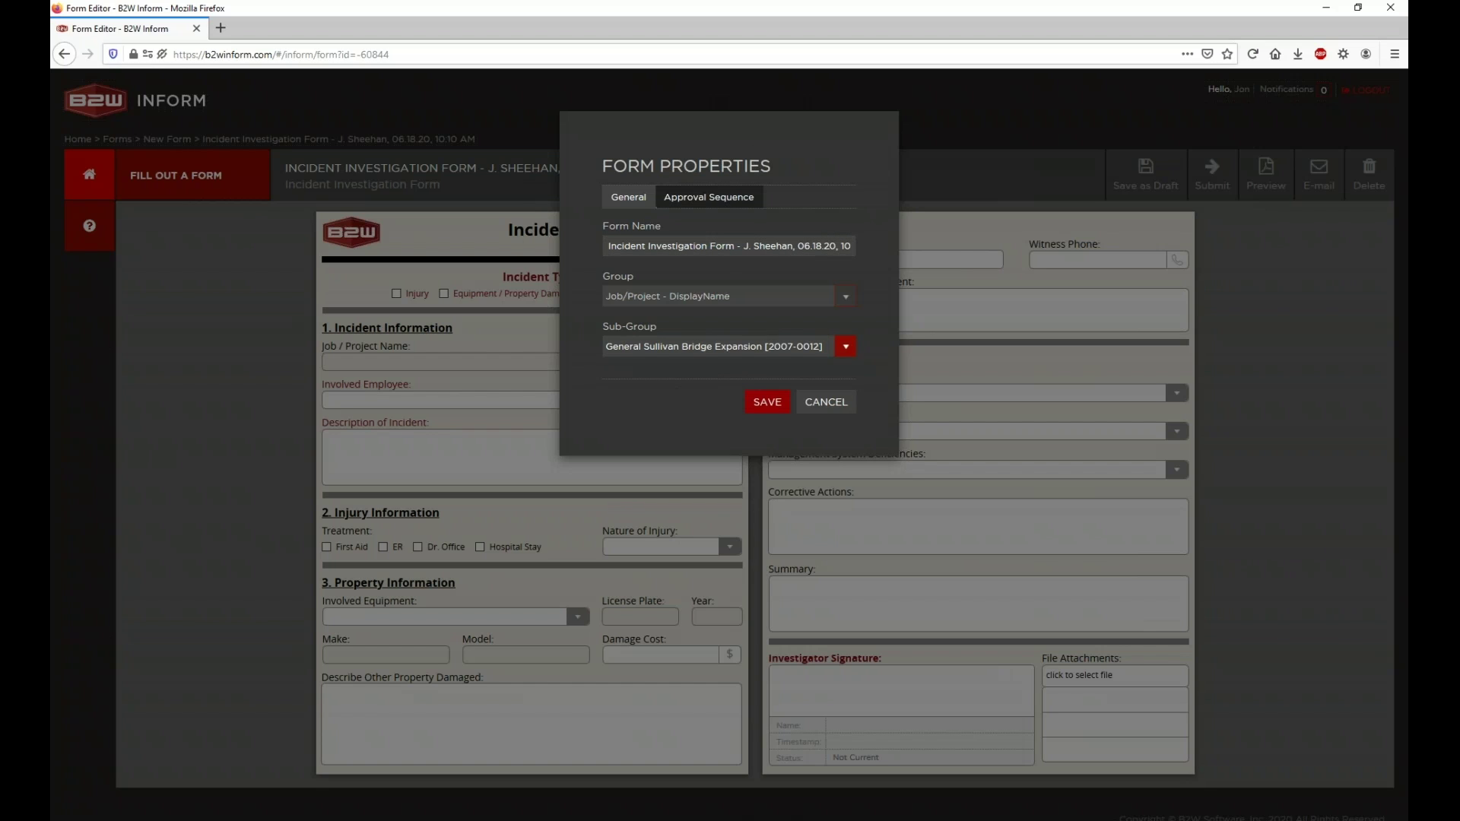
Step: Set a blank Approver 1, uncheck 'Remember this approval sequence', and view the General properties
left_click(715, 200)
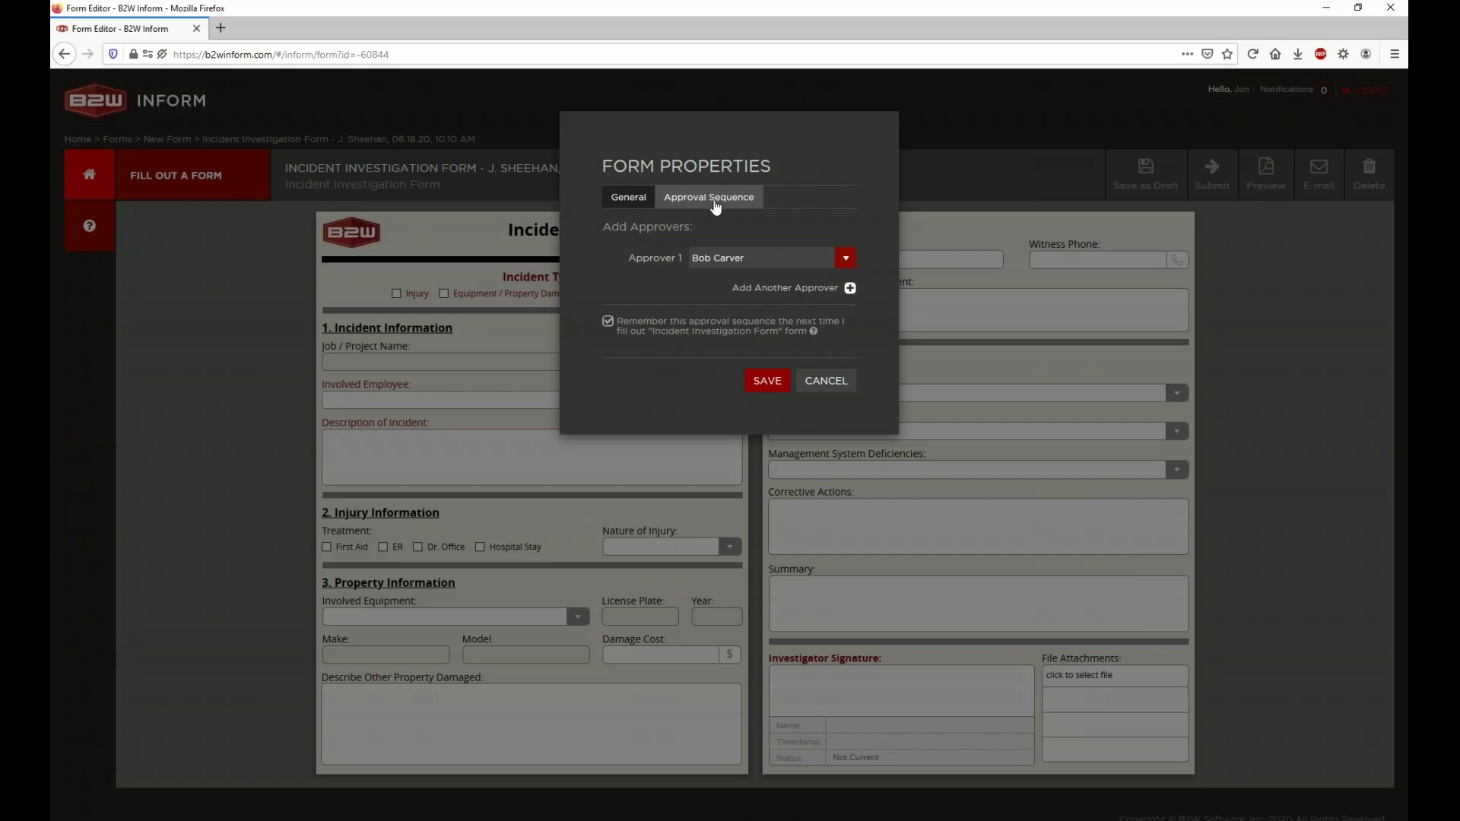
left_click(852, 263)
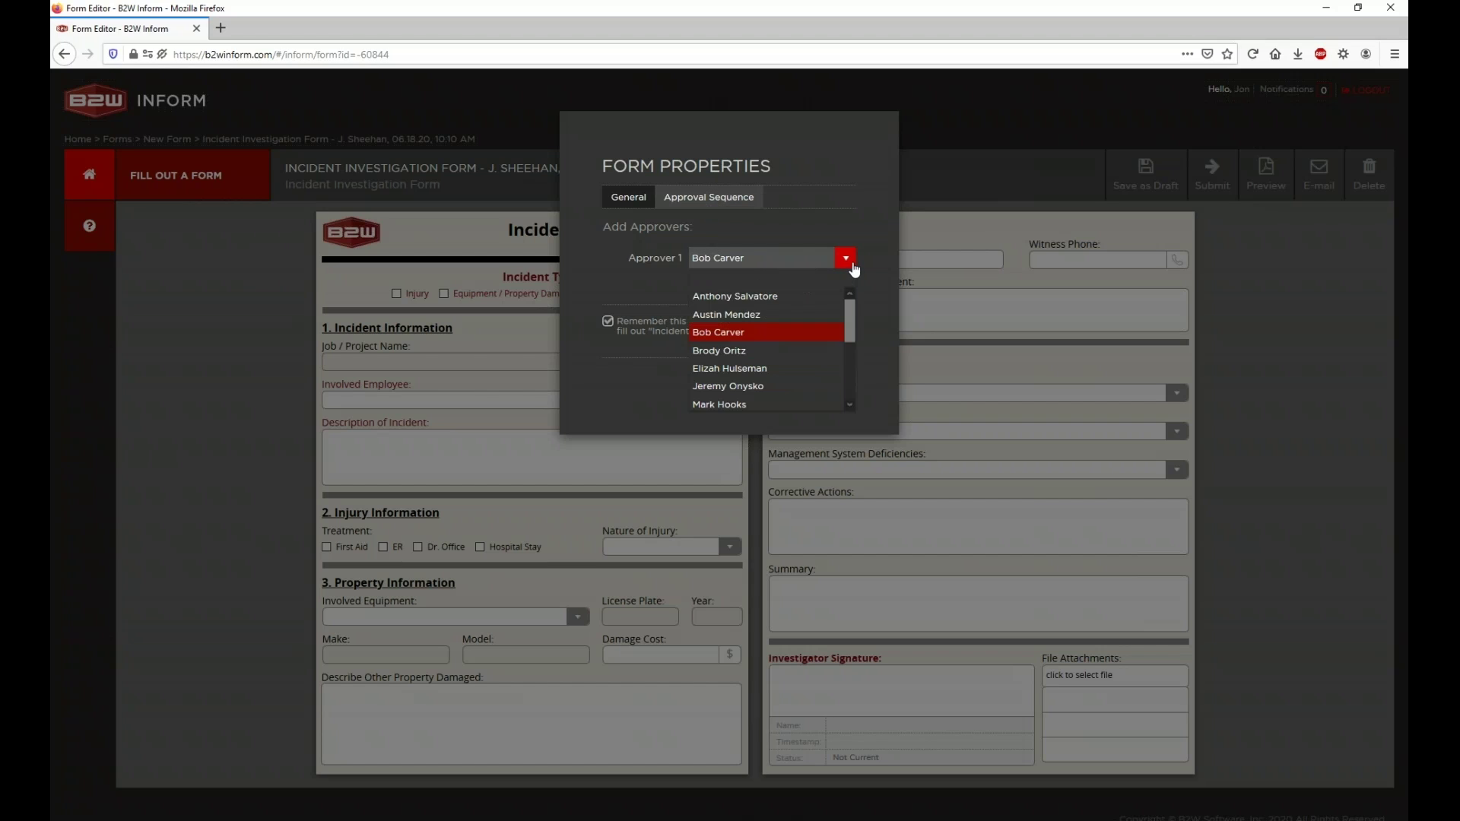
left_click(815, 282)
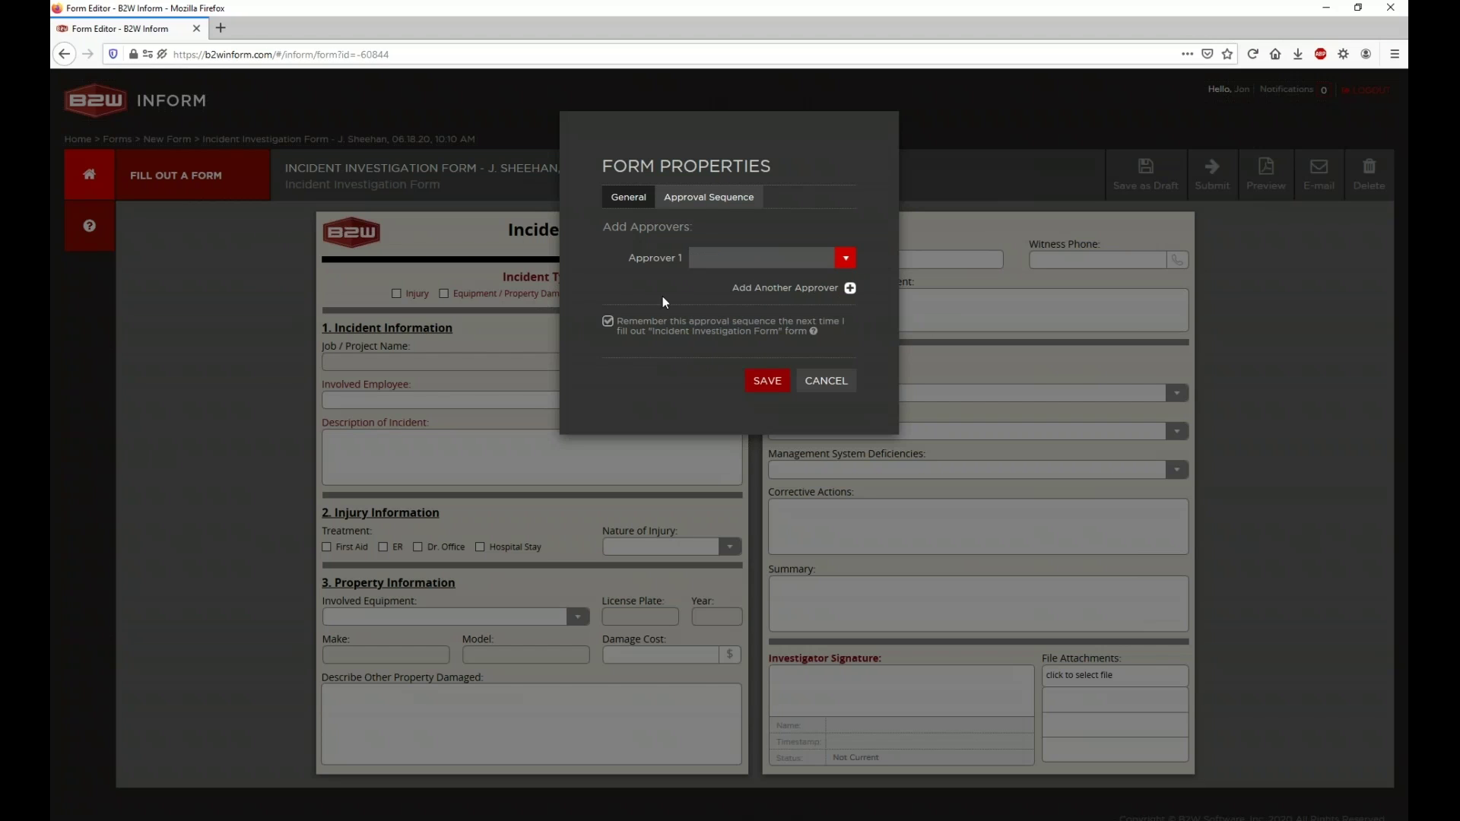
left_click(608, 323)
left_click(629, 199)
left_click(688, 201)
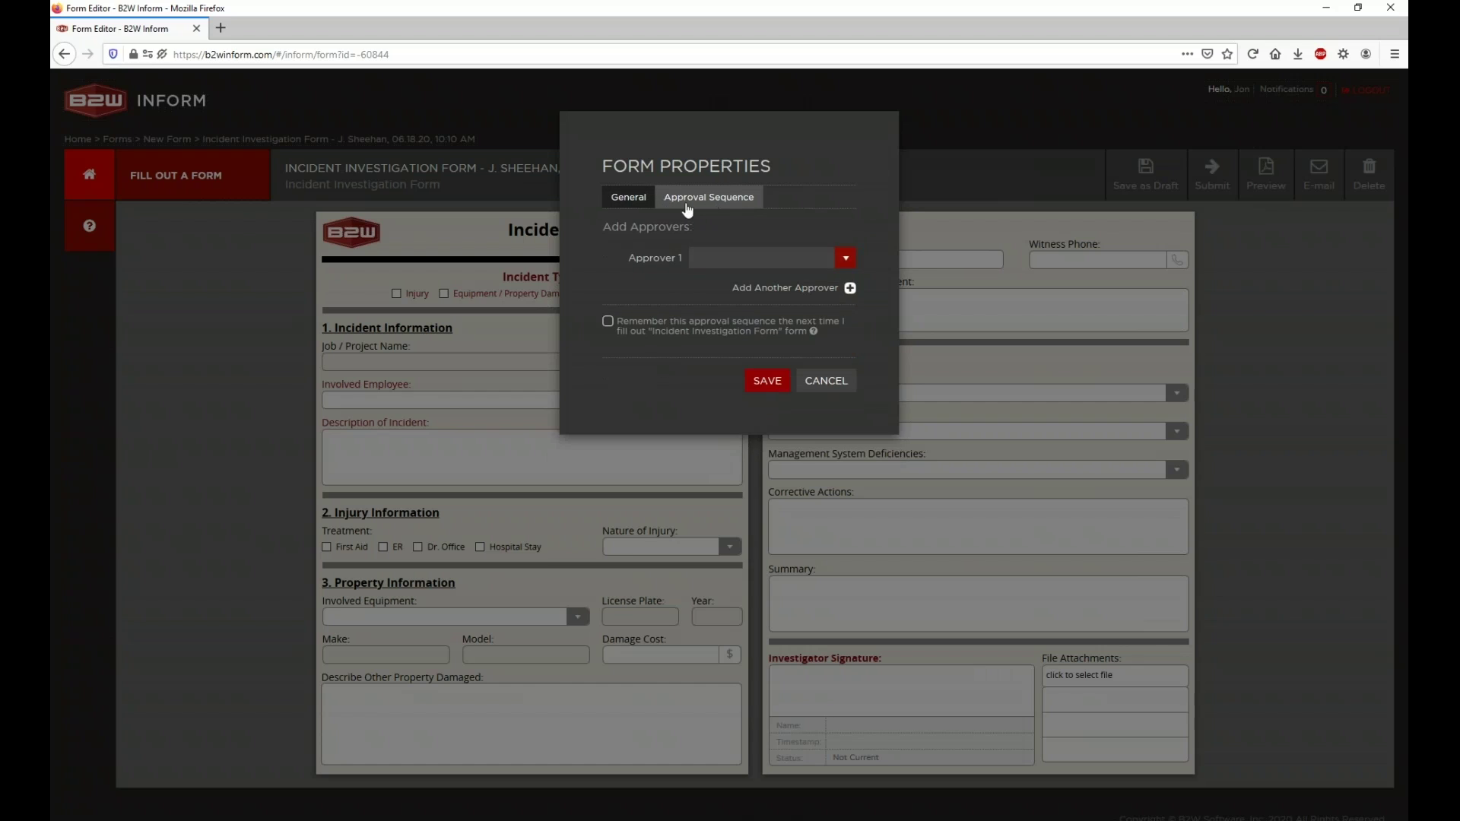
left_click(628, 202)
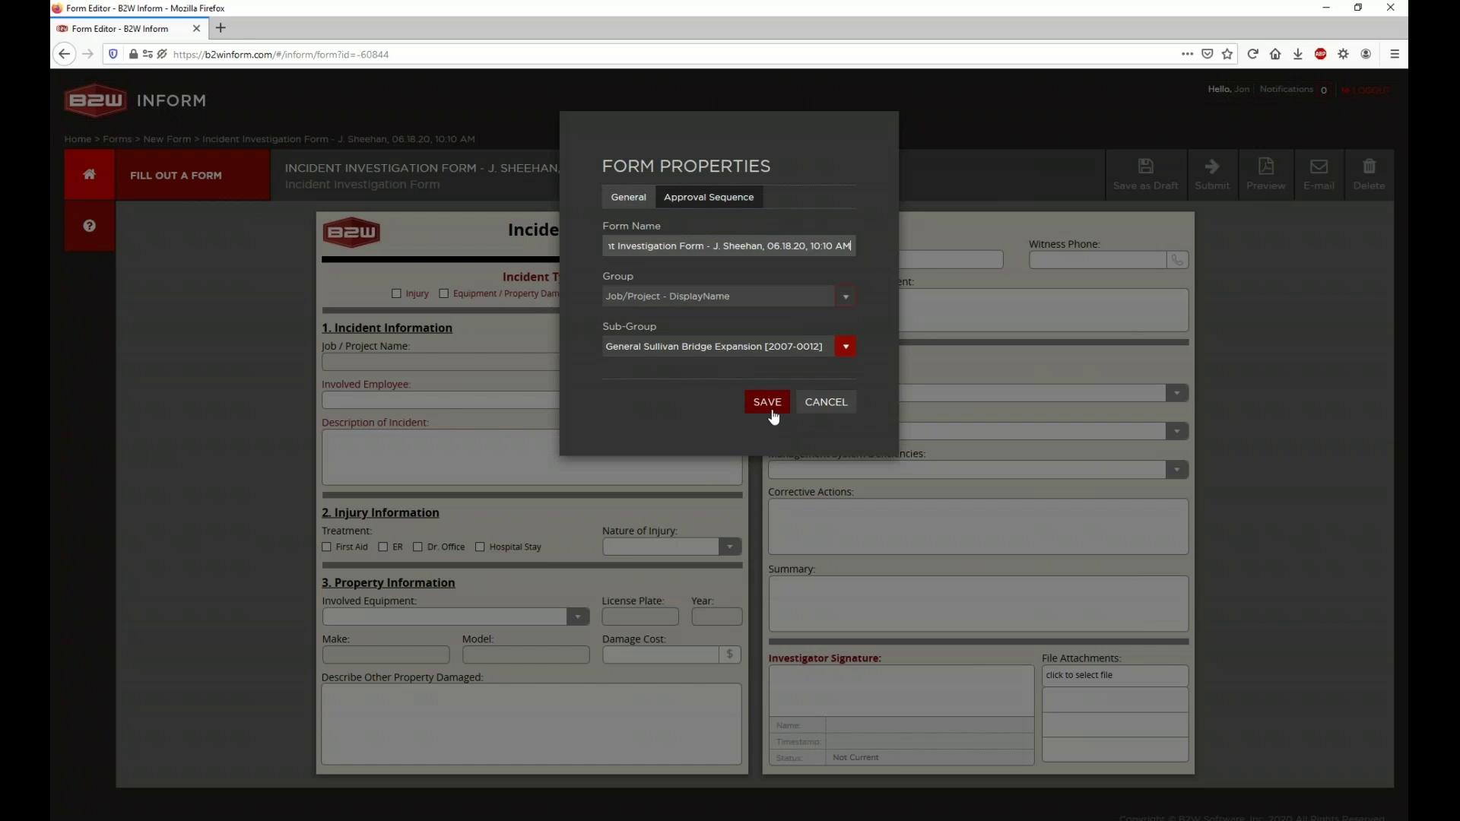
Step: Save properties, tick Equipment / Property Damage, fill the incident date, and pick the involved employee
left_click(764, 405)
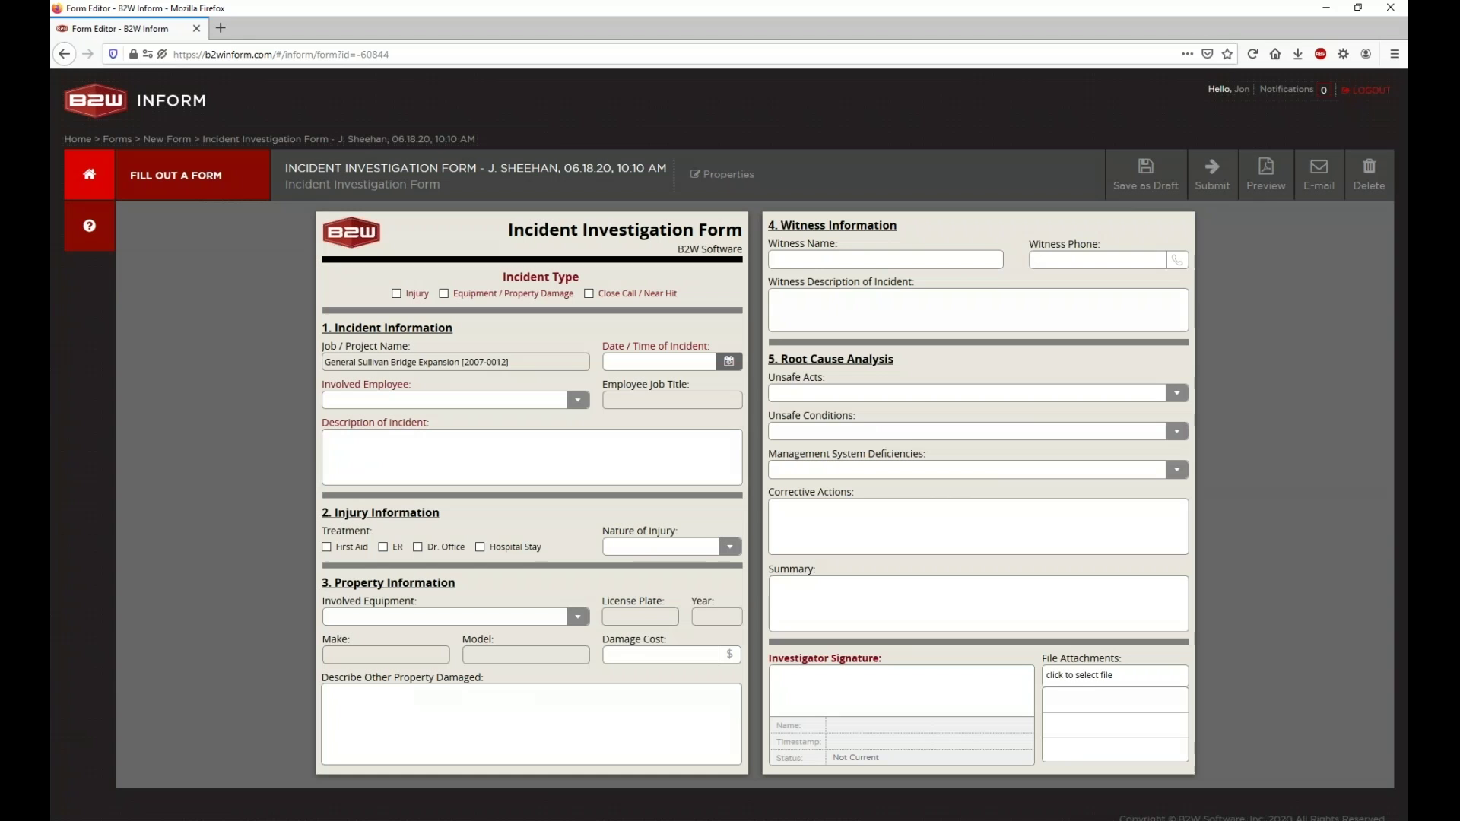
left_click(439, 295)
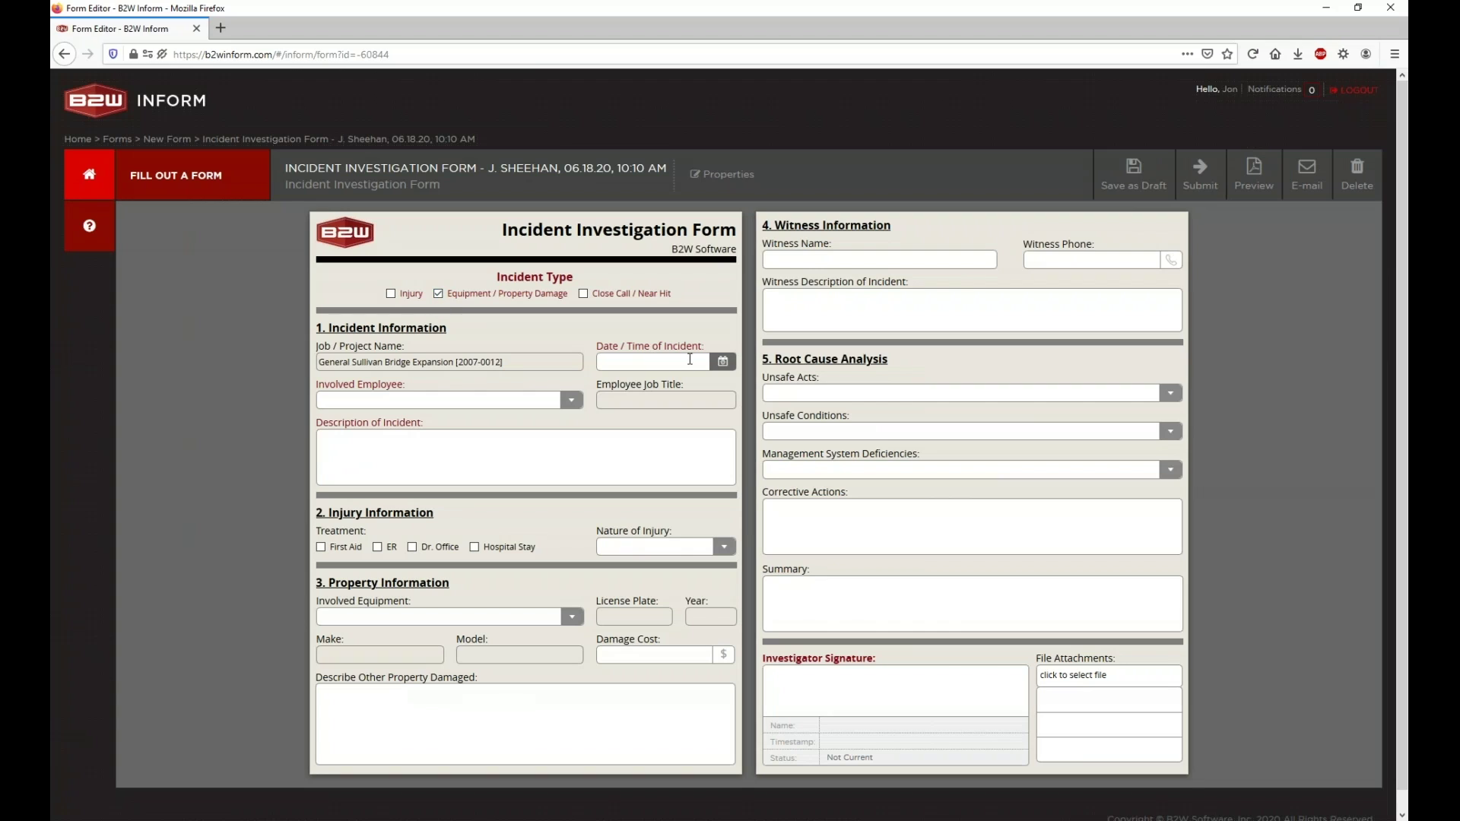
left_click(723, 363)
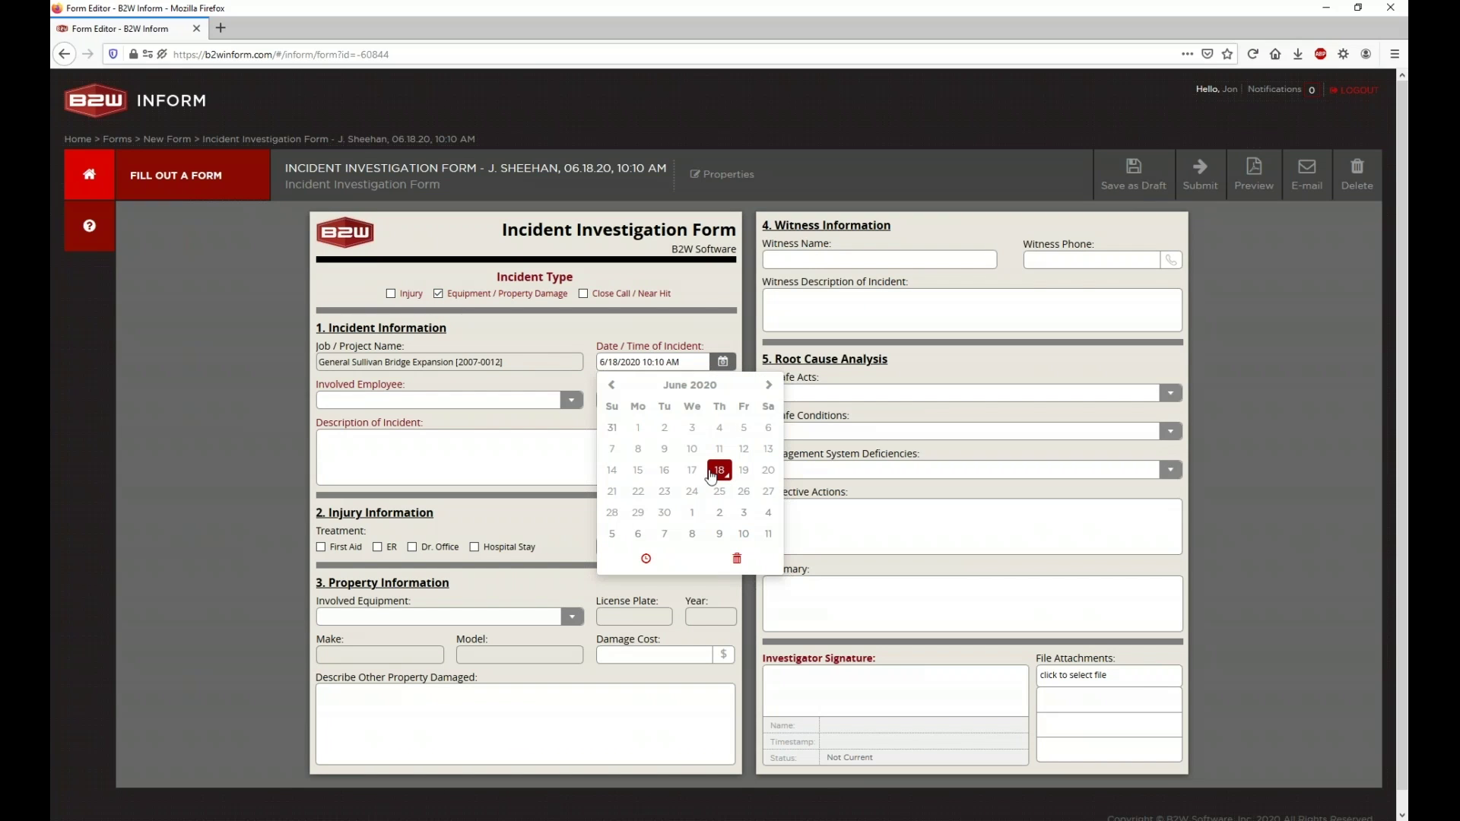
left_click(570, 405)
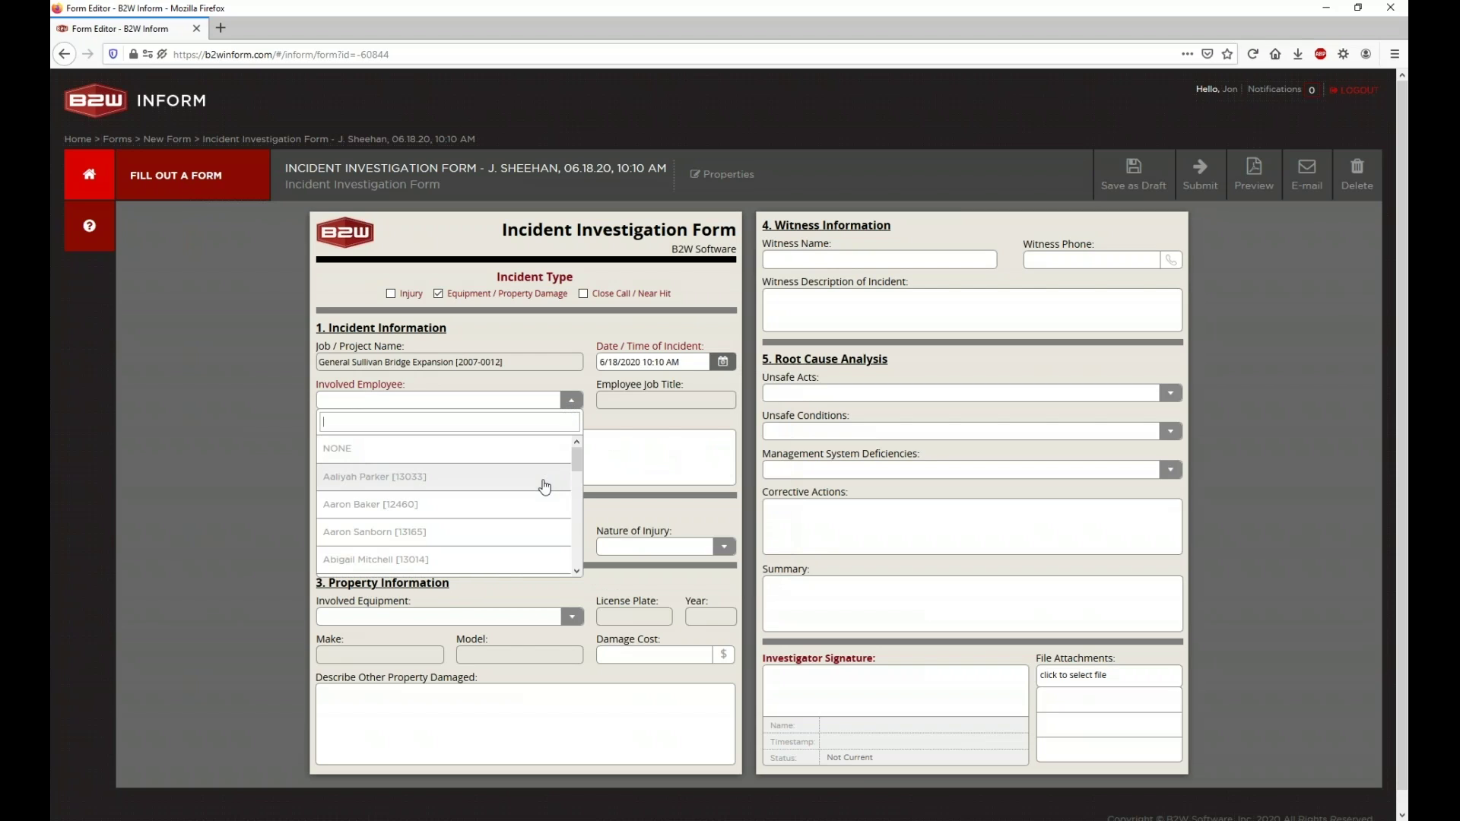
scroll(545, 487, "down", 2)
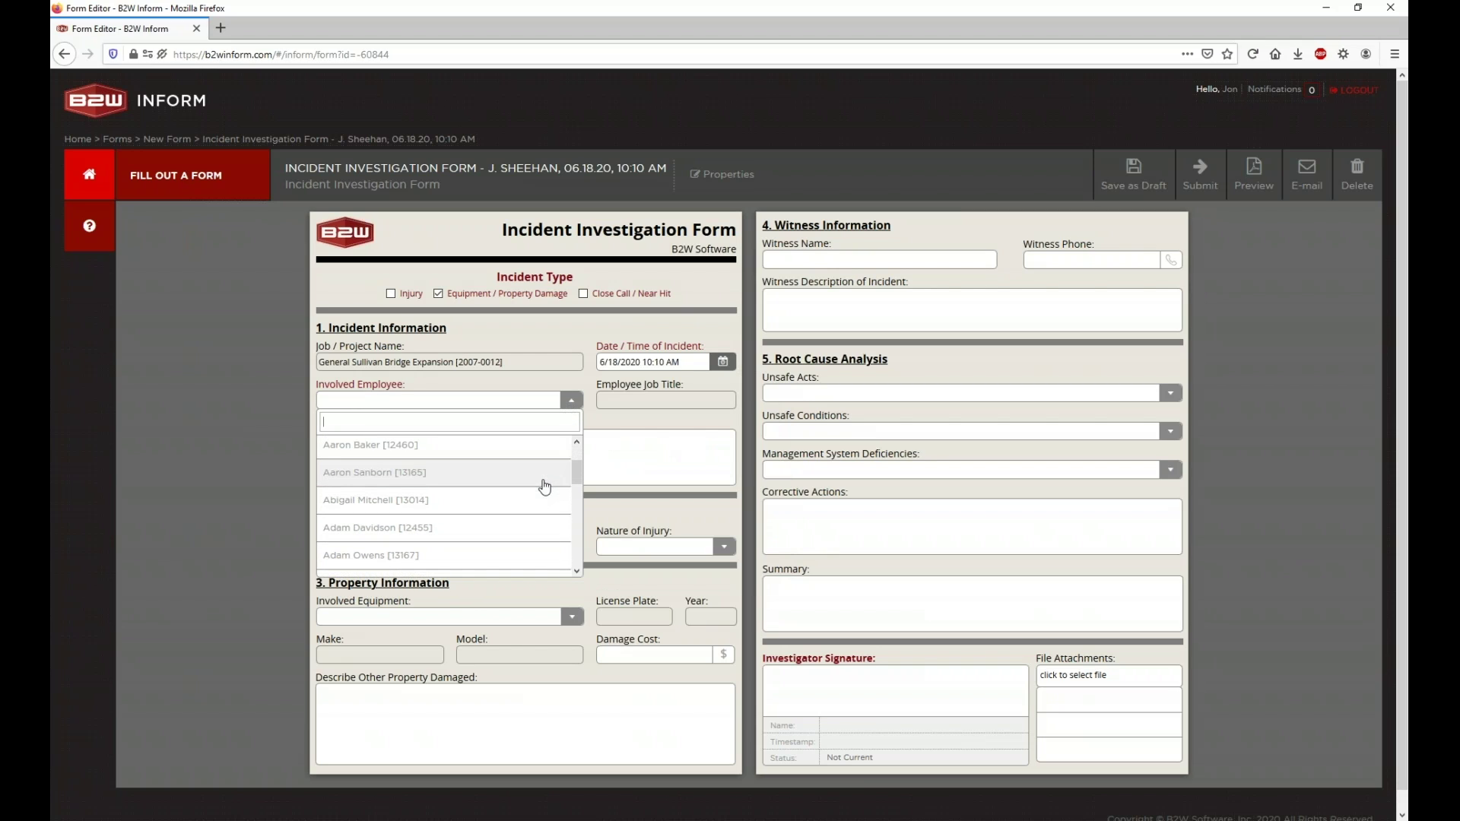
type("bob")
left_click(500, 450)
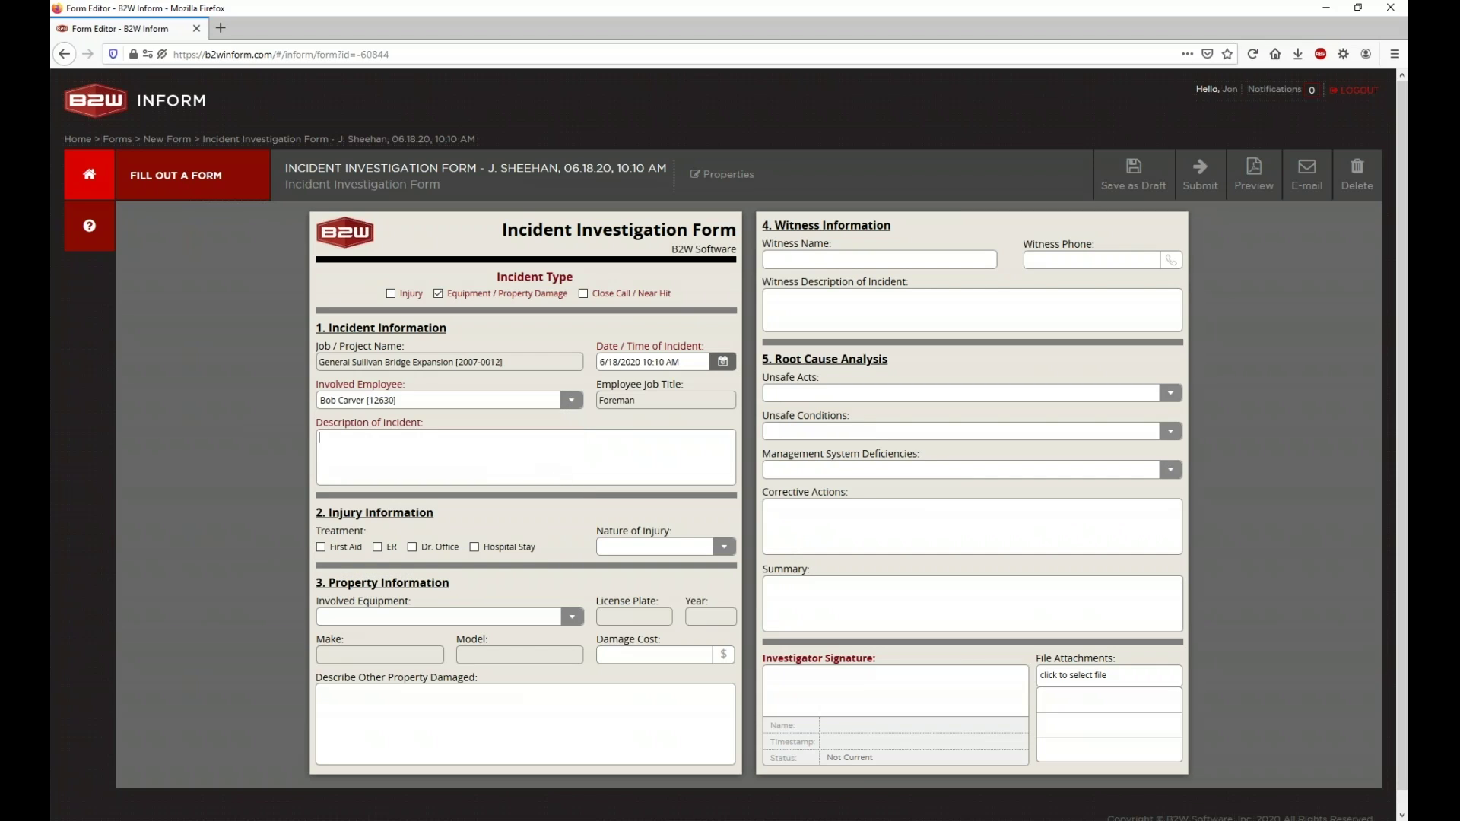
Step: Enter the description 'Equipment hit guardrail during operation and damaged driver side.', correcting the misspelling
type("Equipment hit gaurrail during operation and damaged driver side.")
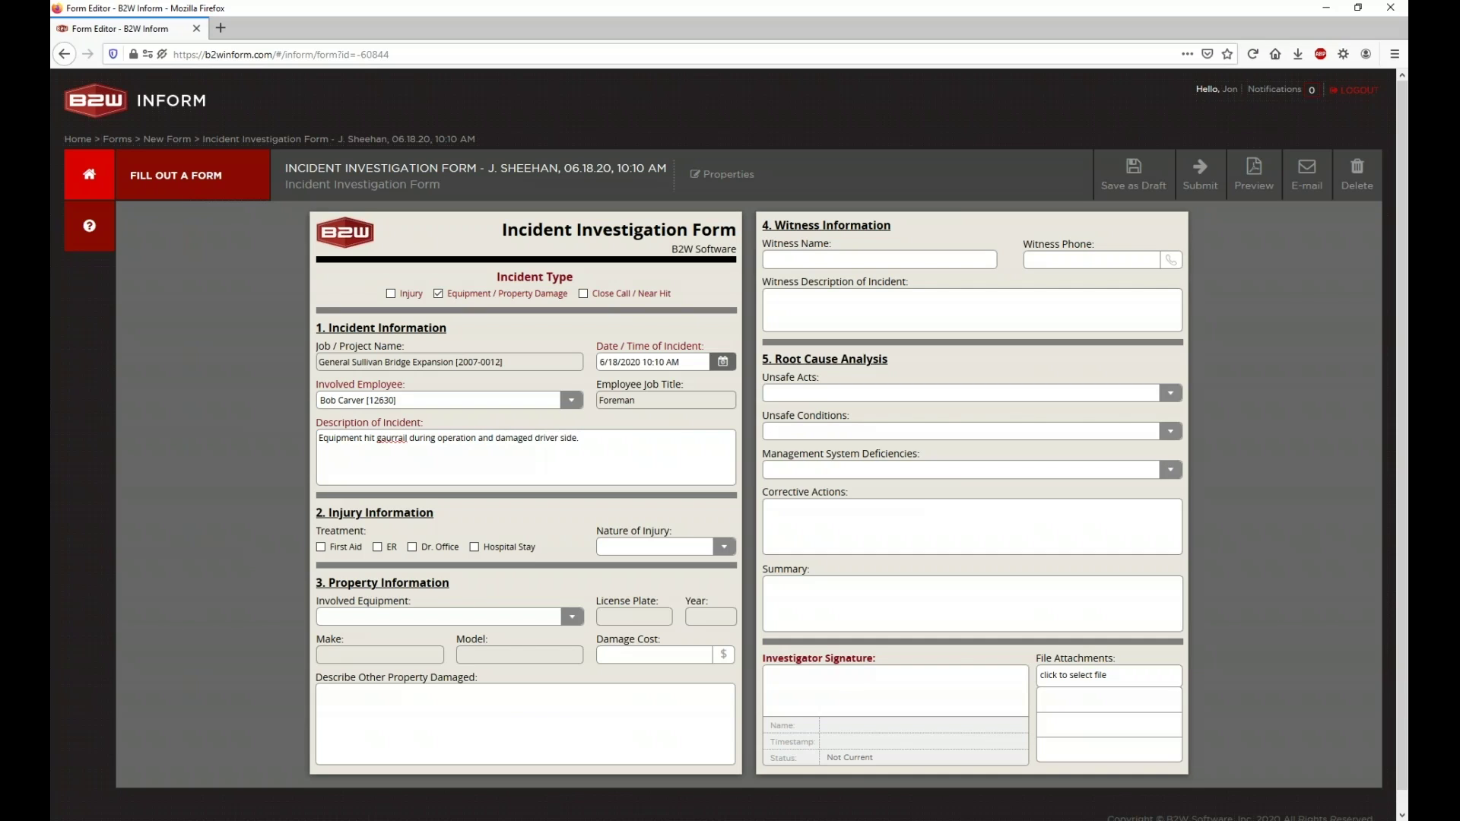
right_click(387, 439)
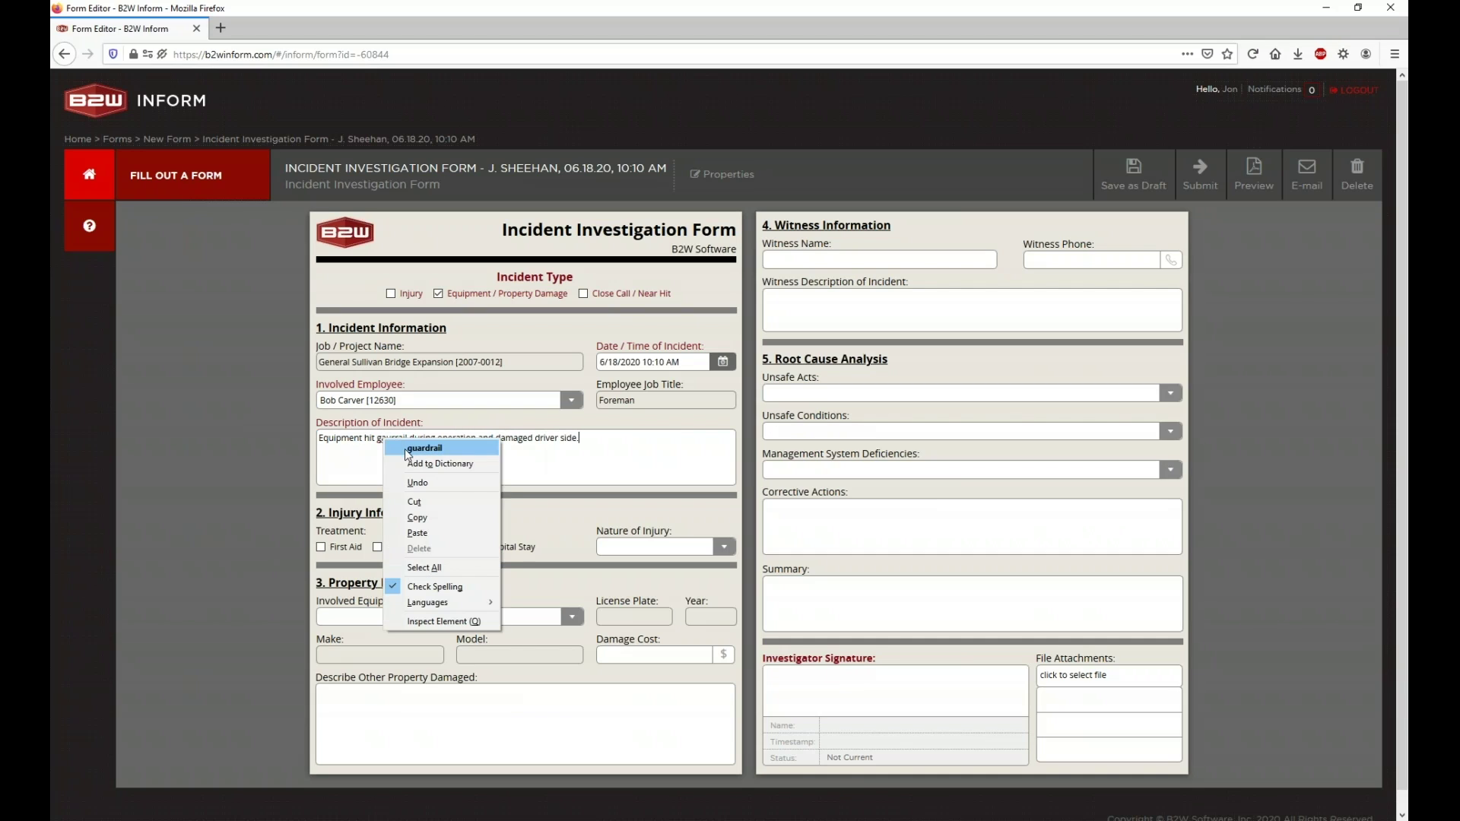
left_click(406, 443)
Step: Draw the investigator signature, fill in the signer's name, and save it to the form
left_click(831, 694)
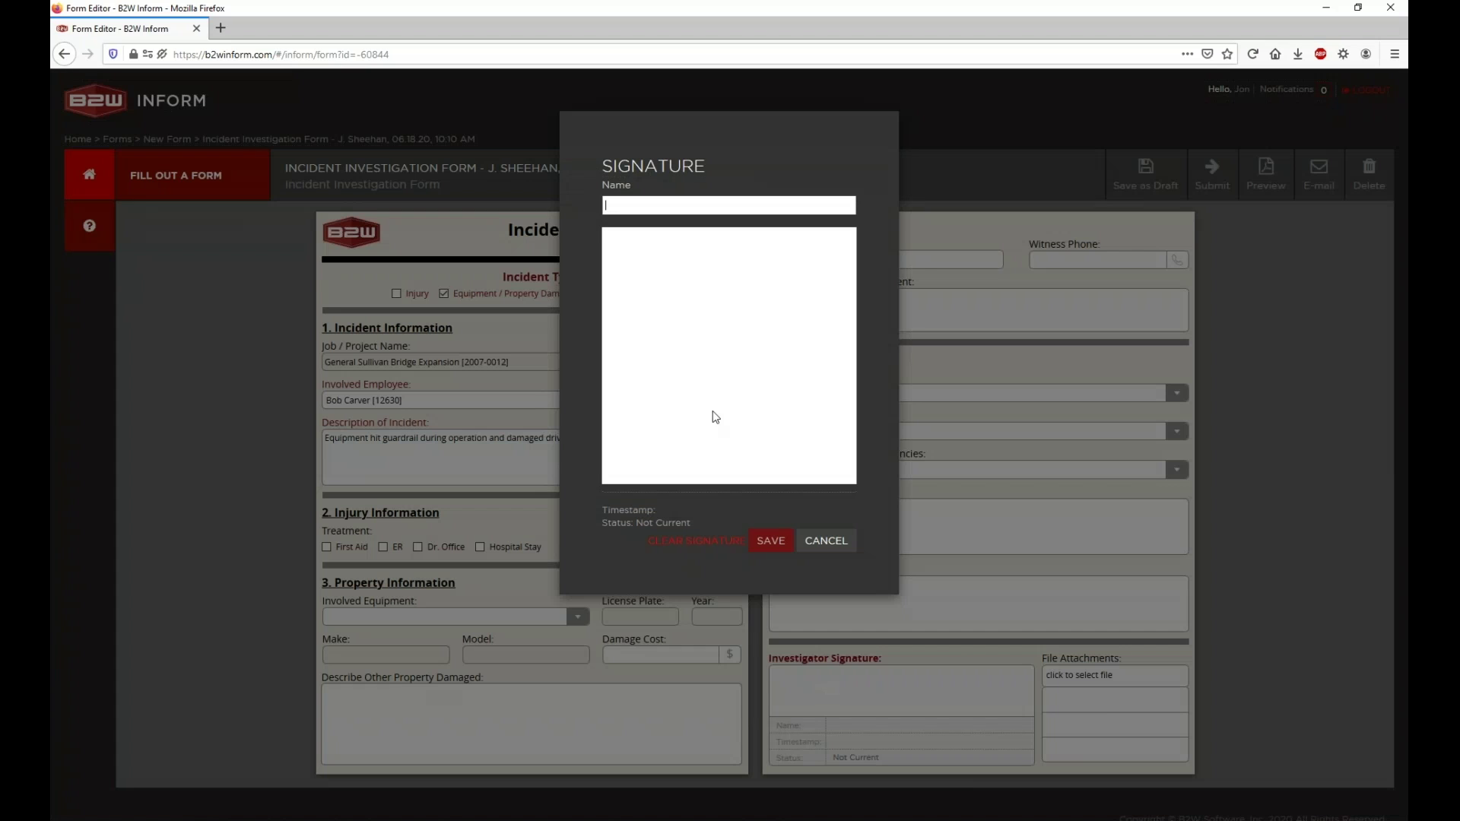
mouse_move(675, 397)
left_mouse_down()
mouse_move(719, 443)
mouse_move(812, 430)
left_mouse_up()
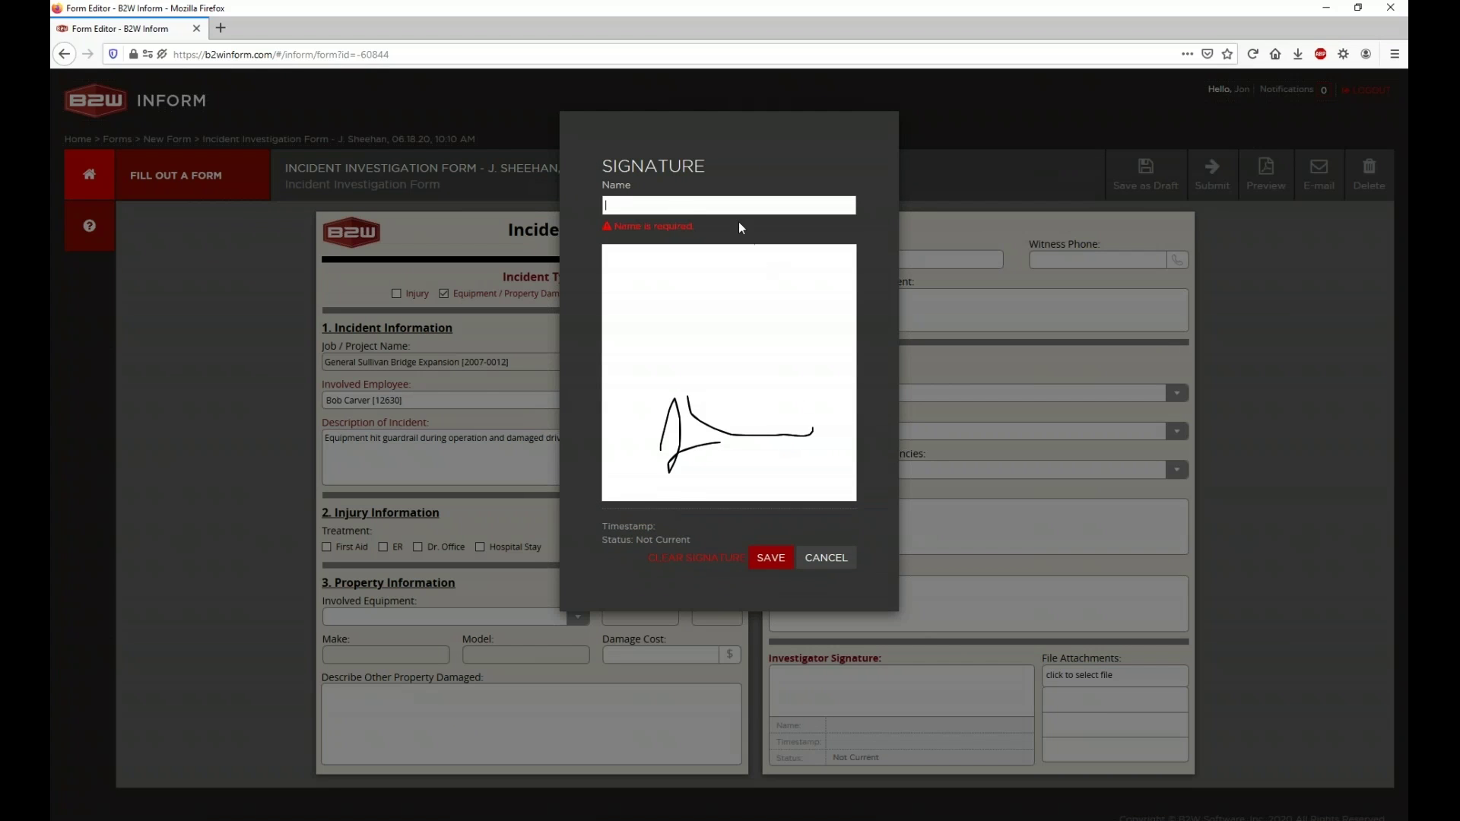
type("Jon")
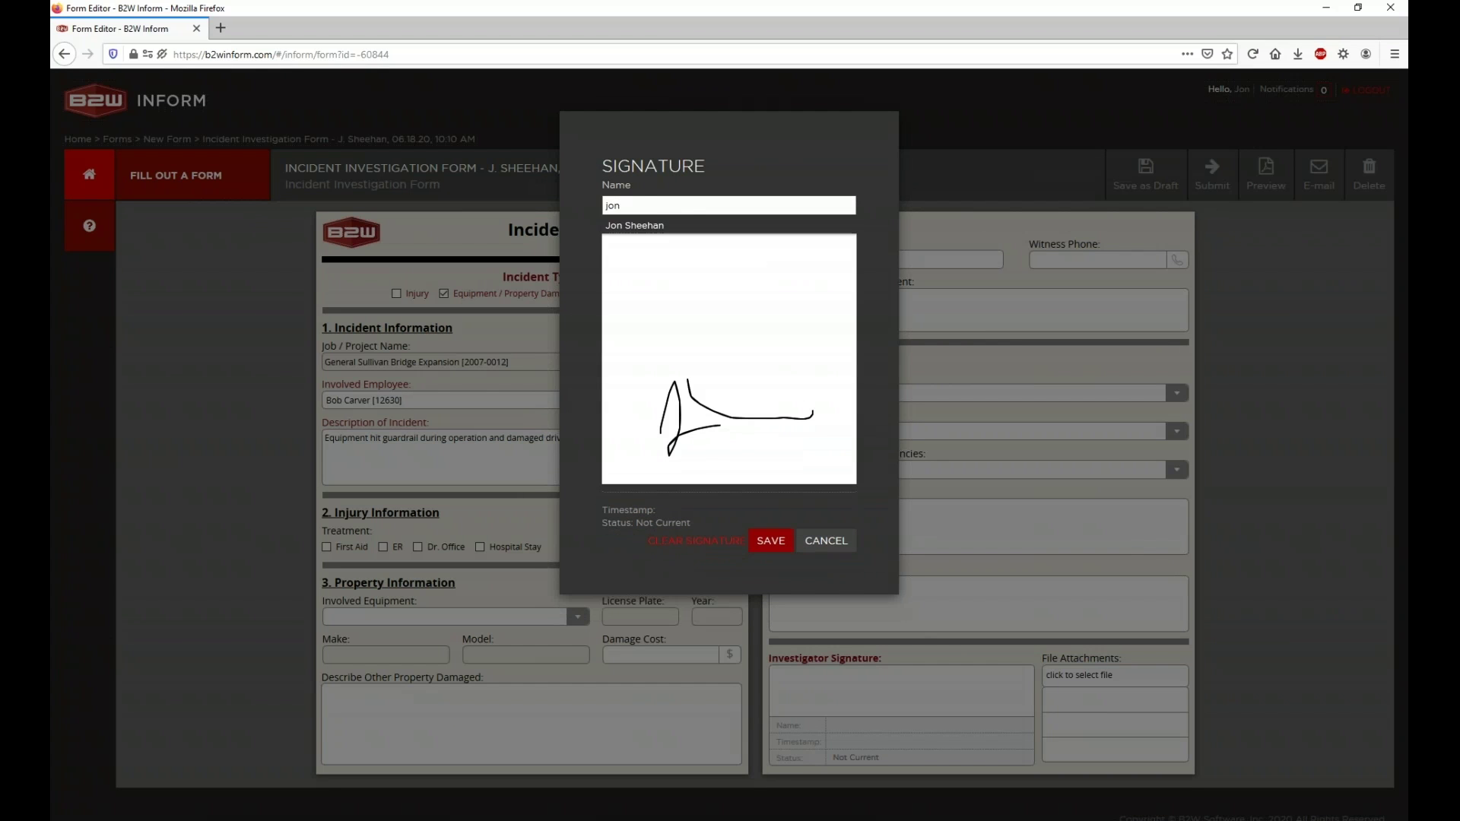
left_click(728, 229)
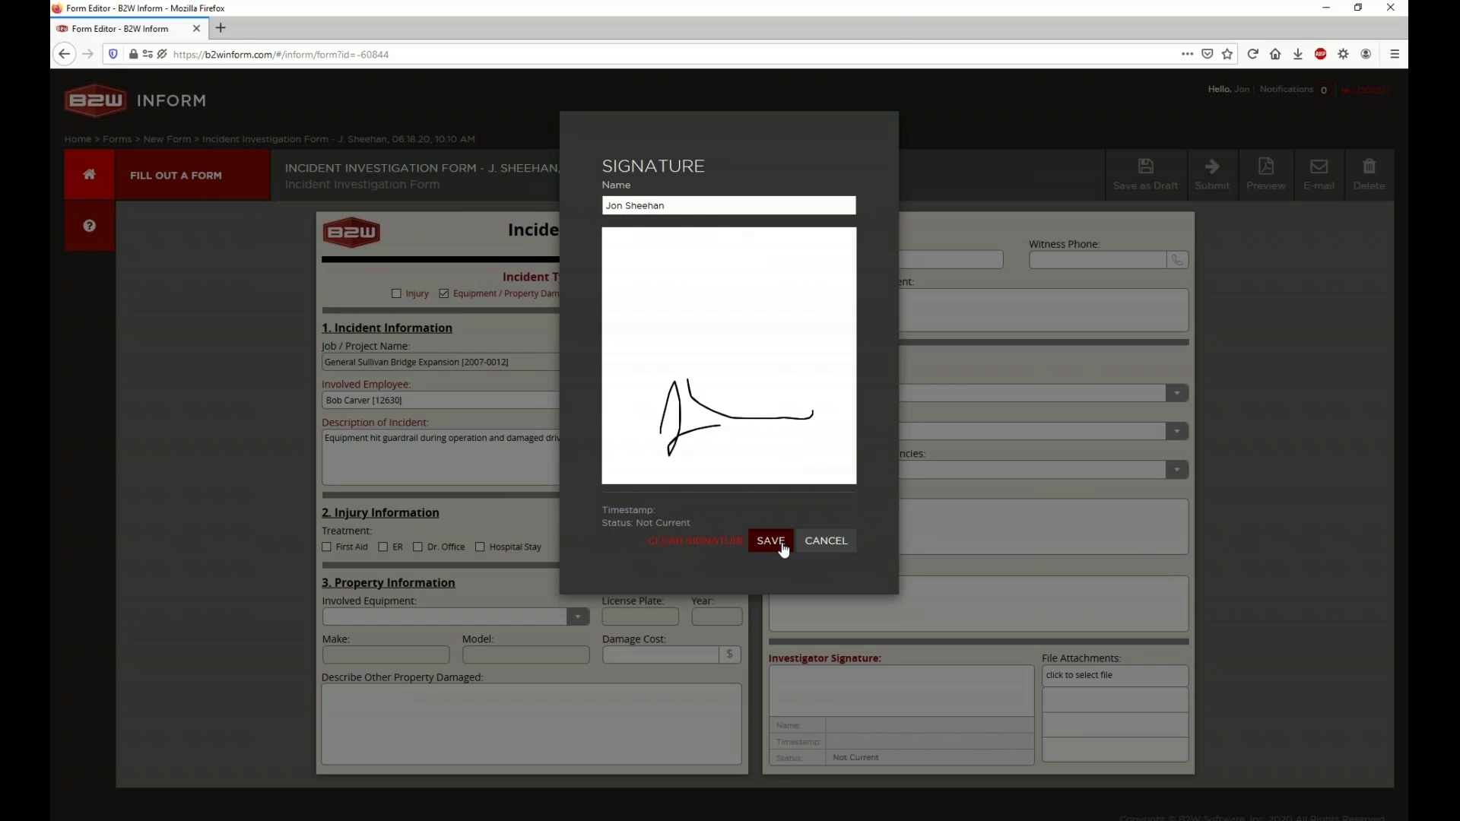
left_click(781, 547)
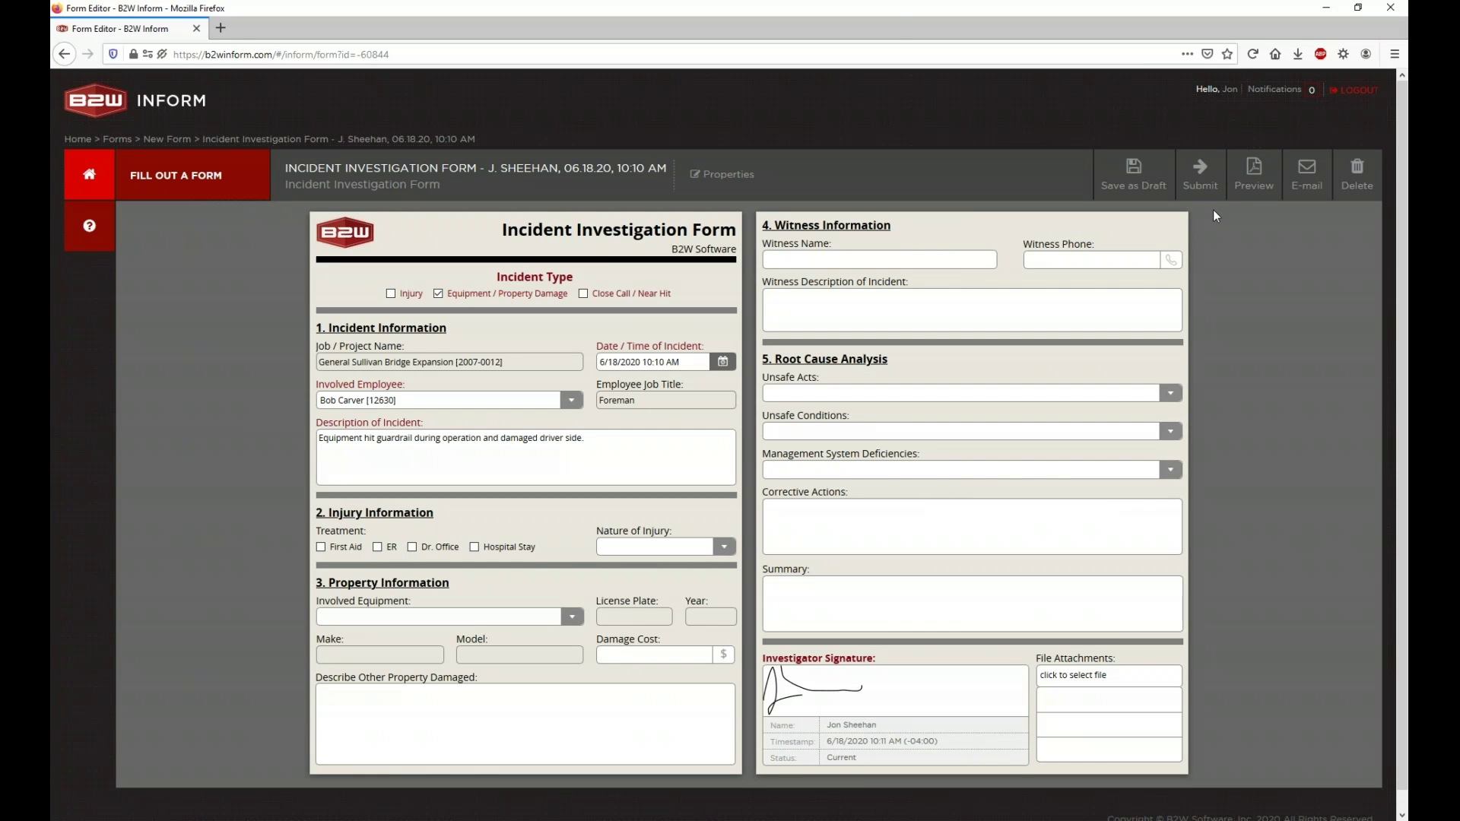
Step: Submit the incident form, bringing up the Approval Request dialog requiring a first approver
left_click(1208, 193)
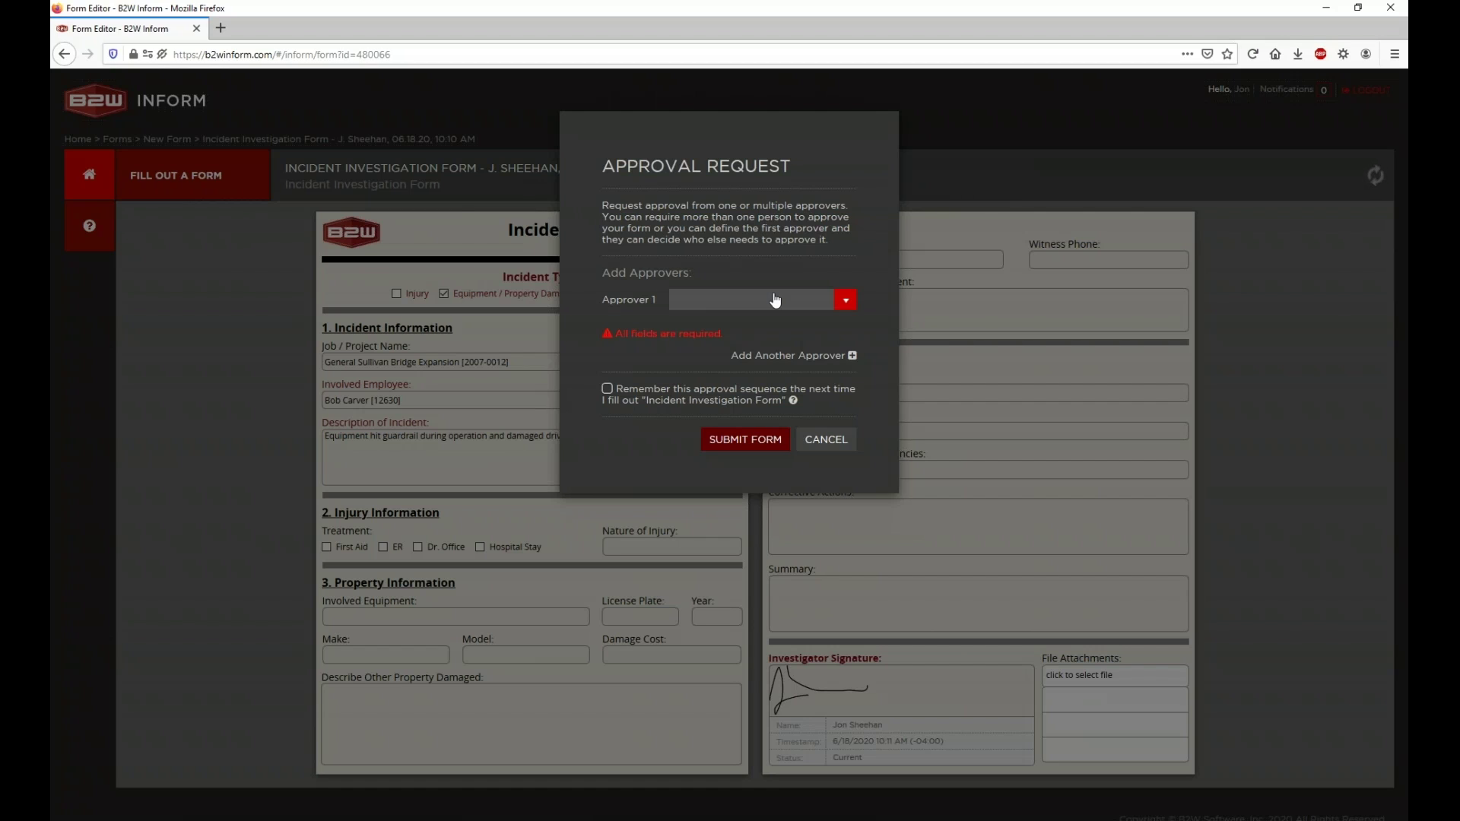
Step: Choose the first approver in the Approval Request dialog
left_click(774, 299)
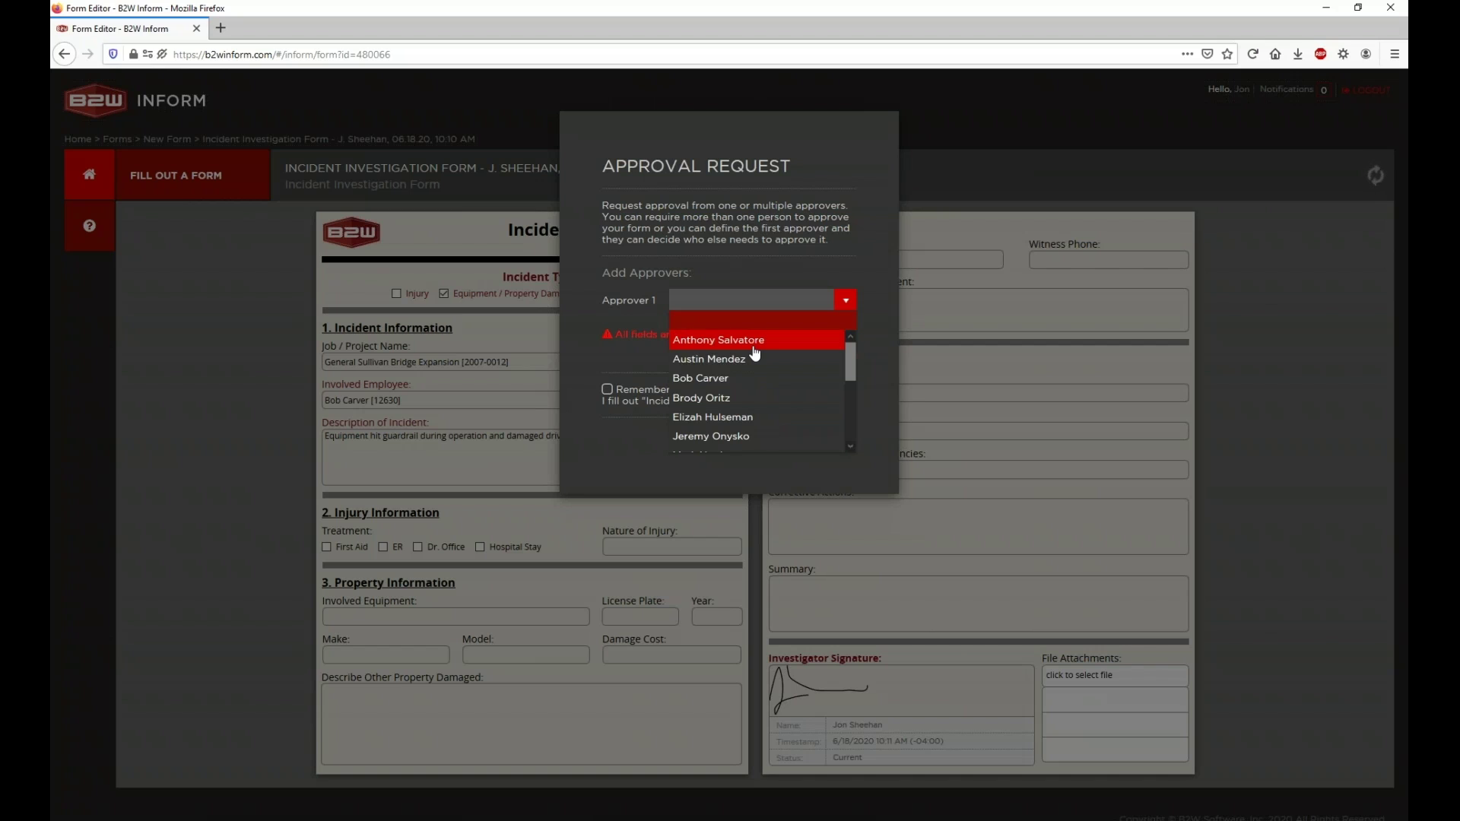
scroll(754, 352, "down", 3)
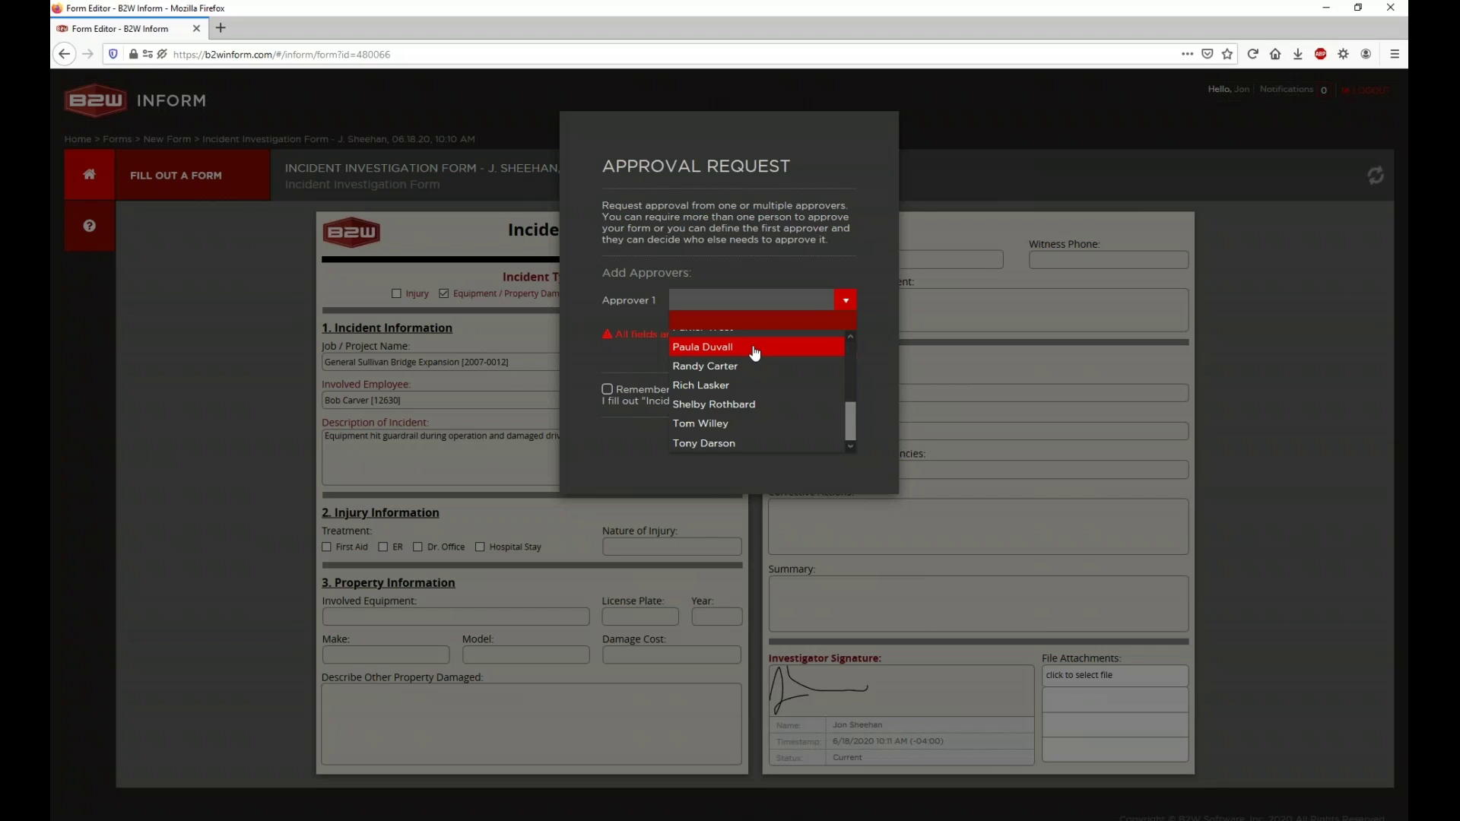
scroll(757, 371, "up", 5)
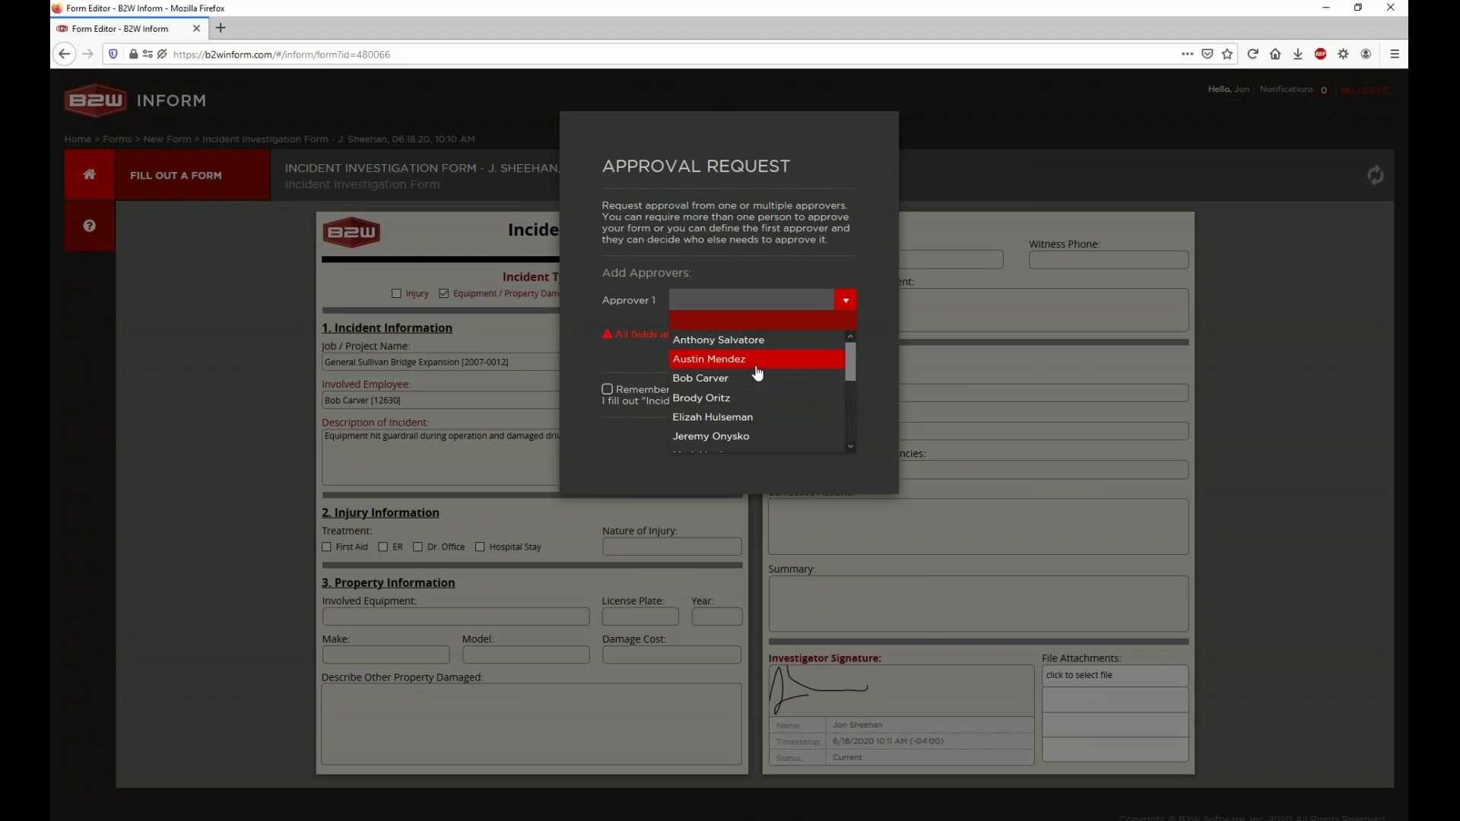
left_click(724, 378)
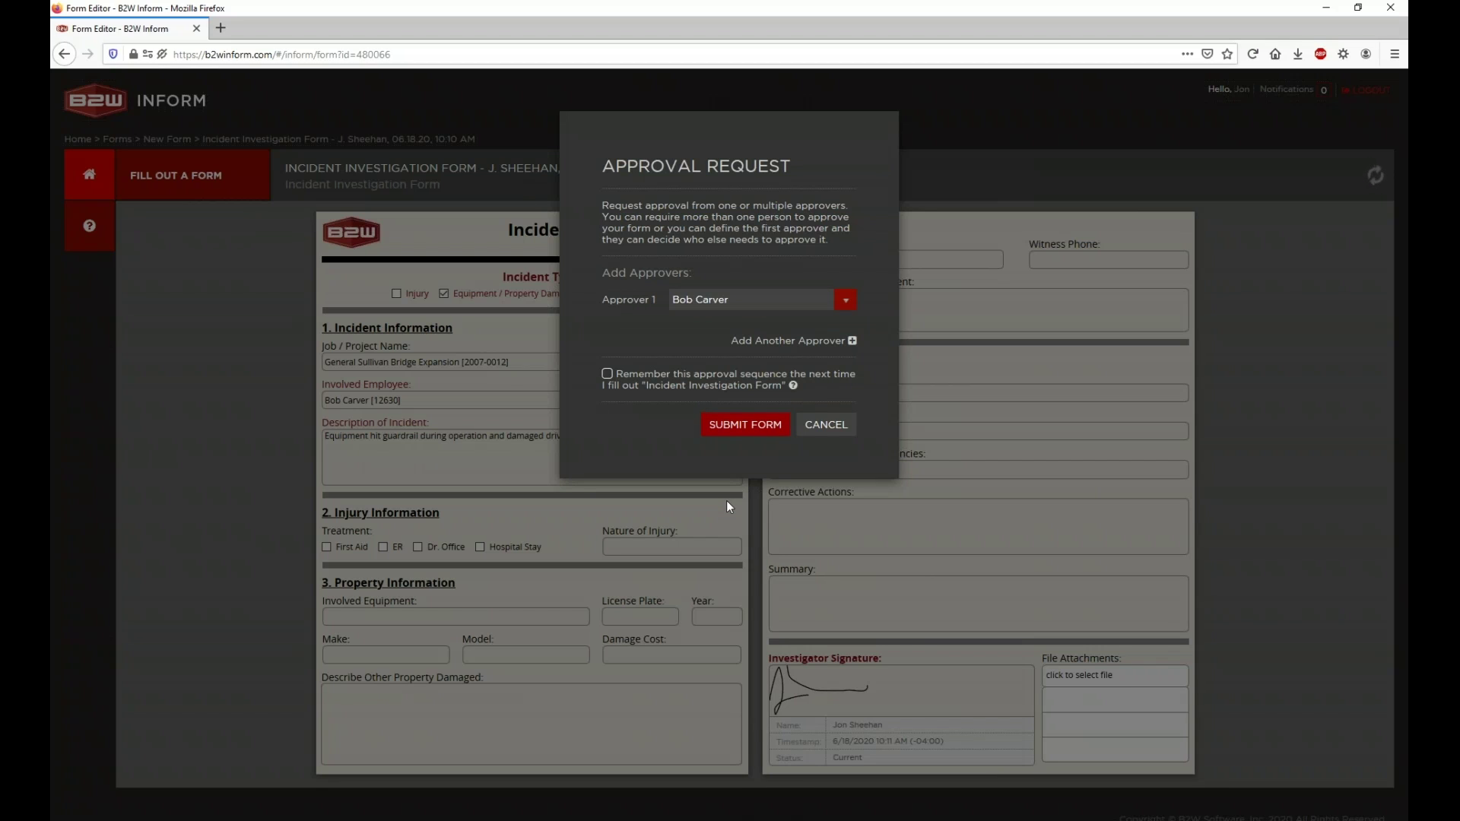
left_click_drag(616, 374, 791, 386)
mouse_move(793, 385)
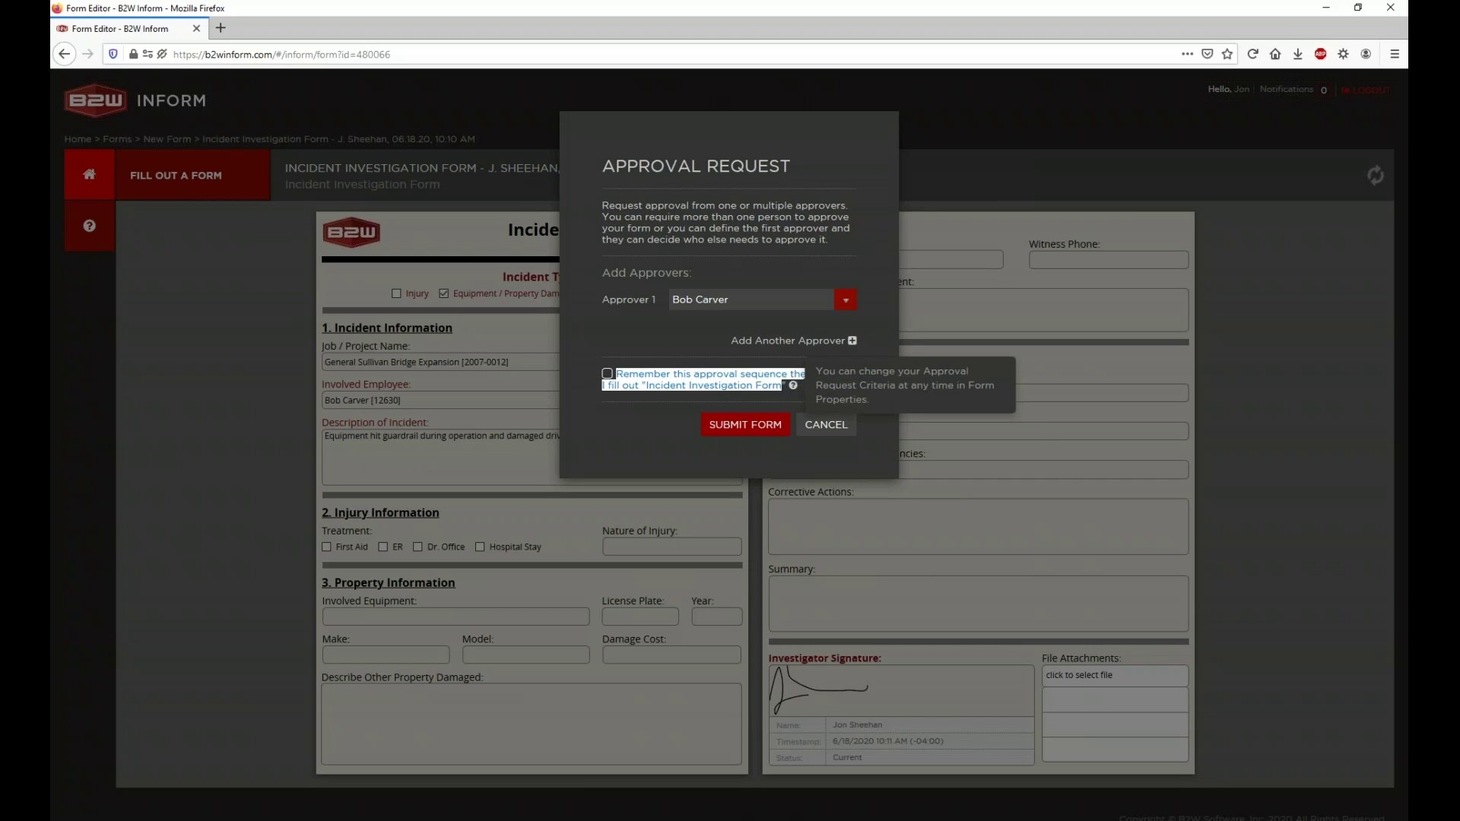
Step: Try adding a second approver, remove it, then submit and dismiss the confirmation
left_click(791, 340)
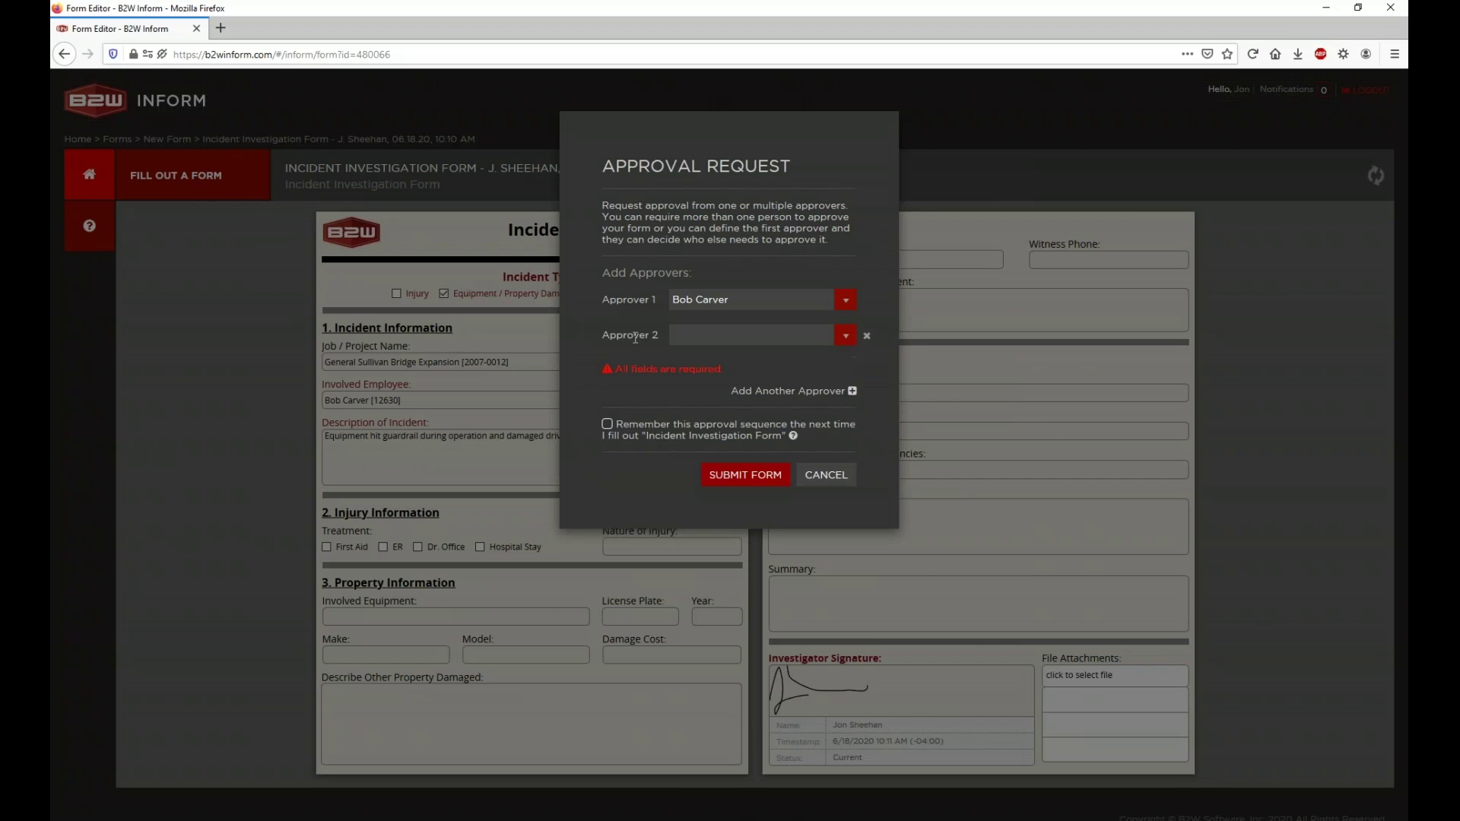
left_click(866, 335)
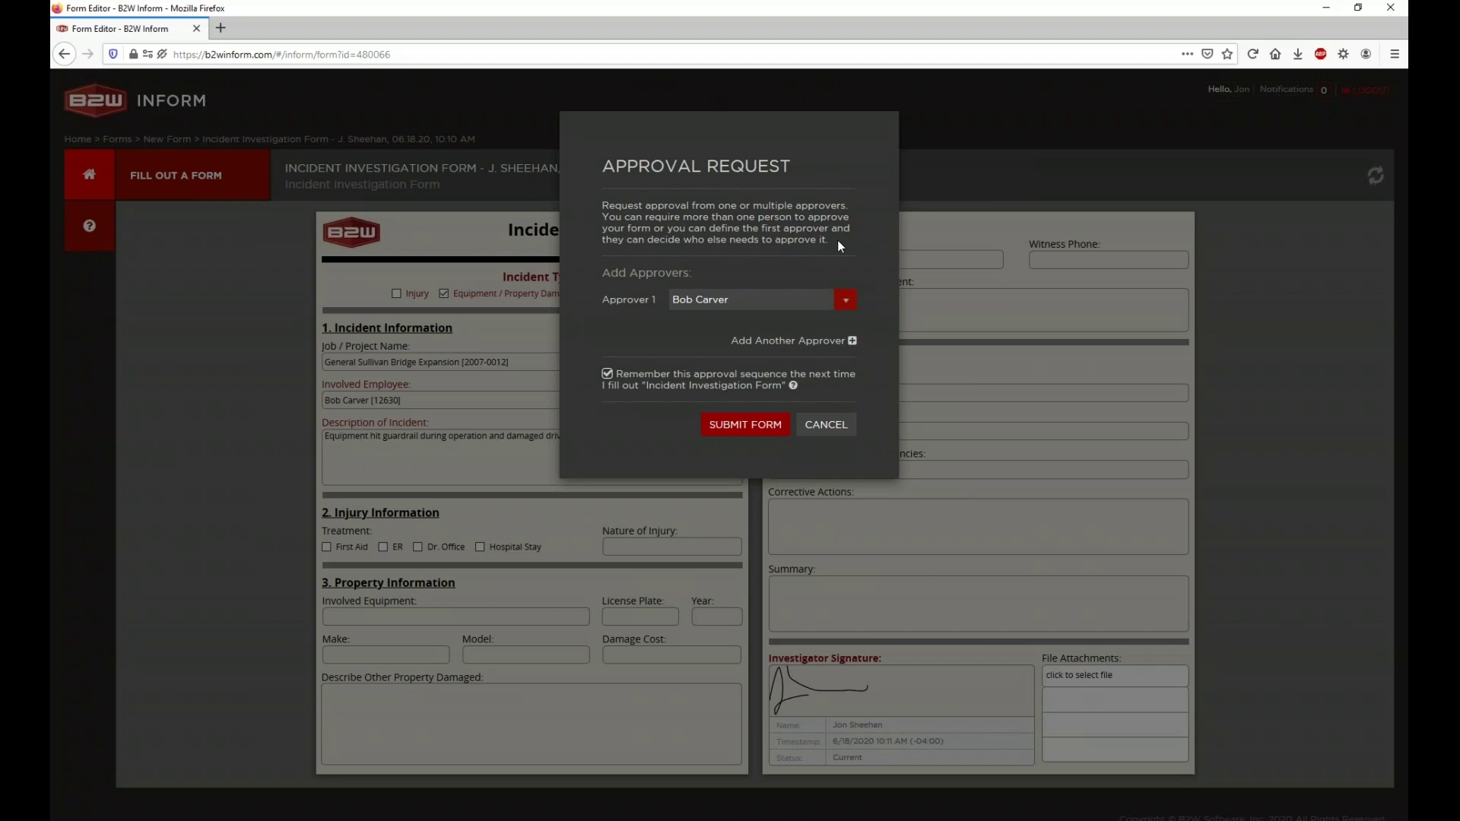
left_click(852, 341)
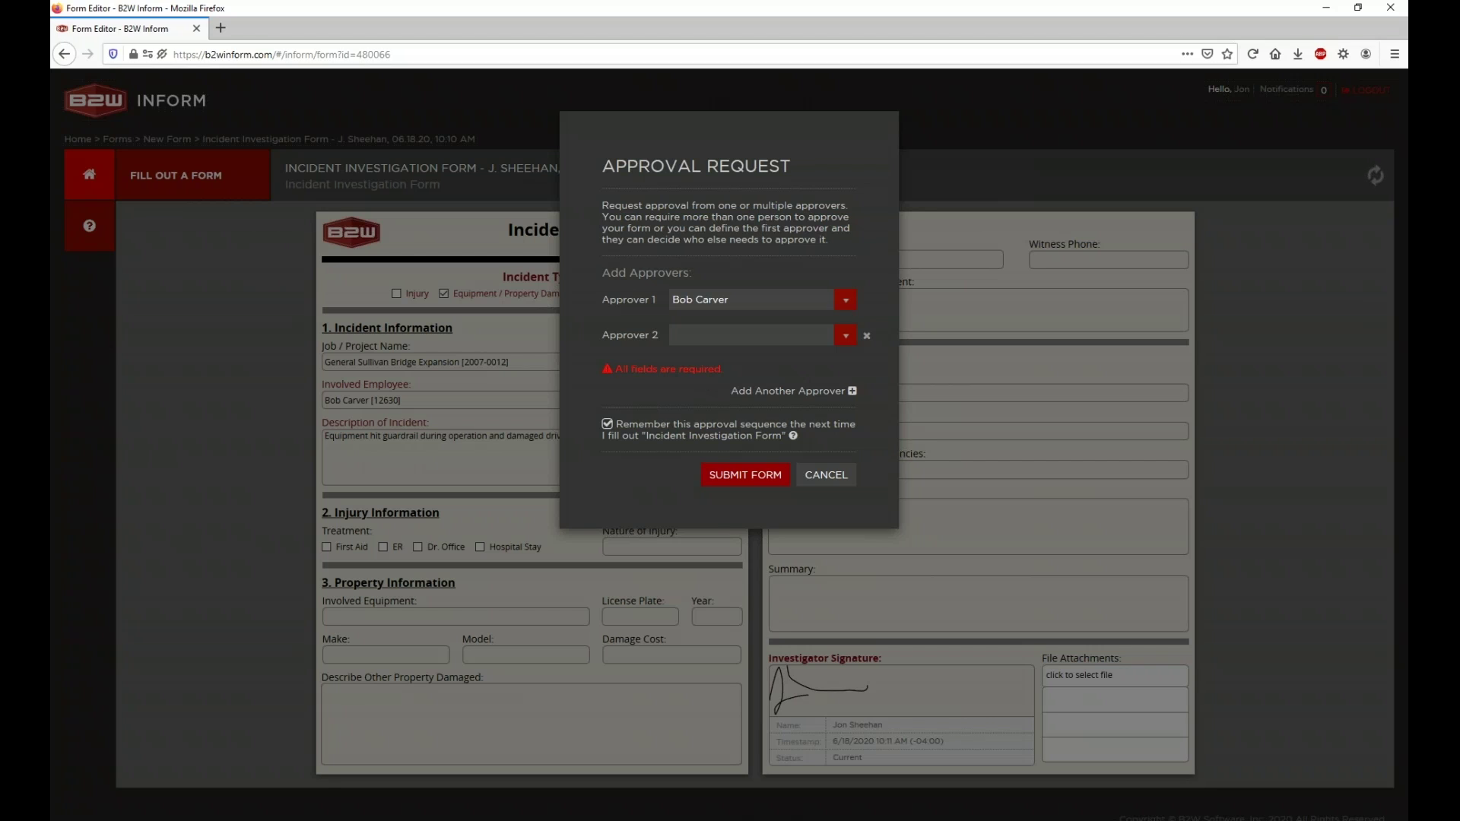
left_click(788, 342)
scroll(760, 395, "down", 2)
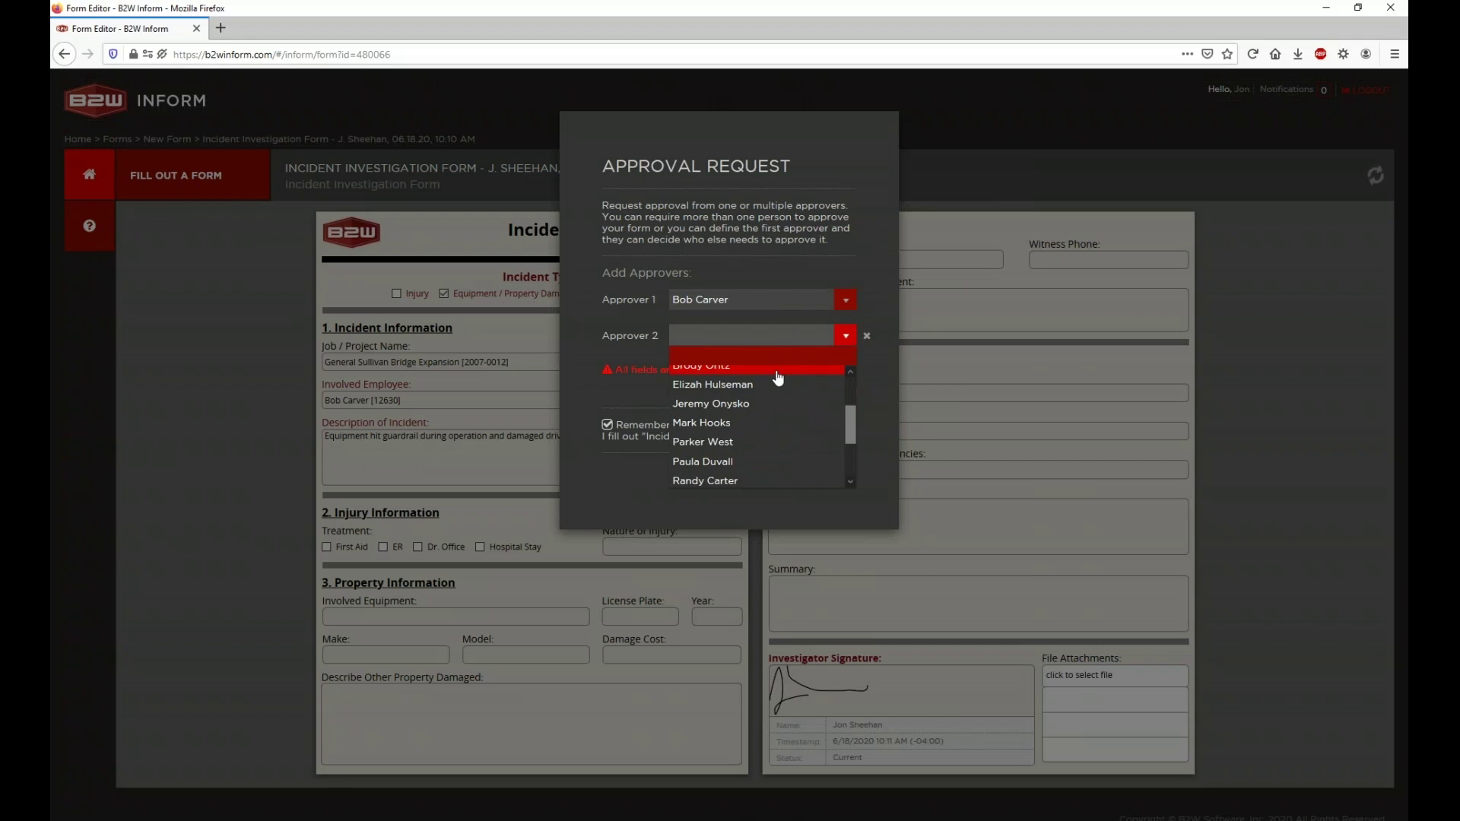
left_click(777, 384)
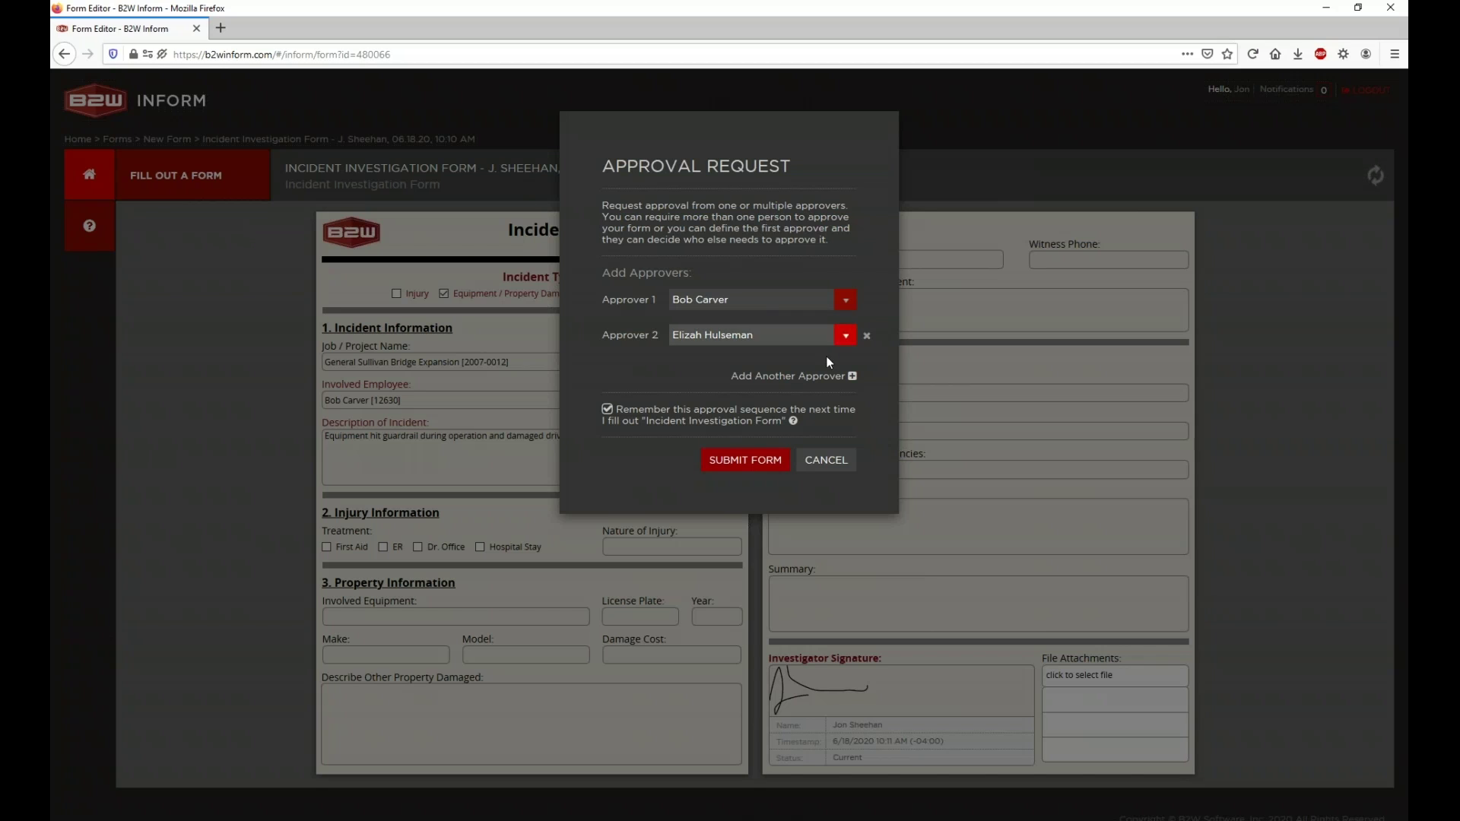
left_click(866, 335)
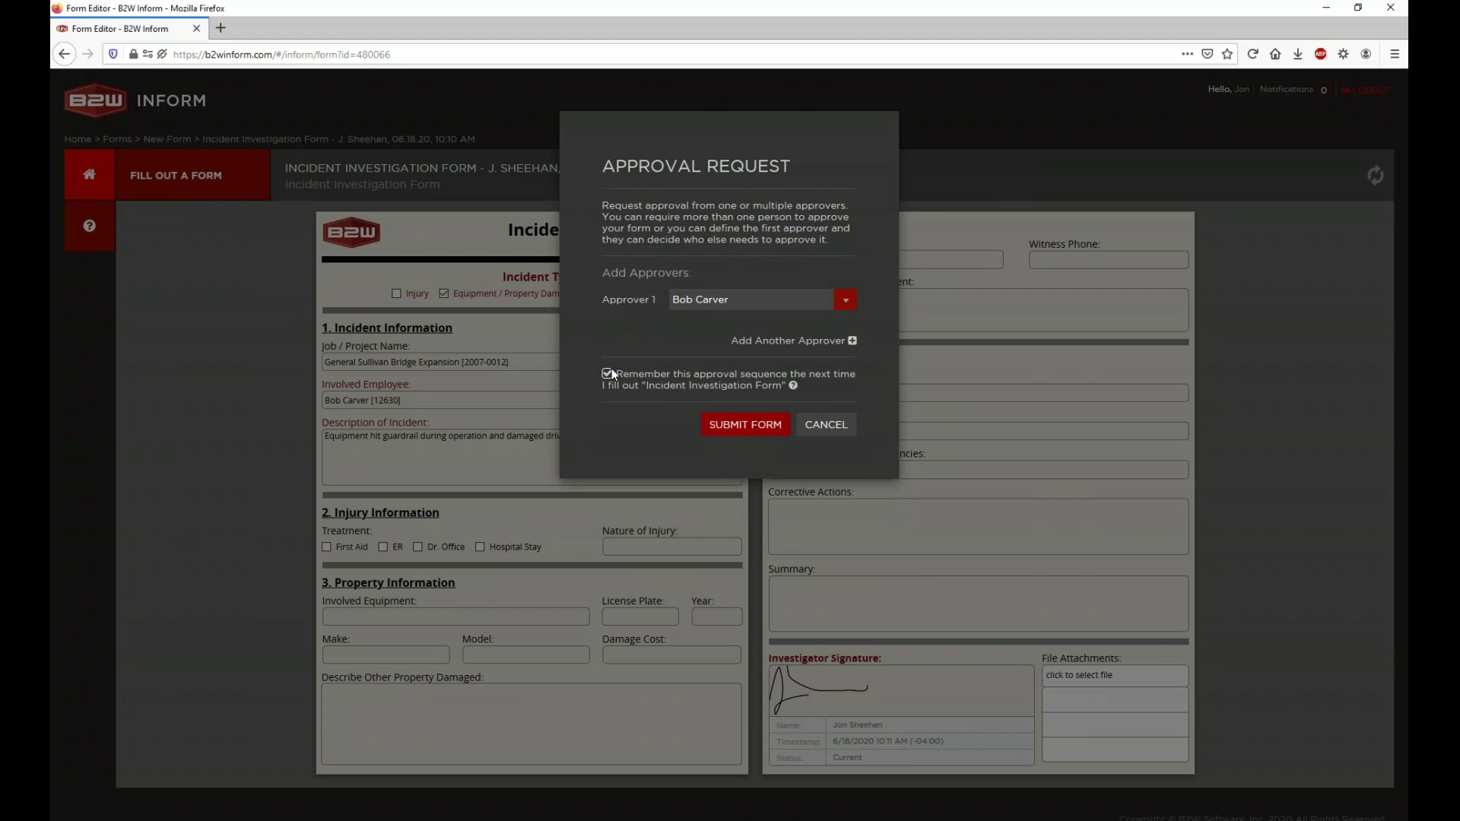
left_click(728, 426)
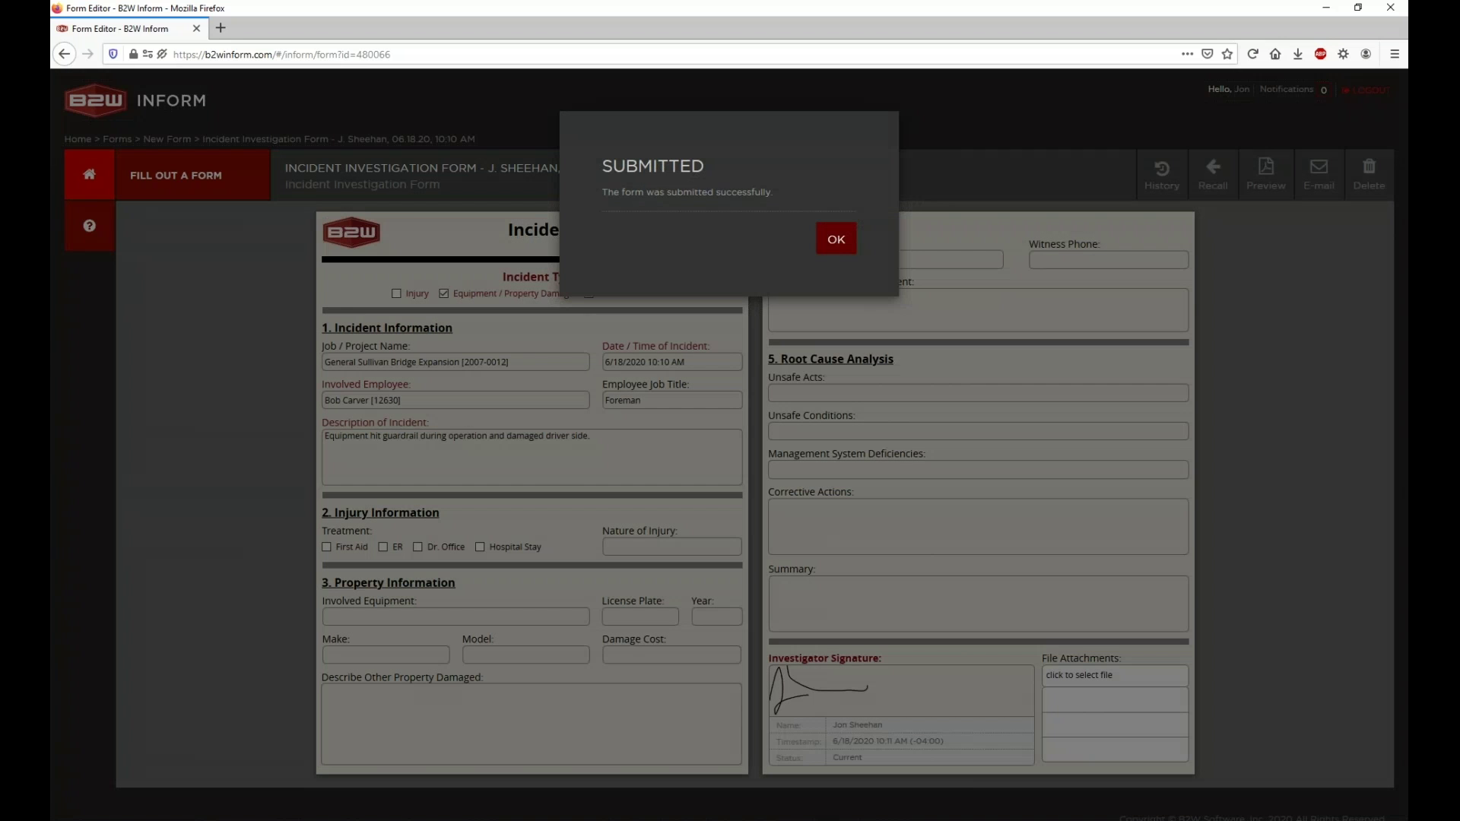
left_click(840, 250)
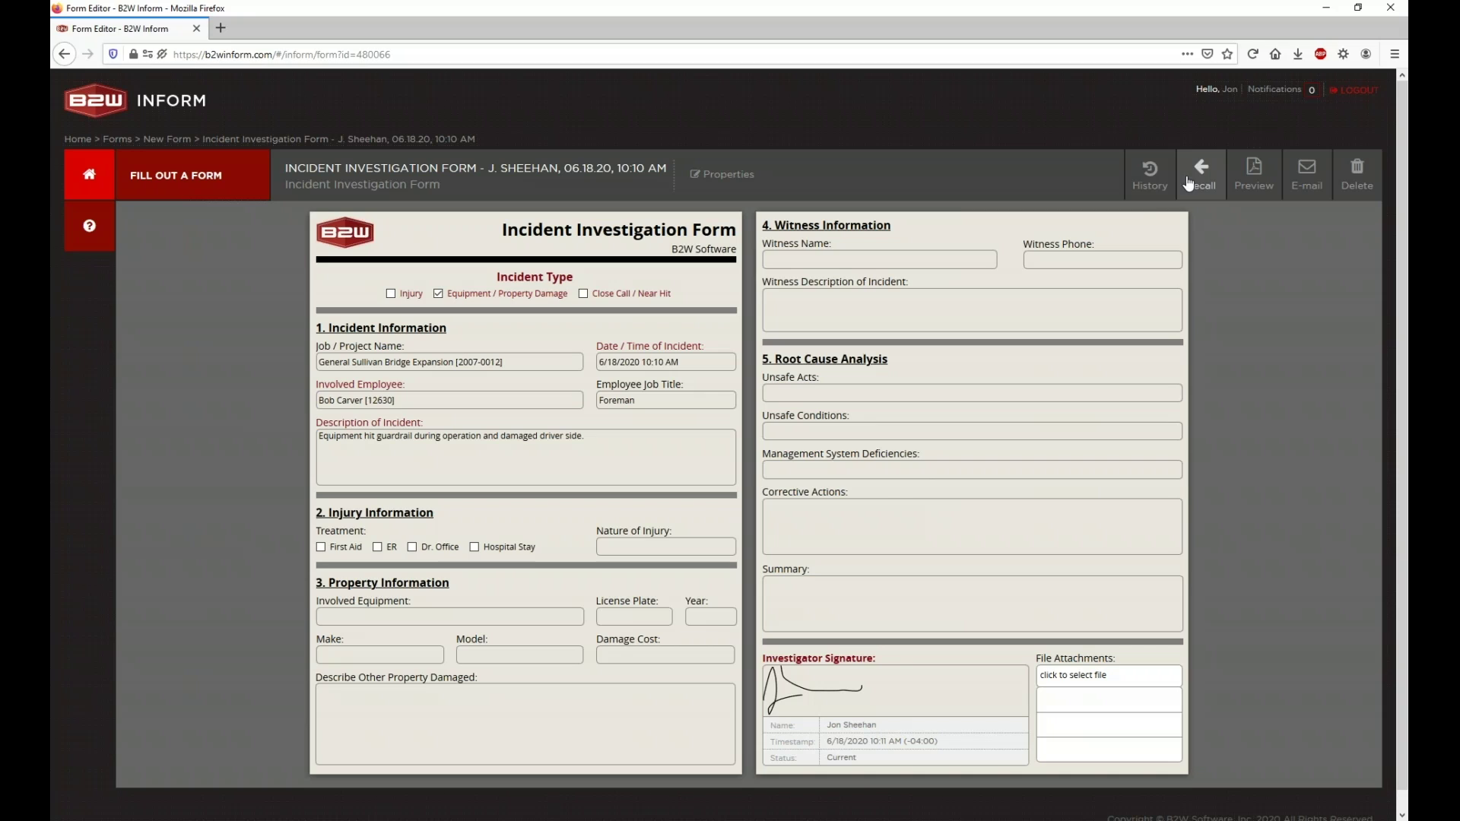
Step: Read the latest History entry showing the submission, then open the form Preview in a new tab
mouse_move(1139, 205)
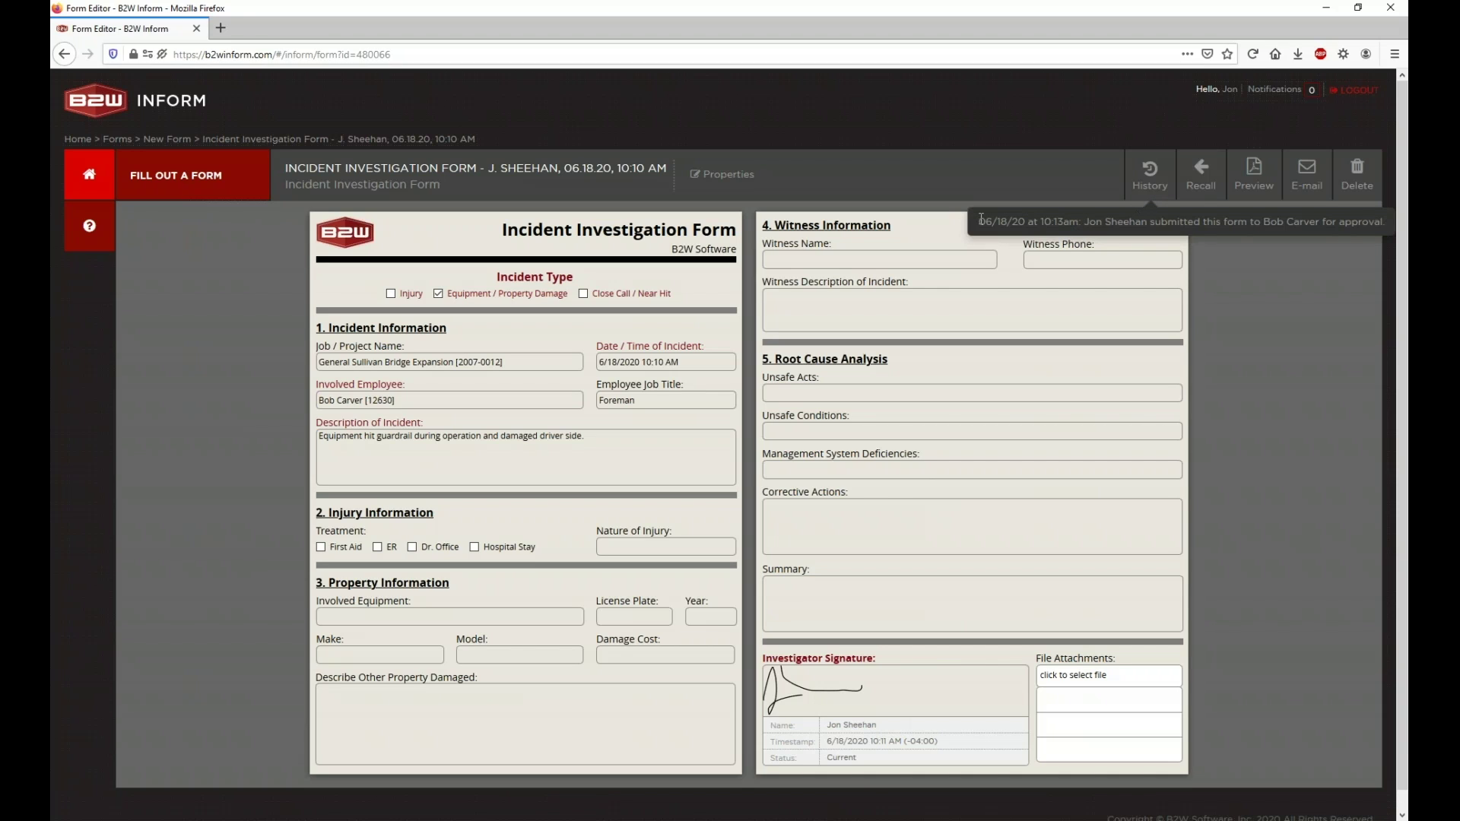
left_click_drag(981, 220, 1385, 222)
left_click(1386, 222)
left_click_drag(981, 220, 1147, 220)
left_click(1082, 221)
left_click(1146, 222)
left_click(1250, 196)
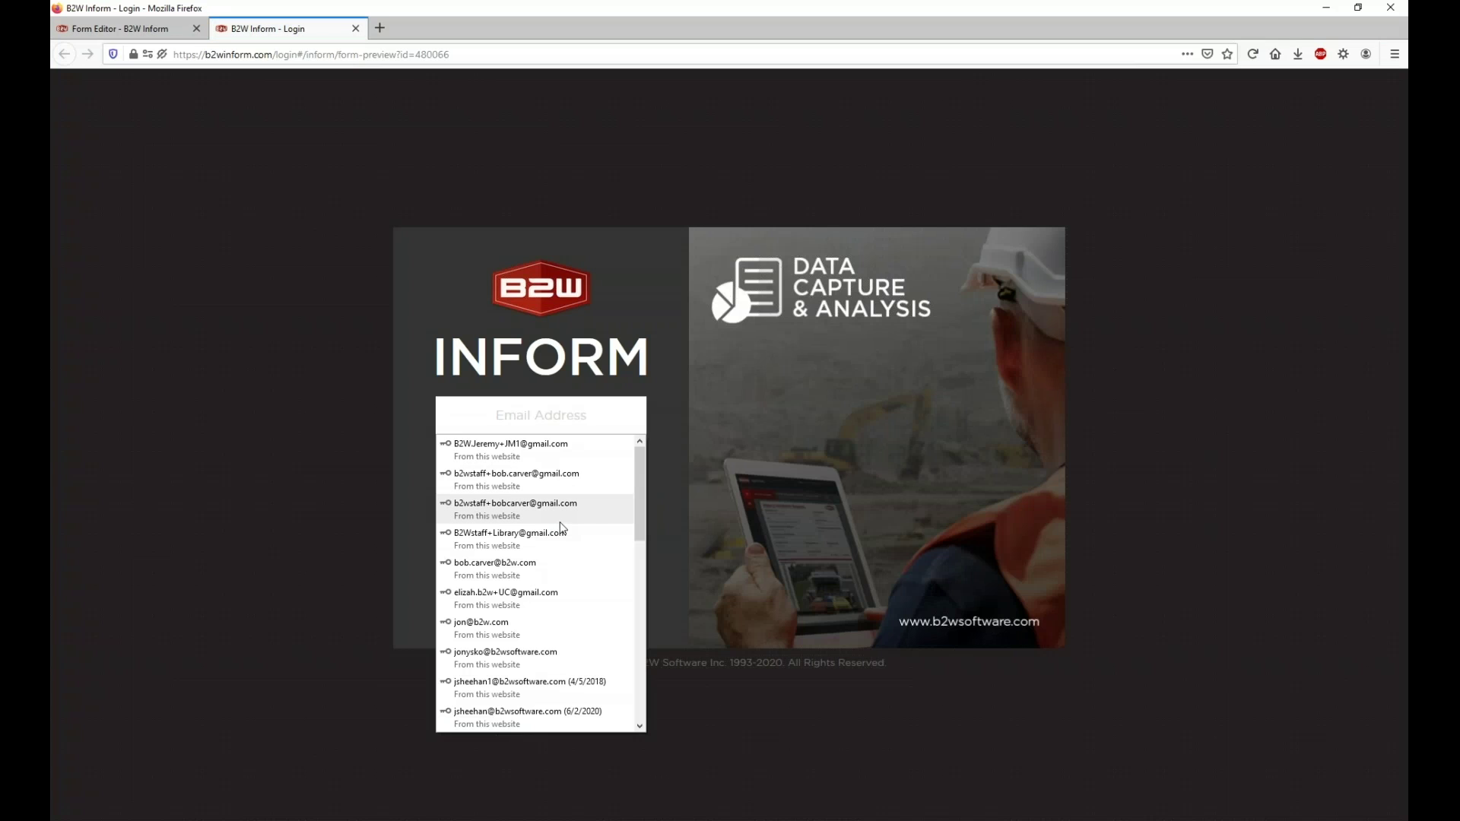
Step: Sign in with a saved login to load the form preview
scroll(561, 528, "down", 2)
scroll(563, 528, "down", 3)
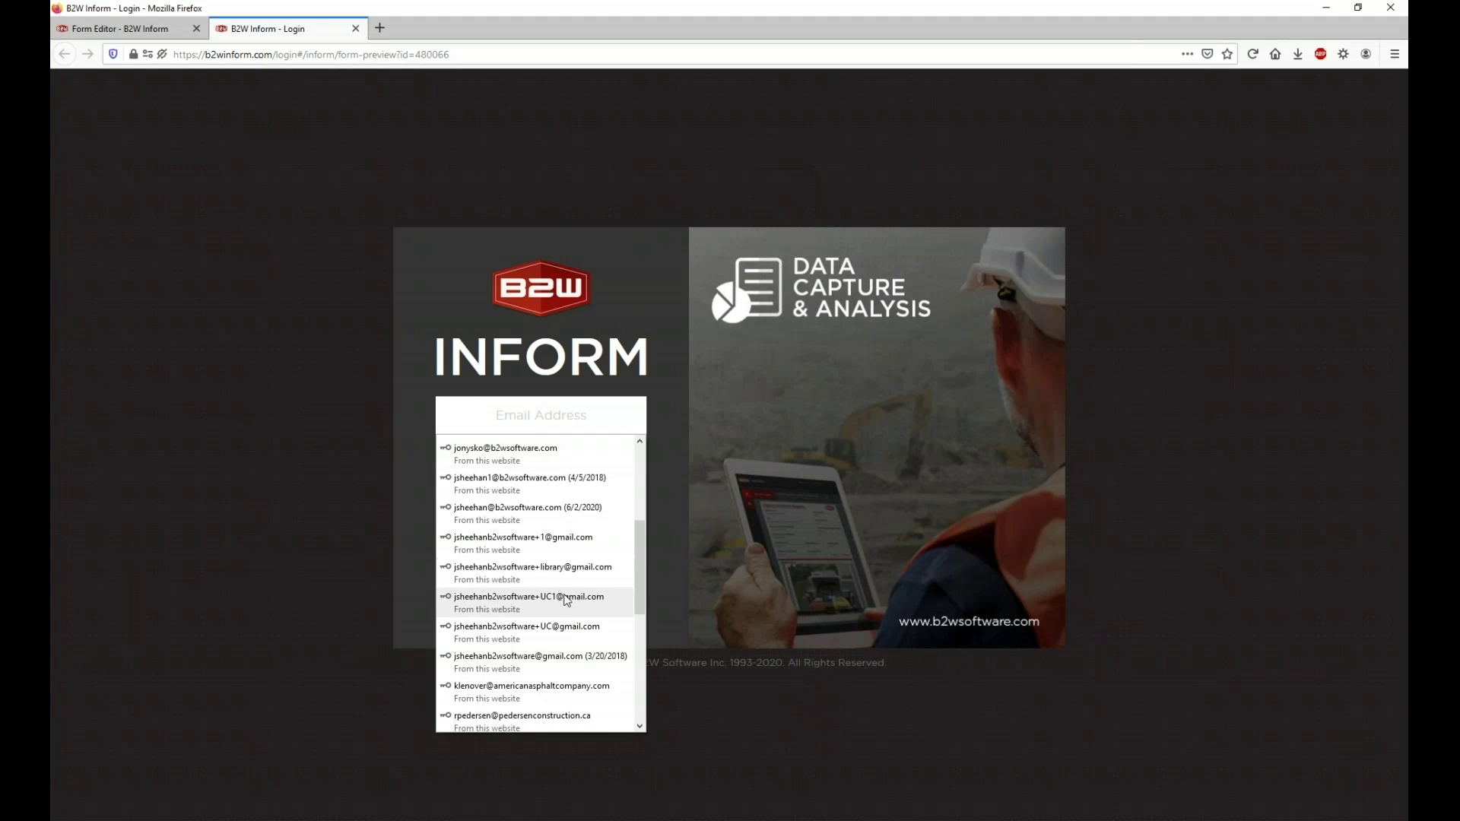
left_click(566, 604)
left_click(549, 514)
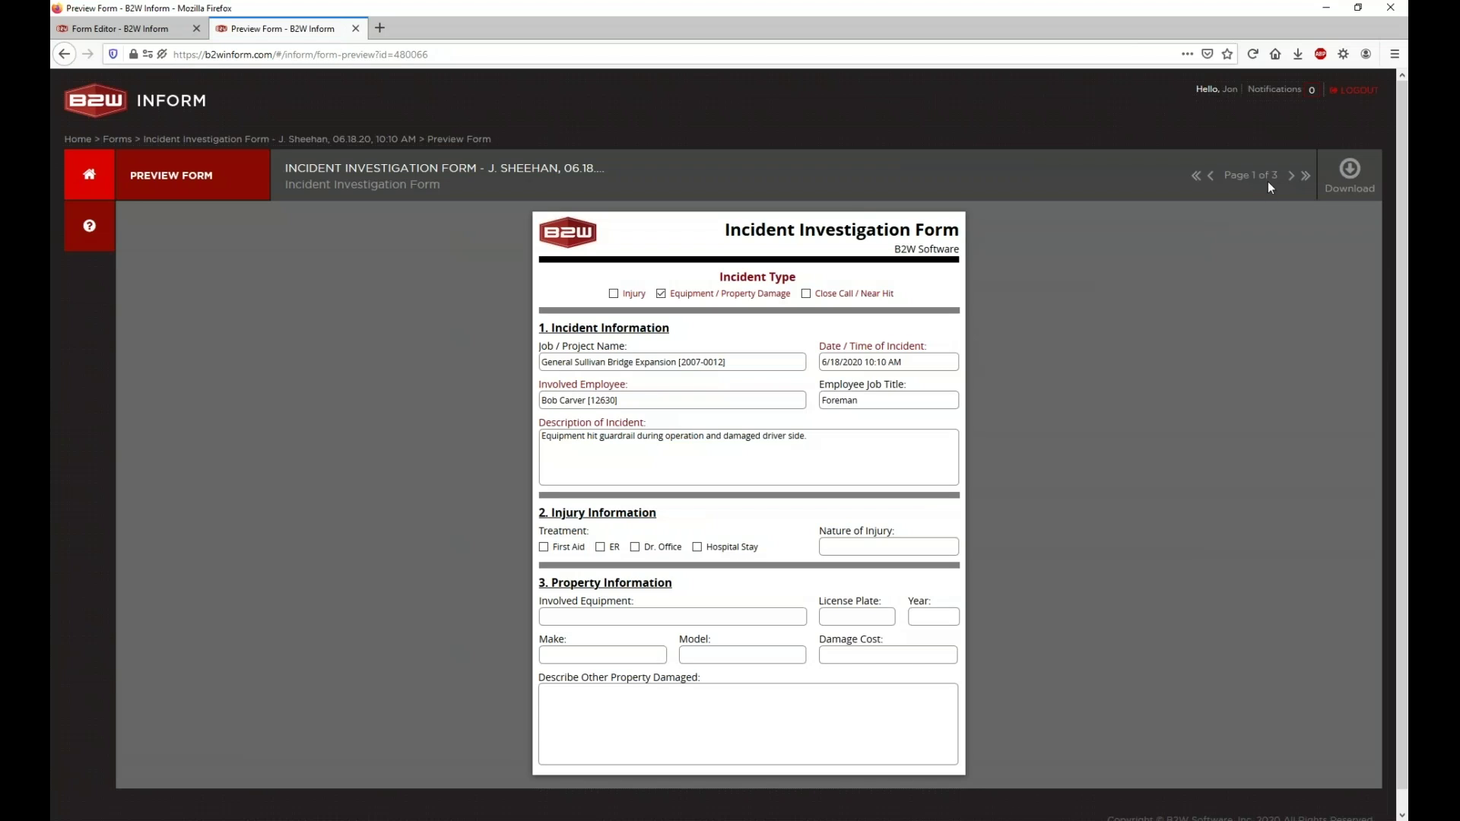
Step: Page to Page 3 to view the Appendix Form History, then close the preview tab
left_click(1291, 176)
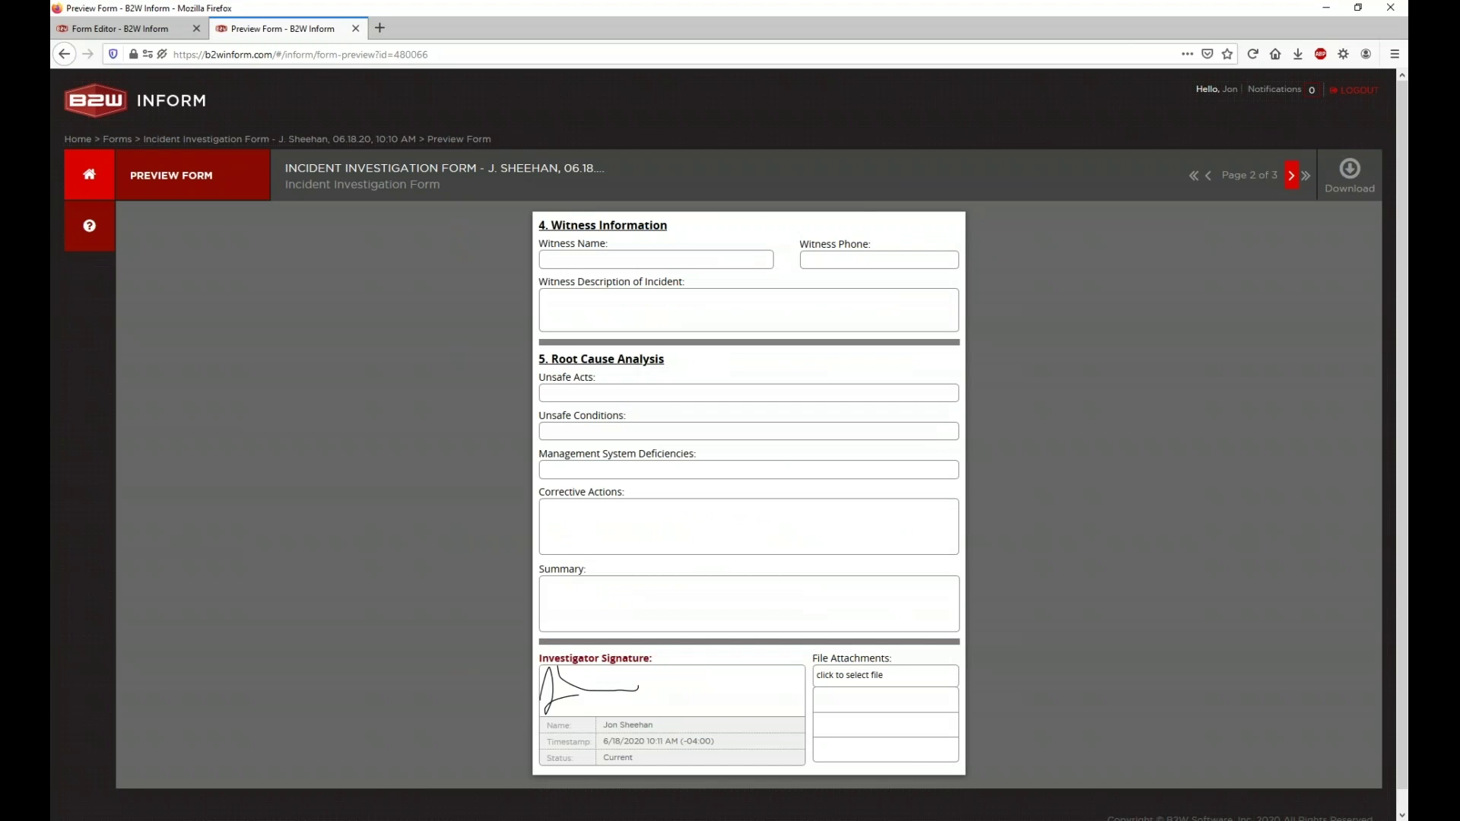
left_click(1291, 175)
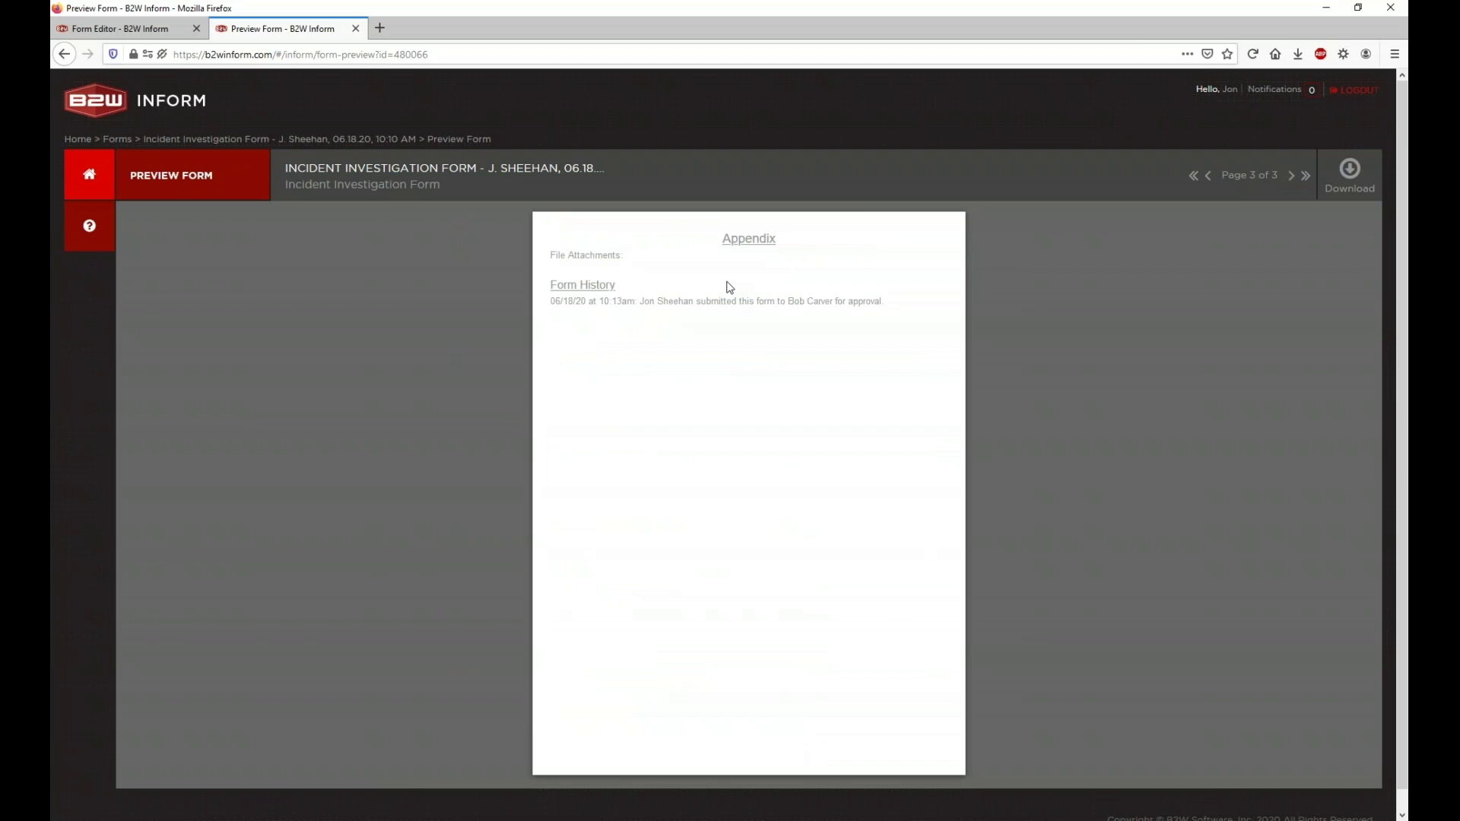
left_click_drag(544, 298, 886, 300)
left_click(894, 309)
left_click(355, 28)
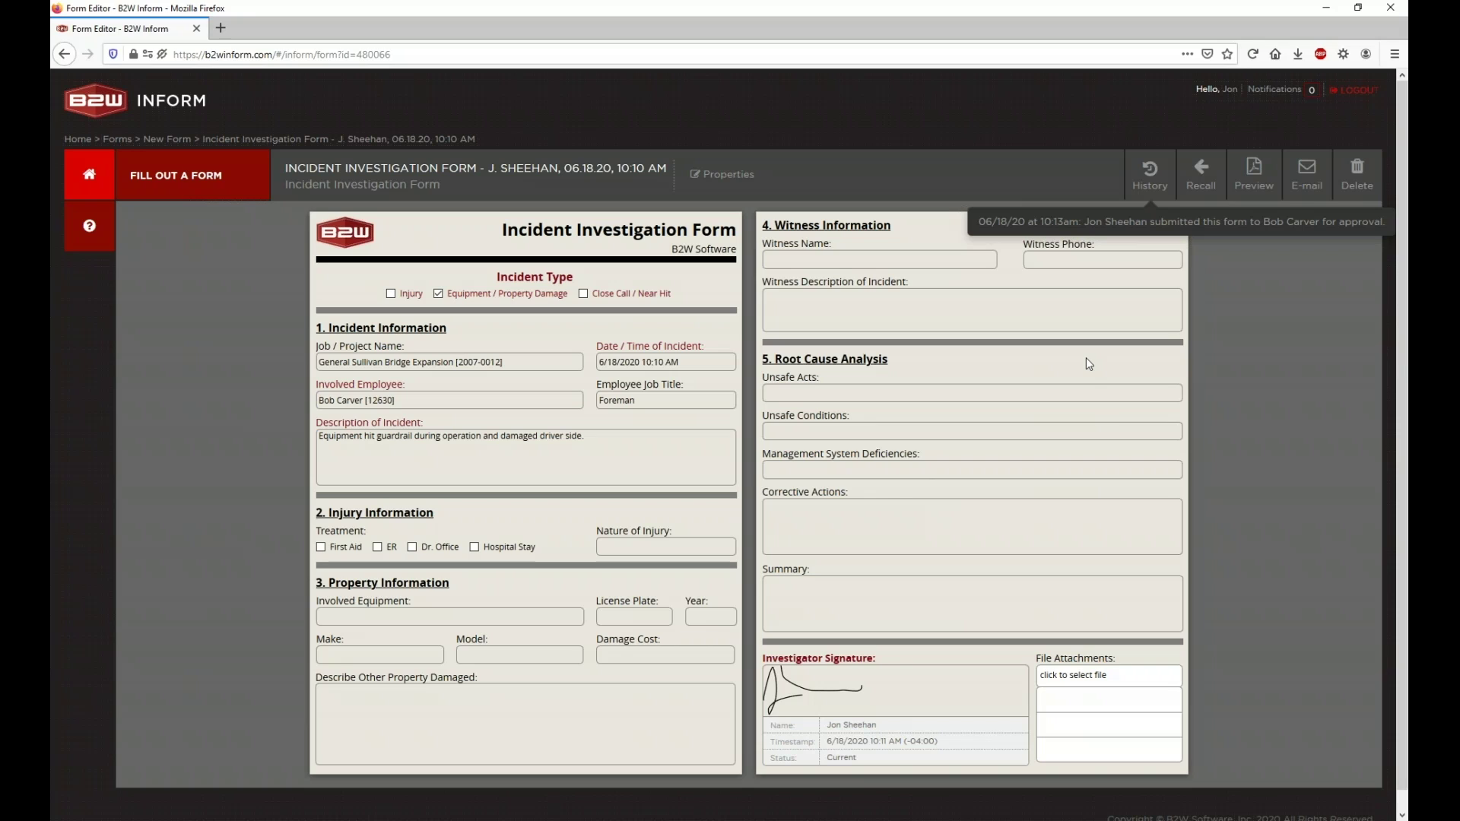
Step: Recall the submitted form and set Involved Equipment to AUGTRK01 [Auger Truck]
left_click(1202, 183)
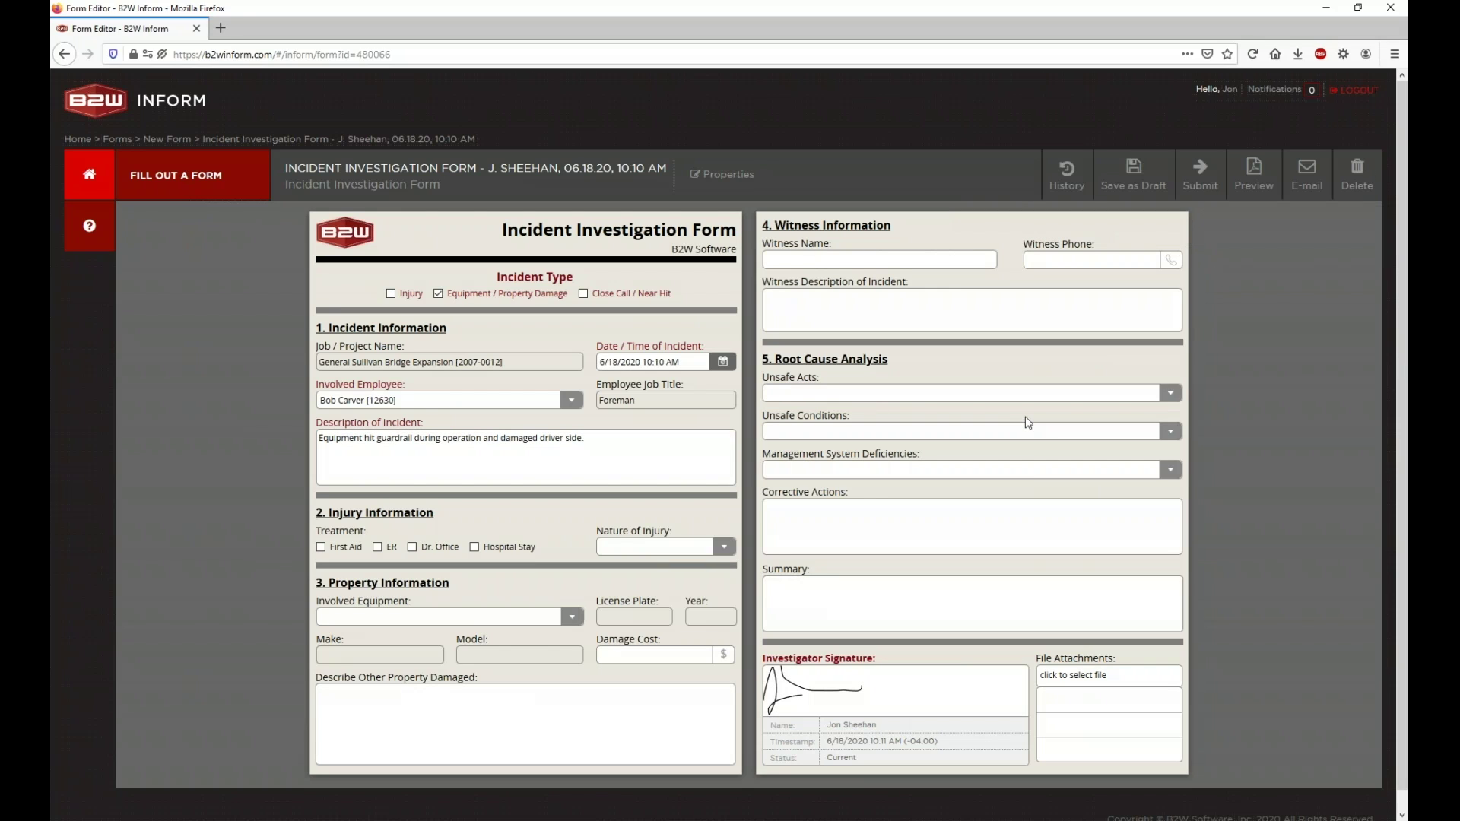
left_click(578, 620)
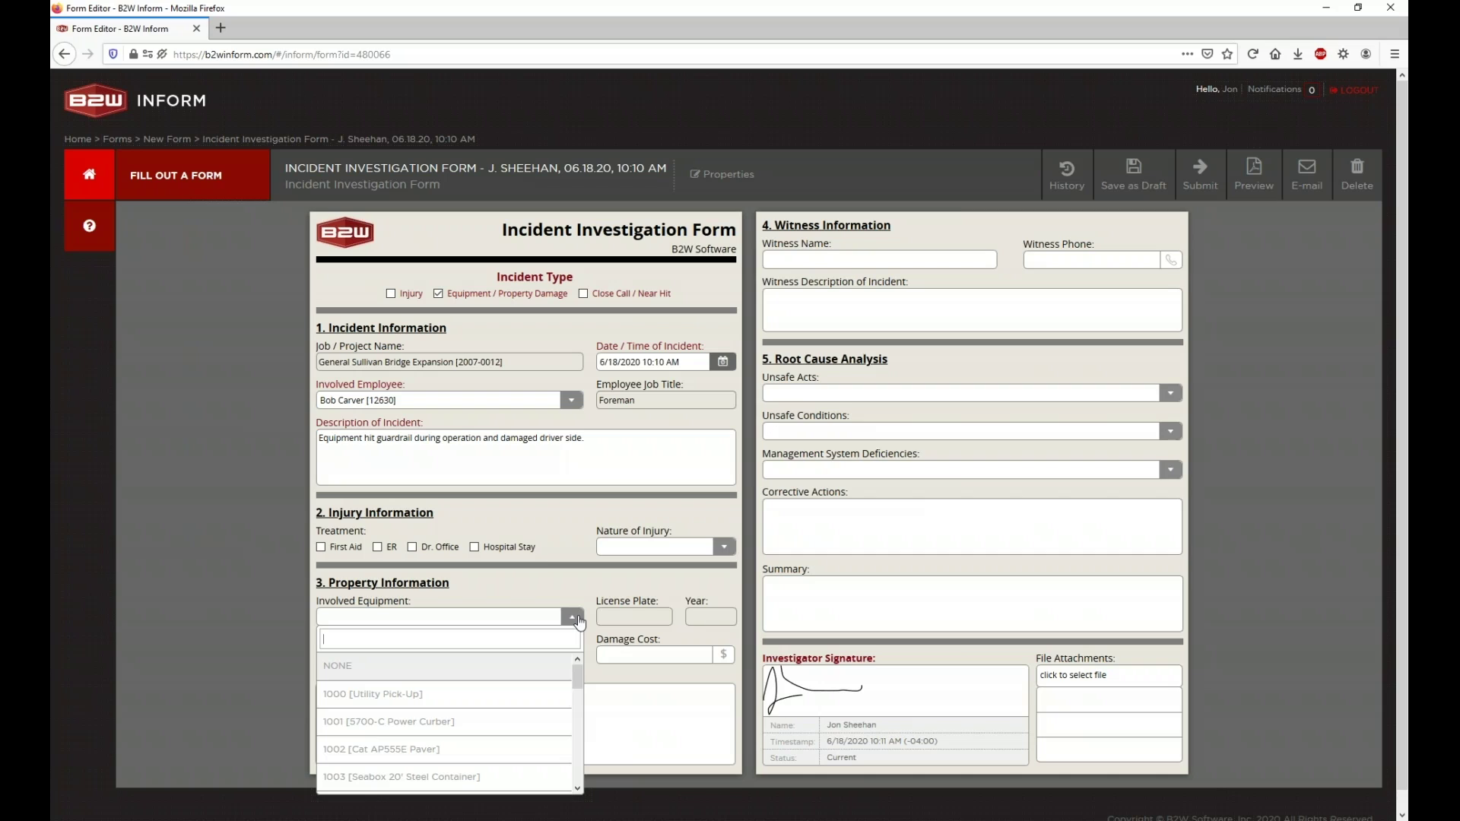
left_click(512, 694)
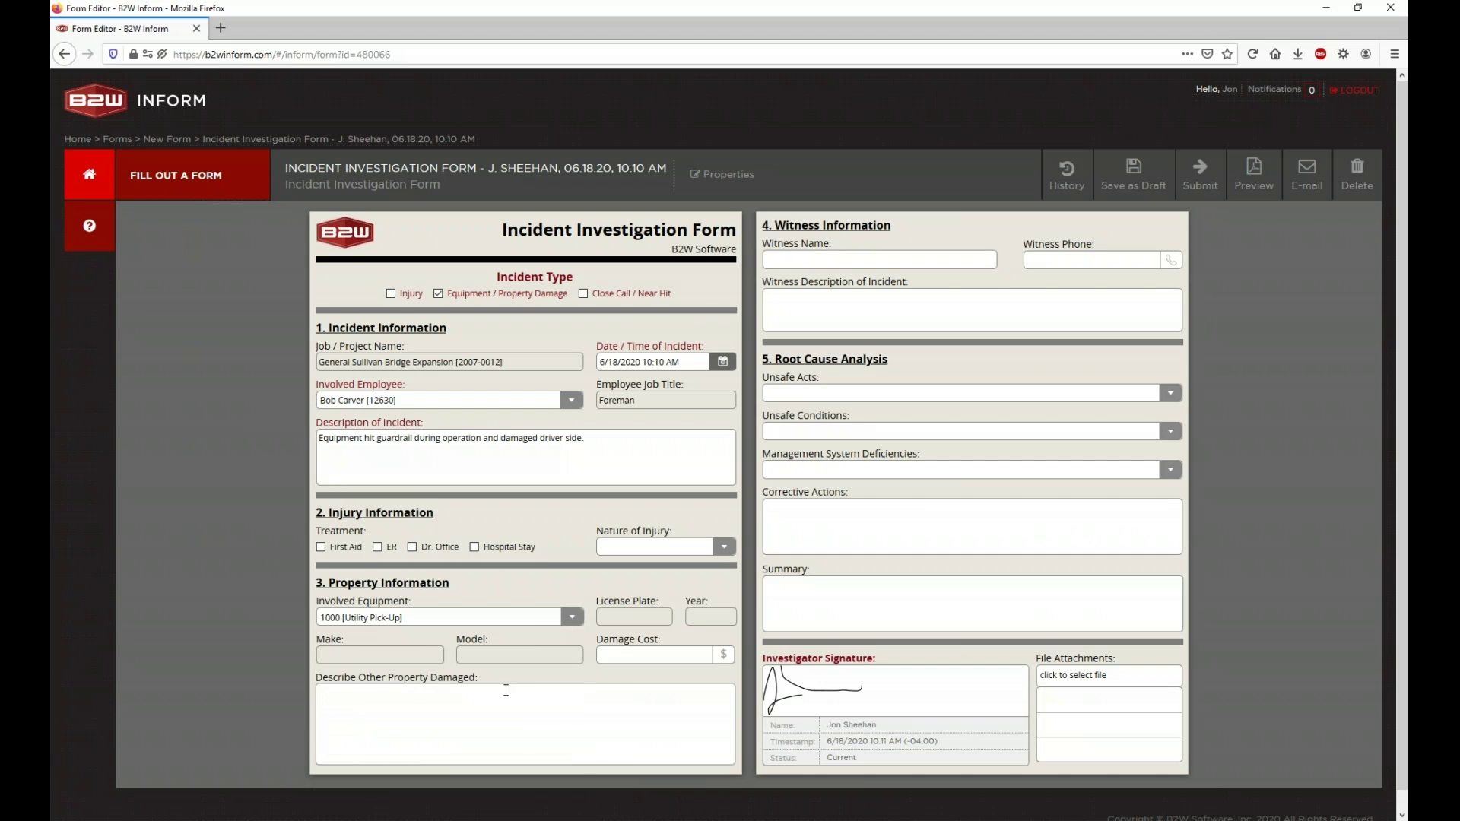
left_click(517, 620)
scroll(467, 680, "down", 5)
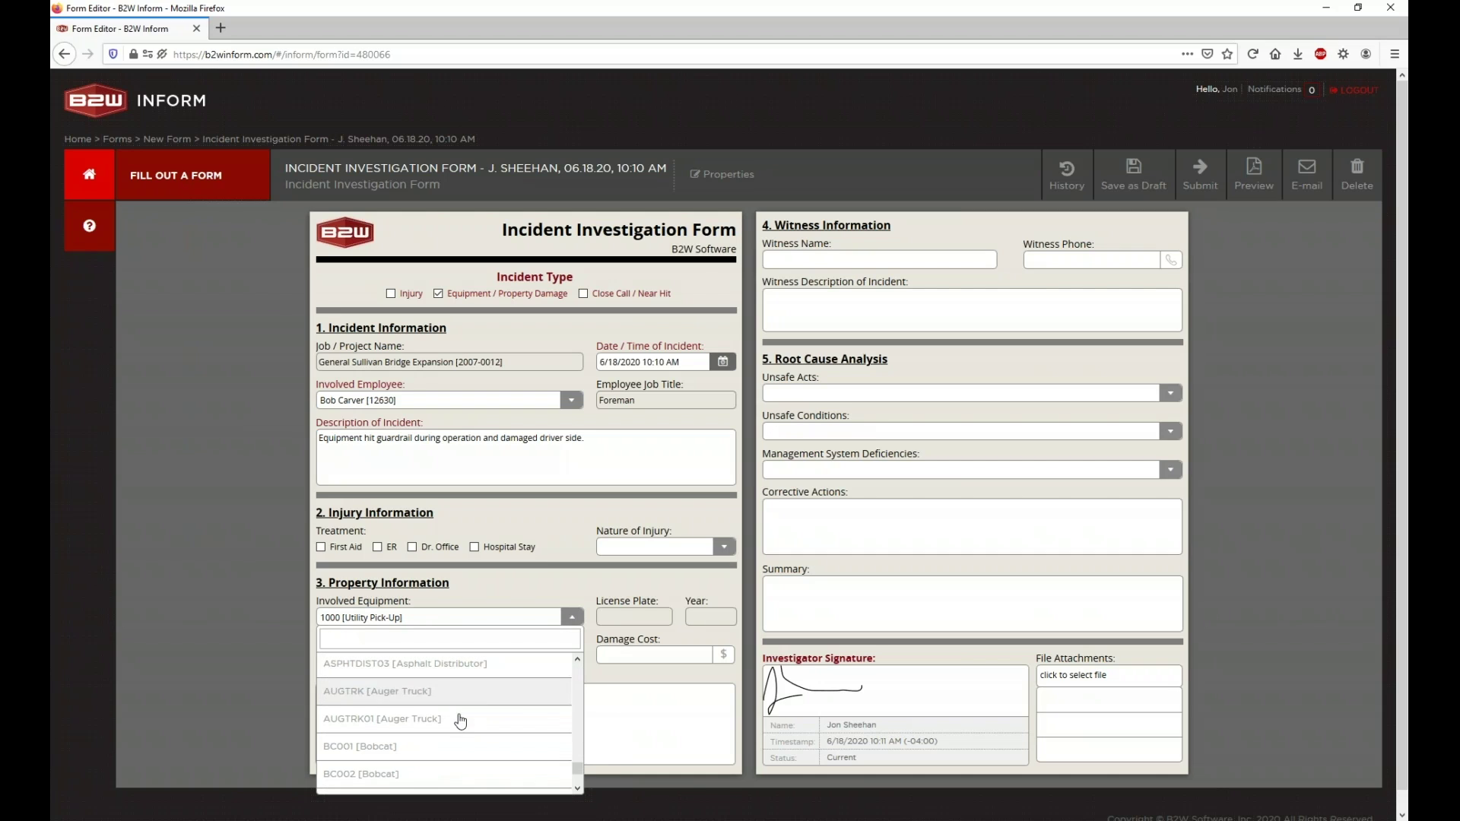
left_click(461, 719)
Step: Enter a Damage Cost of 1000 and resubmit the form
left_click(620, 656)
type("1000")
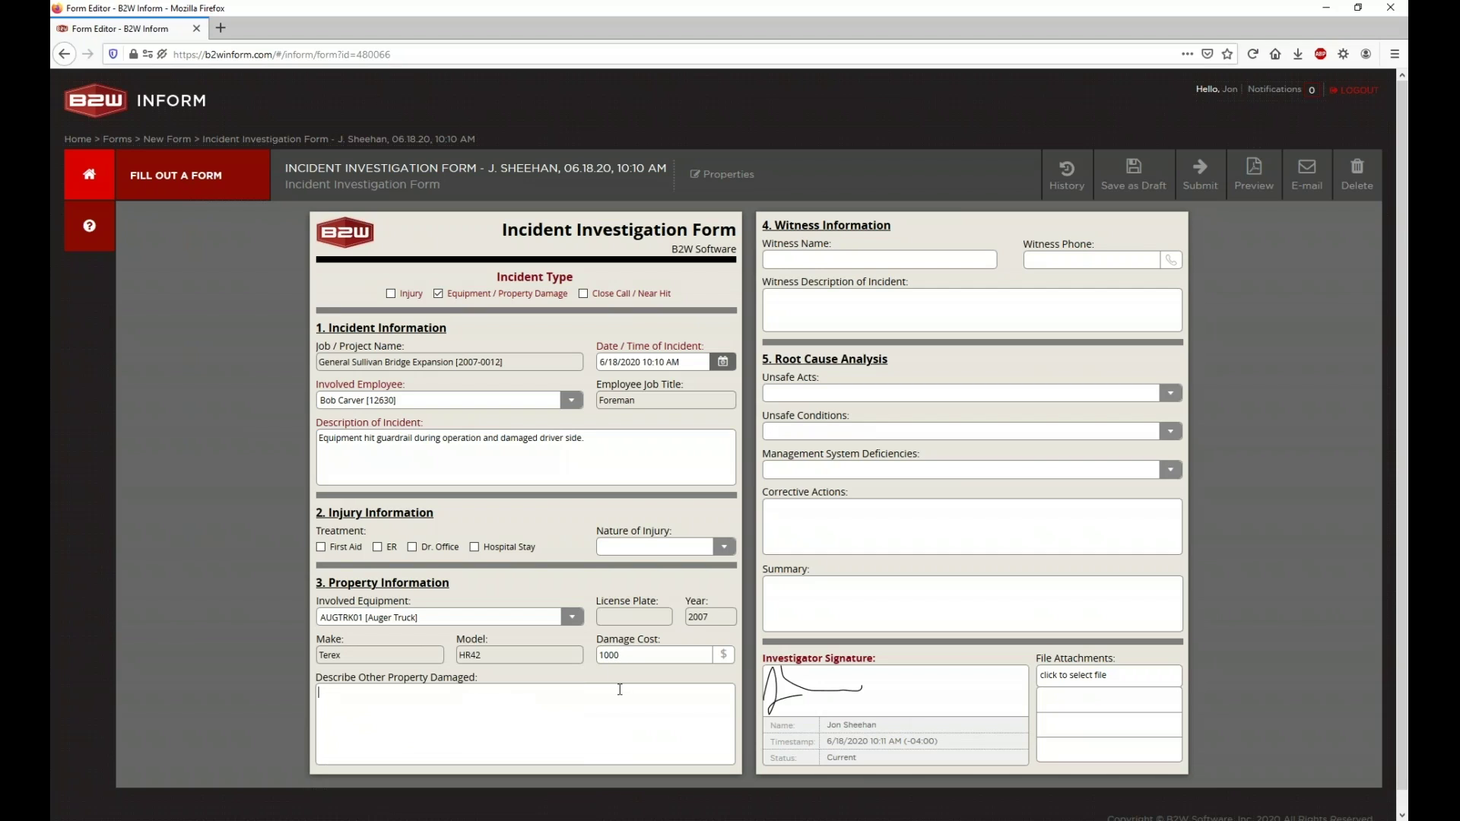
left_click(1199, 202)
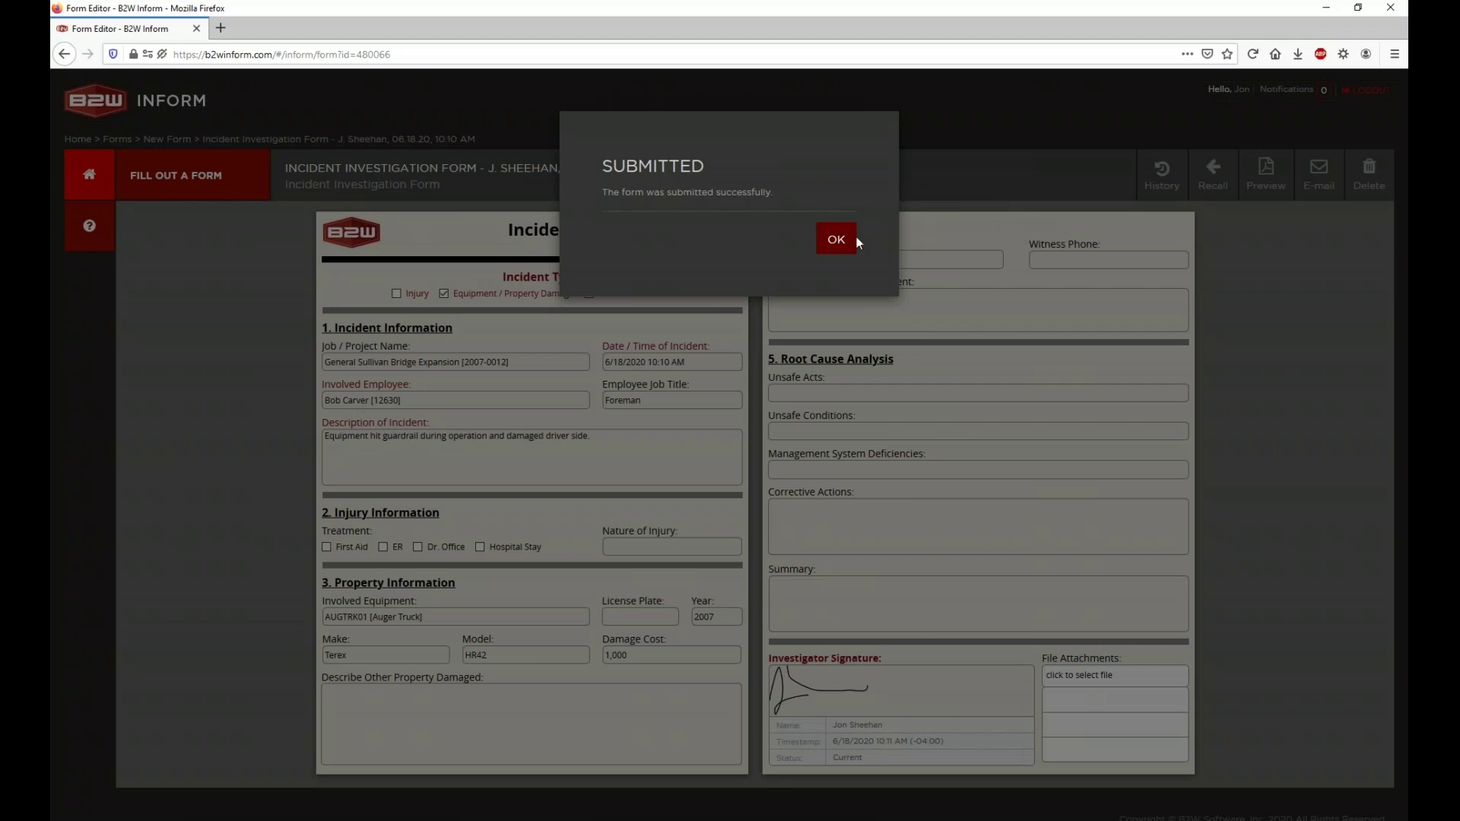
Step: Dismiss the confirmation, review the submit, recall and resubmit history entries, then minimize Firefox
left_click(856, 240)
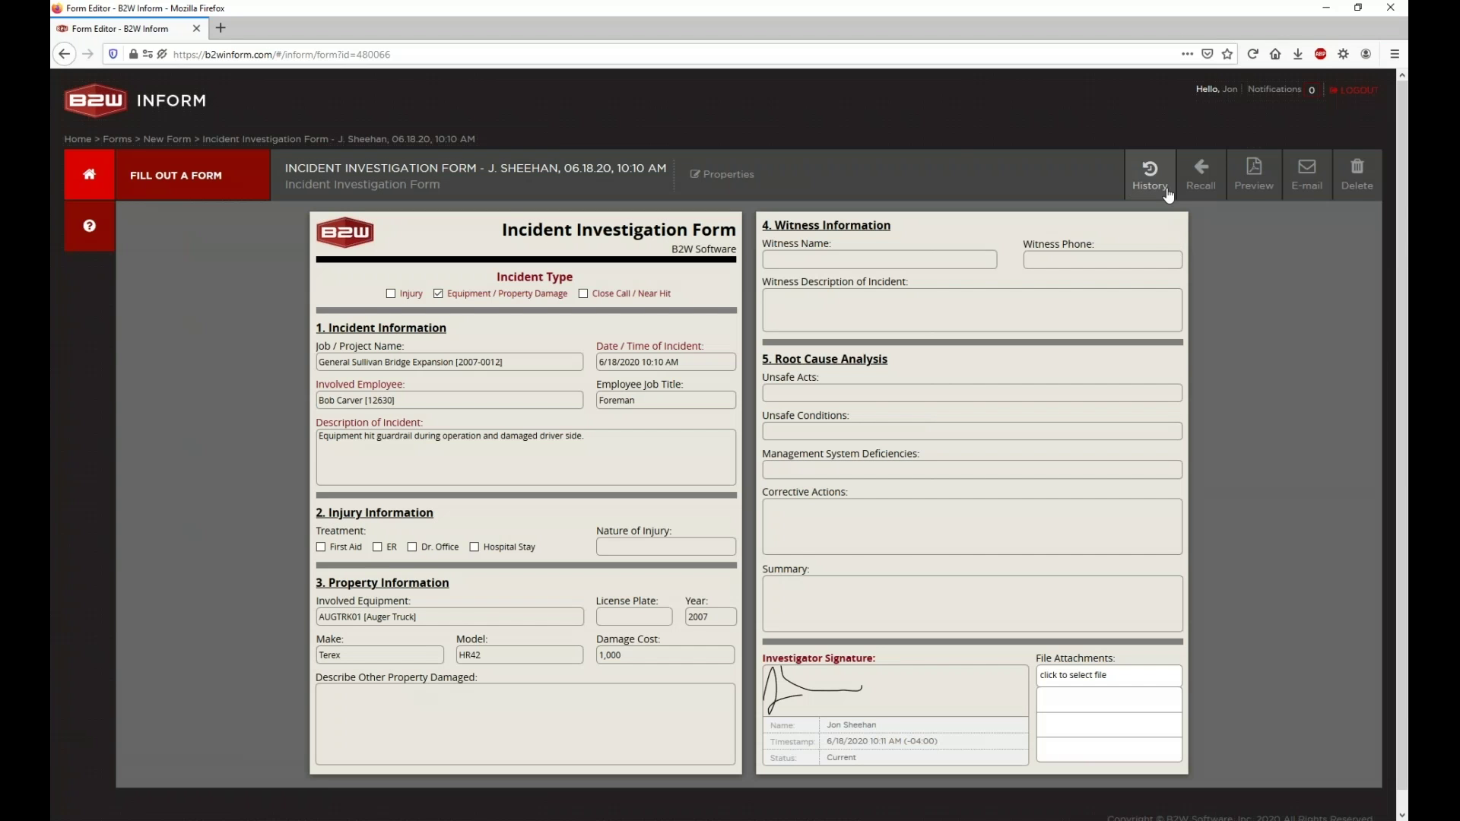
left_click(1168, 193)
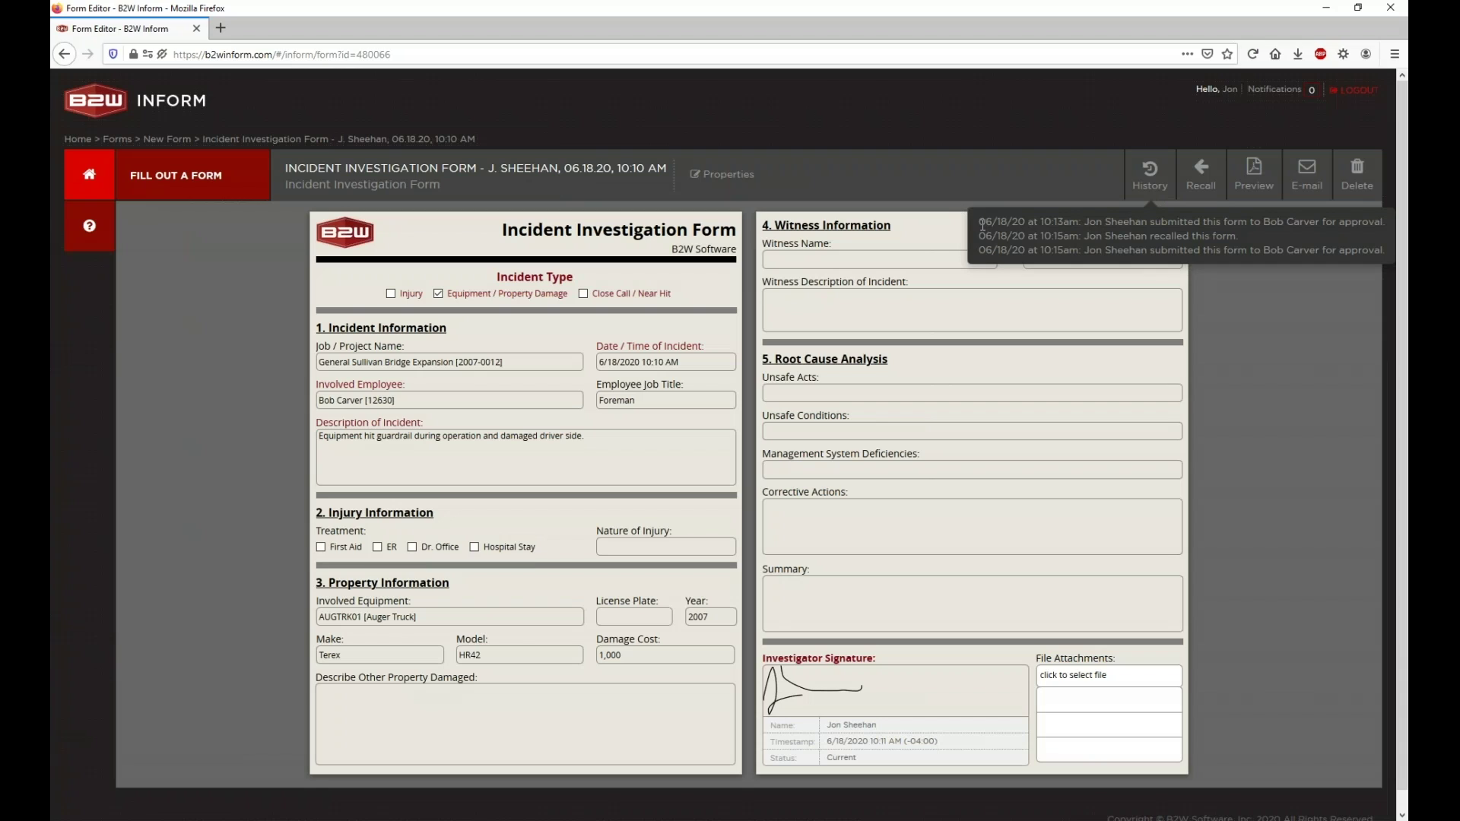
double_click(1065, 223)
triple_click(1065, 234)
left_click(1064, 235)
left_click_drag(1085, 250, 1383, 255)
left_click(1353, 301)
left_click(1324, 10)
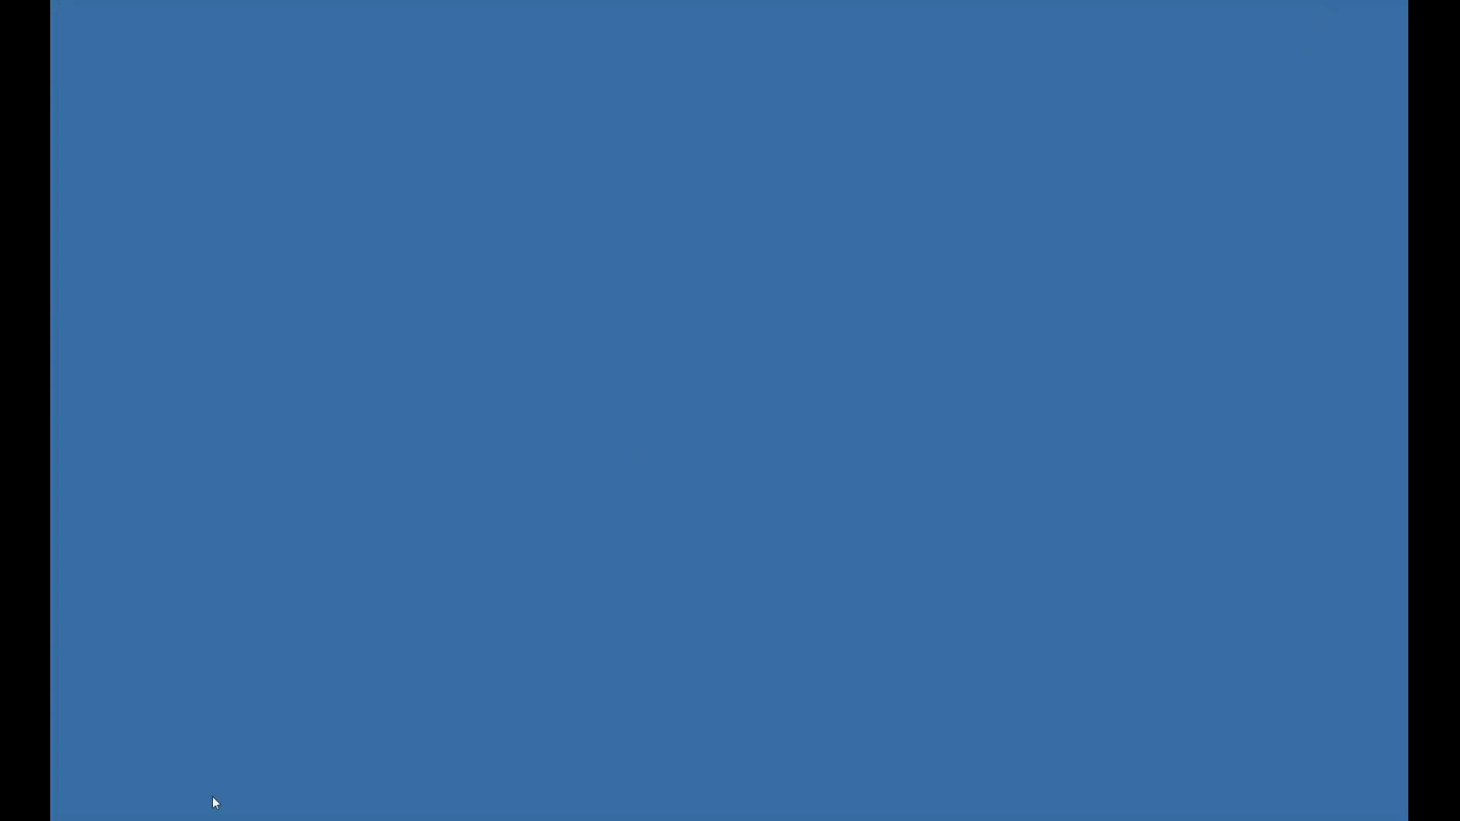
Step: Maximize the approver's browser, list the six pending forms and show the 4 new notifications
left_click_drag(213, 796, 926, 164)
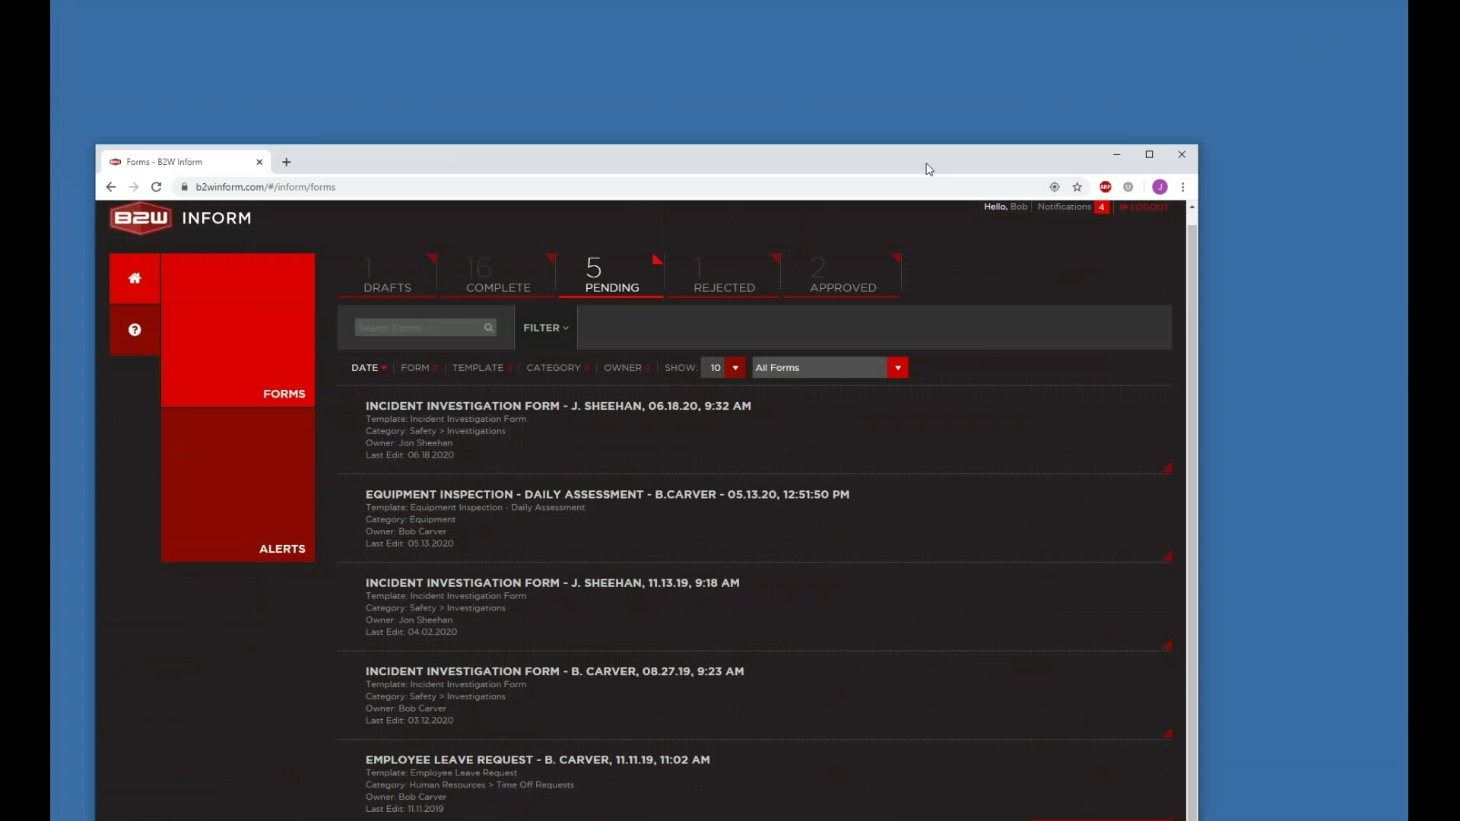
left_click(1148, 155)
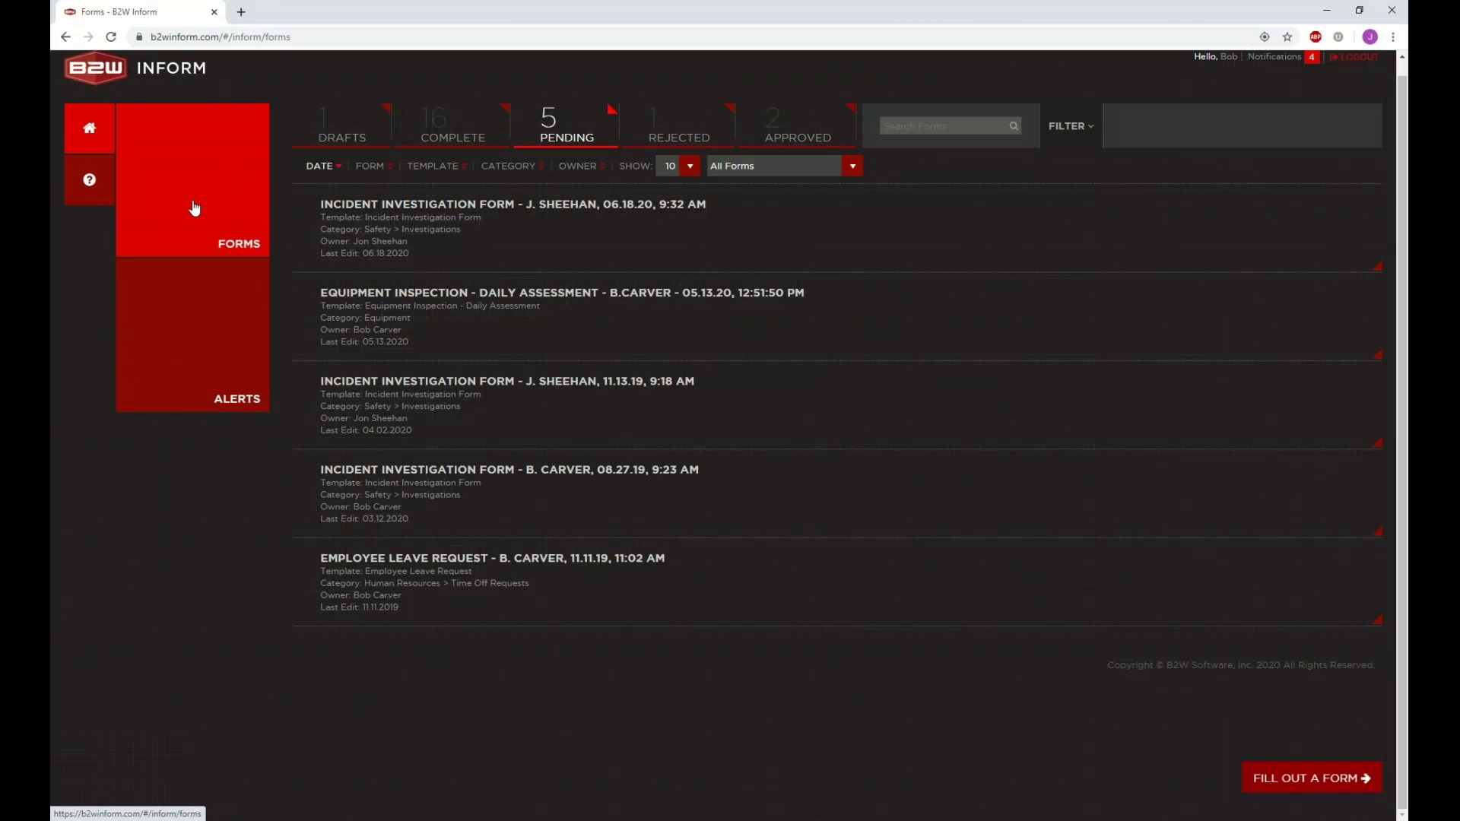
left_click(337, 131)
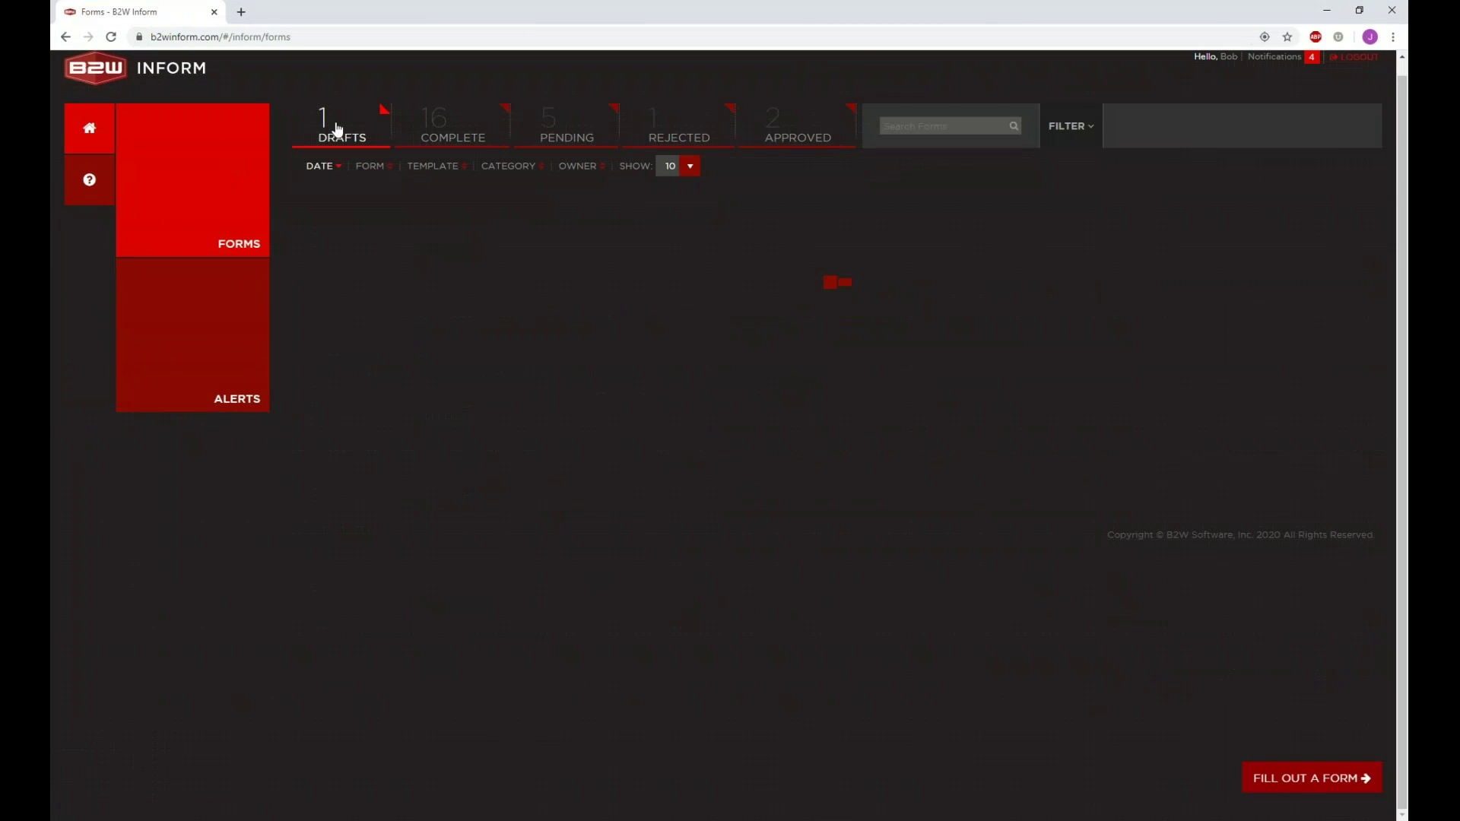
left_click(610, 134)
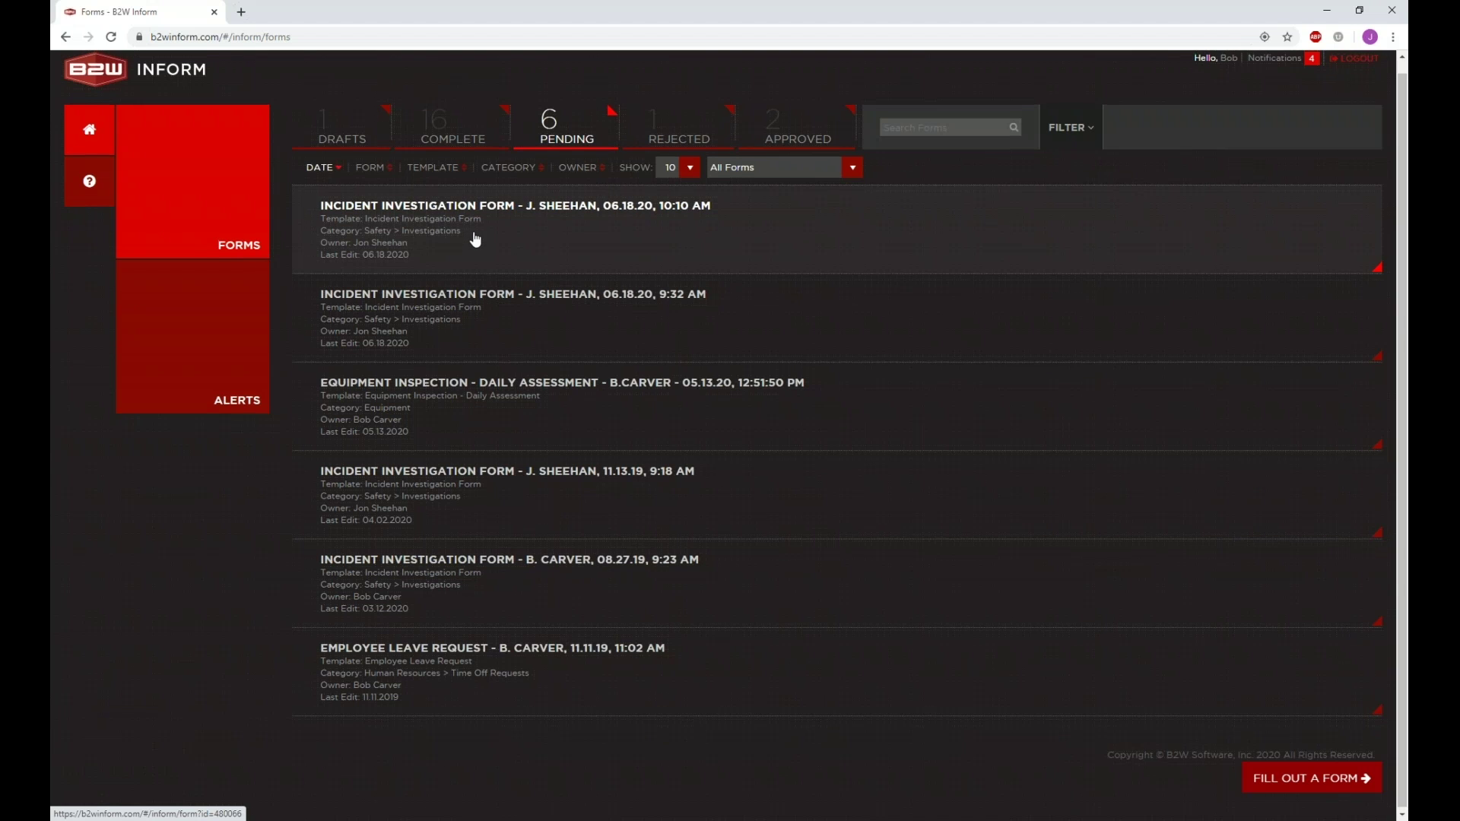
scroll(475, 240, "up", 1)
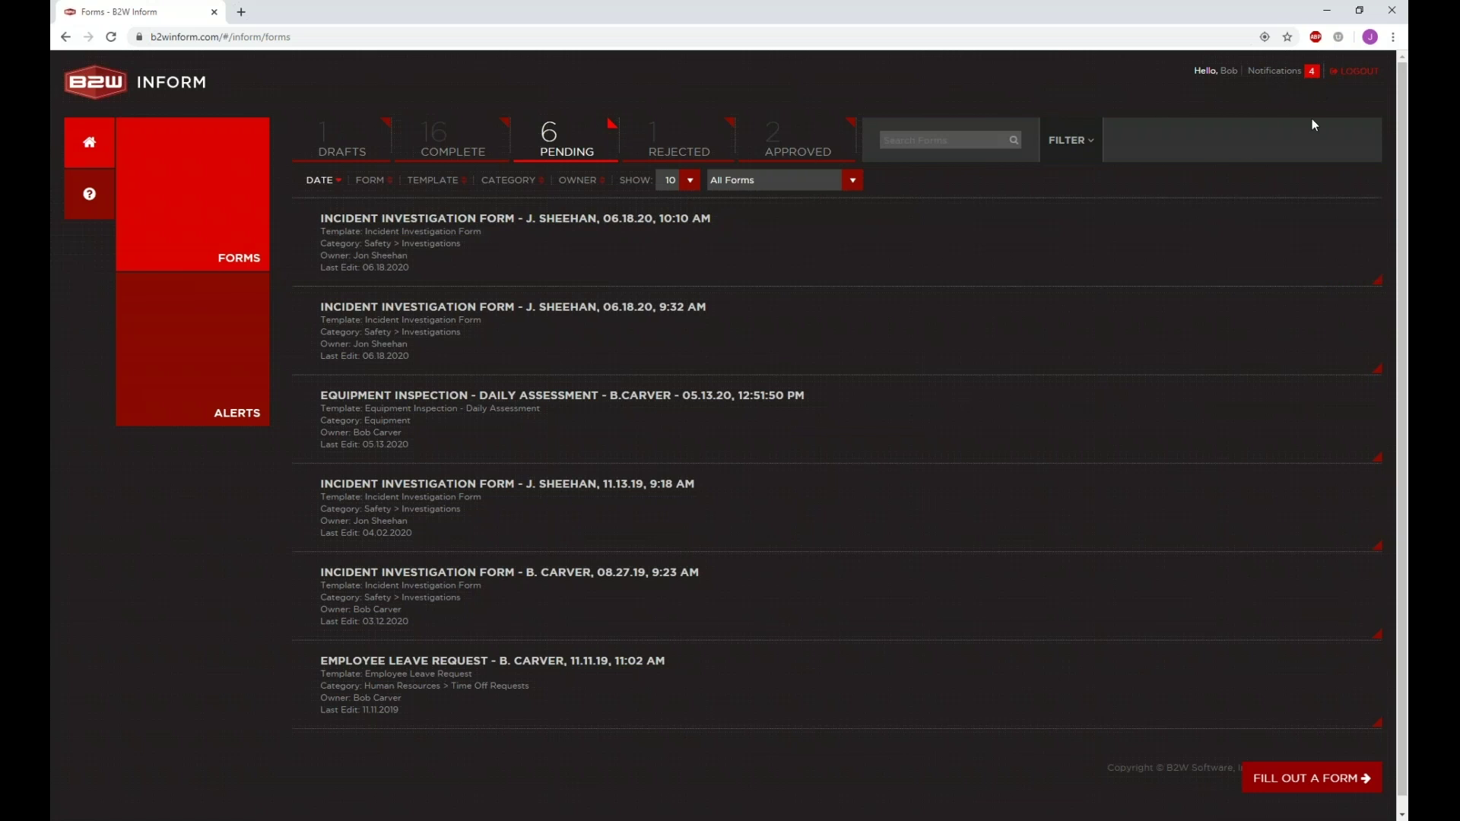
left_click(1314, 74)
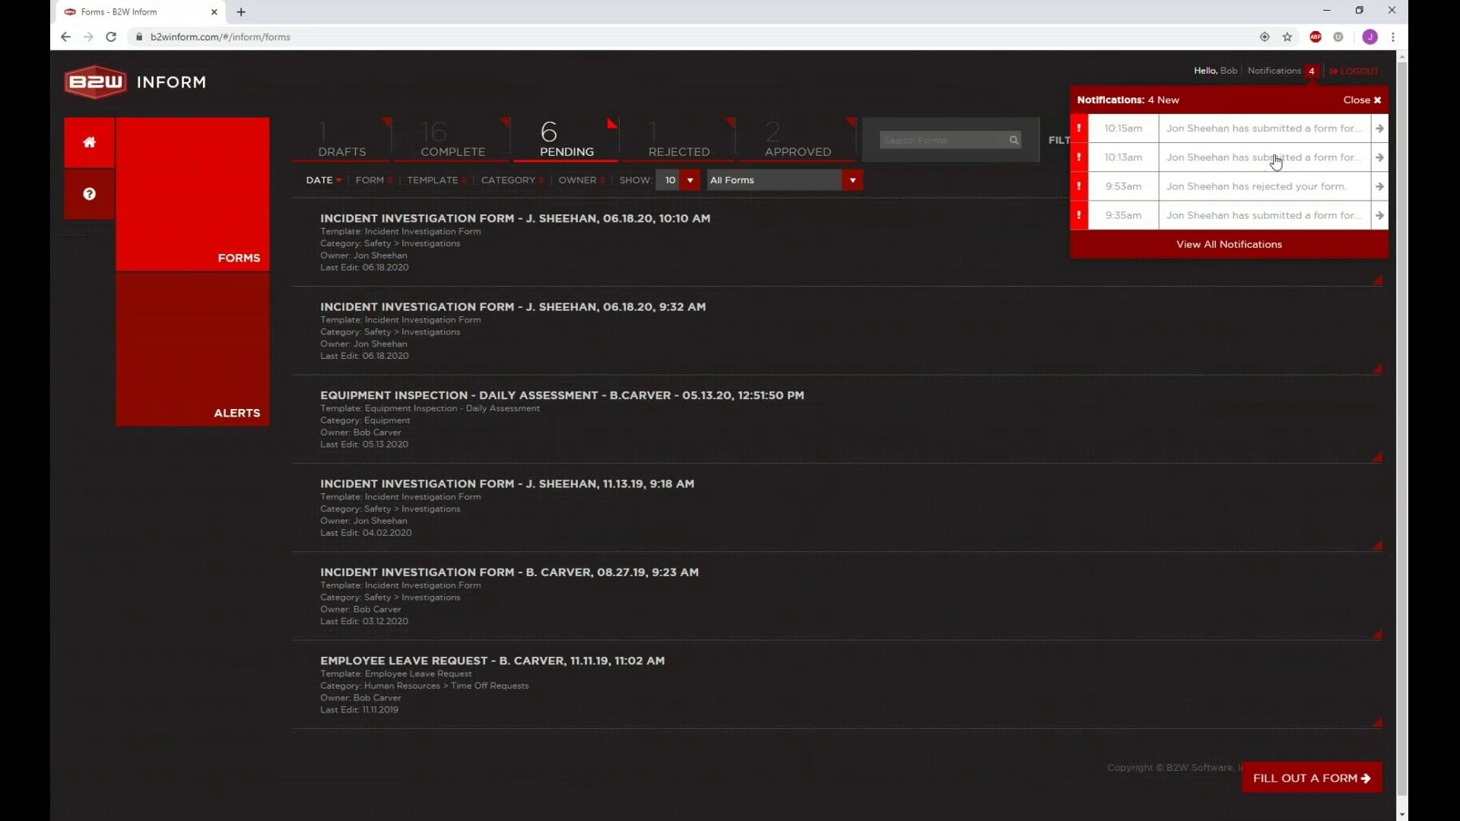
Step: Follow the 10:15am notification's link to the submitted 06.18.20, 10:10 AM Incident Investigation Form
left_click(1201, 140)
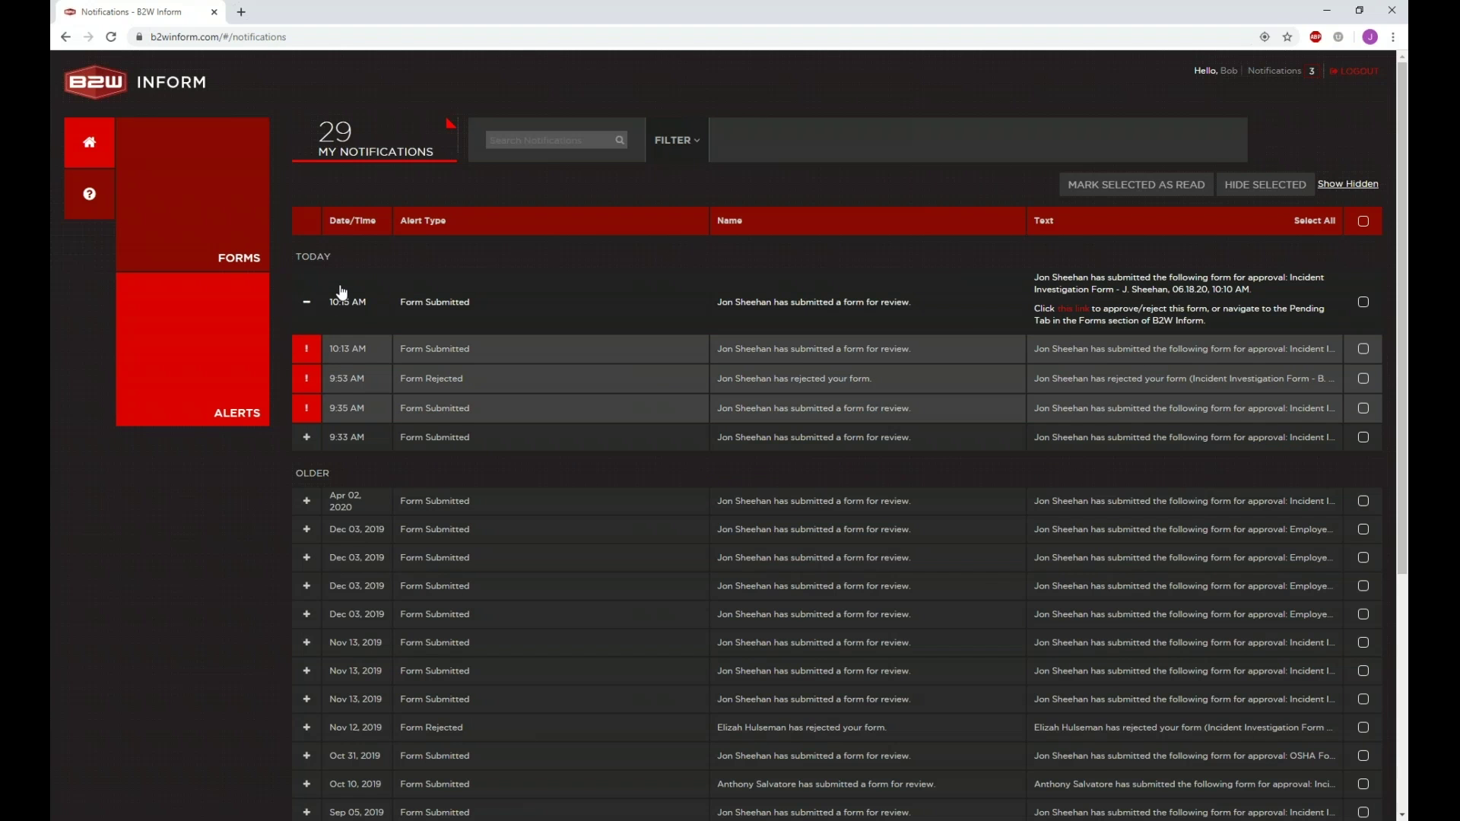
scroll(341, 292, "down", 5)
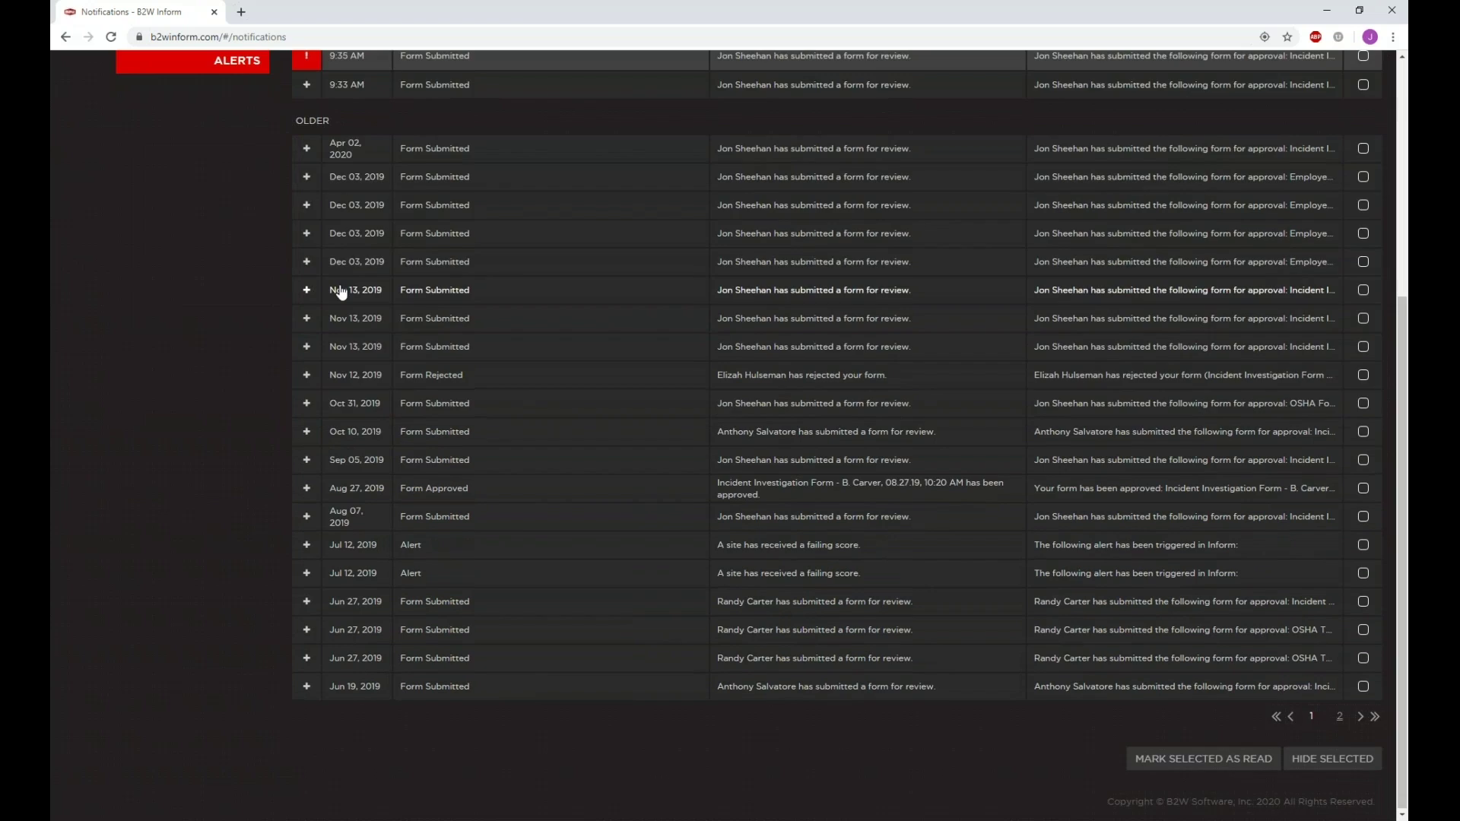
scroll(341, 293, "up", 4)
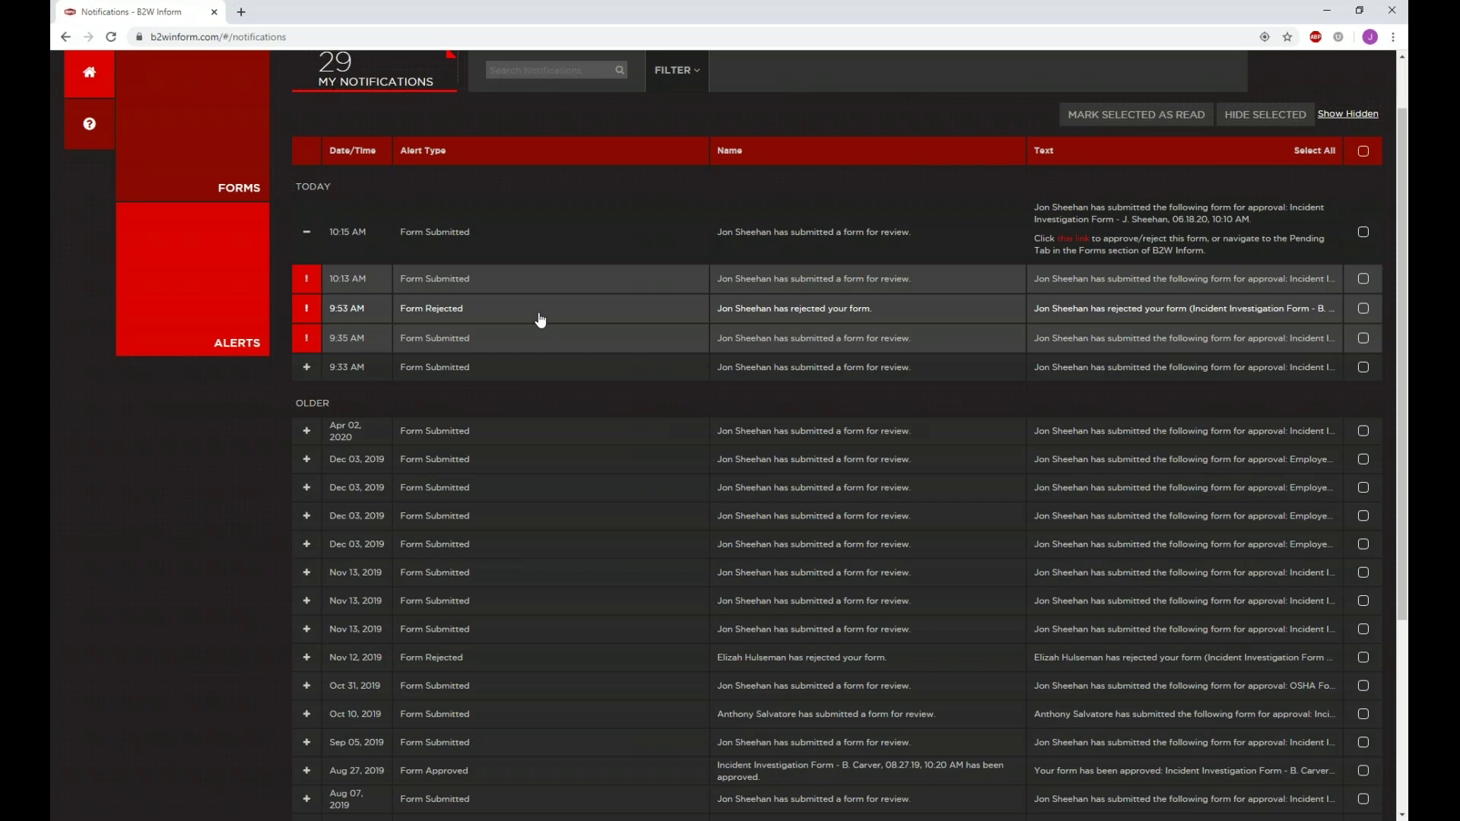
scroll(540, 319, "up", 1)
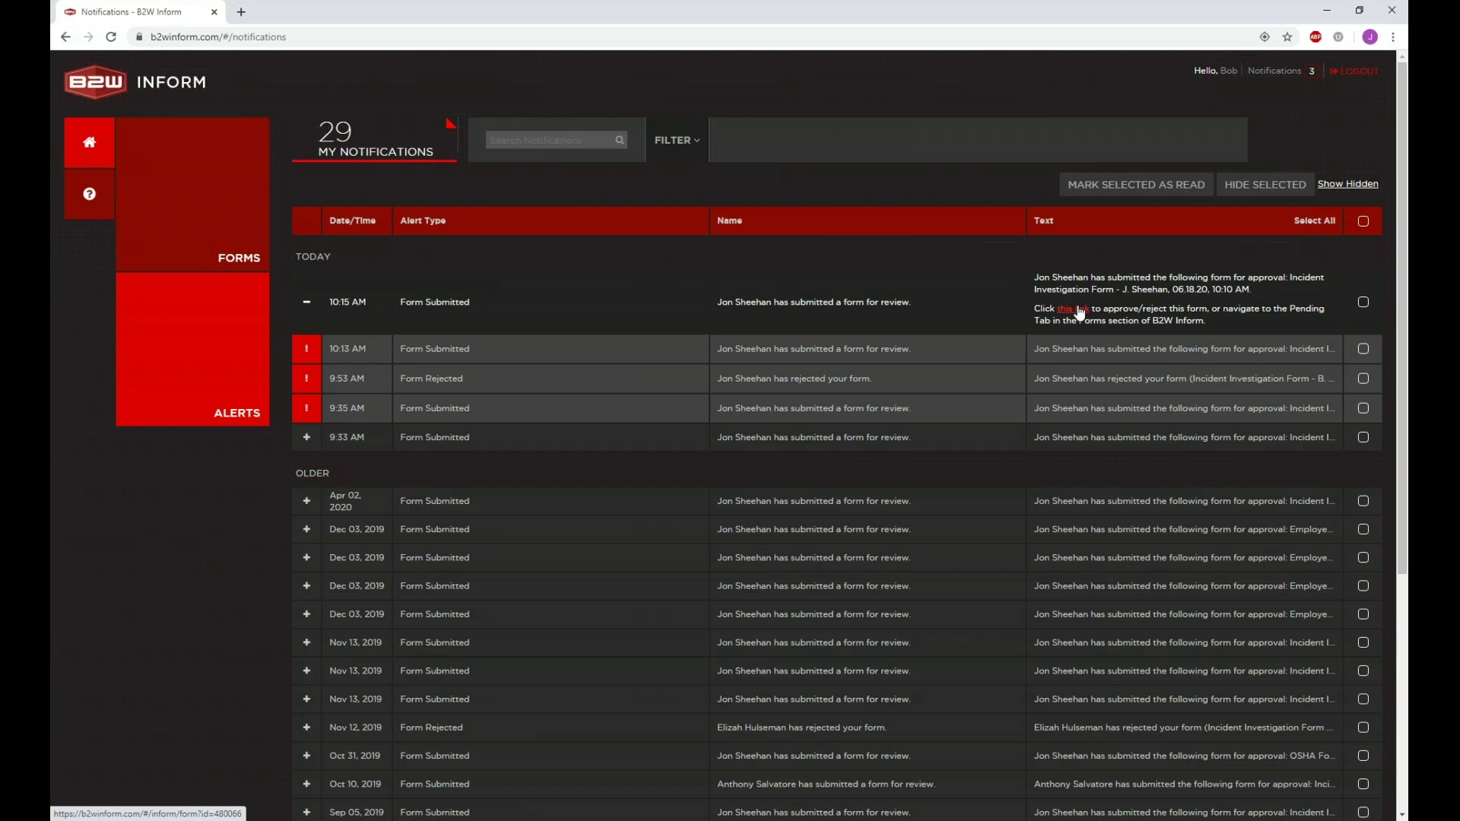
left_click(1080, 310)
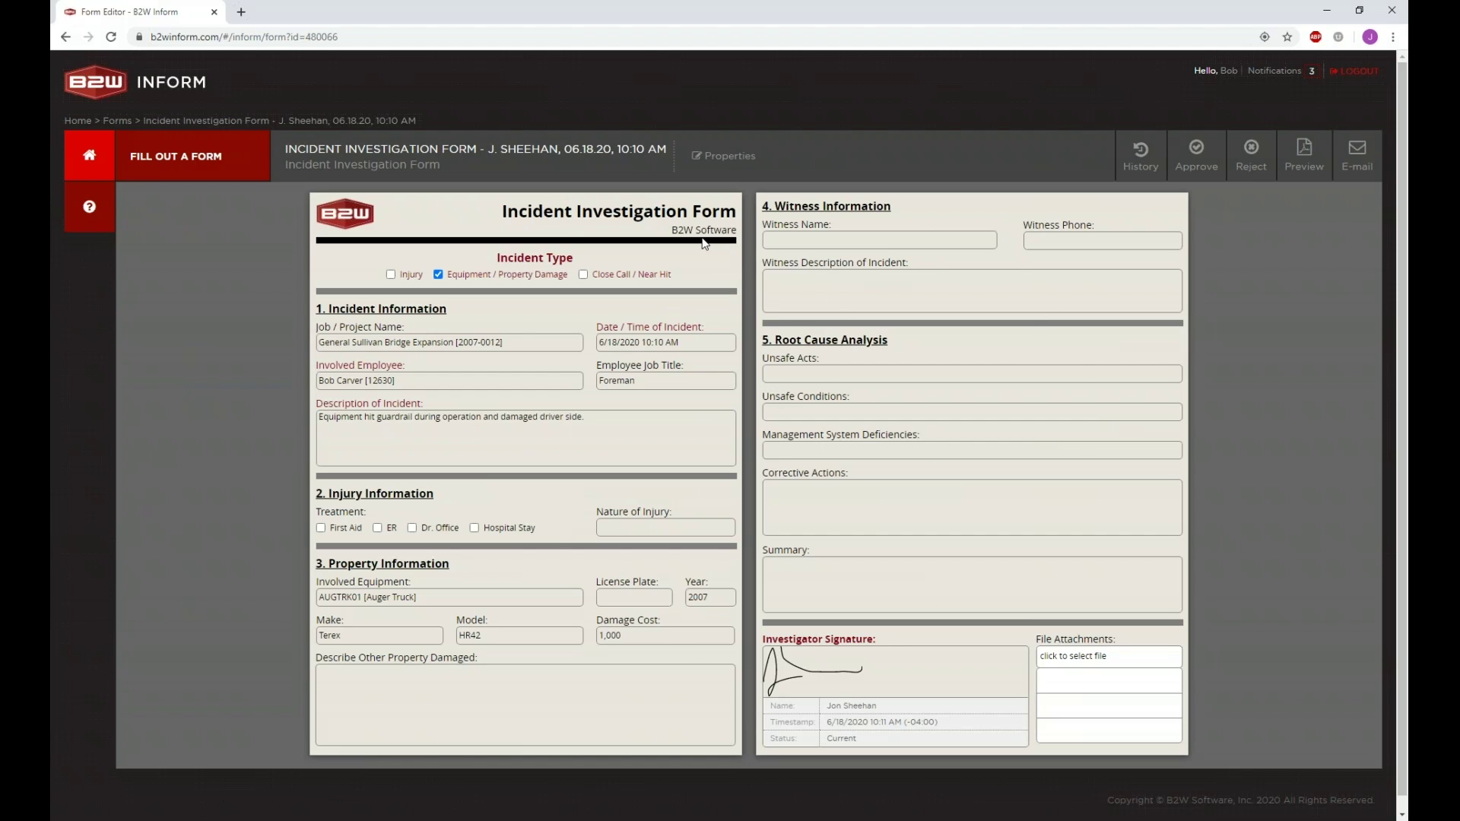
Step: Return home, show the six pending forms and open the All Forms filter choices
left_click(92, 155)
left_click(196, 251)
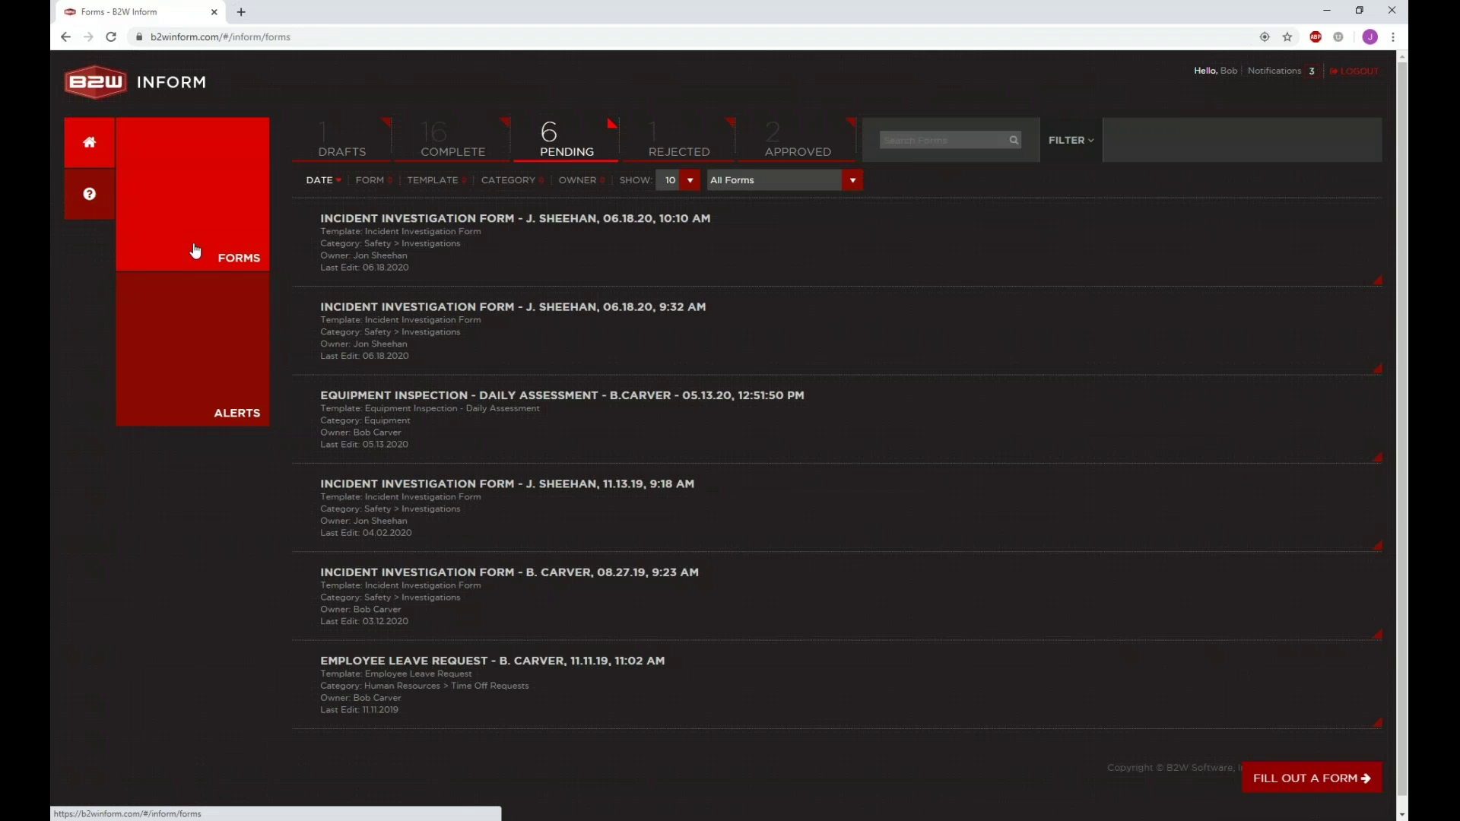
left_click(587, 146)
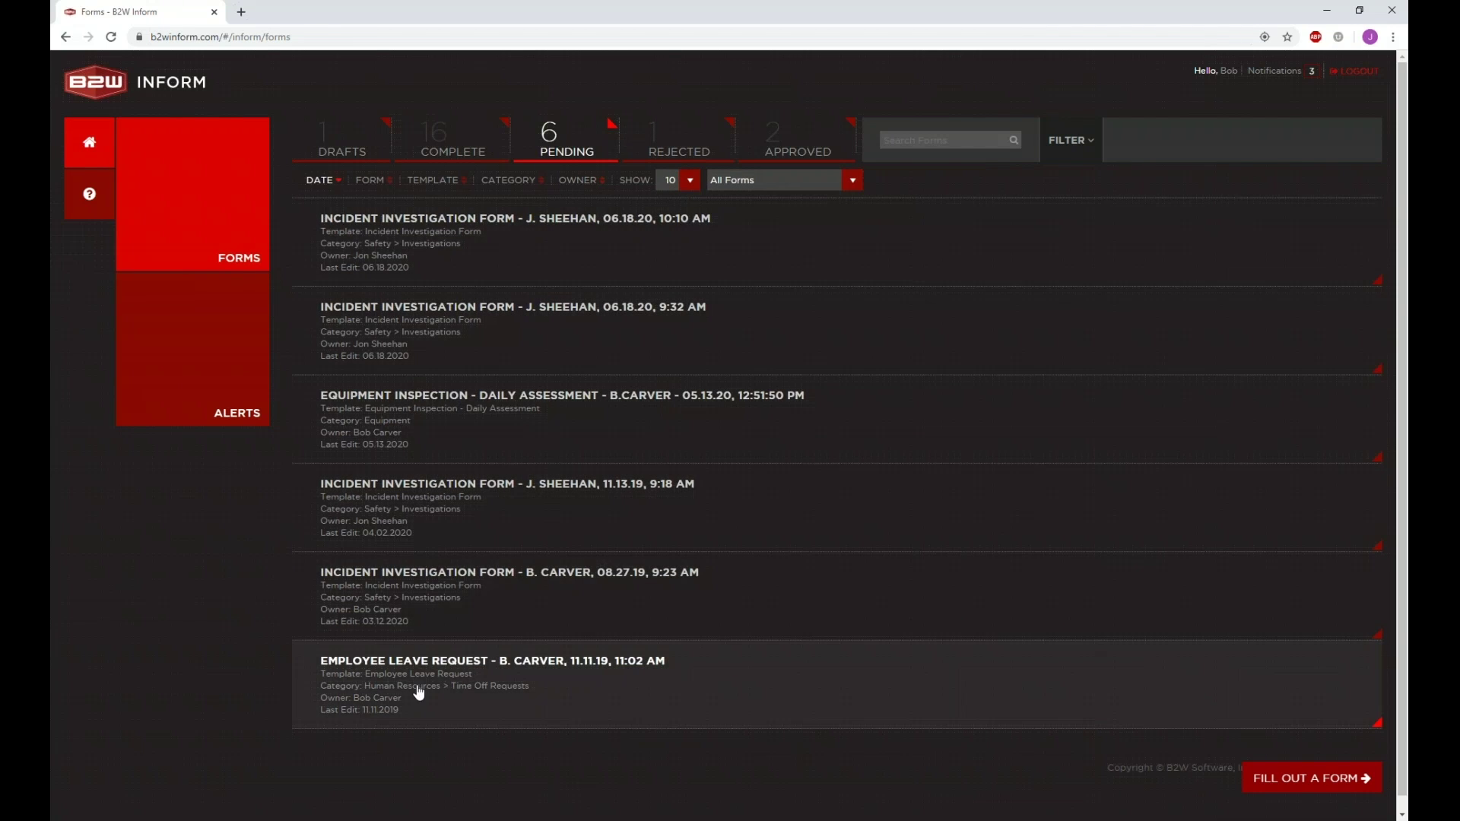
left_click(851, 185)
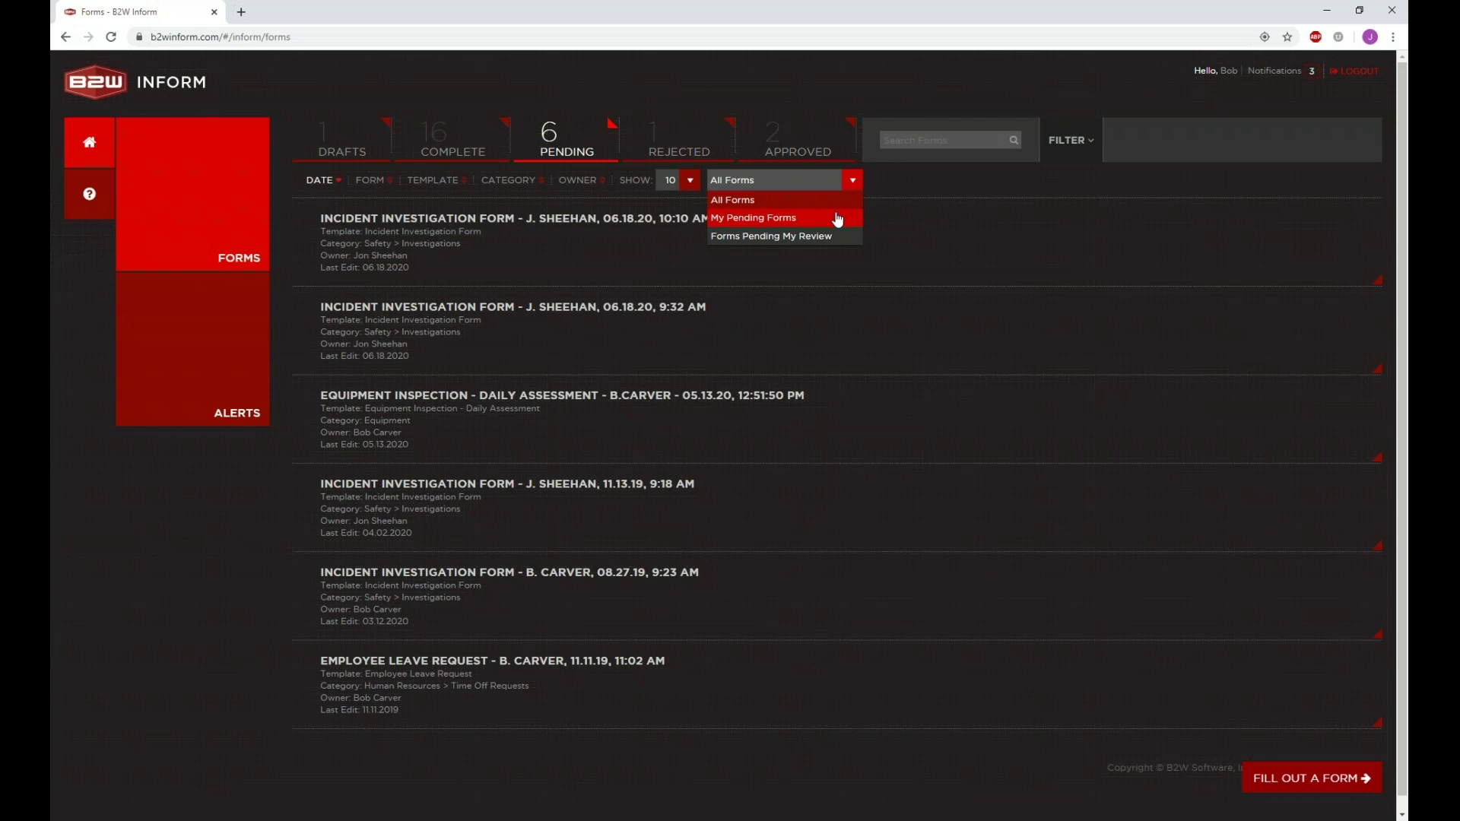
Step: Filter pending forms to Forms Pending My Review and open the first incident form listed
left_click(837, 218)
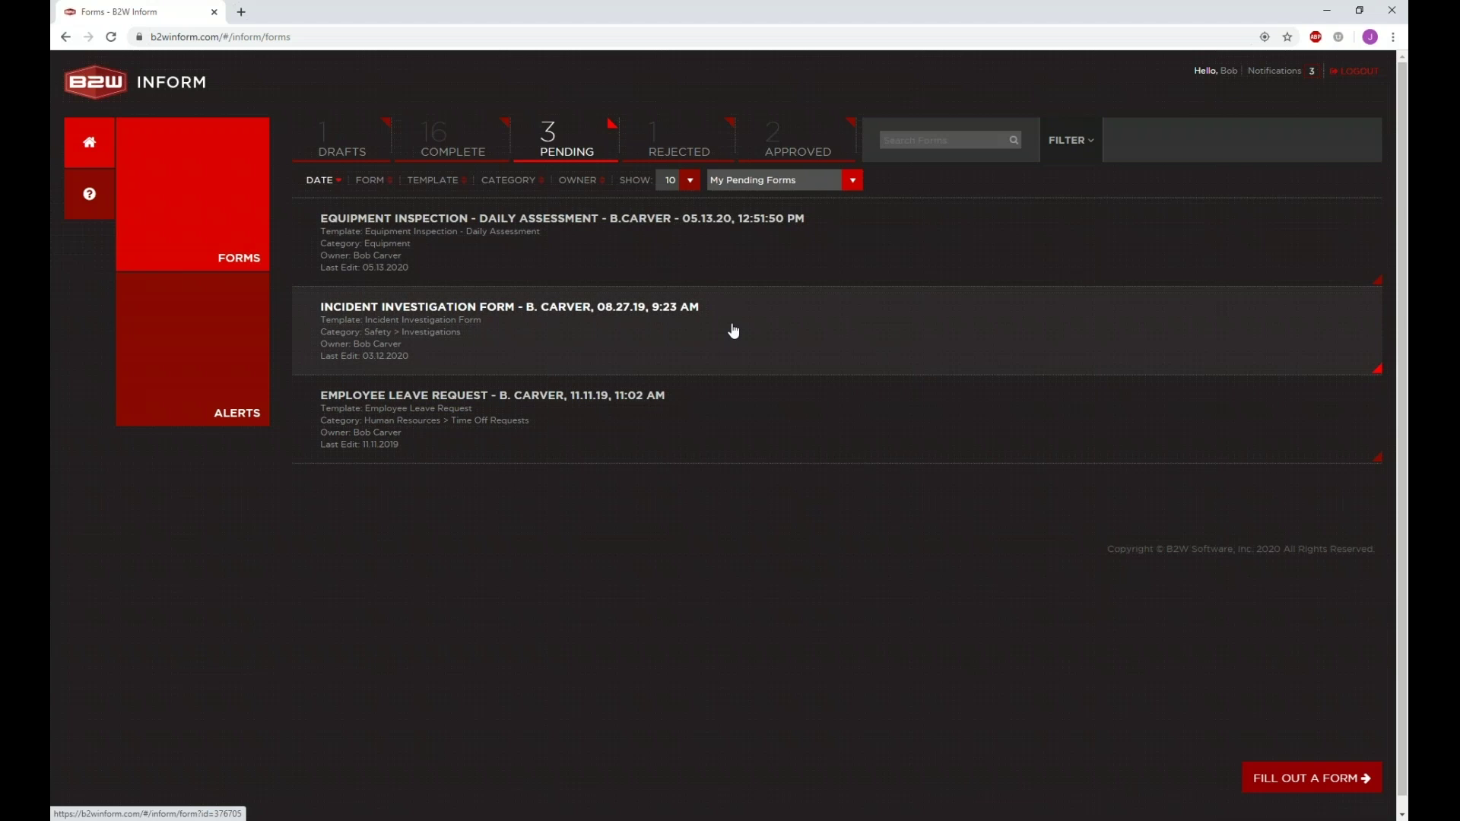
left_click(782, 184)
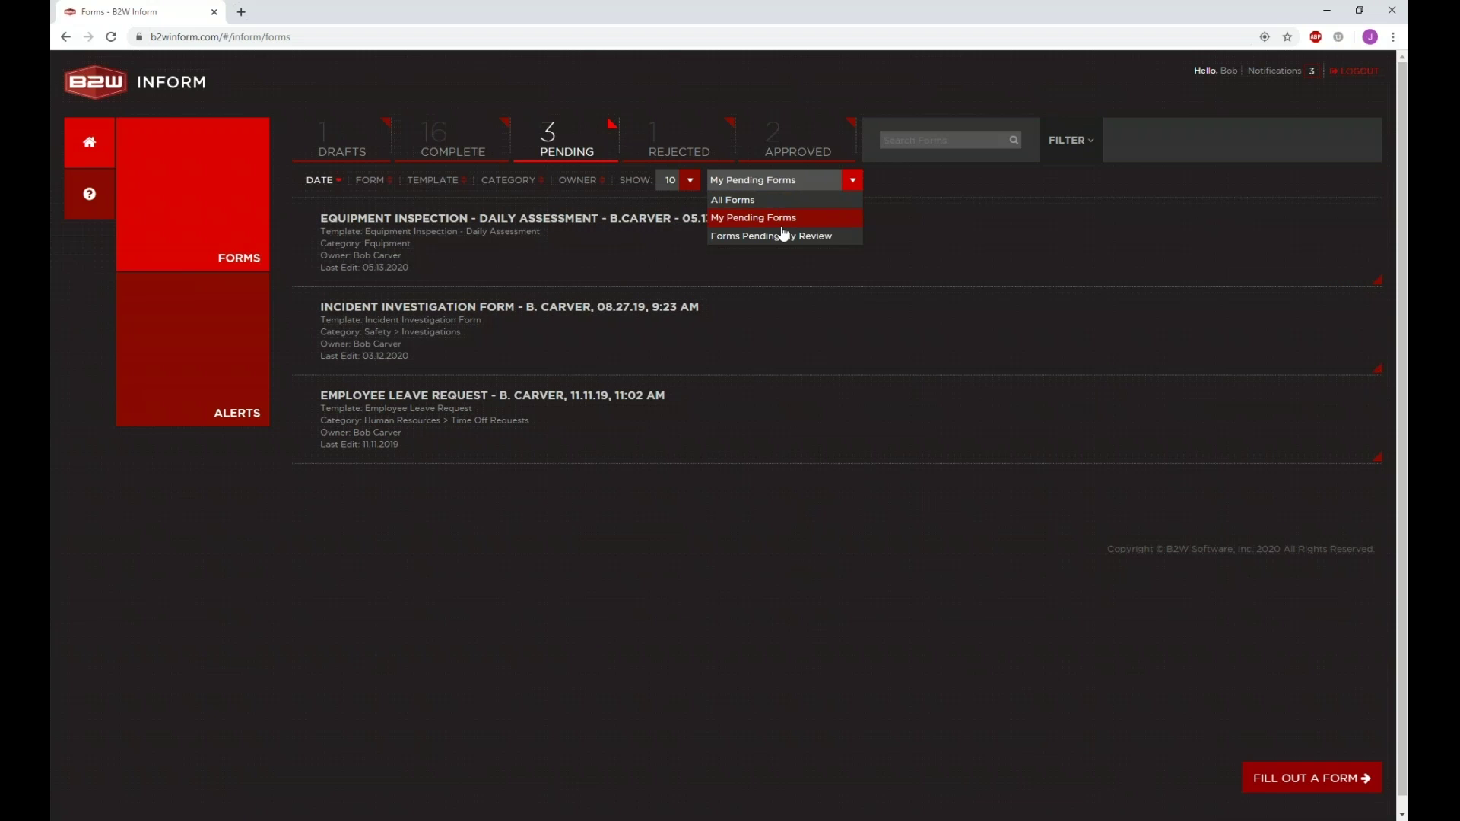
left_click(784, 237)
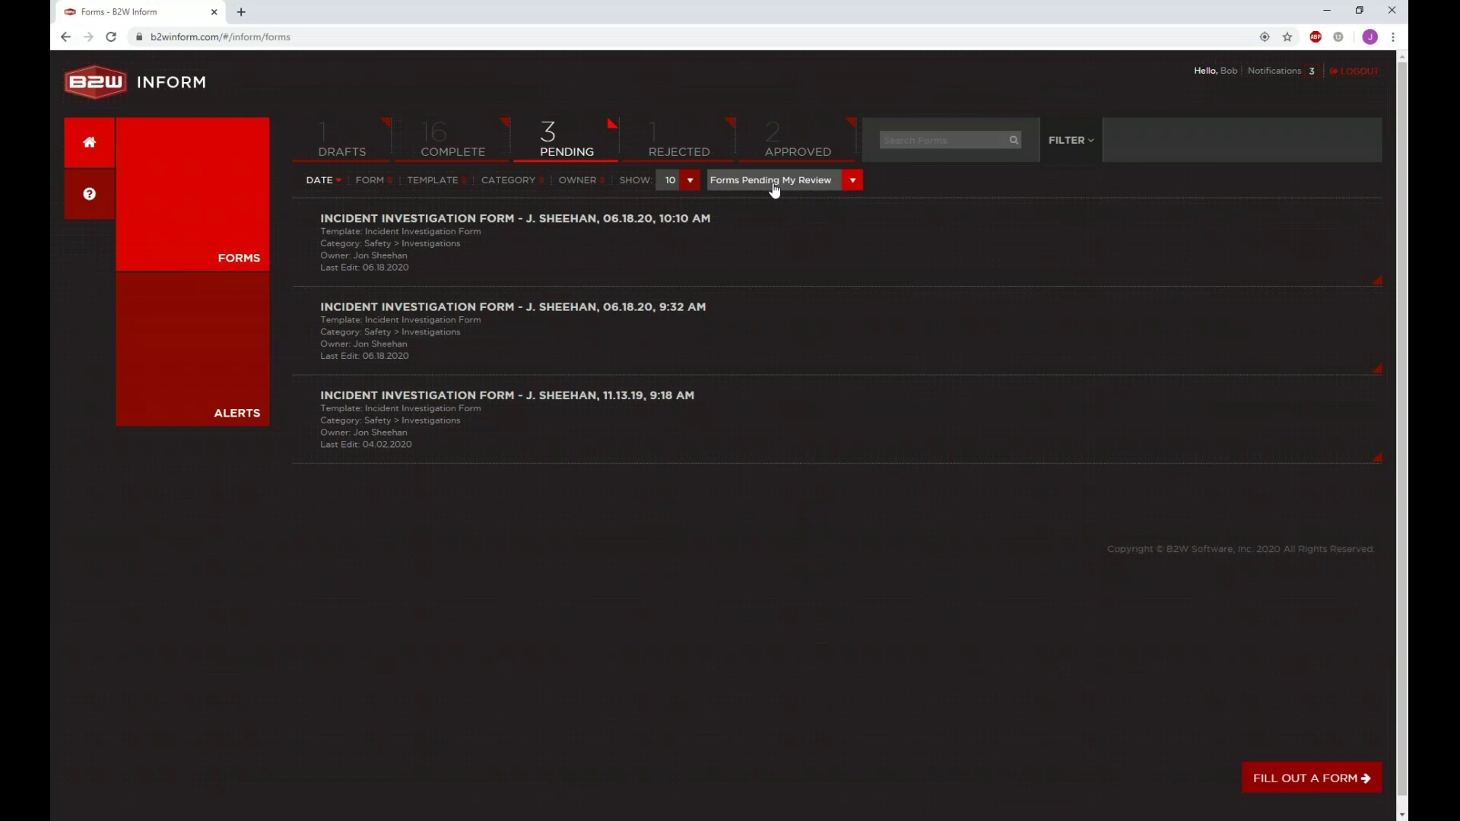
left_click(775, 187)
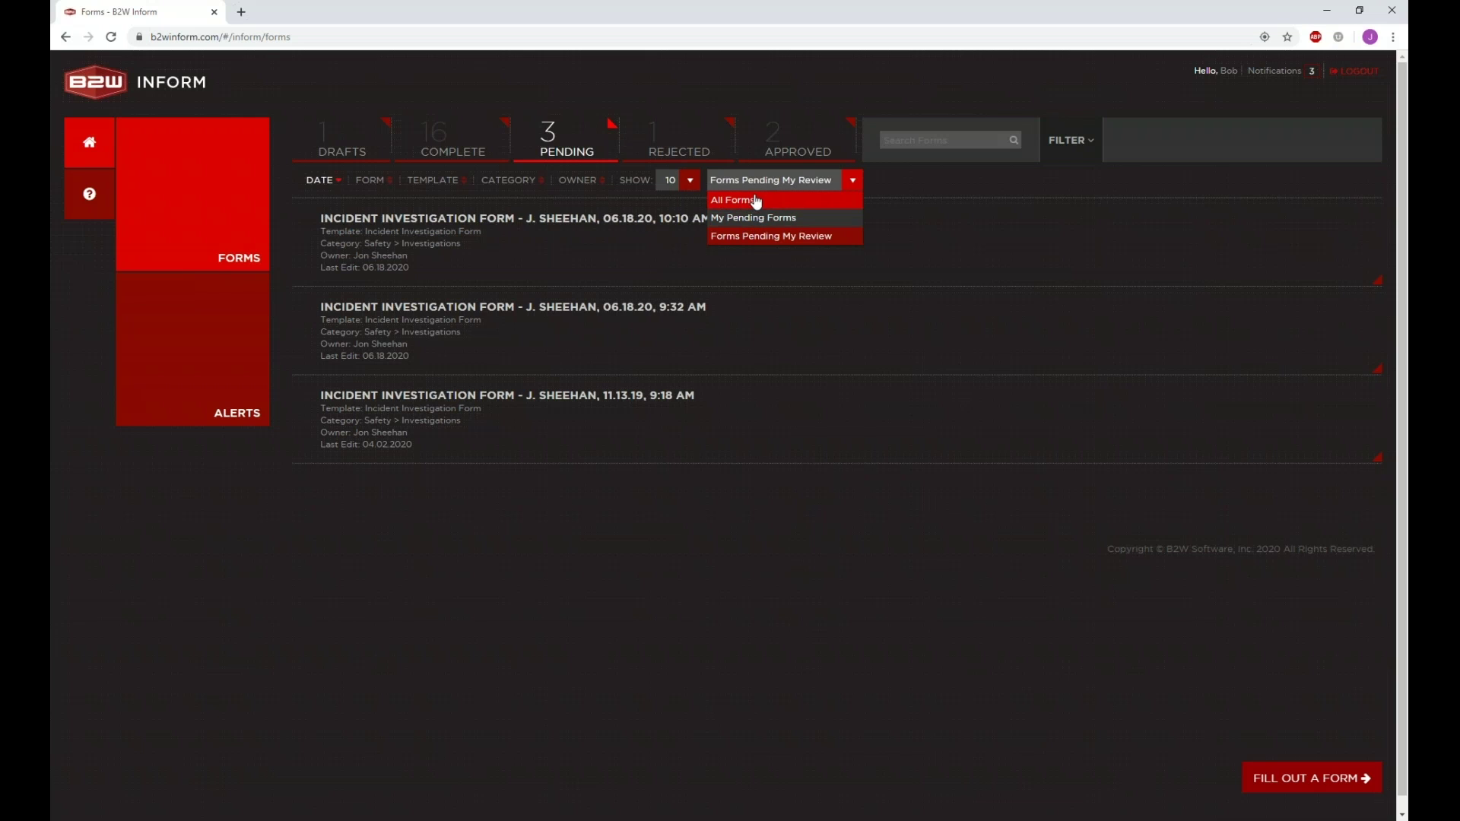
left_click(586, 144)
left_click(757, 181)
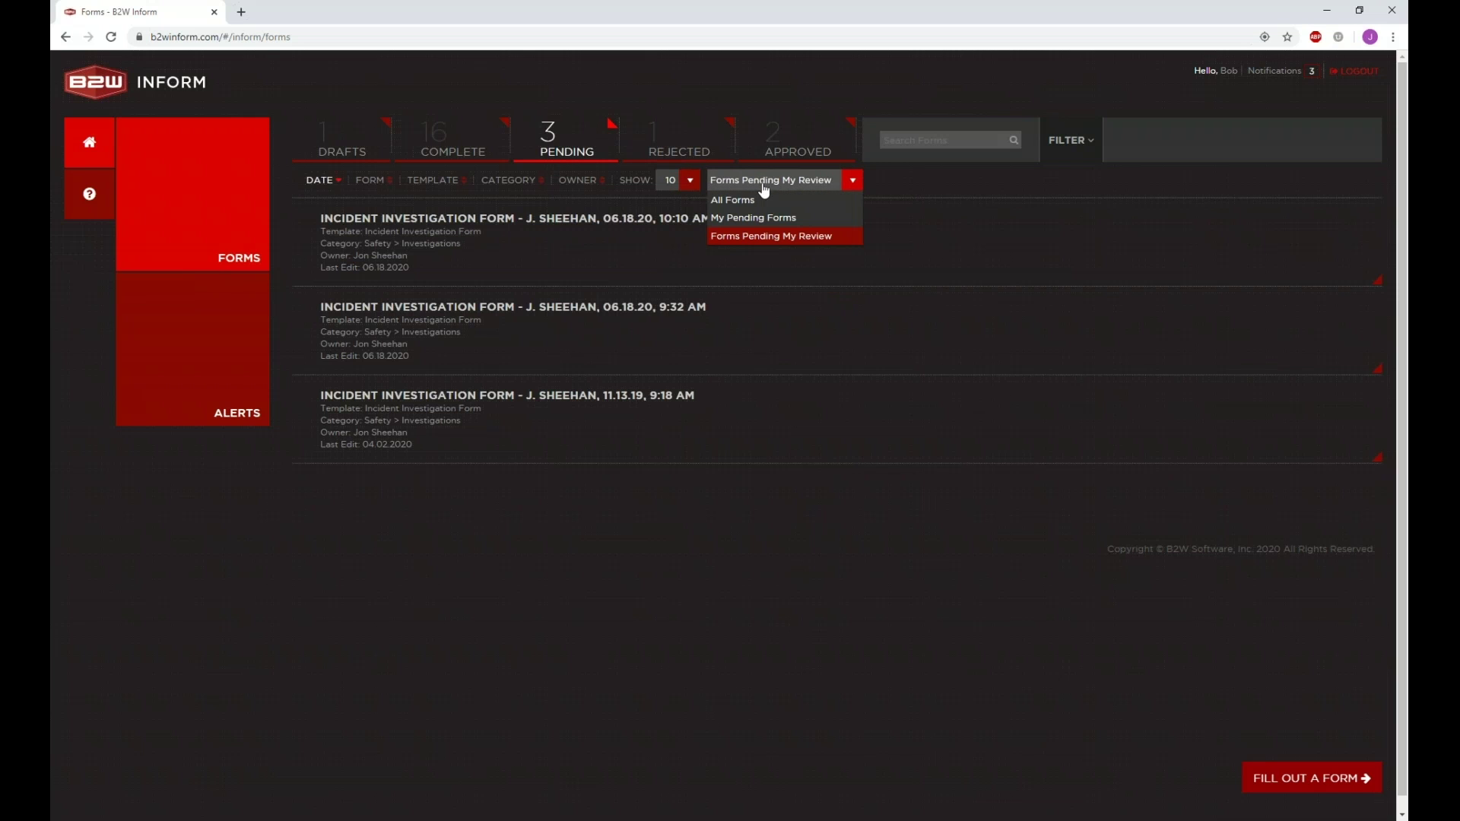
left_click(765, 202)
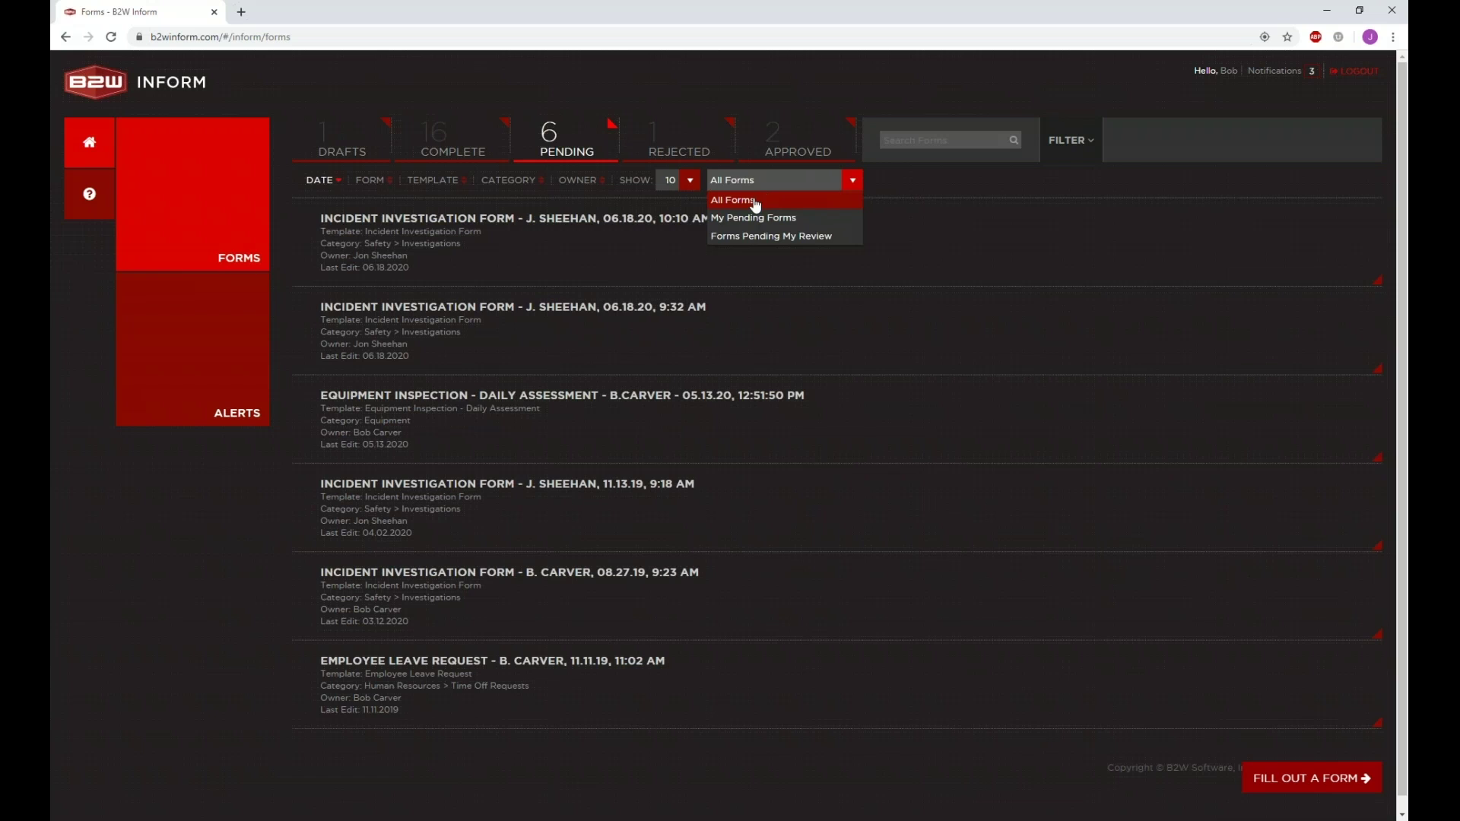
left_click(763, 238)
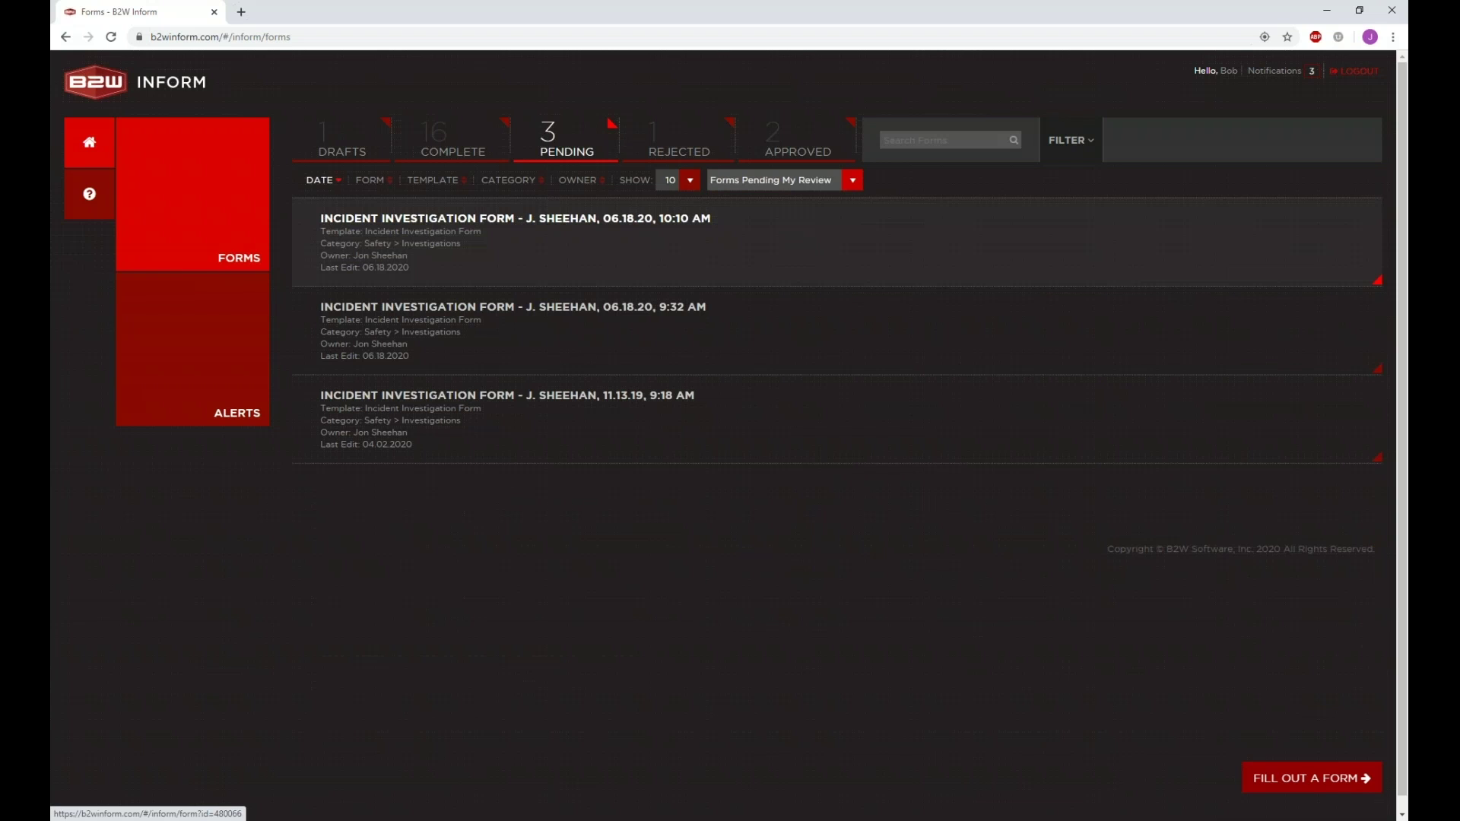
left_click(593, 250)
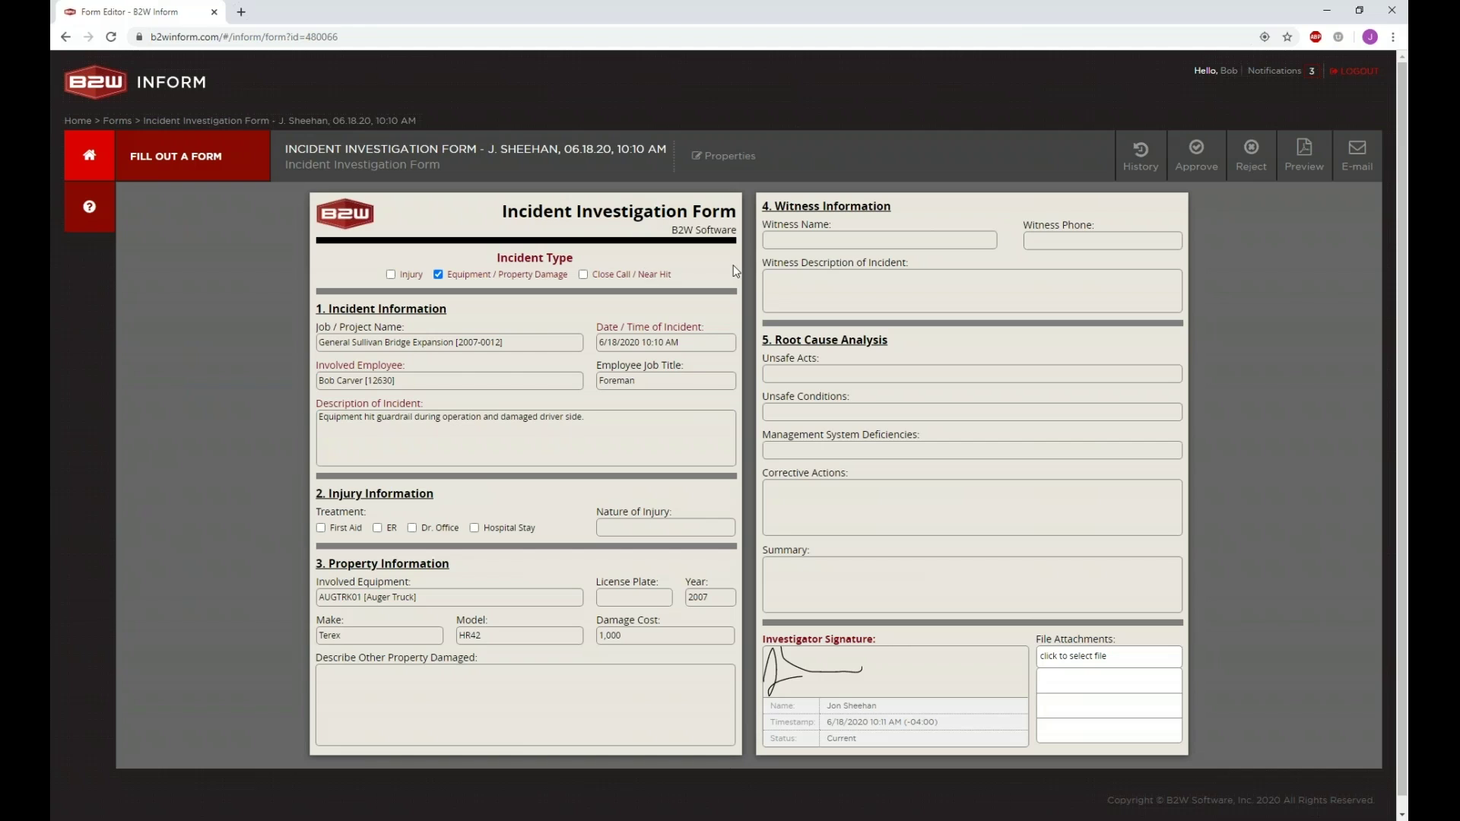
Step: Read the 10:10 AM incident form's submit and recall history, then go back home
left_click(1140, 164)
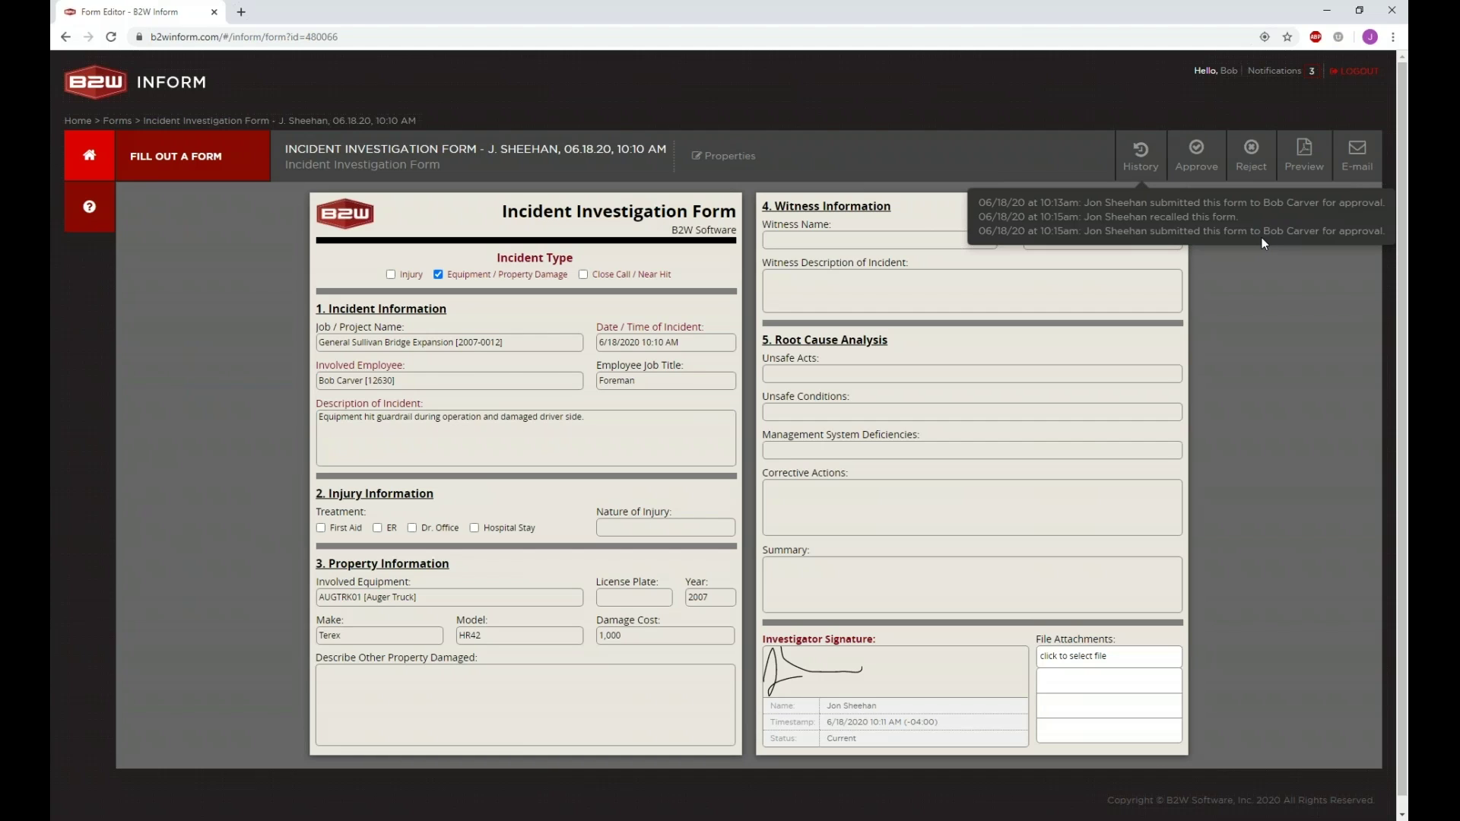
left_click(207, 177)
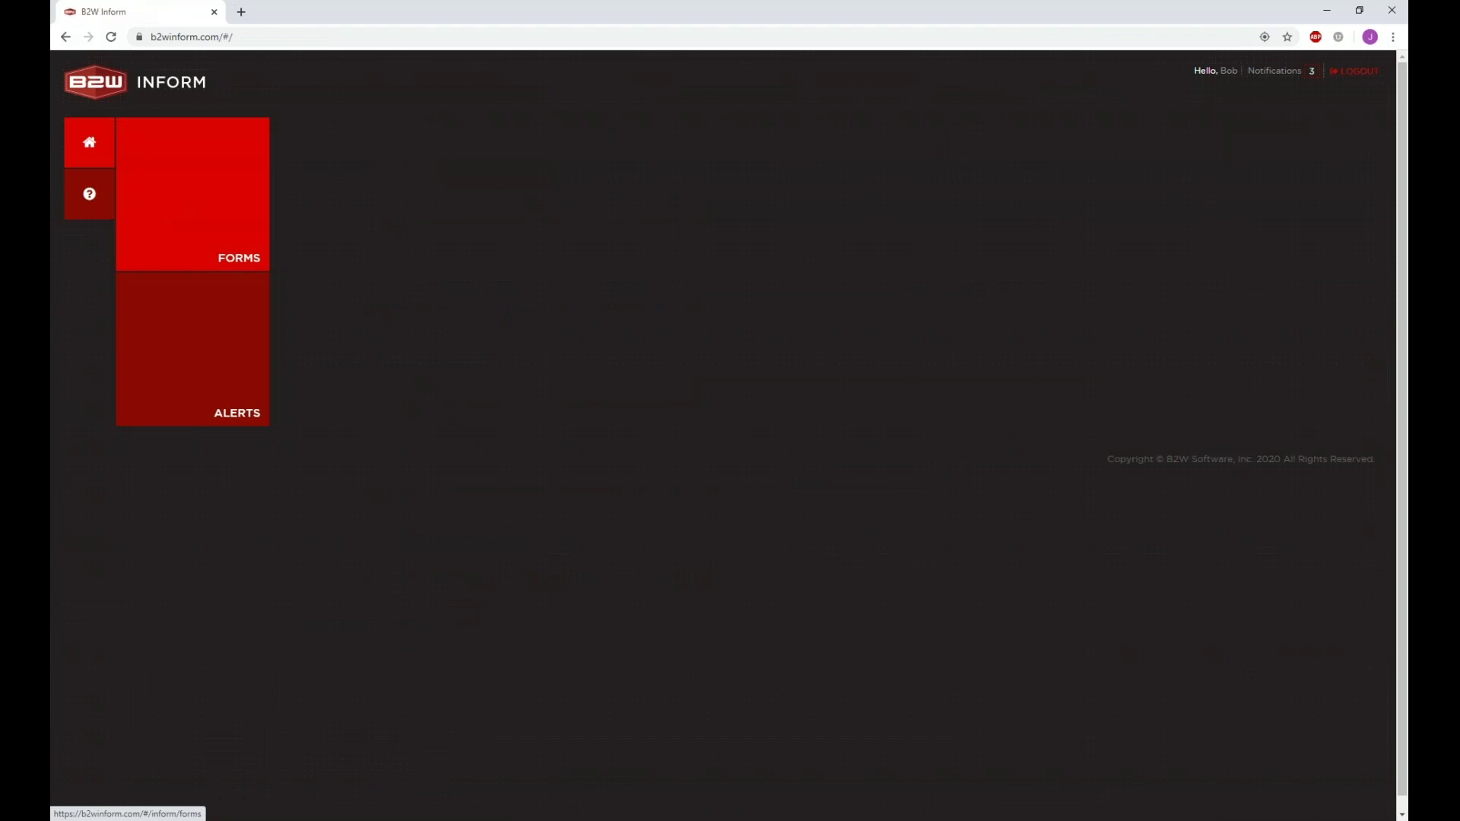
Step: Open both approved Incident Investigation Forms in new tabs and sign in to each
left_click(192, 228)
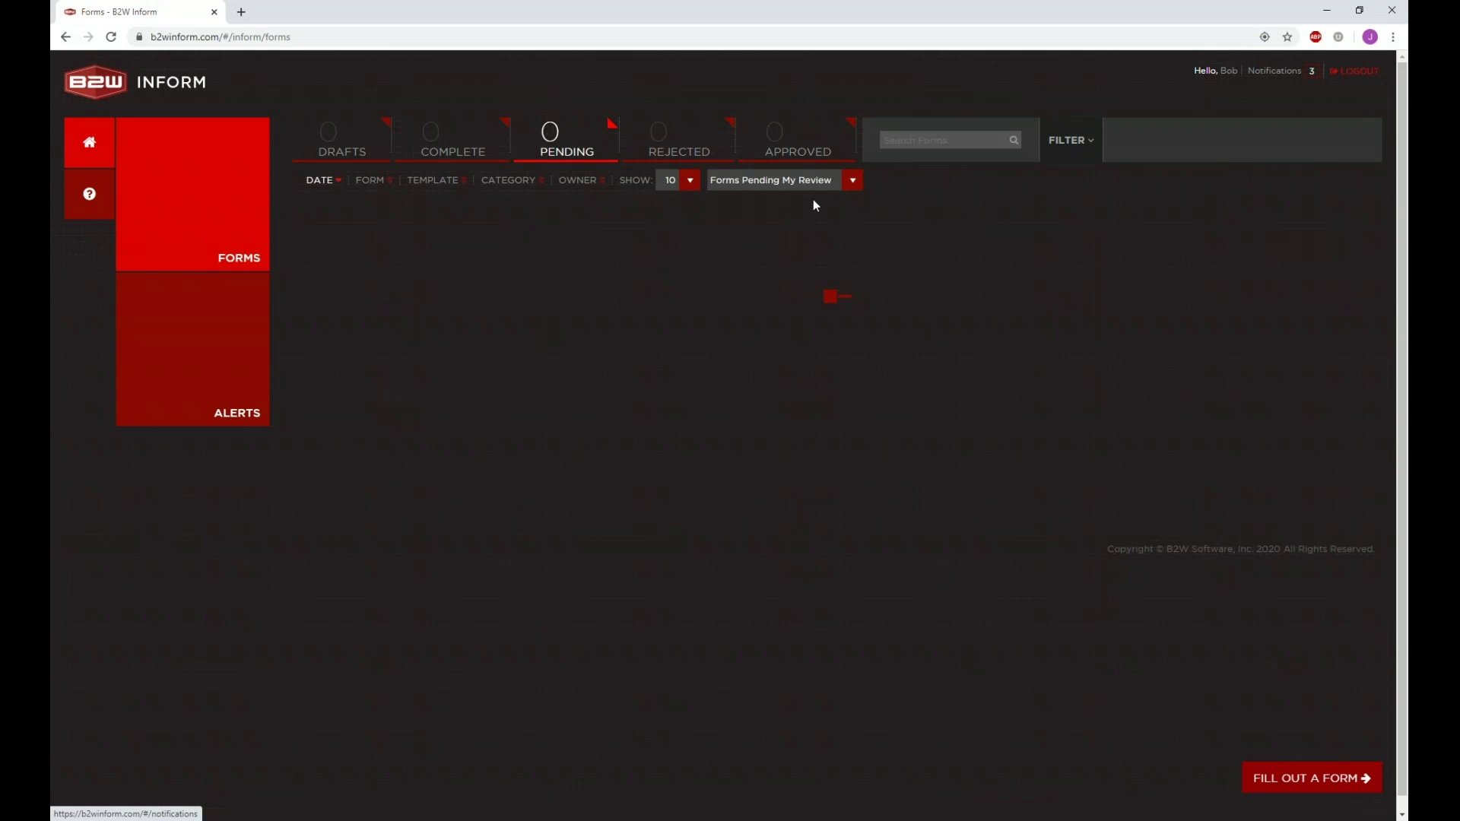
left_click(795, 156)
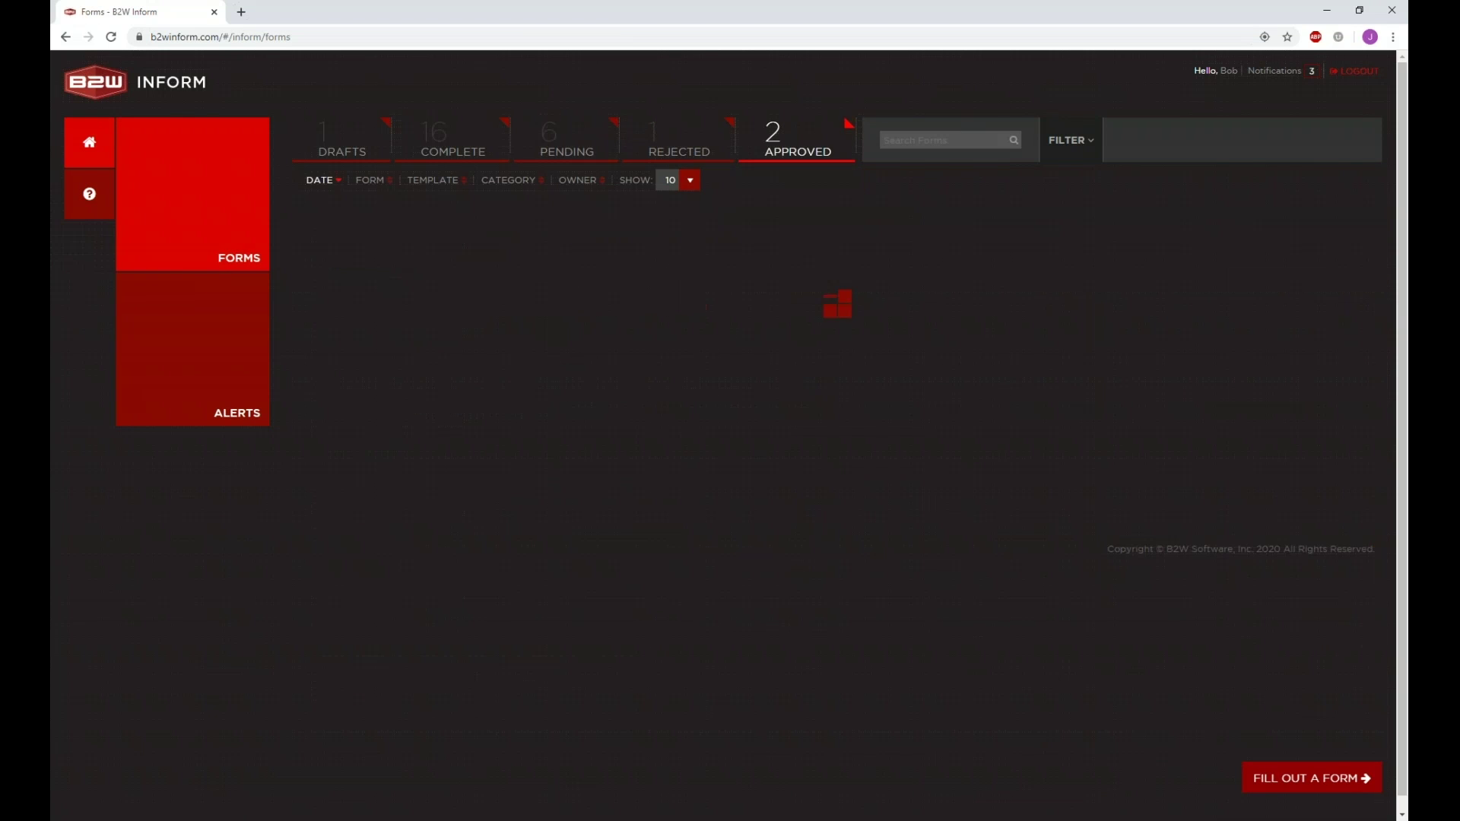
middle_click(655, 251)
middle_click(629, 310)
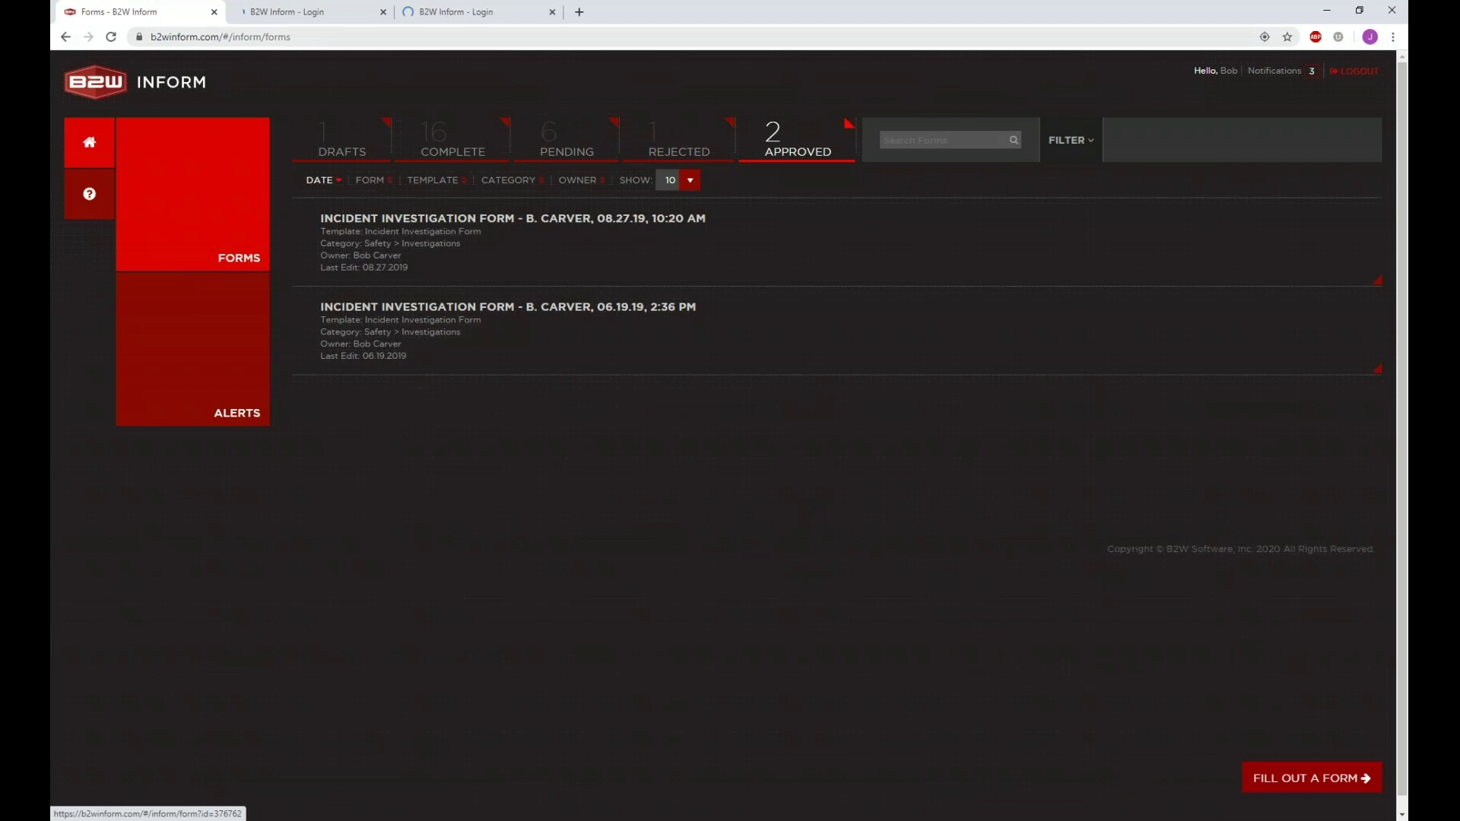
left_click(320, 12)
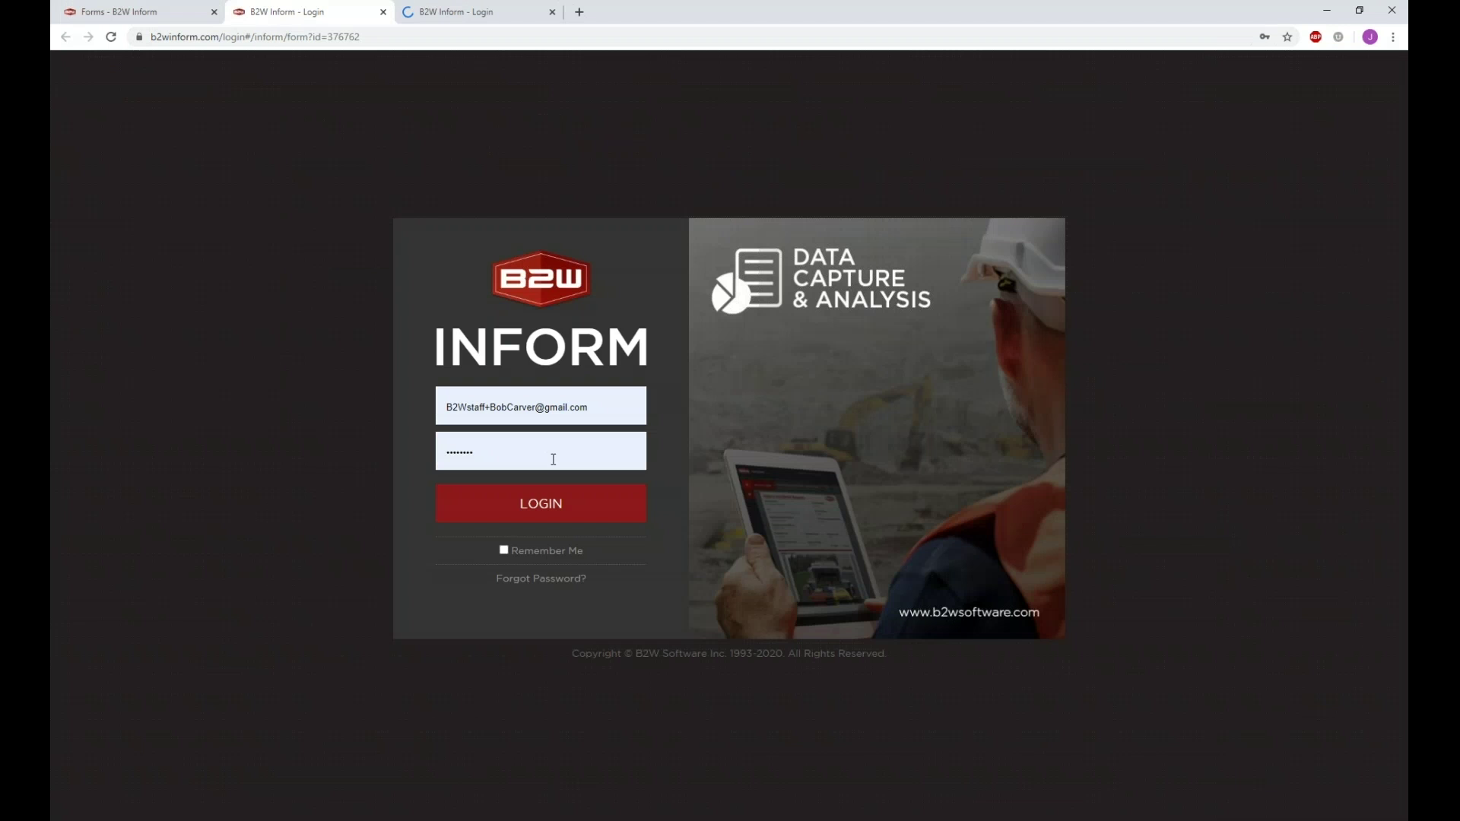
left_click(560, 502)
left_click(471, 12)
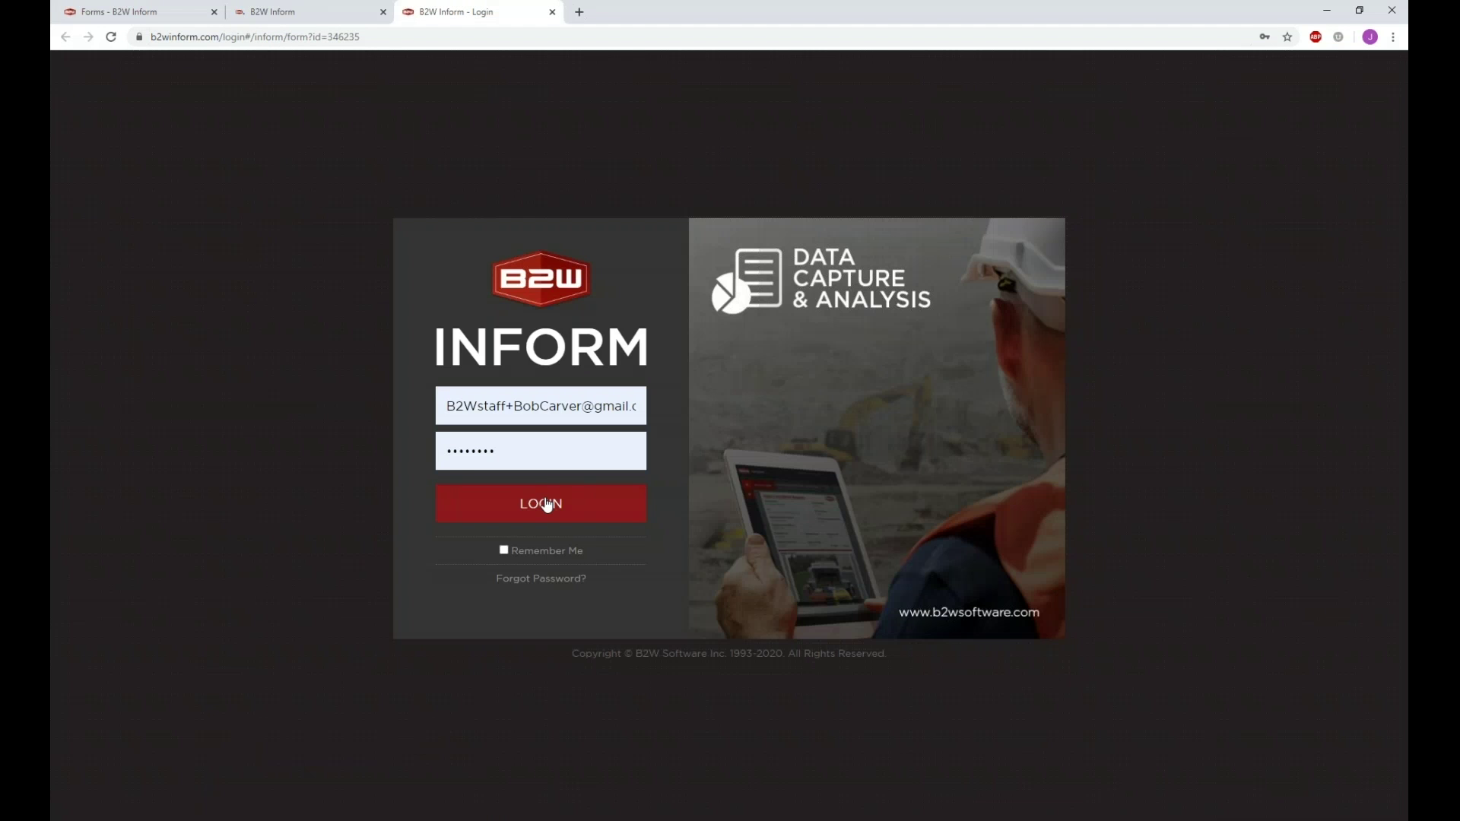
left_click(548, 504)
Step: Review the approval history and approver comments of both approved incident forms
left_click(319, 11)
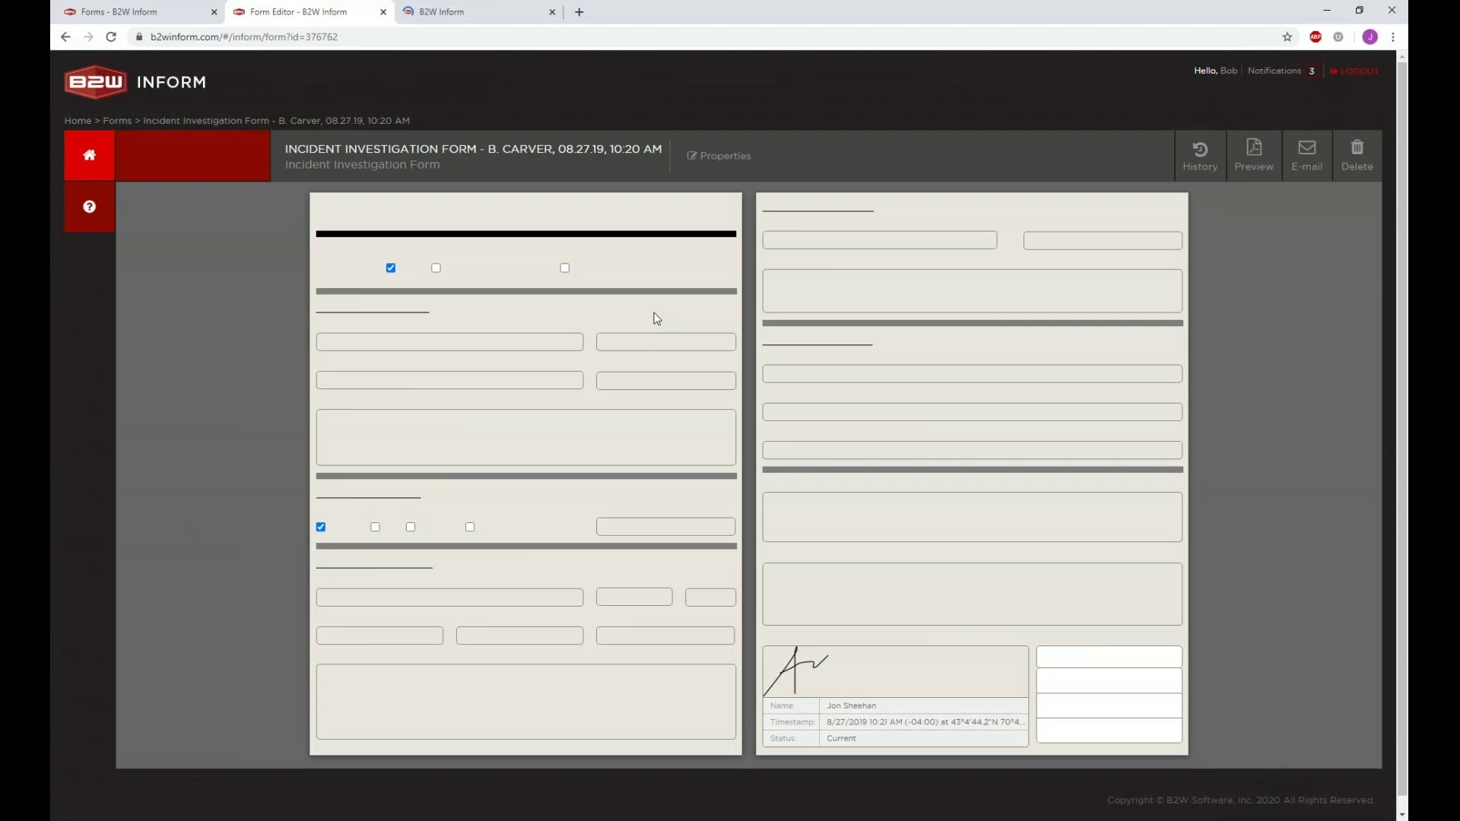
left_click(1200, 160)
left_click(1246, 245)
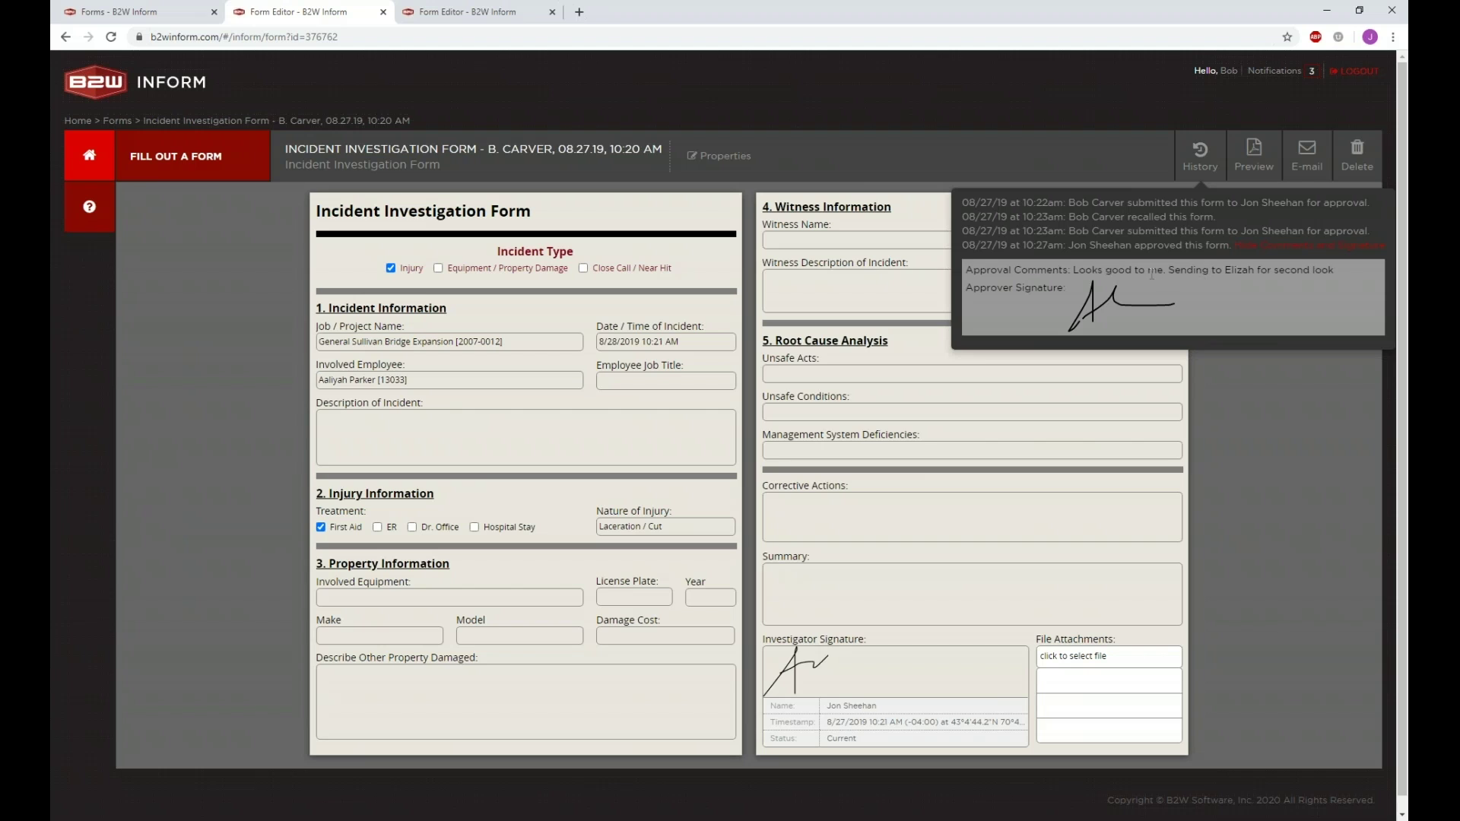
left_click(1293, 246)
left_click(1293, 246)
left_click(516, 22)
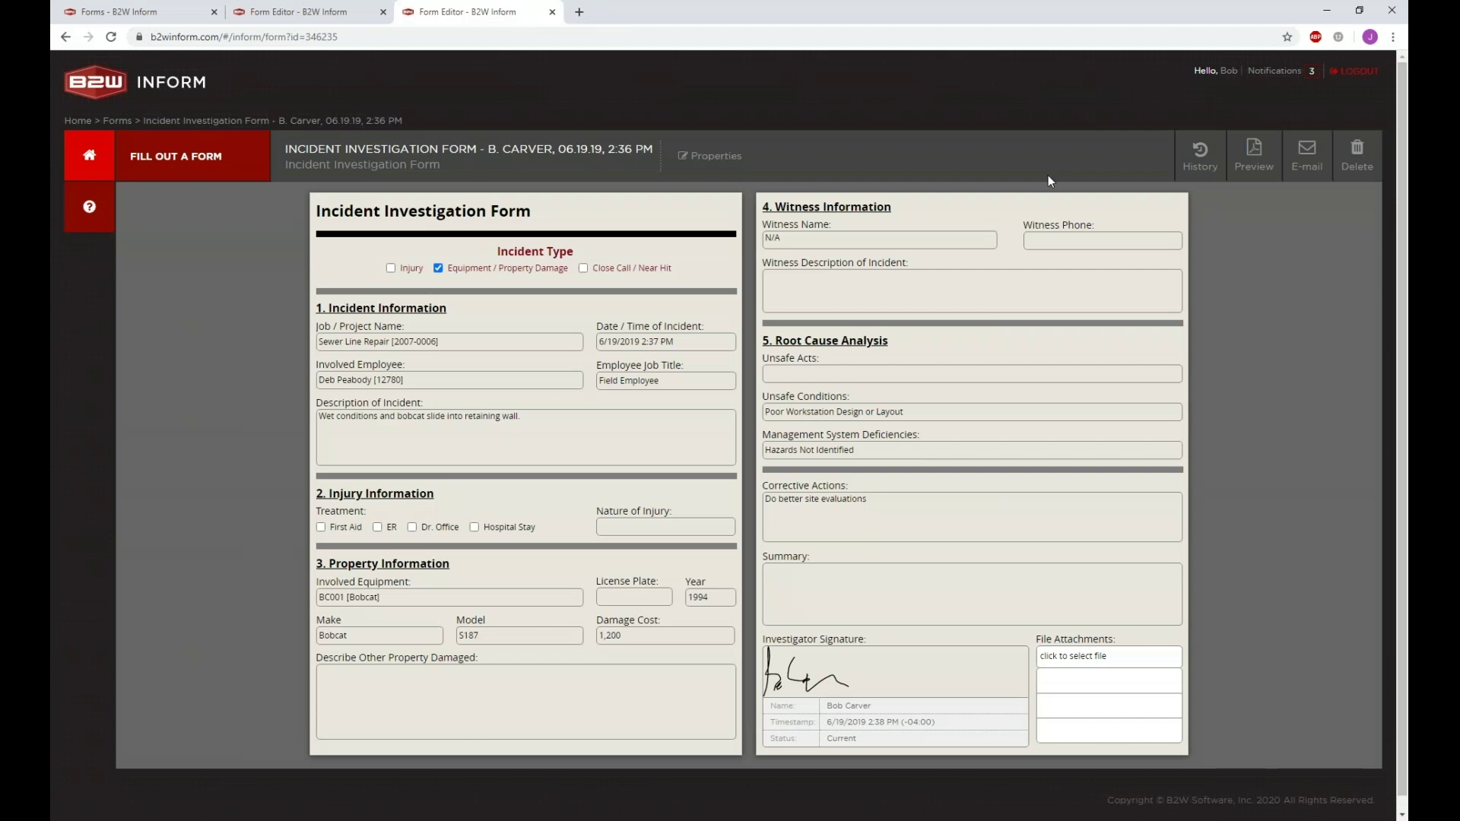
left_click(1198, 158)
Step: Close the two extra form tabs and return to the forms list
left_click(137, 12)
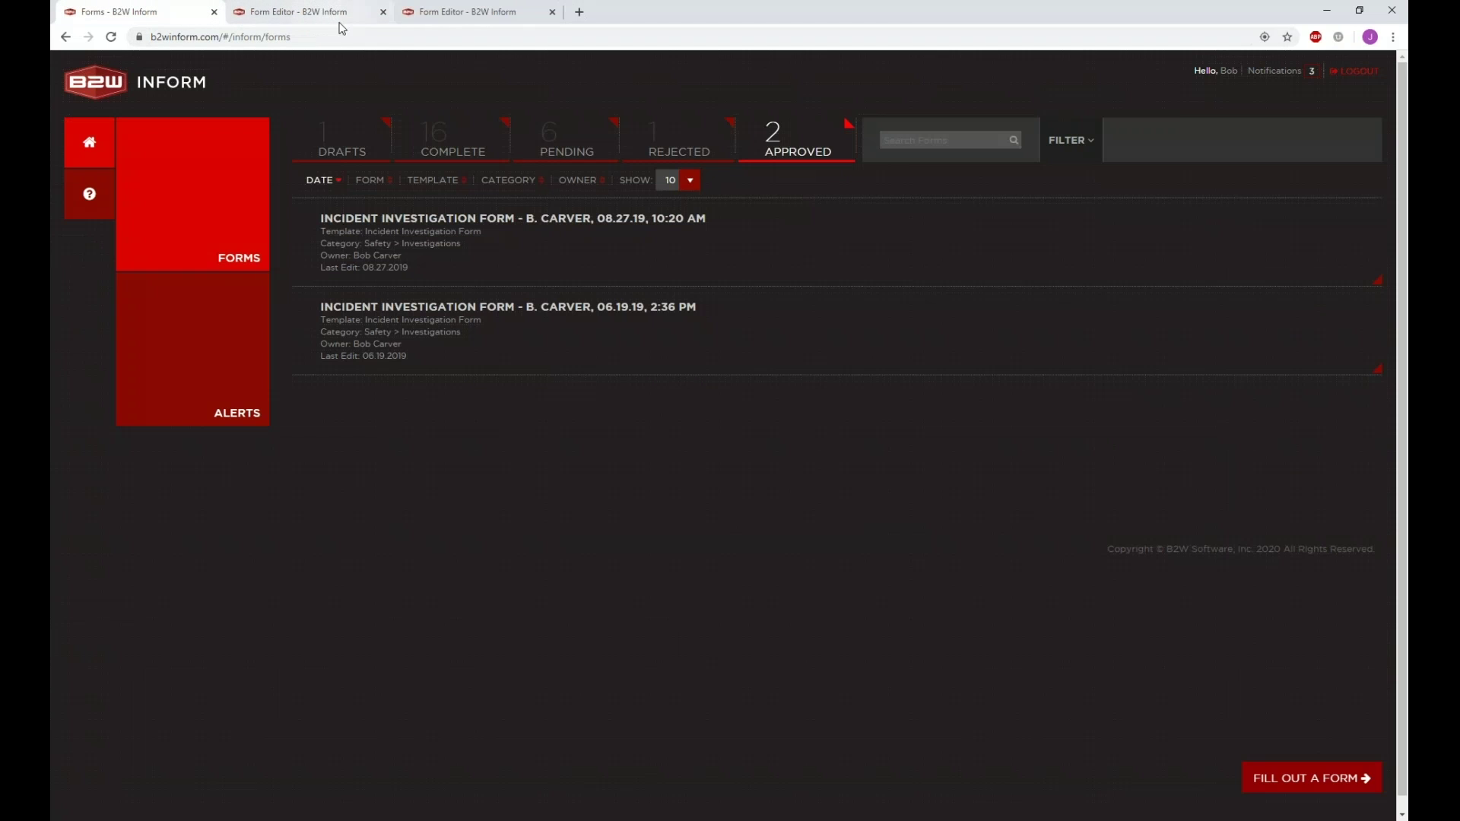
left_click(383, 12)
left_click(382, 13)
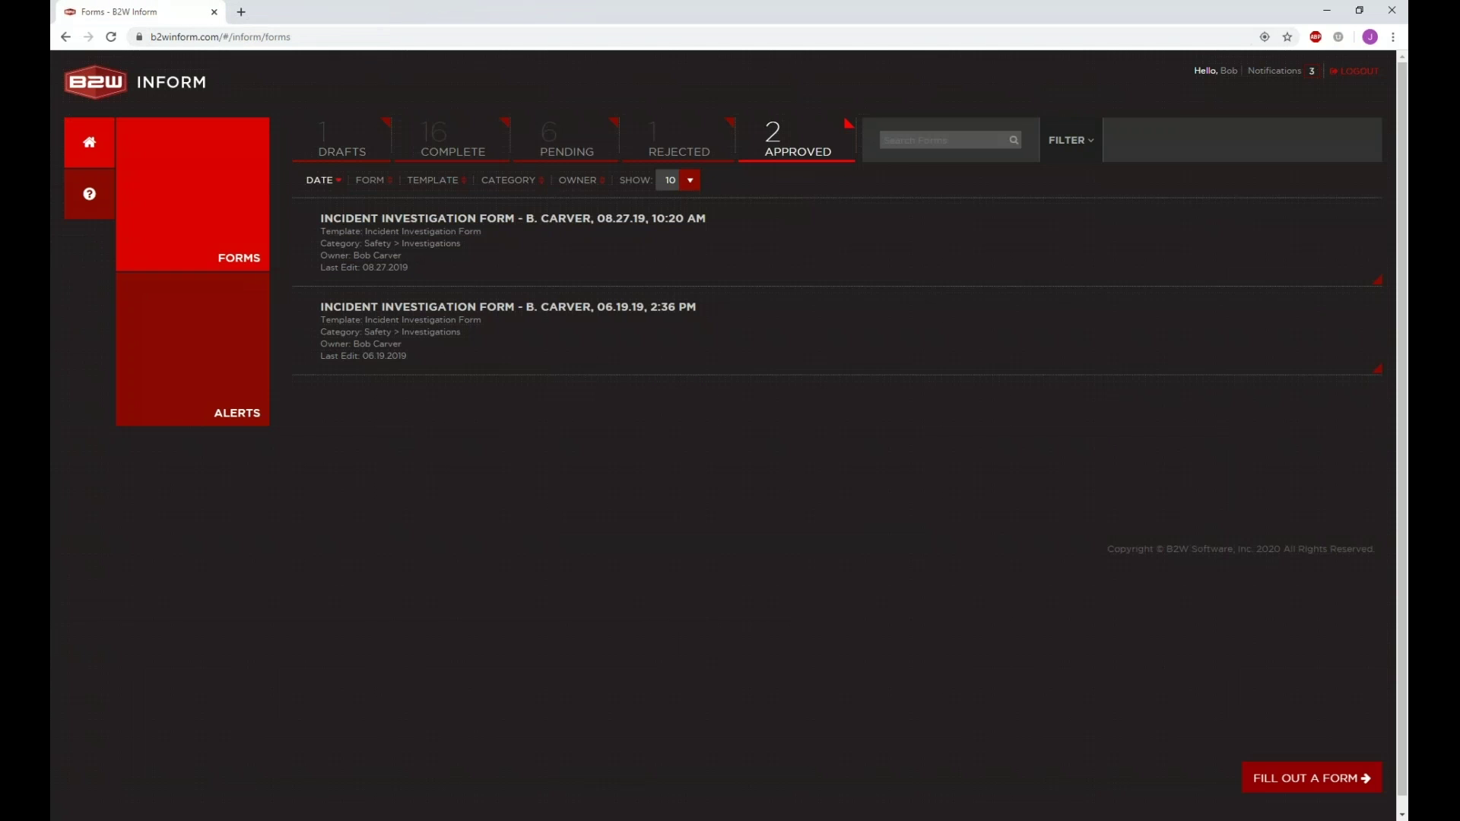
left_click(536, 149)
Step: Open the first pending incident form and briefly check its approval history
left_click(427, 221)
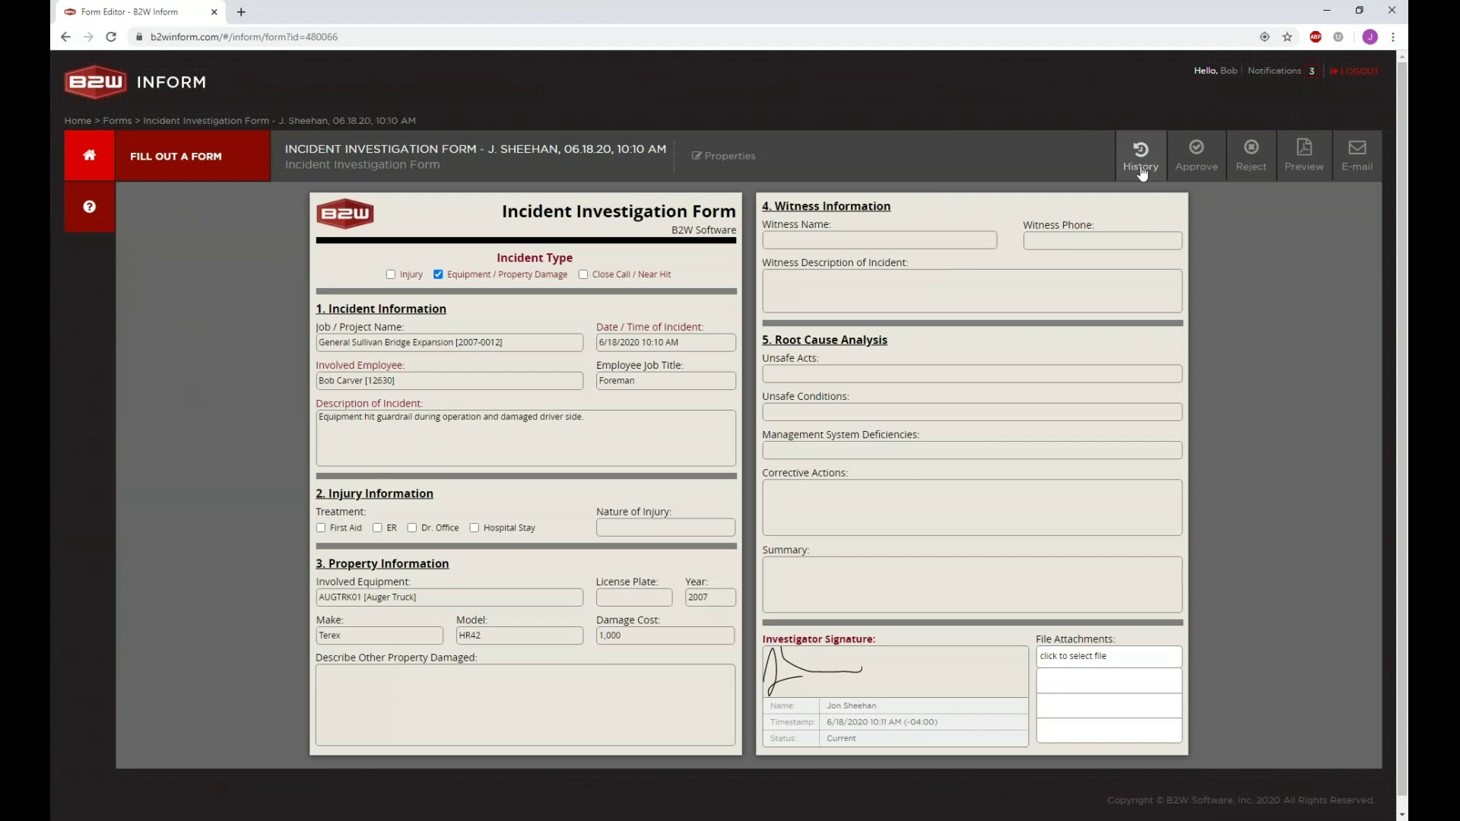
left_click(1143, 171)
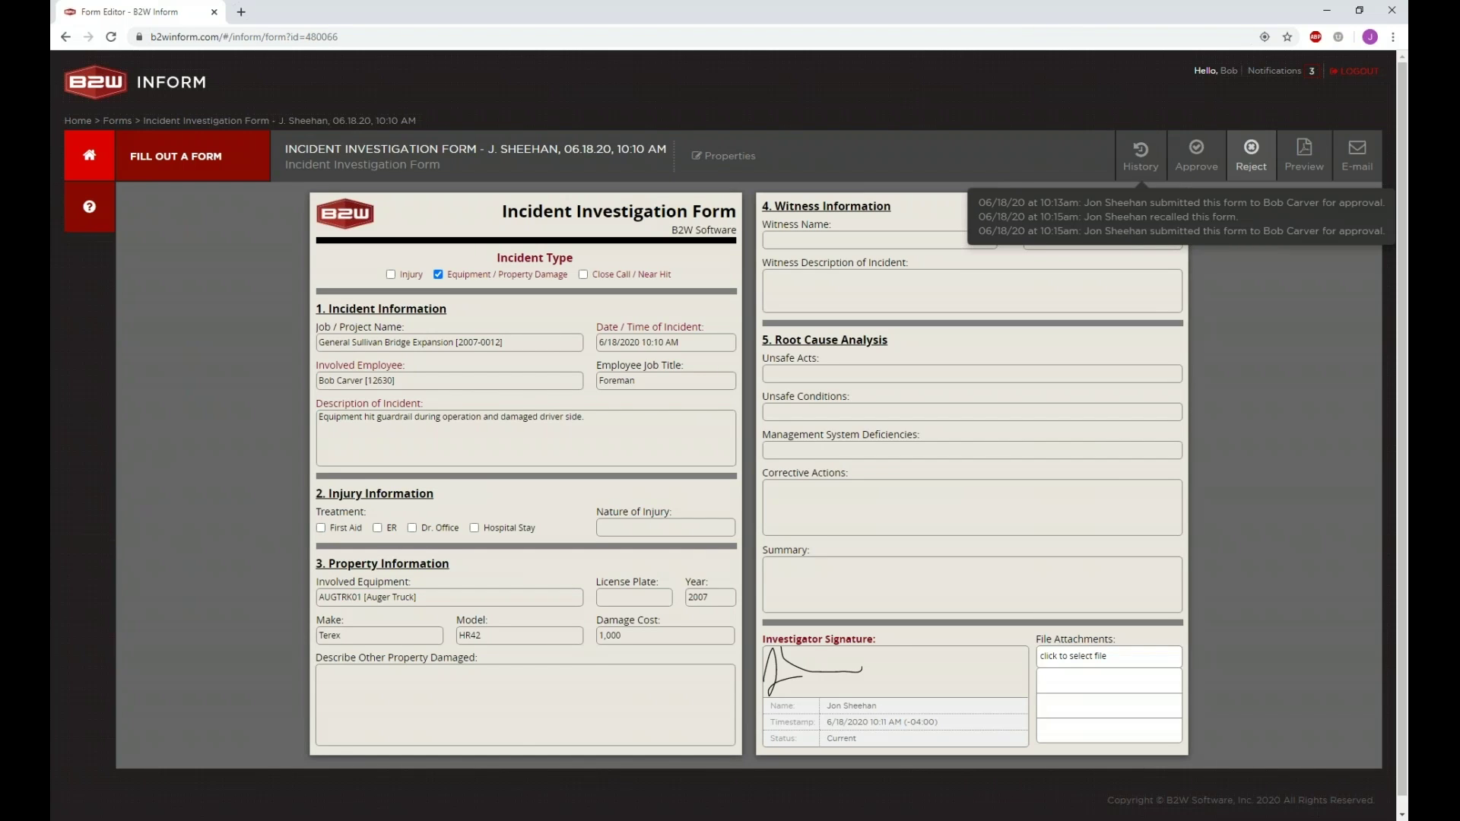
left_click(1141, 159)
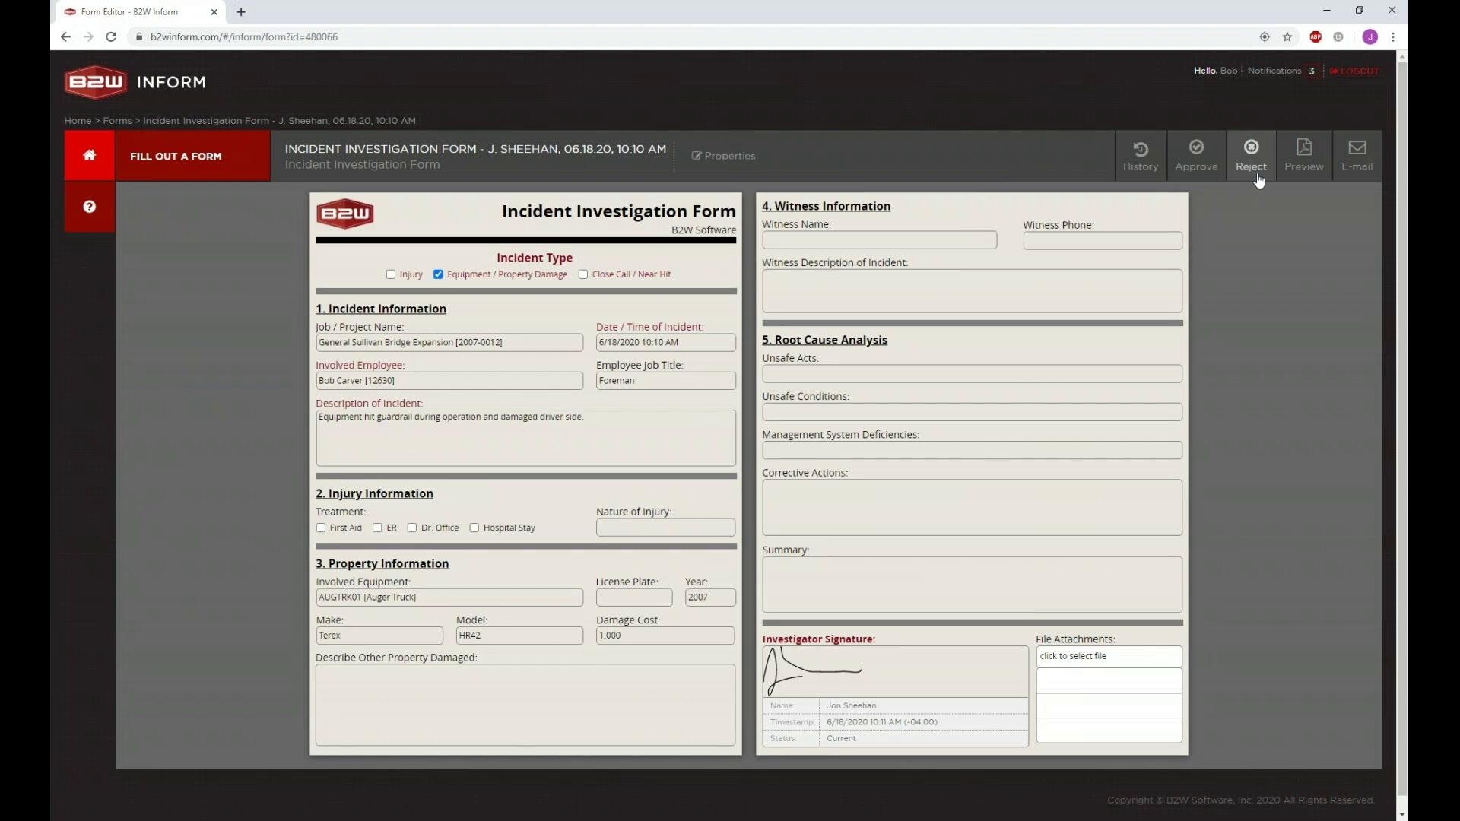
Step: Draft a signed rejection 'Need more details. Please fill out additional information and resubmit', then cancel it
left_click(1253, 161)
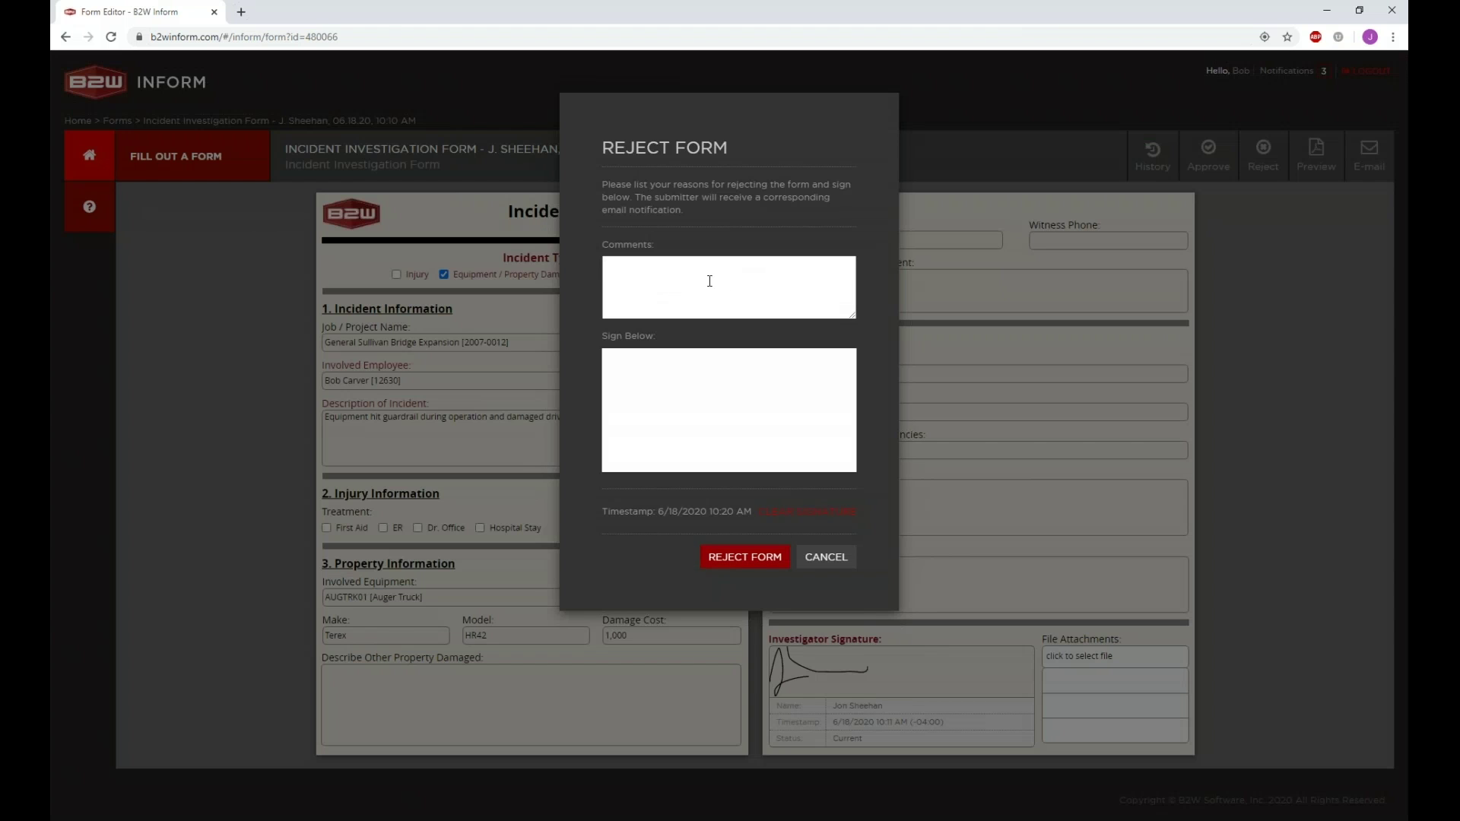
left_click(714, 283)
type("Ne")
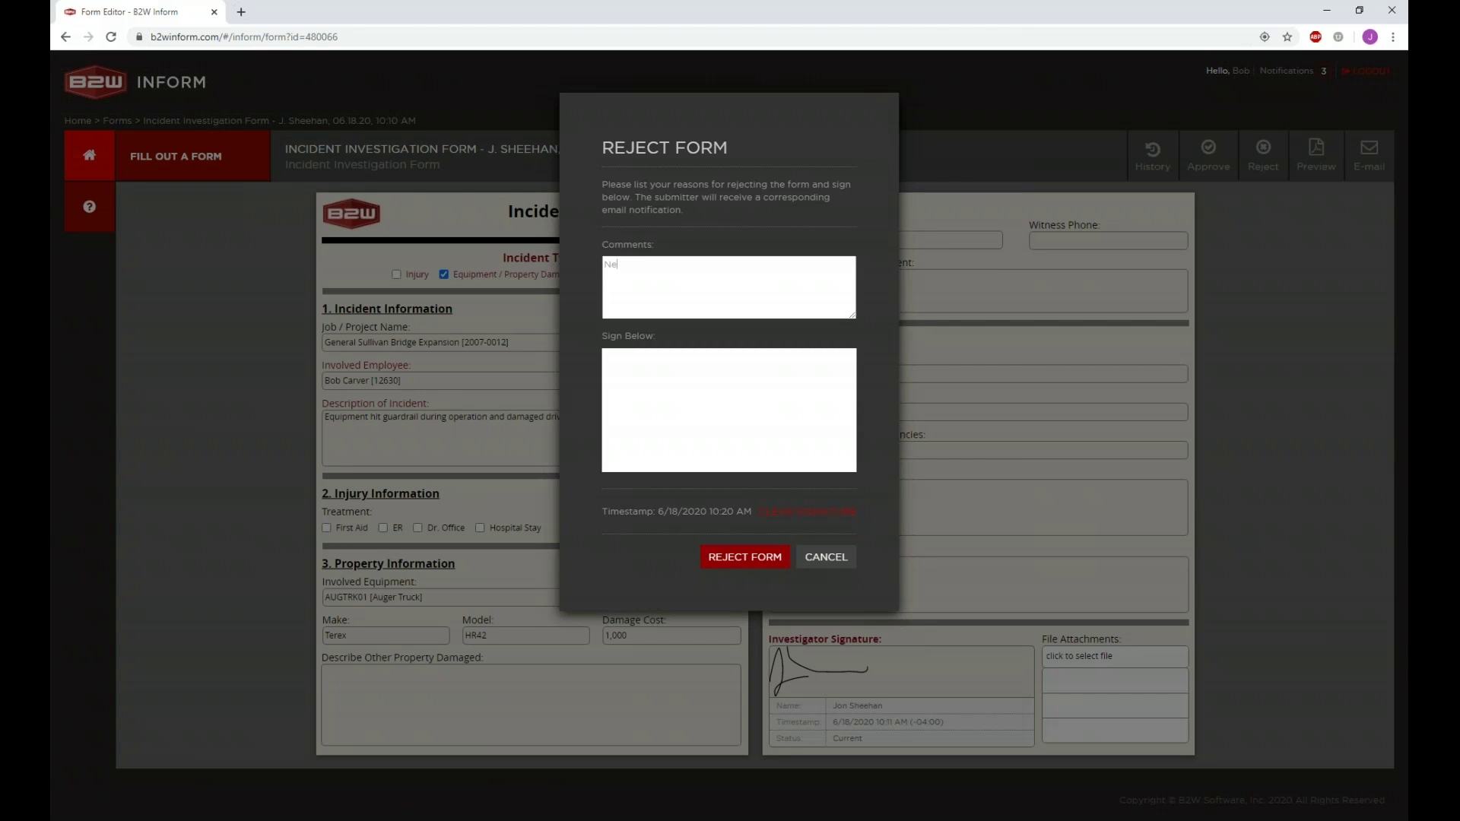
type("ed more details. Please fill out addtional information and resubmitt")
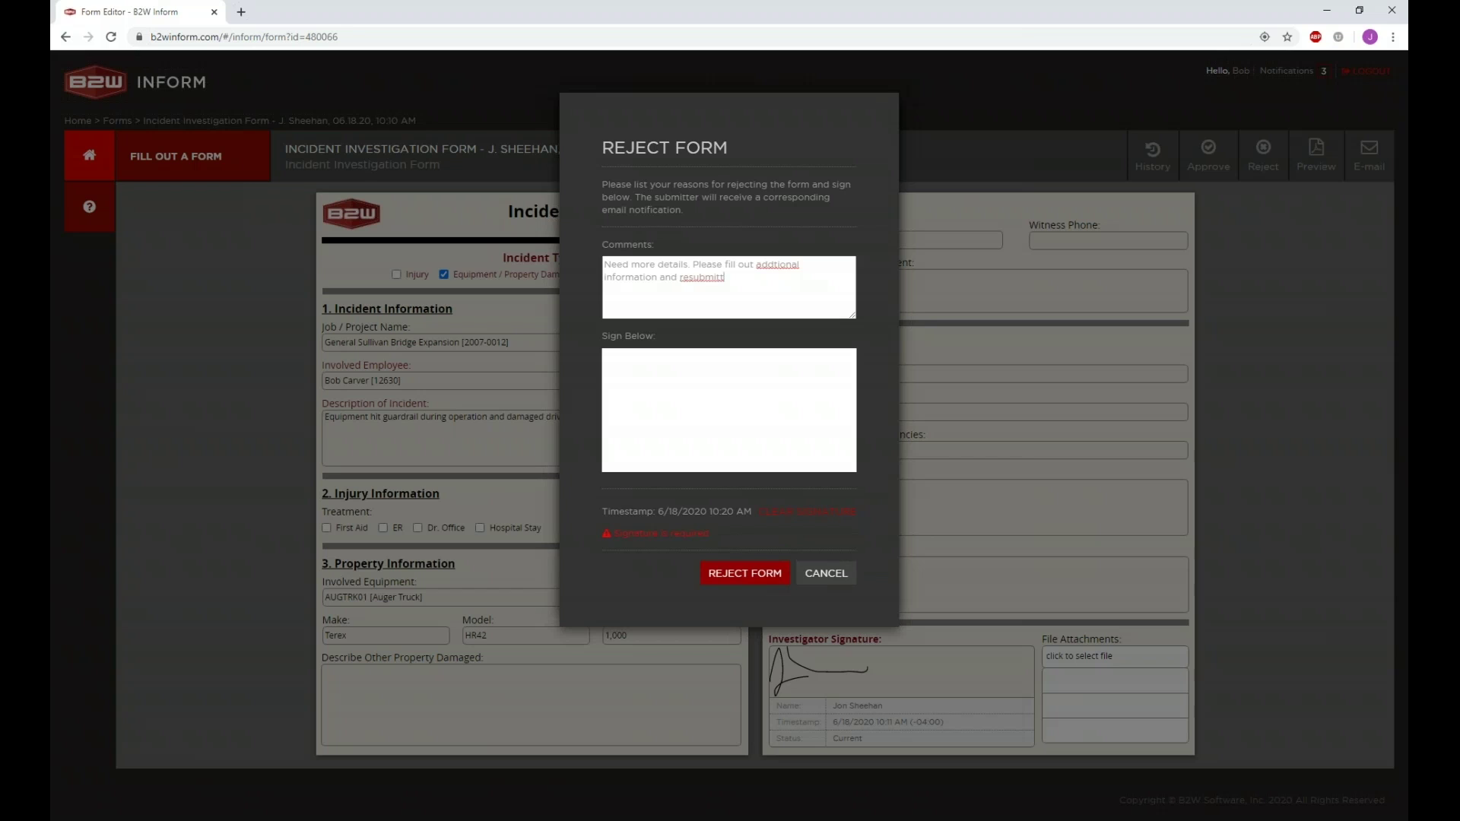
double_click(773, 266)
right_click(776, 269)
left_click(783, 279)
right_click(711, 277)
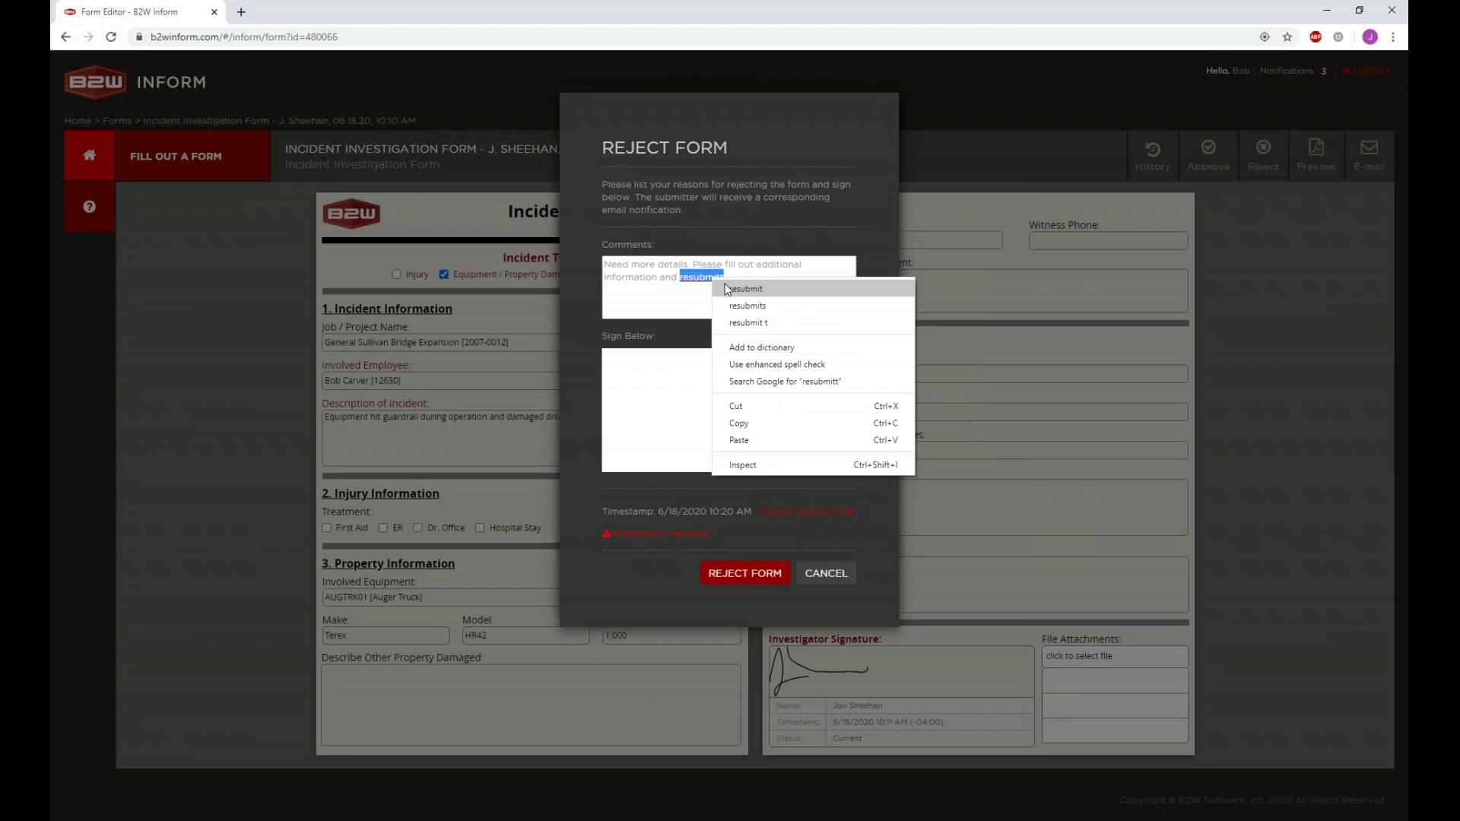
left_click(727, 290)
mouse_move(672, 447)
left_mouse_down()
mouse_move(704, 381)
mouse_move(708, 431)
mouse_move(830, 407)
left_mouse_up()
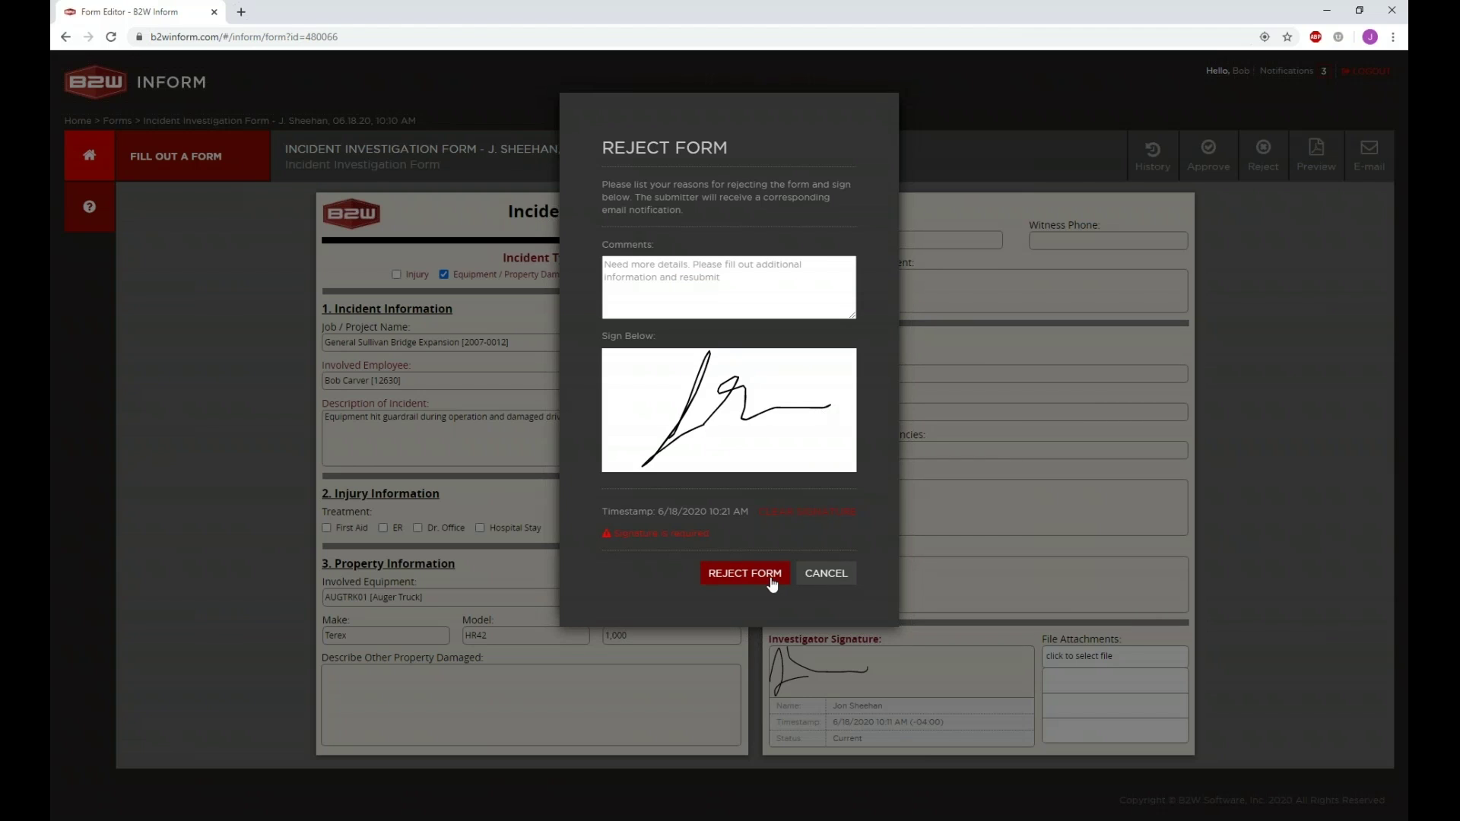
left_click(828, 576)
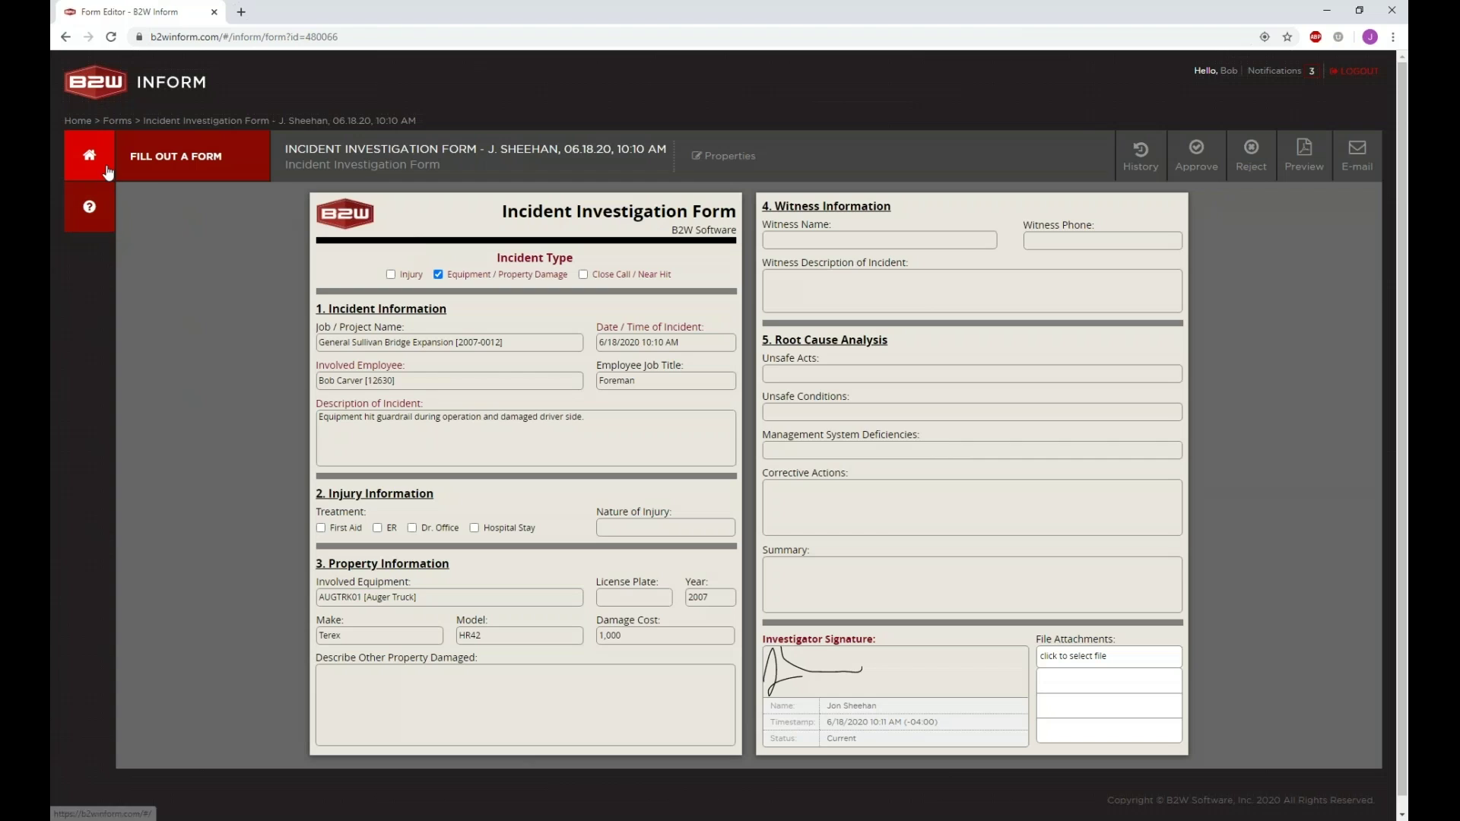
Step: Open the form from the Rejected list and read its Form Rejected notice before dismissing it
left_click(106, 172)
left_click(161, 220)
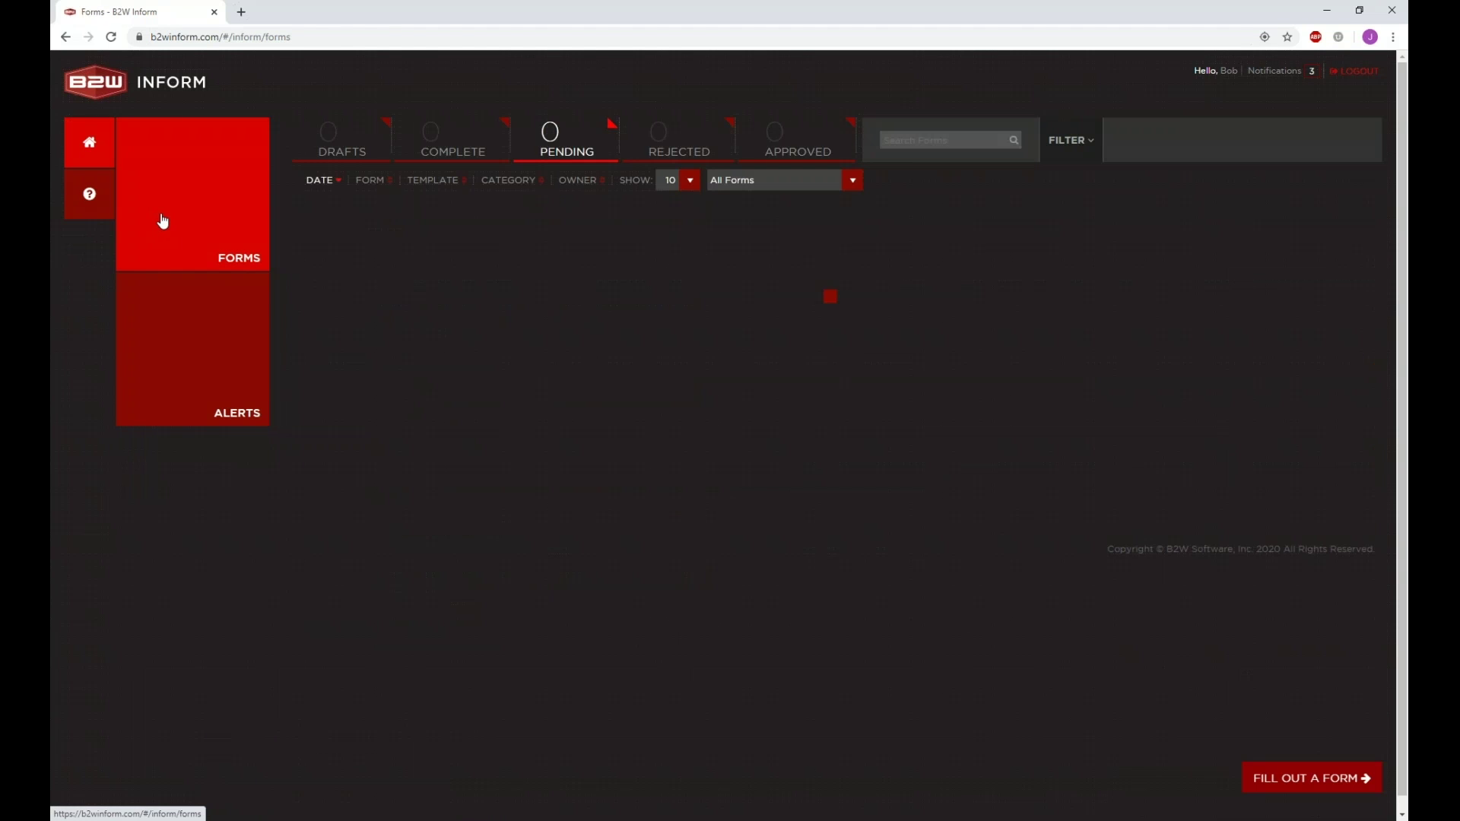
left_click(652, 132)
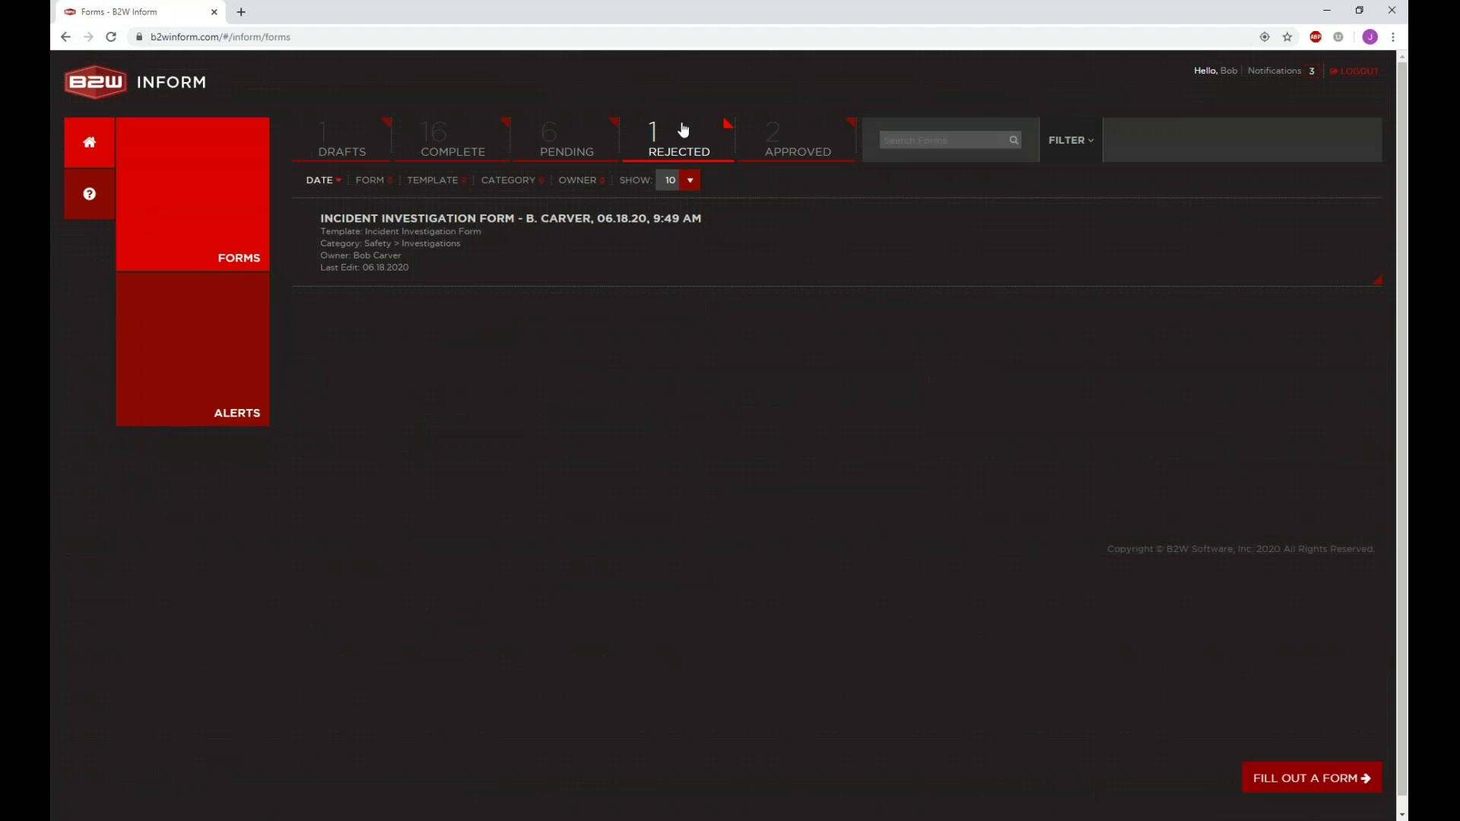
left_click(476, 231)
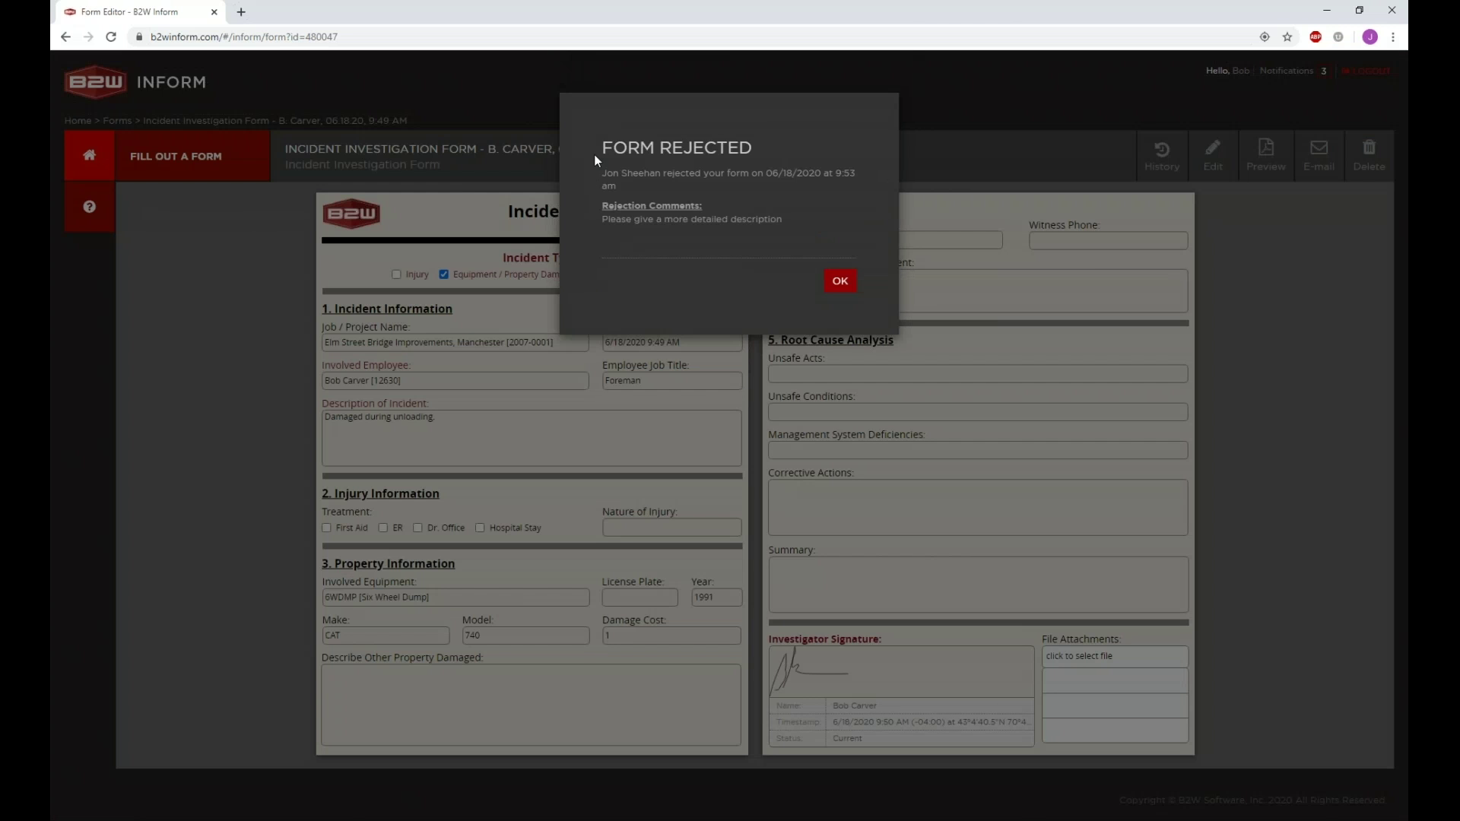
left_click_drag(595, 154, 765, 153)
left_click(765, 152)
left_click_drag(604, 172, 784, 220)
left_click(622, 218)
left_click(783, 220)
left_click(840, 282)
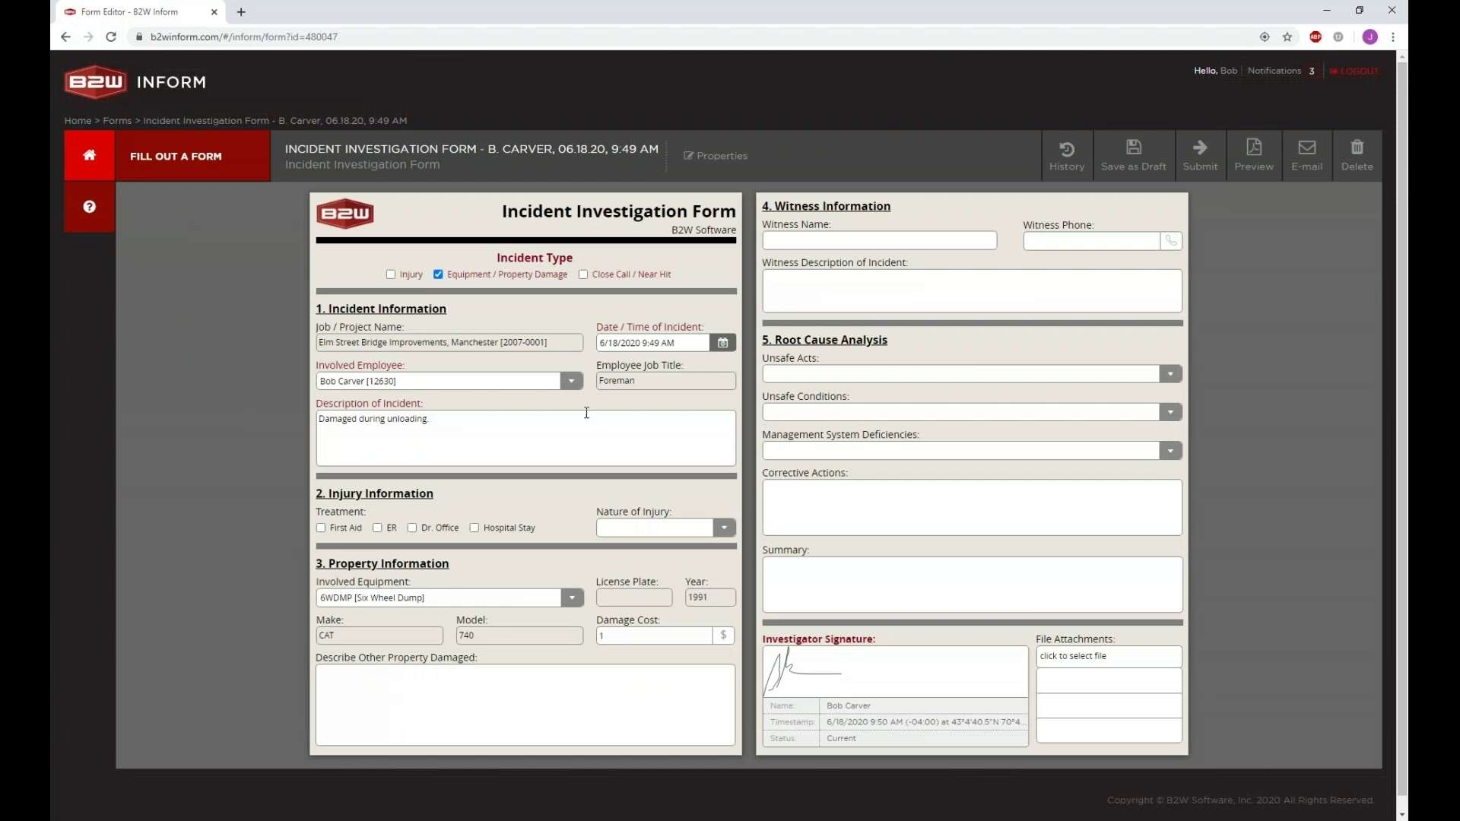
Step: Return home and show the forms awaiting approval
type("fef")
left_click(108, 165)
left_click(215, 212)
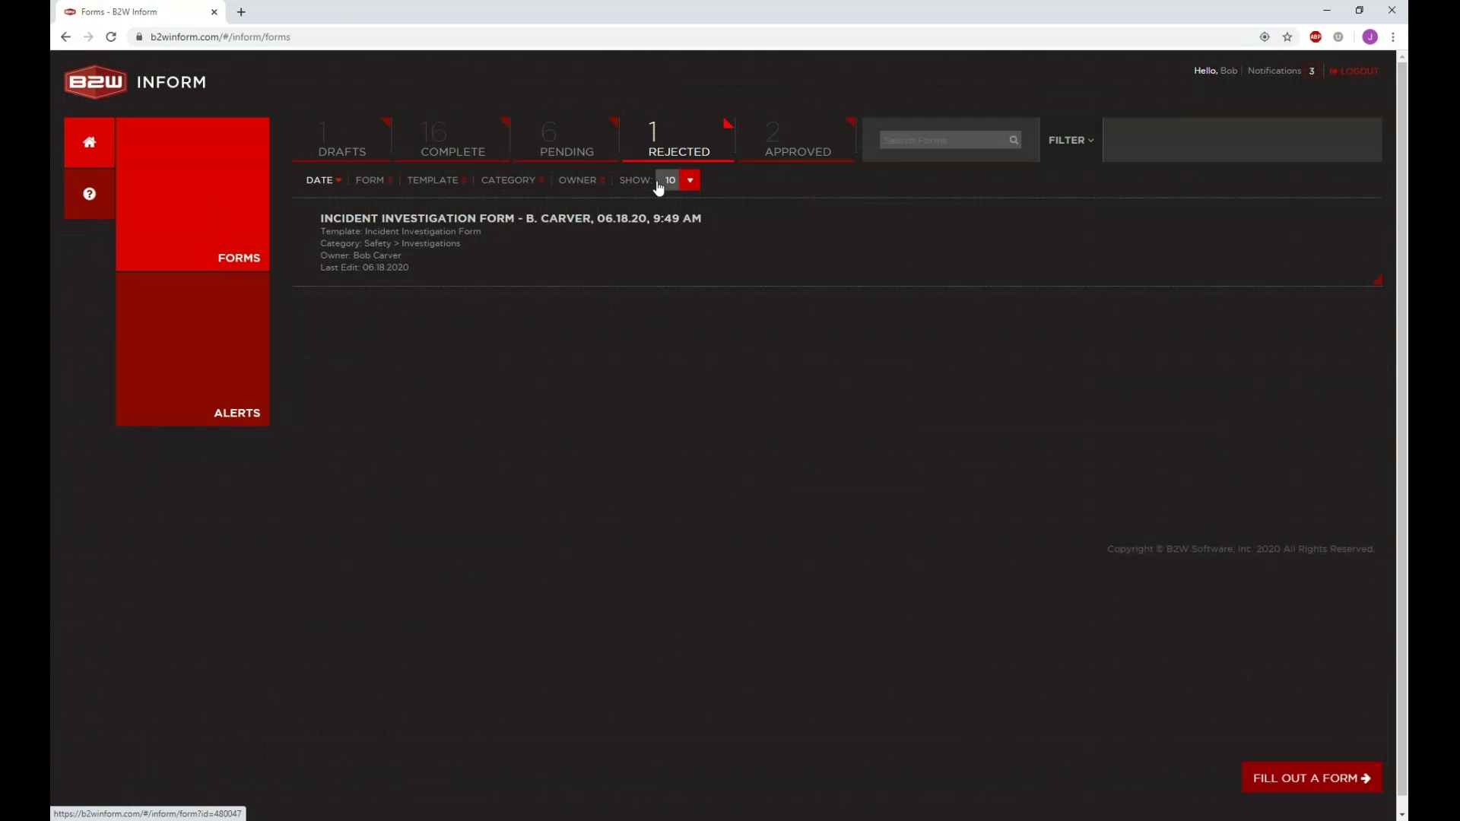
left_click(587, 156)
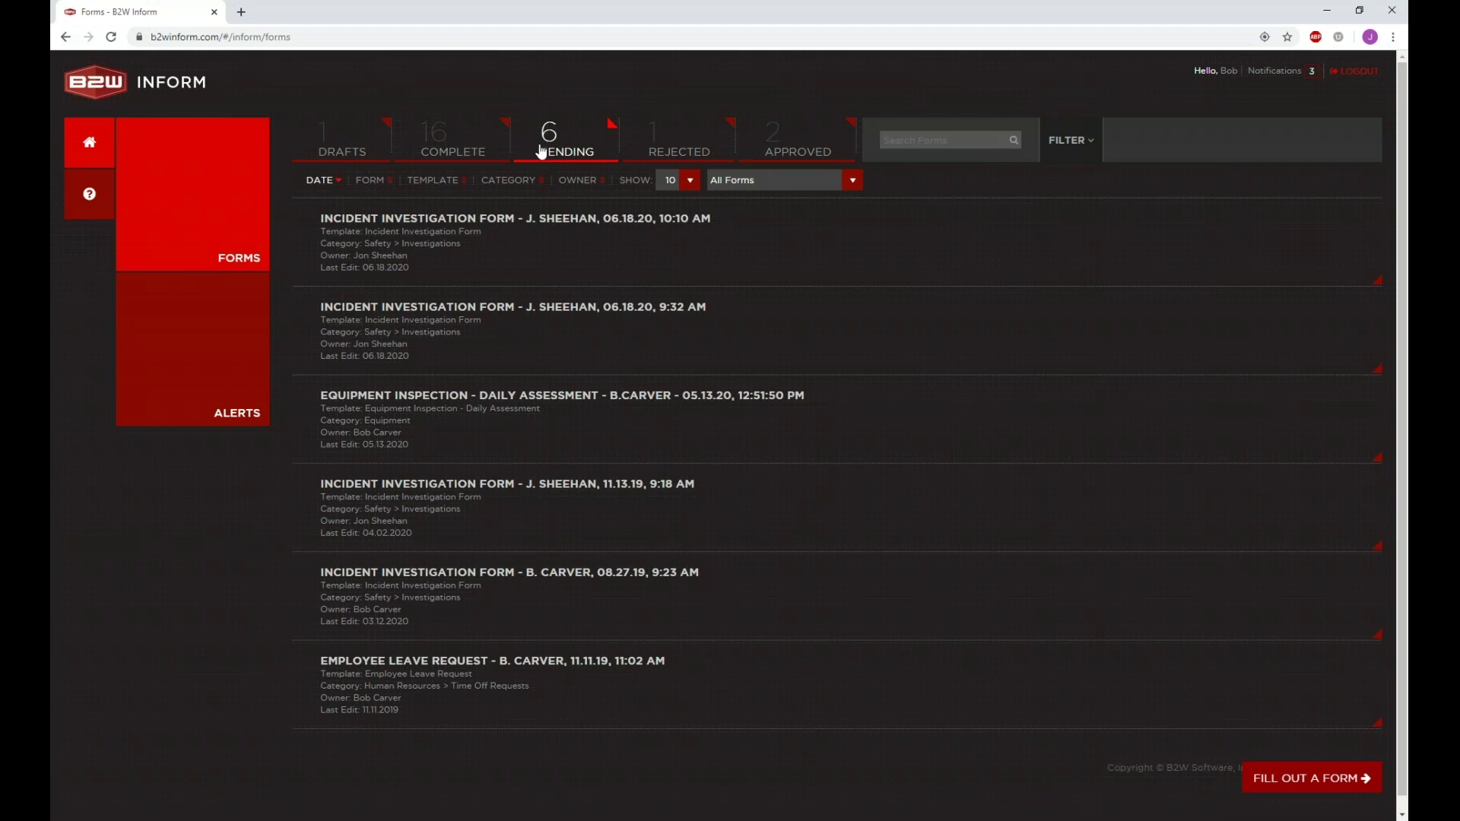
Step: Open the 06.18.20, 10:10 AM Incident Investigation Form and bring up its Approve Form dialog
left_click(515, 228)
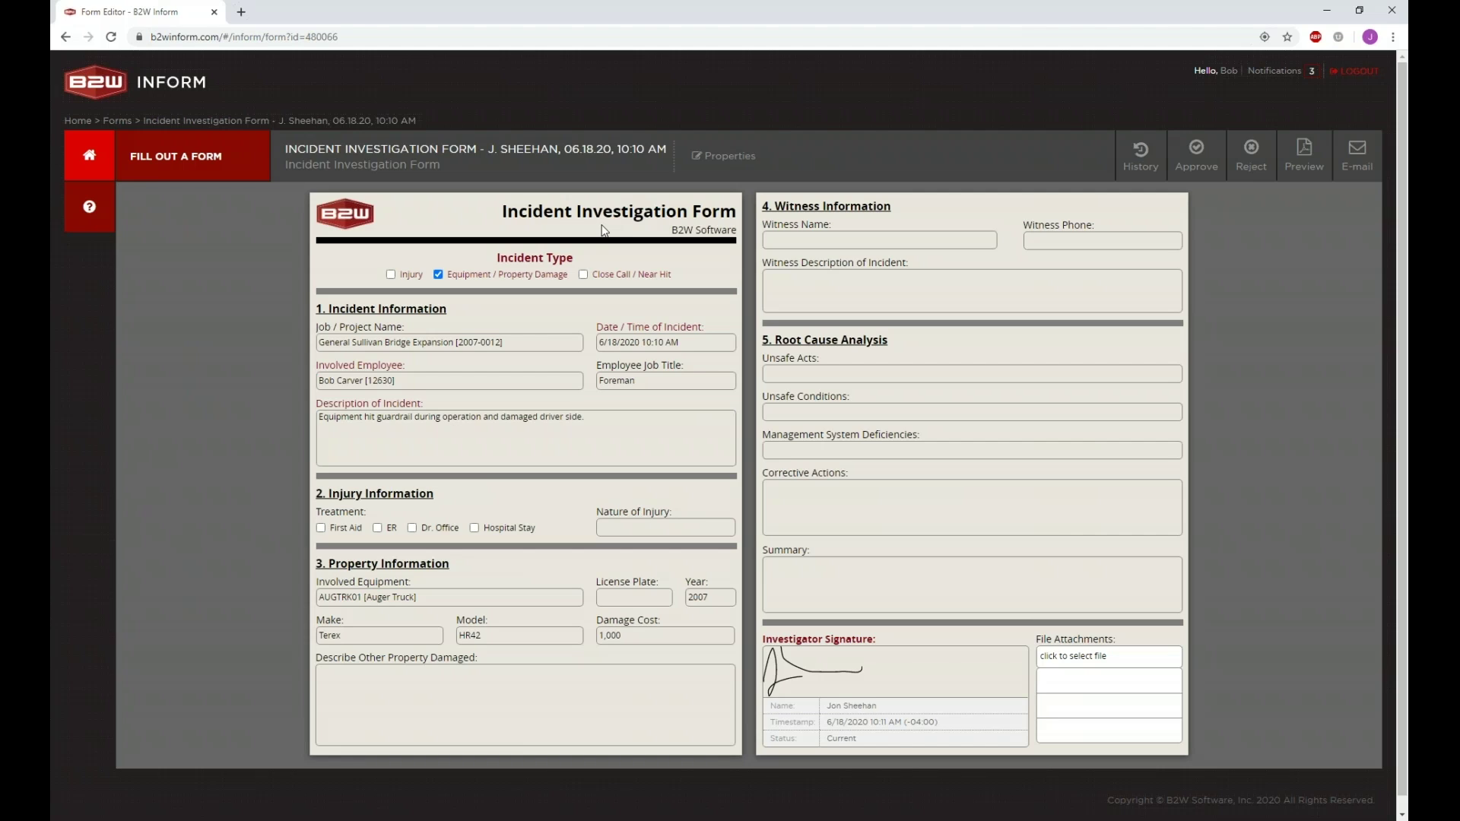
left_click(1207, 167)
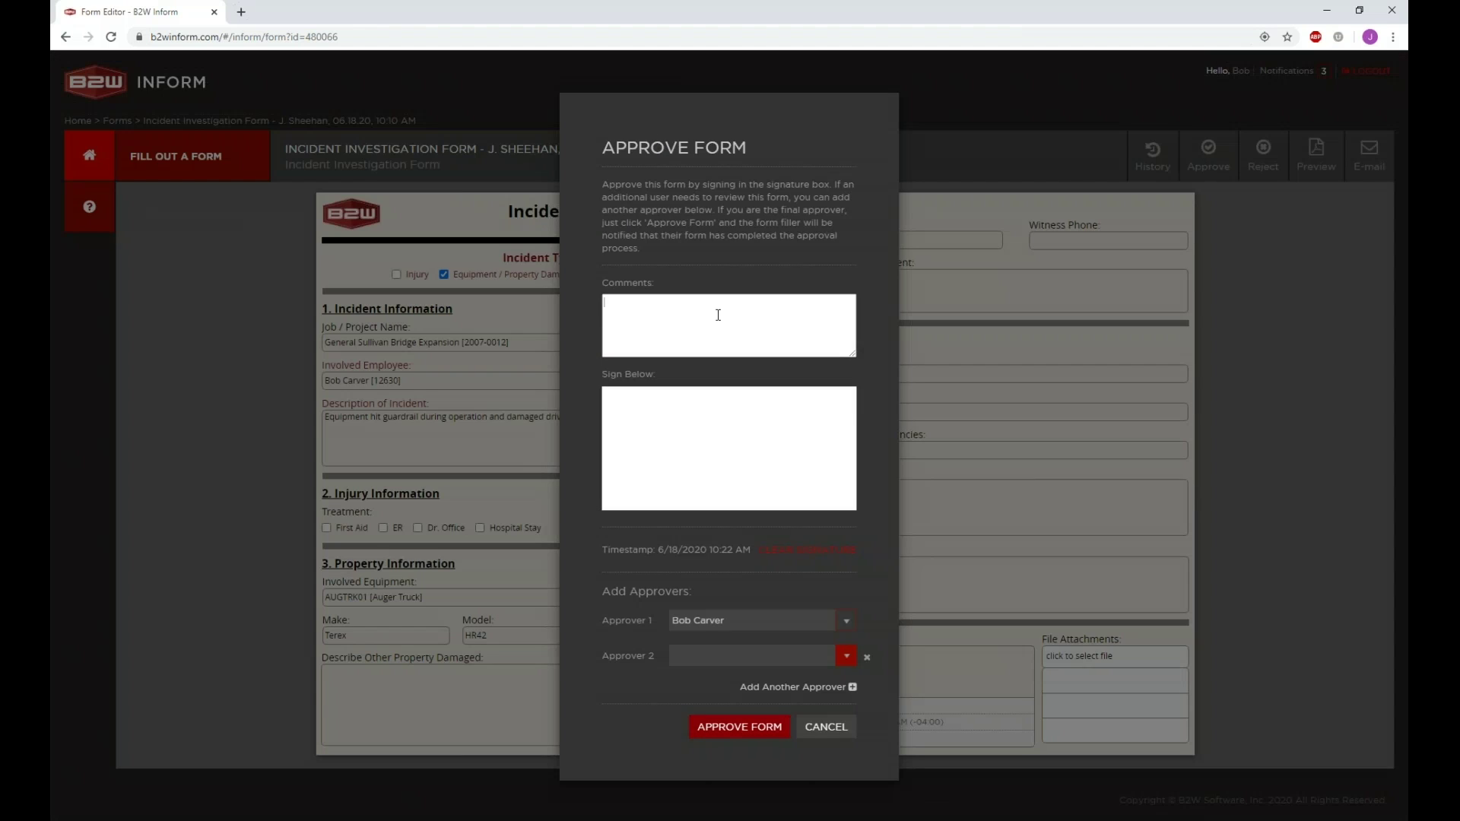
Step: Comment 'Looks great I wanted a second set of eyes on this. Sending to Equipment Manager' and sign
type("Looks grerat.  I")
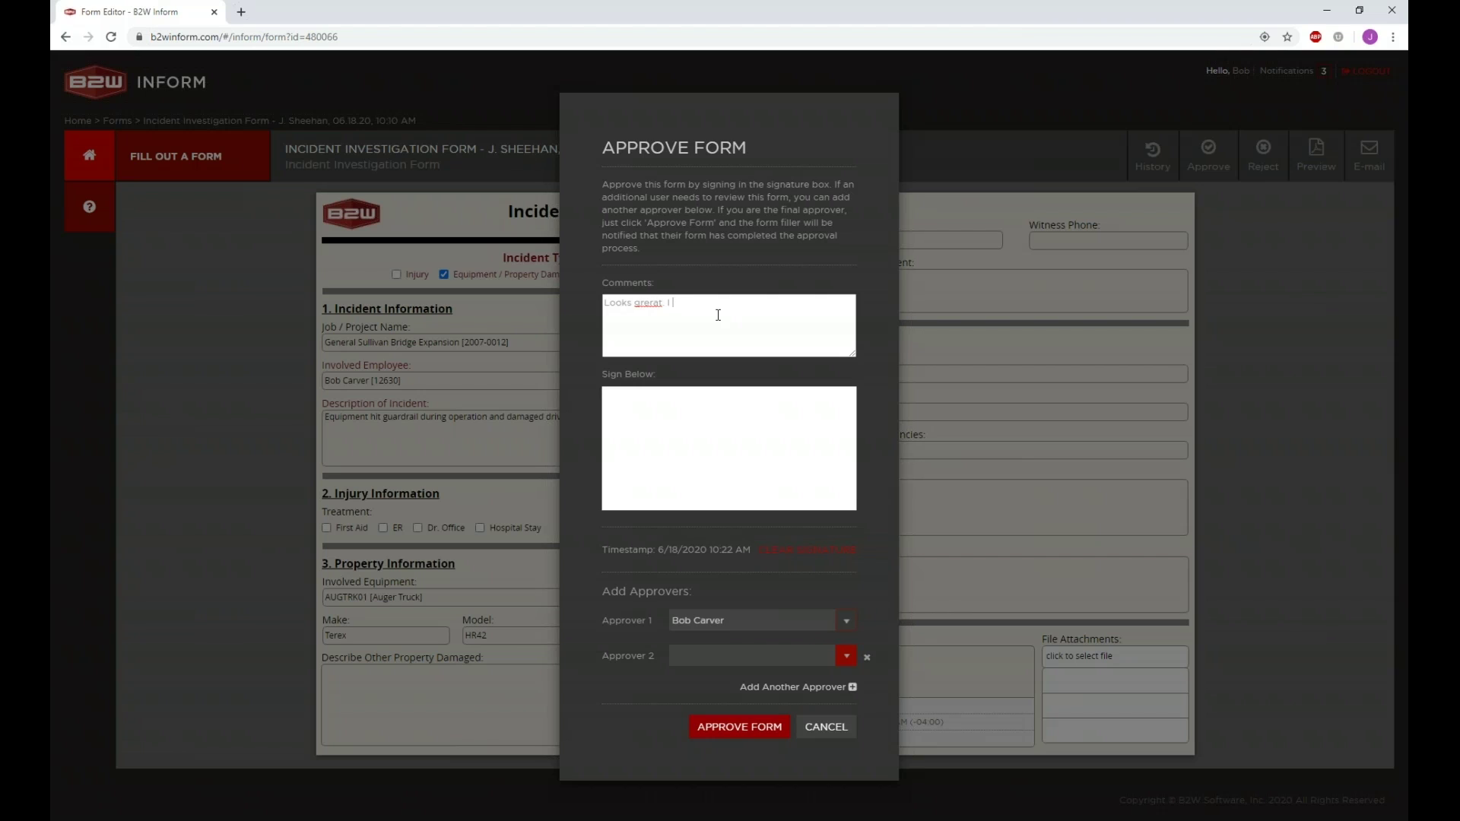
right_click(647, 303)
left_click(669, 310)
type("wanted a second set of eyes on this. Sending to Equipment Manager.")
left_click_drag(655, 458, 661, 419)
mouse_move(617, 505)
left_mouse_down()
mouse_move(695, 439)
mouse_move(802, 461)
left_mouse_up()
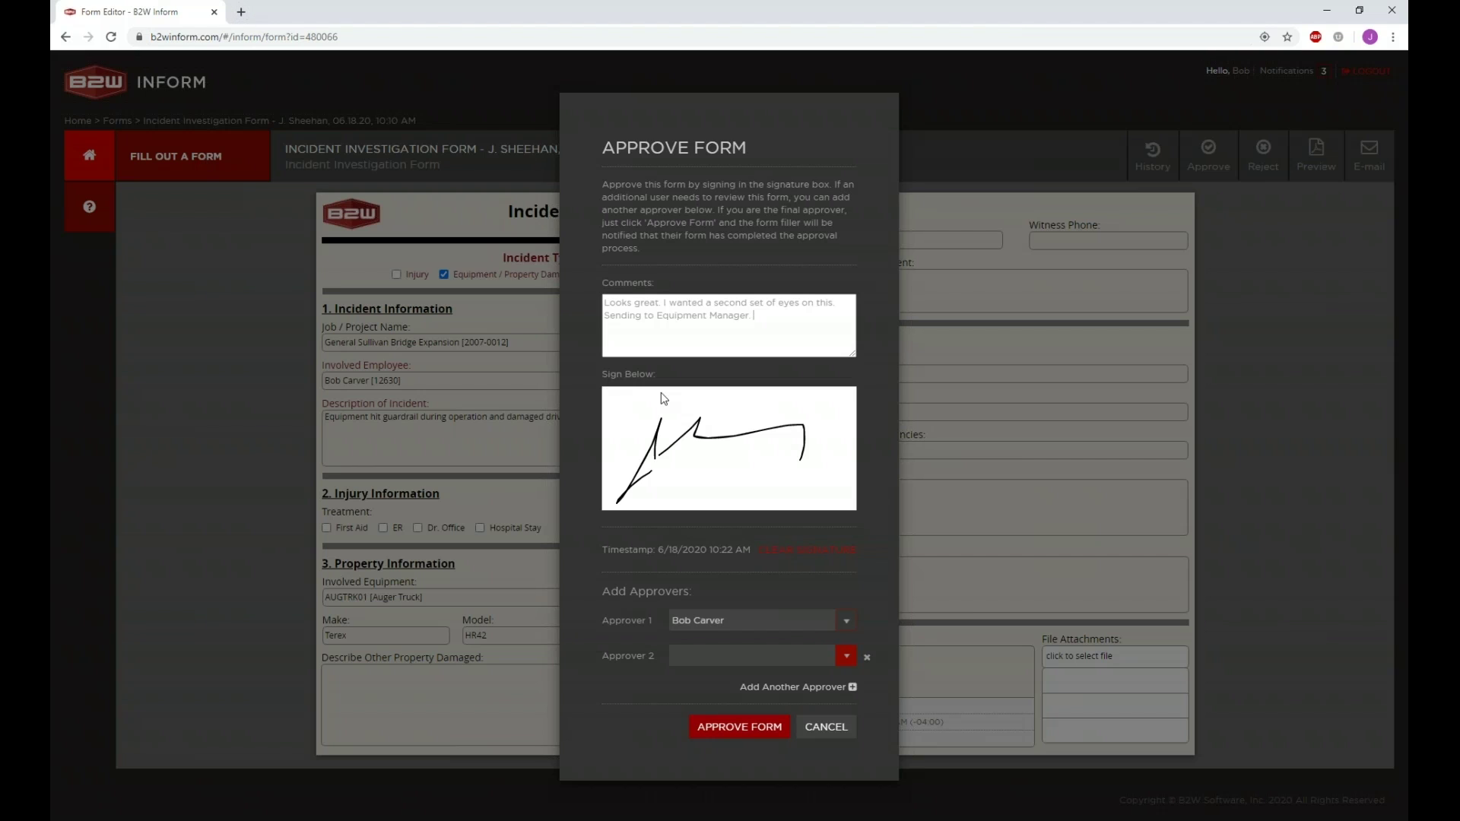
Step: Assign and then remove a second approver, and submit the approval
left_click(701, 666)
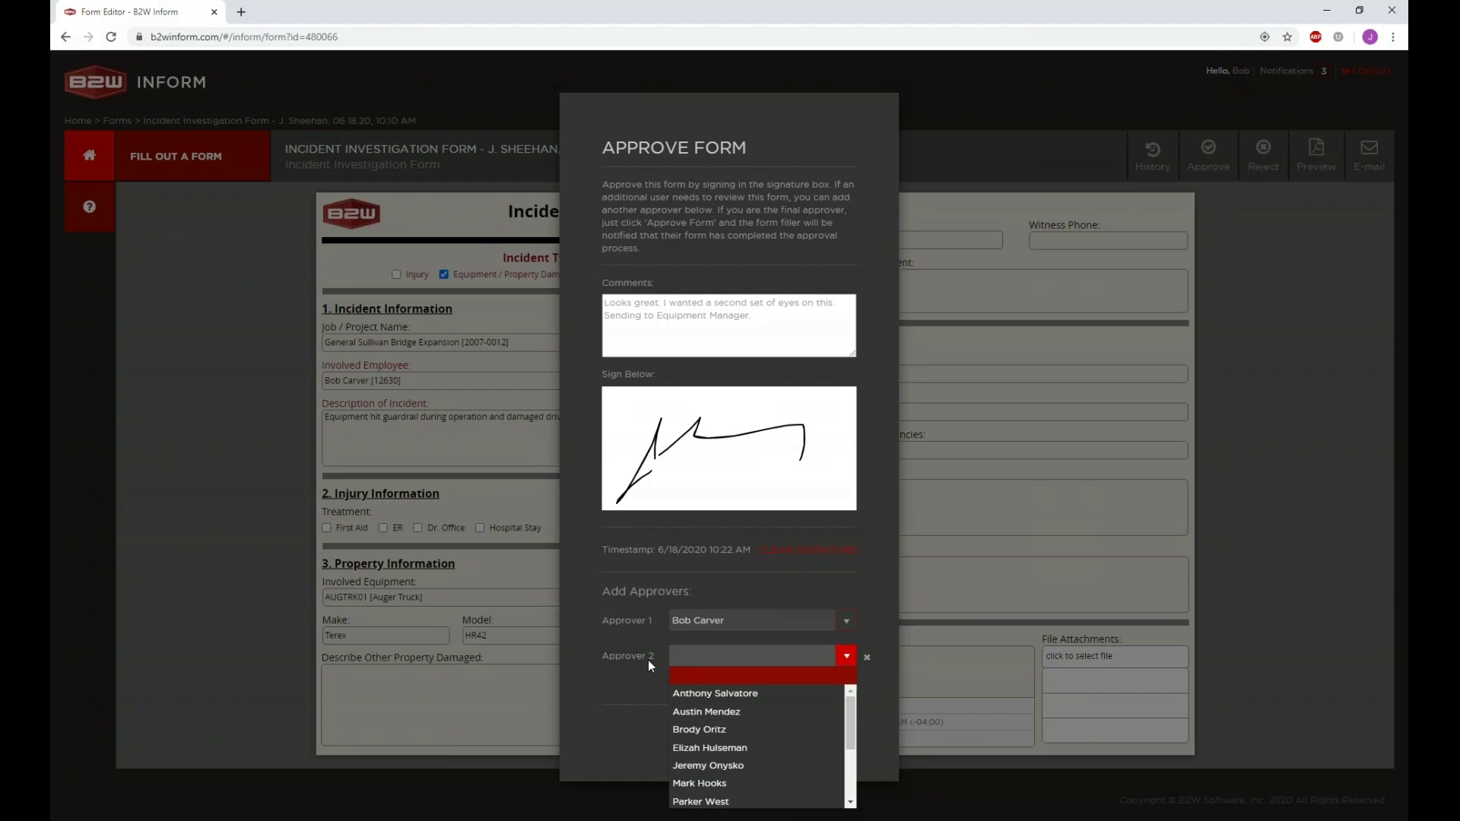
left_click(698, 749)
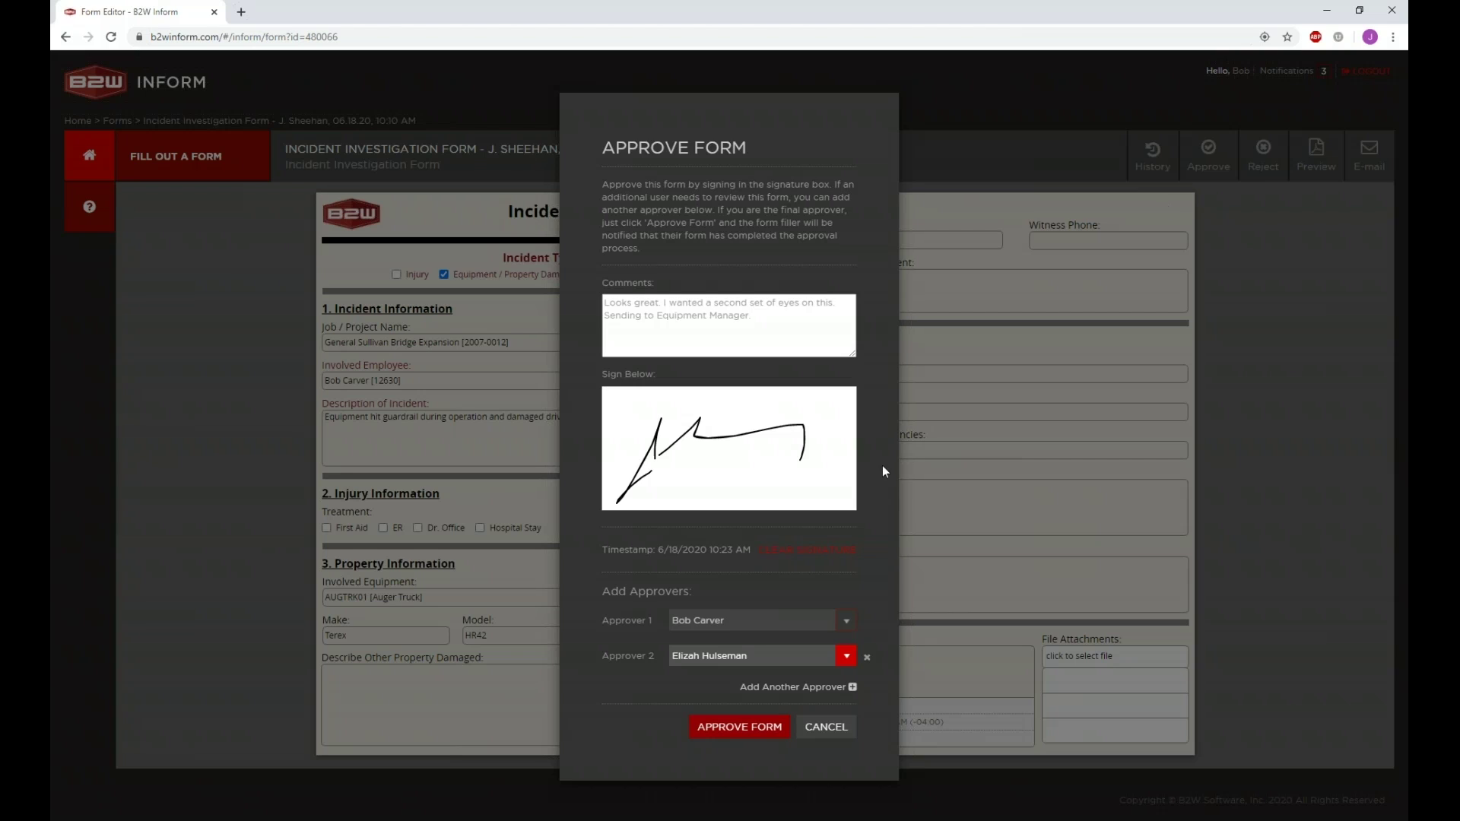
left_click(868, 658)
left_click(748, 691)
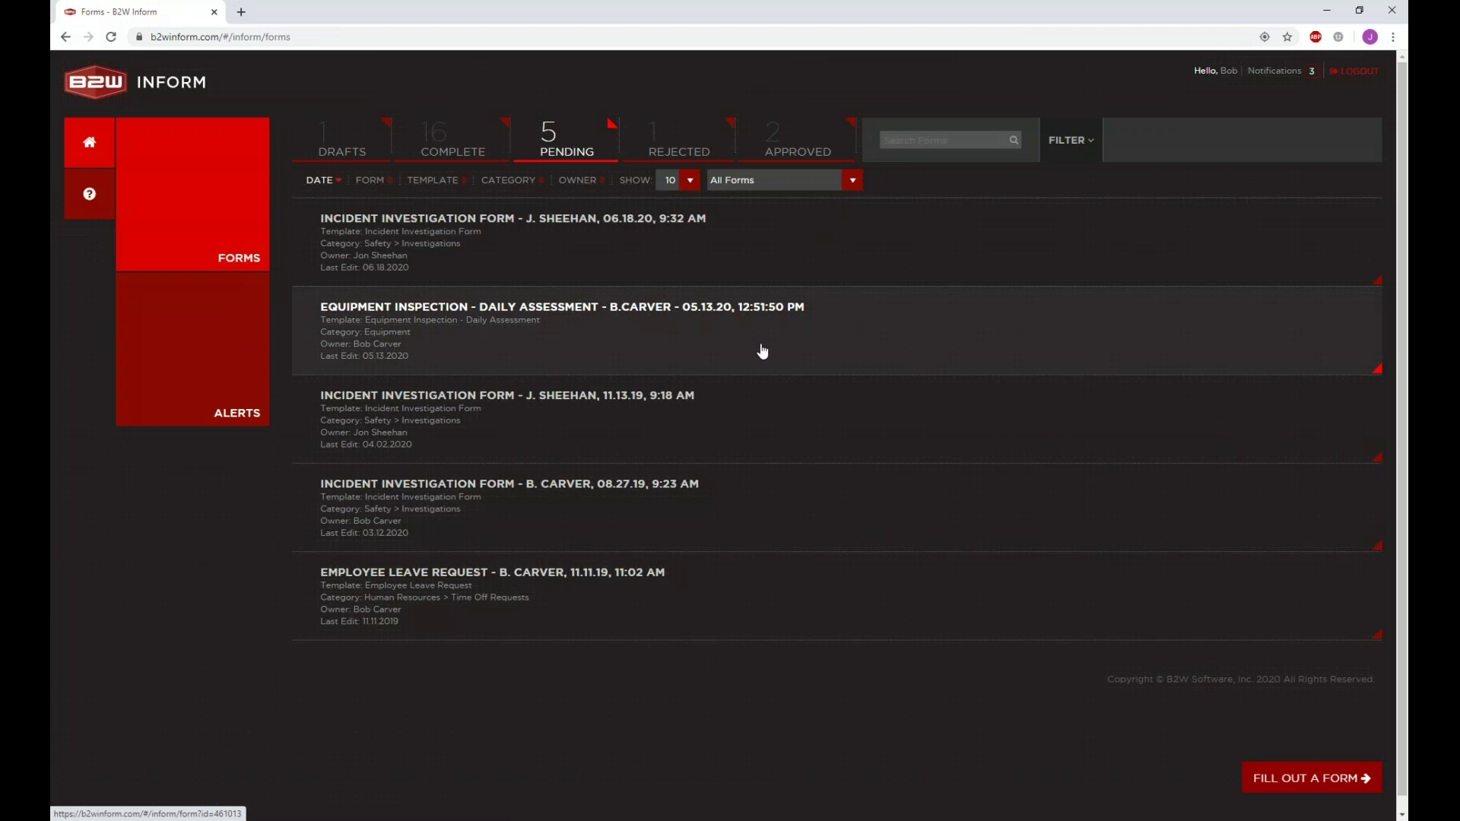
Step: Show the APPROVED forms and open the SHOW page-size dropdown to choose how many are listed
left_click(779, 166)
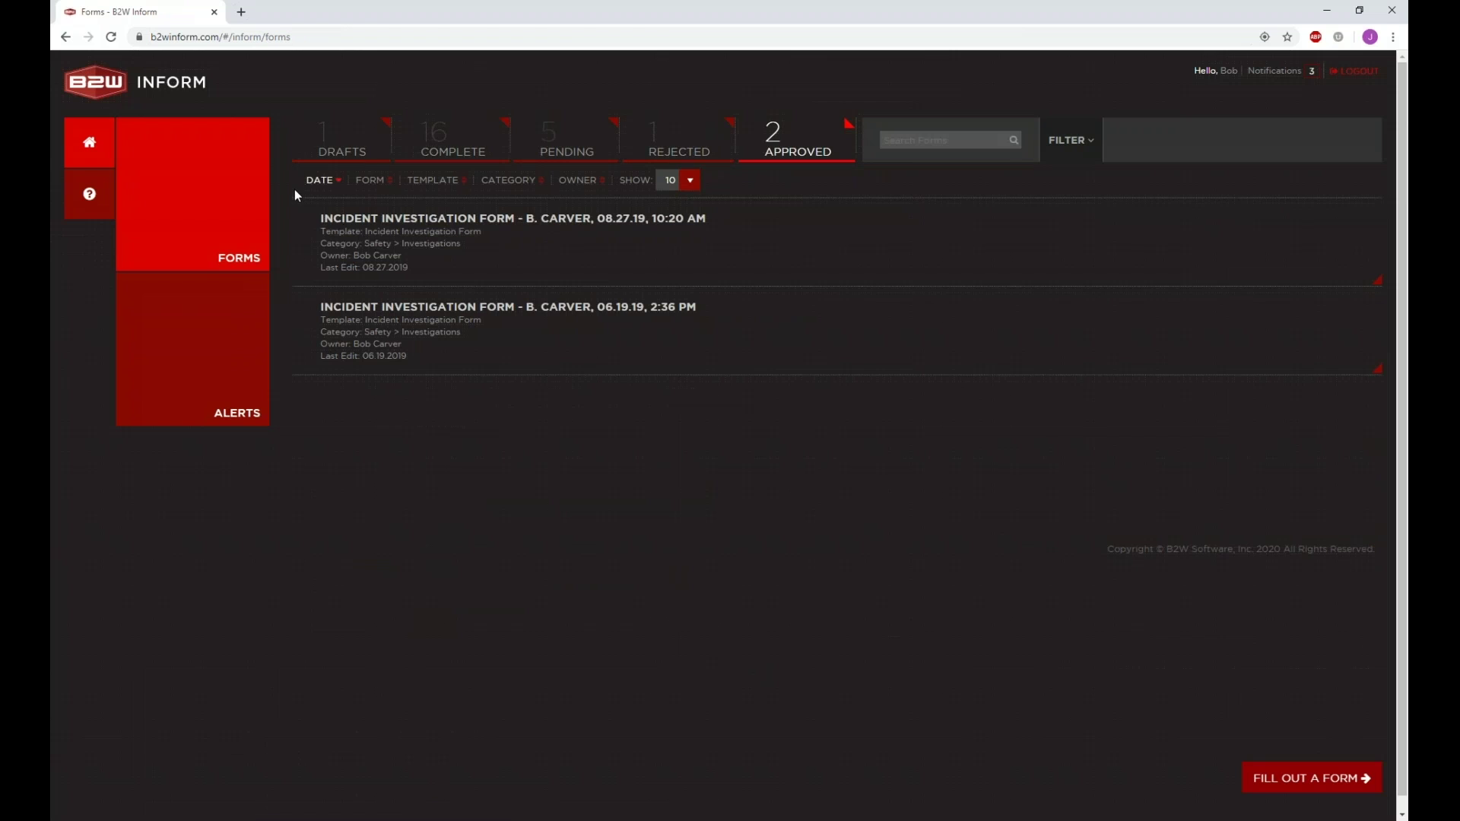
left_click(797, 137)
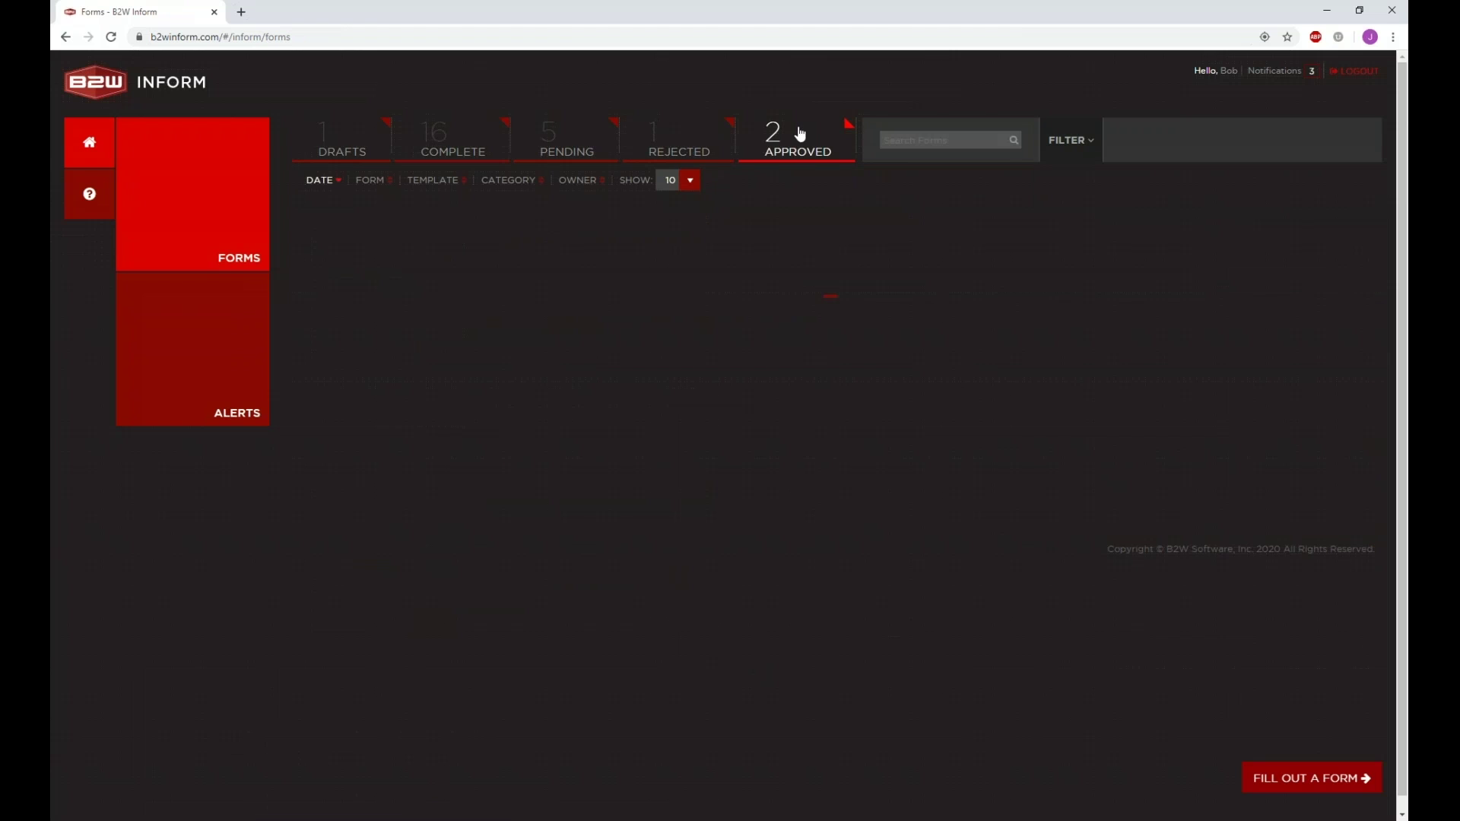
left_click(698, 180)
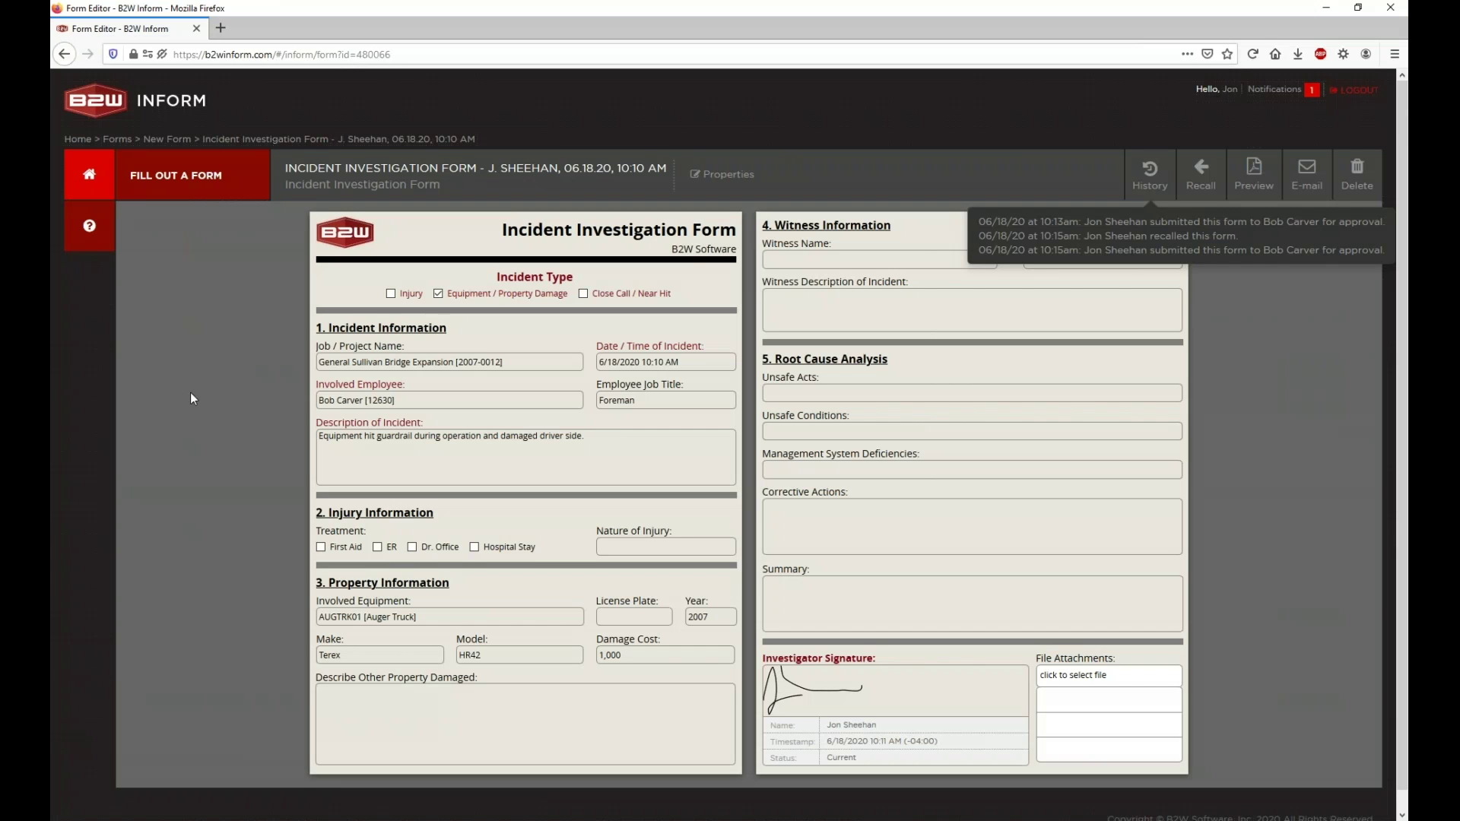
Step: From Home > Forms, open the new Form Approved notification for the Incident Investigation Form
left_click(113, 178)
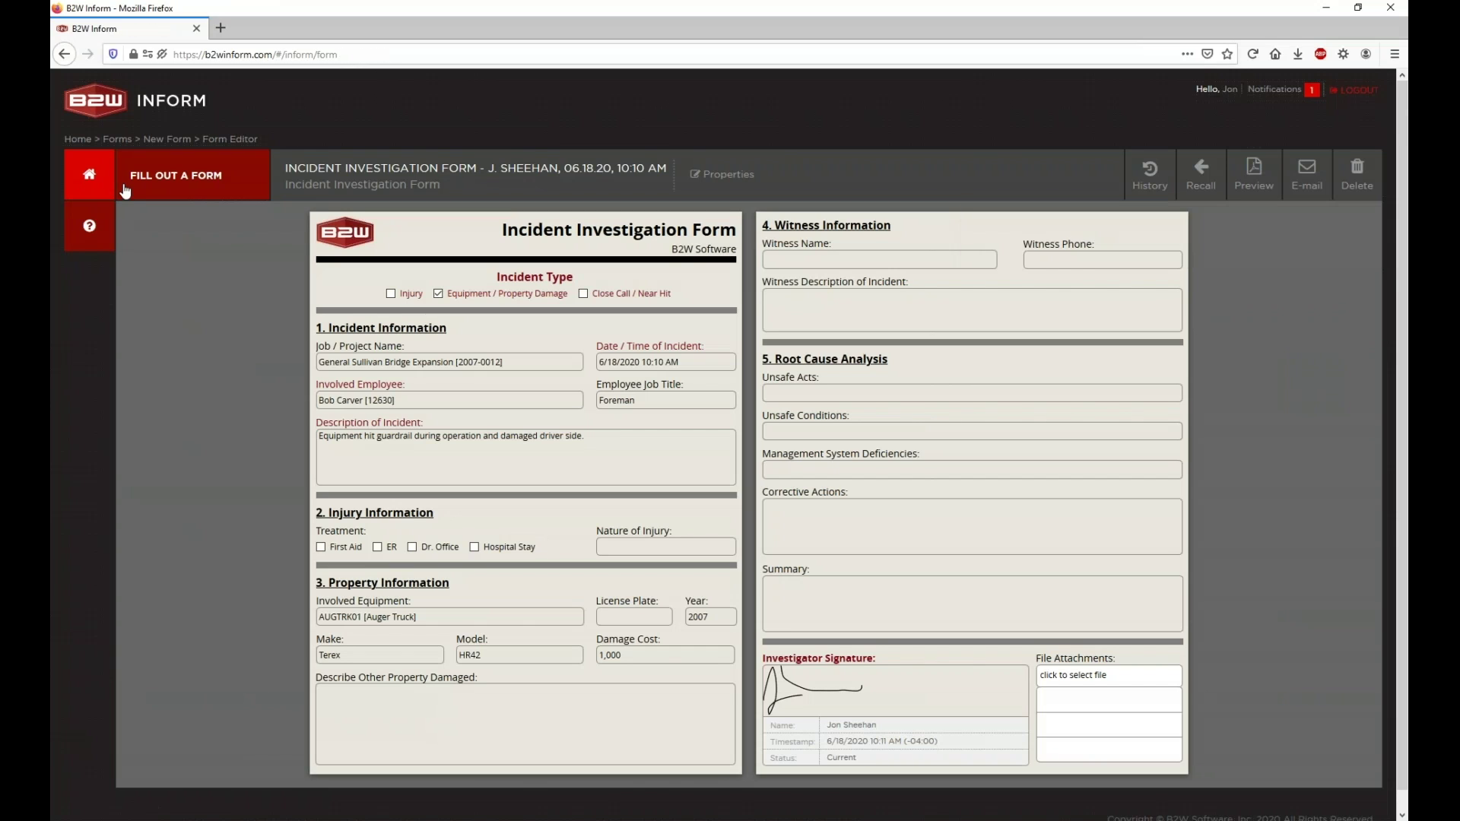
left_click(176, 329)
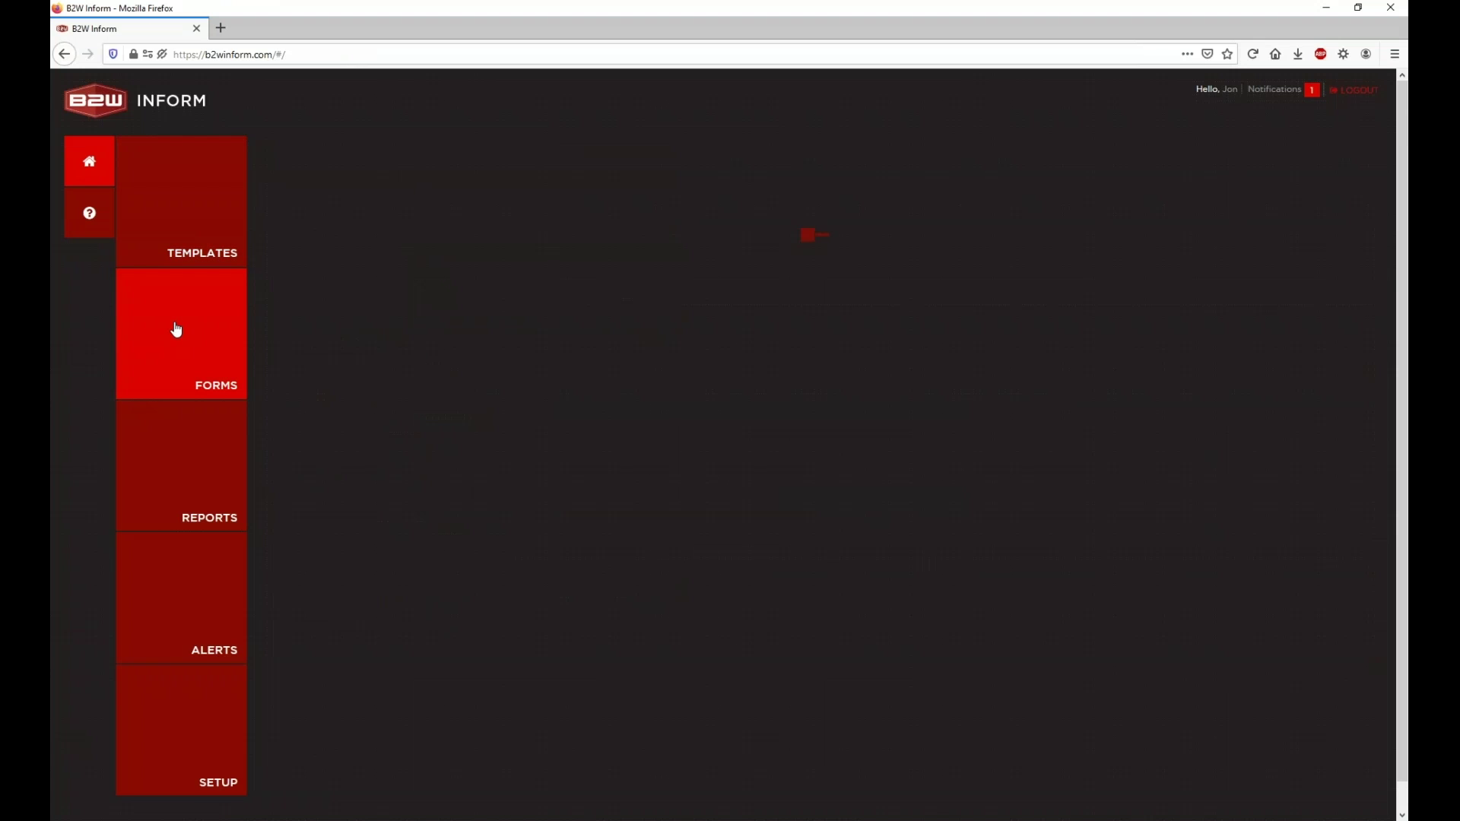
left_click(1310, 95)
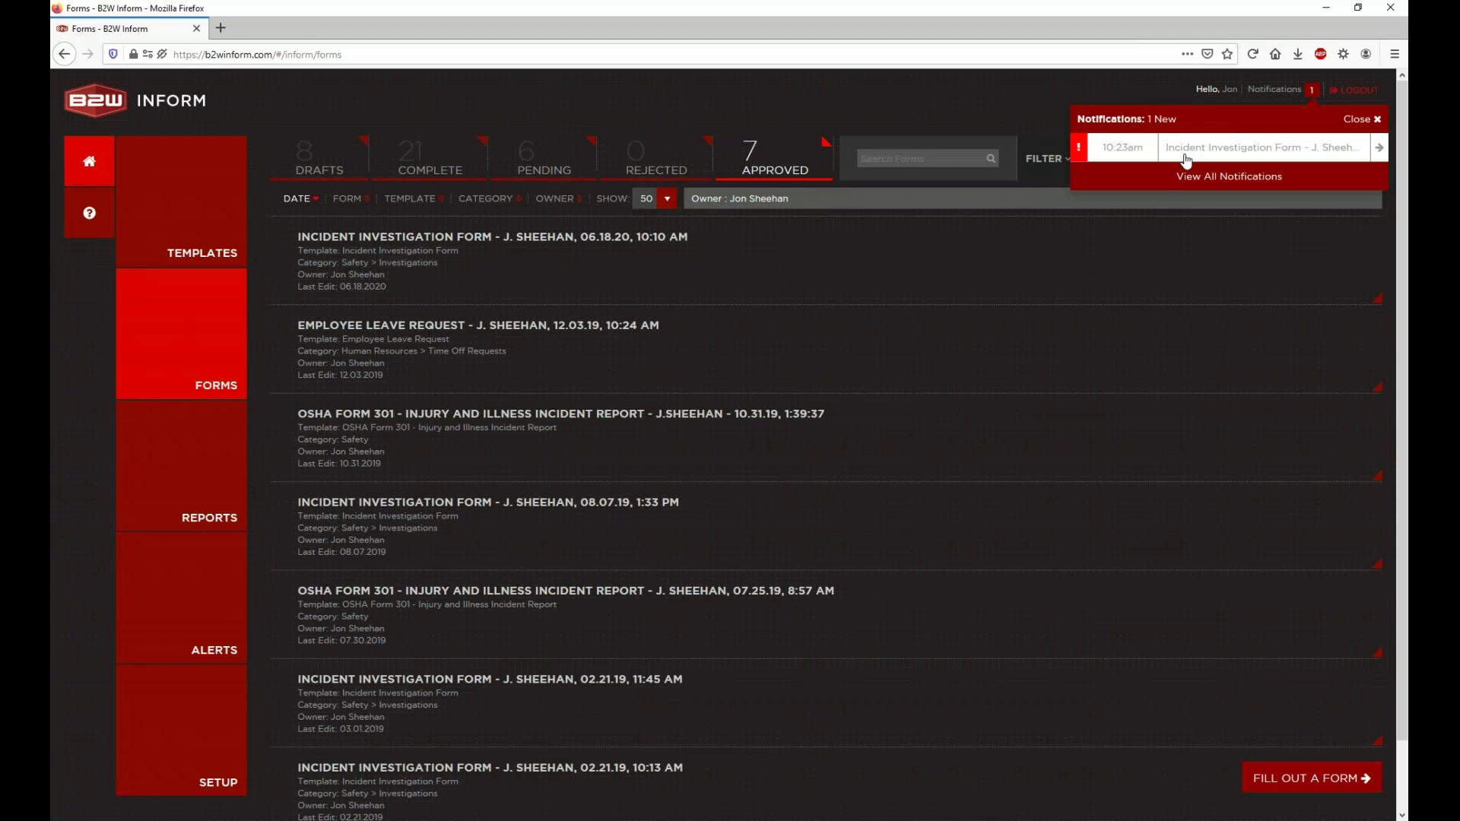
left_click(1270, 155)
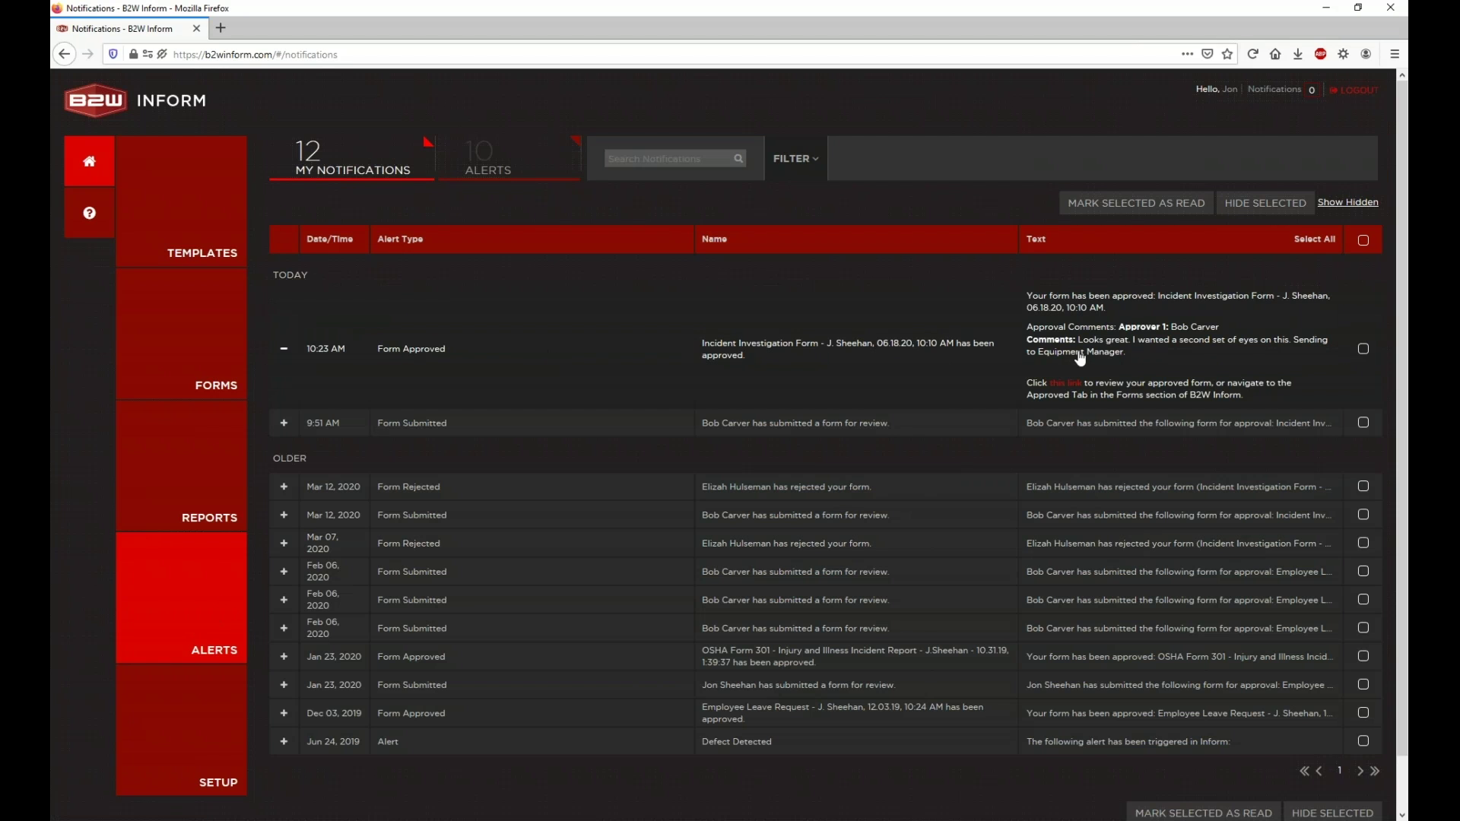
Step: Open the approved incident form and view the 10:23 AM approval comments and signature in its history
left_click(1054, 383)
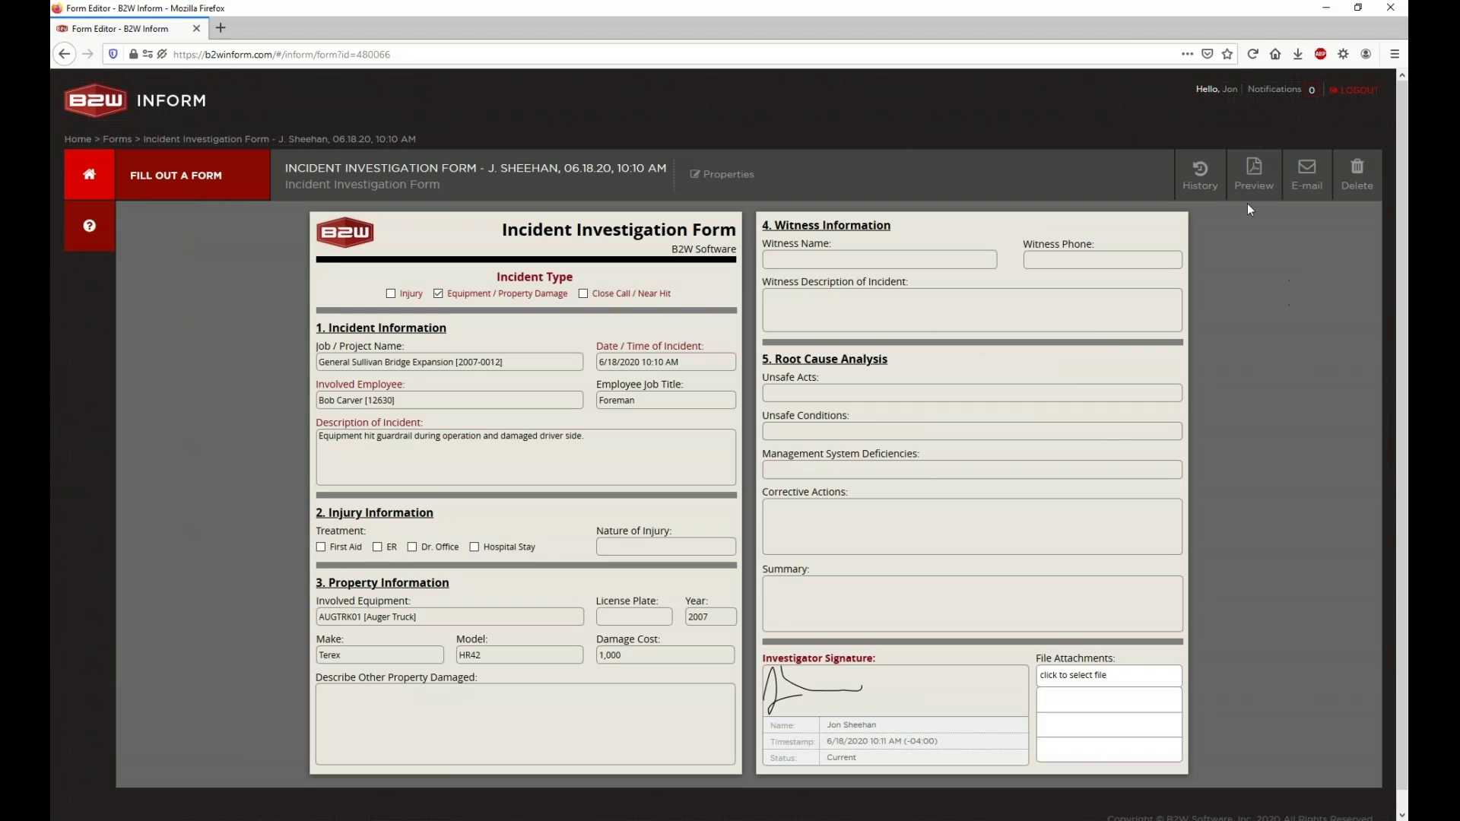
left_click(1213, 183)
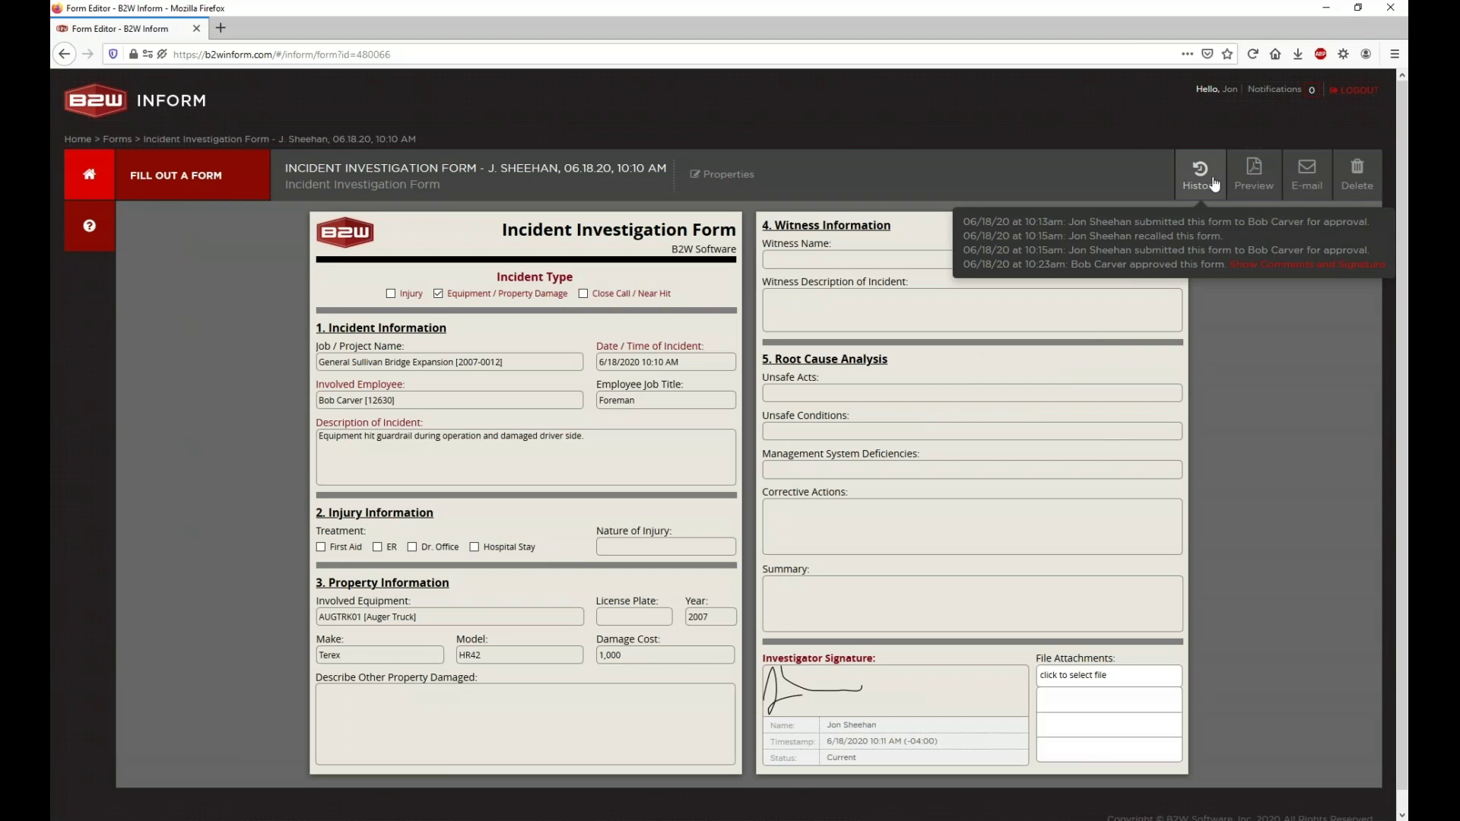
left_click(1285, 266)
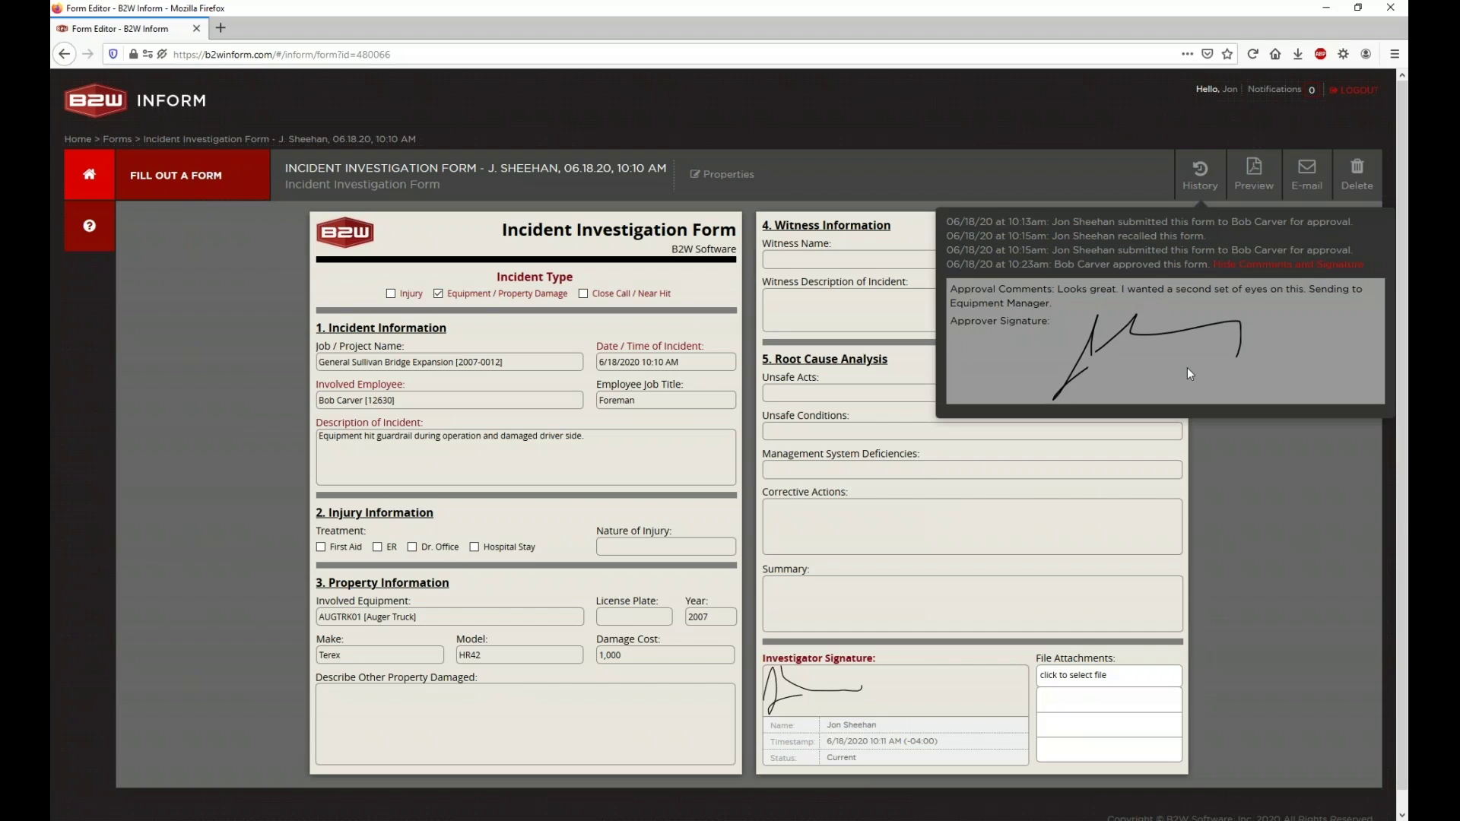
left_click(1208, 187)
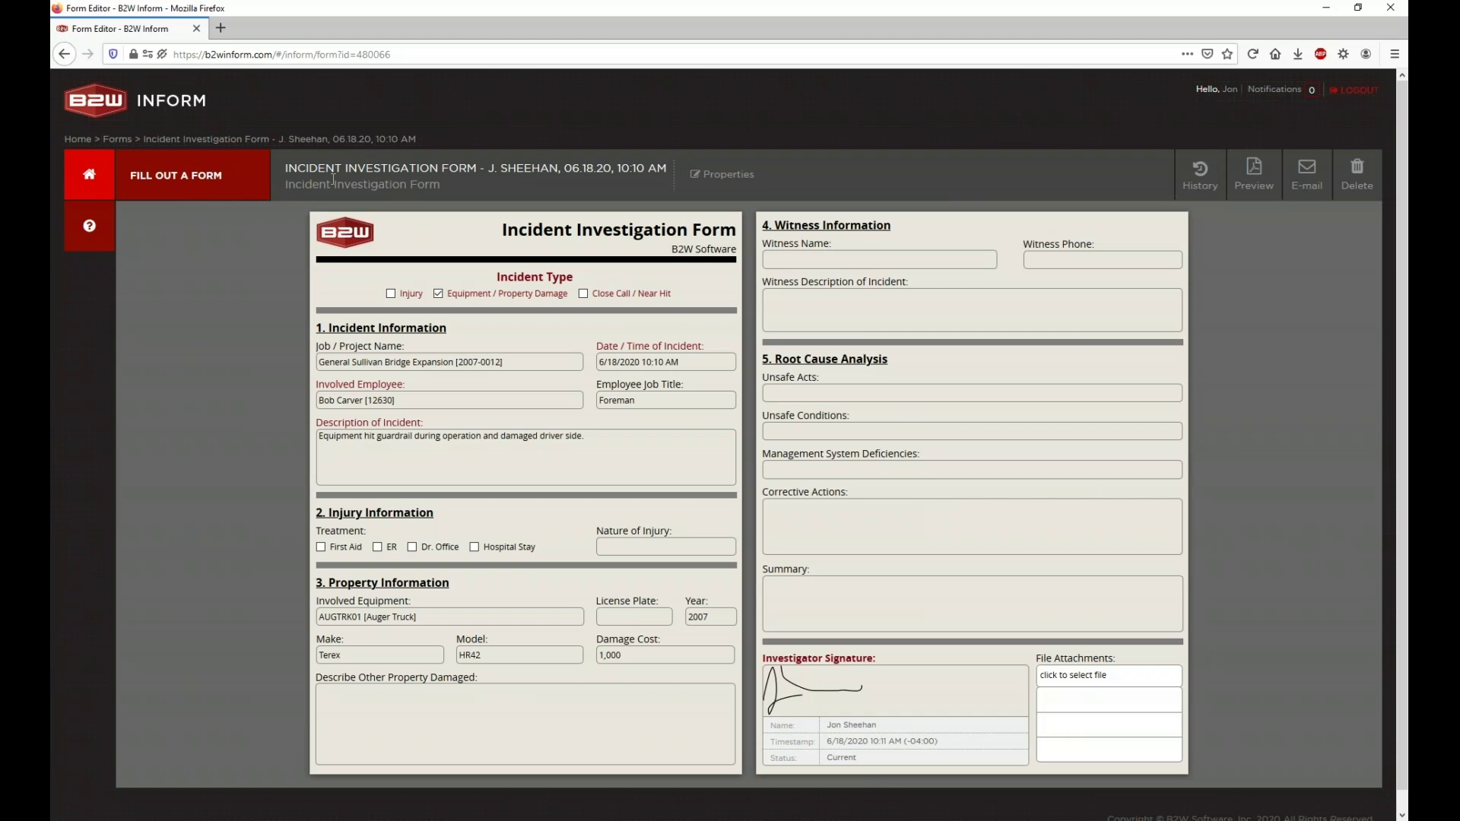
left_click(112, 182)
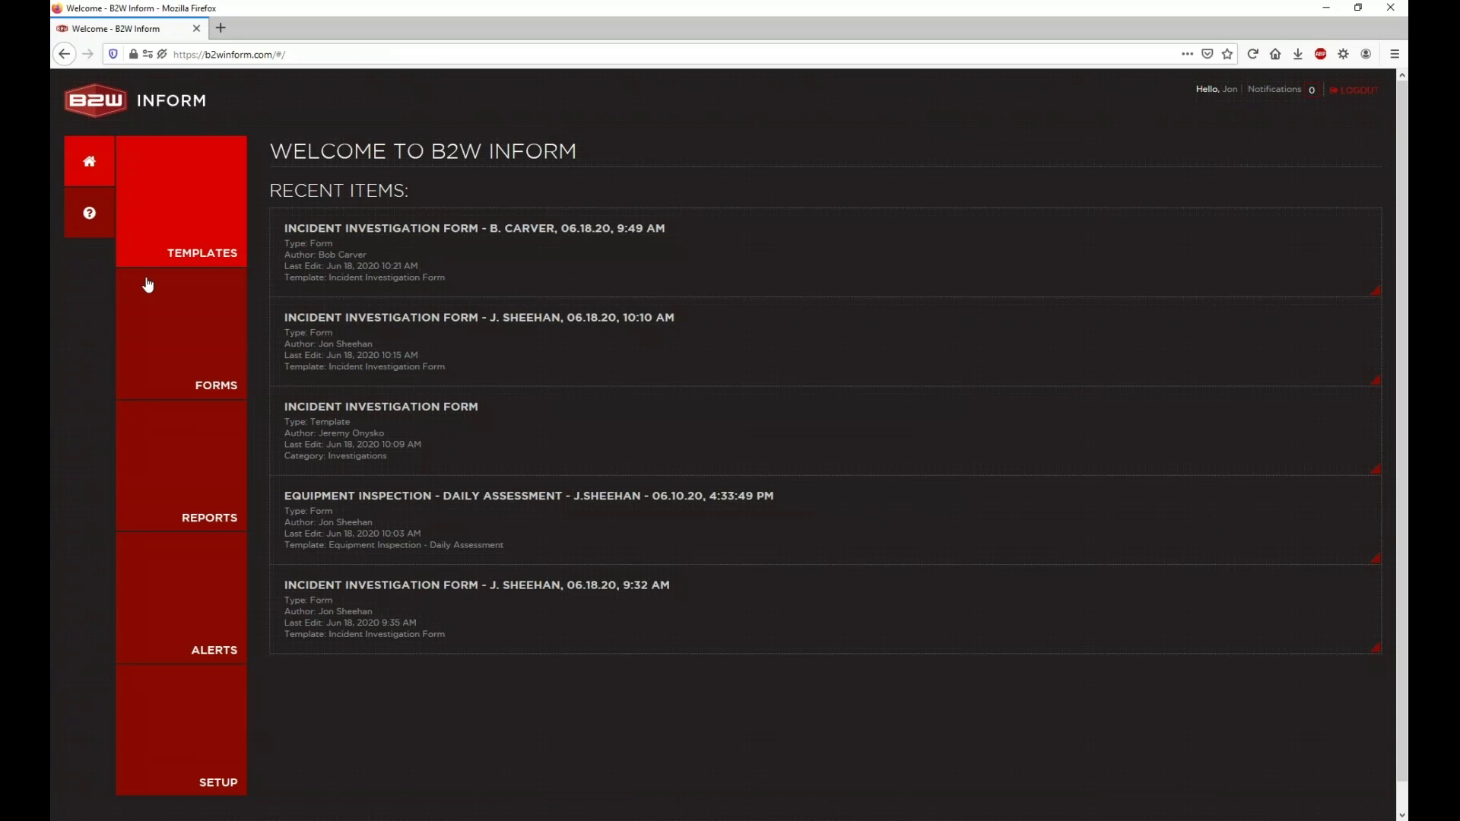
Step: Open the forms list showing the seven approved forms, led by the 06.18.20, 10:10 AM incident form
left_click(183, 384)
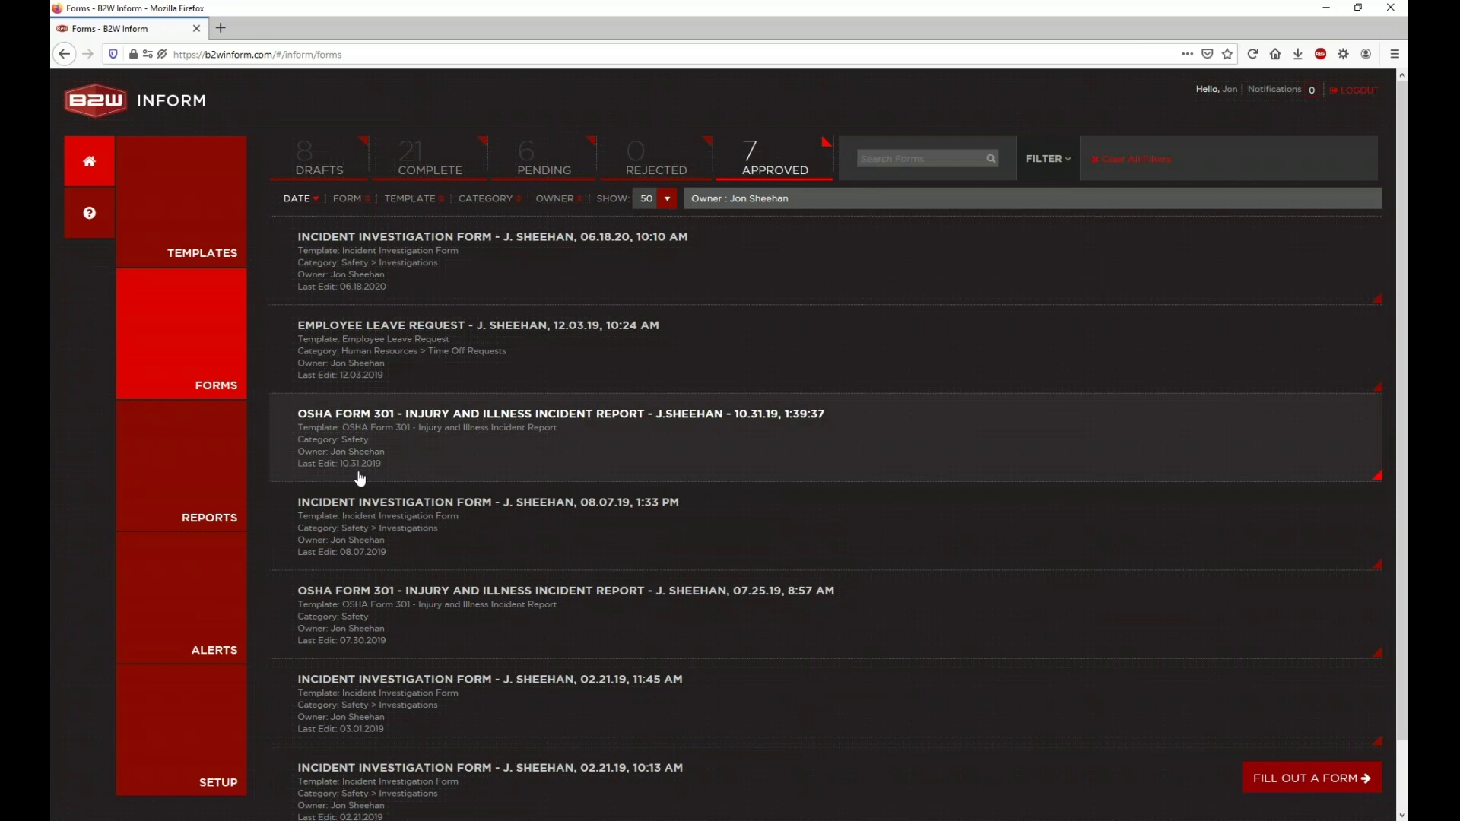
Step: Open the ALERTS notifications page listing 12 notifications, led by the 10:23 AM Form Approved notice
left_click(212, 575)
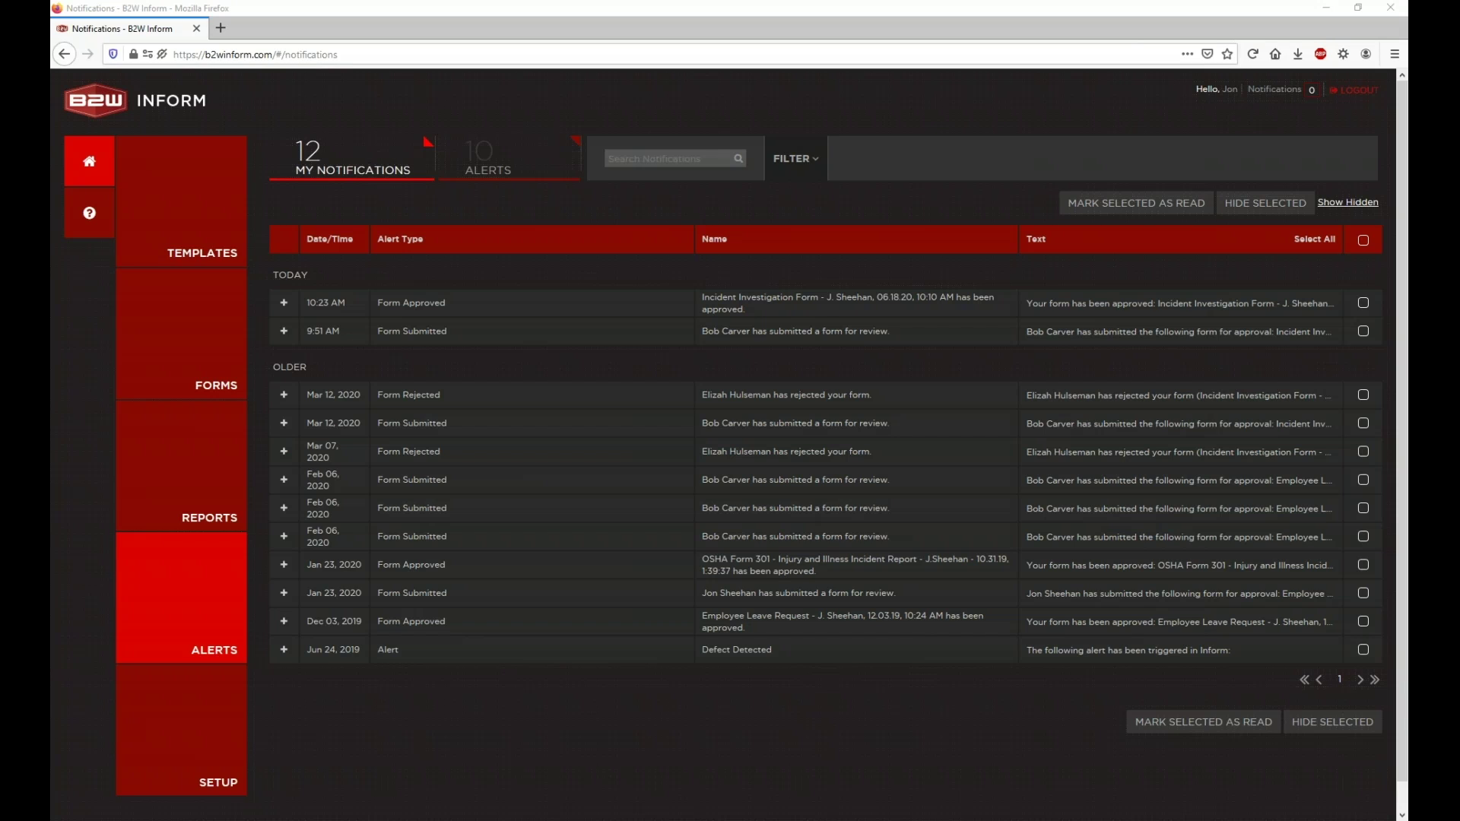
left_click(212, 570)
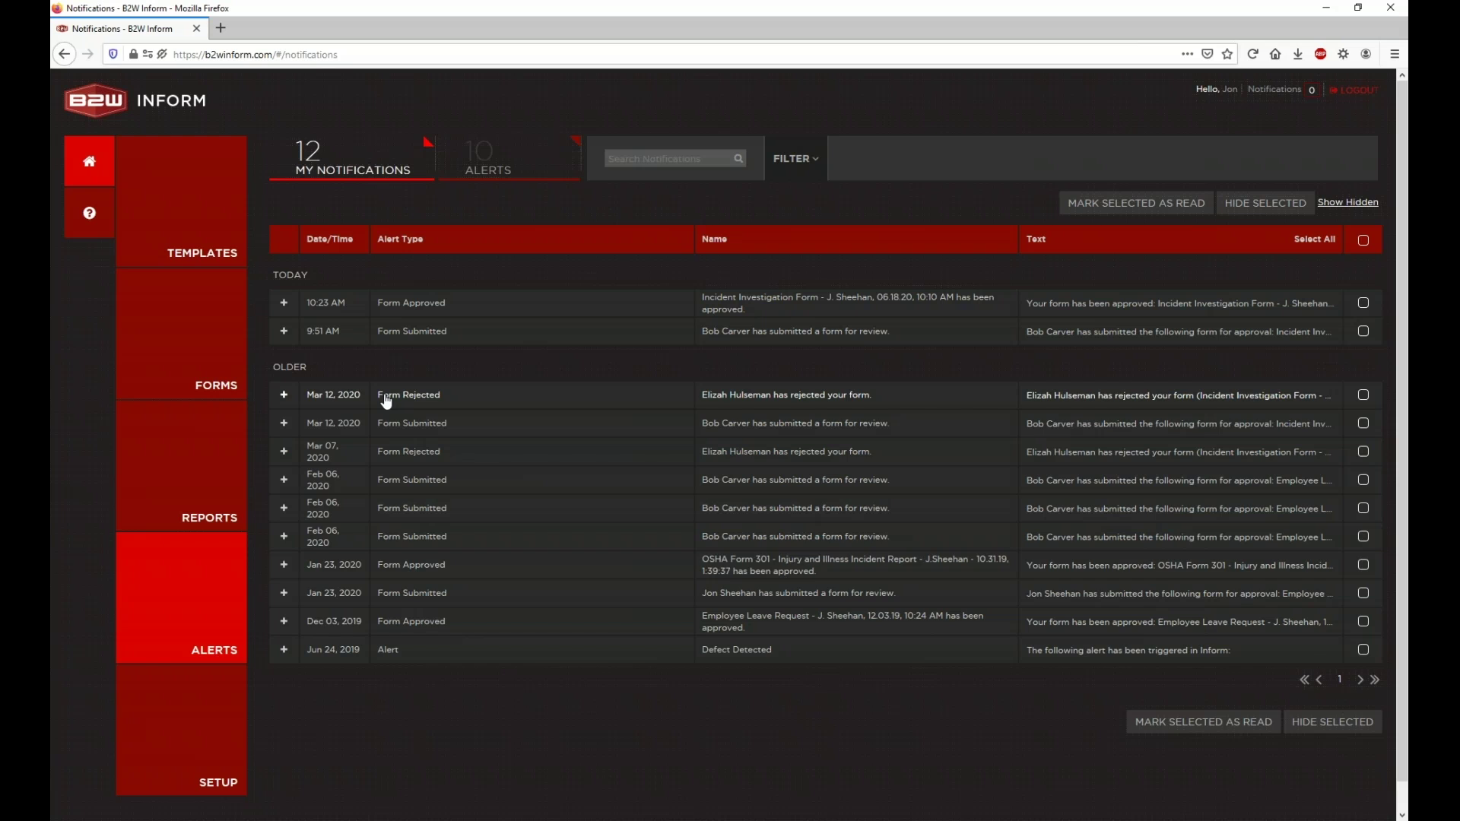
Step: Expand the Mar 12 Form Rejected, 9:51 AM Form Submitted and 10:23 AM Form Approved notifications to read them, then collapse them
left_click(386, 402)
left_click(409, 333)
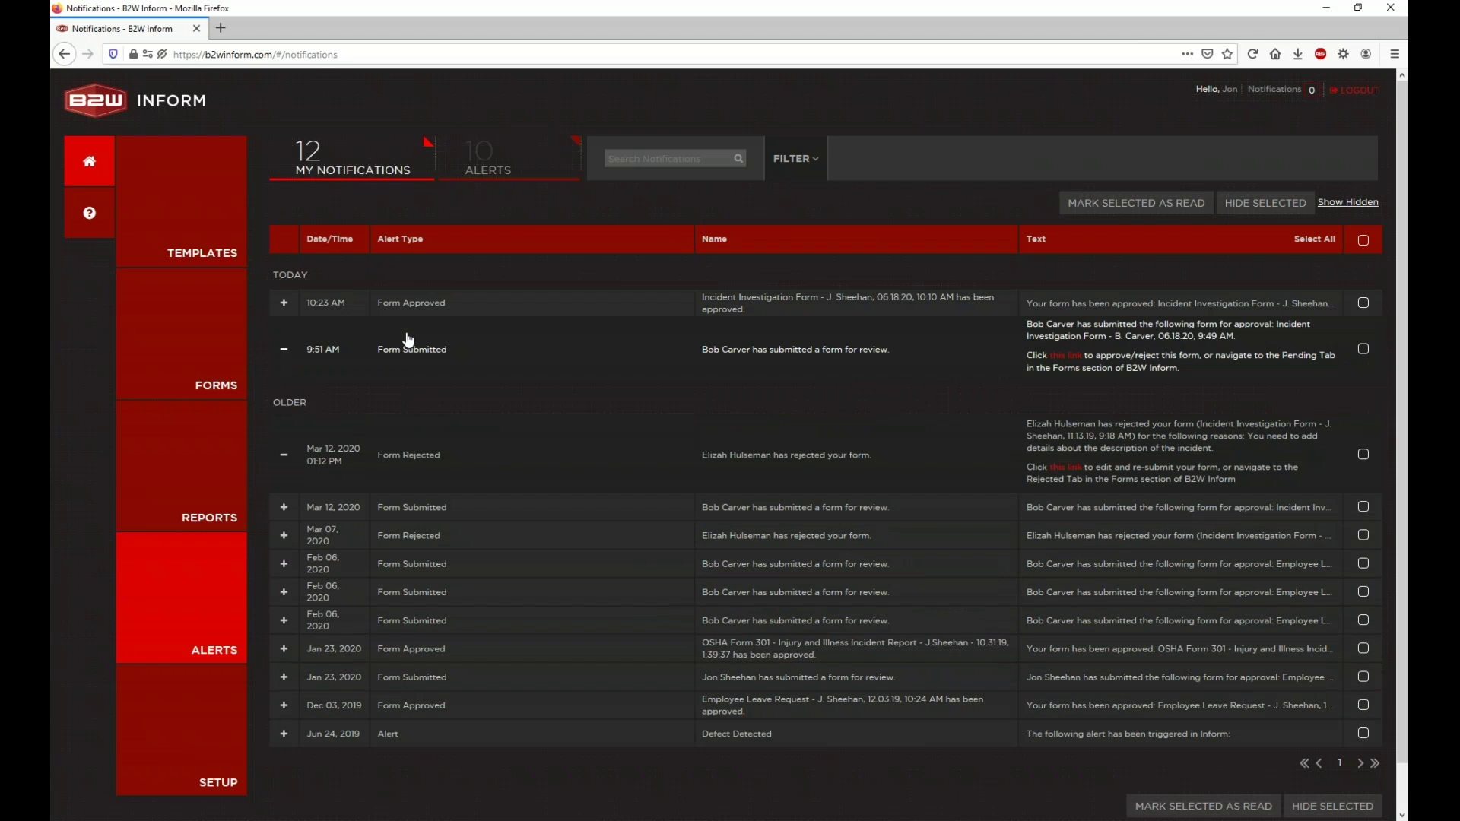
left_click(418, 312)
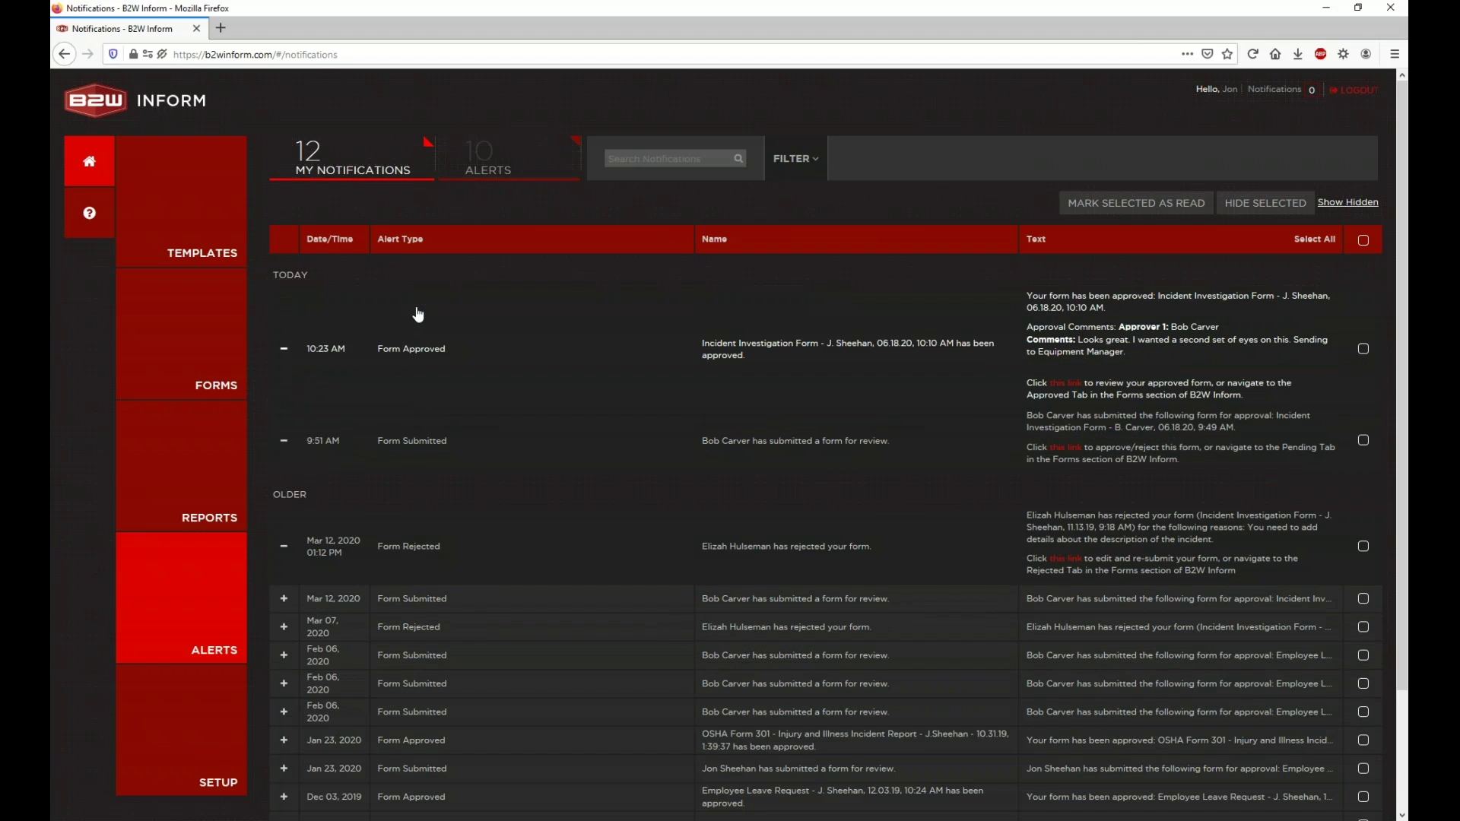
left_click(466, 360)
left_click(450, 344)
left_click(450, 410)
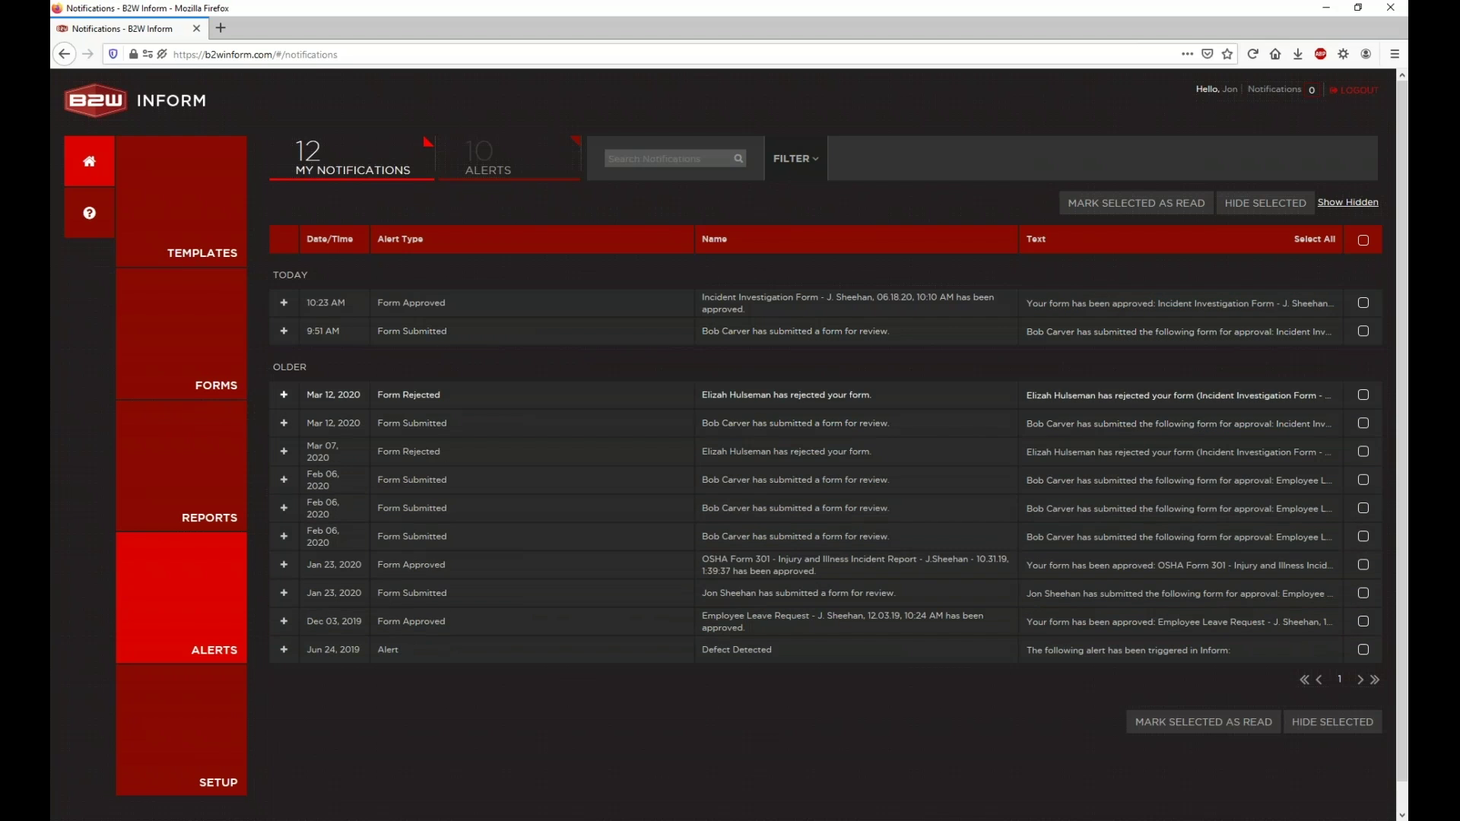
left_click(449, 302)
left_click(570, 423)
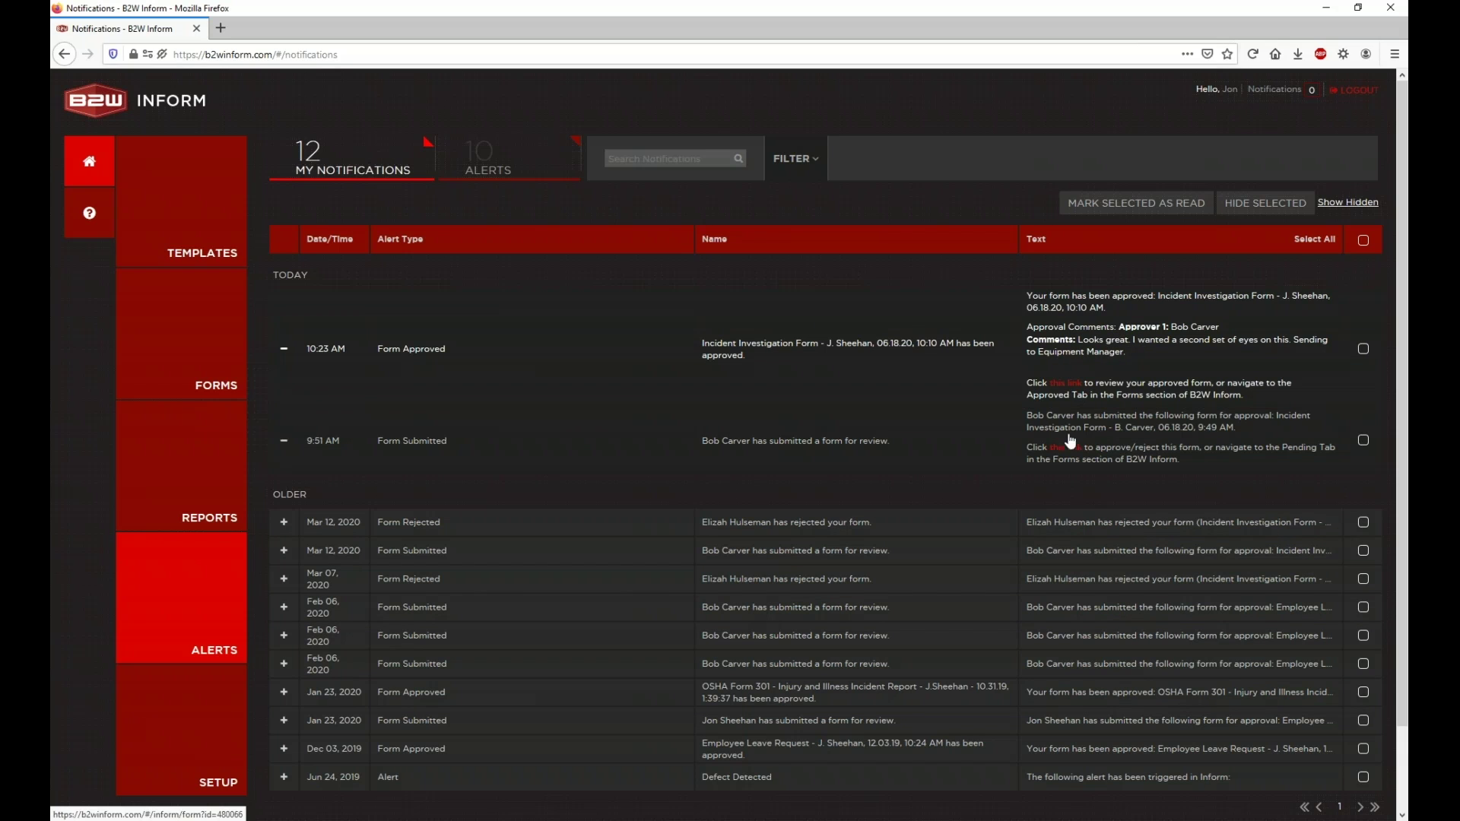
left_click(512, 443)
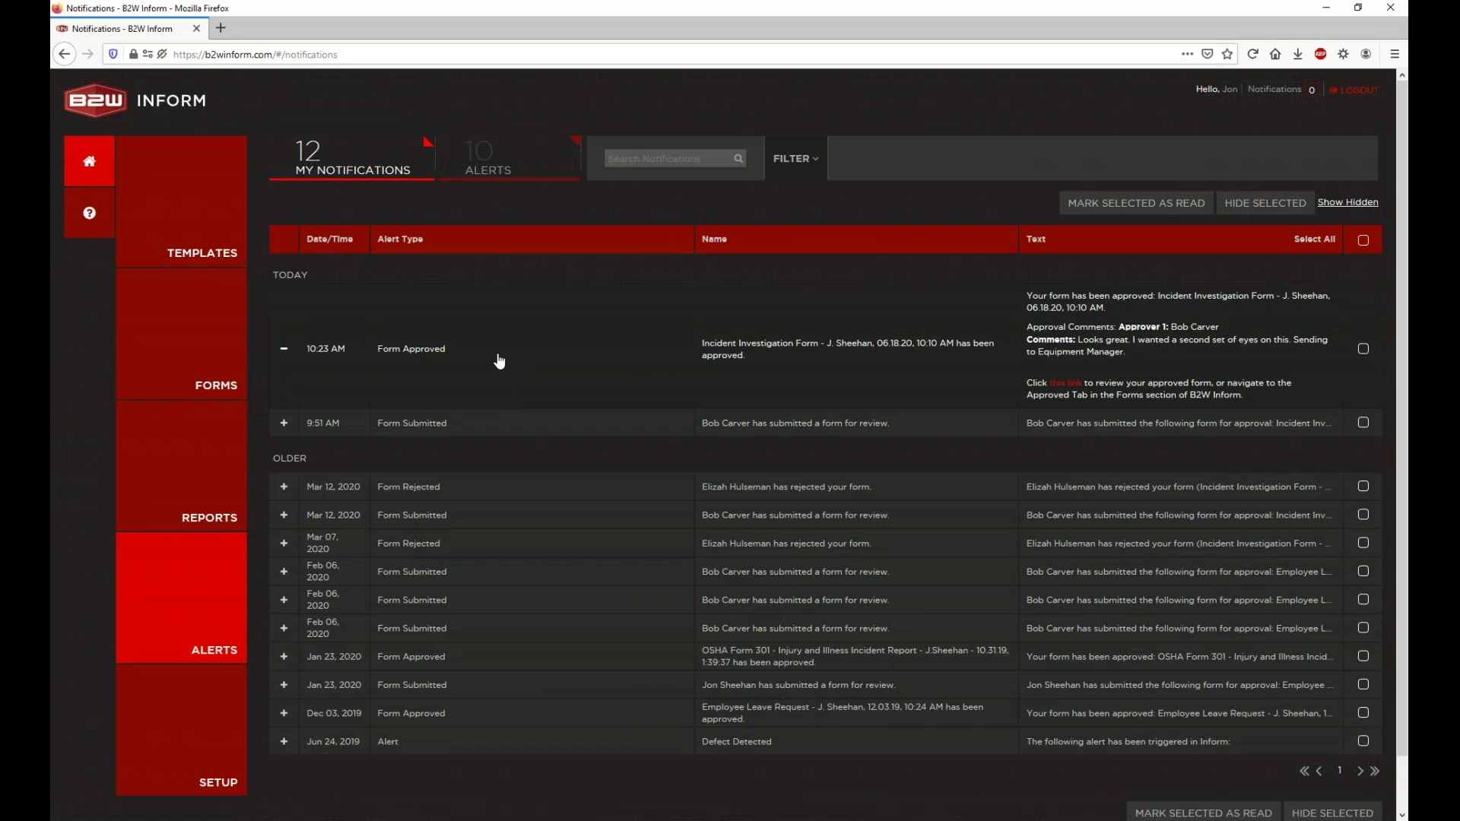
left_click(499, 358)
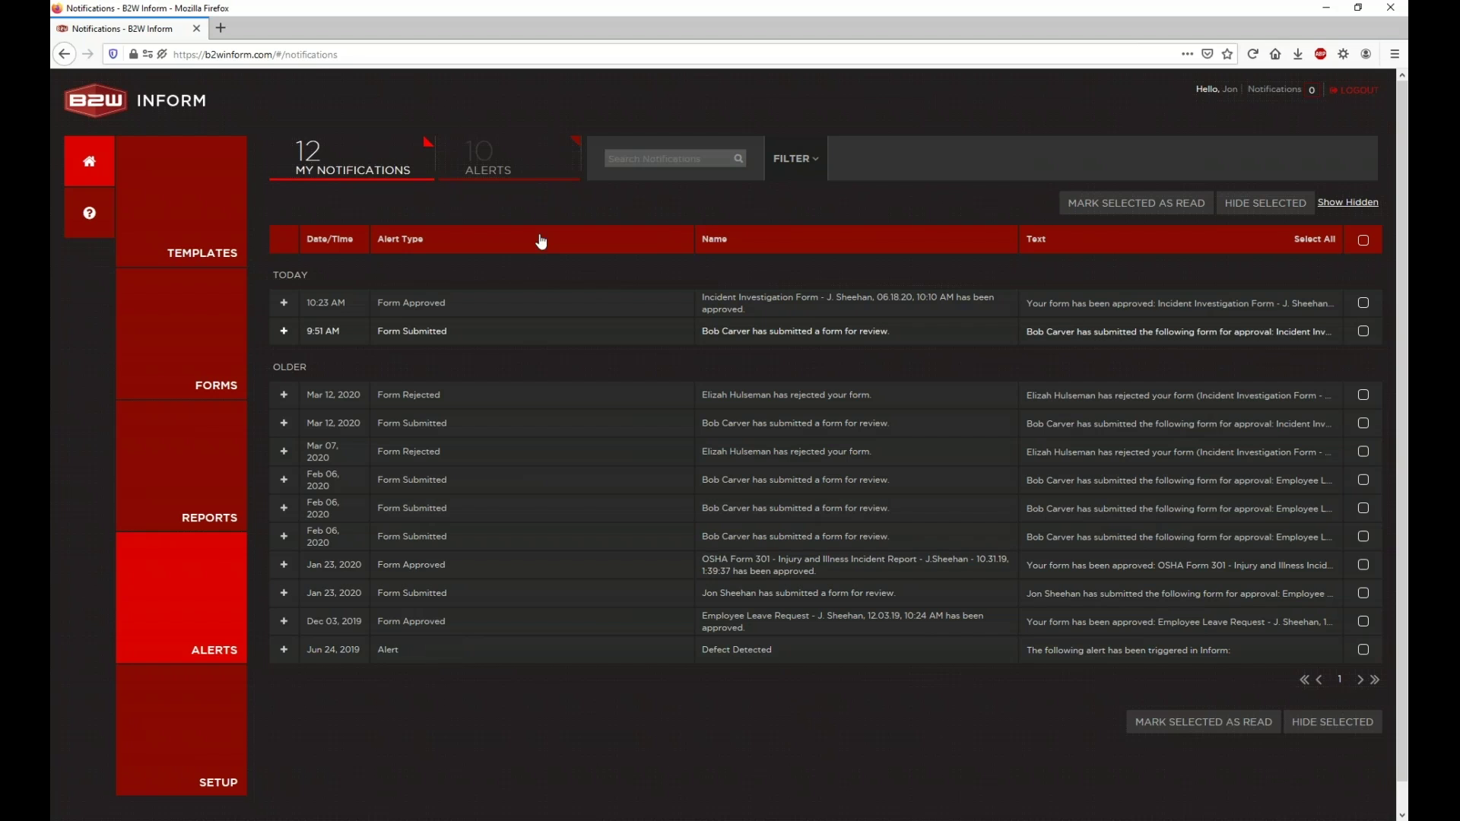
Step: Read the full Jun 24, 2019 Defect Detected alert, then show the 25 hidden notifications
left_click(1113, 659)
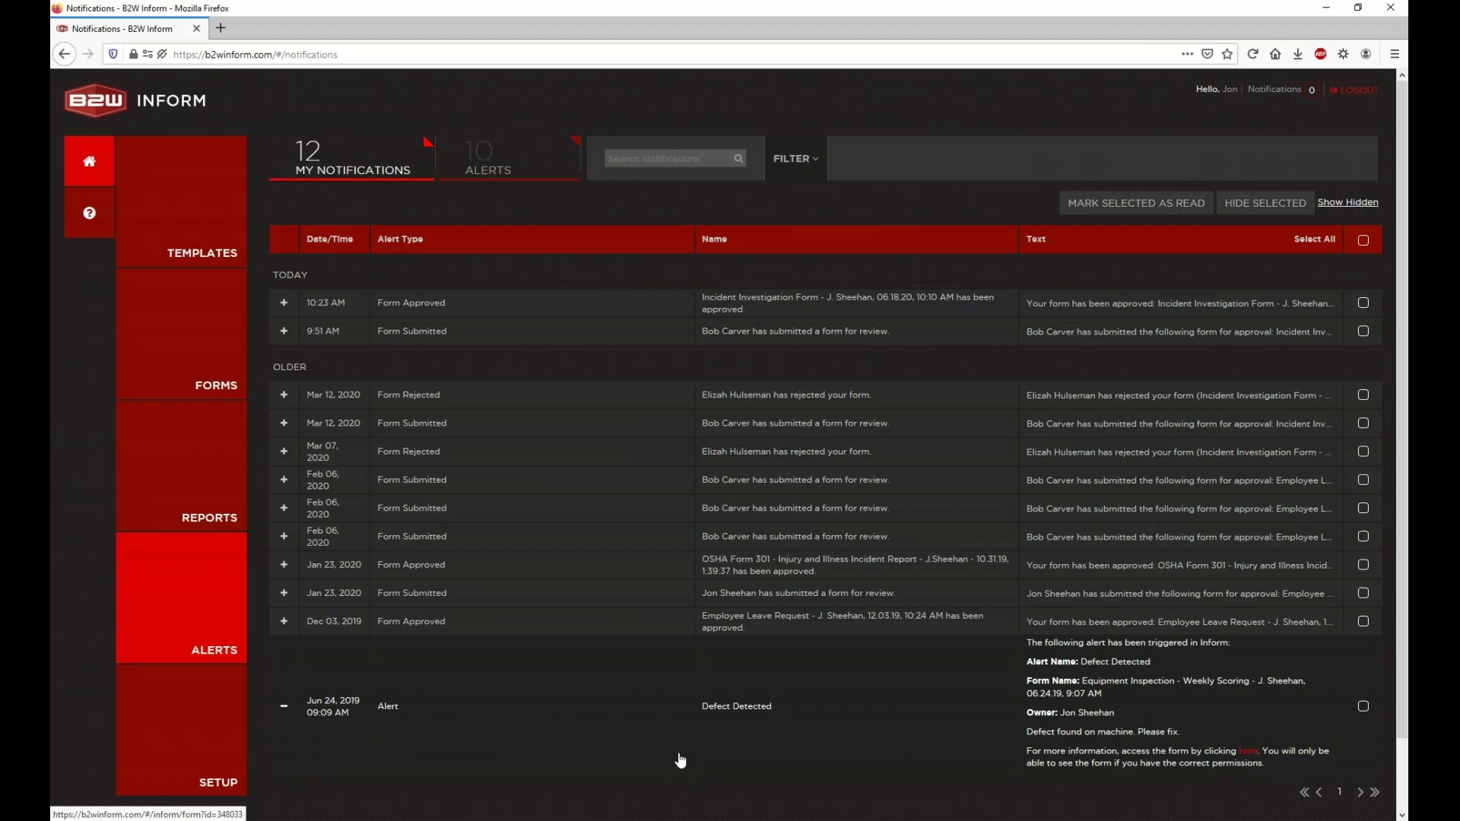
left_click(504, 713)
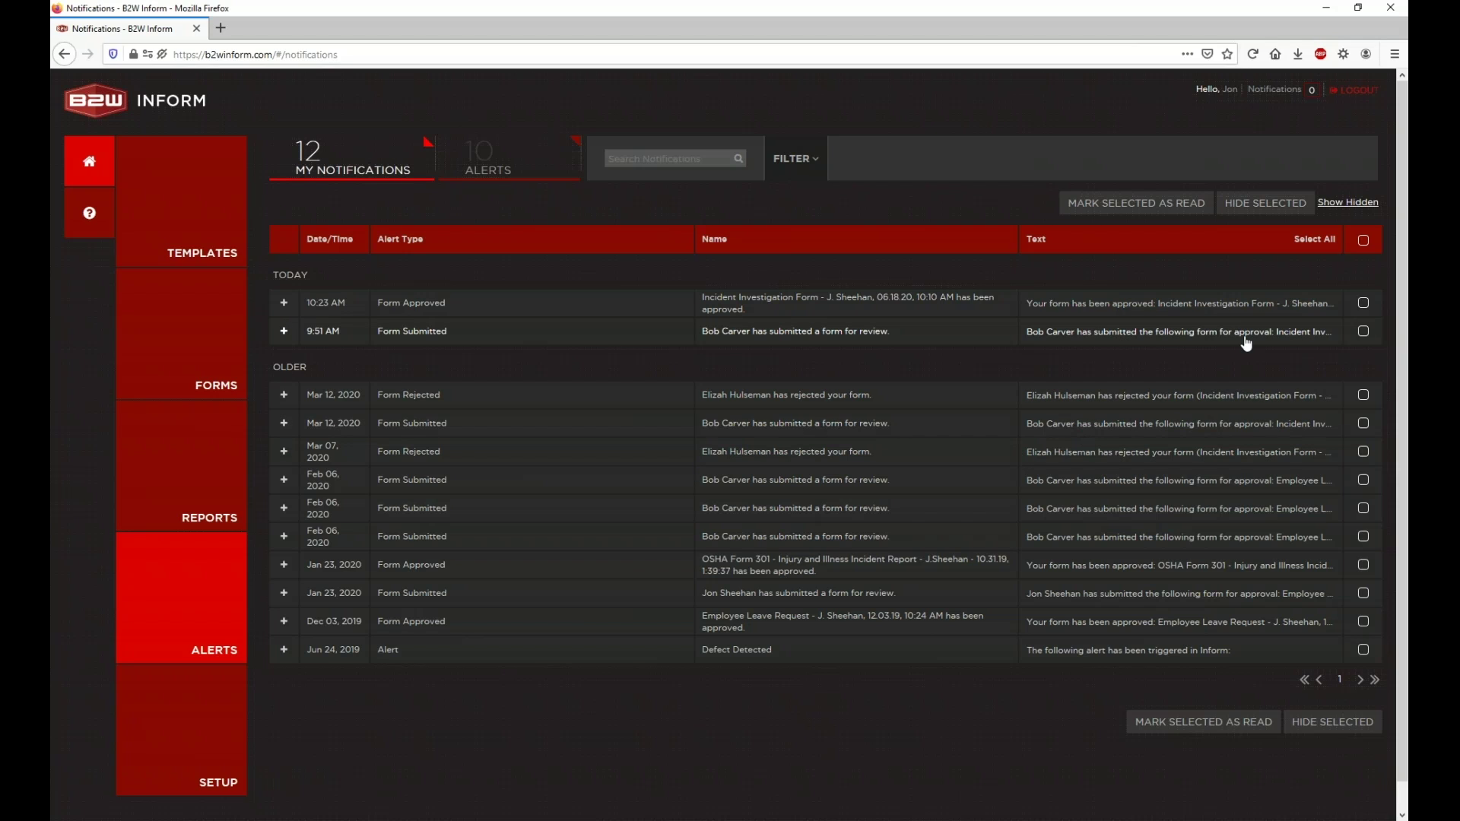
double_click(298, 274)
left_click(298, 274)
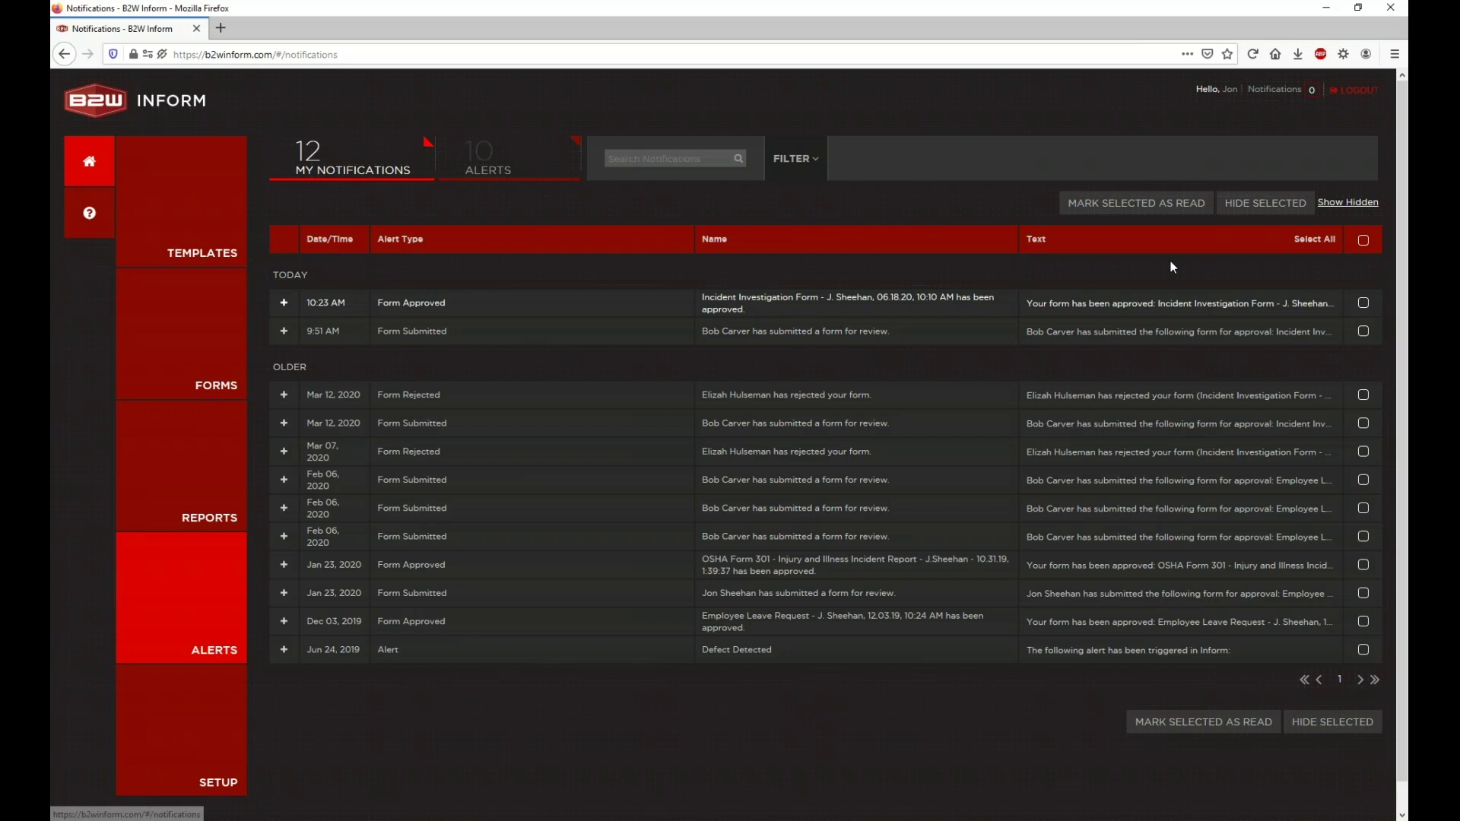
left_click(1347, 203)
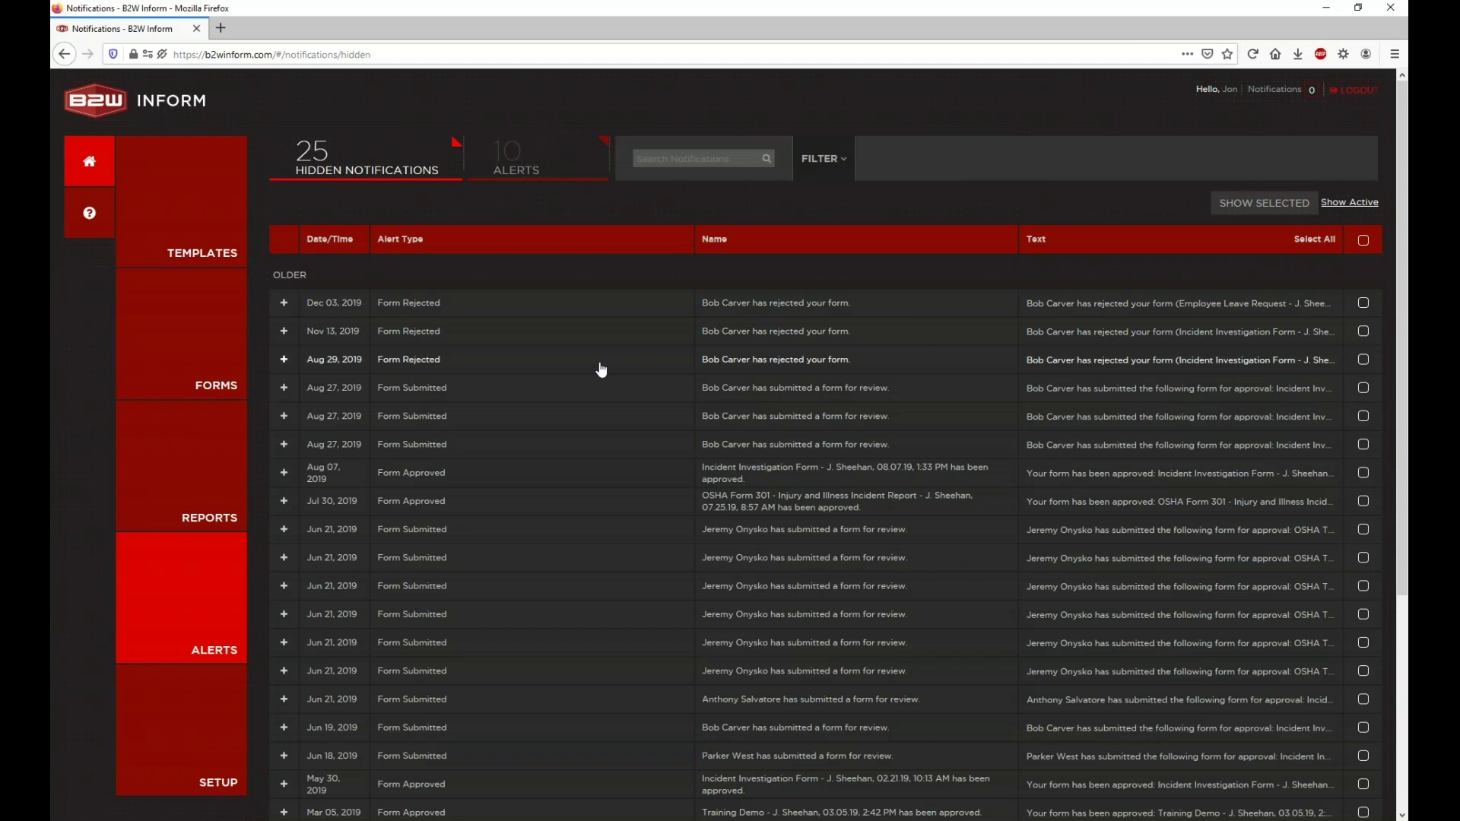
Step: Scroll through the 25 hidden notifications and return to the 12 active ones
scroll(602, 370, "down", 2)
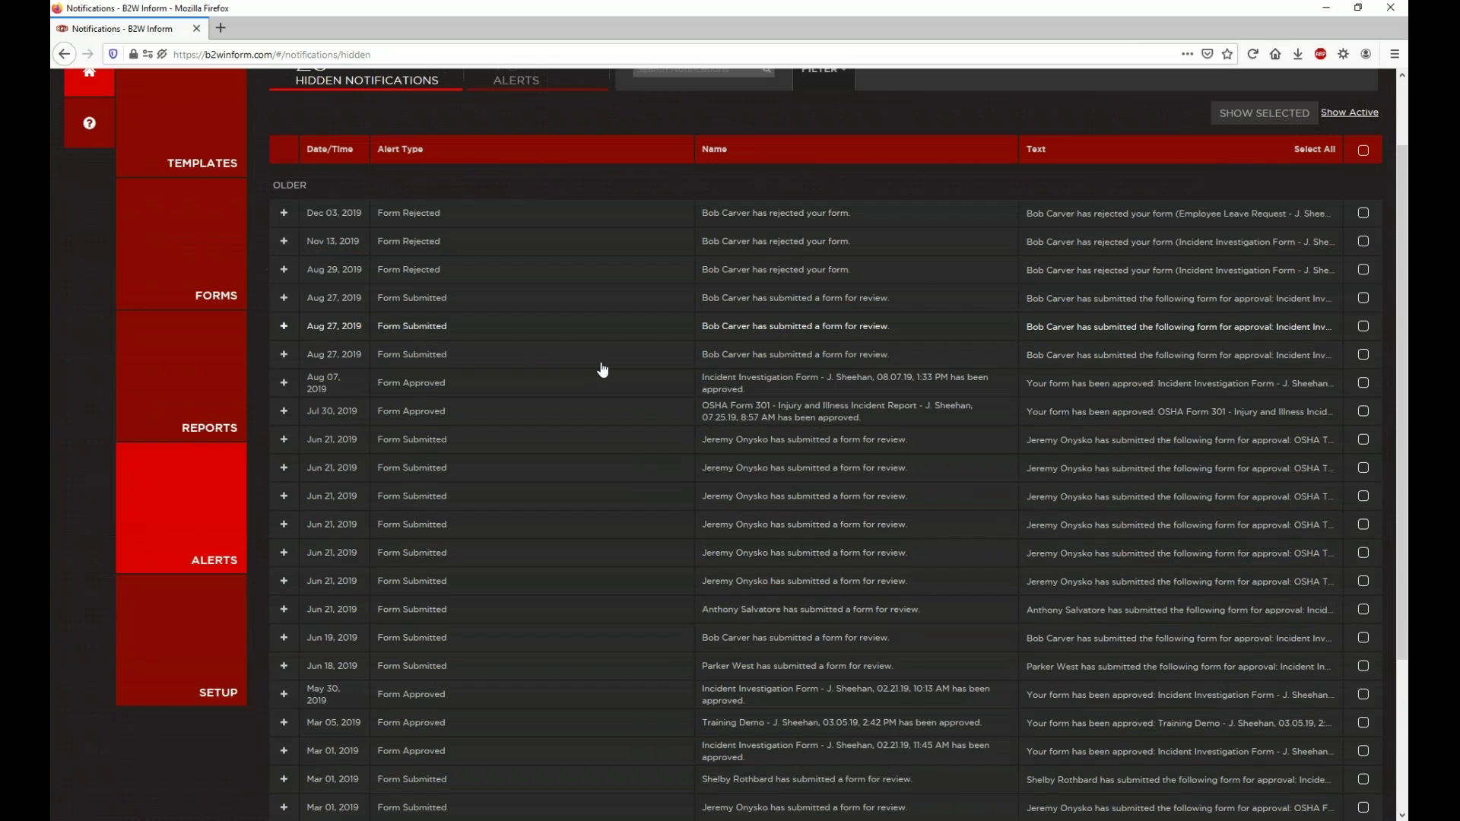
scroll(623, 388, "down", 5)
scroll(646, 404, "up", 5)
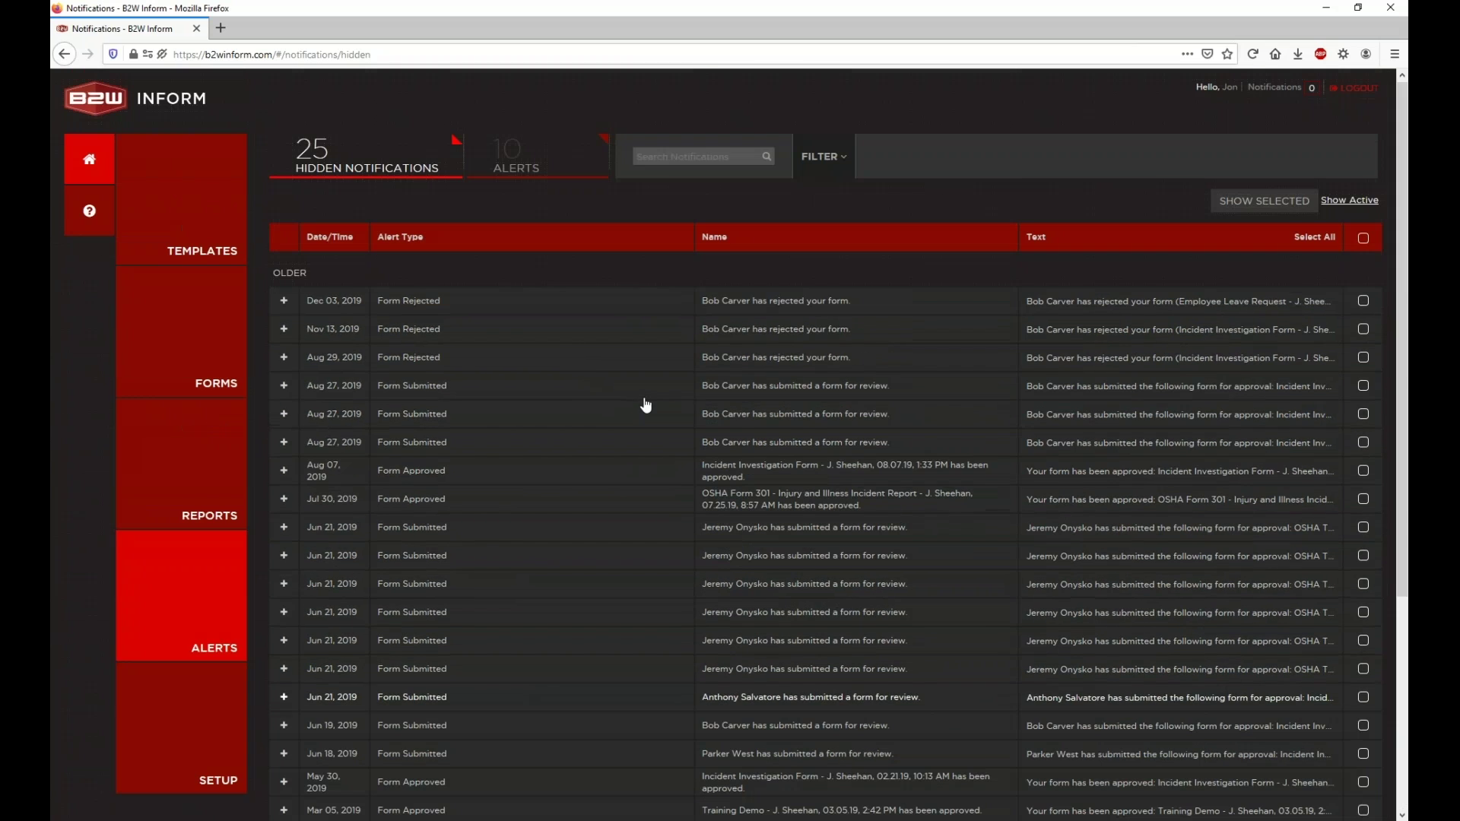
left_click(1345, 203)
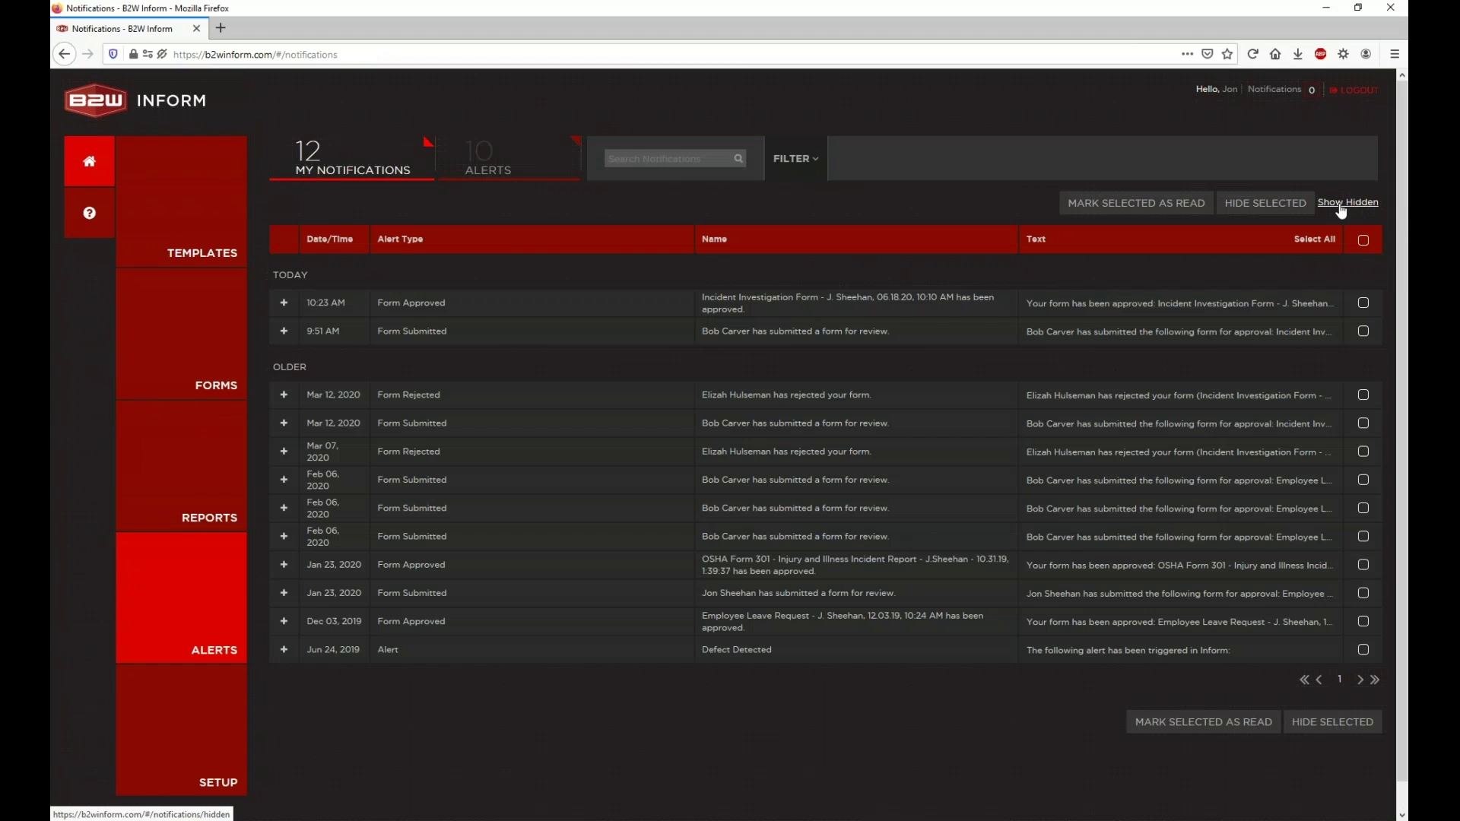
Step: Select both Feb 06, 2020 Form Submitted notifications and hide them, leaving 10 active
left_click(1364, 622)
left_click(1363, 594)
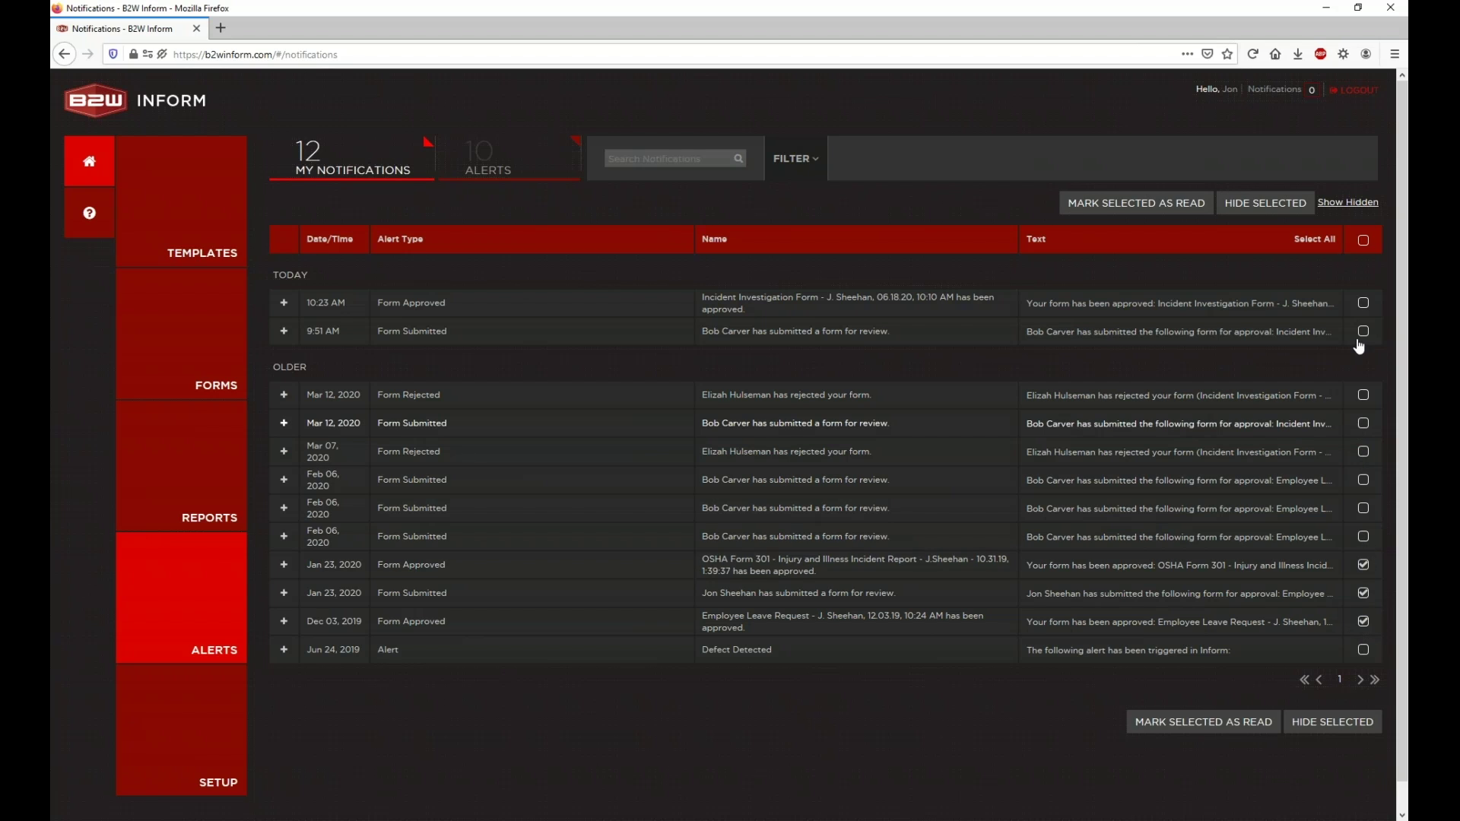
left_click(1363, 242)
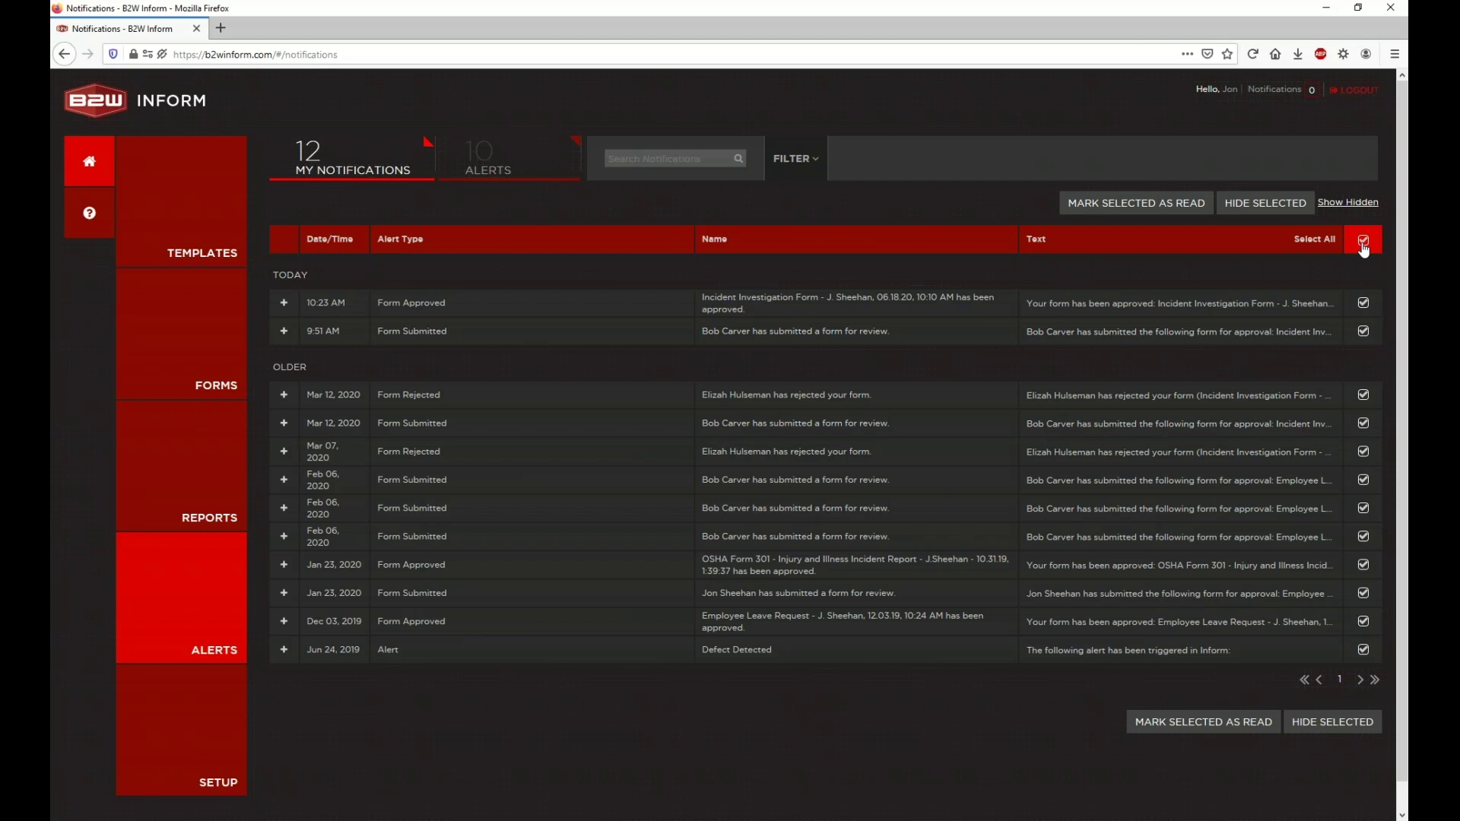
left_click(1363, 242)
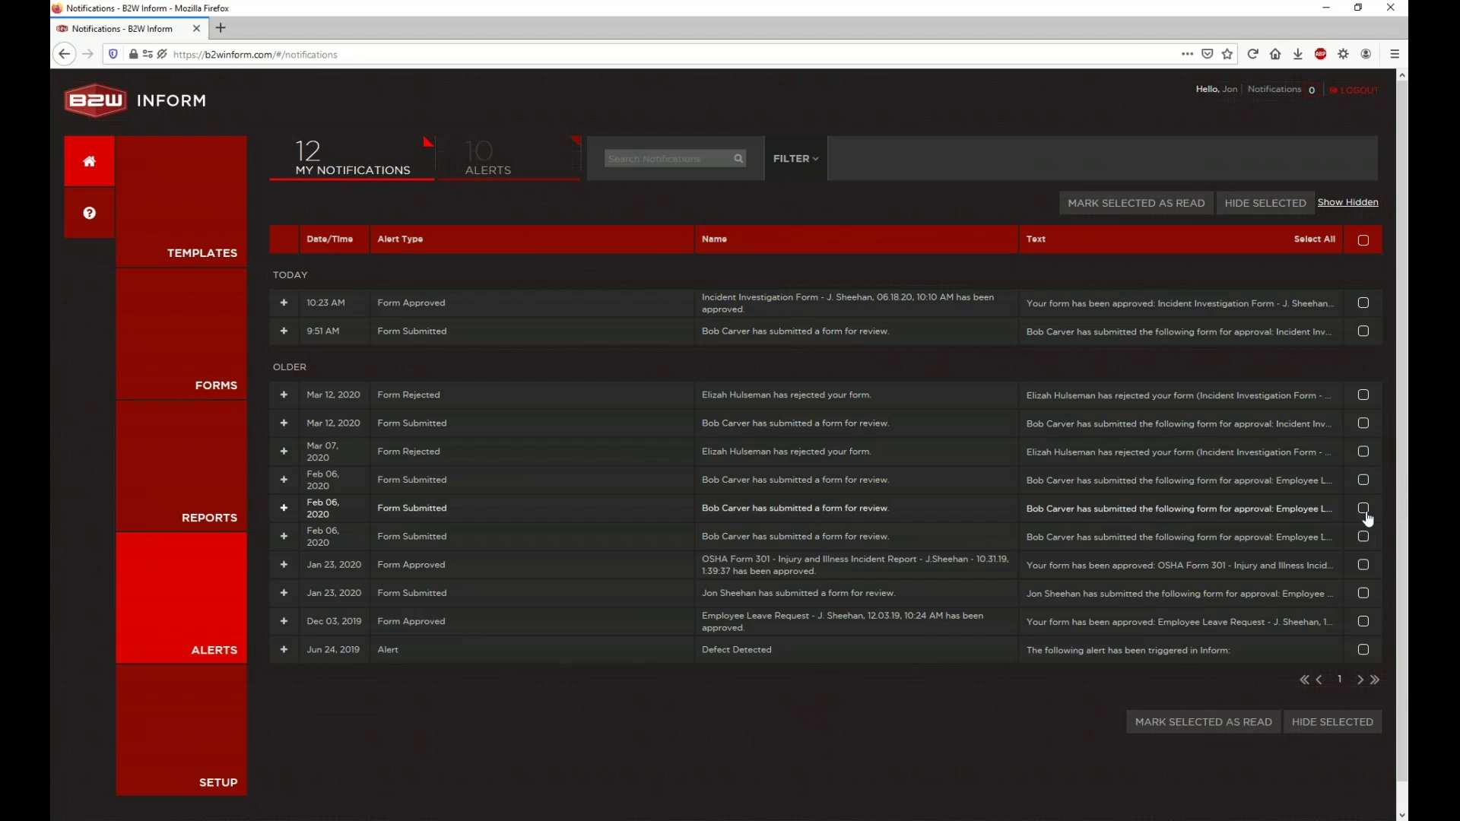
left_click(1364, 508)
left_click(1365, 538)
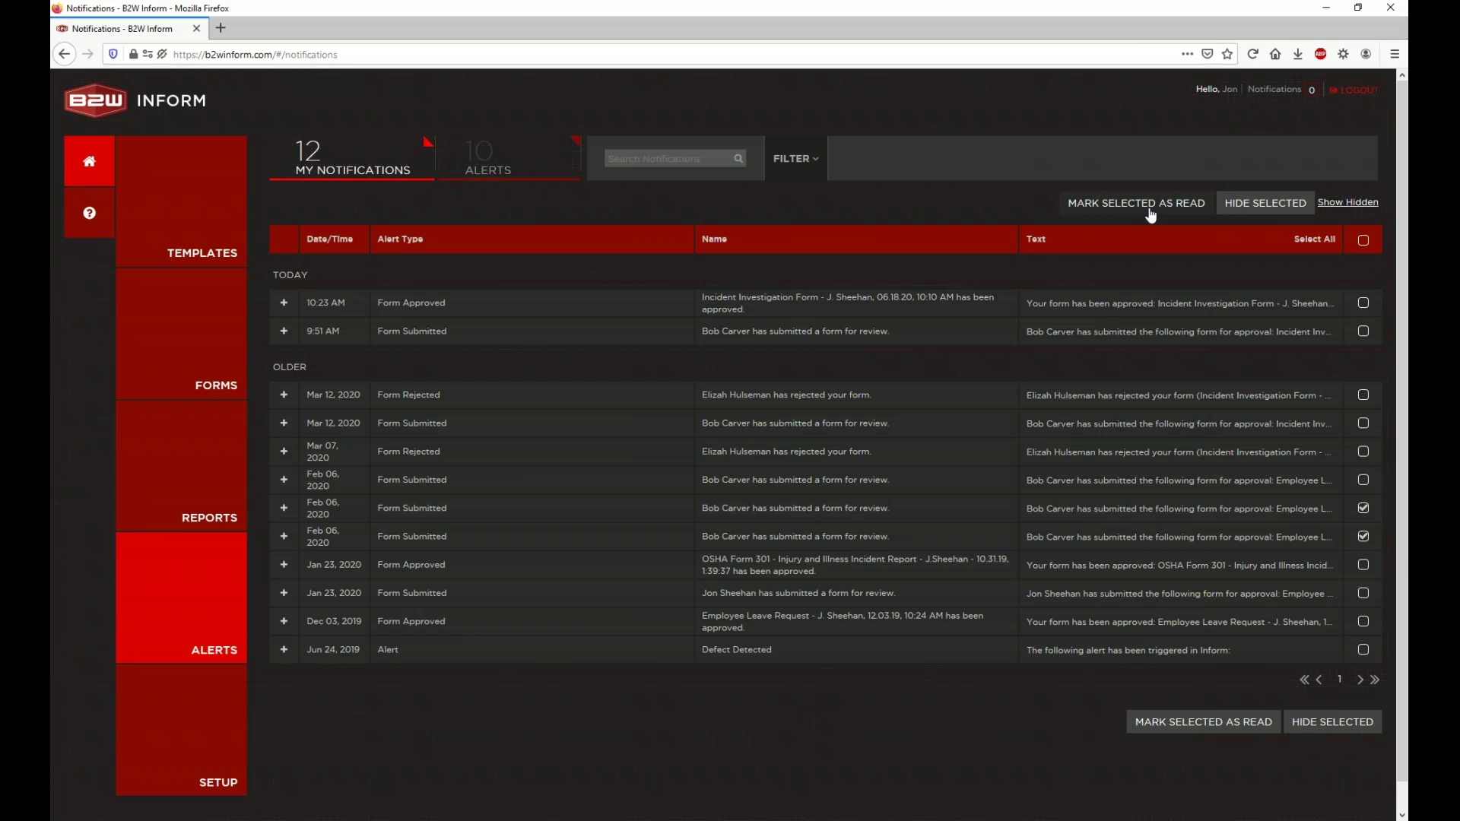
left_click(1244, 205)
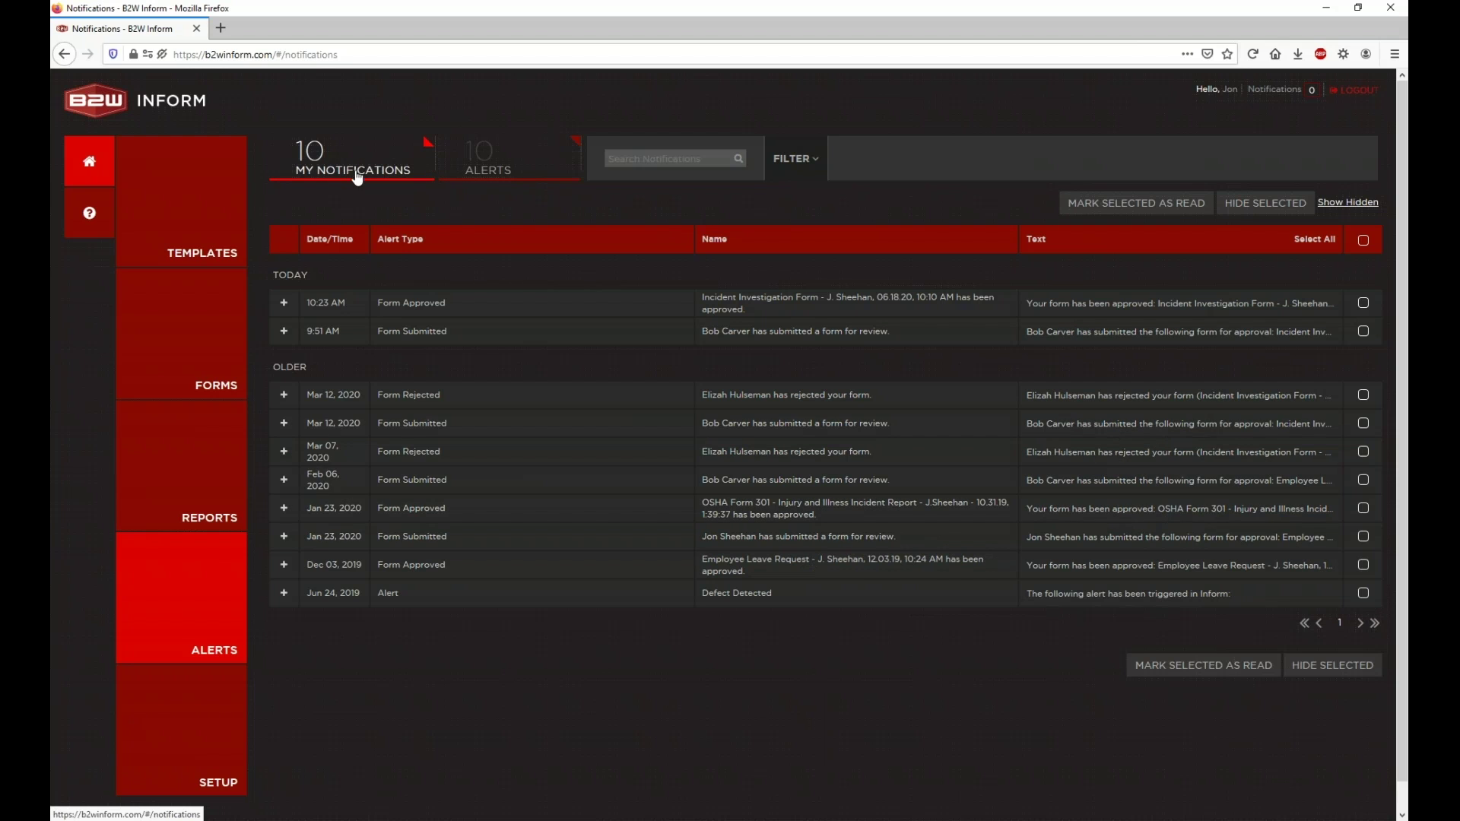
Step: Check the hidden list now holds 27 notifications including both Feb 06 entries, then list the 10 configured alerts
left_click(1358, 204)
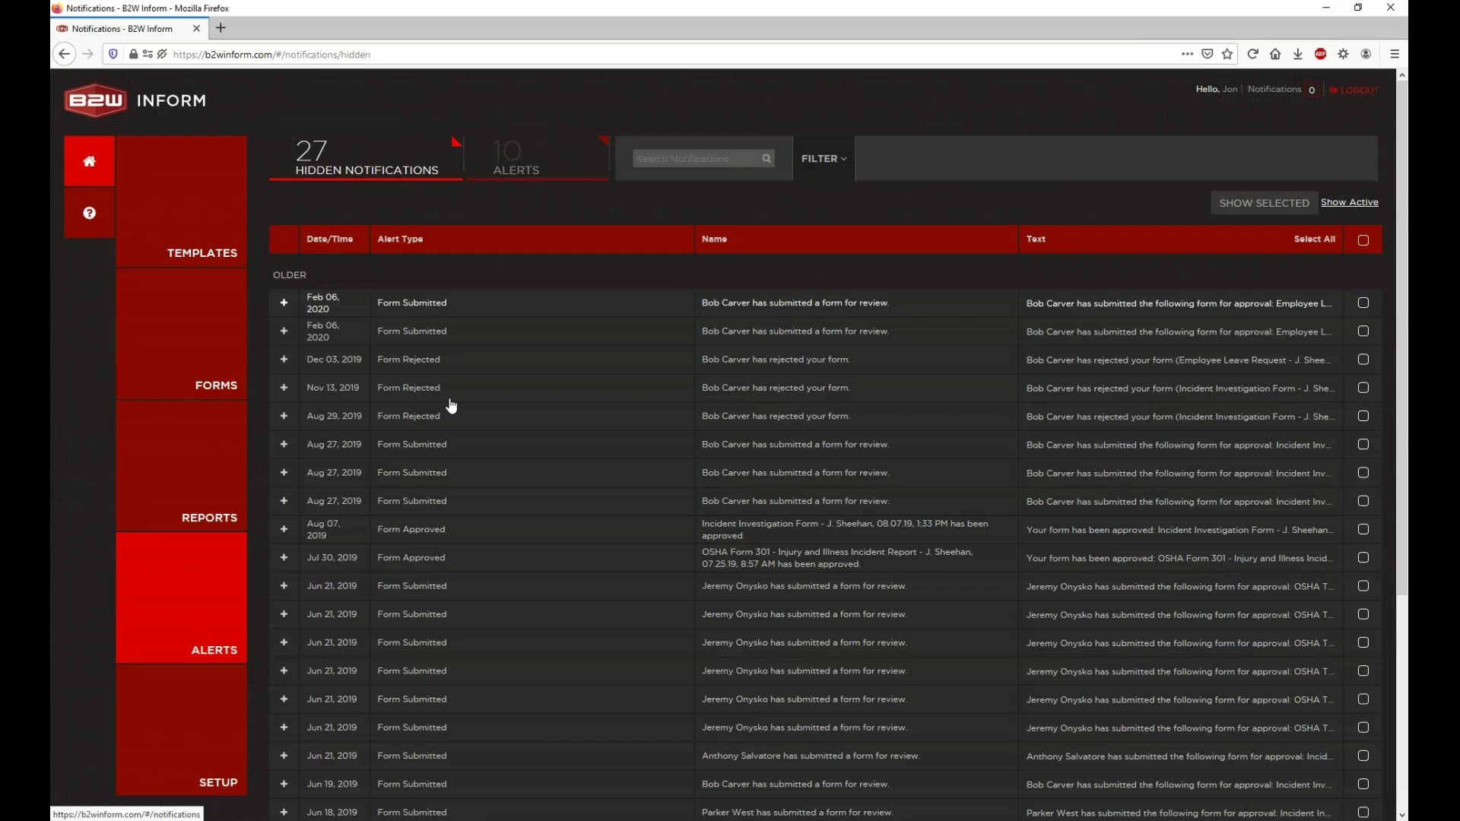
scroll(614, 467, "down", 4)
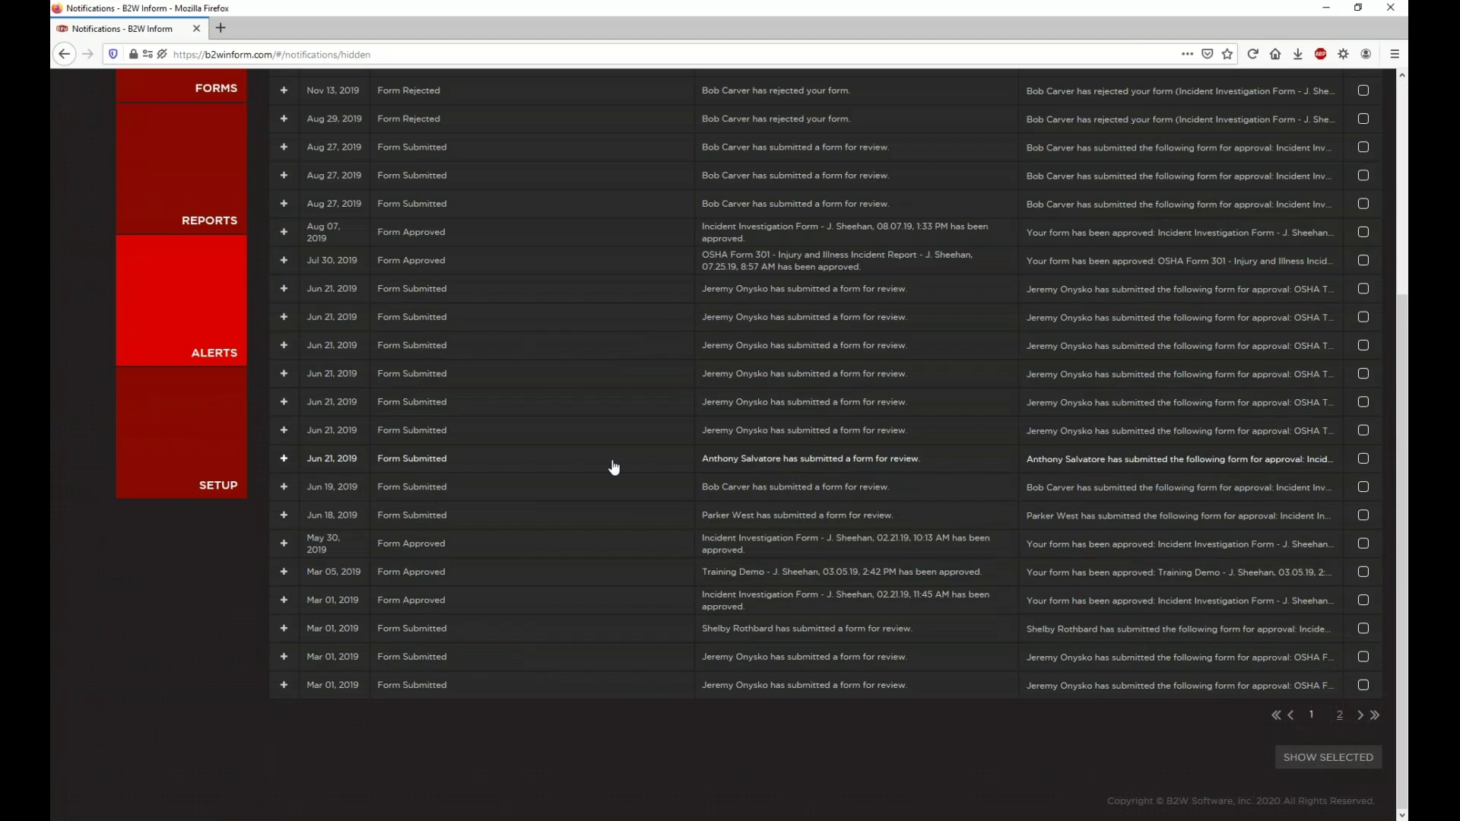
scroll(614, 466, "up", 4)
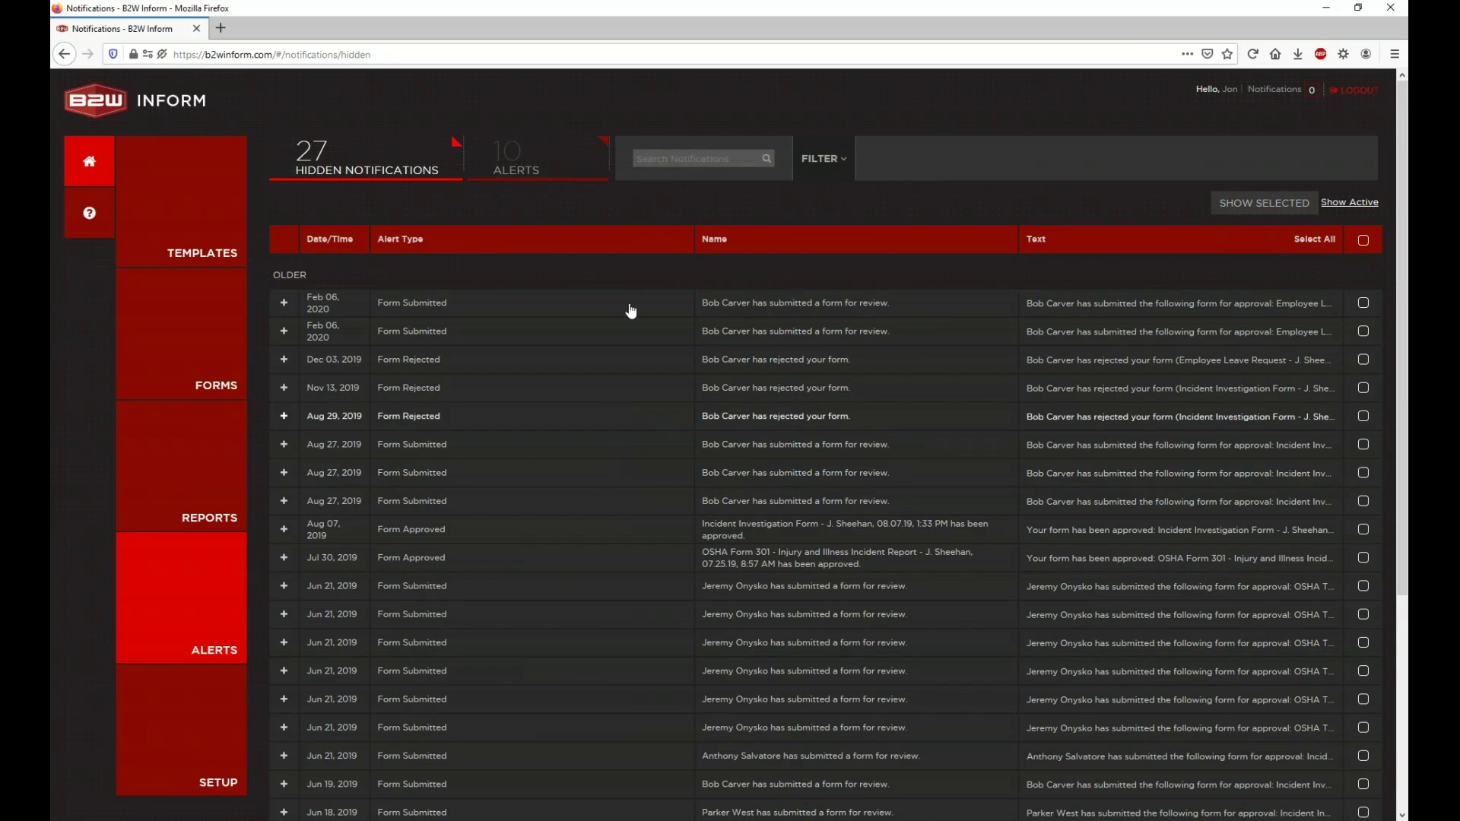
left_click(564, 179)
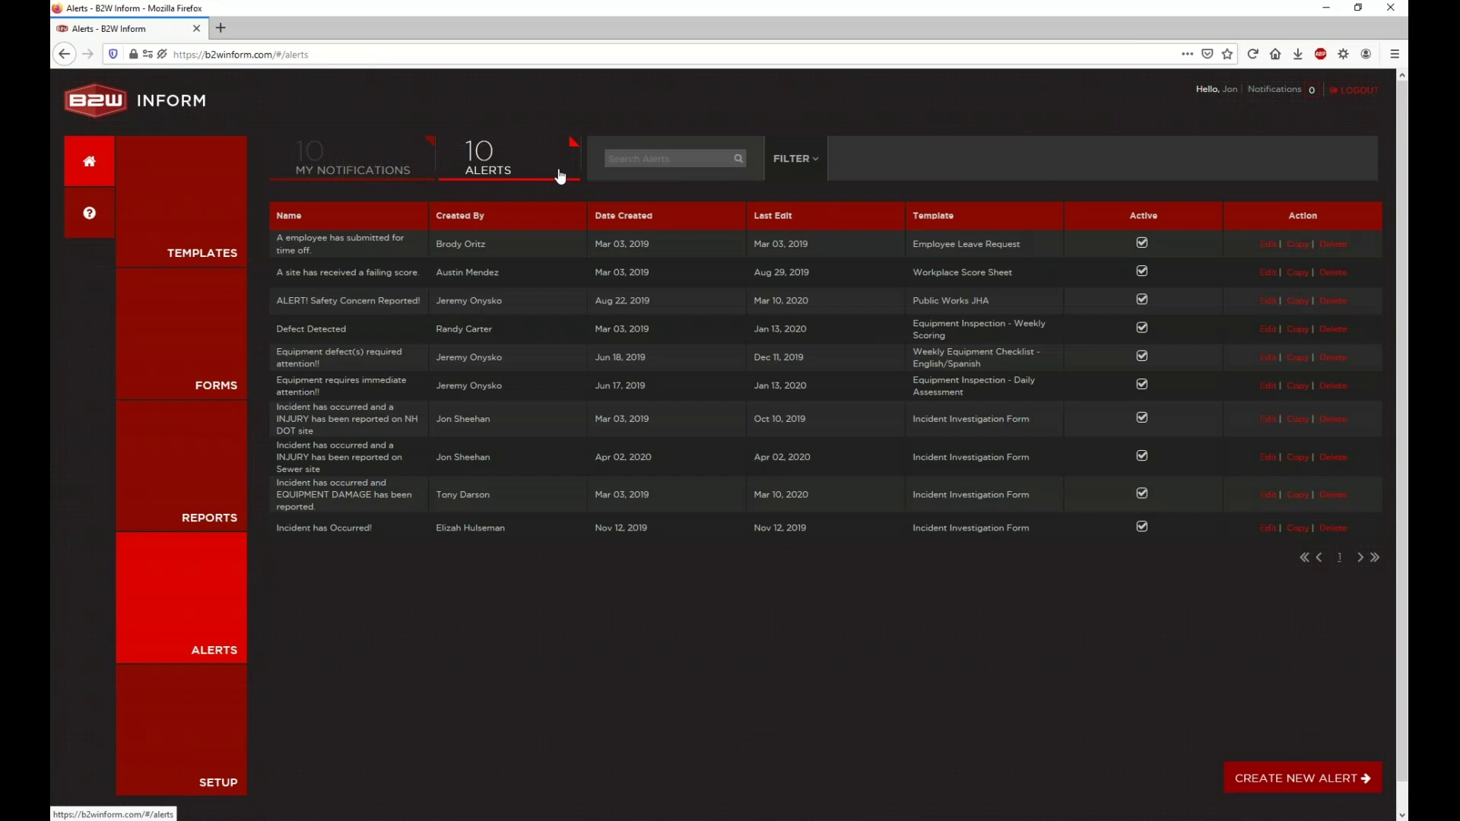
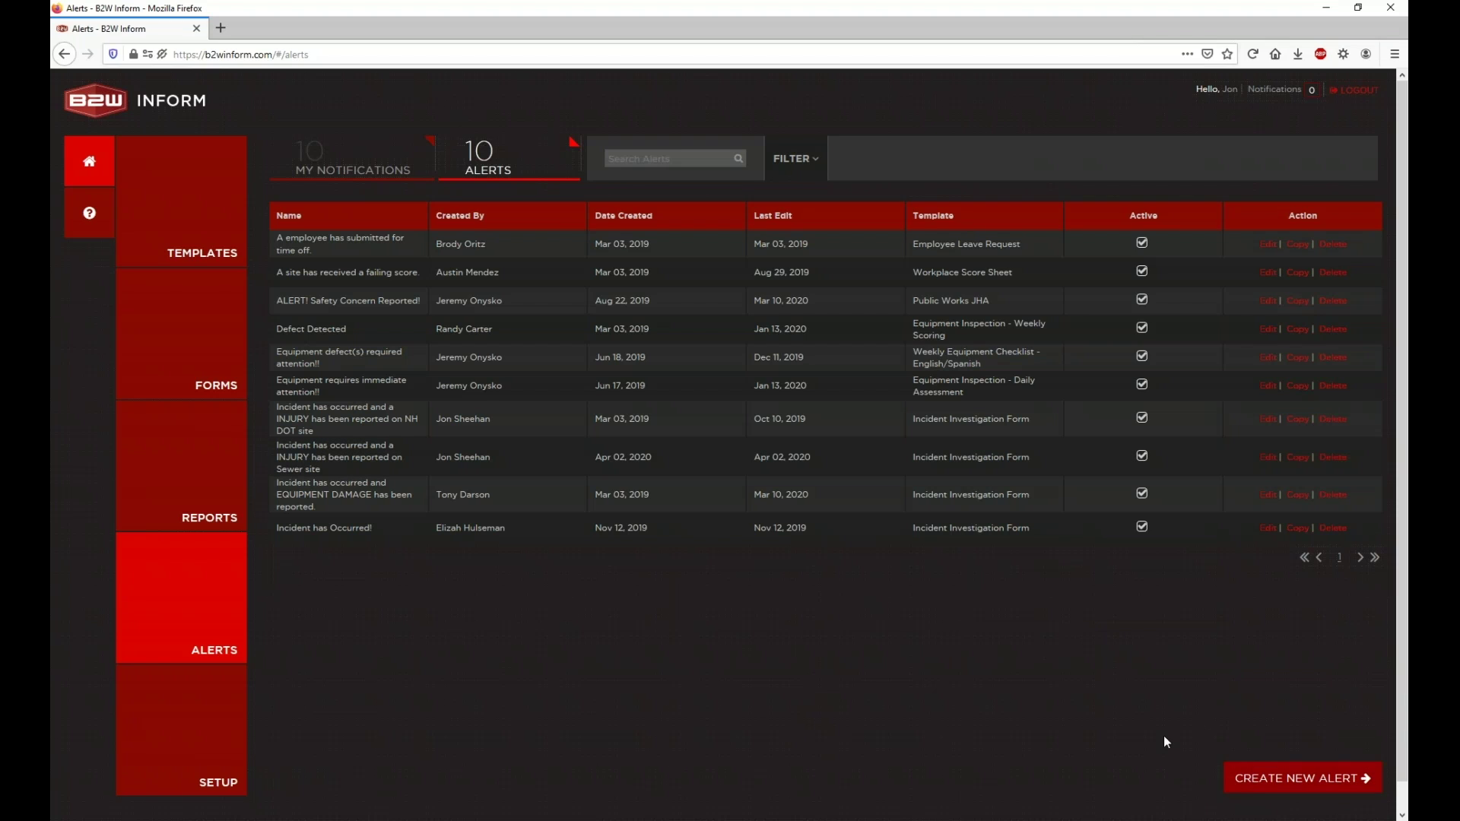
Step: Open Create New Alert, return to the Alerts list of 10, then reopen a blank alert form
left_click(1279, 791)
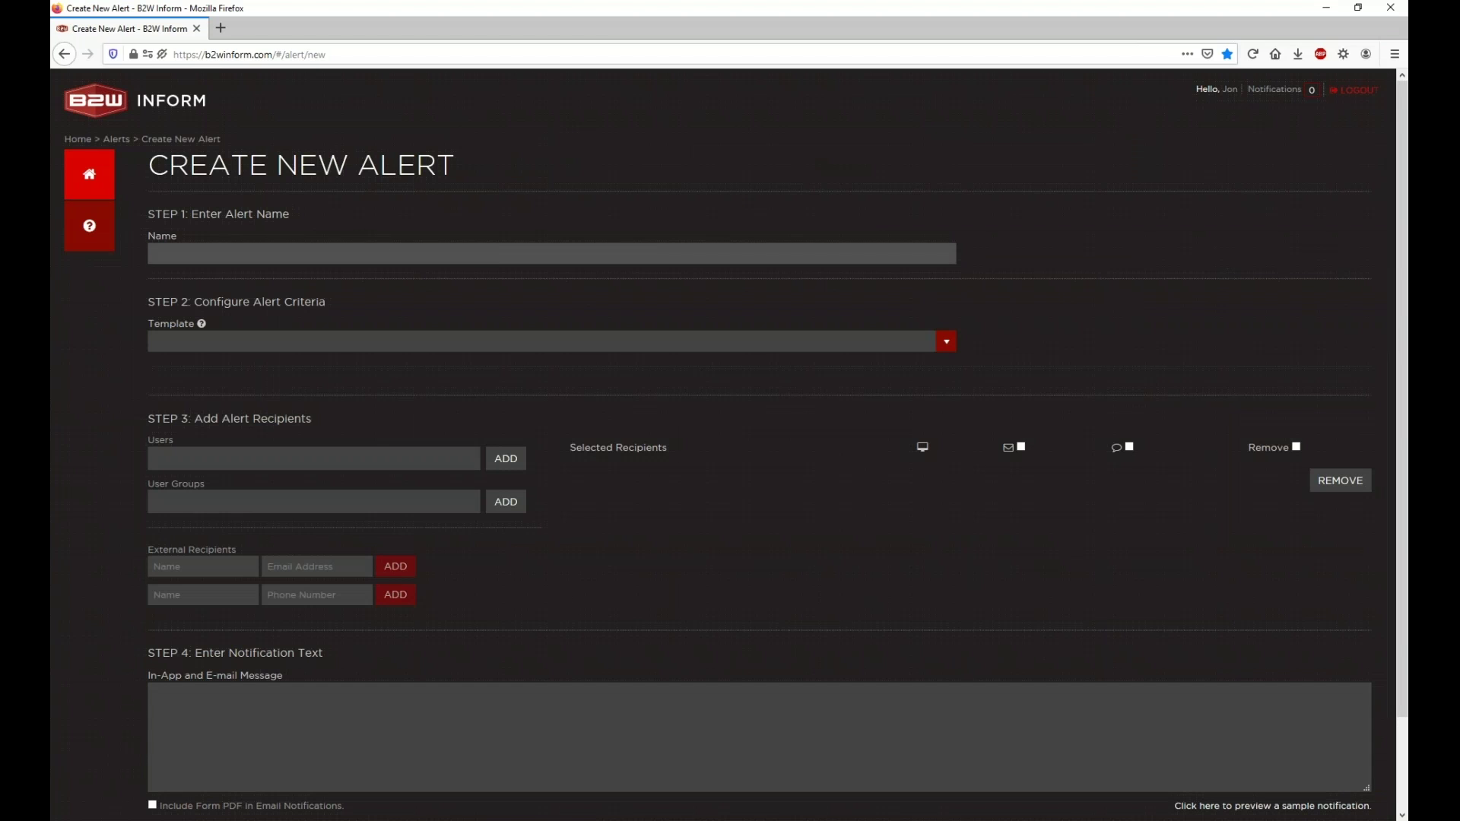
left_click(118, 139)
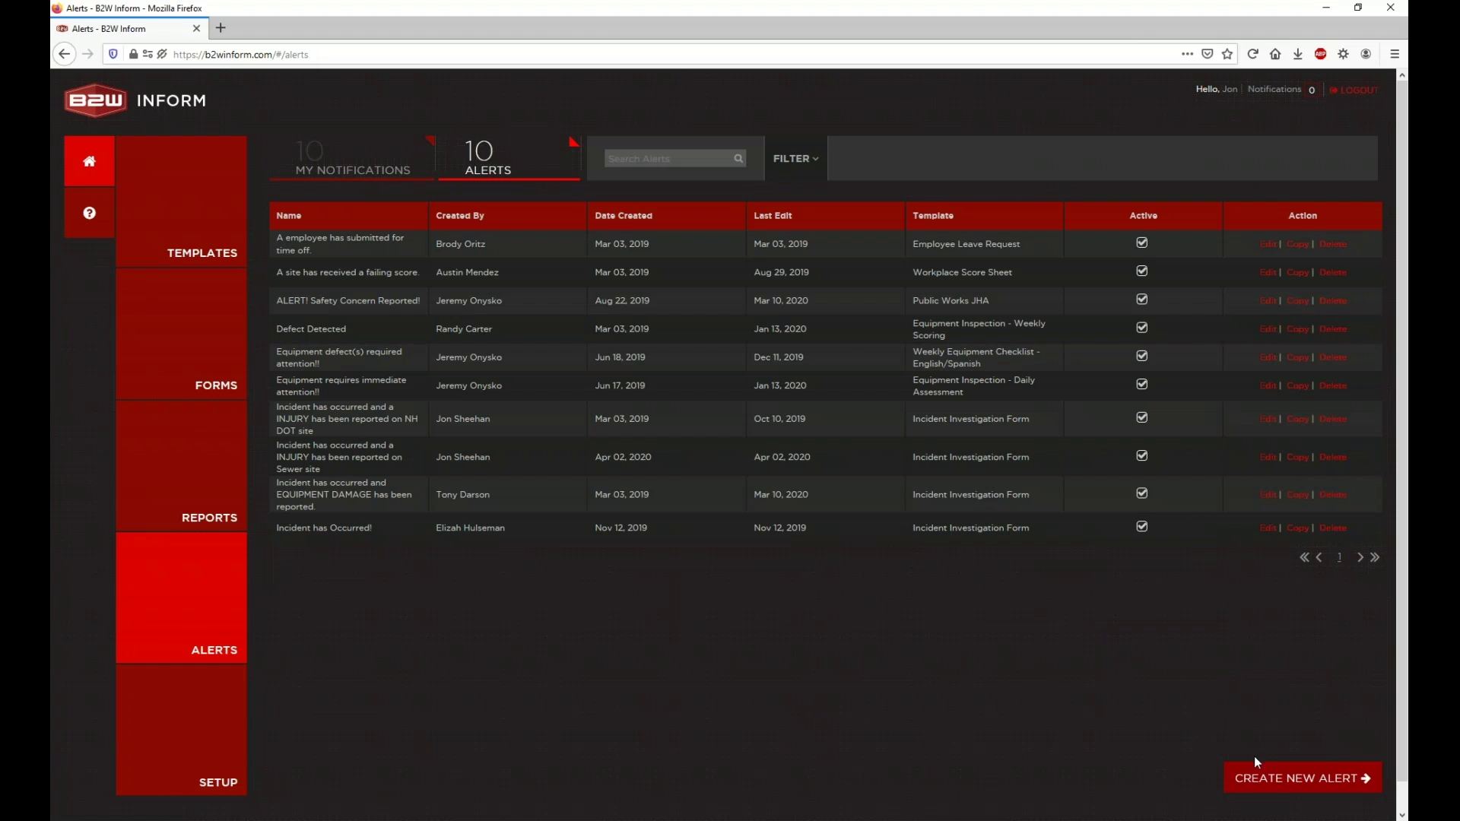
left_click(1262, 780)
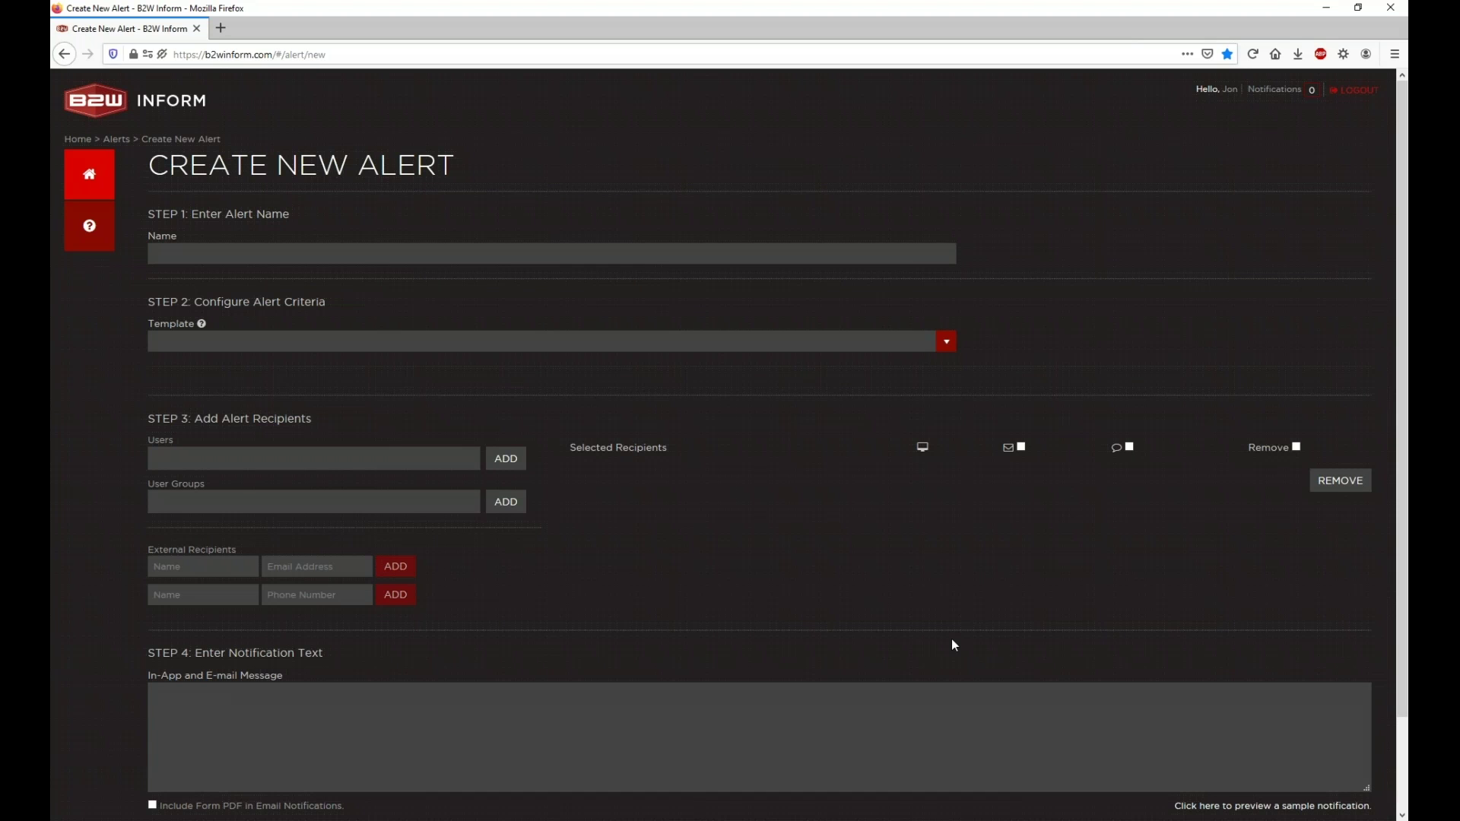
scroll(952, 638, "down", 2)
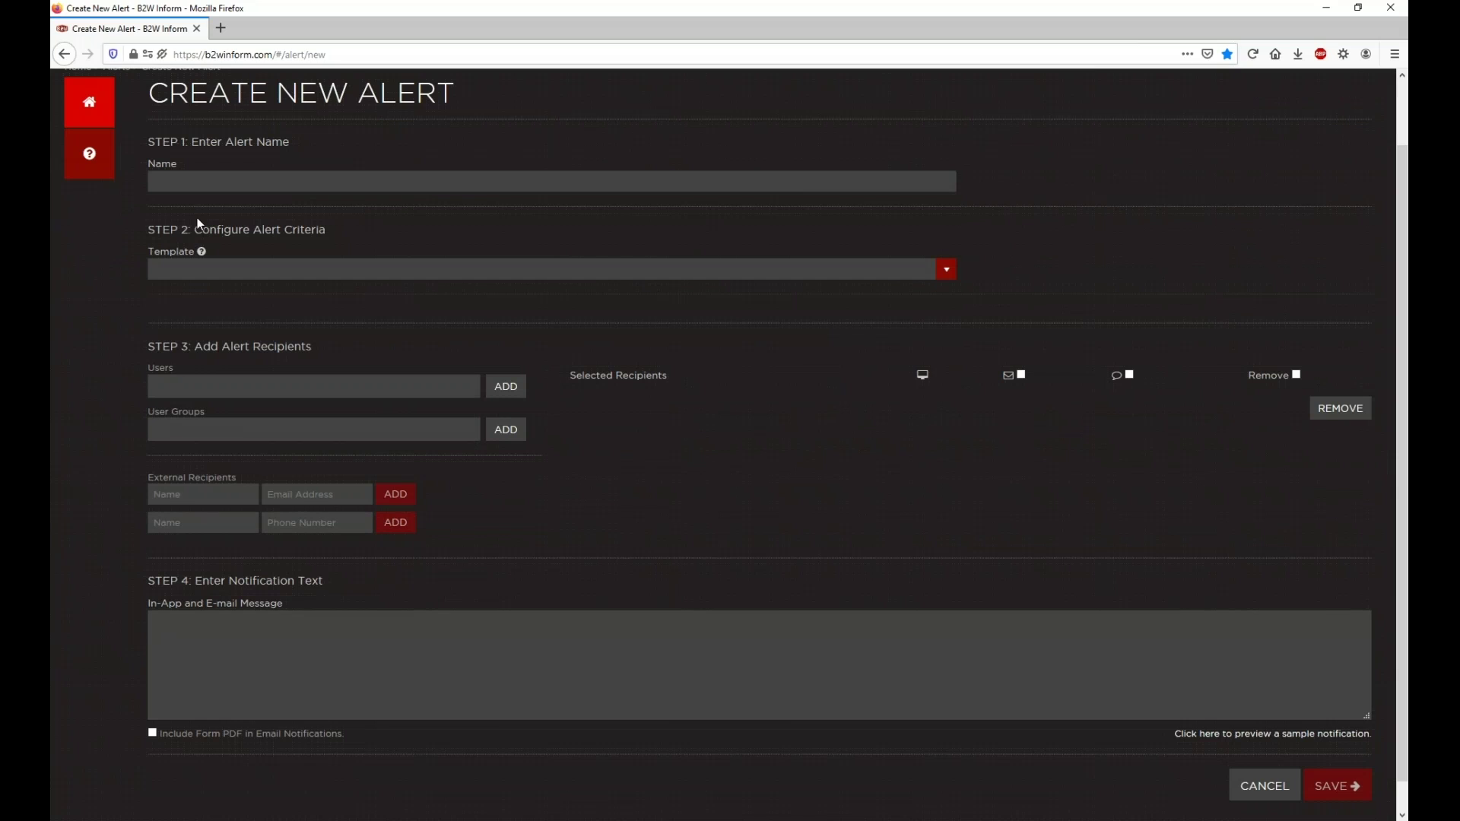
left_click_drag(151, 141, 293, 137)
left_click(301, 140)
left_click_drag(150, 228, 325, 232)
left_click(350, 236)
left_click_drag(144, 348, 310, 348)
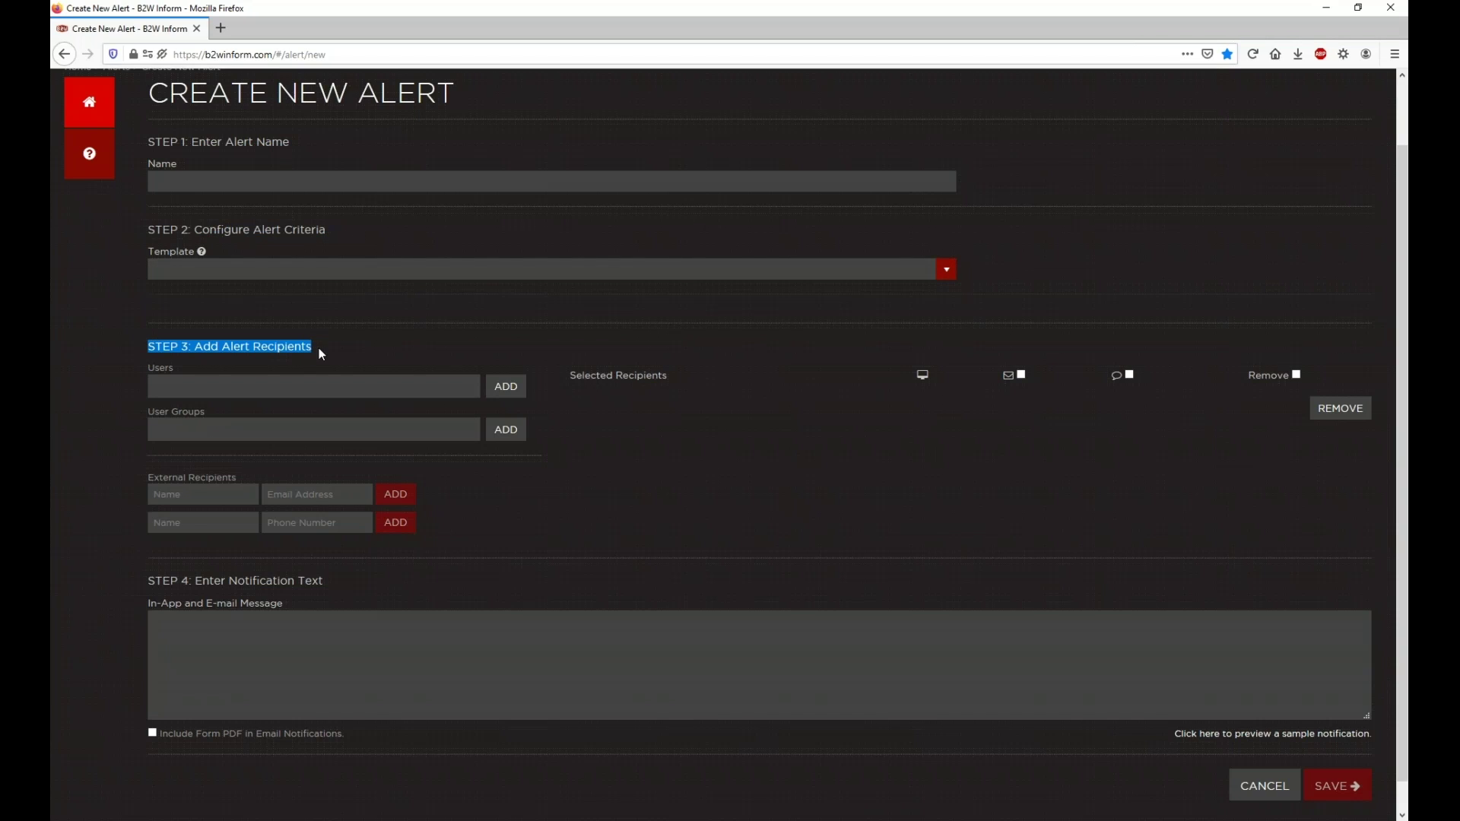
left_click(319, 348)
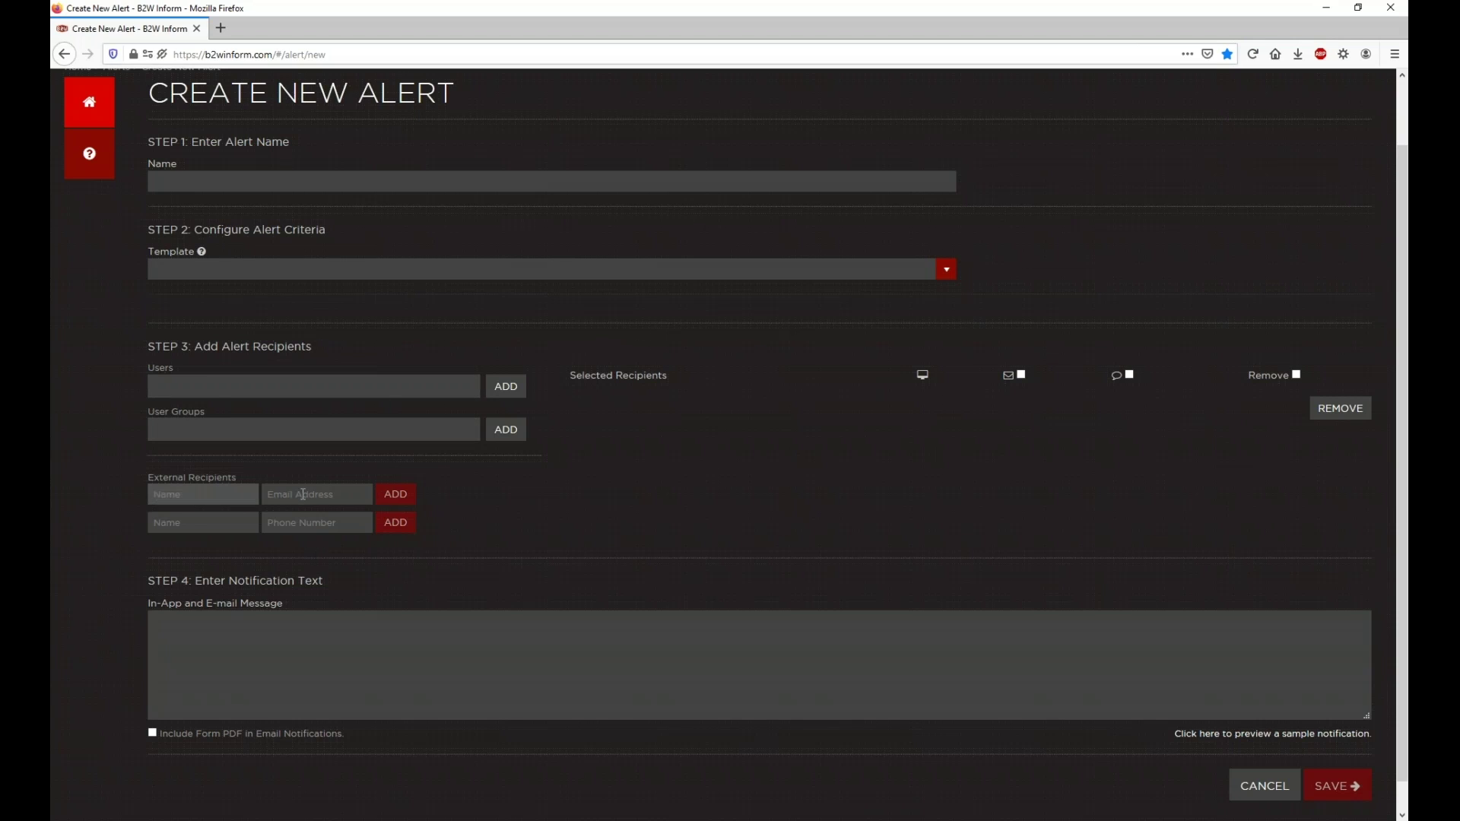
left_click_drag(142, 582, 319, 581)
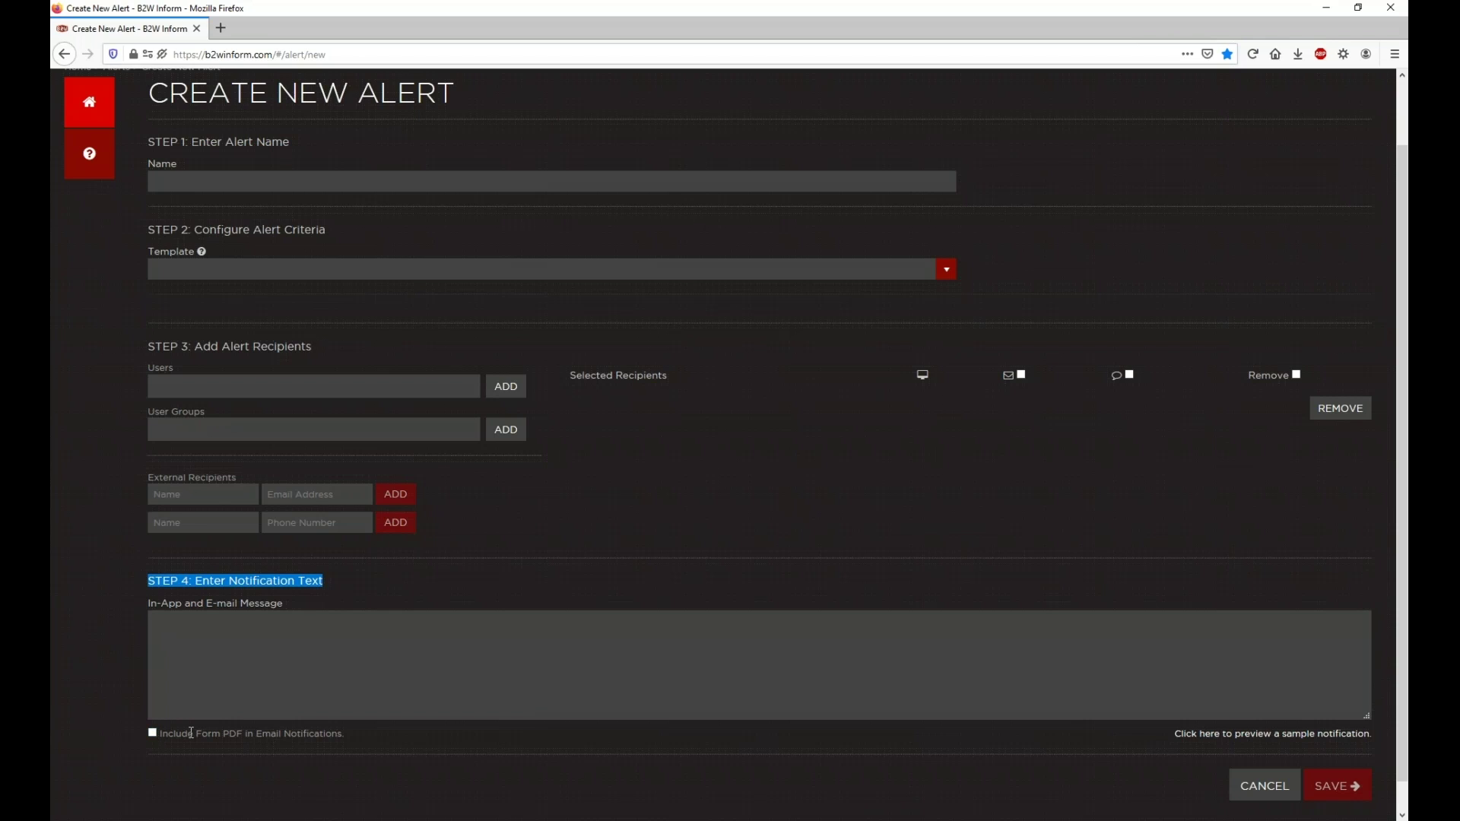
left_click_drag(168, 733, 336, 750)
left_click(366, 741)
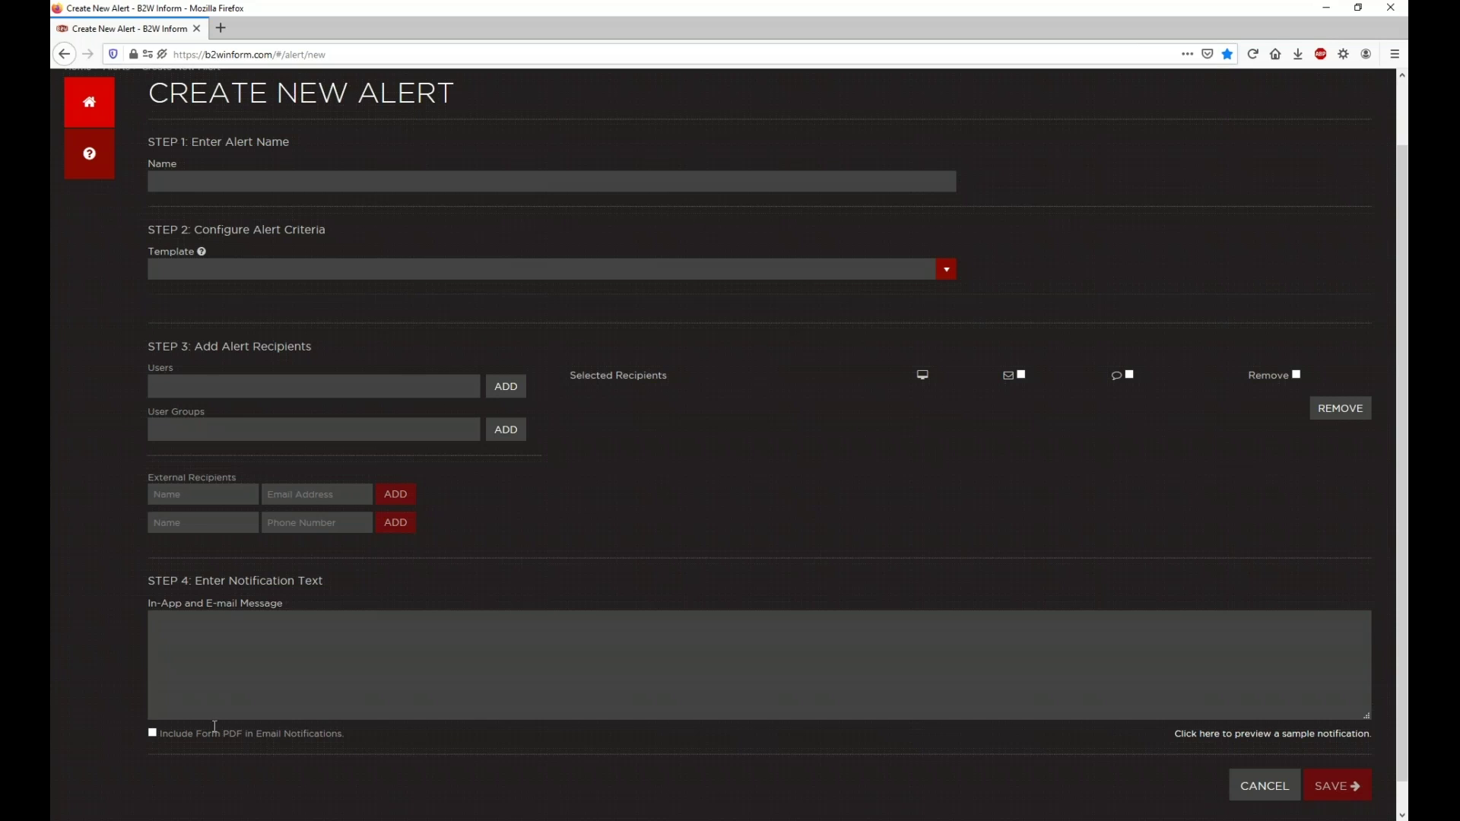
left_click_drag(140, 480, 242, 485)
left_click(209, 478)
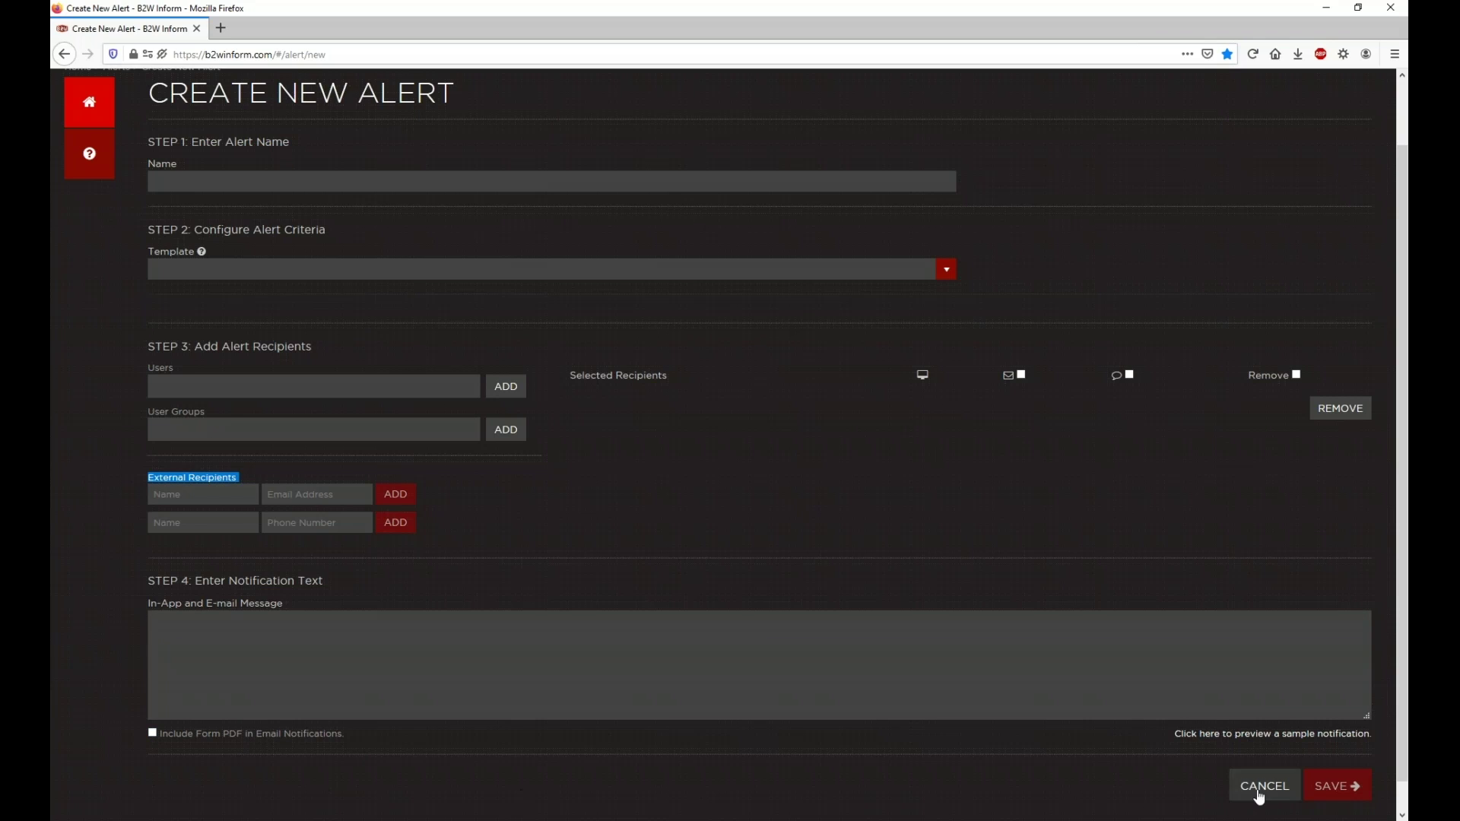
left_click(1229, 738)
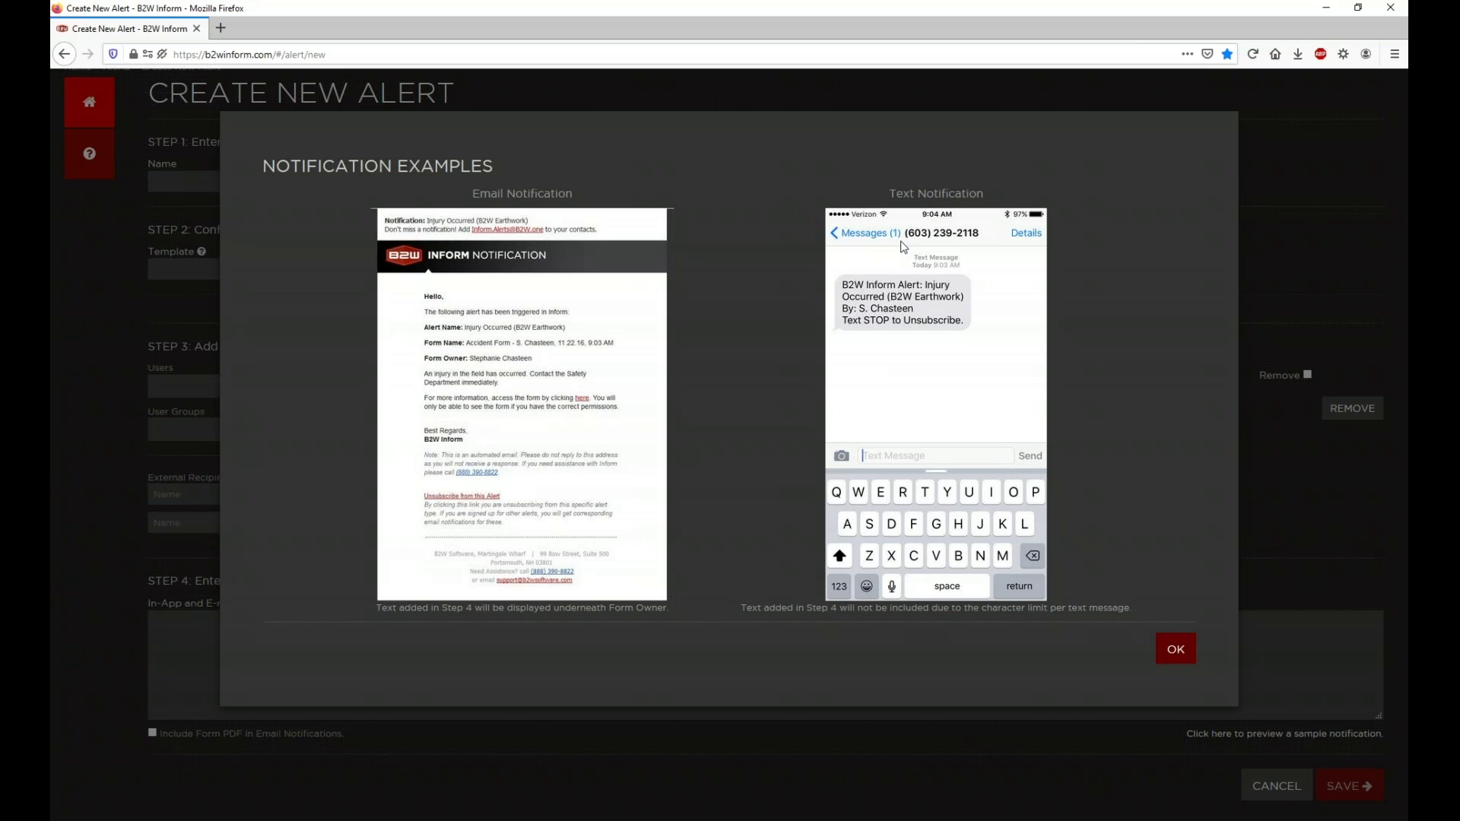
left_click(1177, 648)
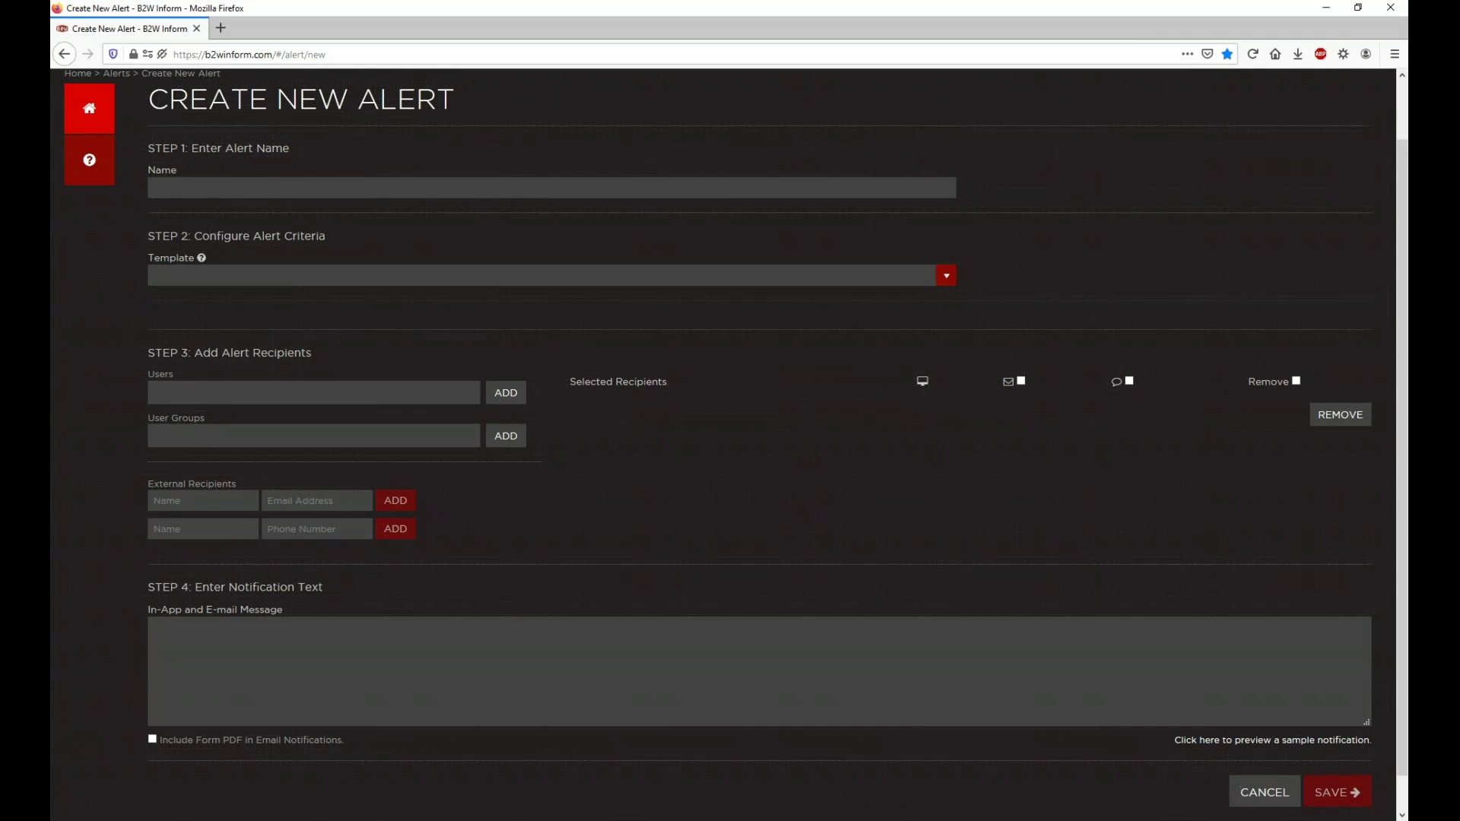
Step: Fill the Name field with a long run of a's to show the 70-character limit, then clear it
scroll(945, 576, "up", 2)
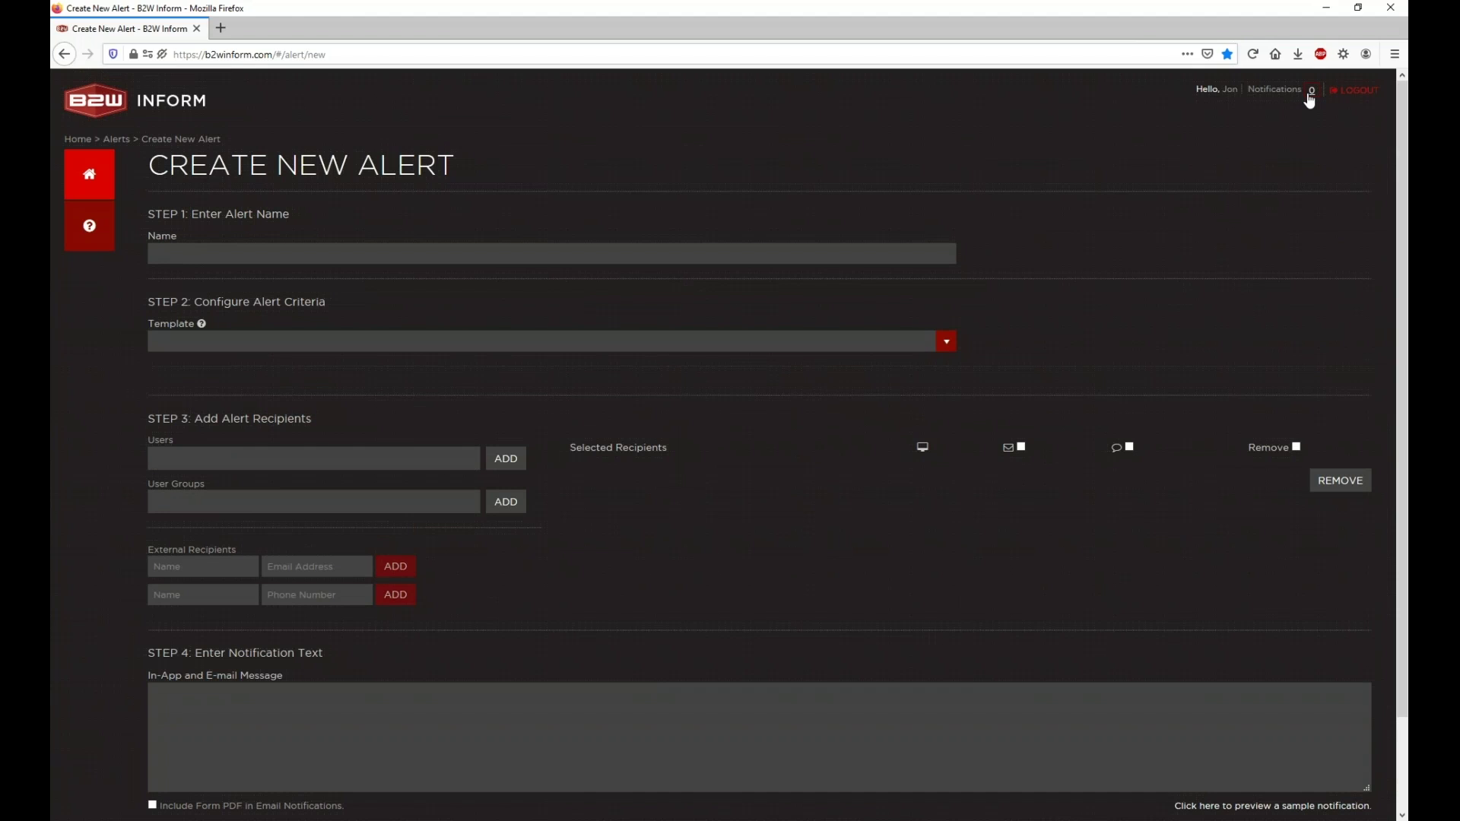
left_click_drag(1267, 91, 1299, 108)
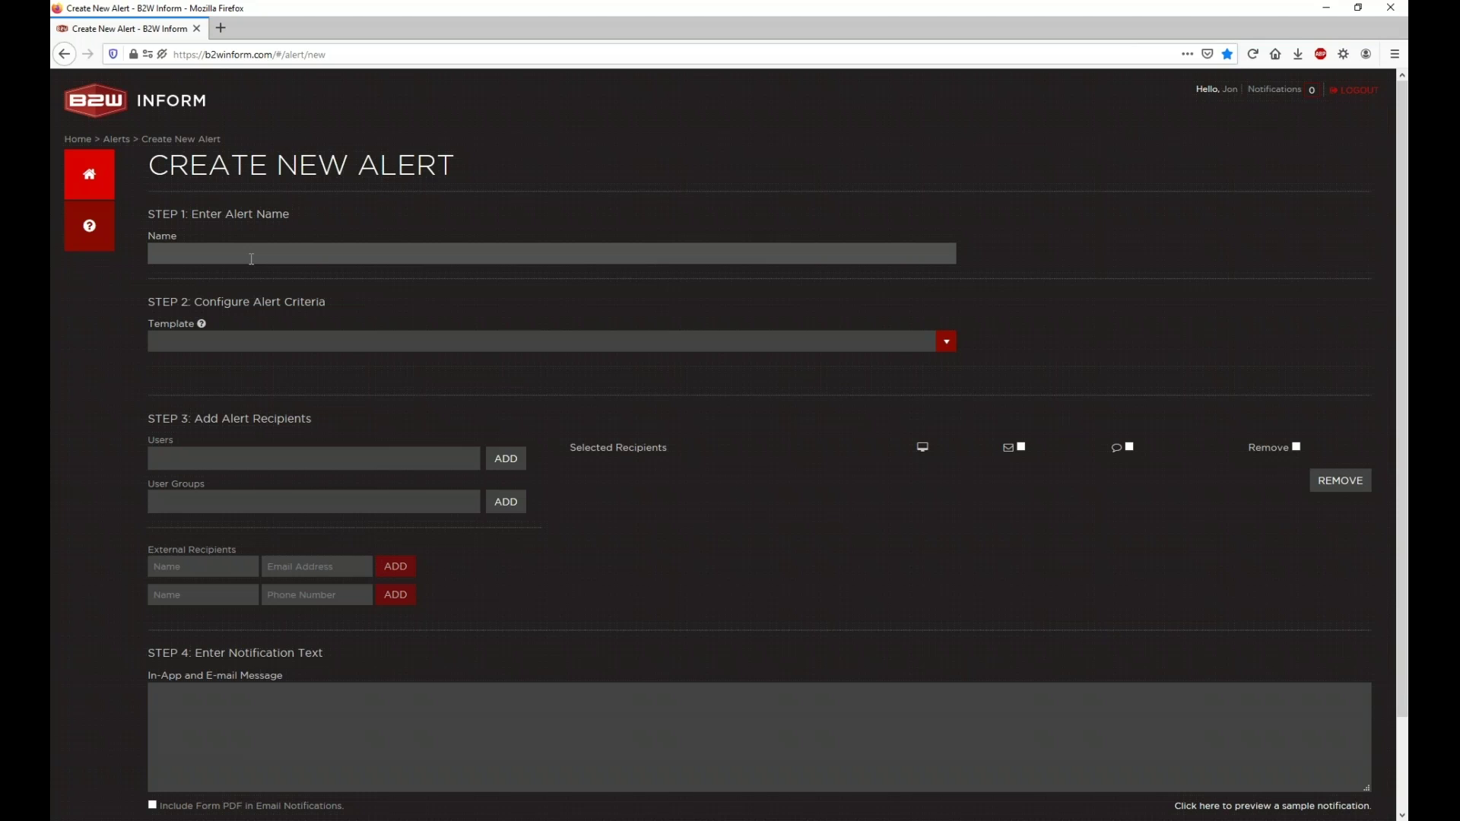
type("aaaaaaaaaaaaaaaaaaaaaaaaaaaaaaaaaaaaaaaaaaaaaaaaaaaaaaaaaaaaaaaaaaaaaaaaaa")
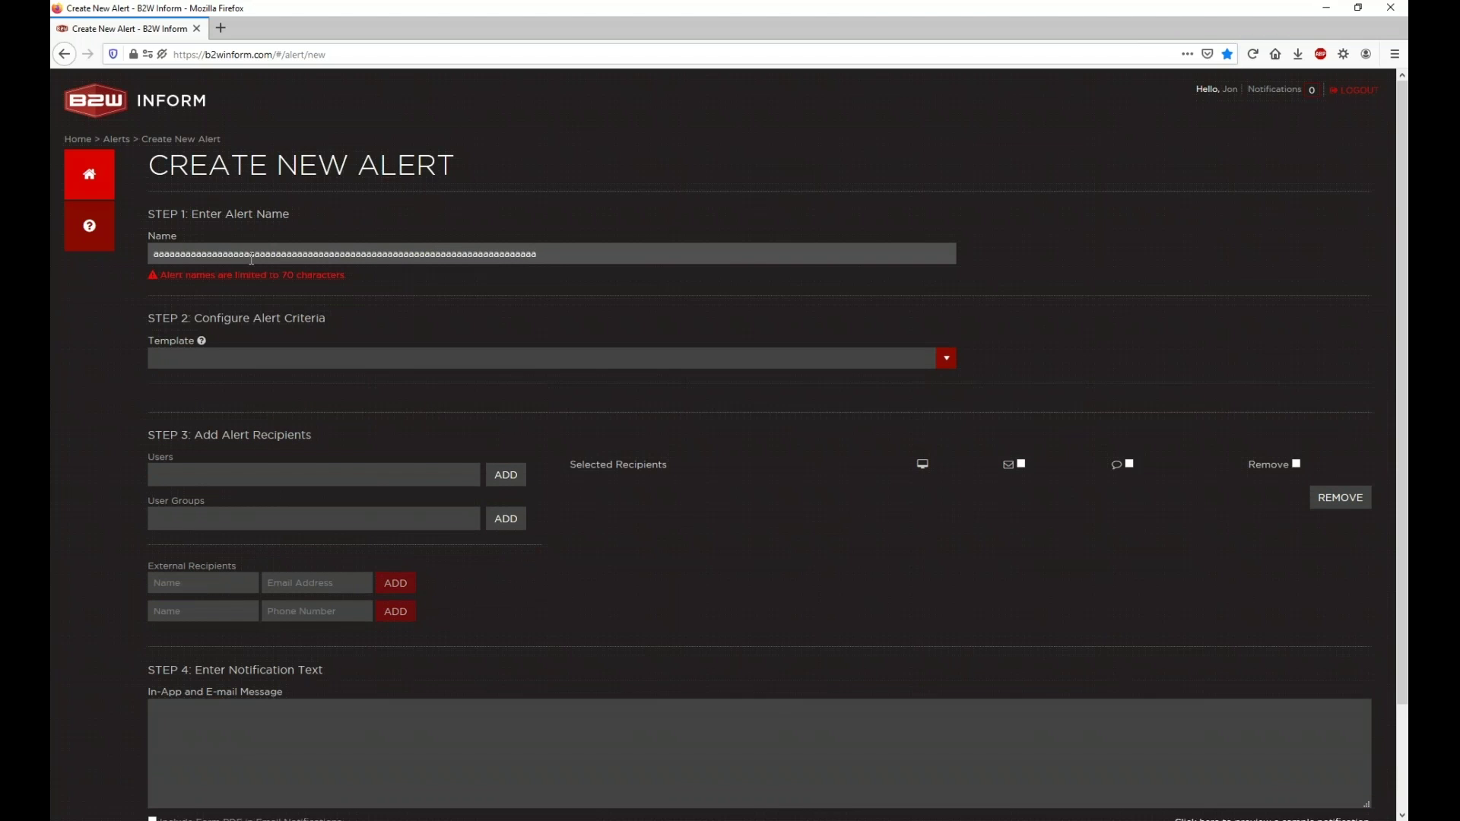
left_click(162, 275)
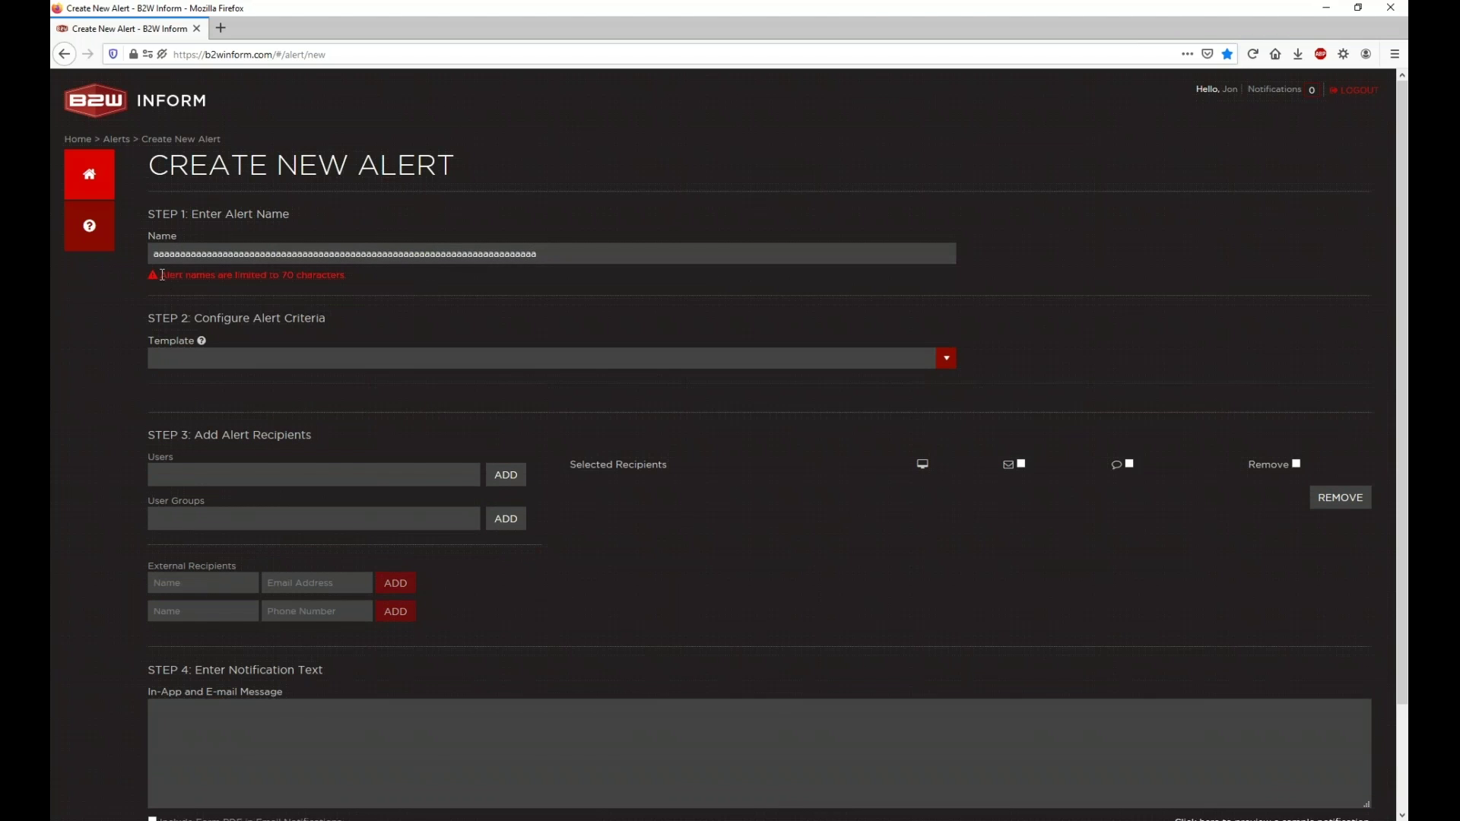
left_click_drag(162, 276, 350, 287)
double_click(466, 250)
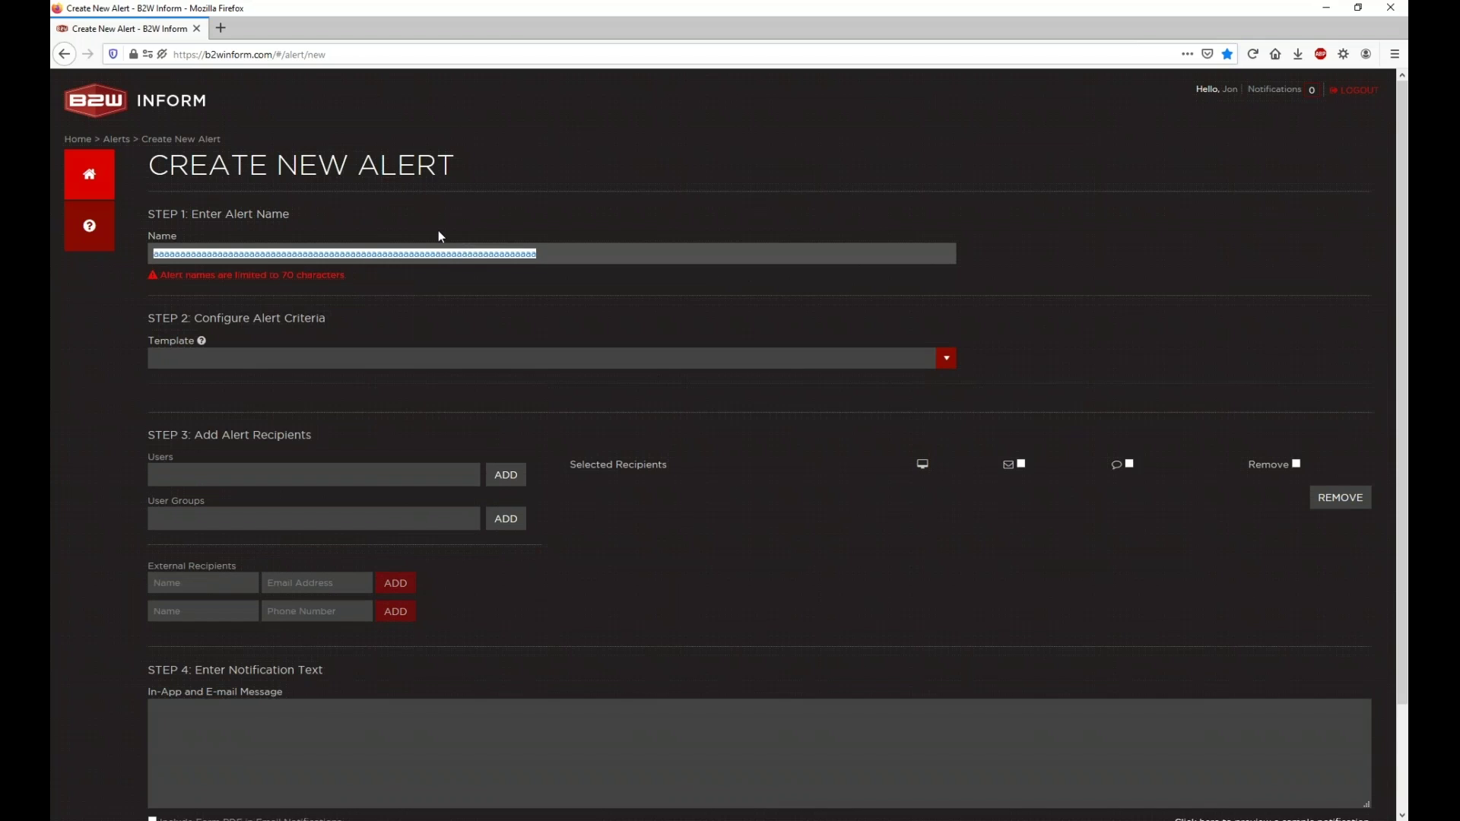
key("BackSpace")
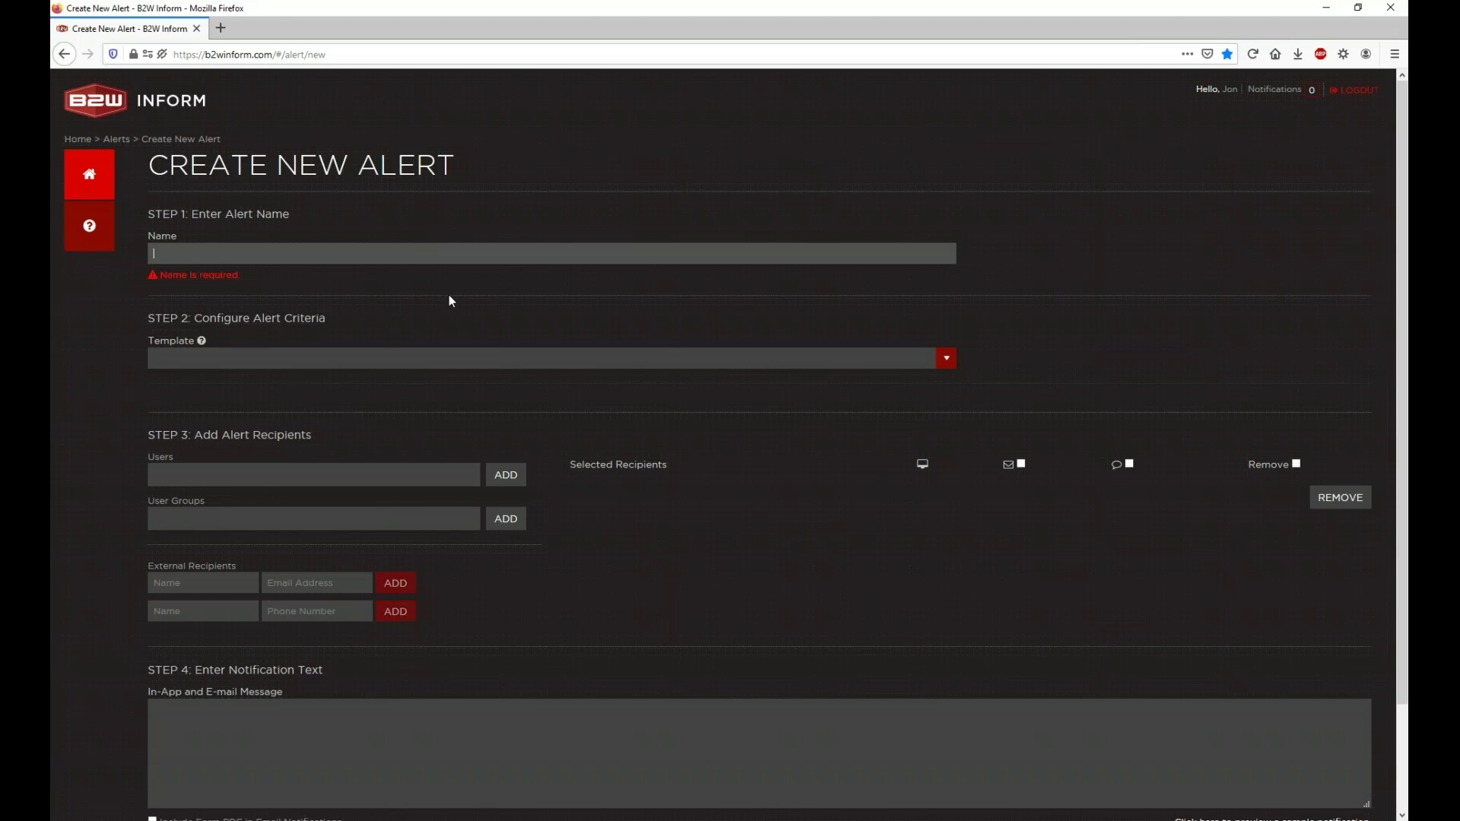
left_click(384, 357)
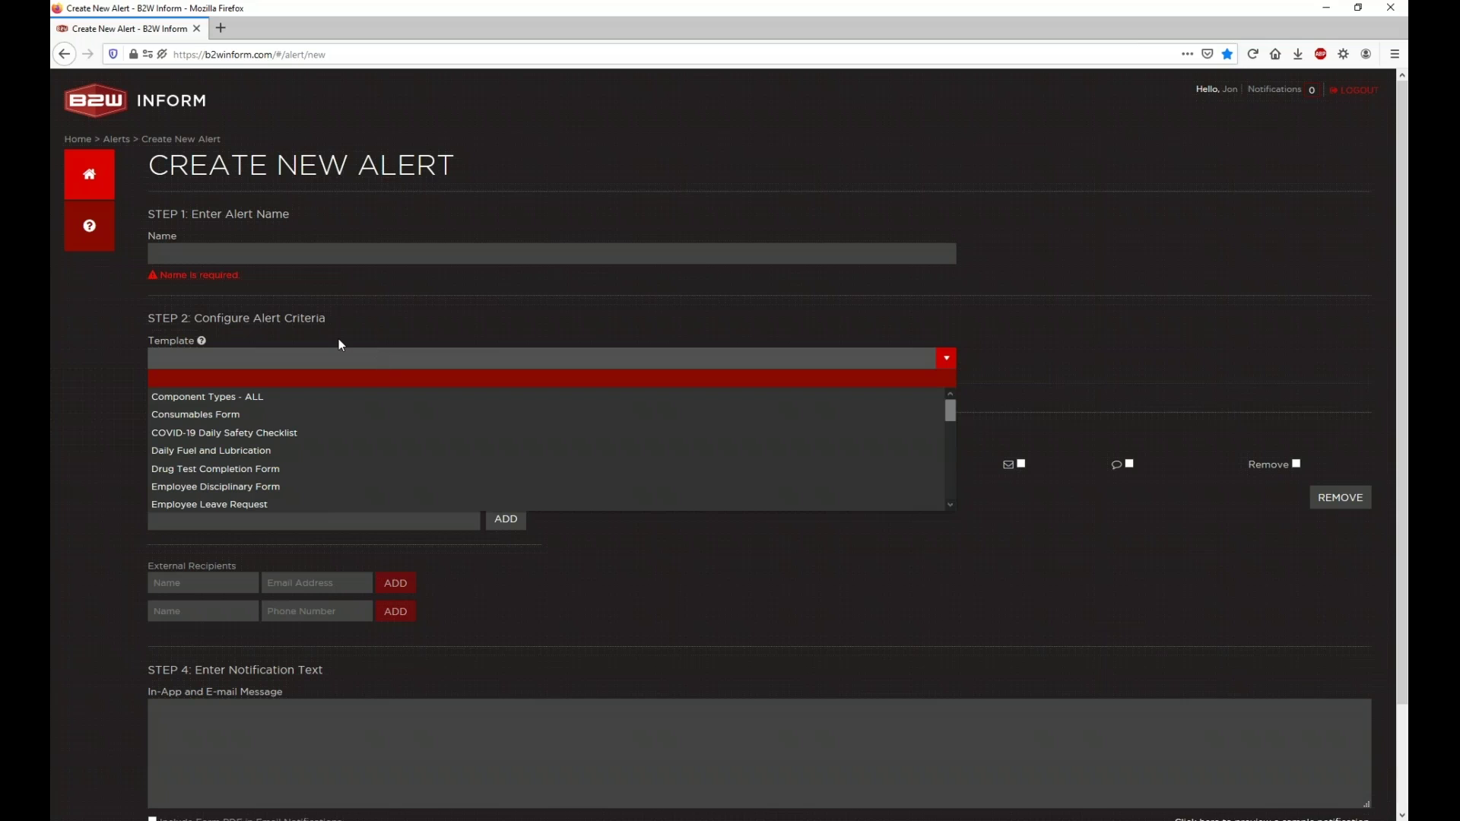
Step: Choose Incident Investigation Form as the alert's template
scroll(304, 426, "down", 5)
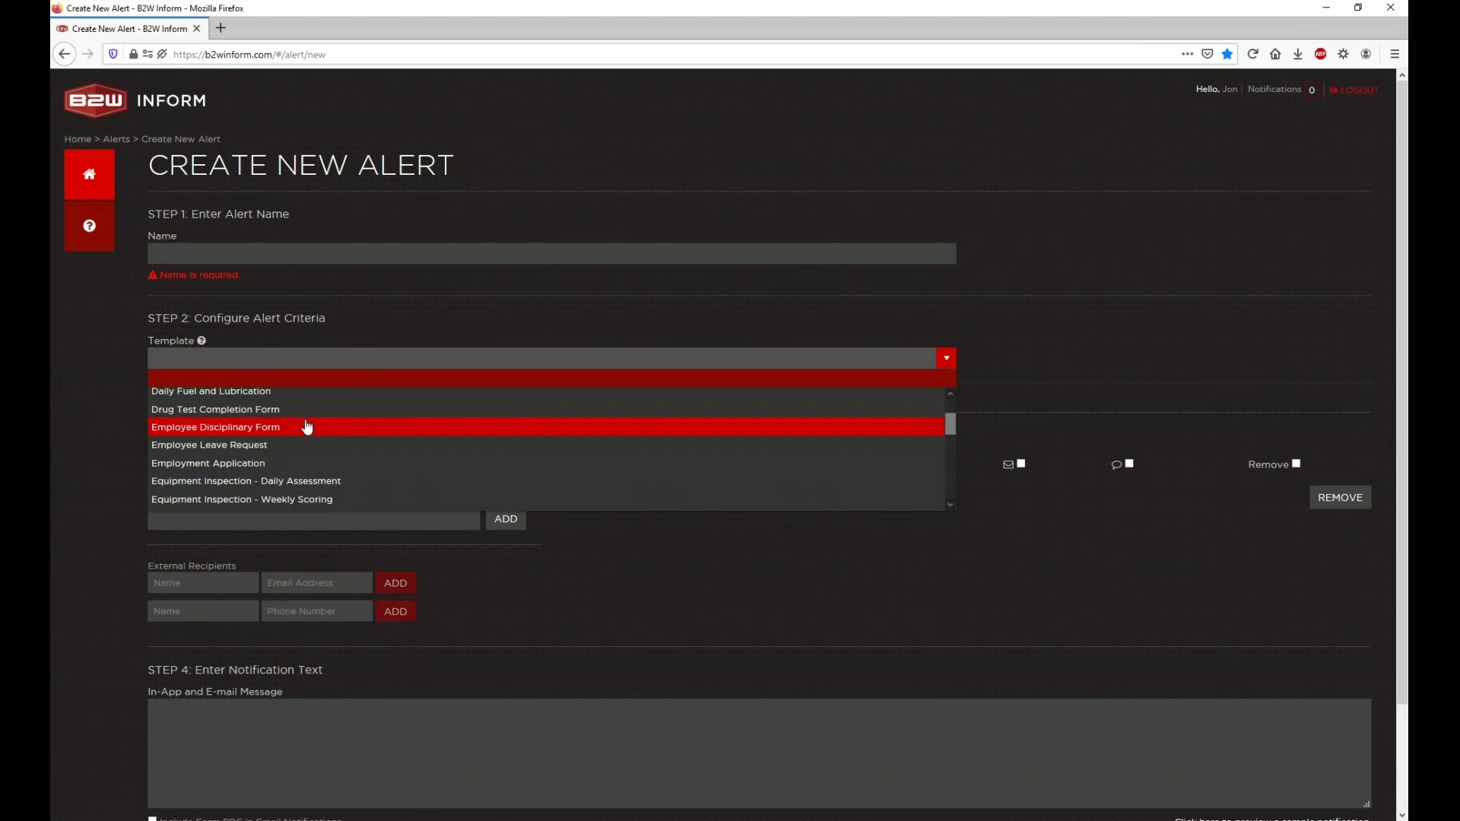
scroll(308, 428, "down", 2)
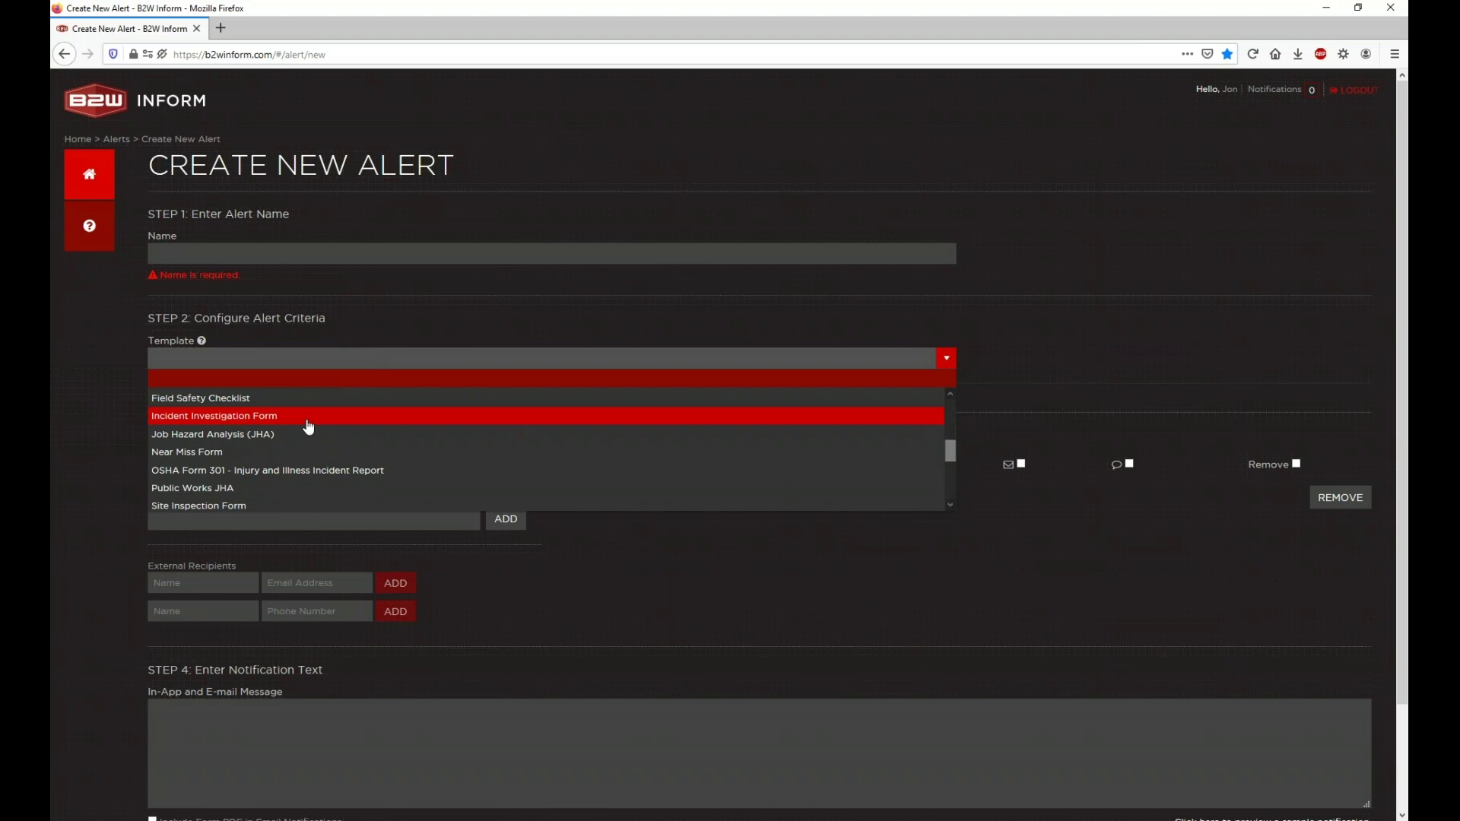
left_click(308, 416)
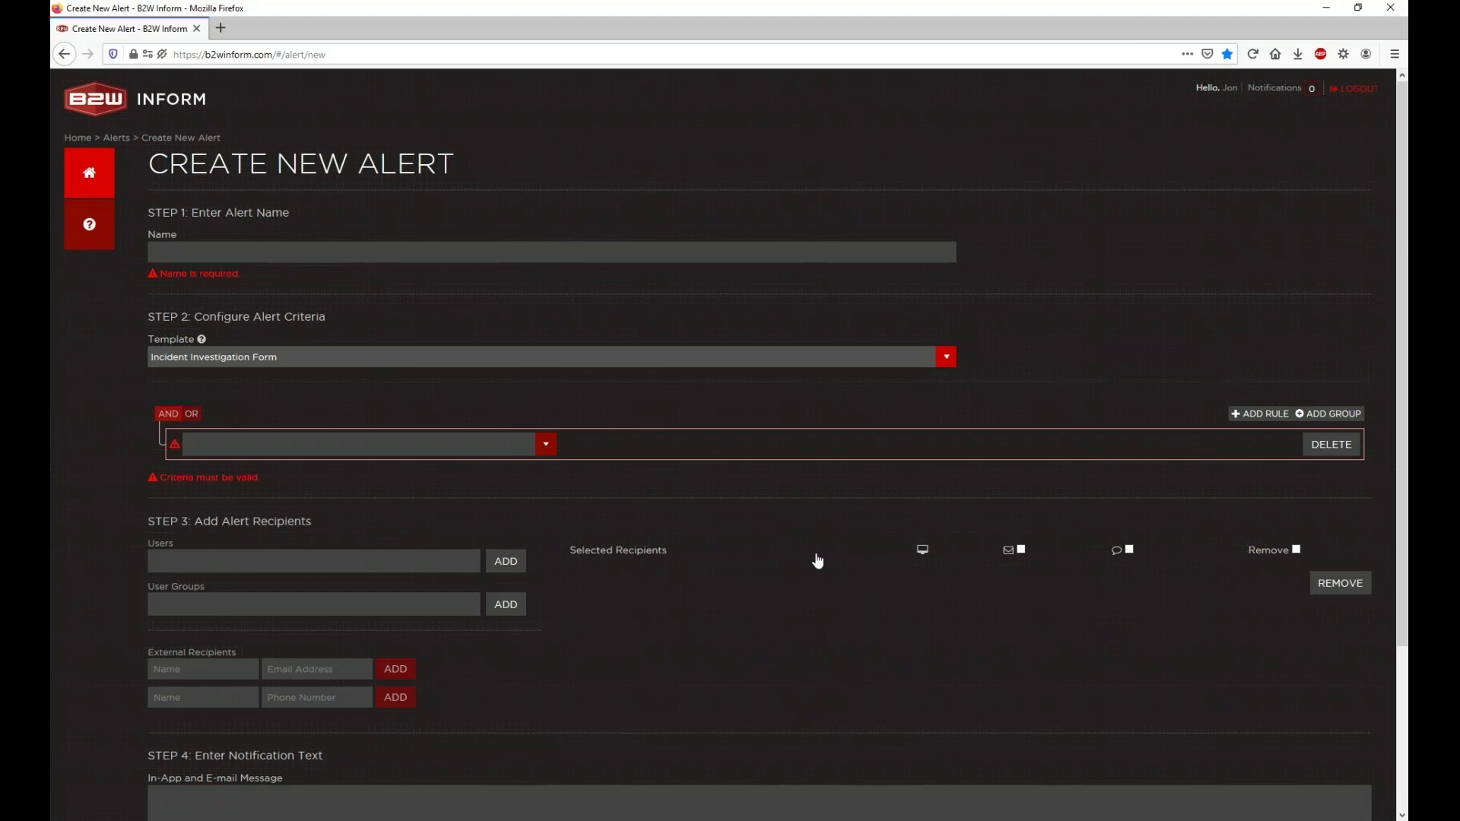
scroll(702, 481, "down", 5)
scroll(682, 461, "up", 1)
scroll(681, 461, "up", 3)
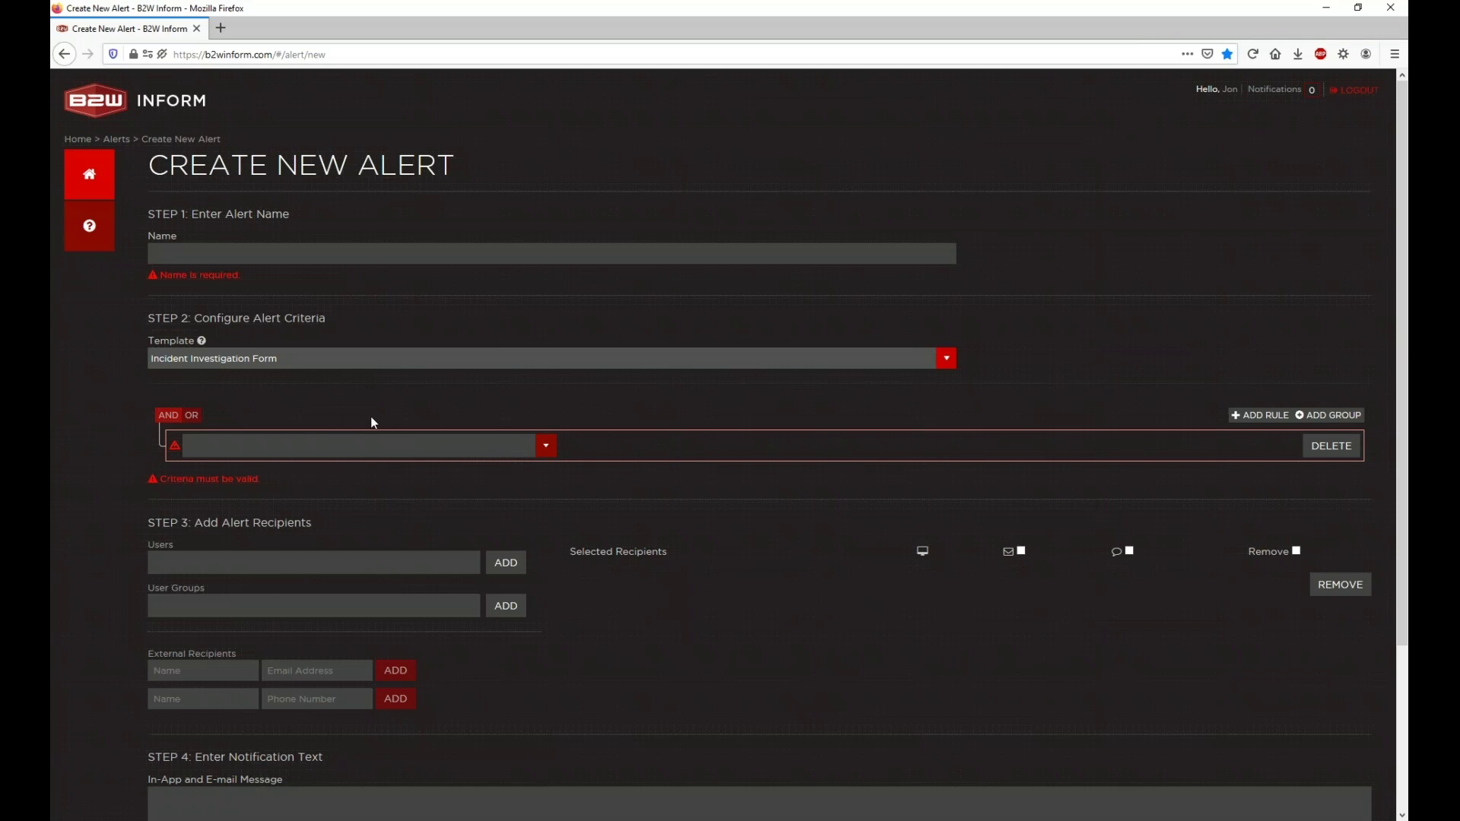
Step: Open the rule's field list and scroll from 1_DateTimeofIncident down to IncidentType, Owner and Sub-Group
left_click(418, 444)
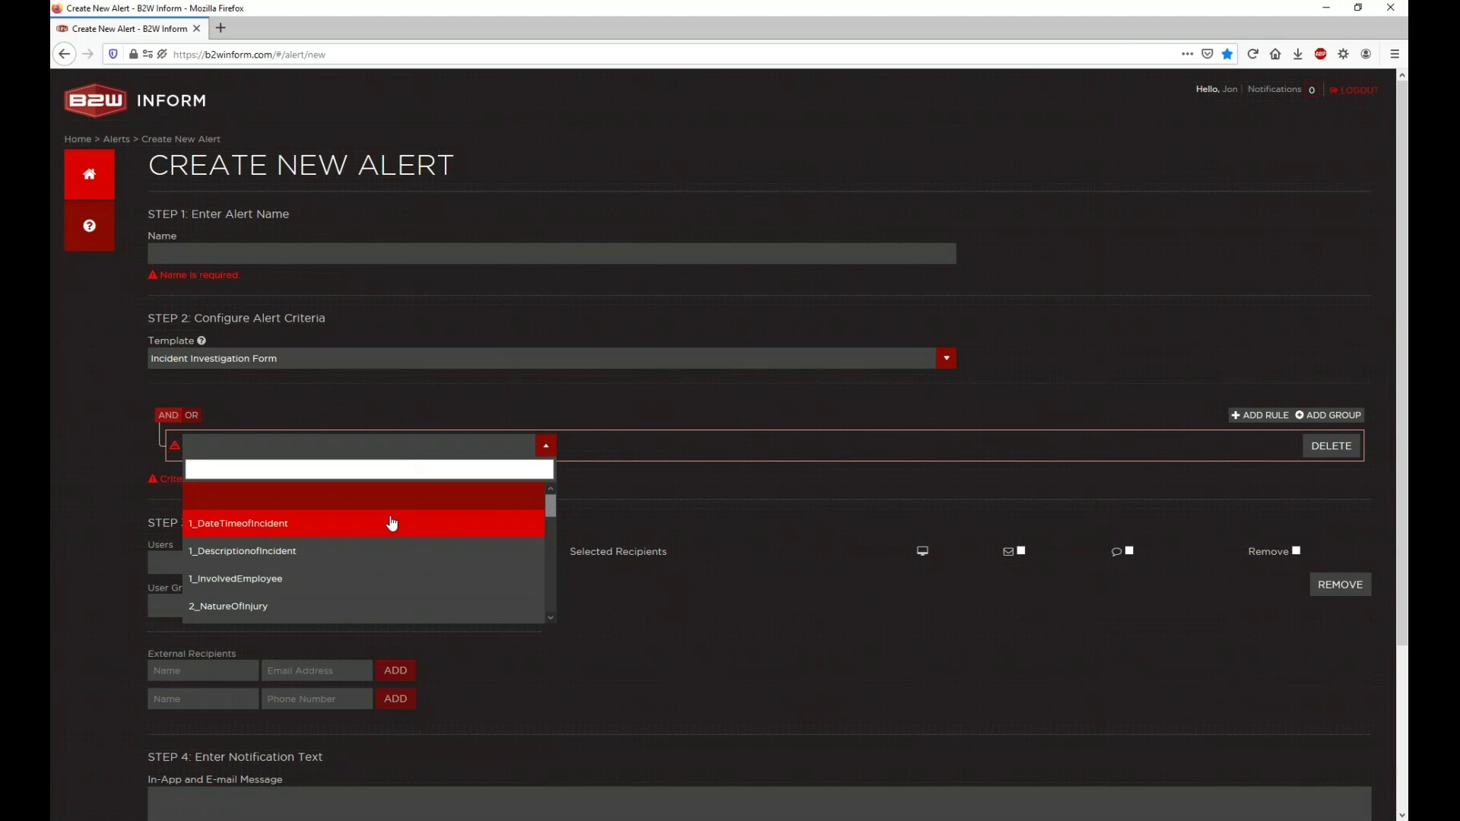
scroll(391, 523, "down", 1)
scroll(392, 523, "up", 1)
scroll(388, 529, "down", 5)
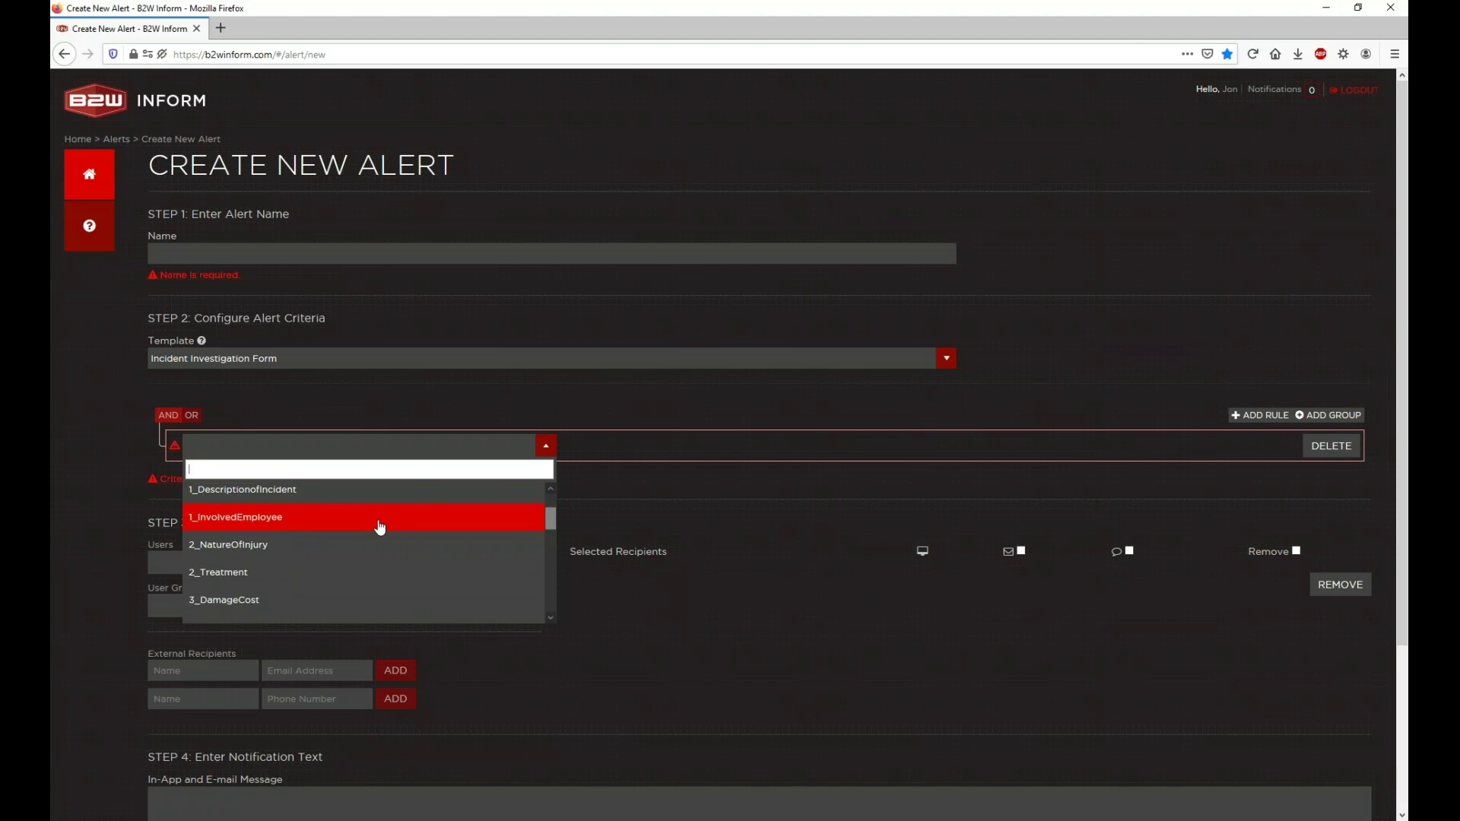
scroll(372, 535, "down", 5)
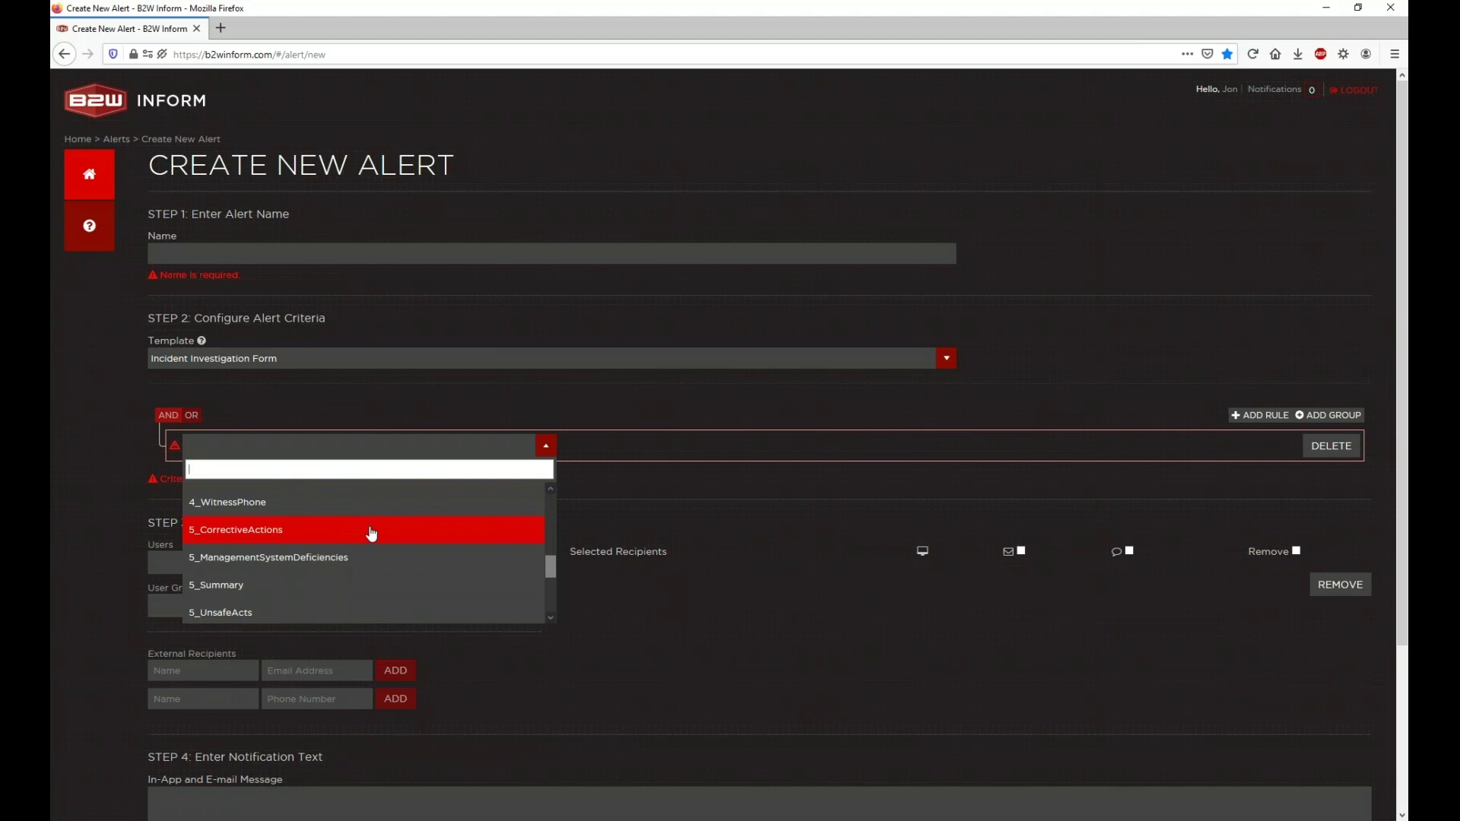
scroll(372, 534, "down", 2)
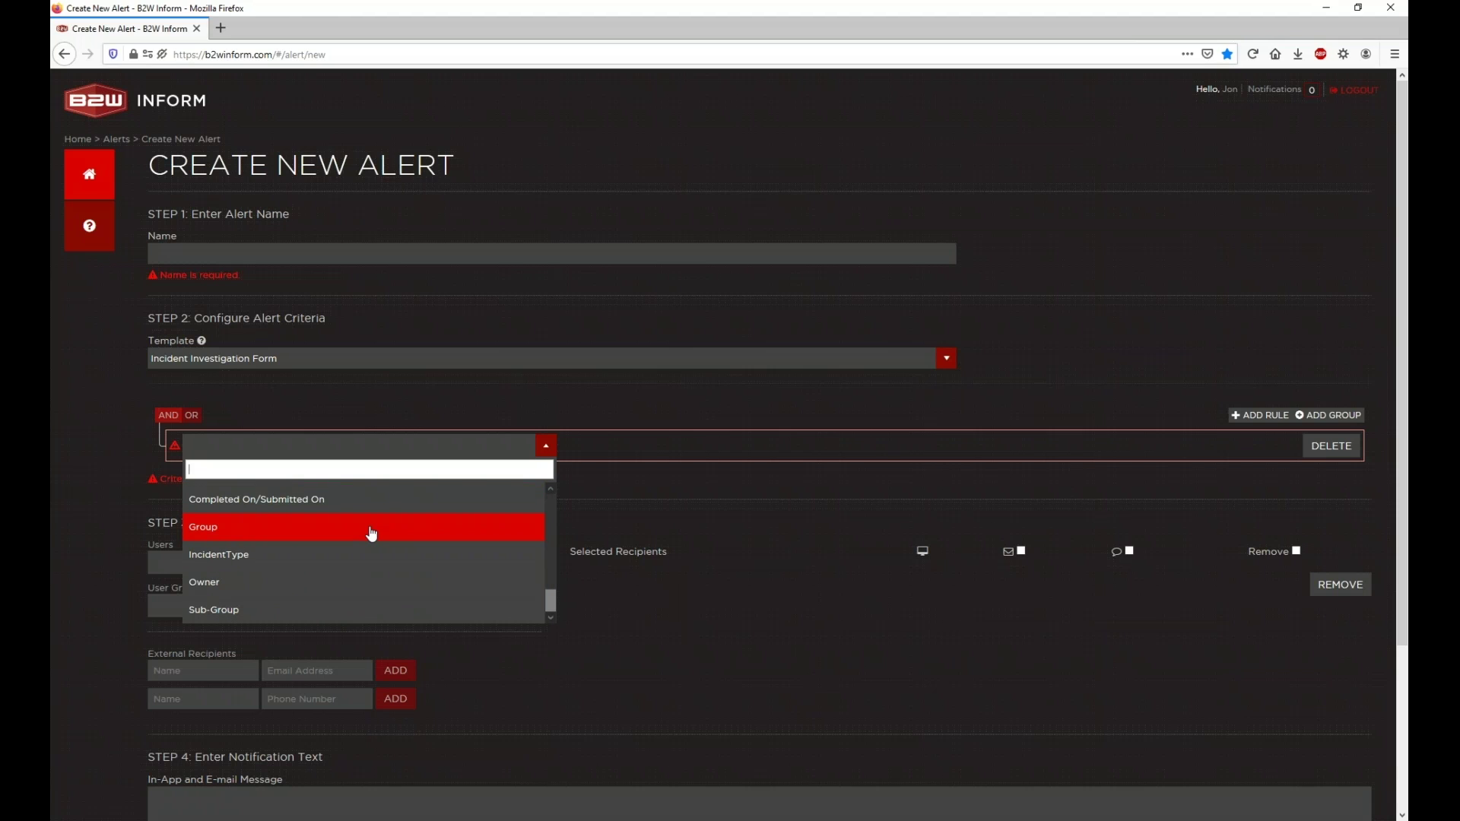
scroll(372, 535, "up", 10)
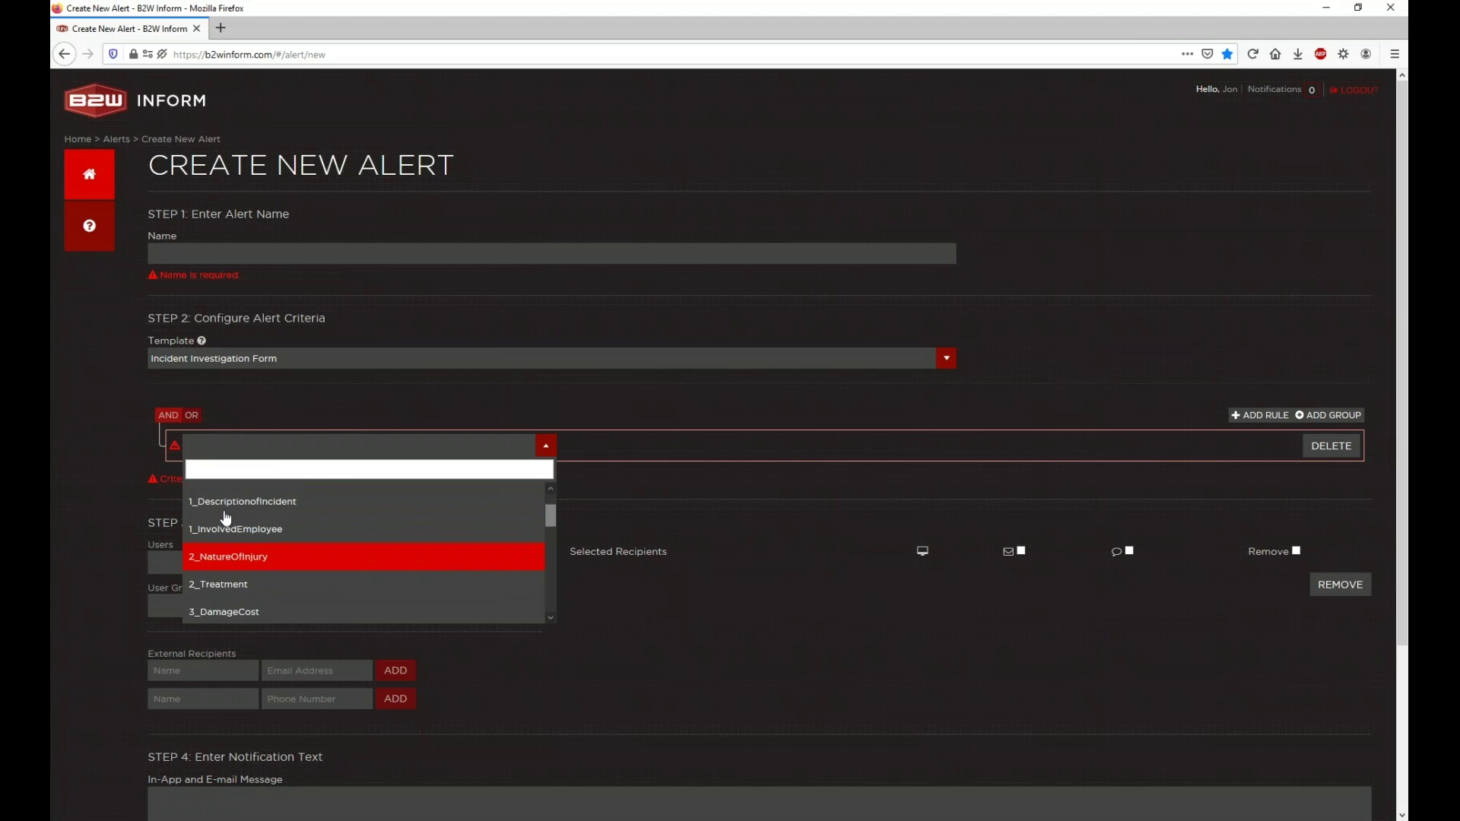
scroll(226, 517, "down", 5)
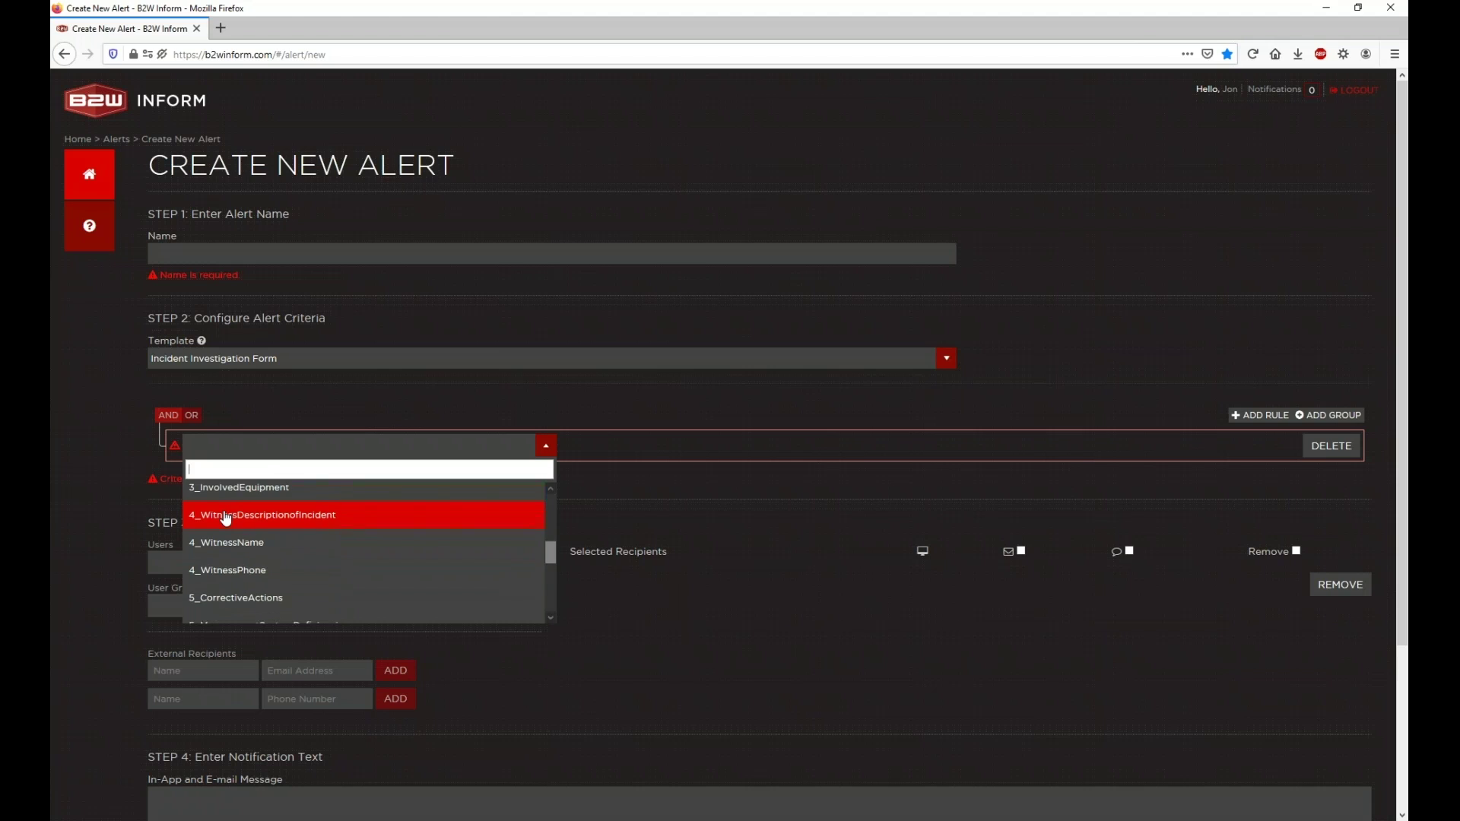
scroll(226, 517, "down", 4)
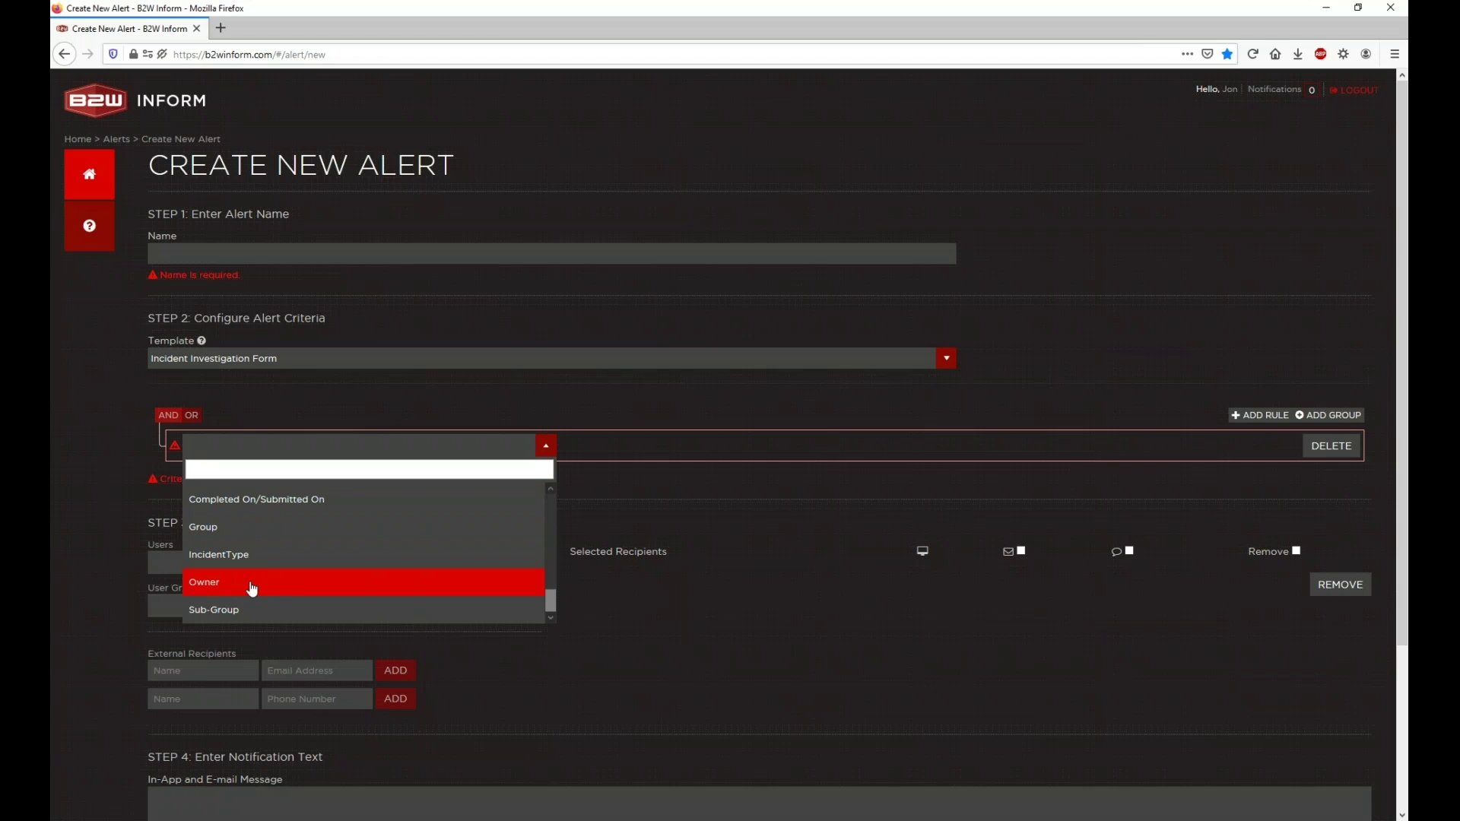
scroll(252, 589, "up", 2)
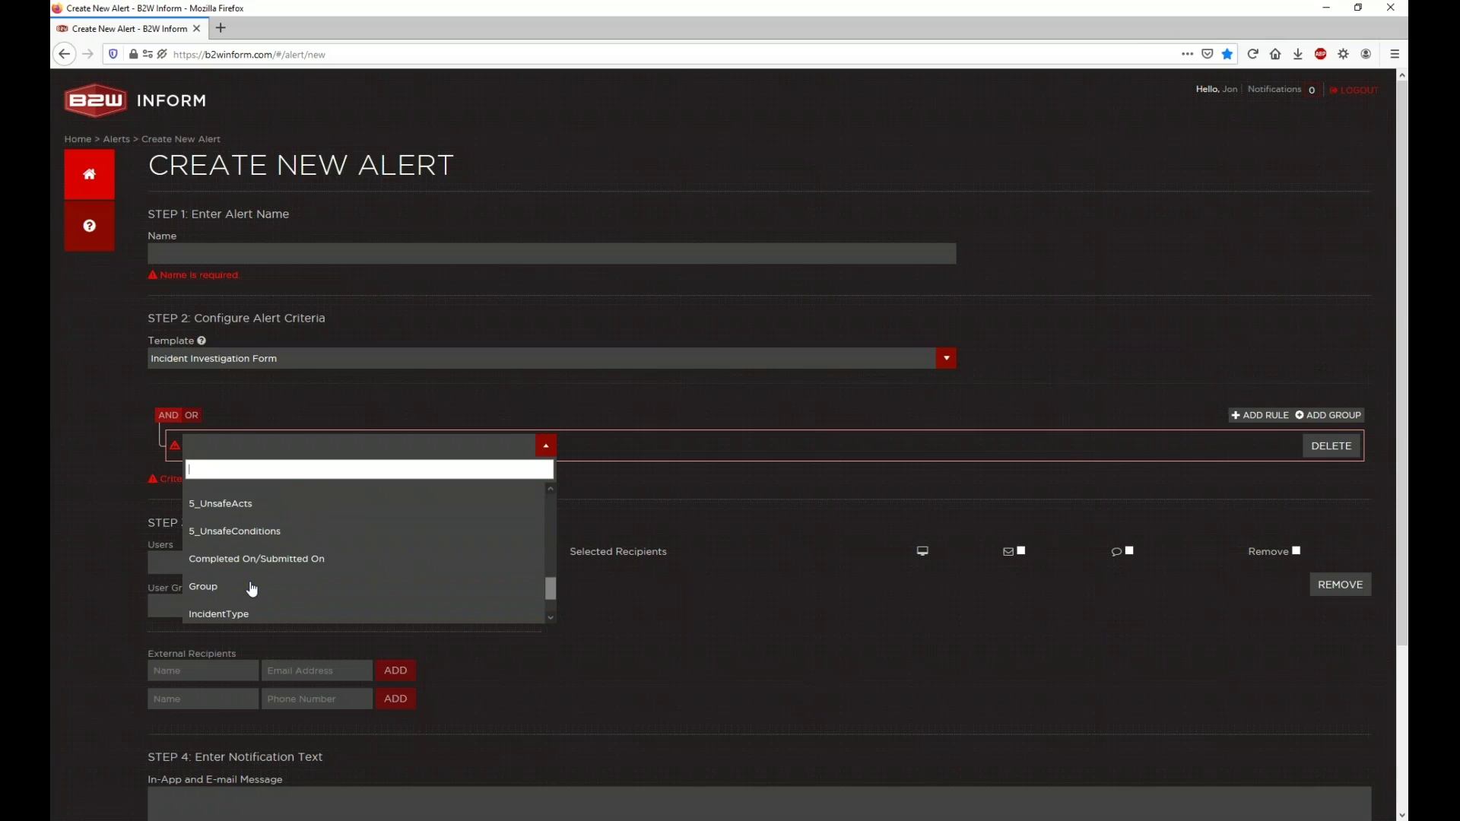
scroll(252, 590, "up", 5)
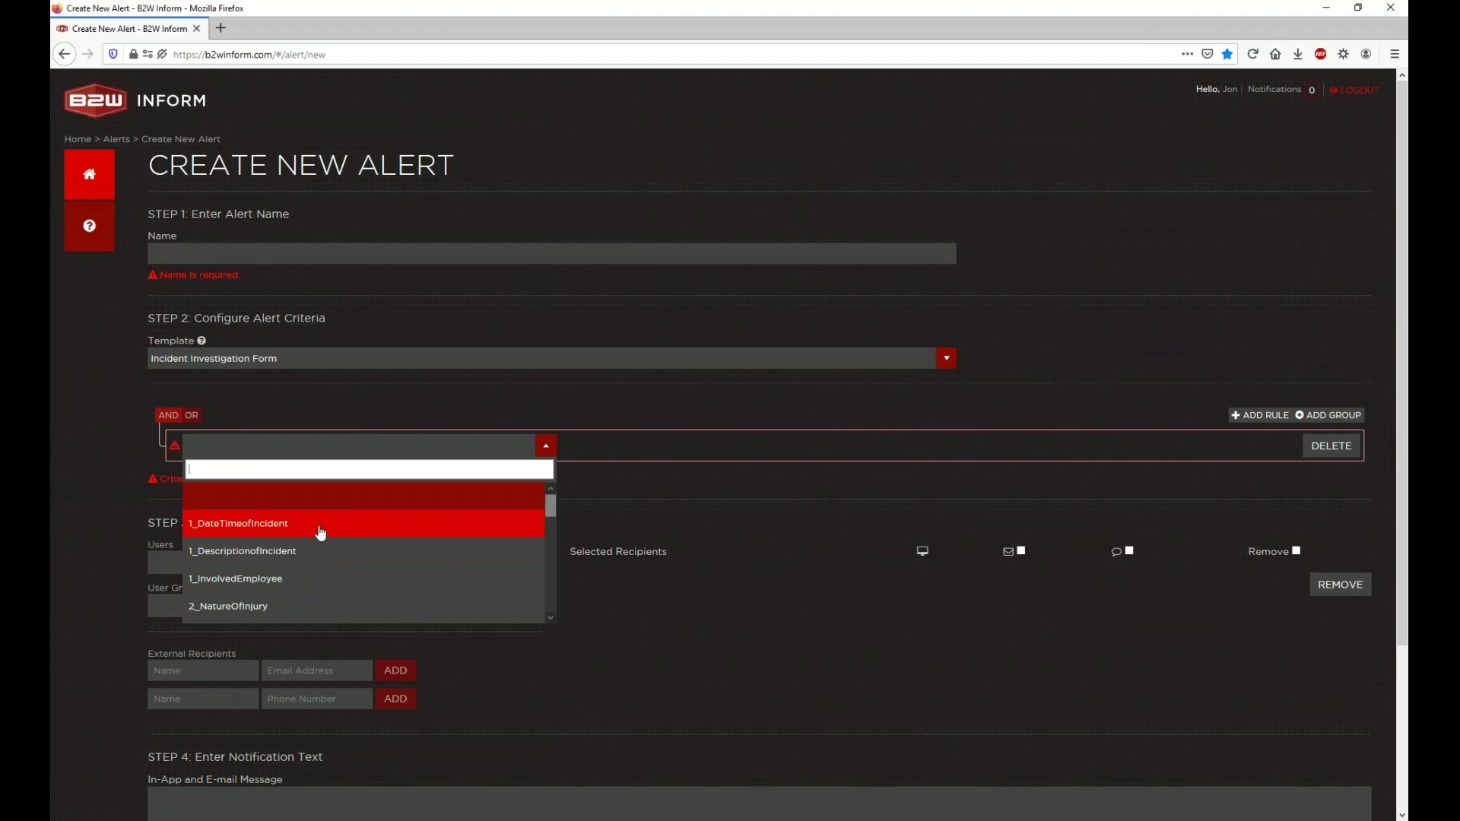
scroll(321, 531, "down", 1)
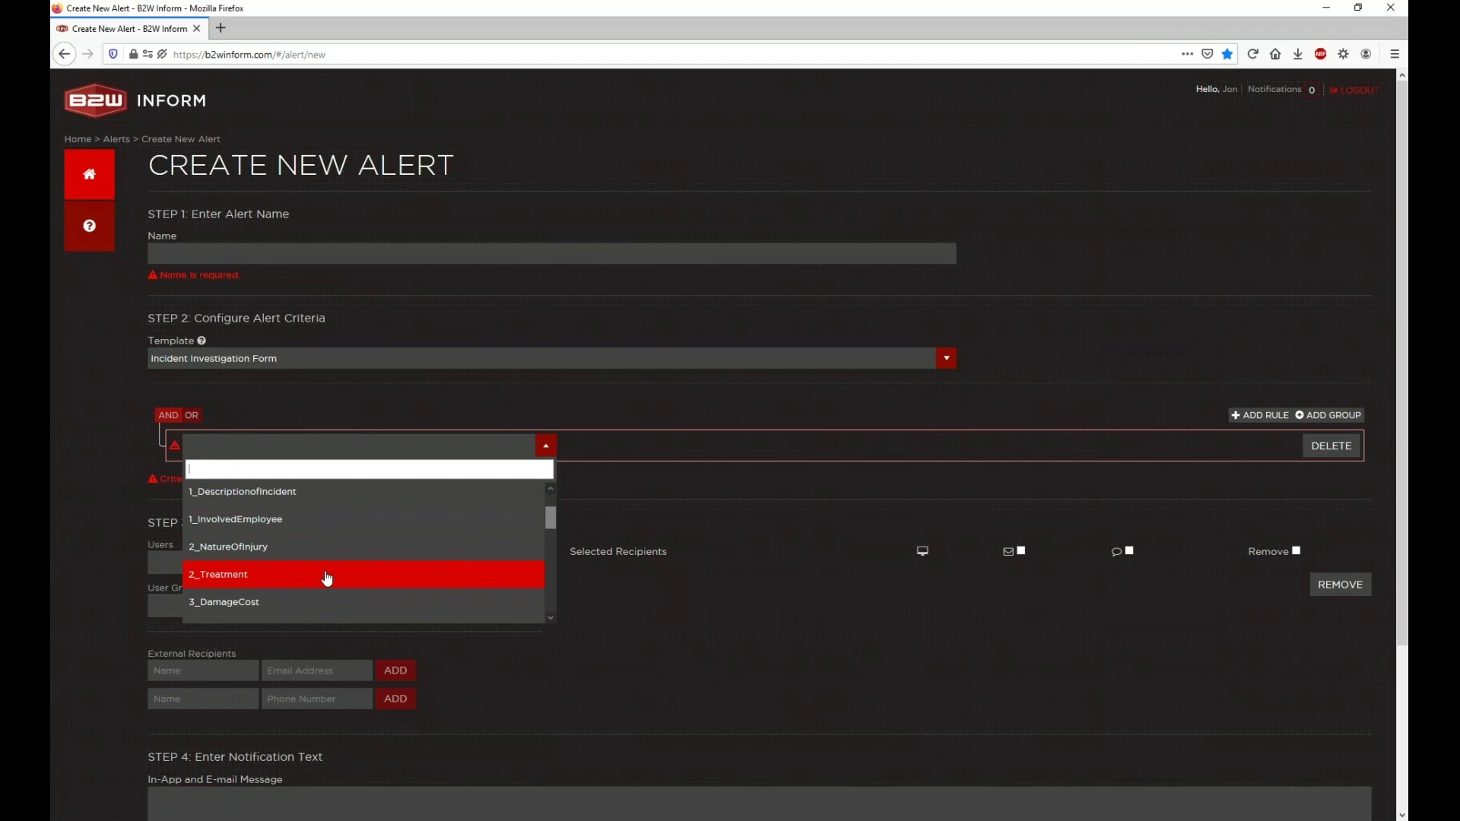
scroll(326, 577, "down", 1)
scroll(327, 579, "down", 2)
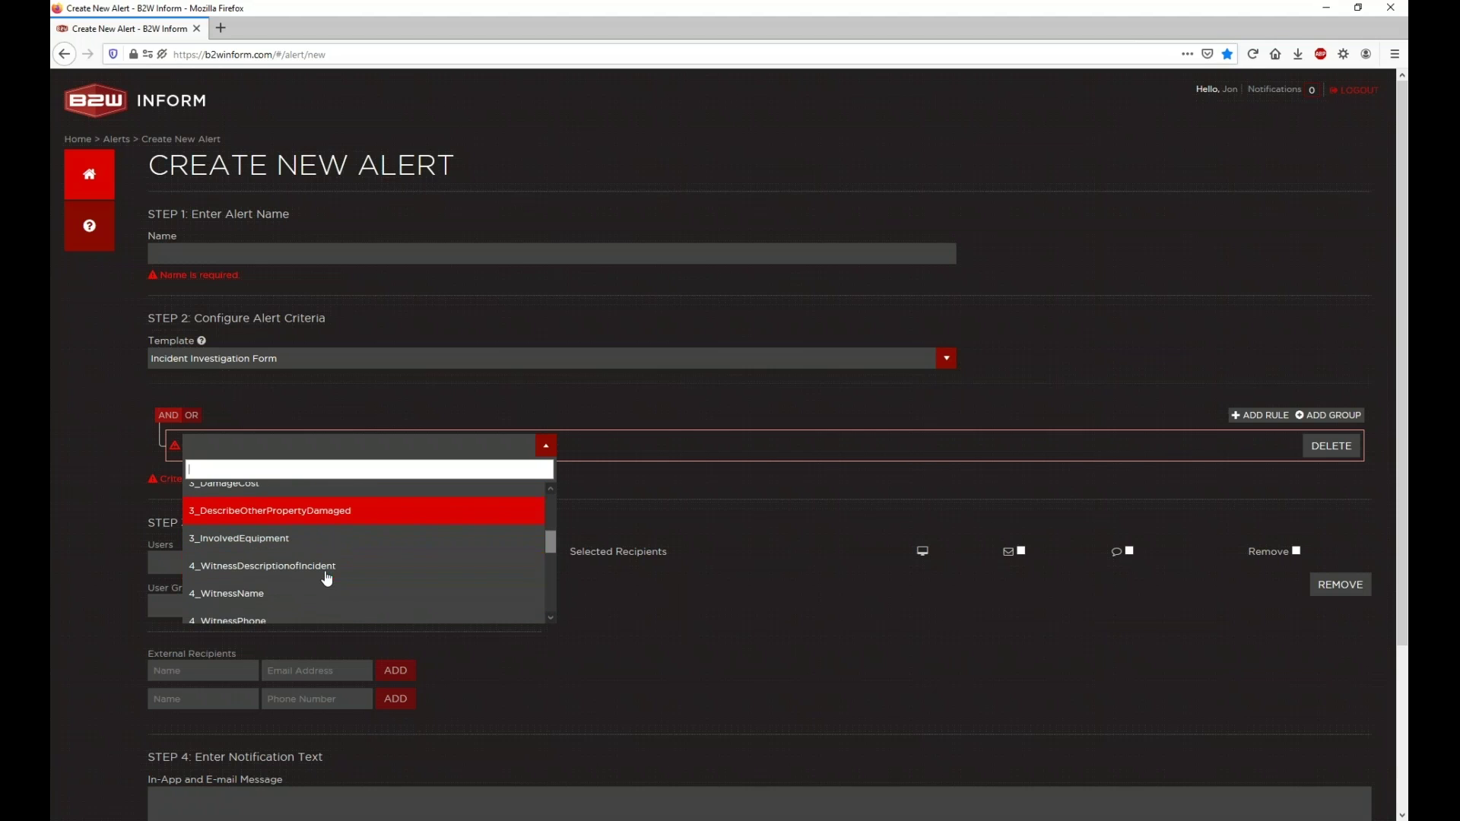
scroll(327, 579, "down", 1)
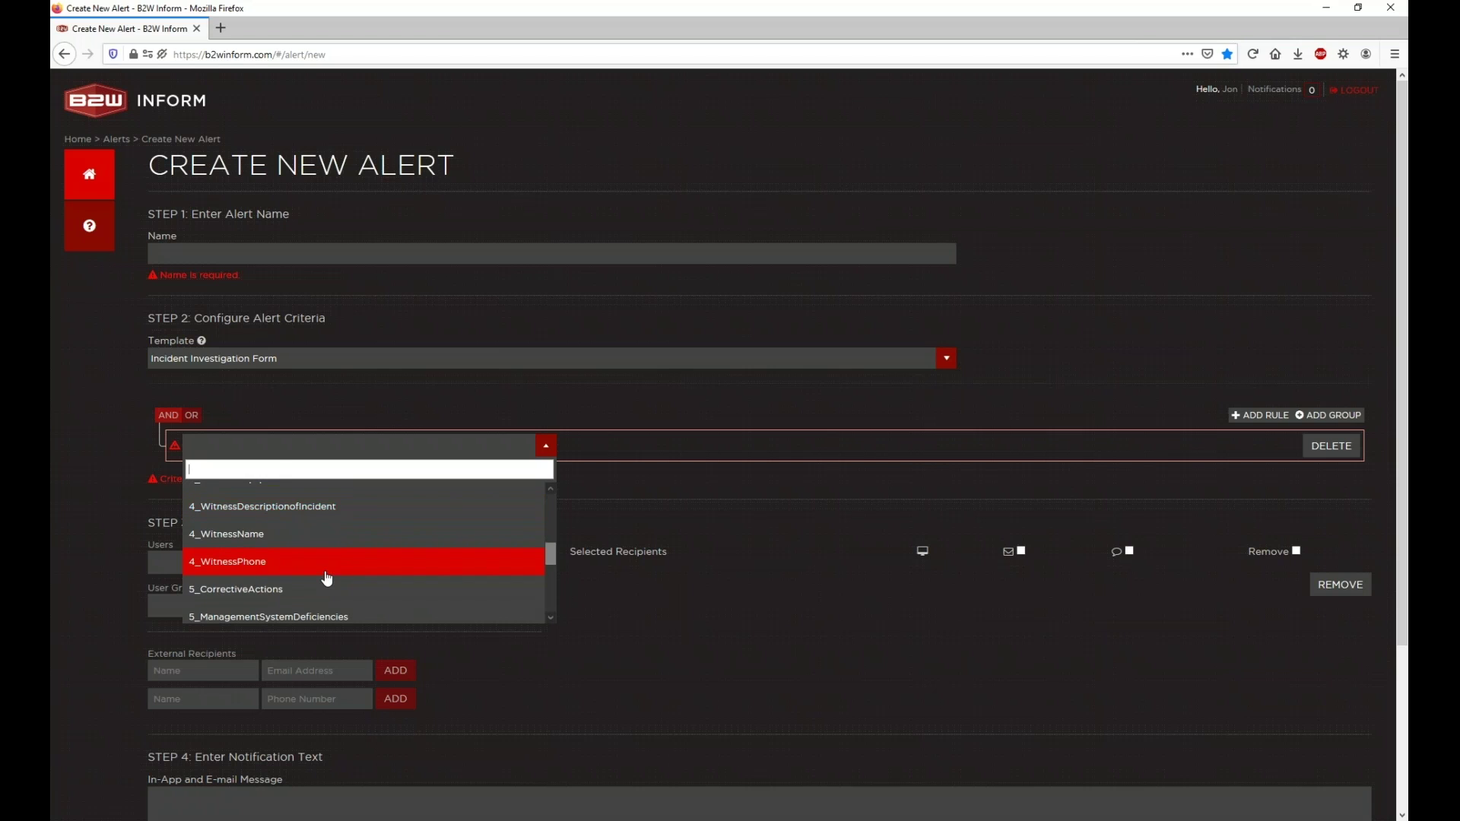
scroll(327, 579, "down", 2)
scroll(327, 561, "down", 1)
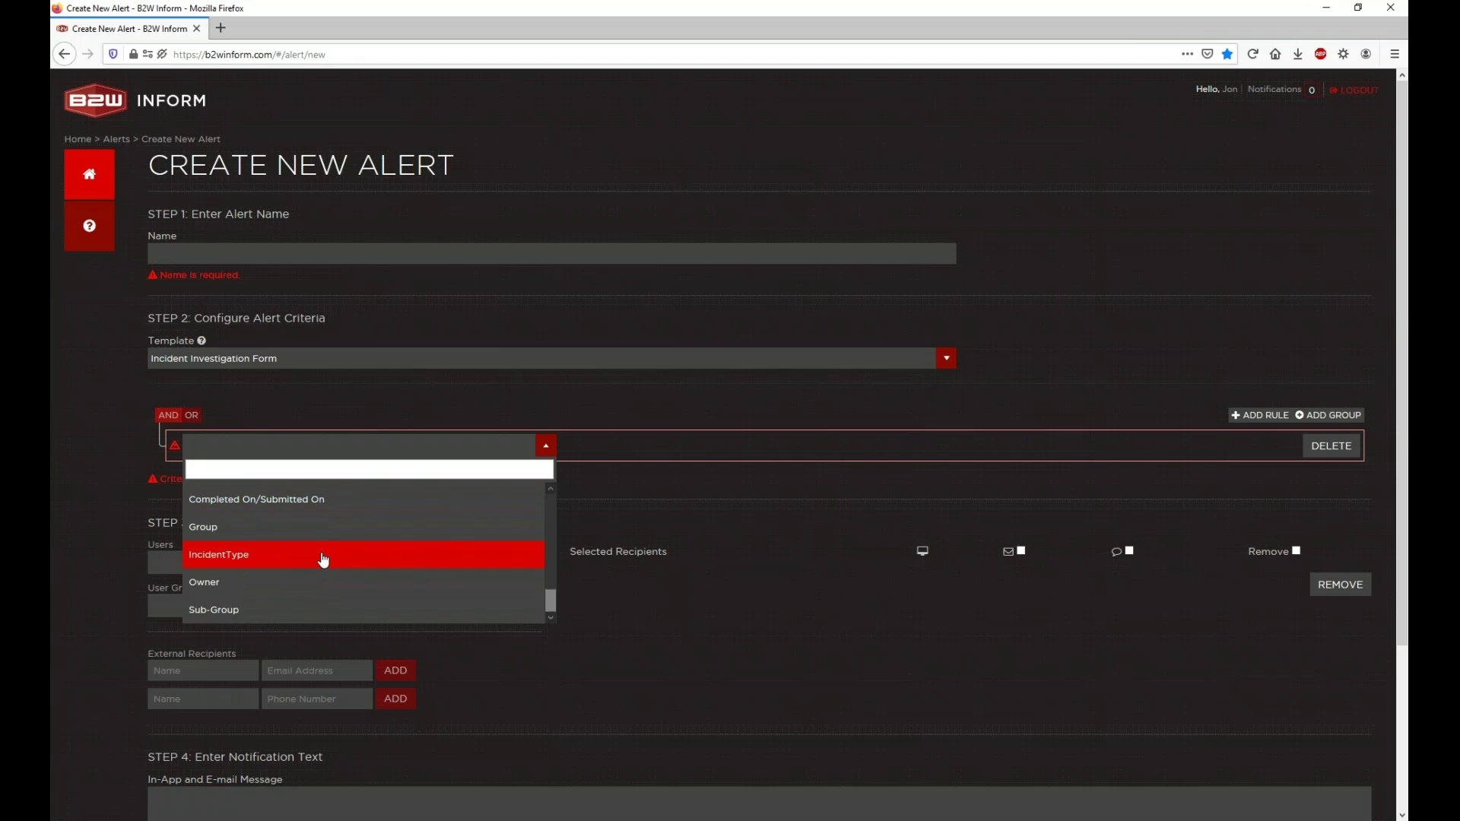
Step: Base the first rule on IncidentType with the Equals comparison
left_click(323, 561)
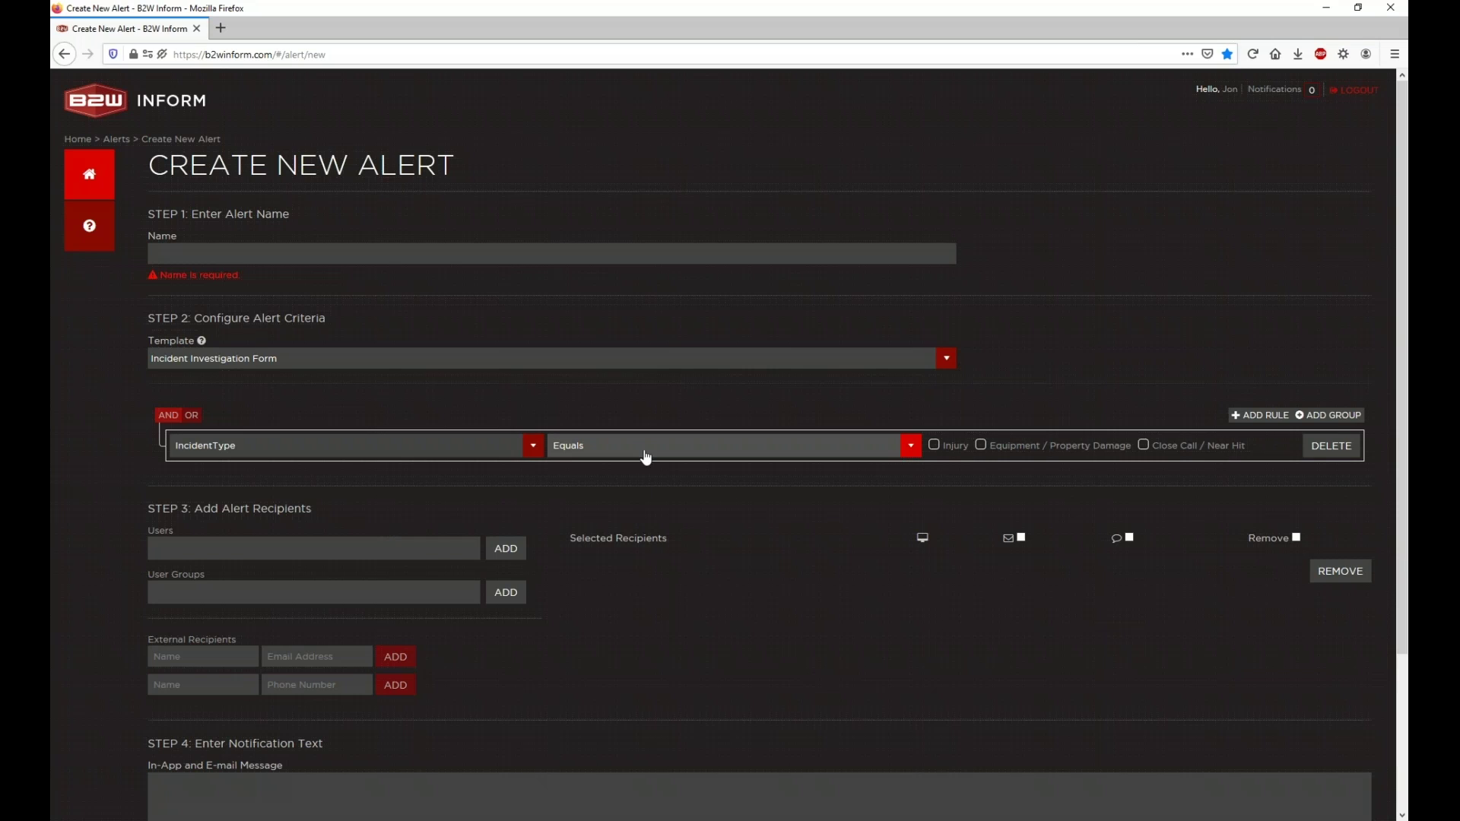
left_click(645, 455)
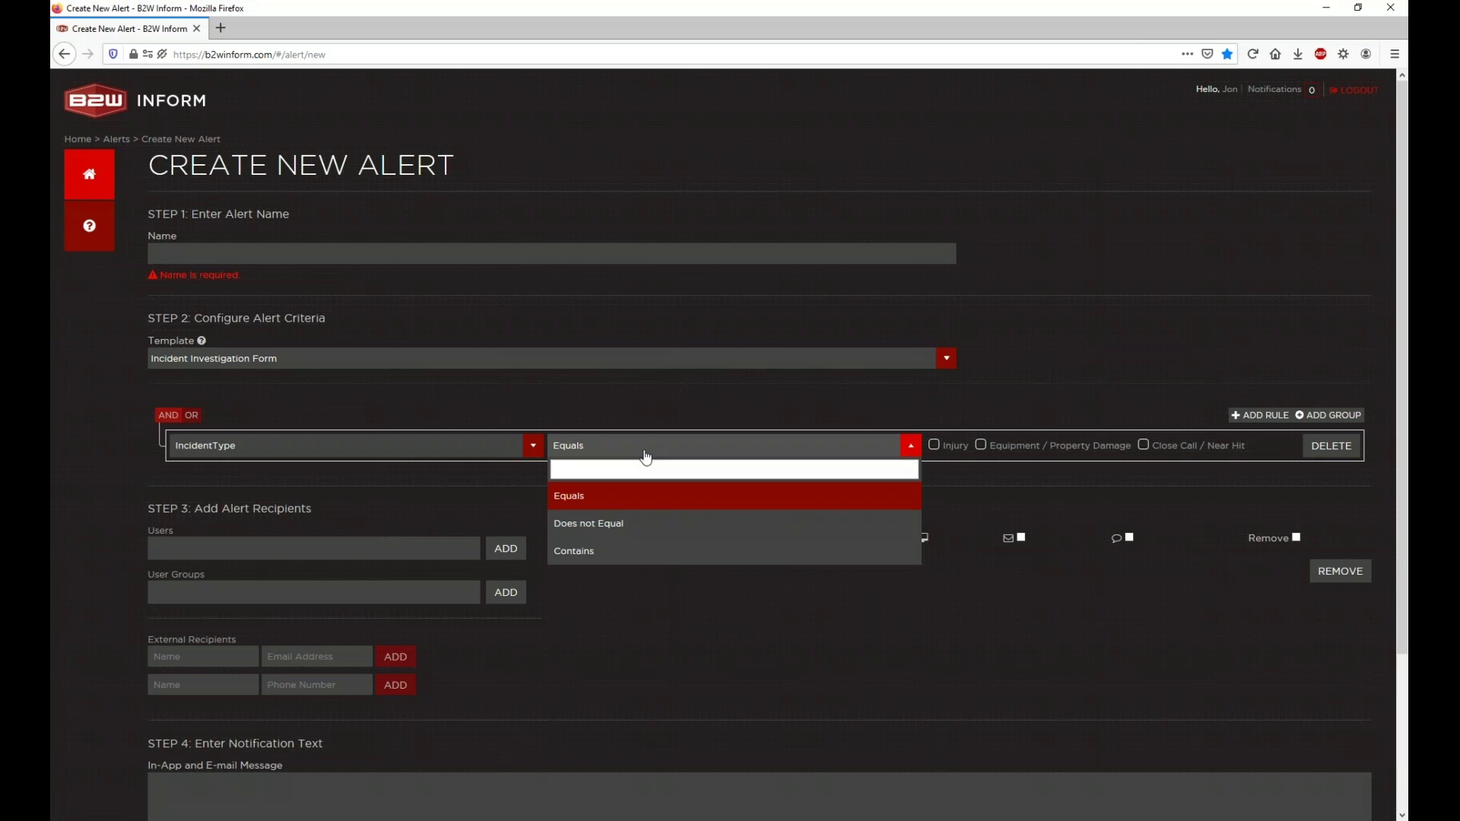
left_click(645, 454)
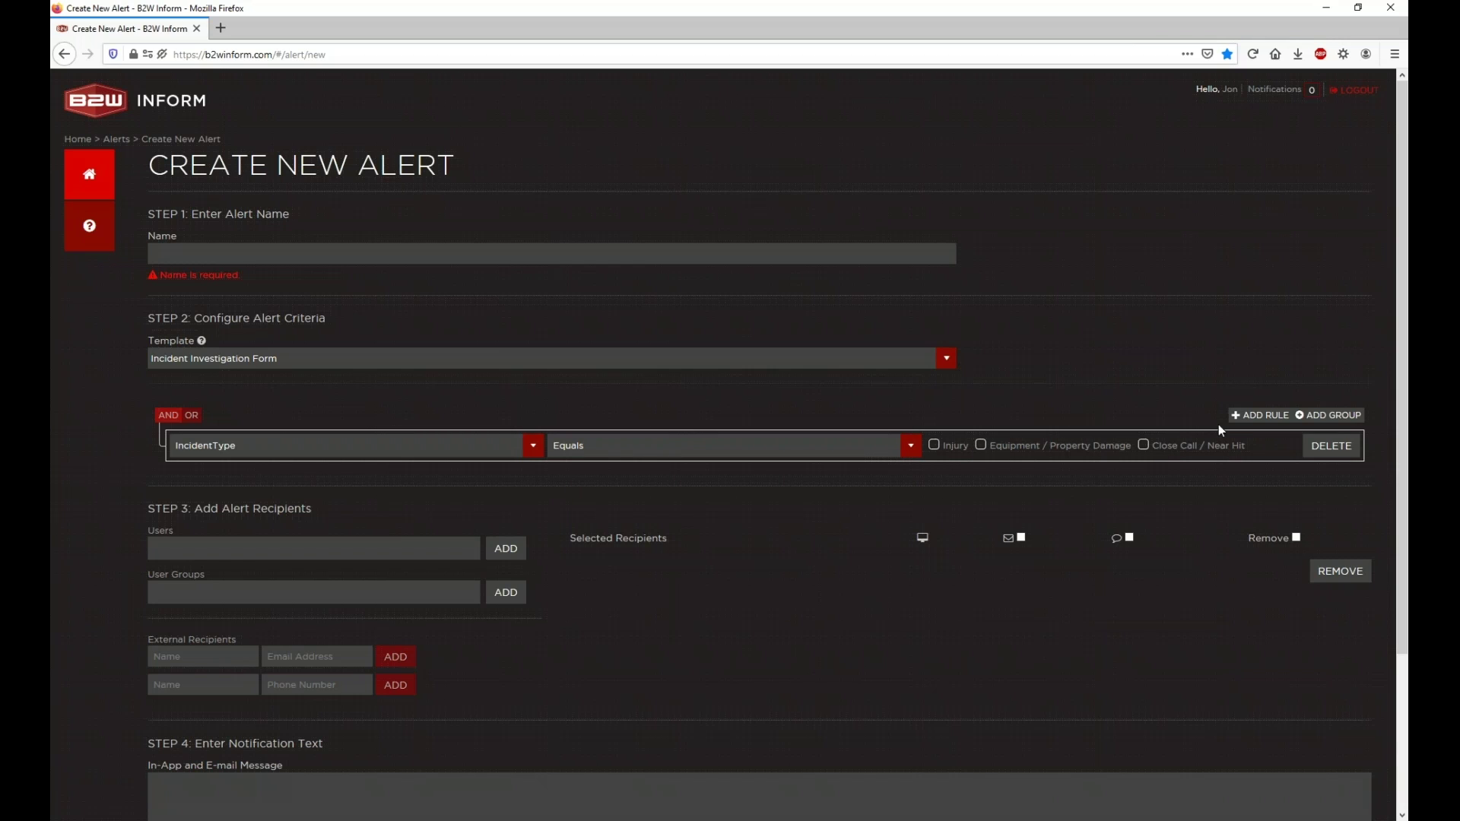
Step: Add a second rule on 1_DateTimeofIncident Equals 6/18/2020 10:37 AM
left_click(1245, 419)
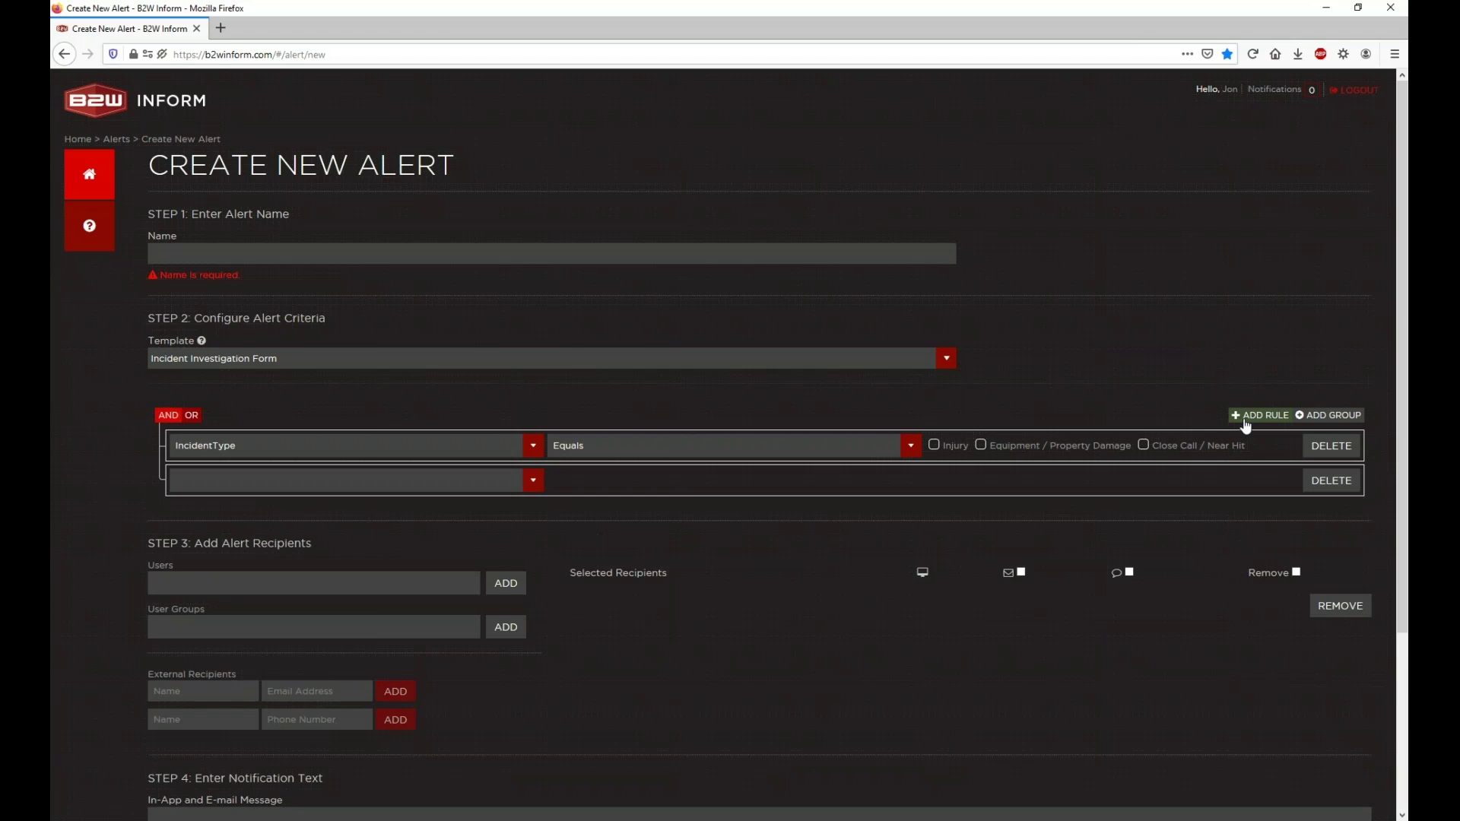
left_click(545, 480)
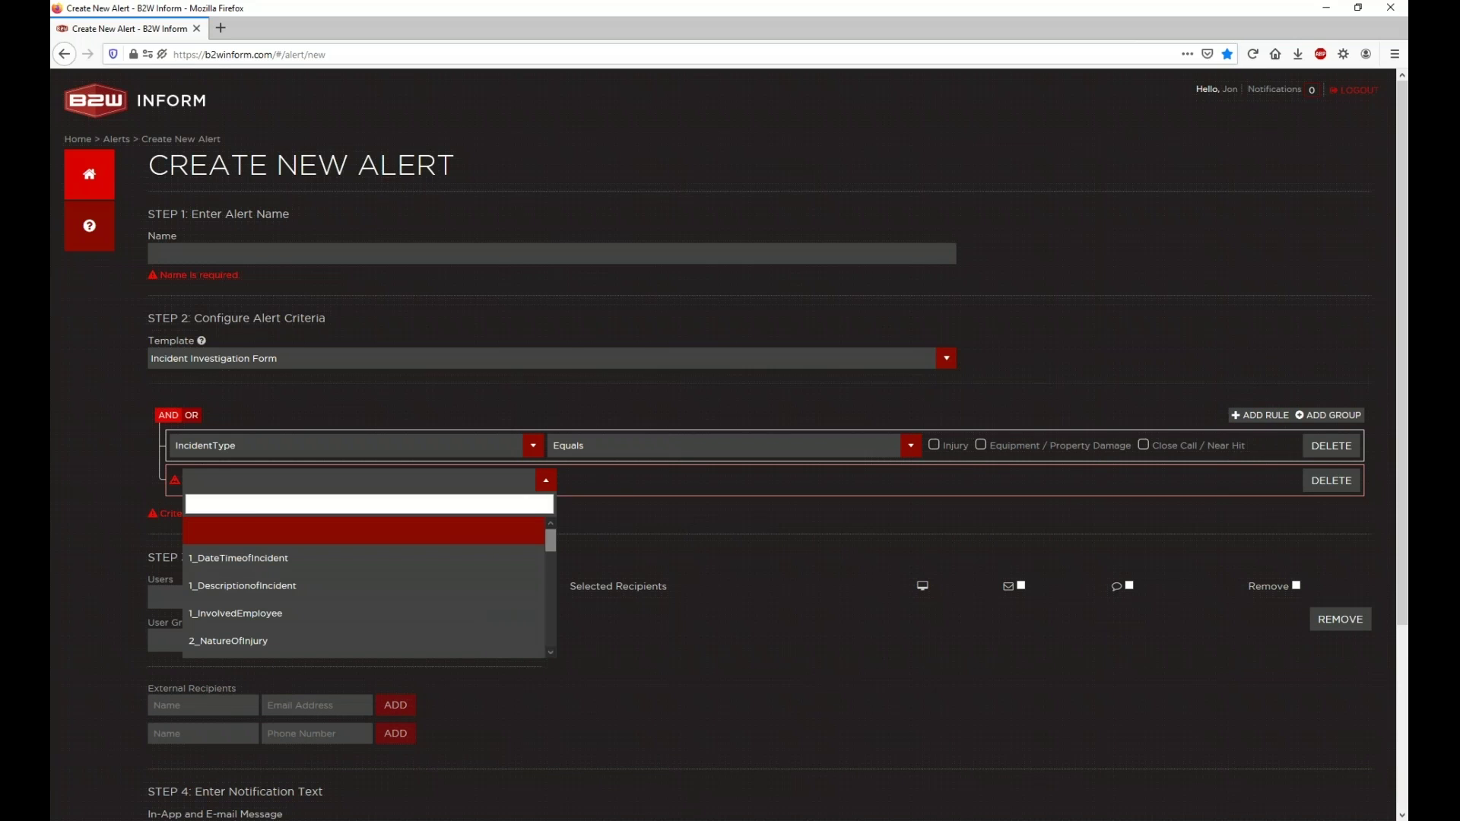
left_click(463, 567)
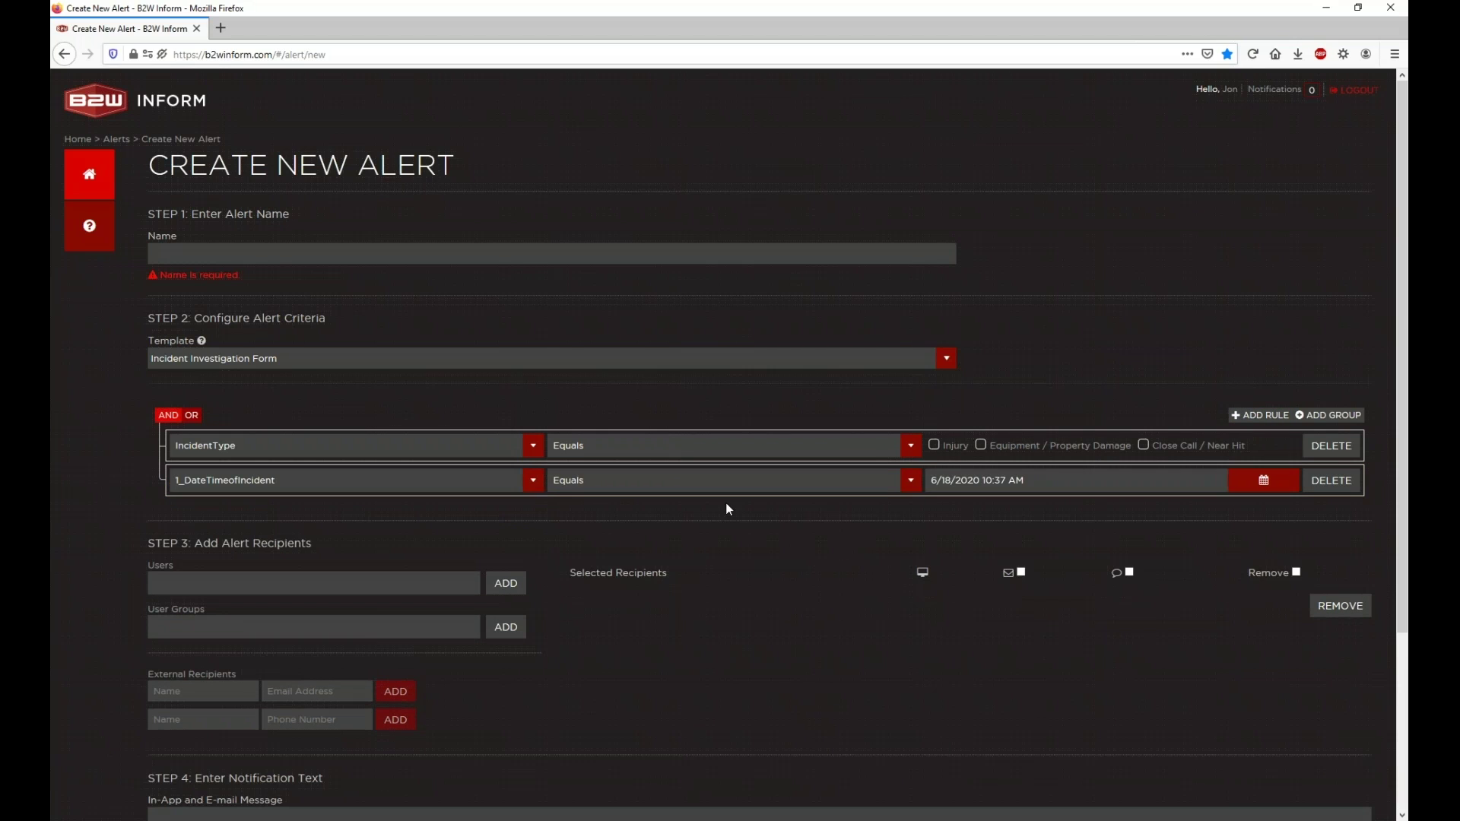
left_click(818, 455)
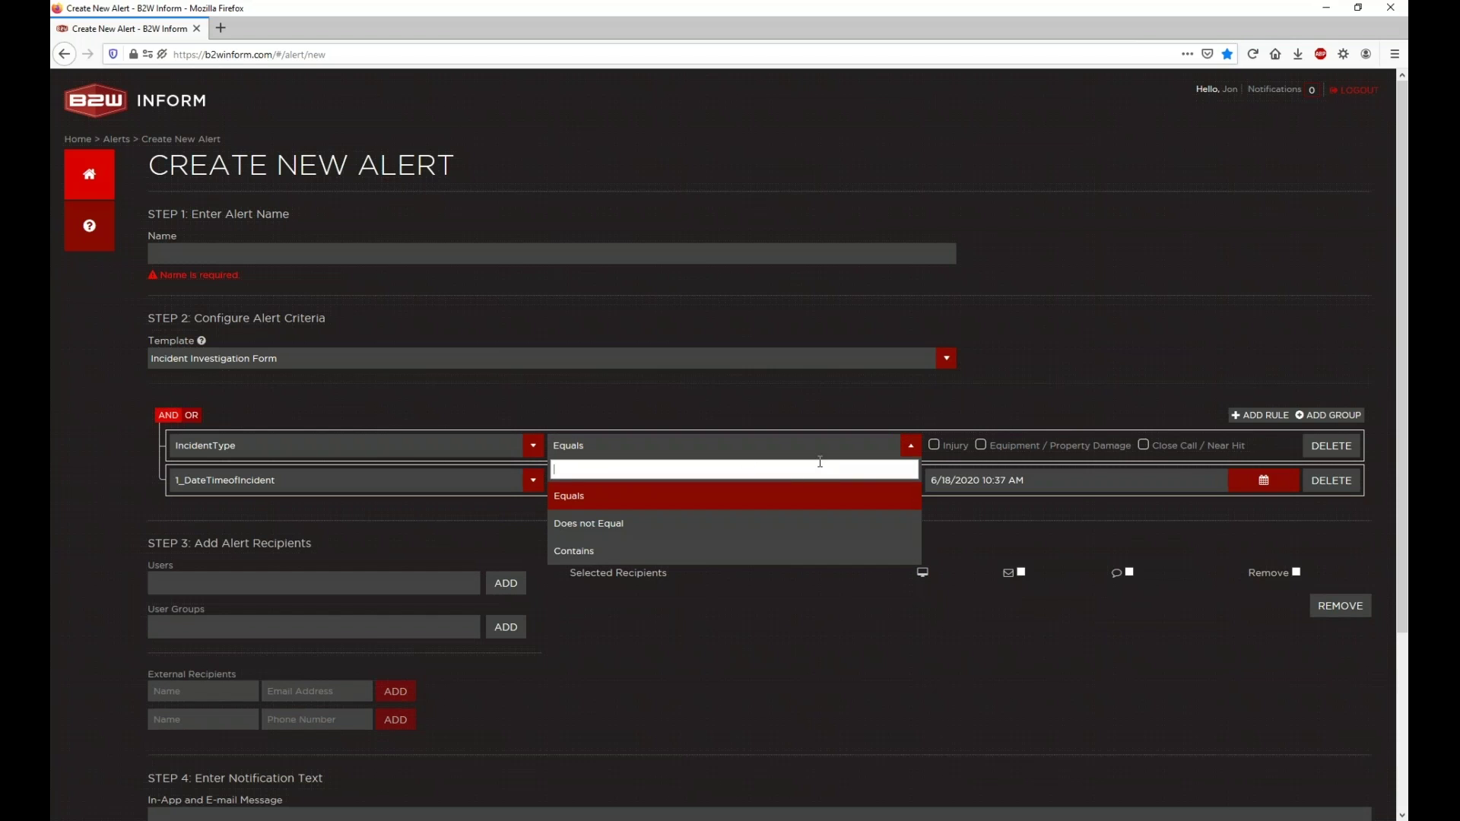
left_click(644, 435)
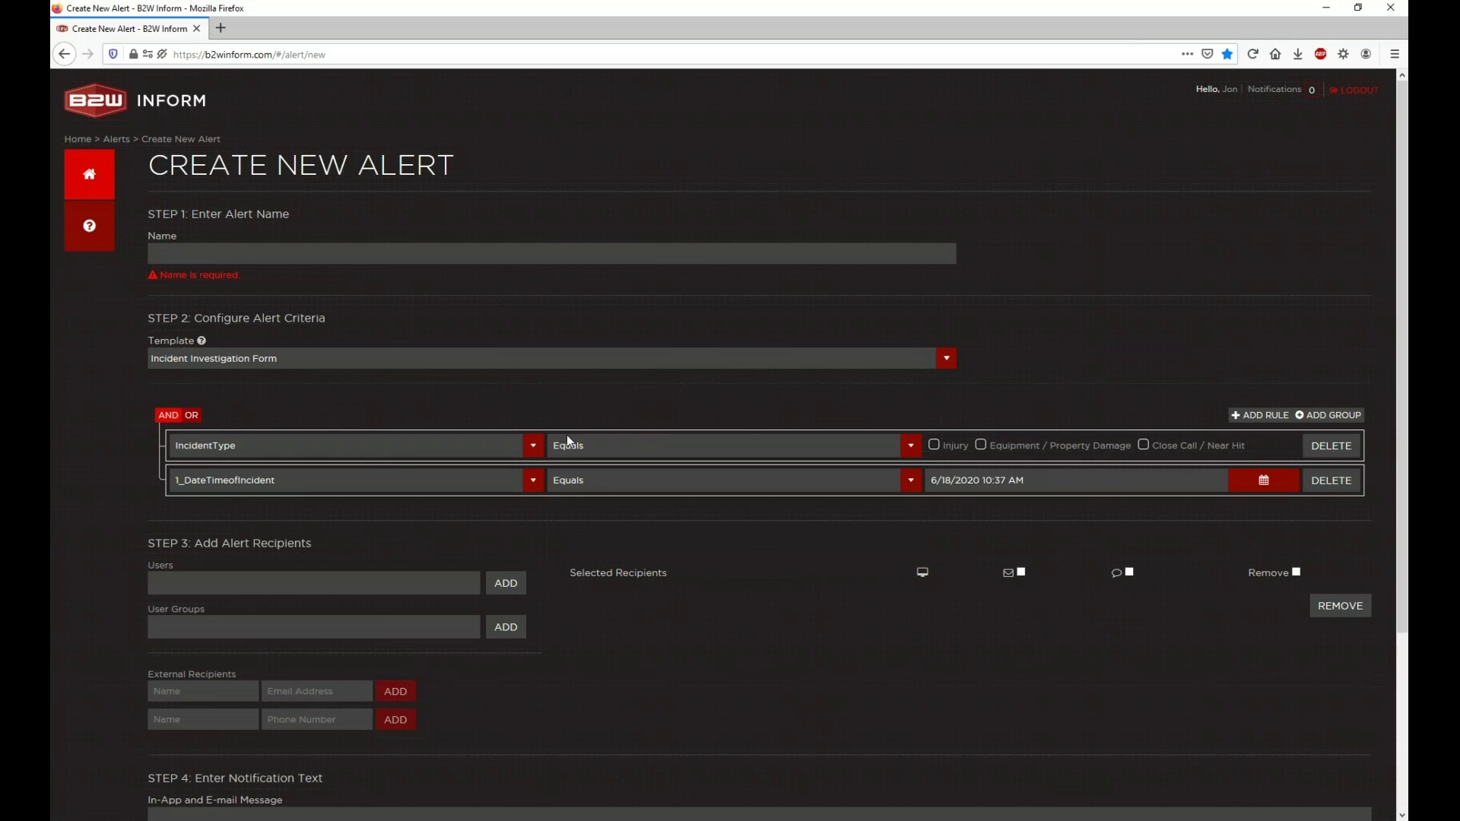
Step: Inspect the comparison options for both rules, leaving each on Equals
left_click(578, 480)
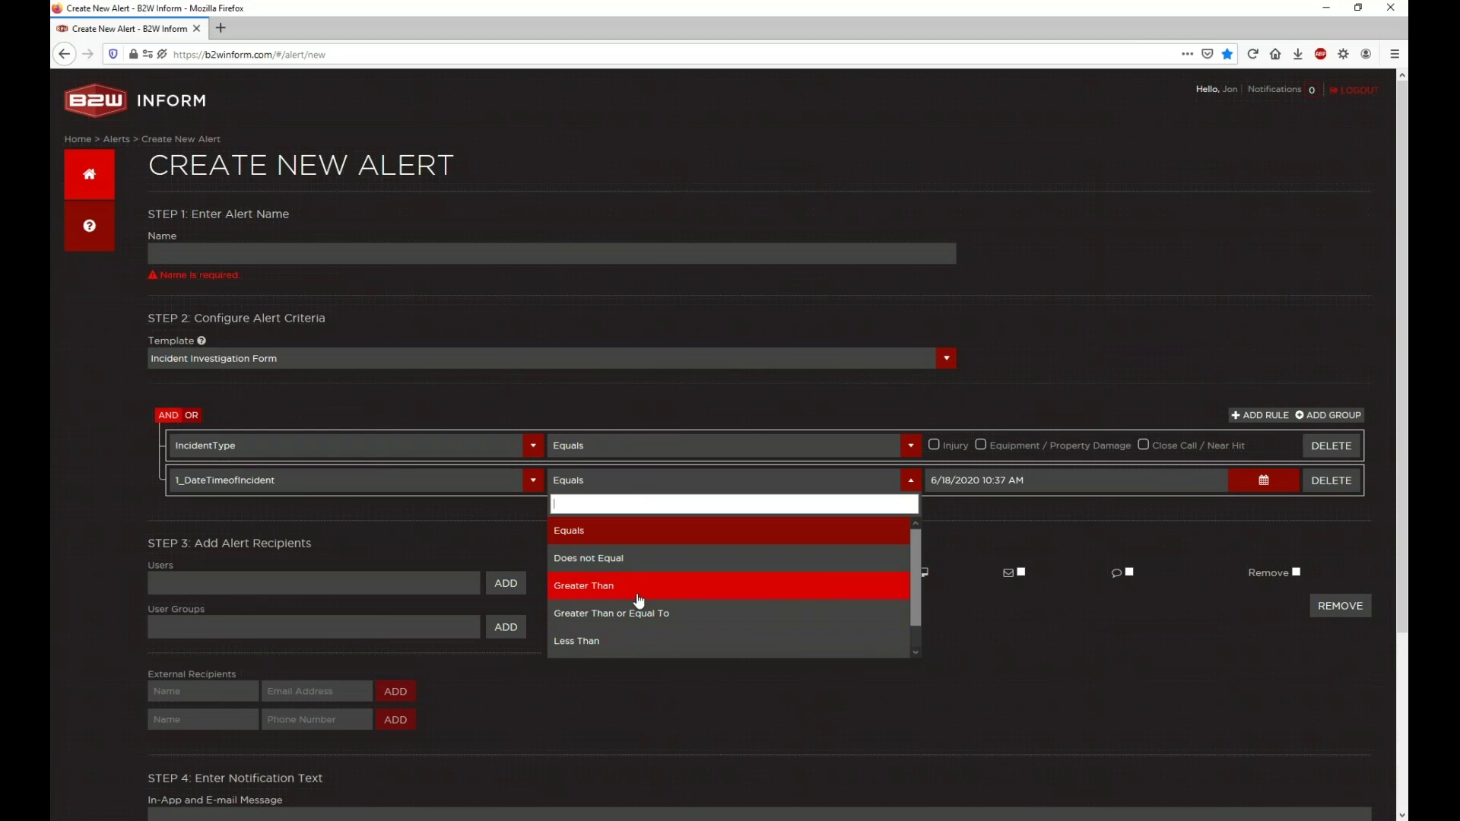
left_click(639, 453)
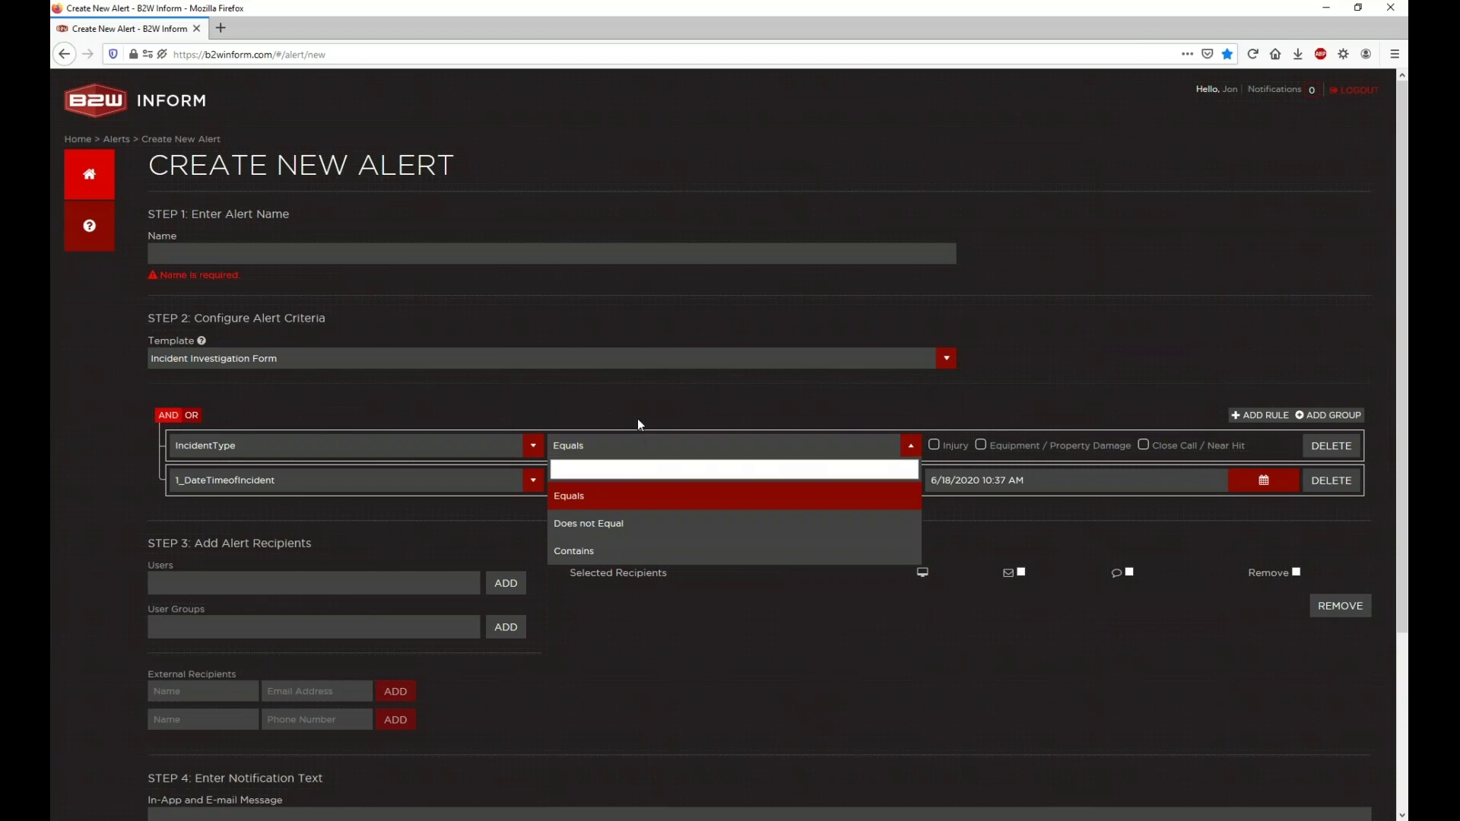
left_click(635, 416)
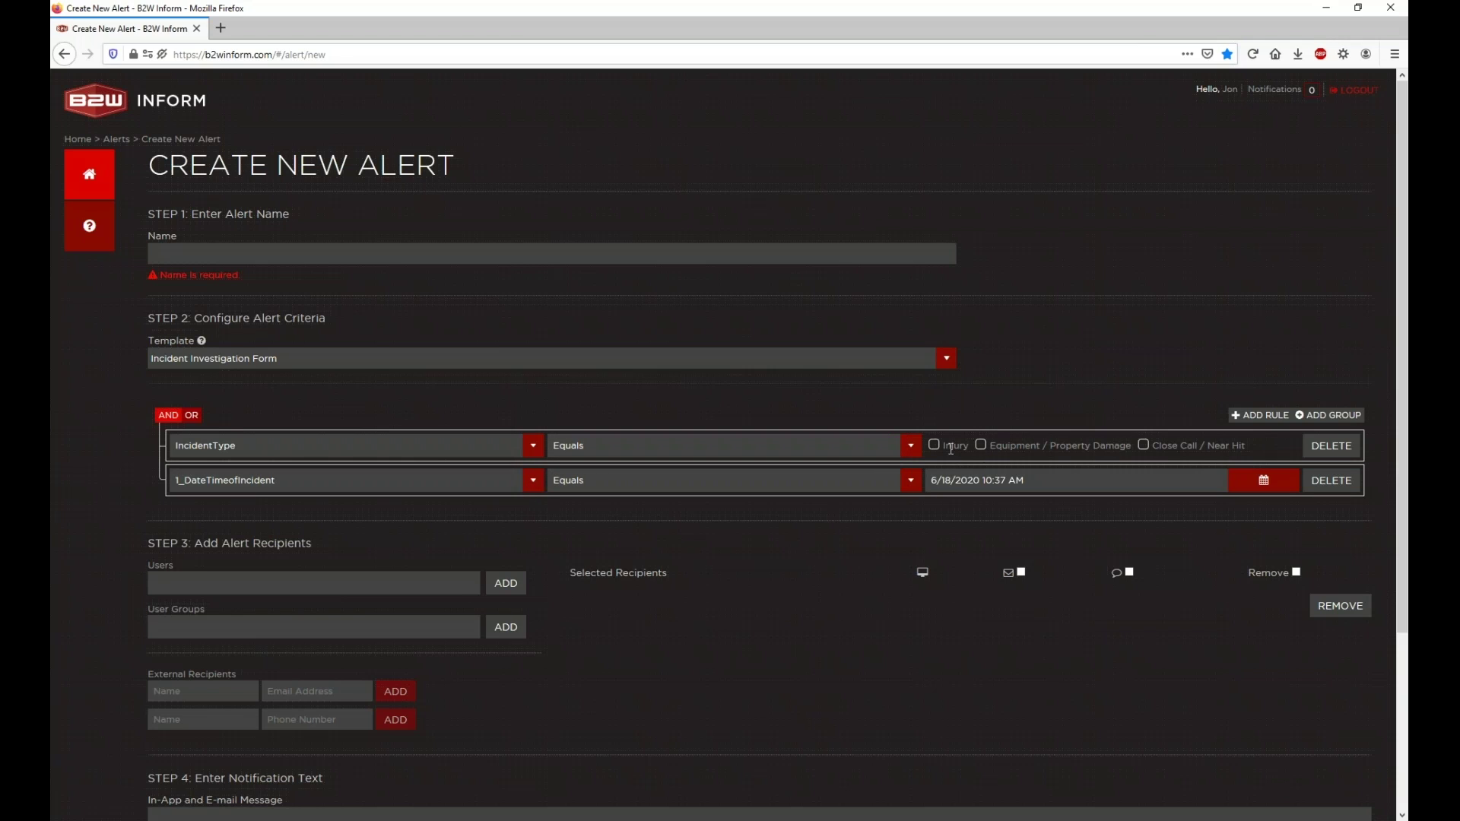
left_click(854, 455)
left_click(856, 457)
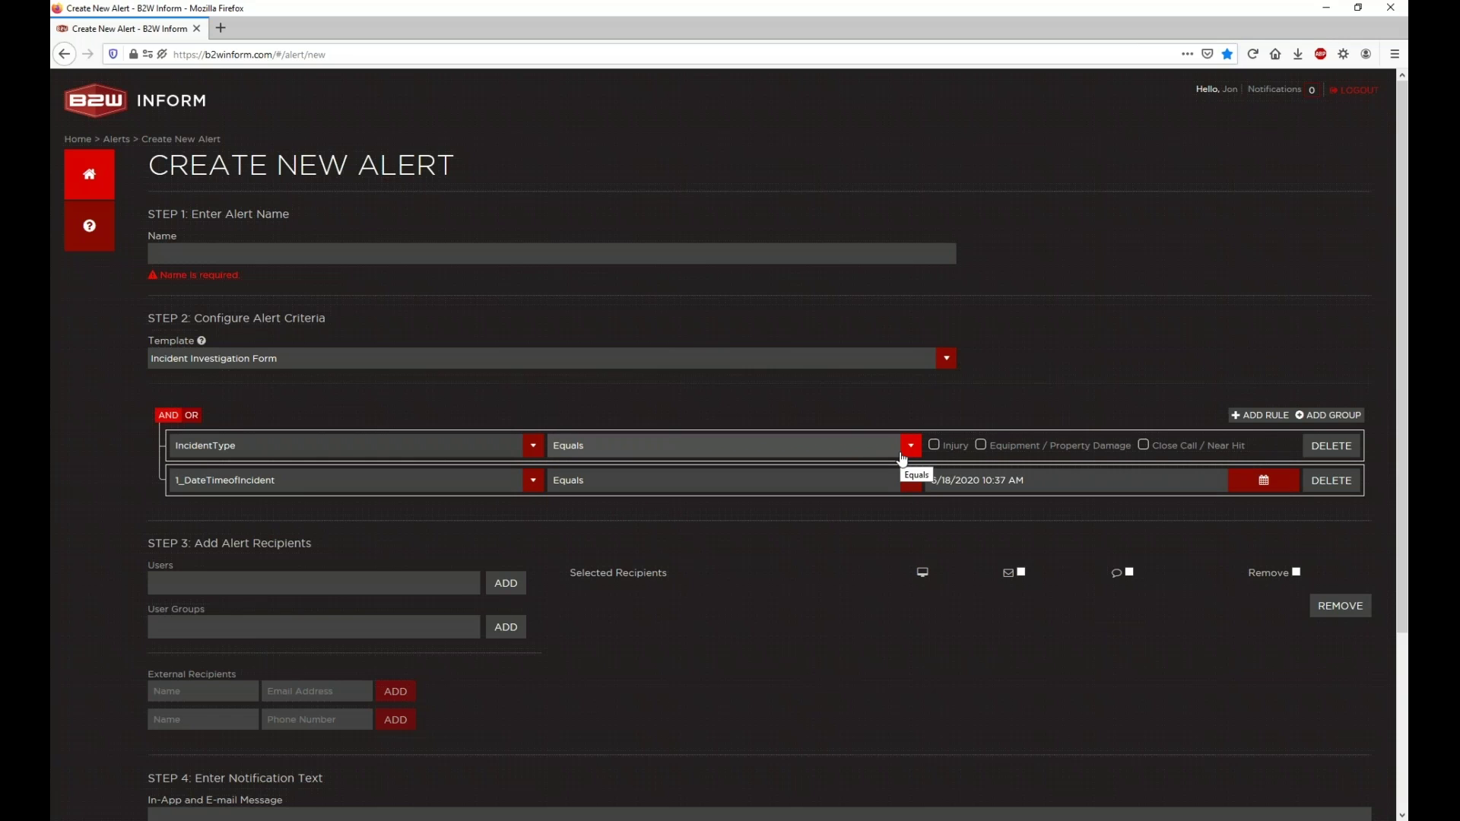
left_click(901, 457)
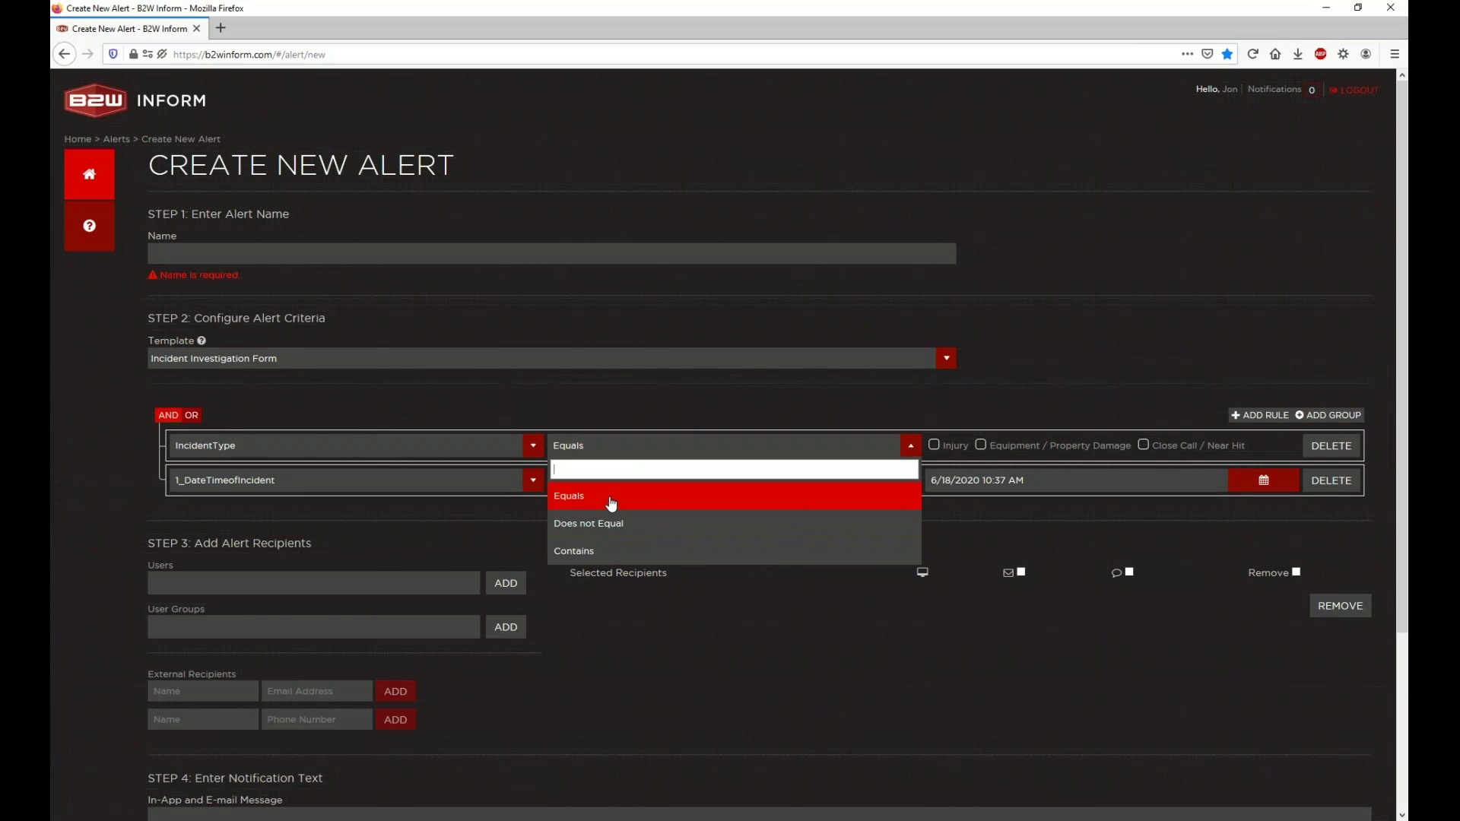
left_click(616, 416)
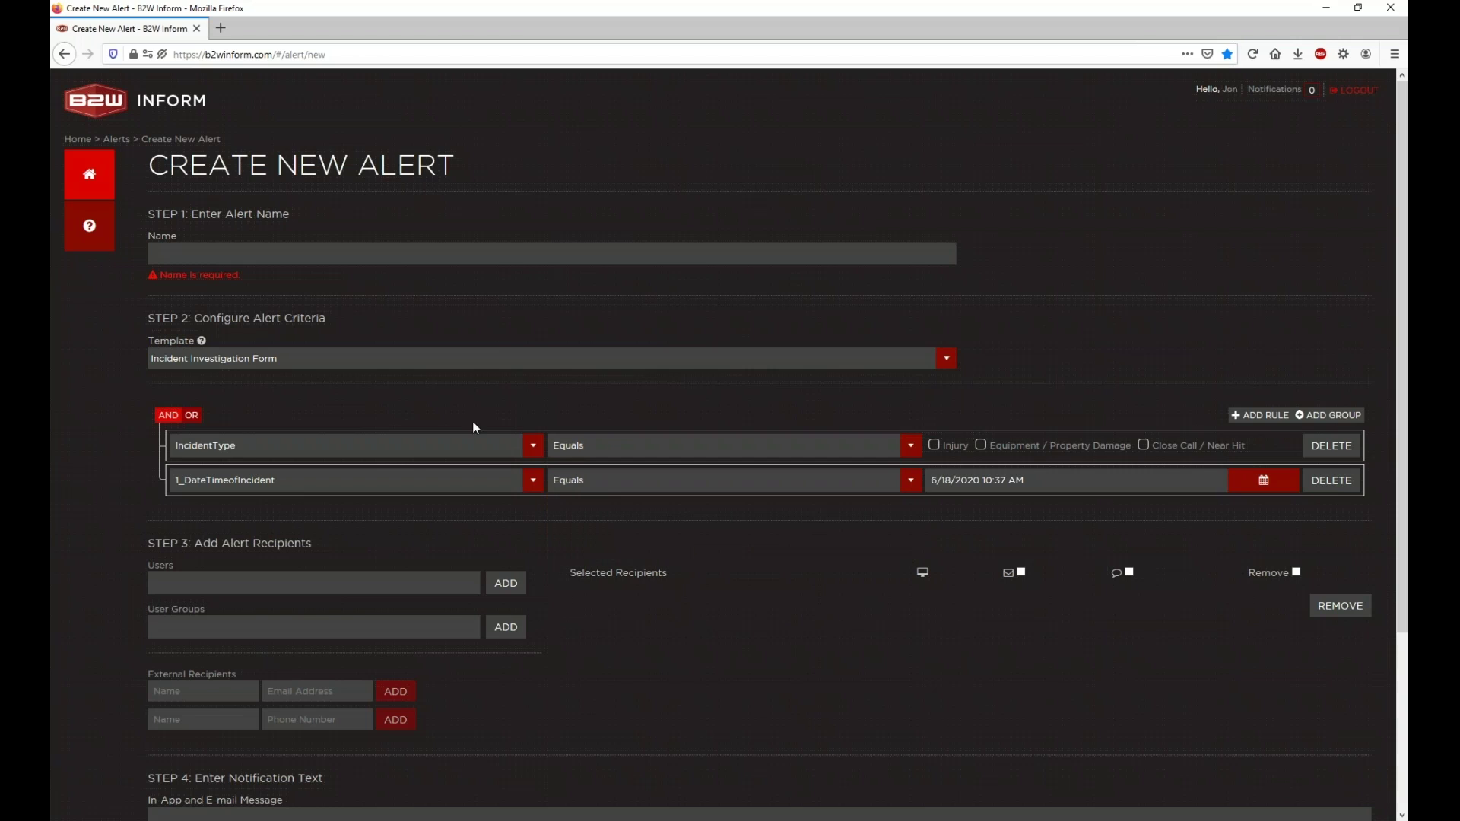
left_click(615, 483)
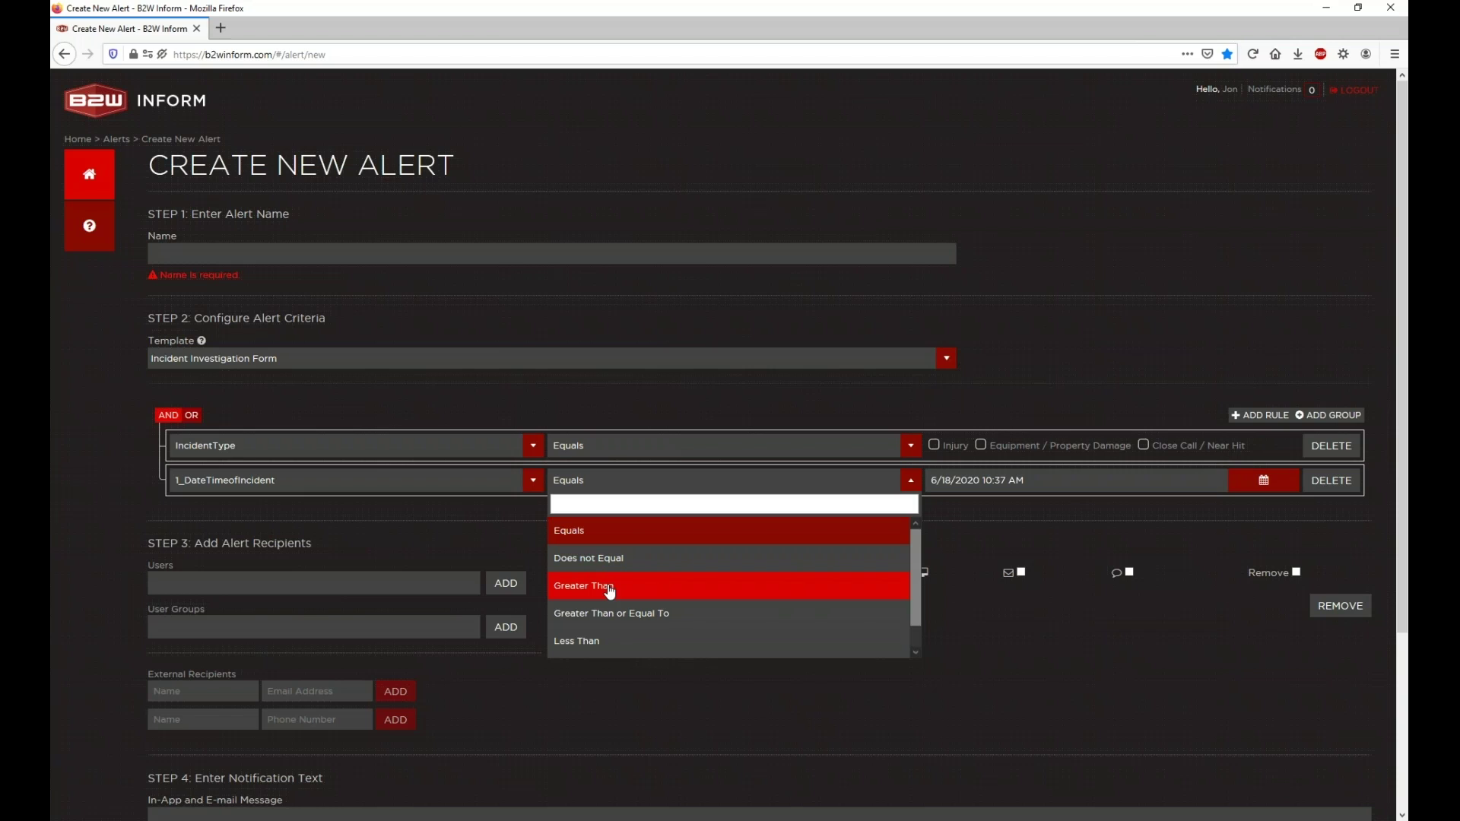
scroll(624, 596, "down", 1)
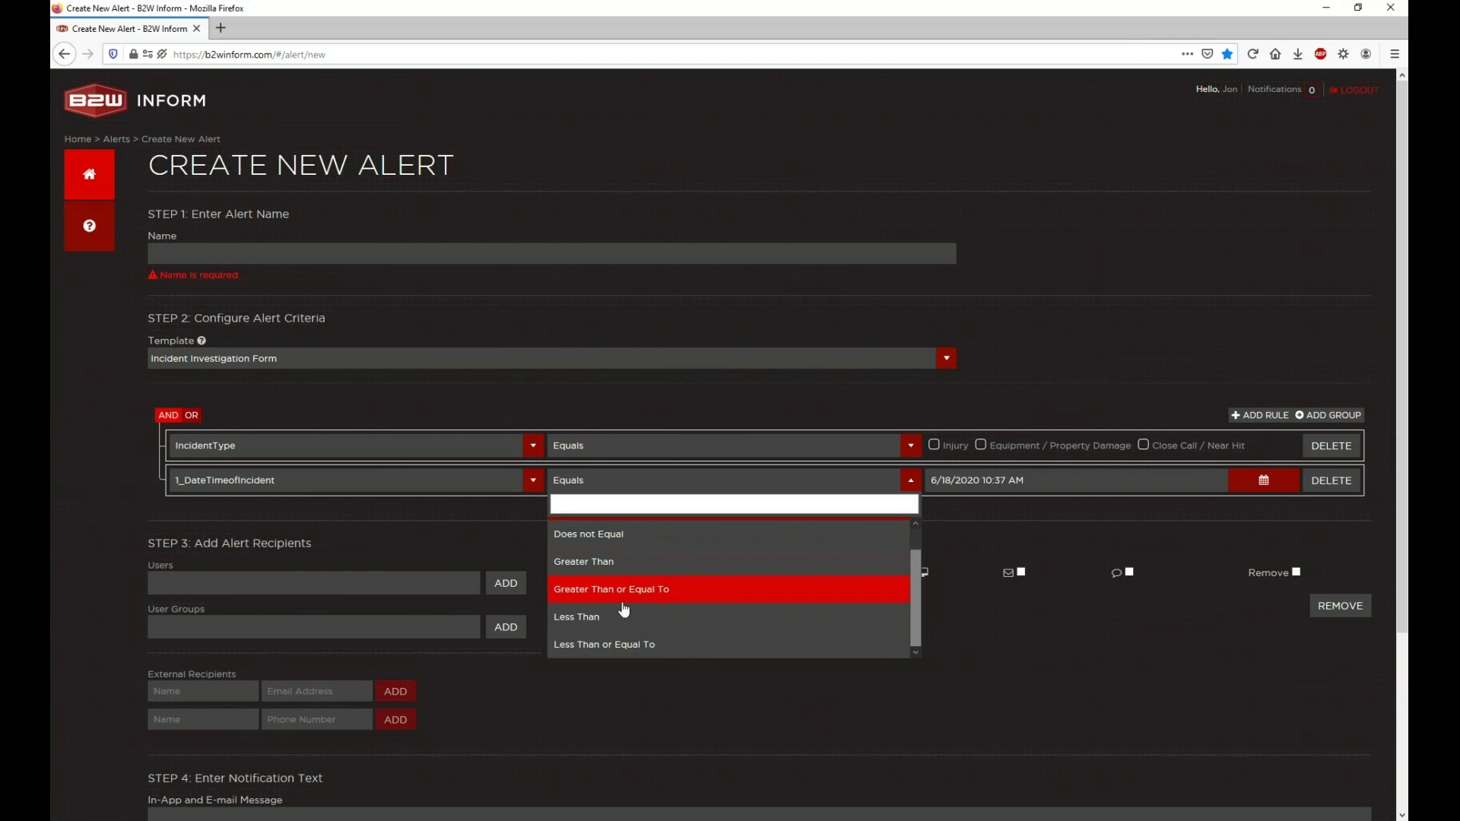
scroll(630, 640, "up", 1)
scroll(631, 603, "down", 1)
key("Down")
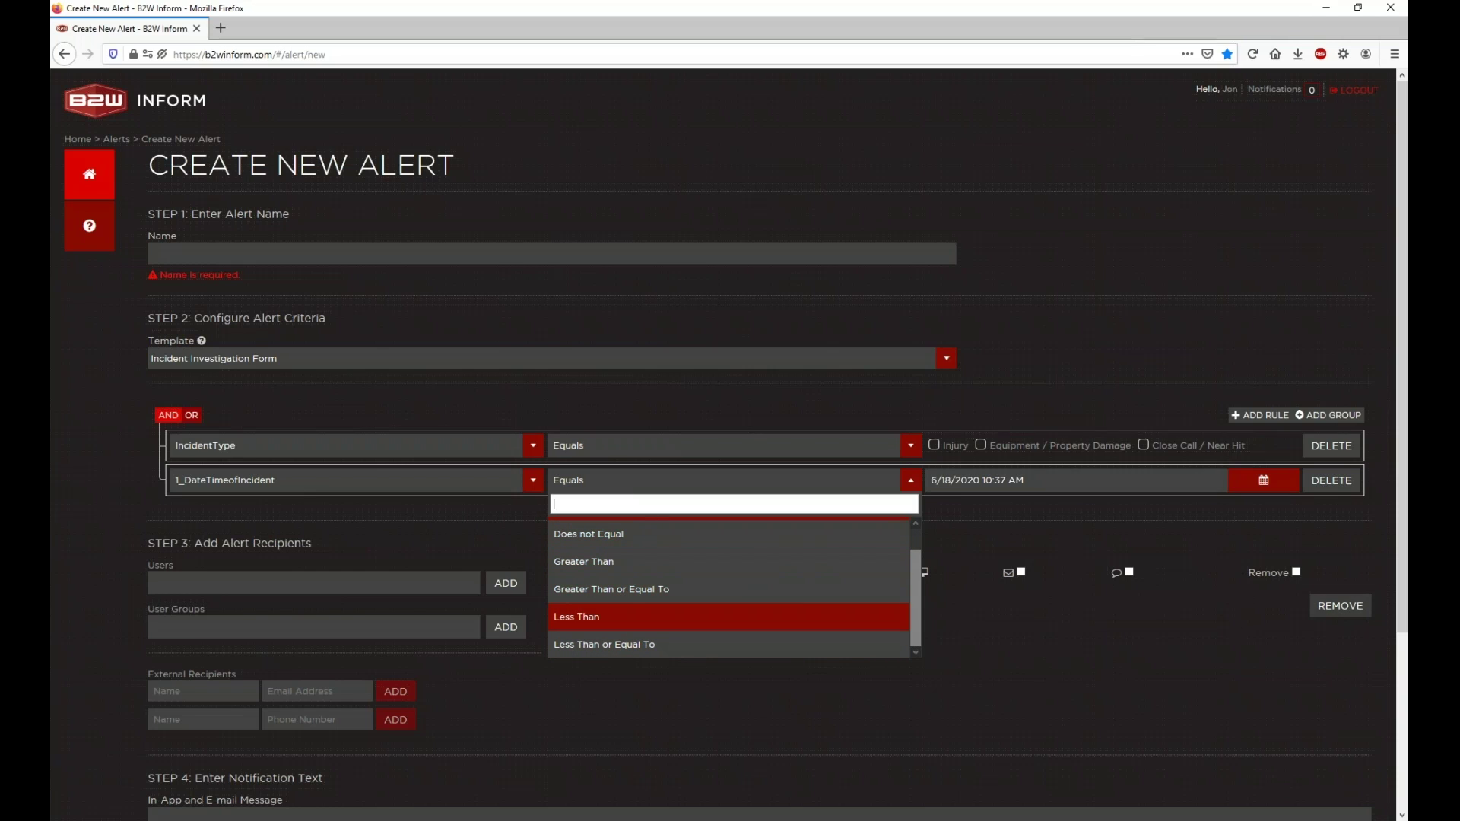
left_click(1343, 520)
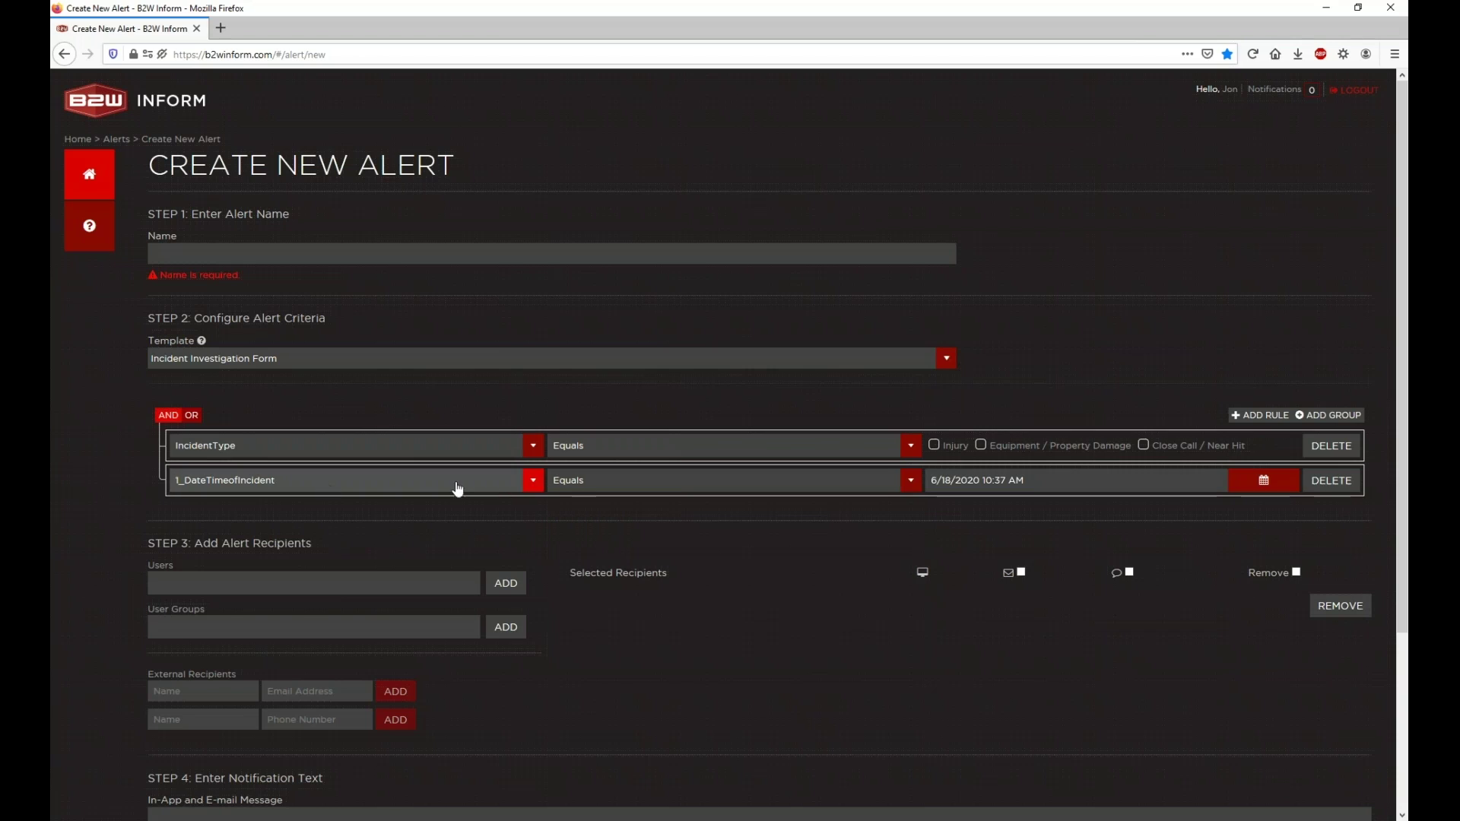
Step: Delete the 1_DateTimeofIncident rule and try Contains on IncidentType before reverting to Equals
left_click(1329, 480)
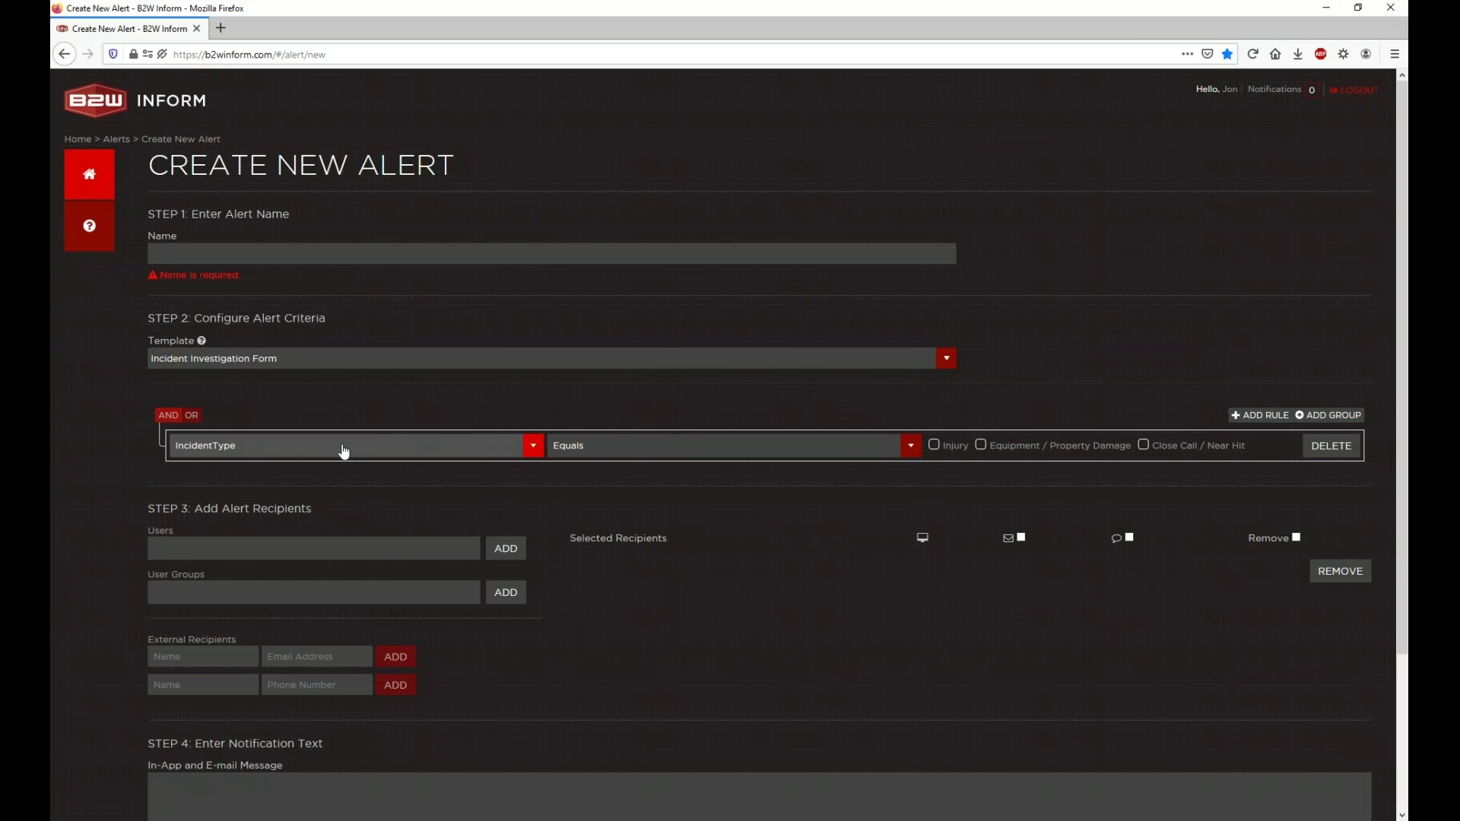
left_click(562, 455)
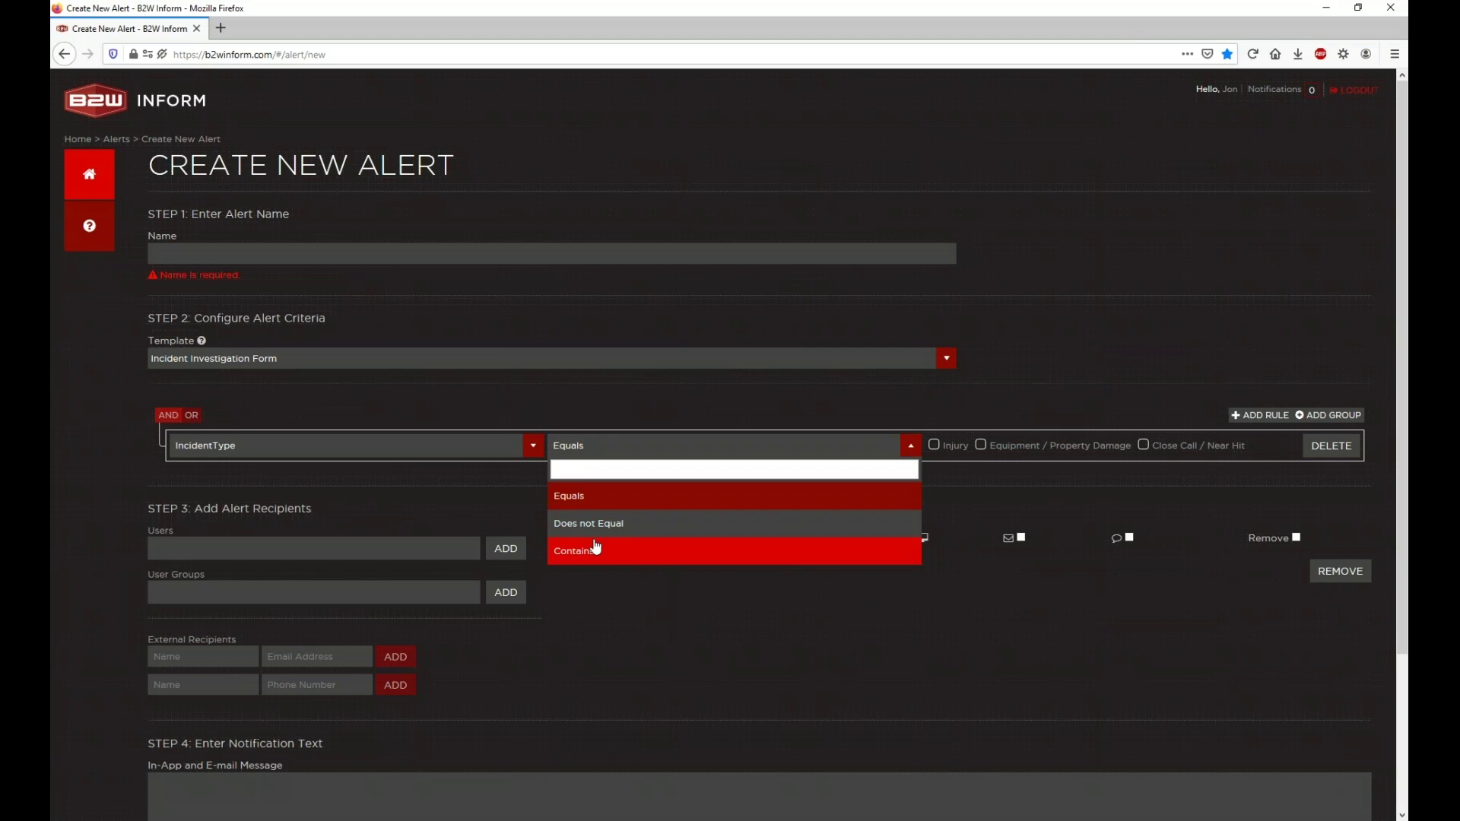
left_click(596, 549)
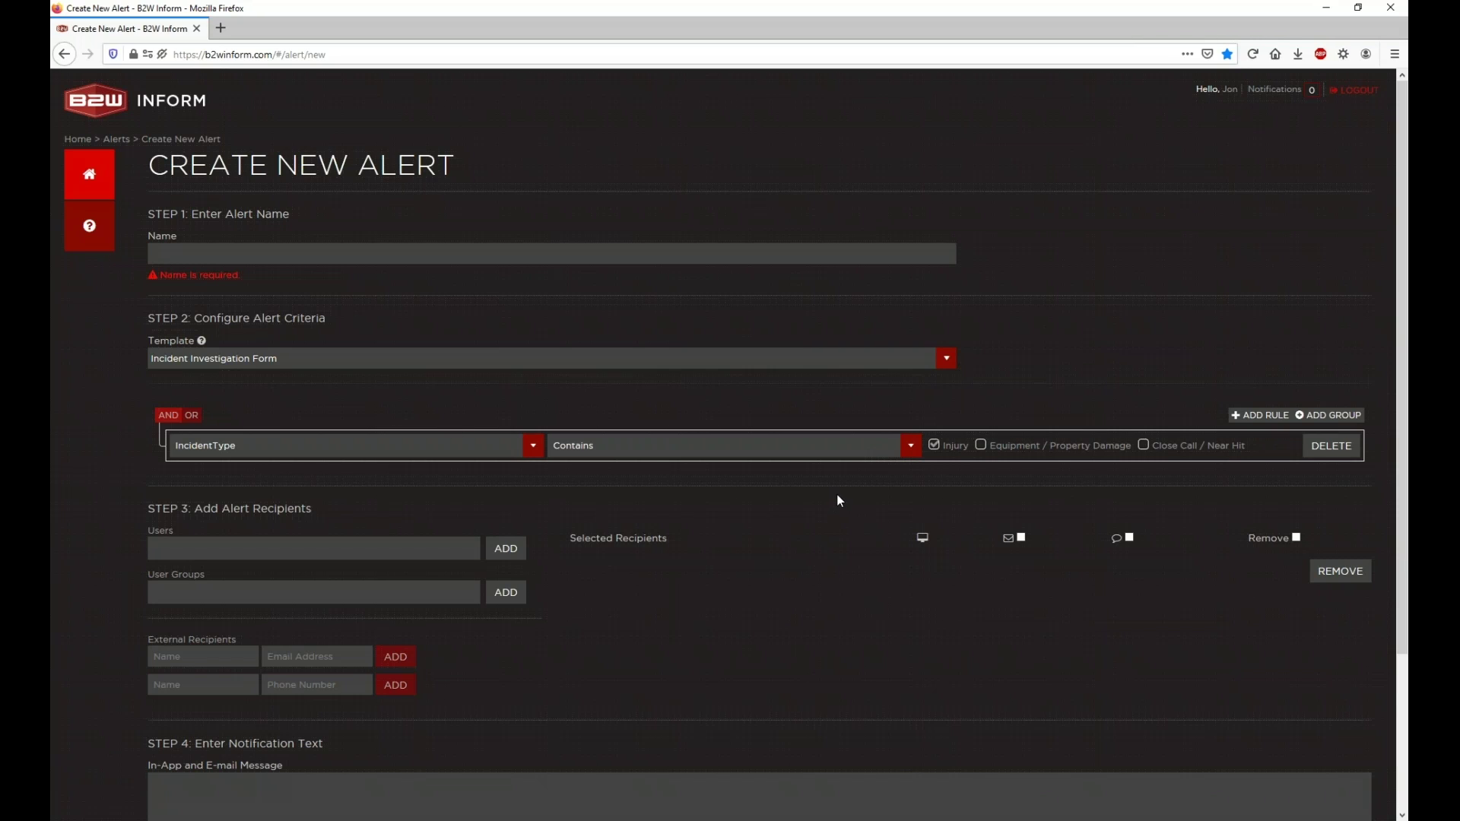
left_click(686, 454)
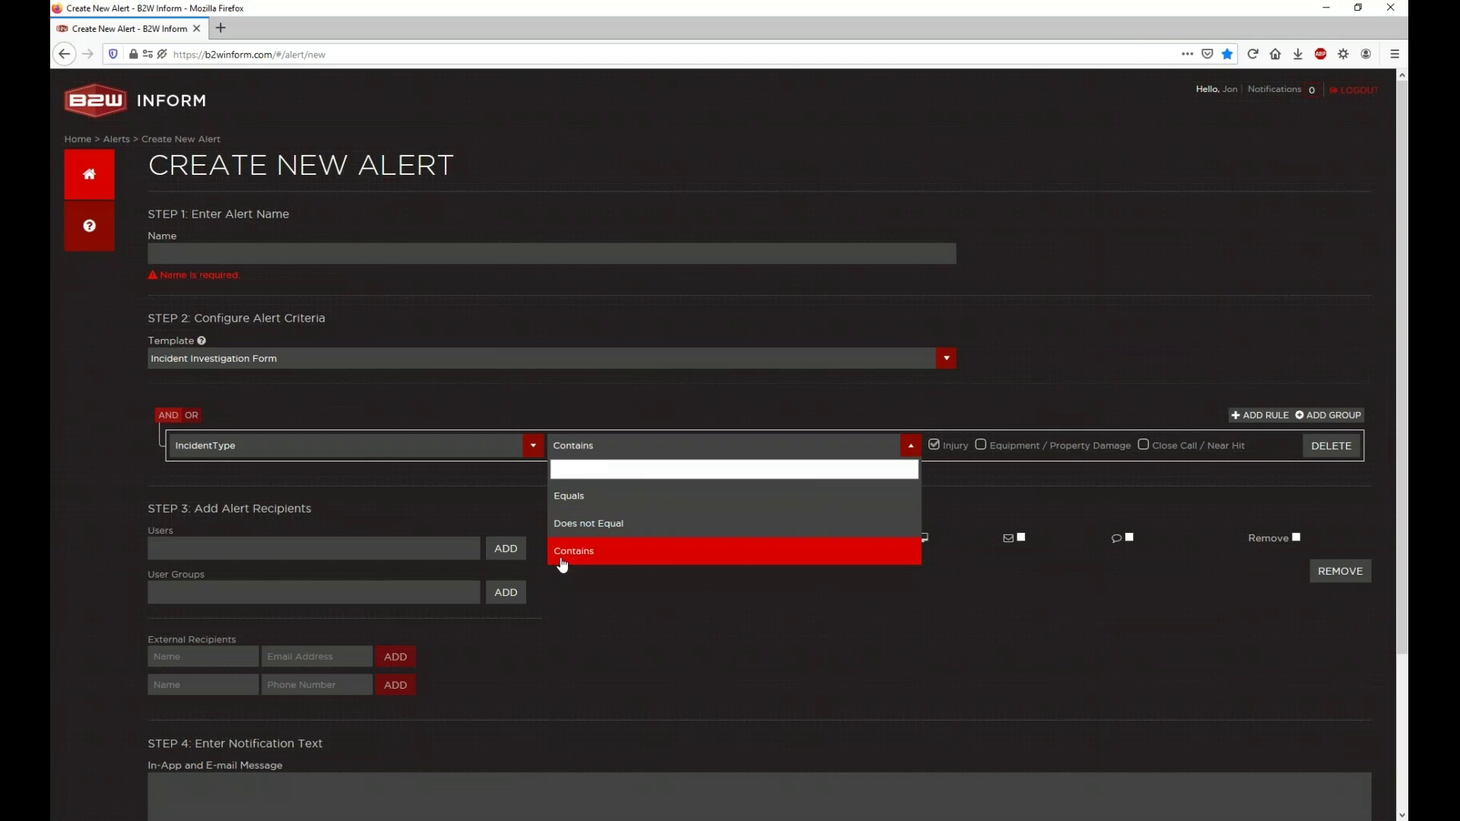
left_click(562, 500)
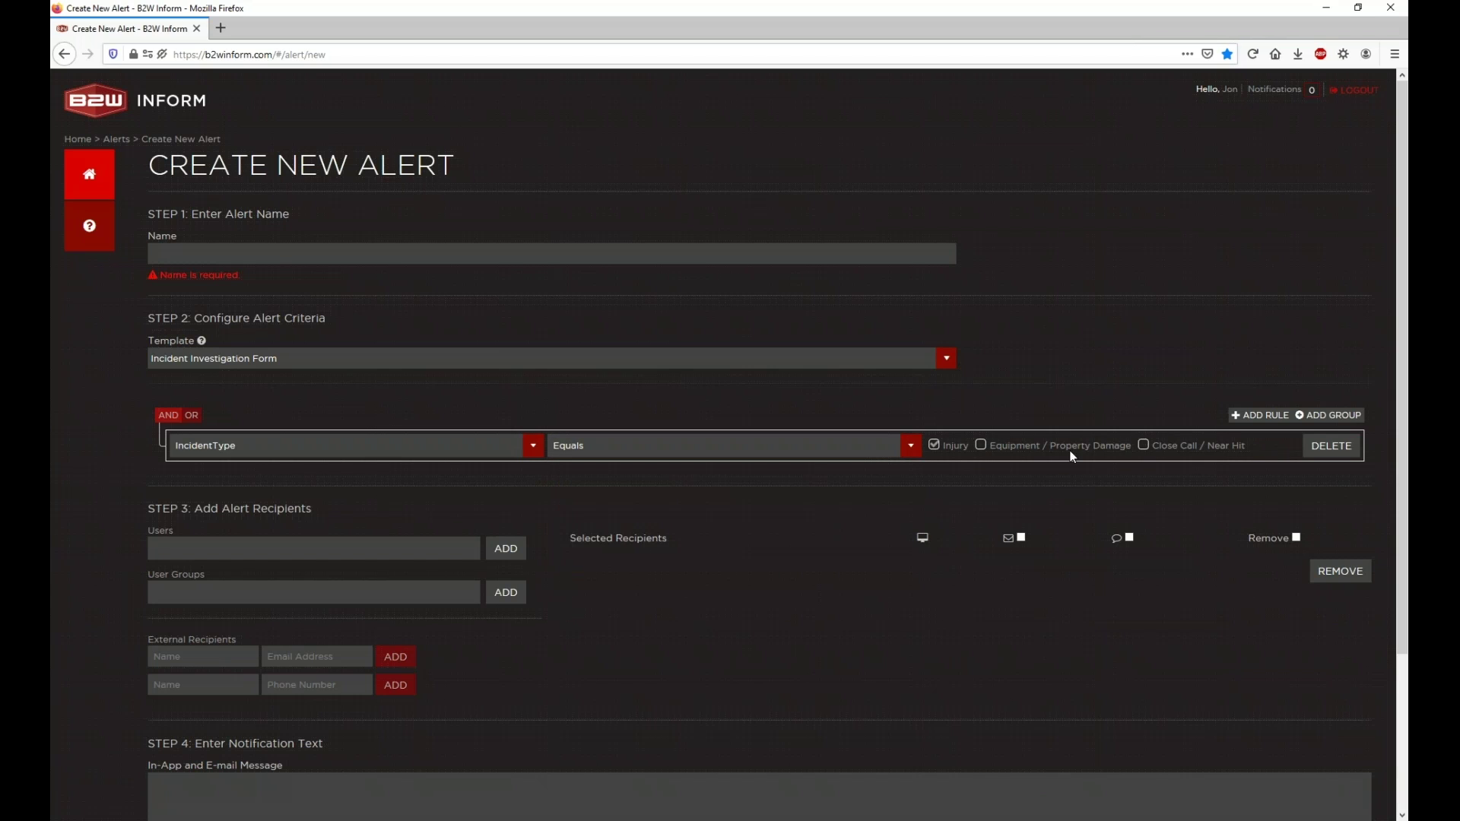
Step: Set the IncidentType rule to Contains, leaving only Injury ticked
left_click(986, 451)
left_click(983, 447)
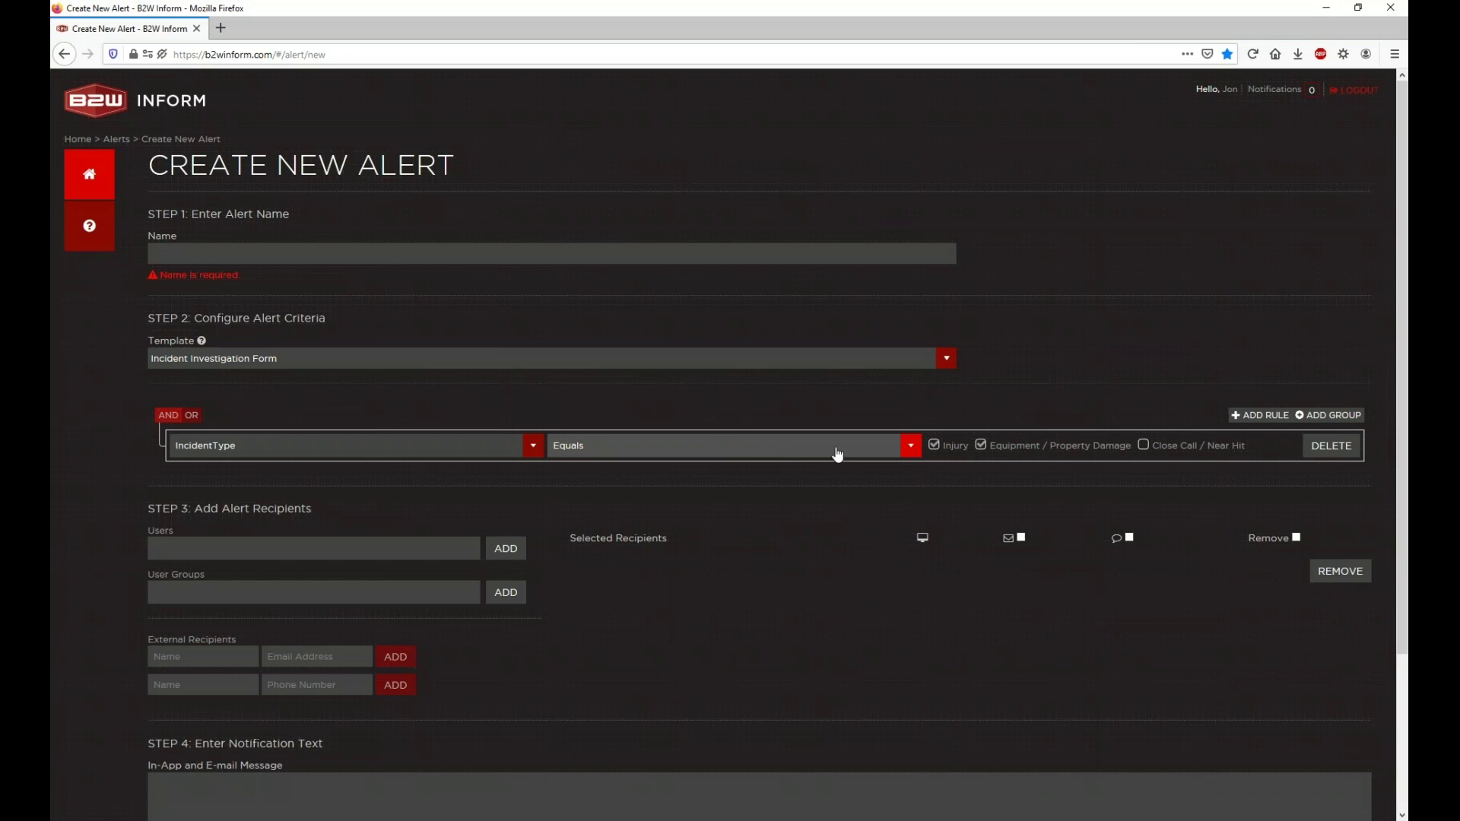
left_click(976, 444)
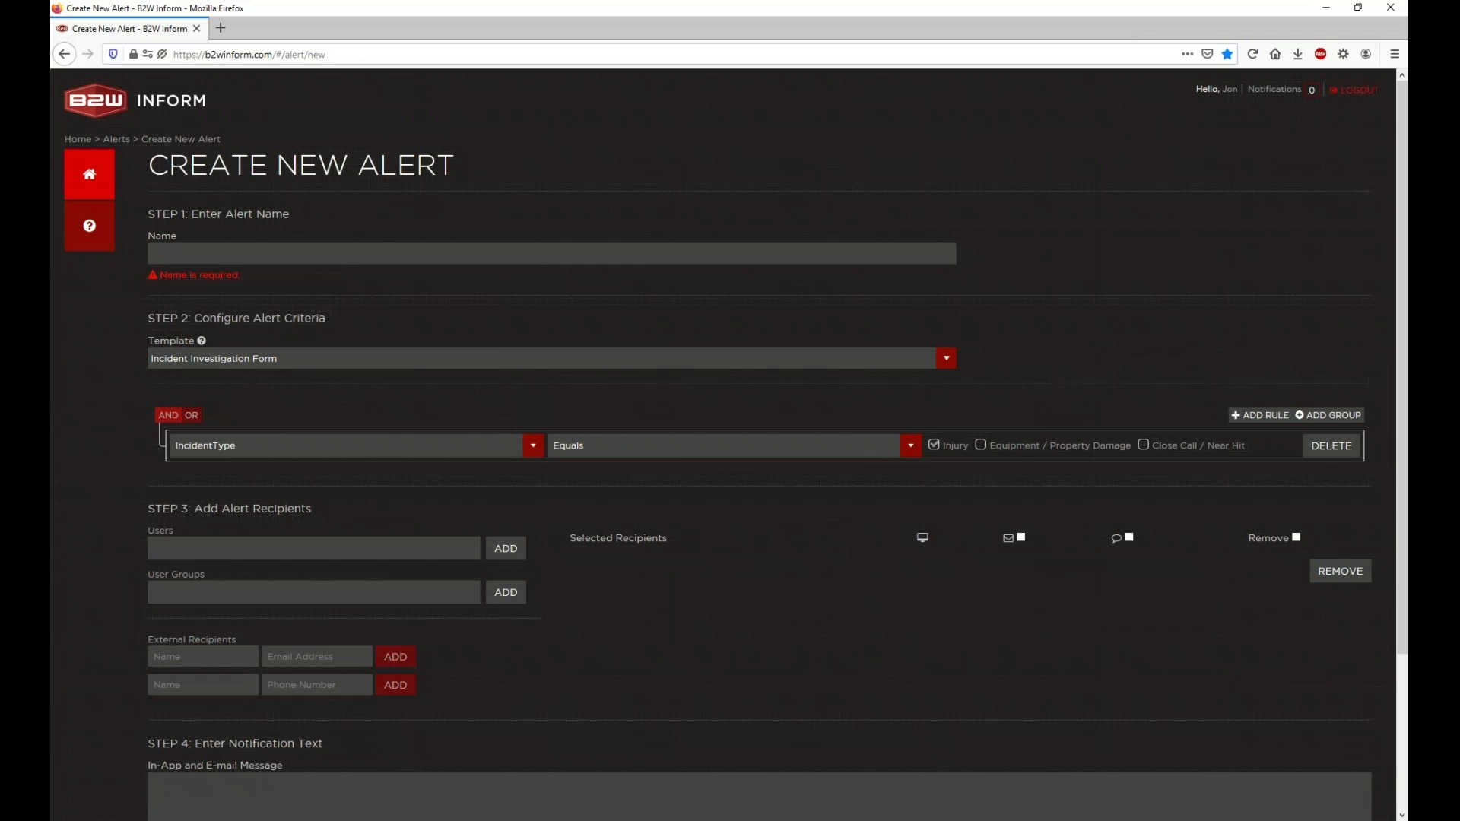
left_click(909, 446)
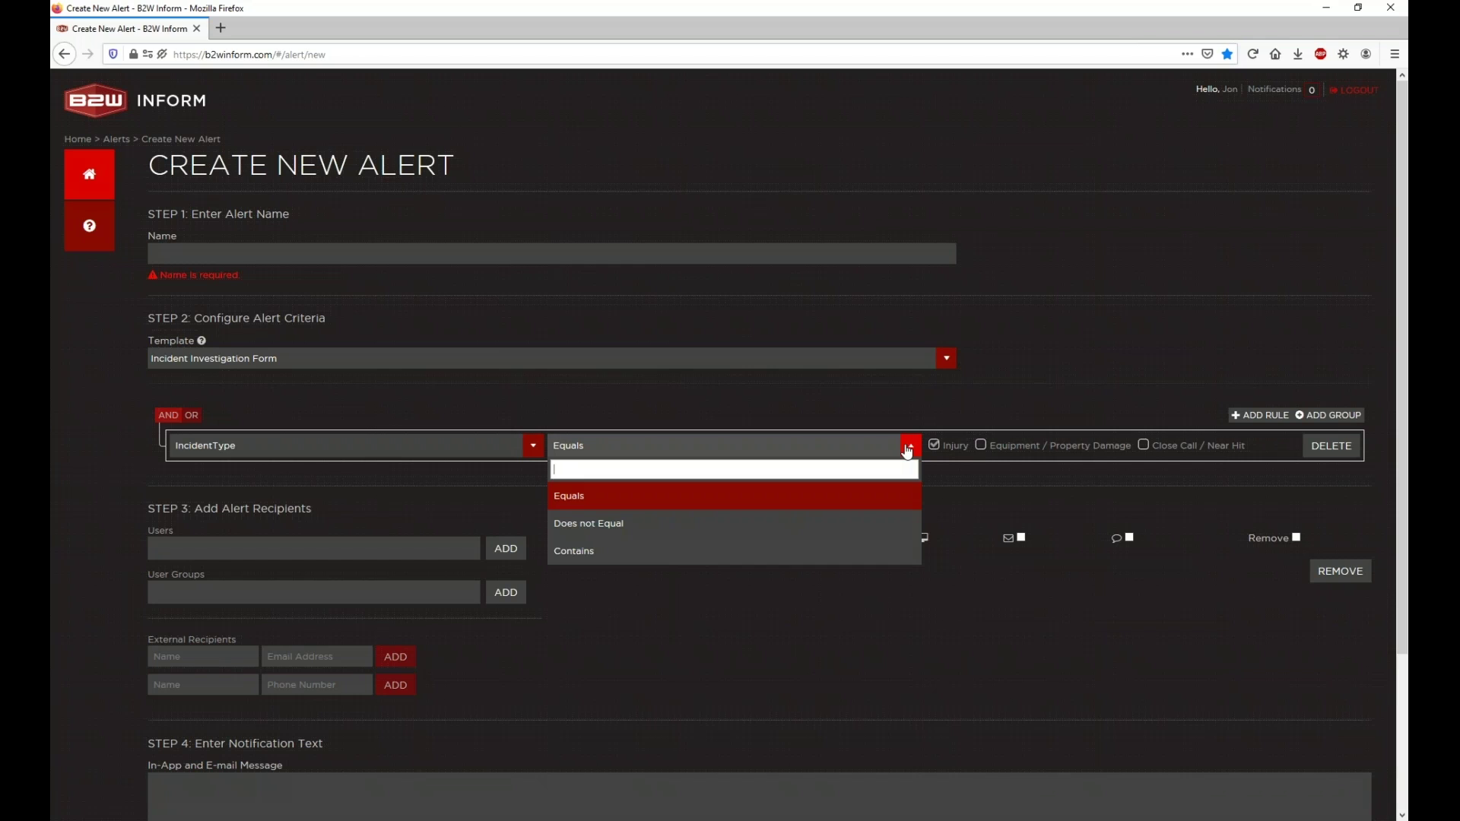
left_click(814, 553)
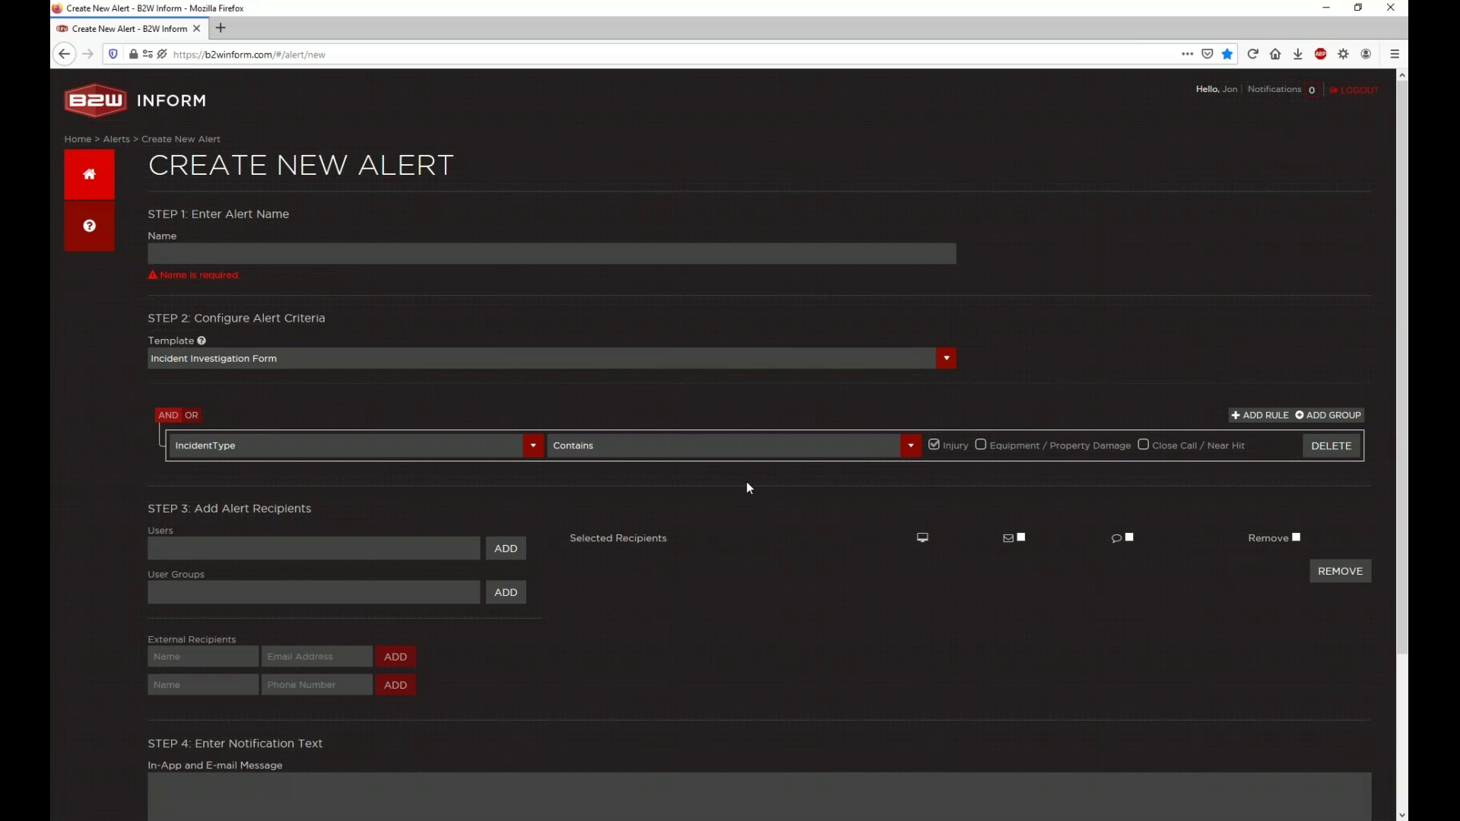
scroll(746, 488, "down", 2)
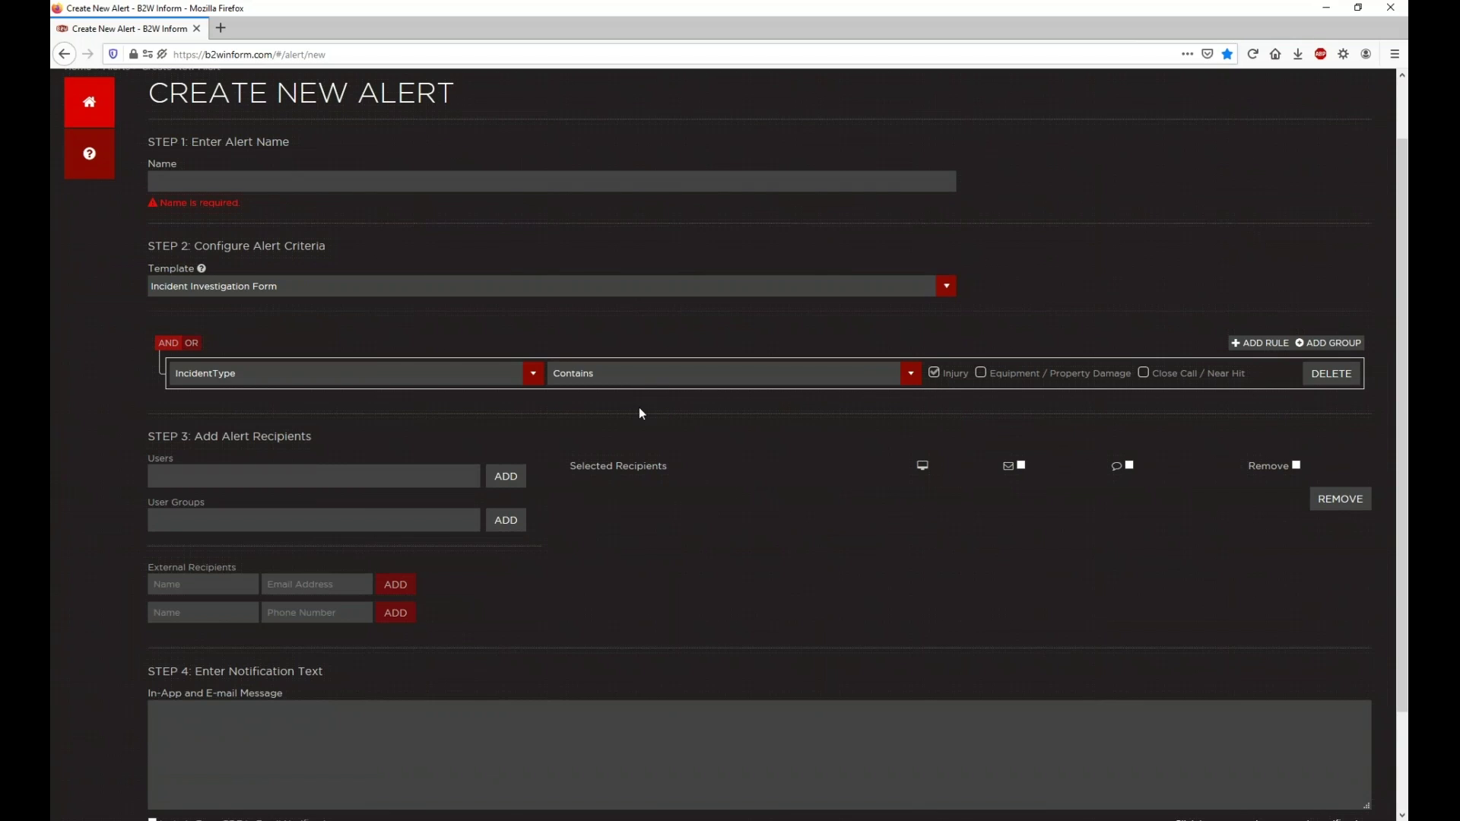
Step: Add three users from the Users list to the selected recipients
left_click(256, 477)
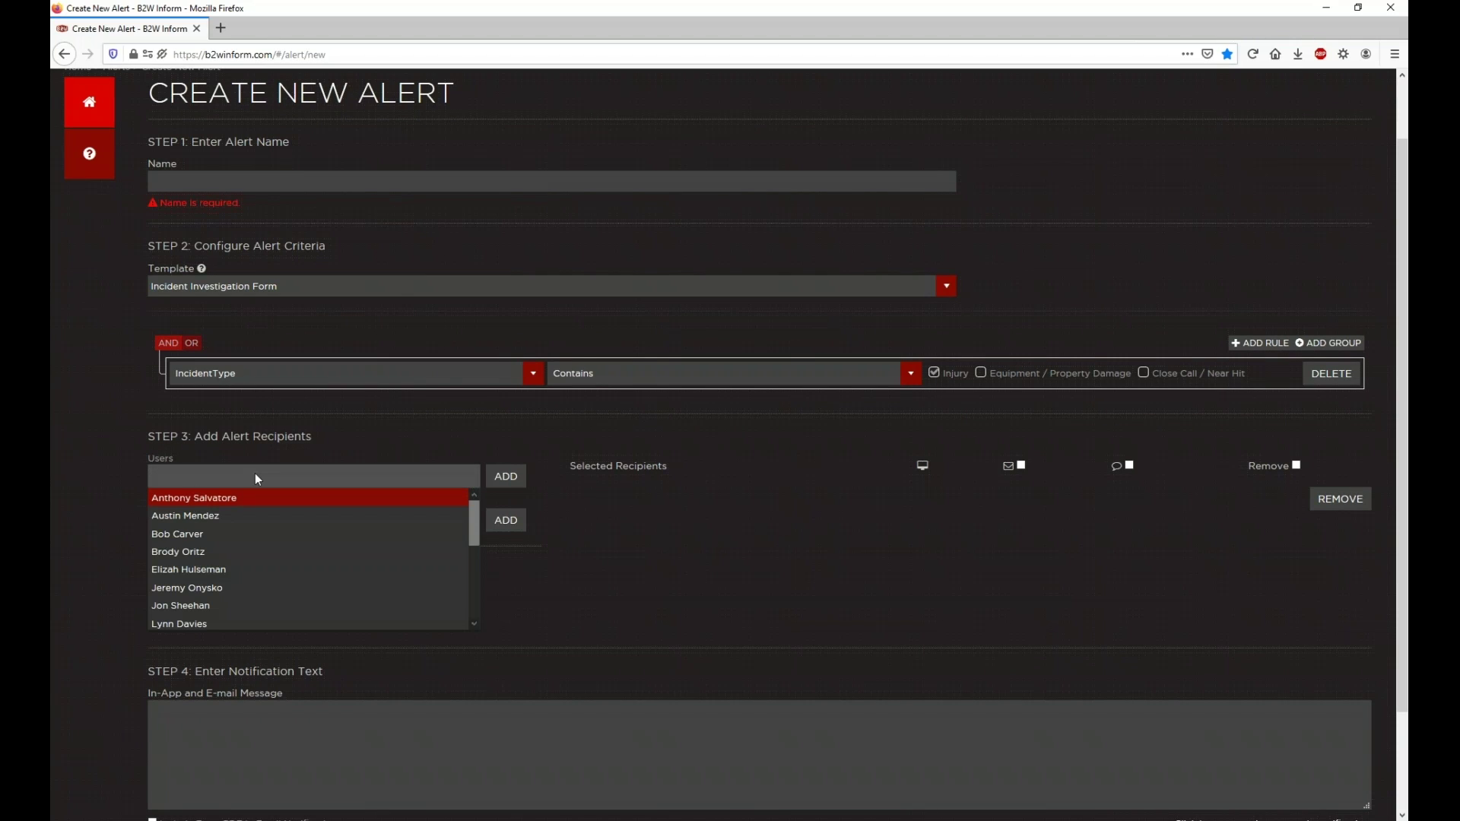
left_click(246, 571)
left_click(280, 477)
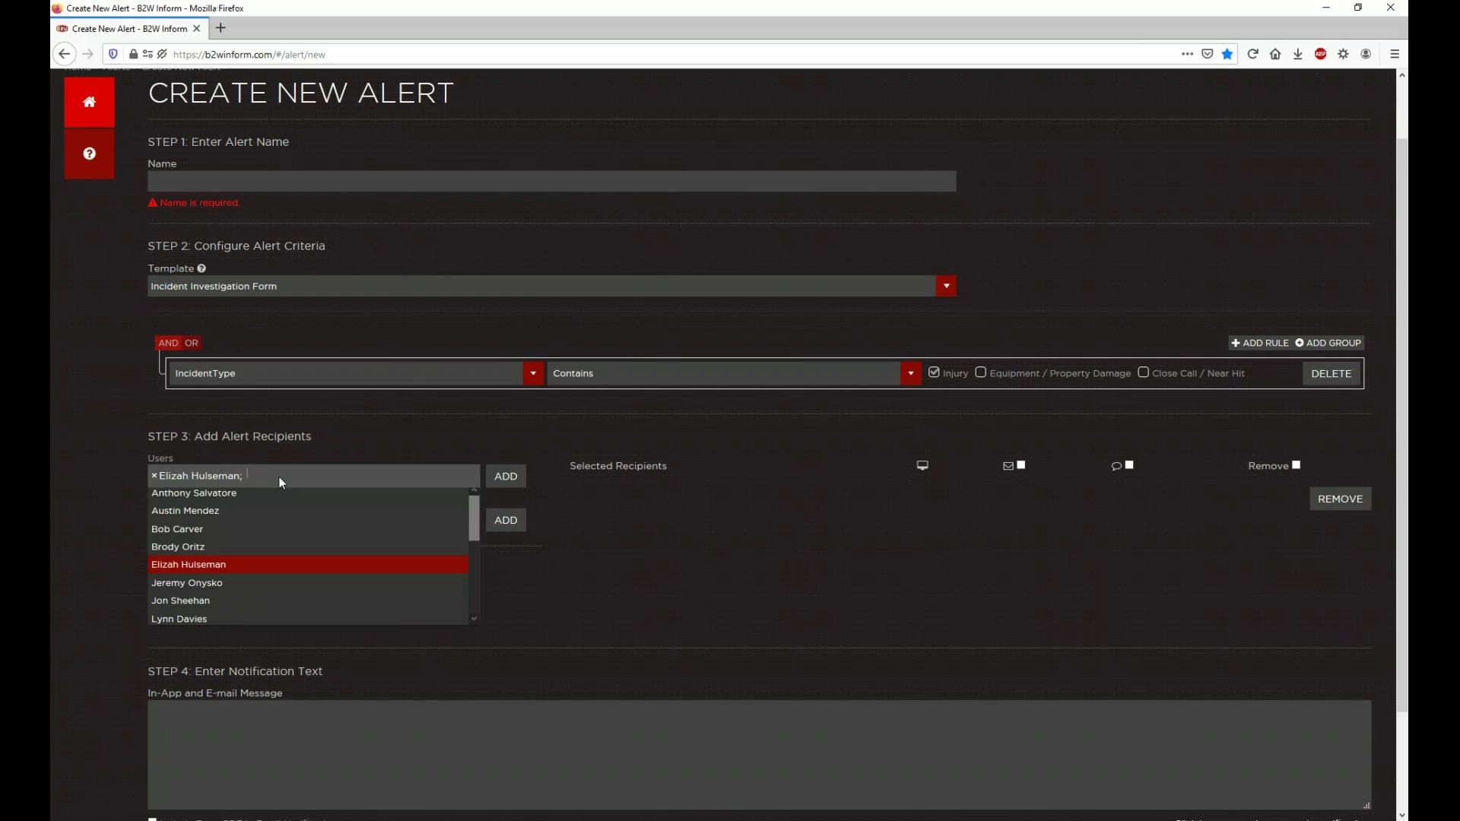
left_click(277, 511)
left_click(357, 479)
scroll(342, 548, "down", 3)
left_click(342, 542)
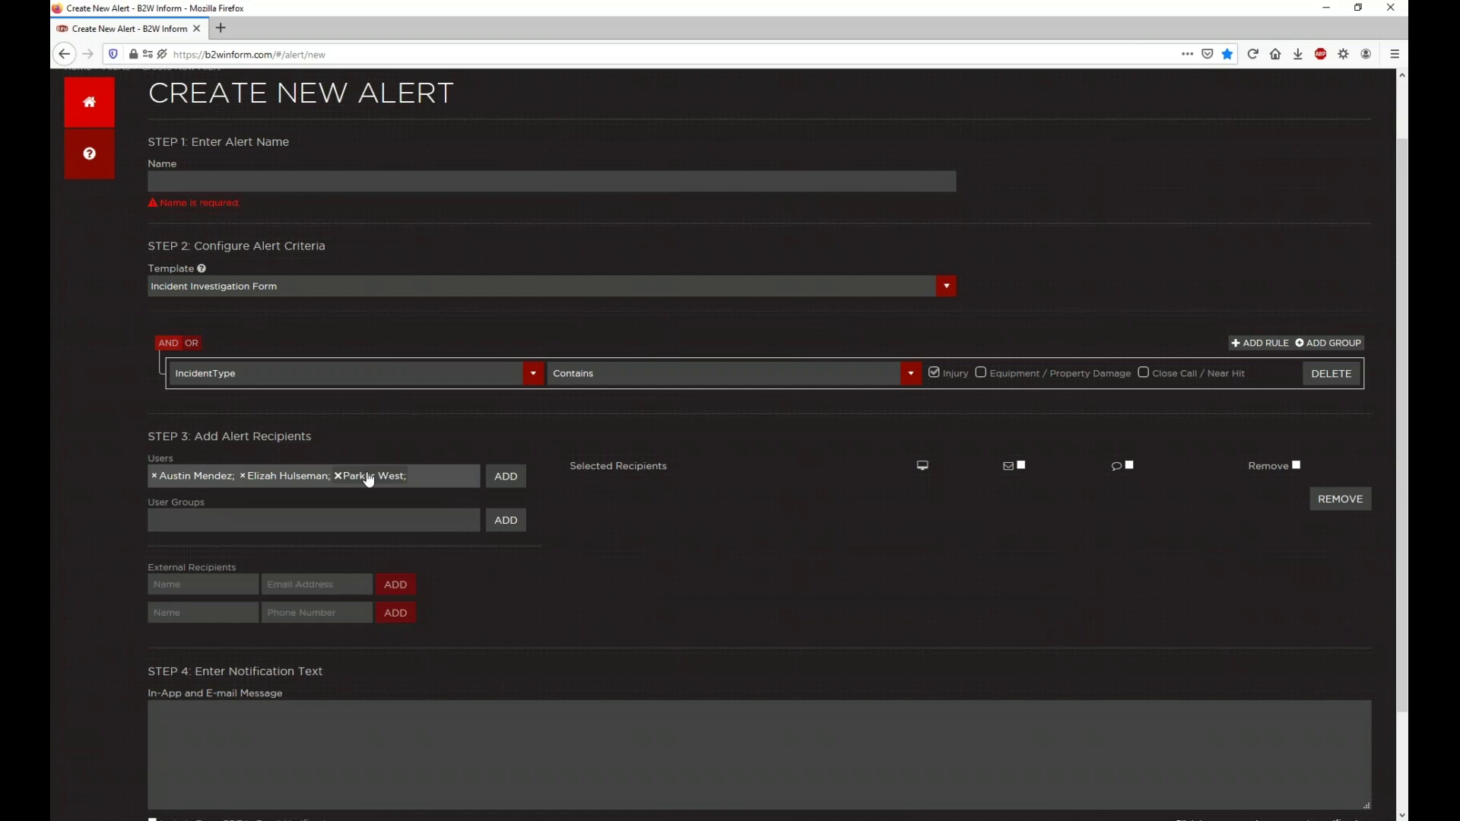
left_click(506, 478)
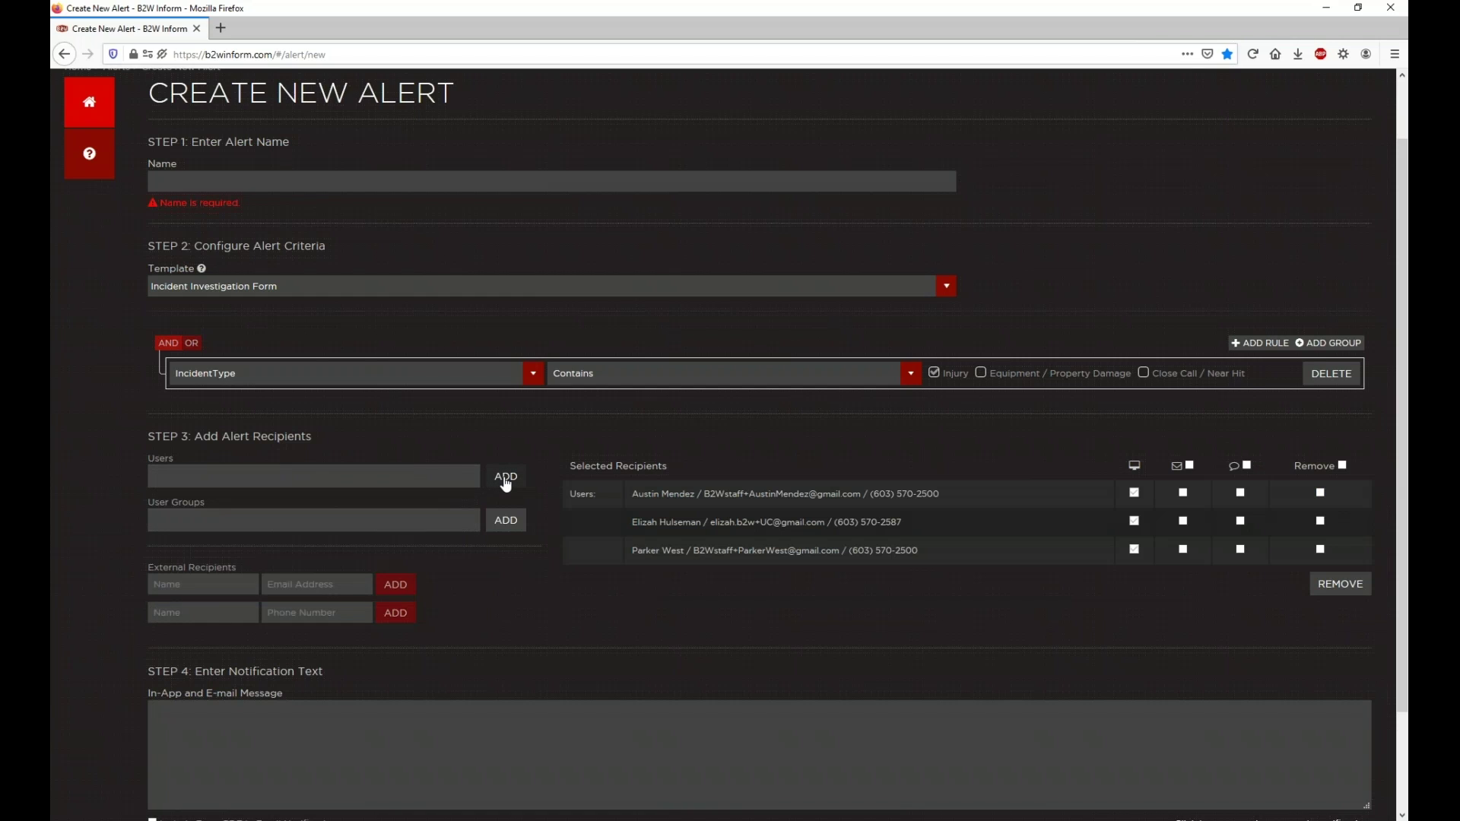
Step: Add the Foreman user group to the selected recipients
left_click(226, 523)
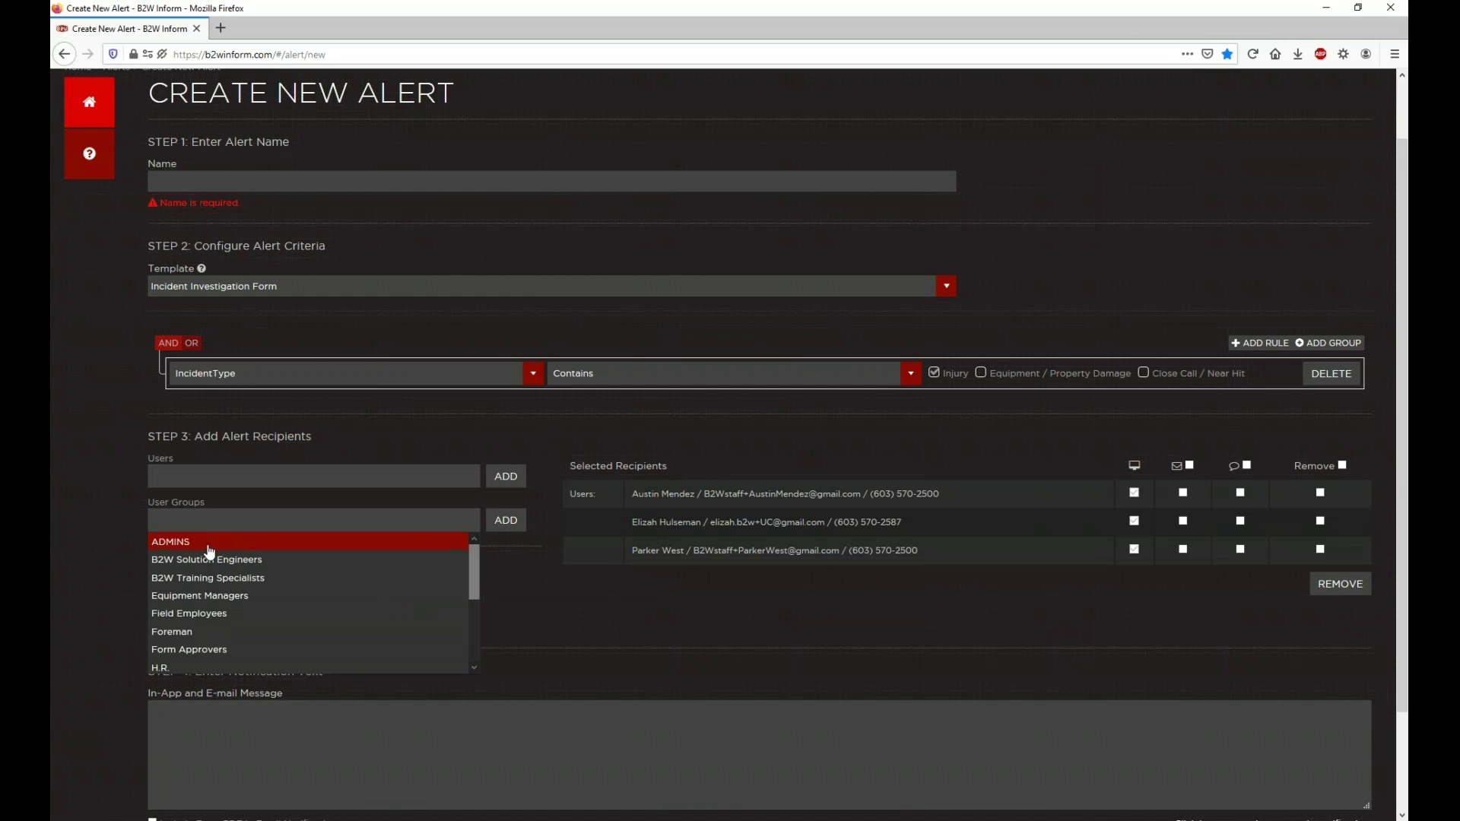
left_click(197, 631)
left_click(506, 520)
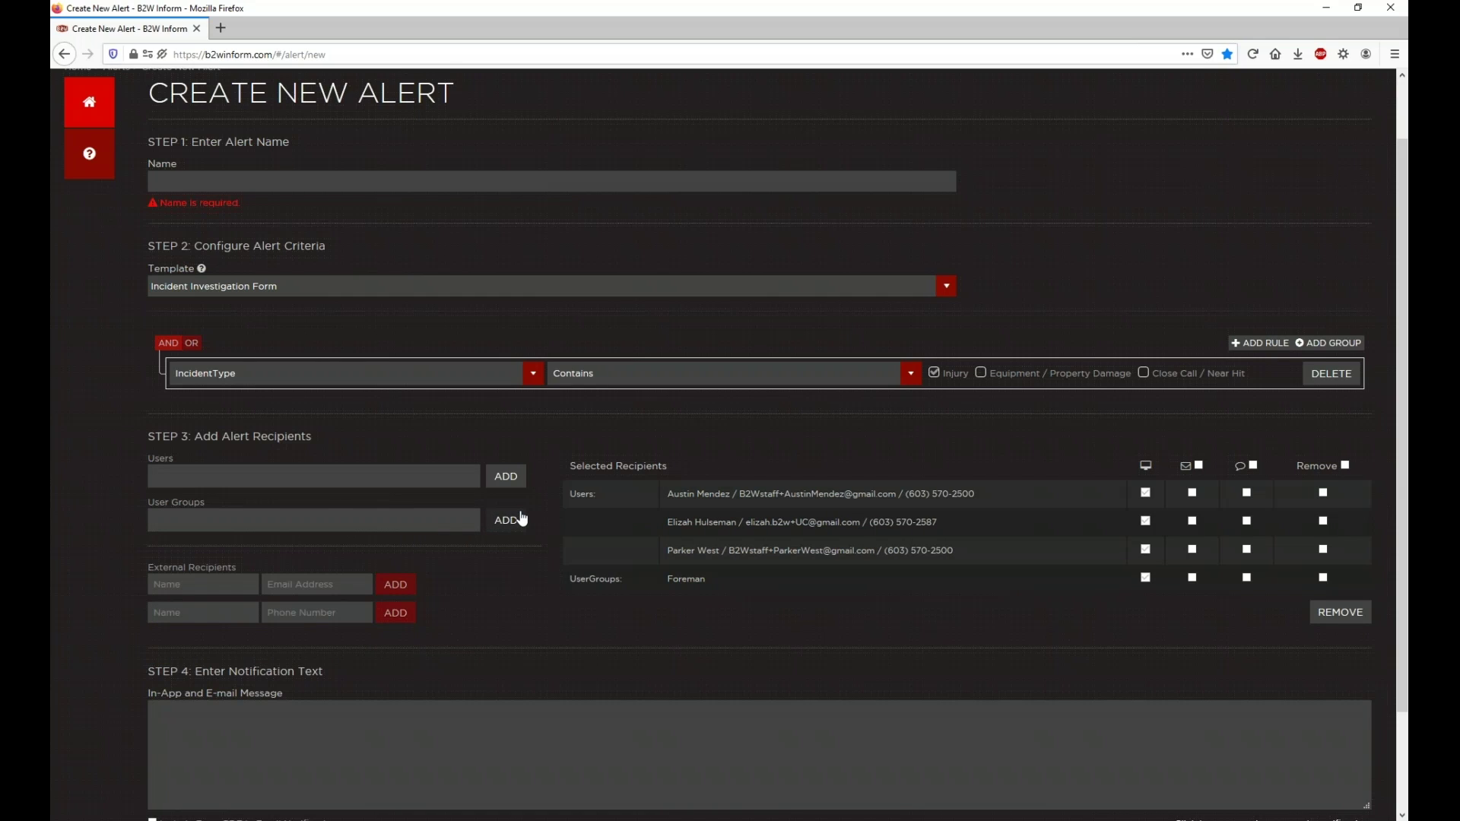
left_click(188, 585)
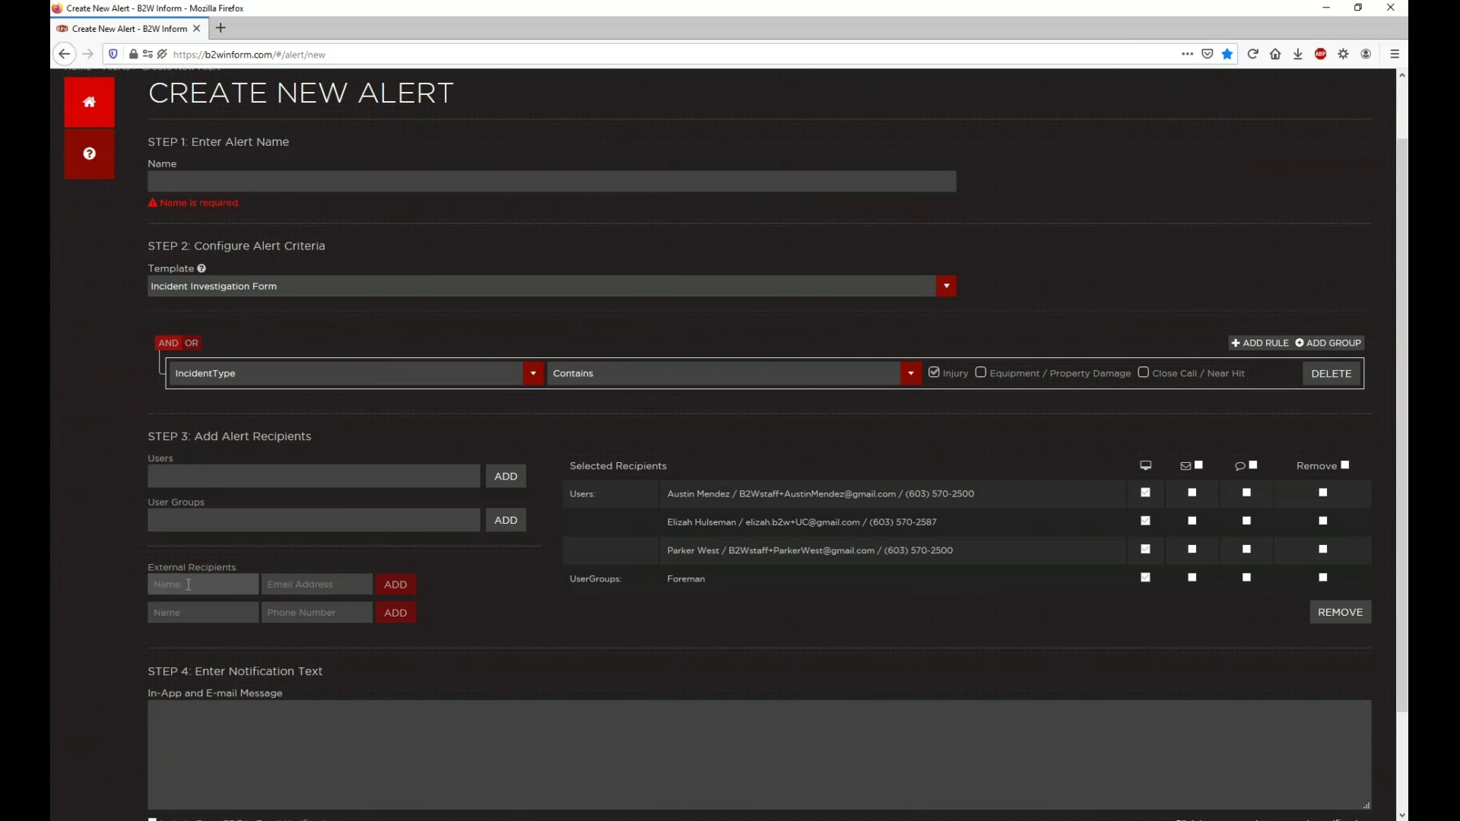
Step: Add the contact's name and e-mail address as an external recipient
key("Tab")
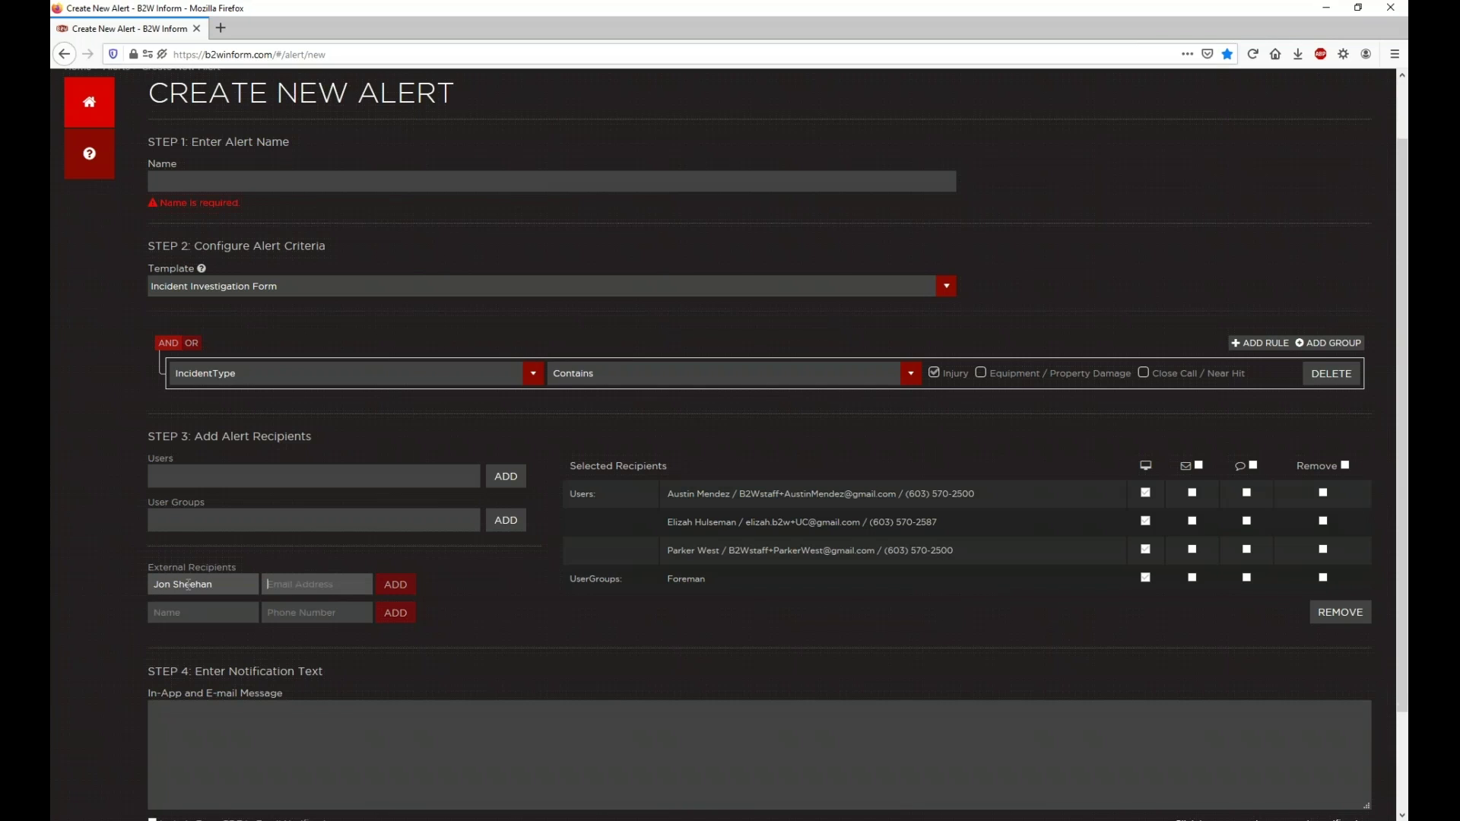
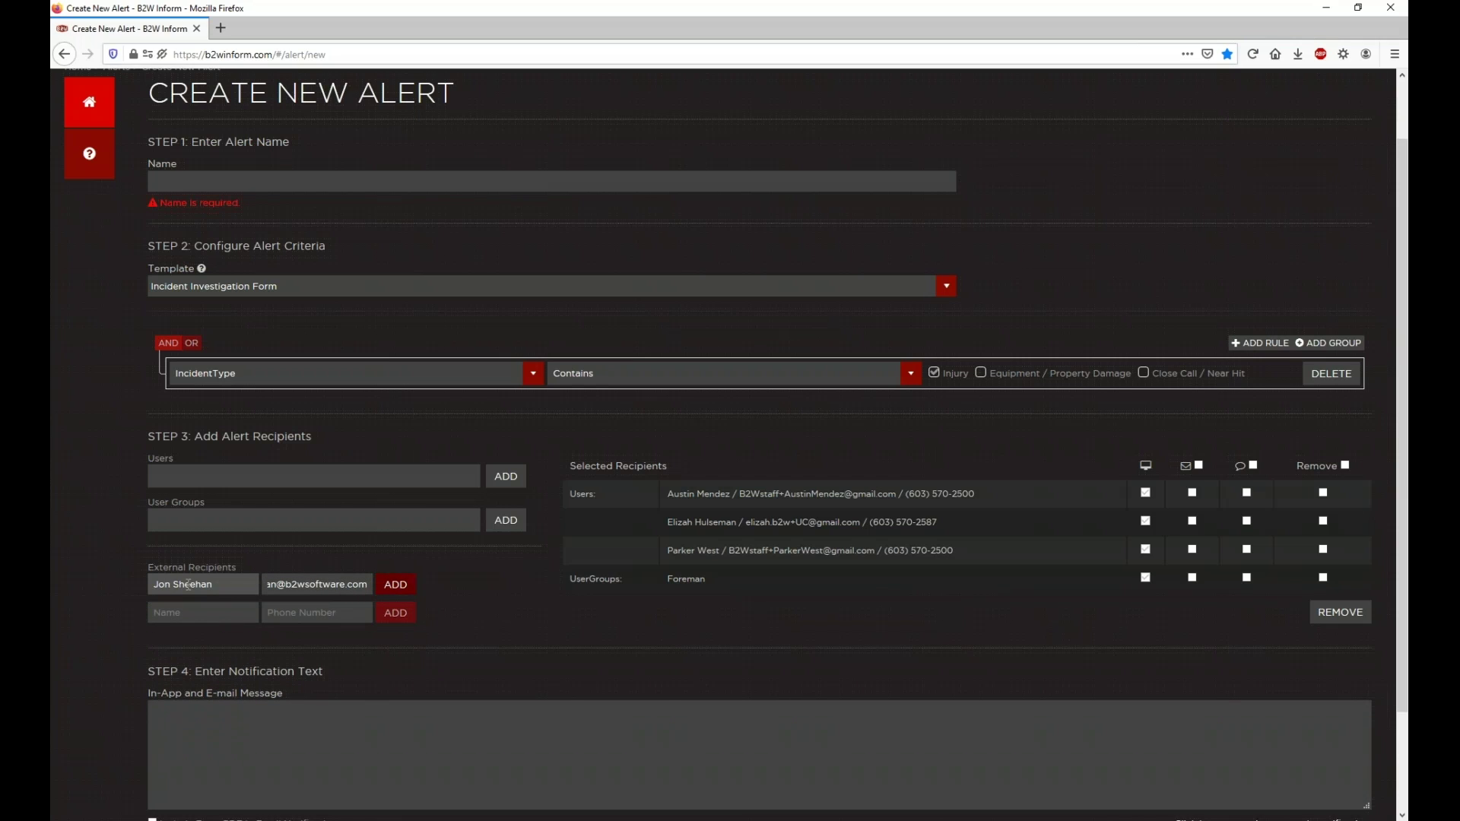
left_click(396, 584)
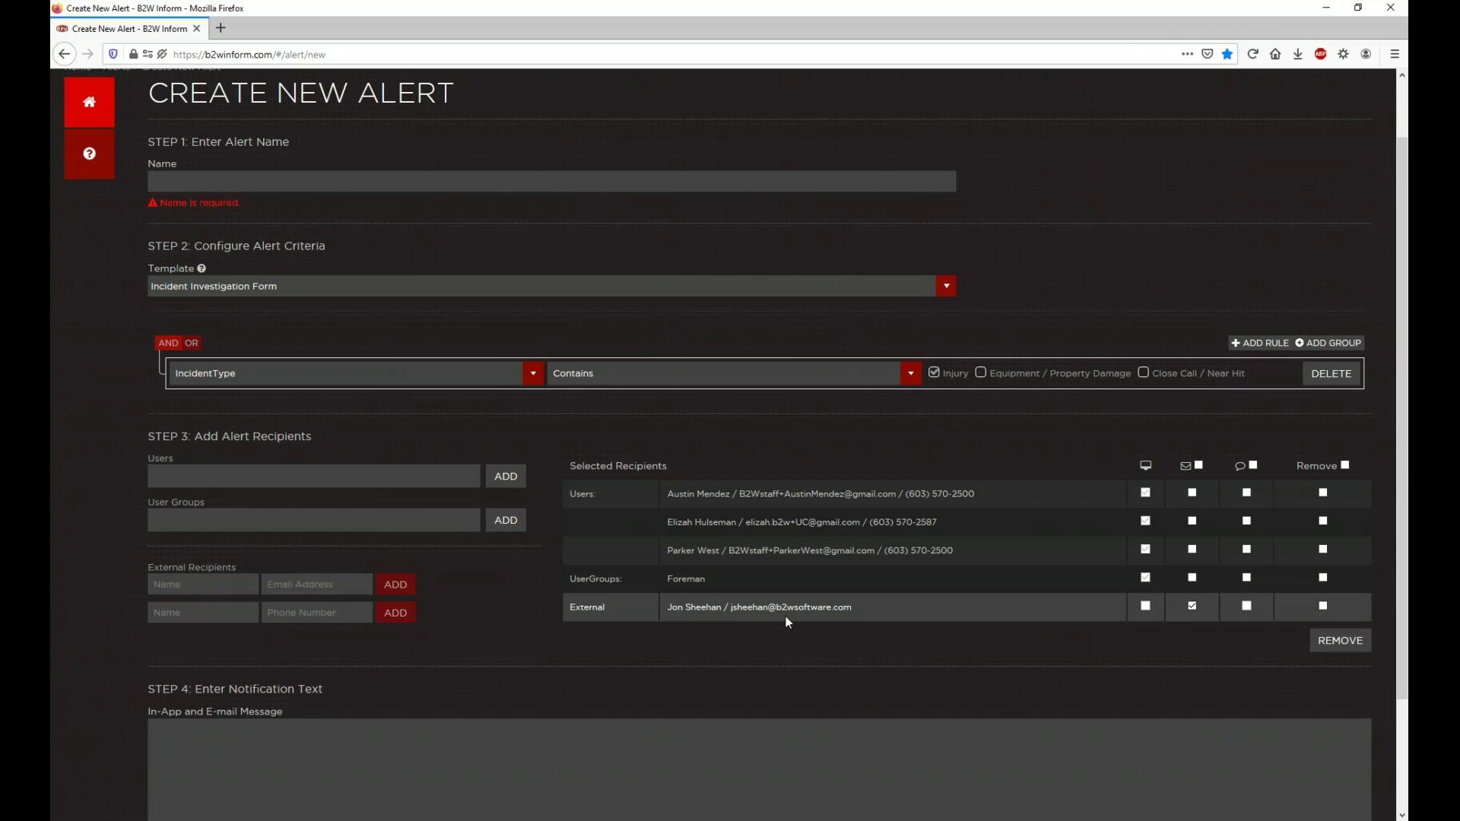
Step: Add the same contact again with their phone number as a second external recipient
left_click(232, 612)
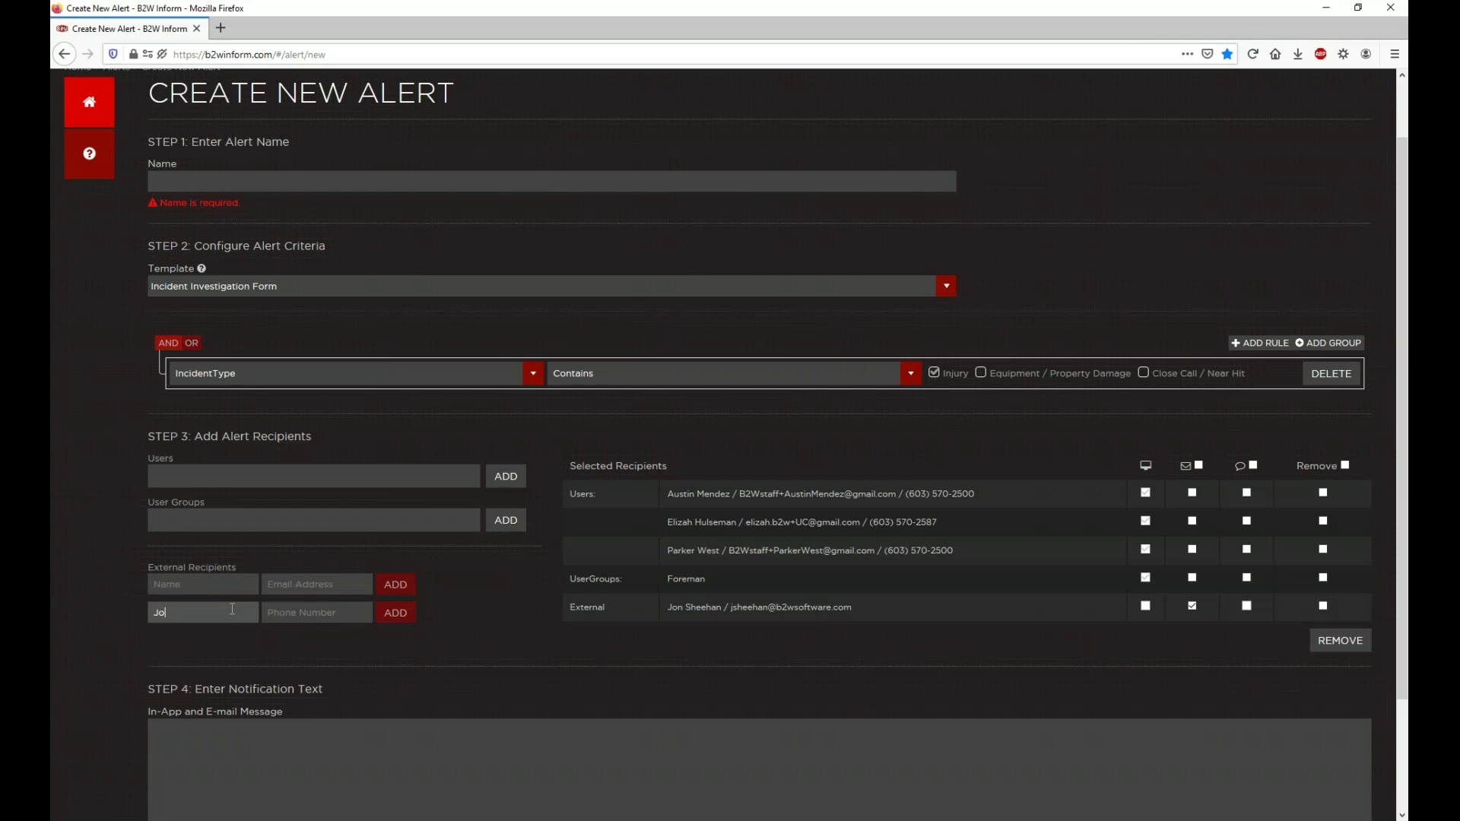
key("Tab")
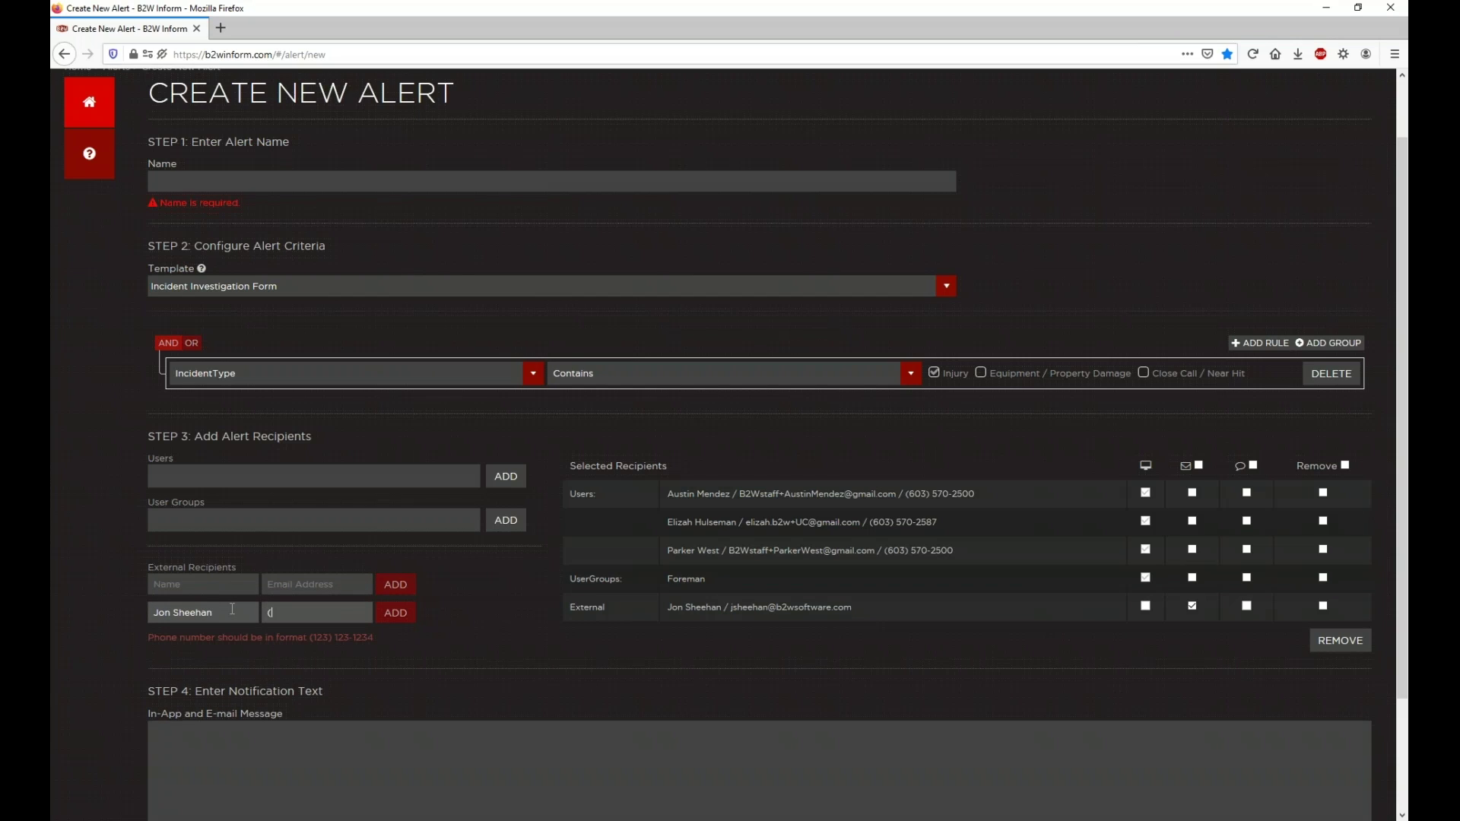
left_click(396, 612)
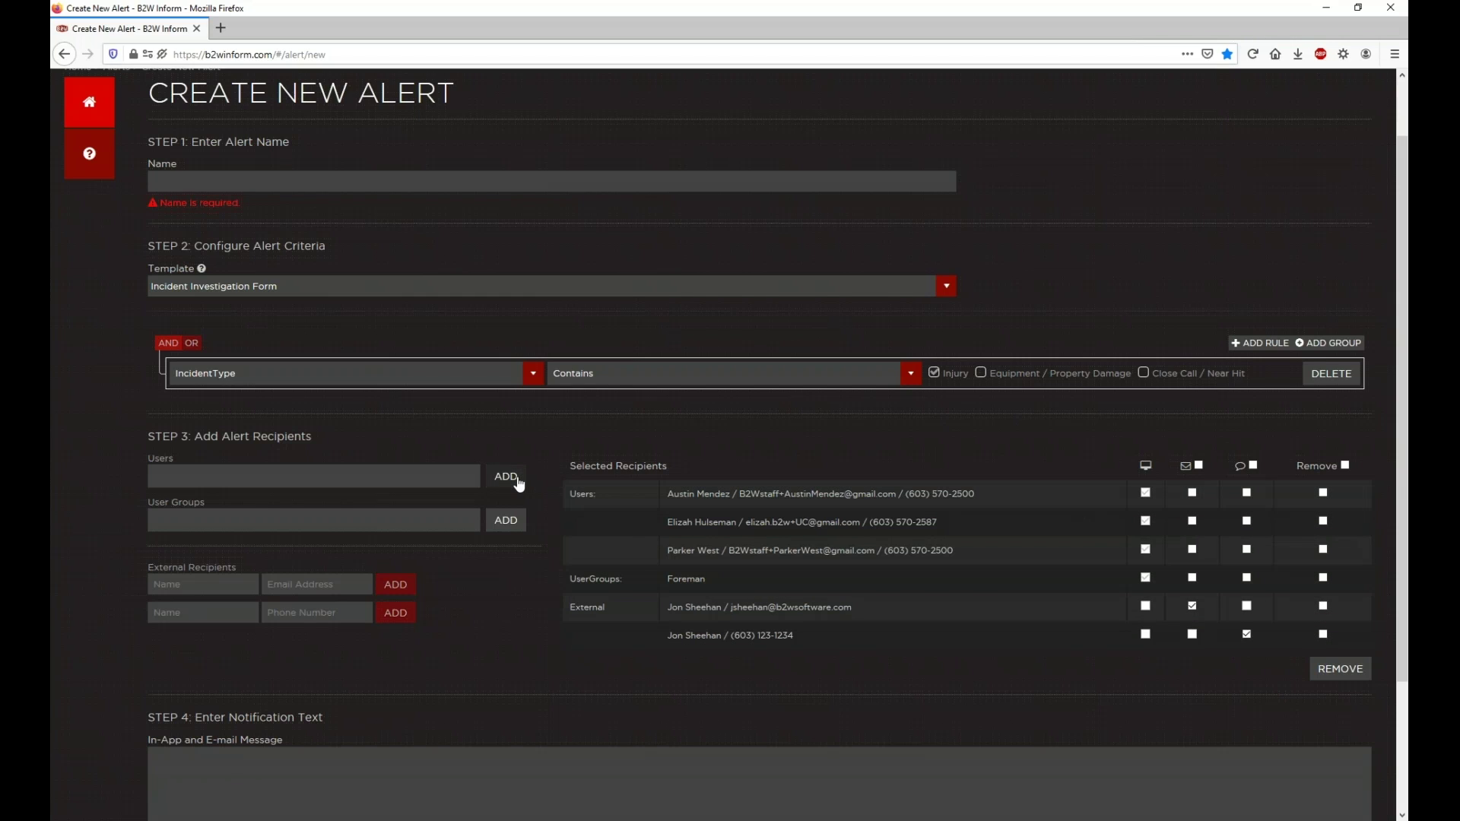
Step: Highlight the UserGroups and External recipient types and the first user's contact details
triple_click(604, 578)
double_click(587, 608)
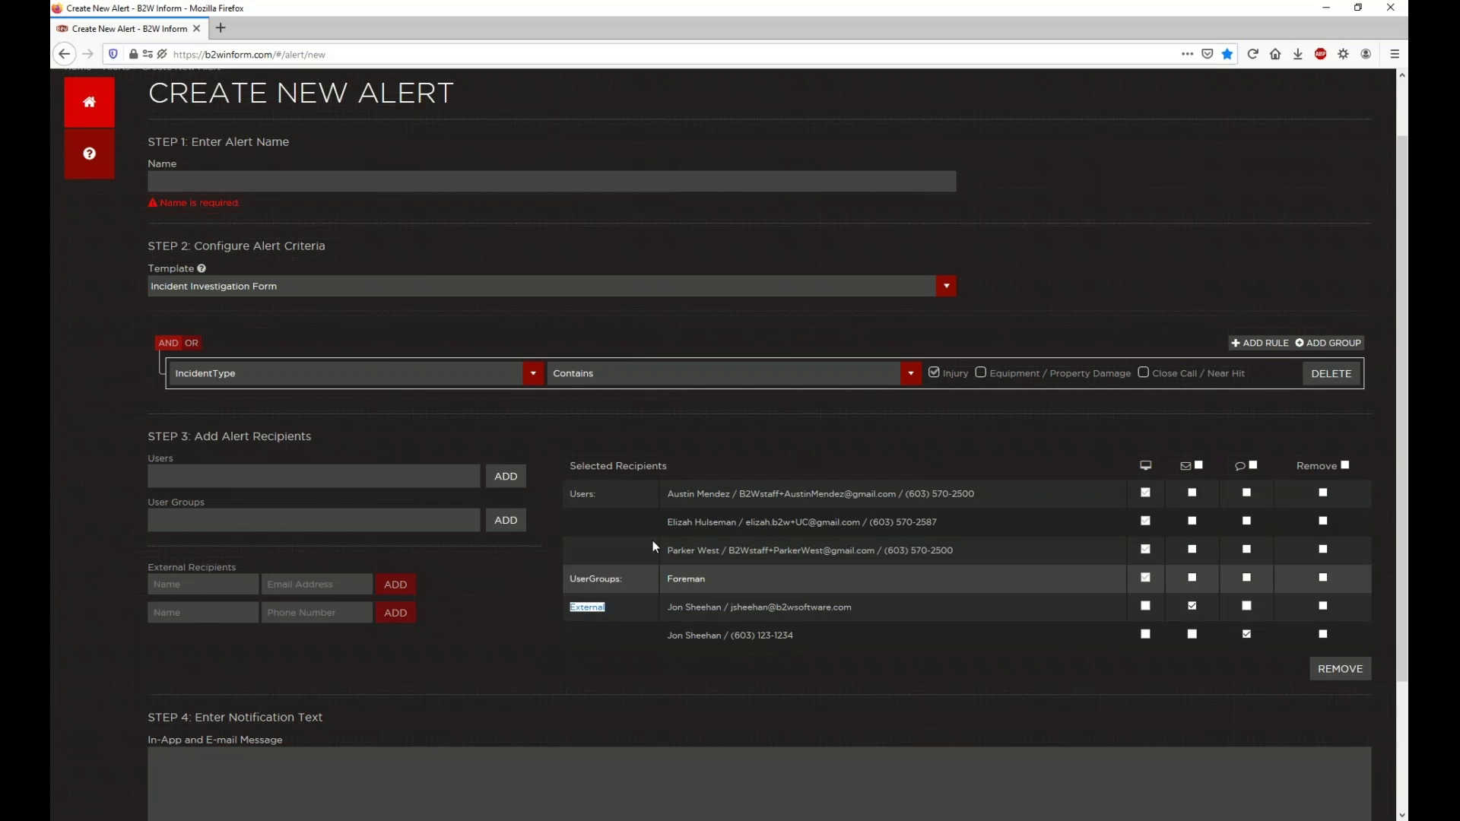
left_click_drag(672, 497, 977, 511)
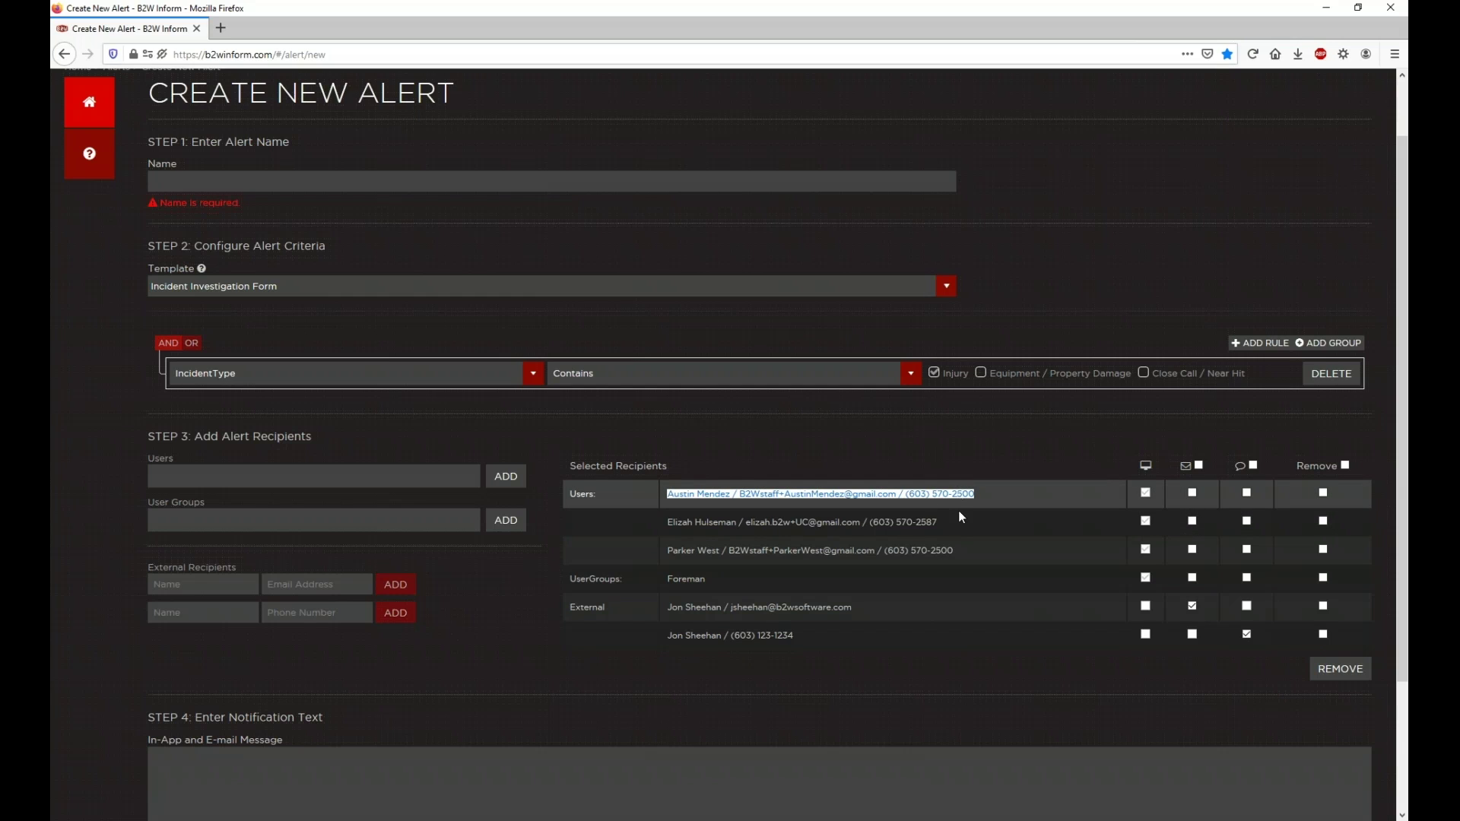
left_click(914, 501)
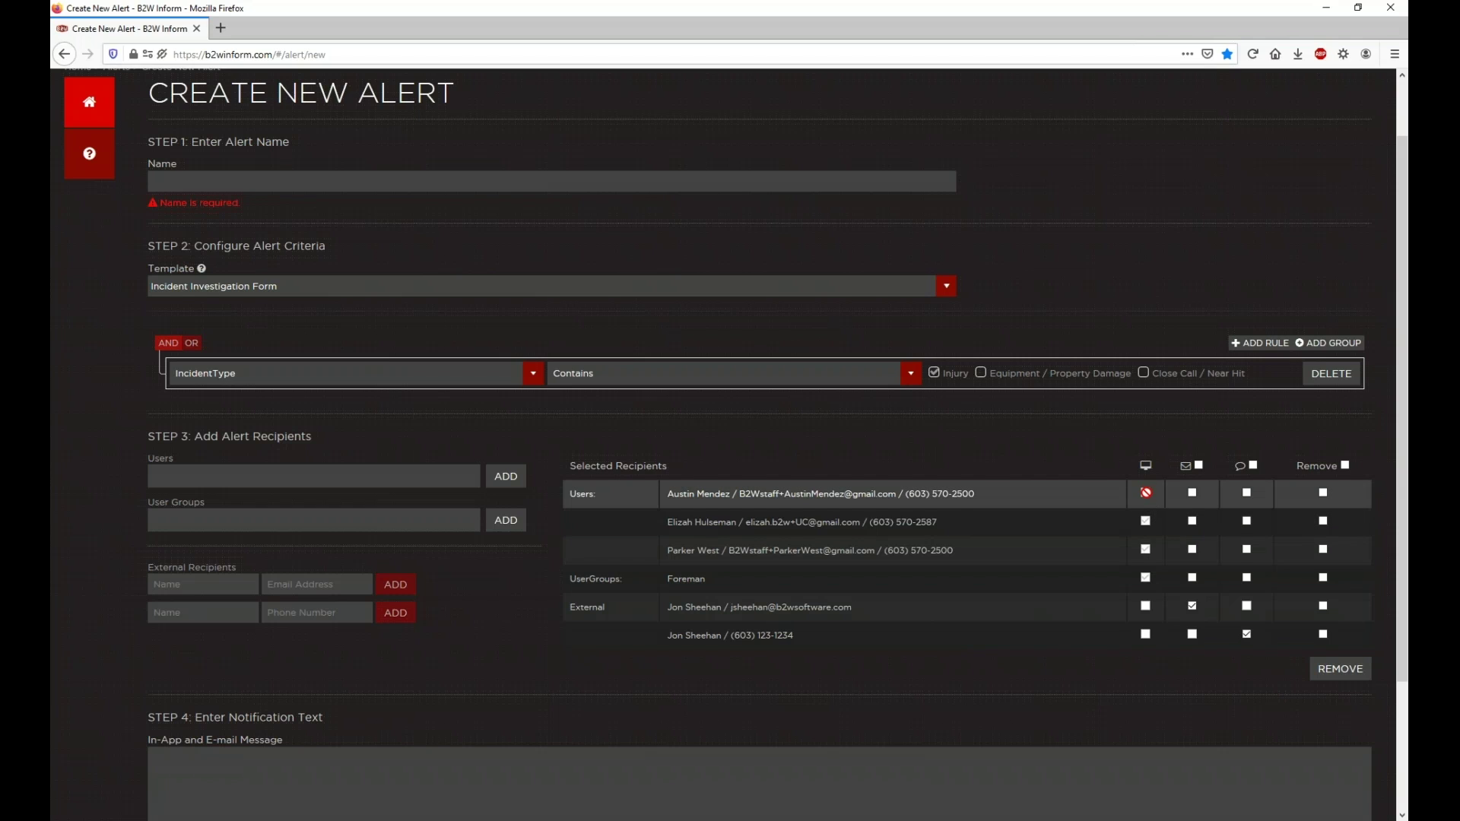
Step: Turn on e-mail for the external e-mail contact and, via the header checkbox, all recipients
scroll(1146, 492, "down", 2)
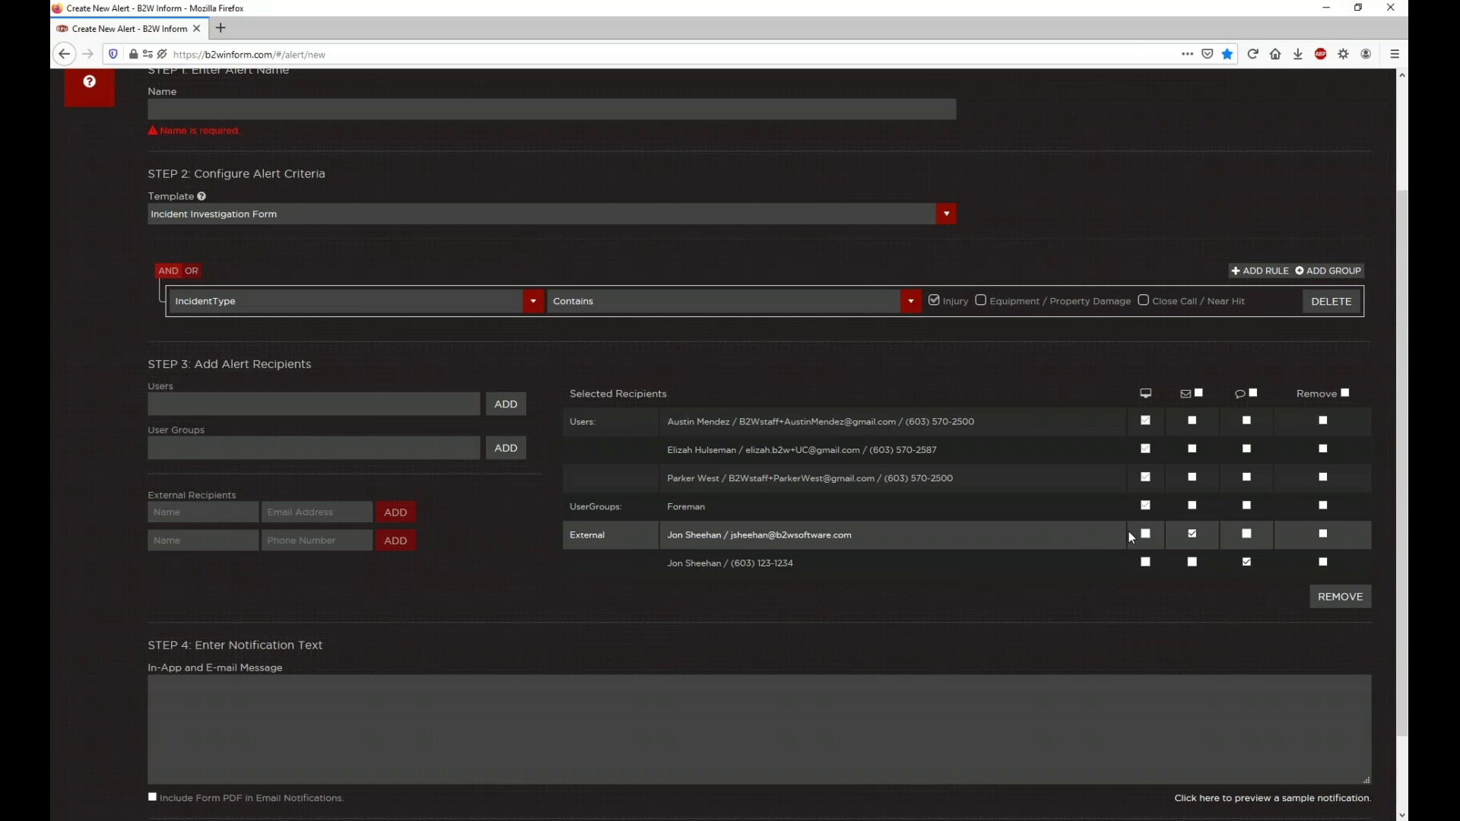
left_click(1193, 535)
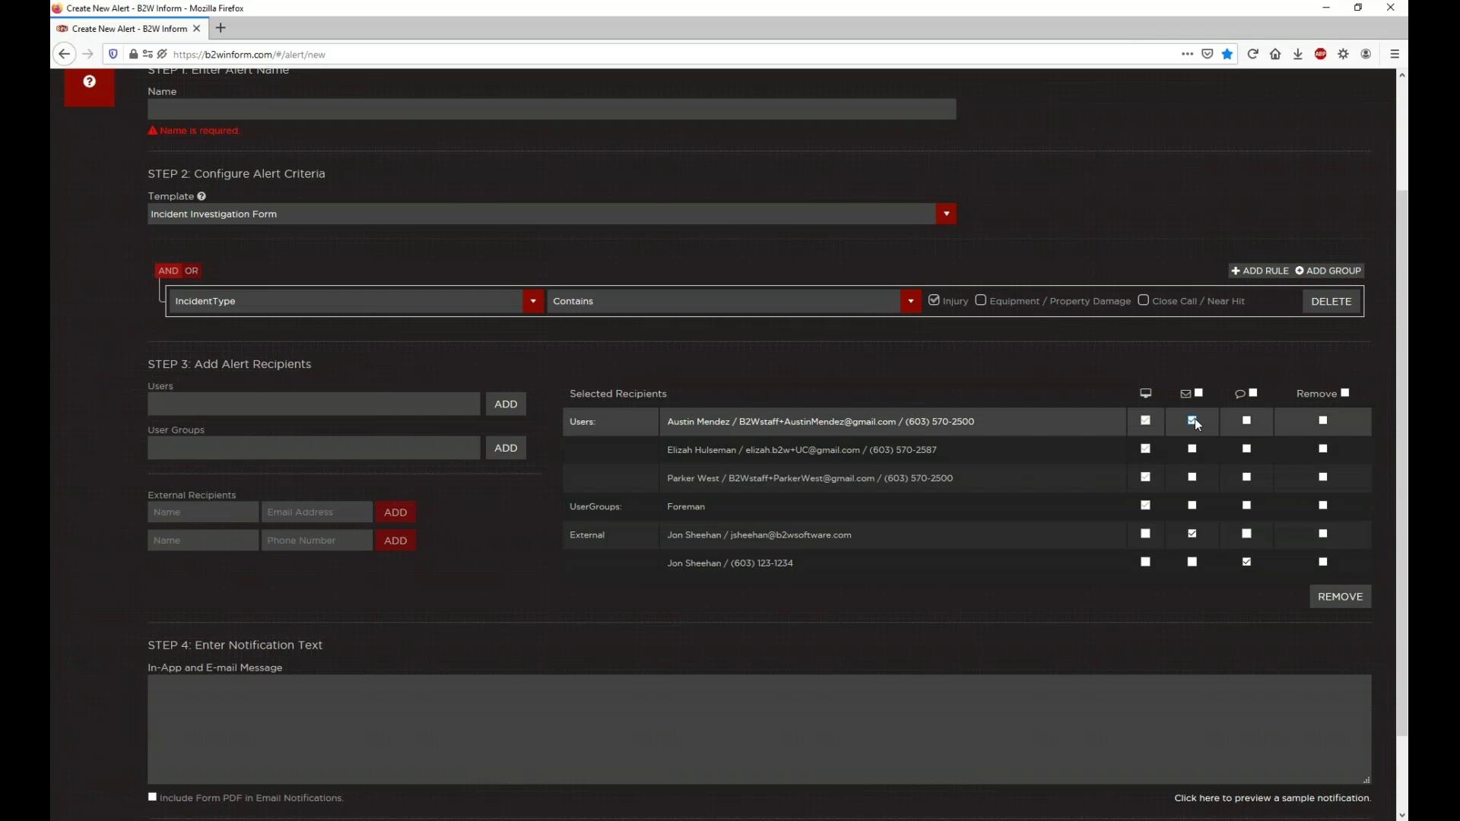
left_click(1198, 393)
Step: Untick e-mail for the three users, enable text for all, and remove the marked recipients including the e-mail contact
left_click(1193, 422)
left_click(1193, 449)
left_click(1192, 478)
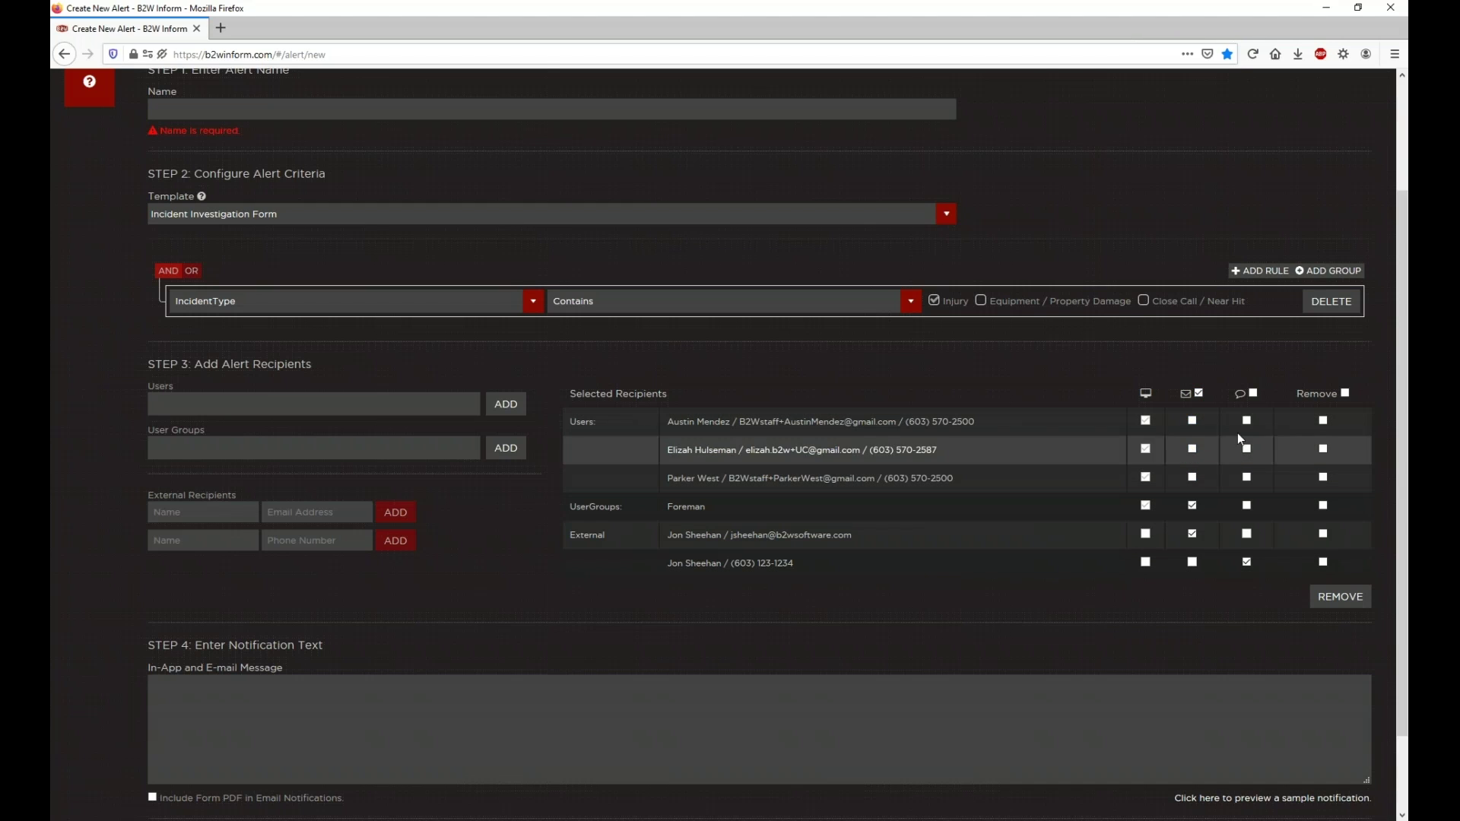
left_click(1253, 393)
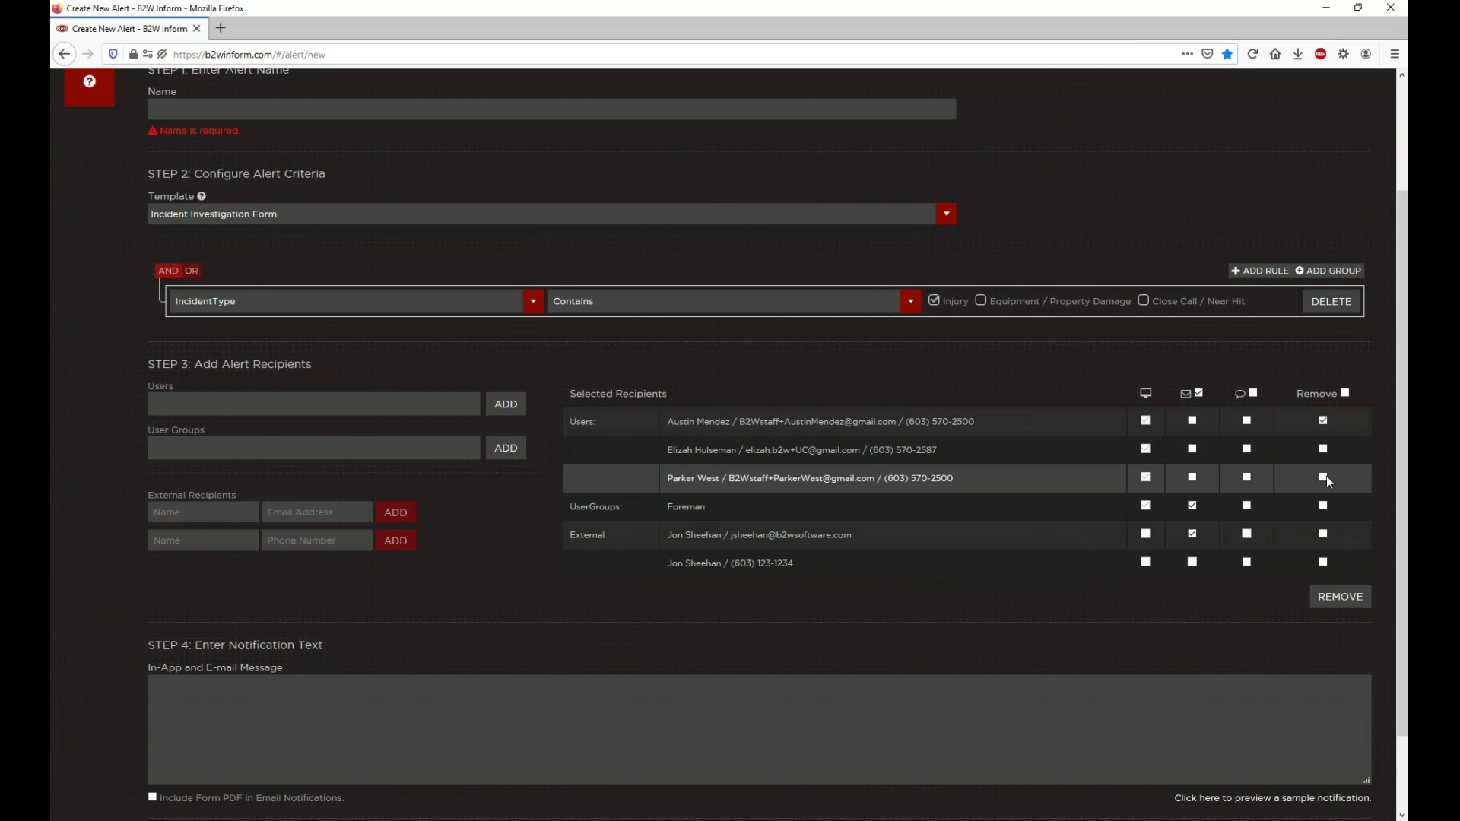
left_click(1323, 533)
left_click(1351, 602)
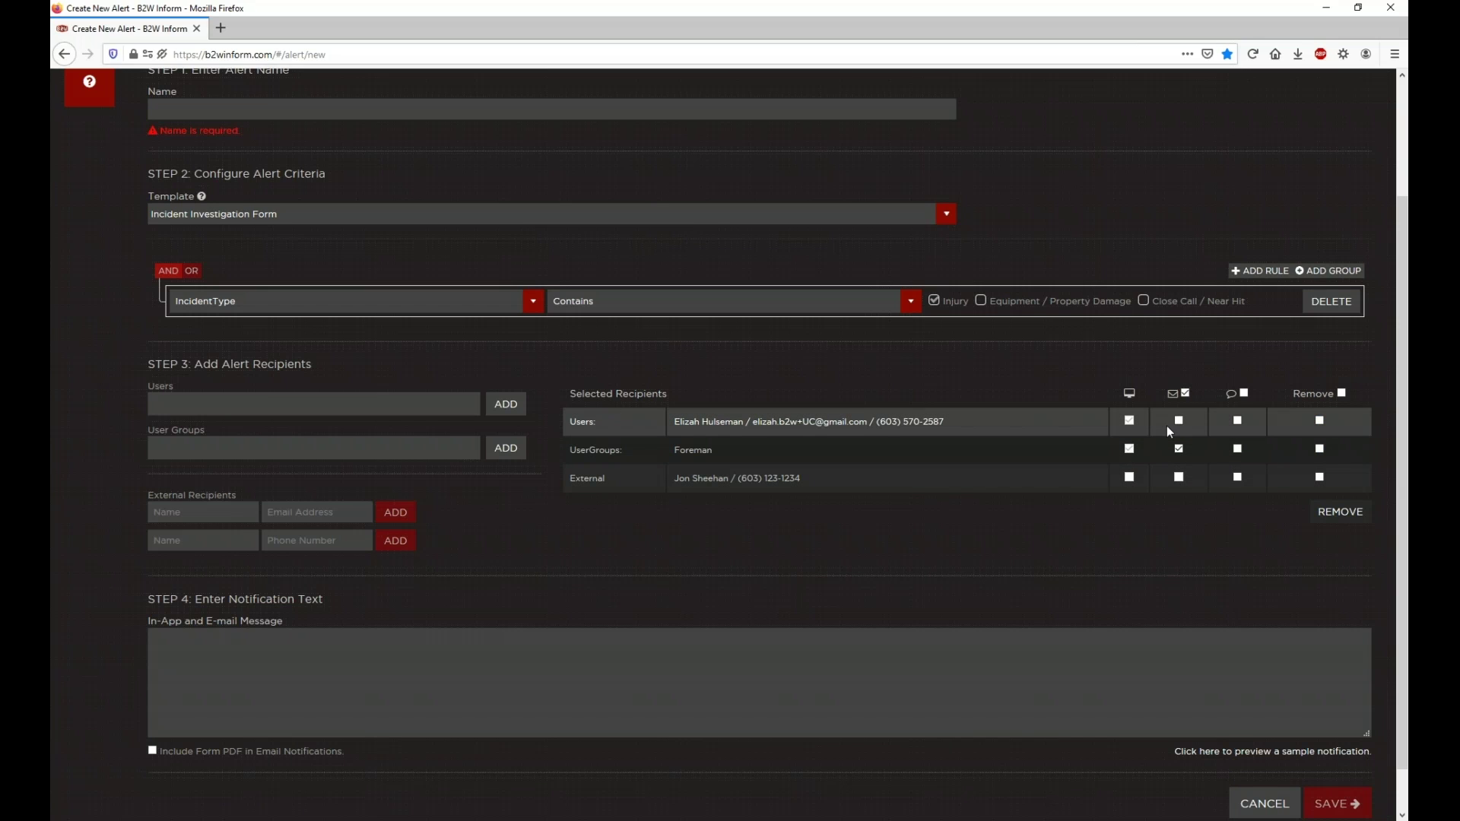
Step: Write the message 'Hi,' / injury on a Job Site alert, call the office ASAP / 'Thank you'
scroll(1085, 469, "down", 1)
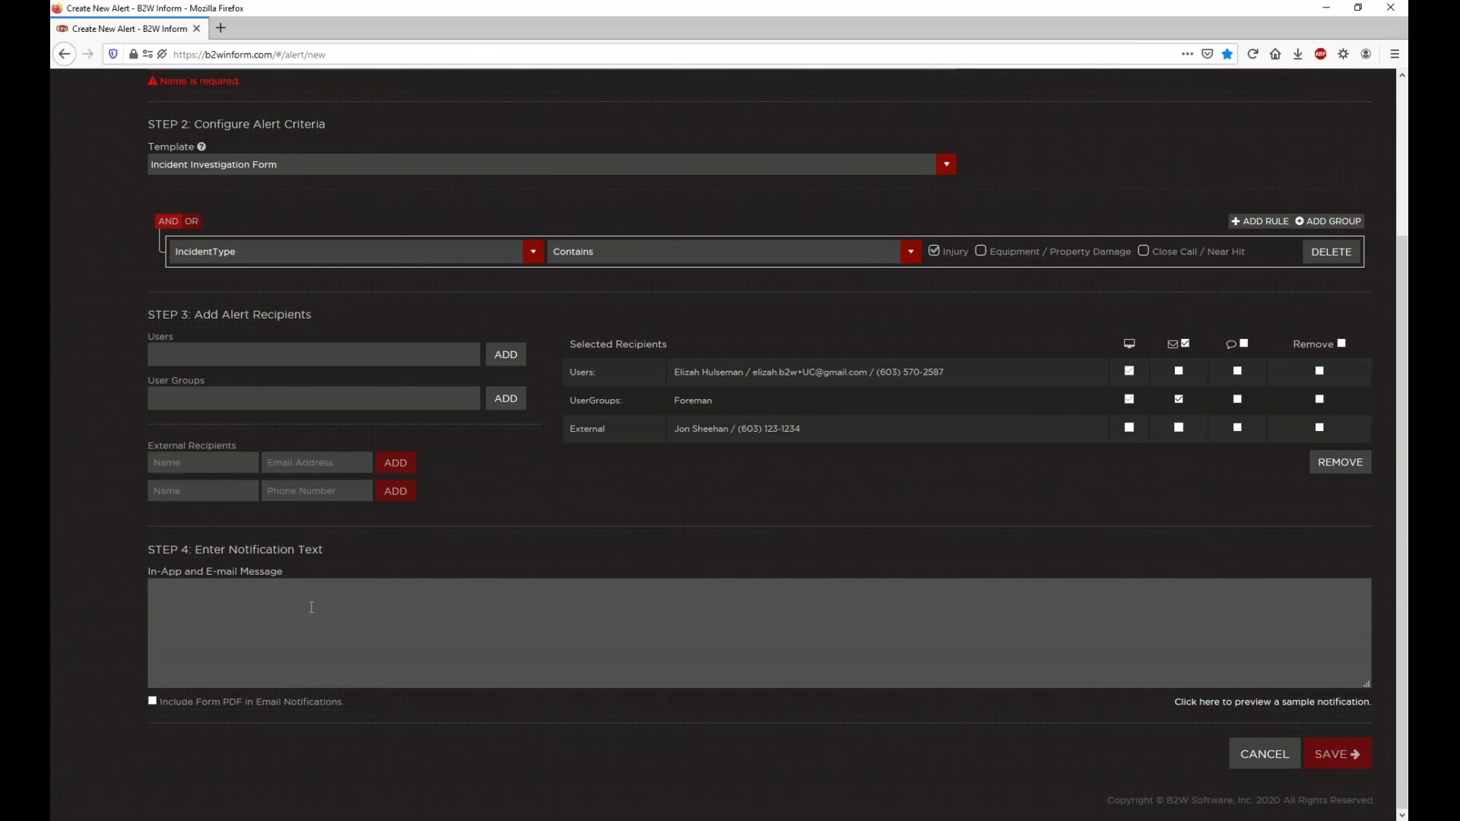
type("Hi,")
key("Return")
type("The attached form has tri")
key("BackSpace")
key("BackSpace")
key("BackSpace")
type("trigged an Alert for an Injury on a Job Site. Please call the")
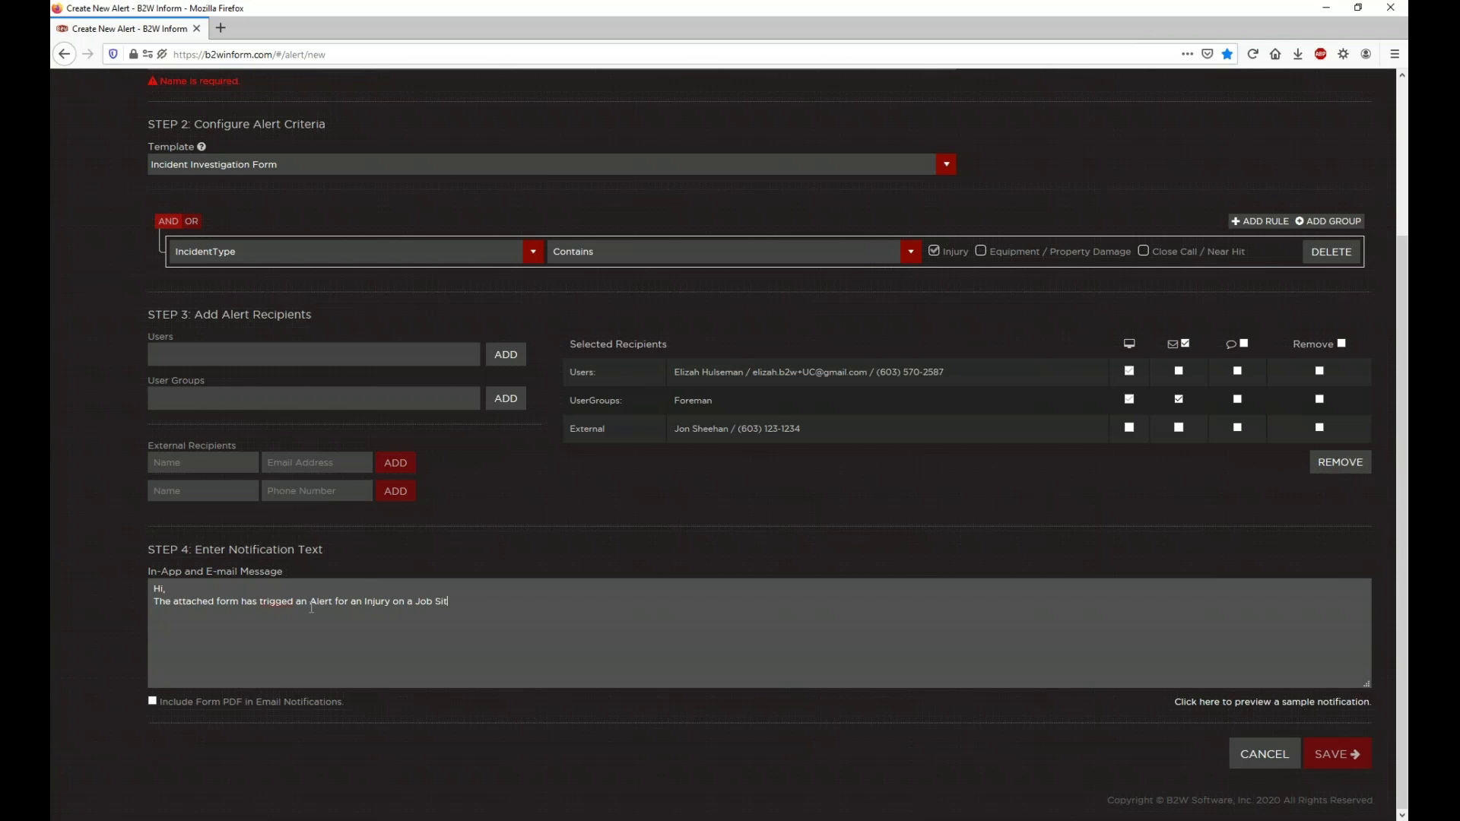
type(" office ASAP/")
key("Return")
key("Return")
type("Thank you")
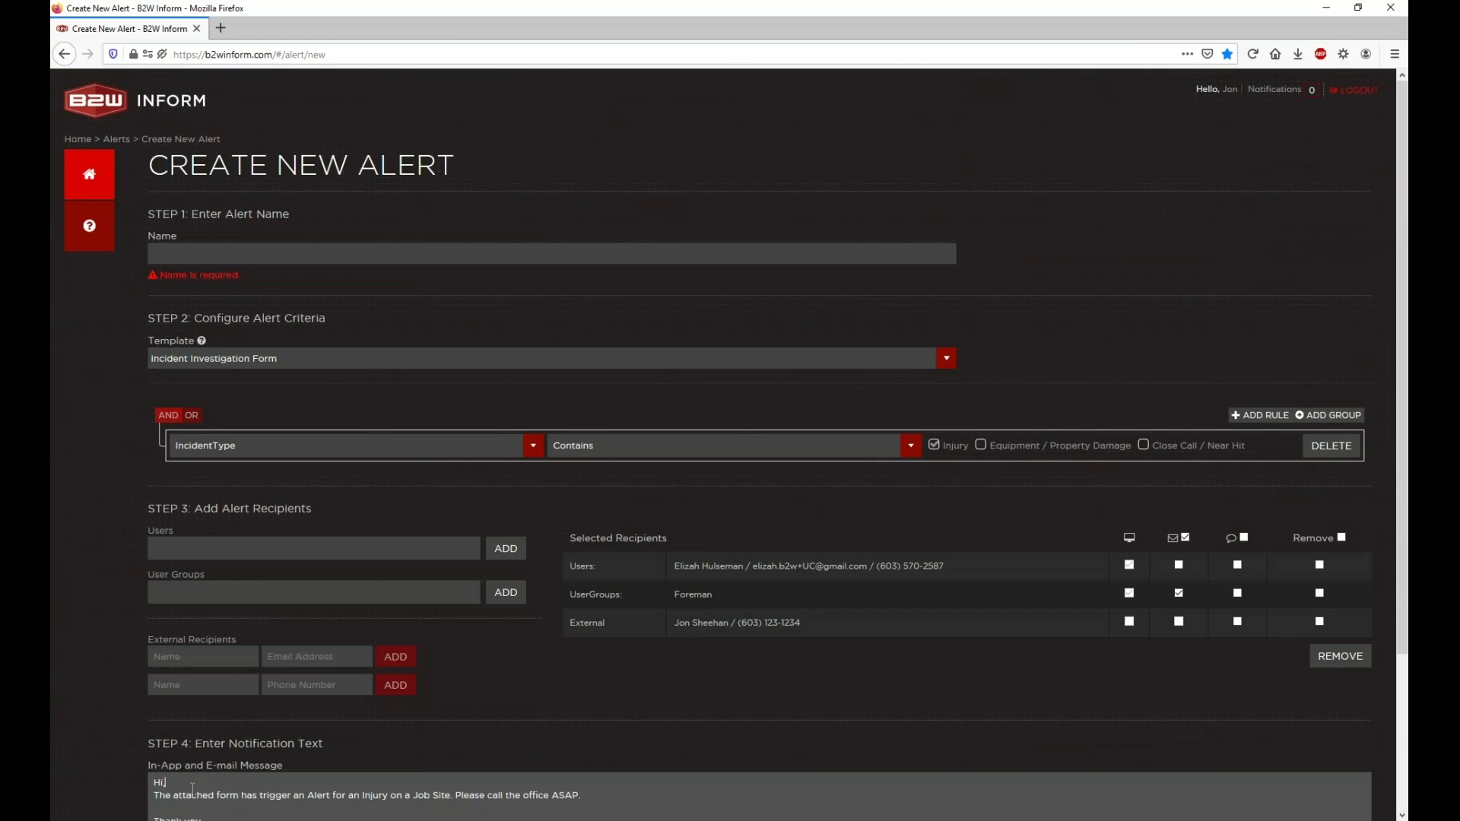
key("Return")
left_click(192, 255)
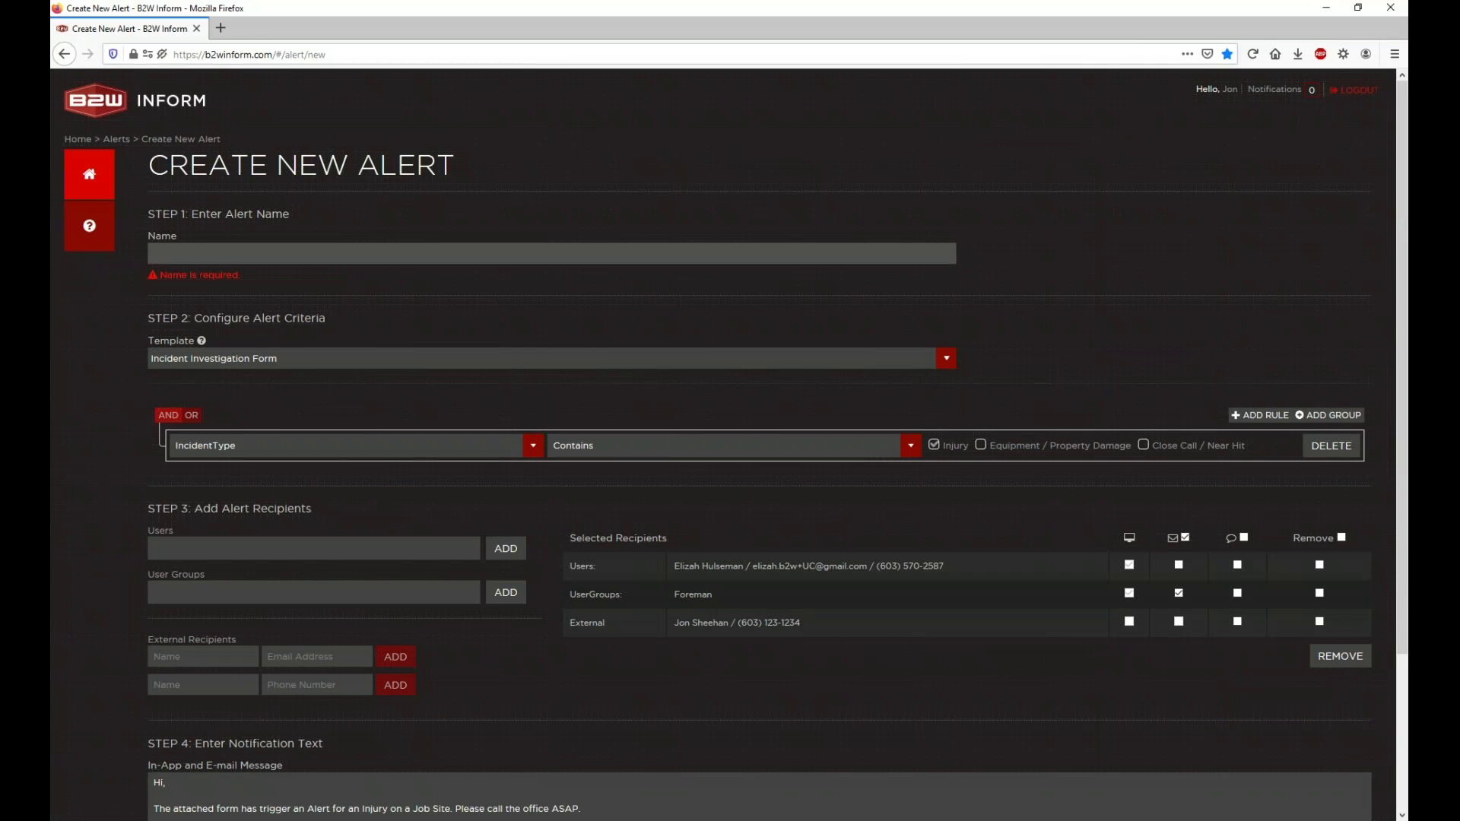
Step: Enter 'Injury Reported' as the alert name and save the alert
type("Injury Reported")
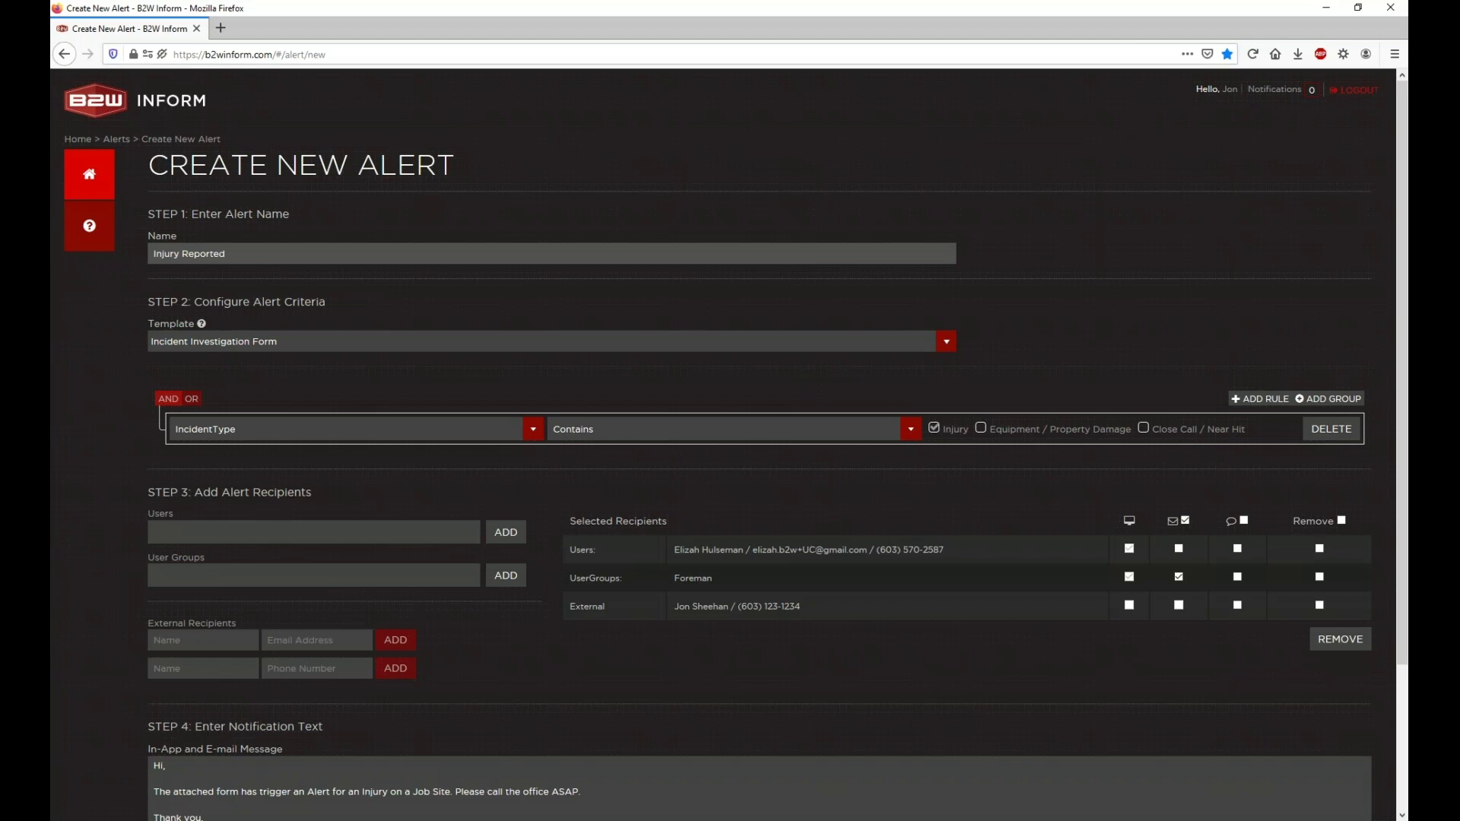
scroll(1324, 760, "down", 3)
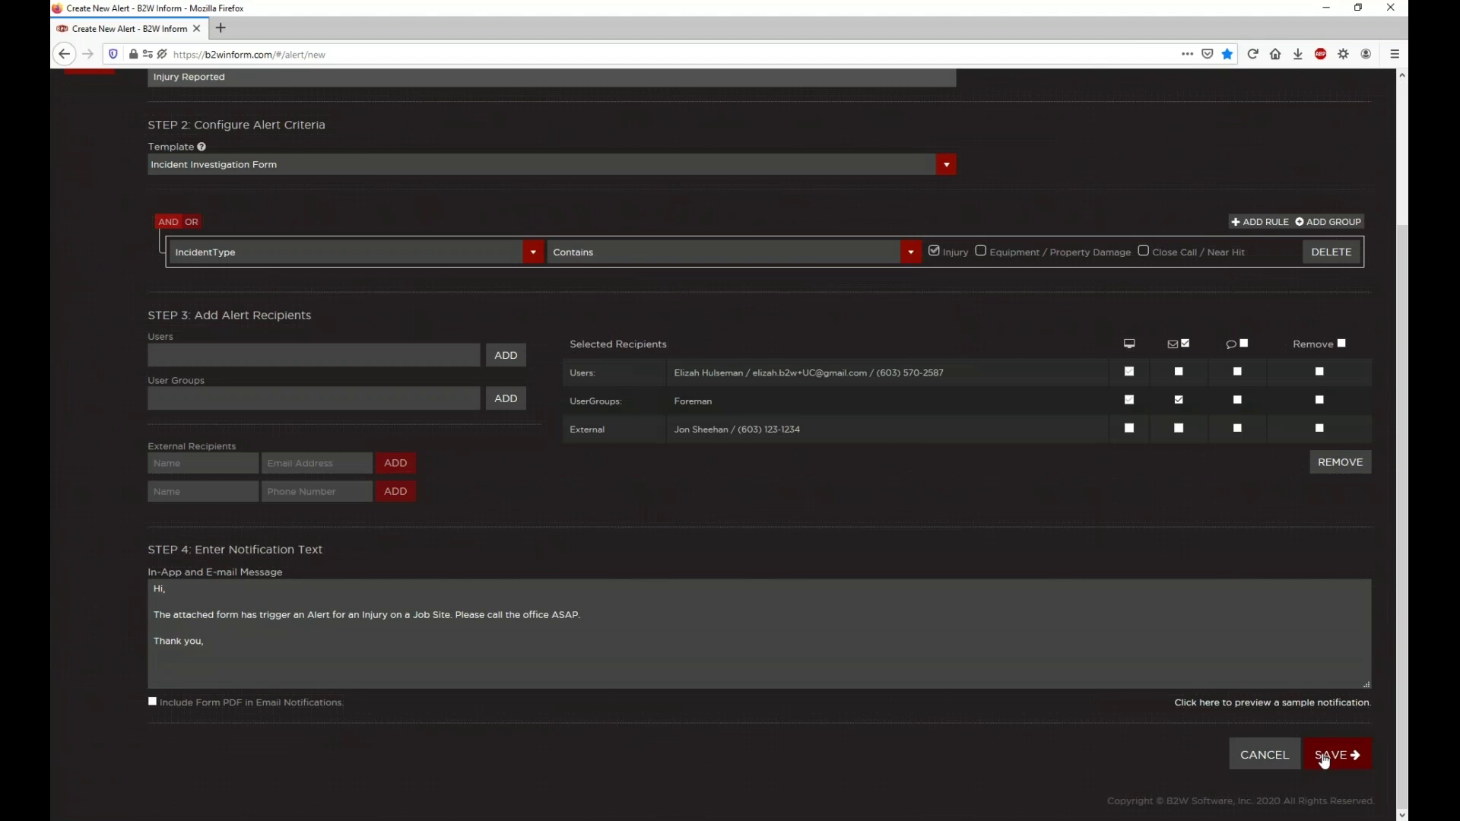
left_click(1324, 757)
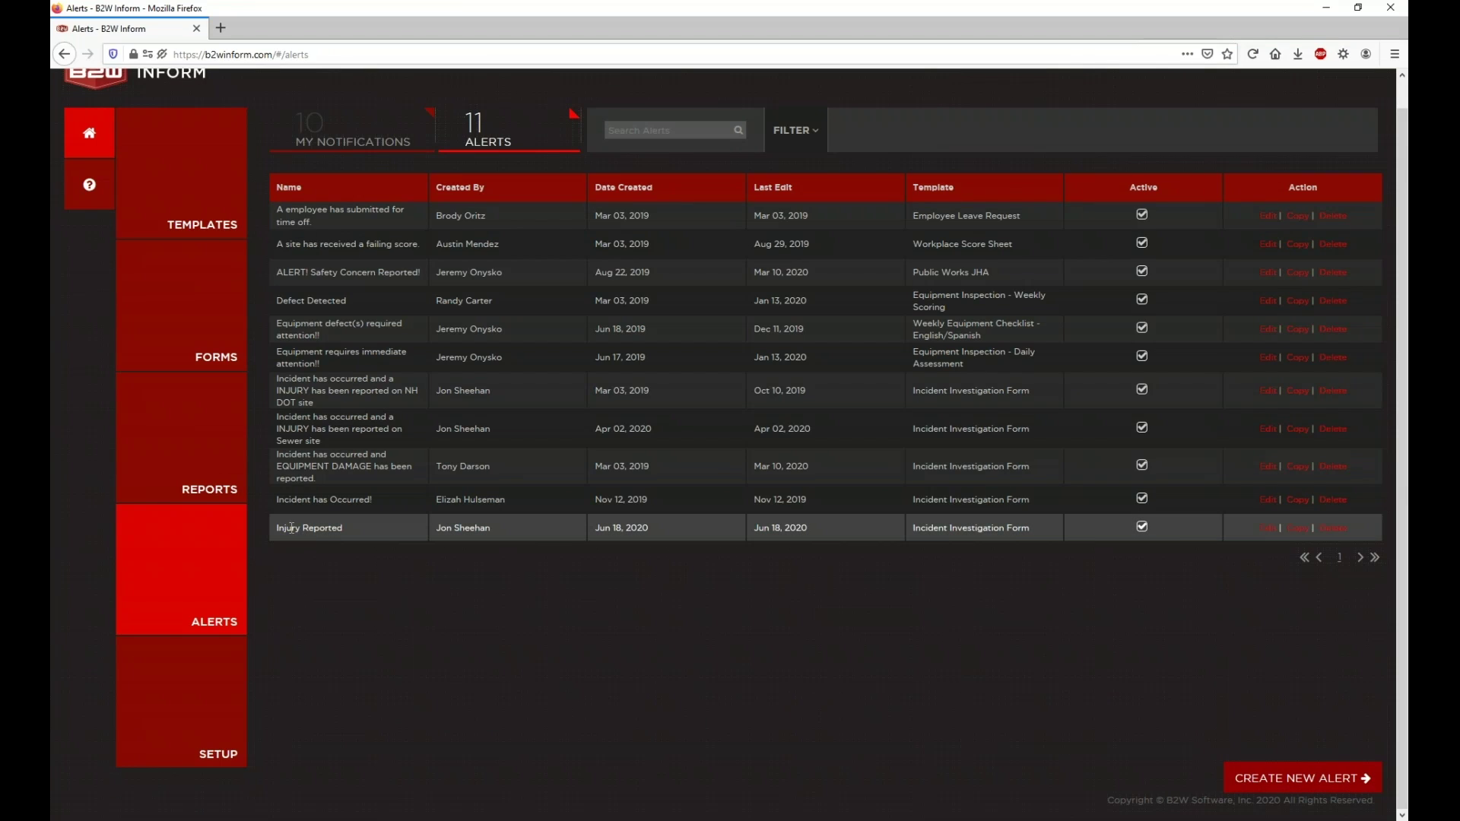
Step: Highlight the Injury Reported row's creator, creation date and last edit date
left_click_drag(270, 527, 1047, 522)
left_click(1046, 522)
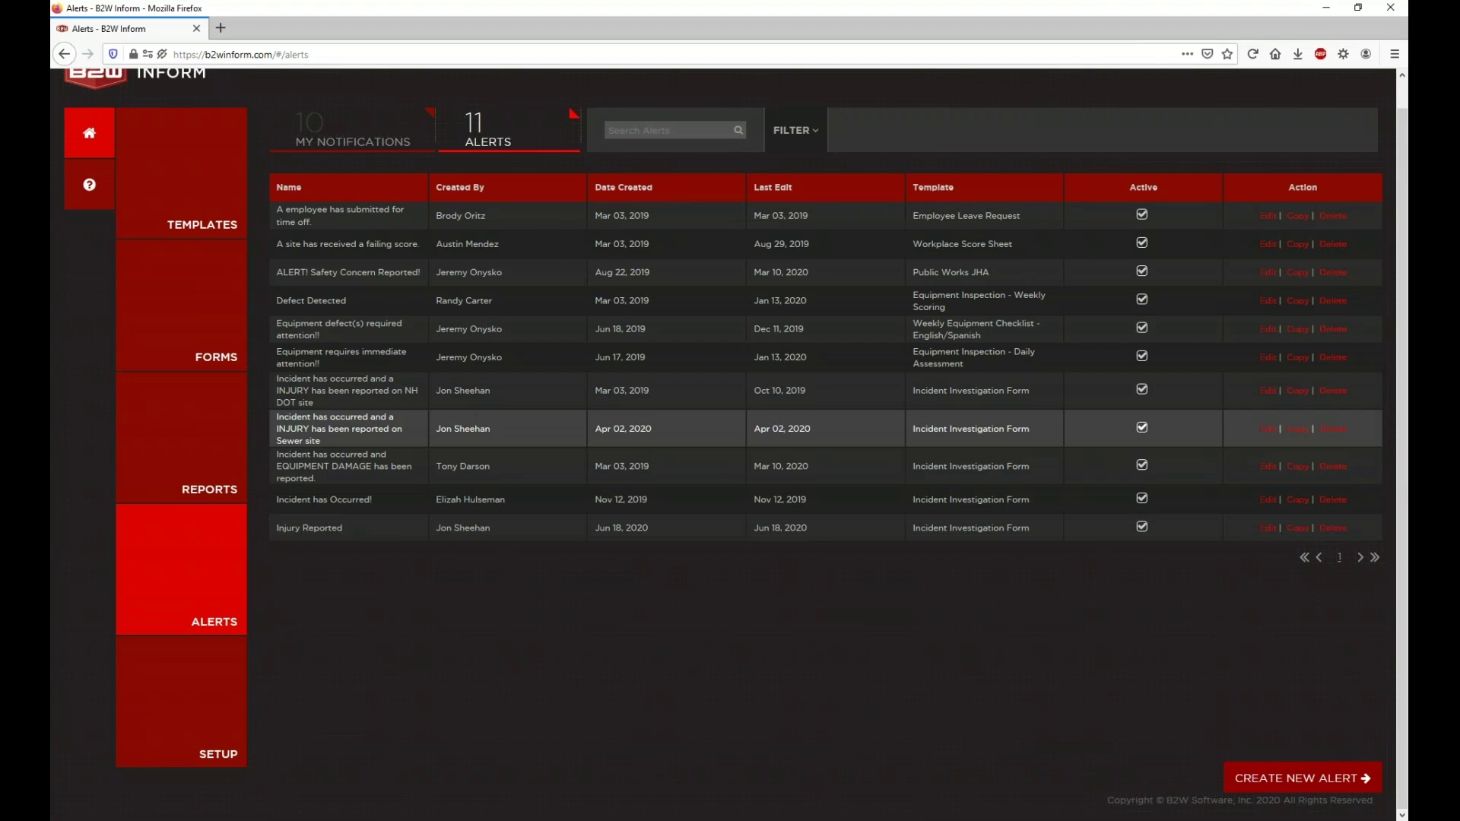
triple_click(472, 526)
triple_click(613, 524)
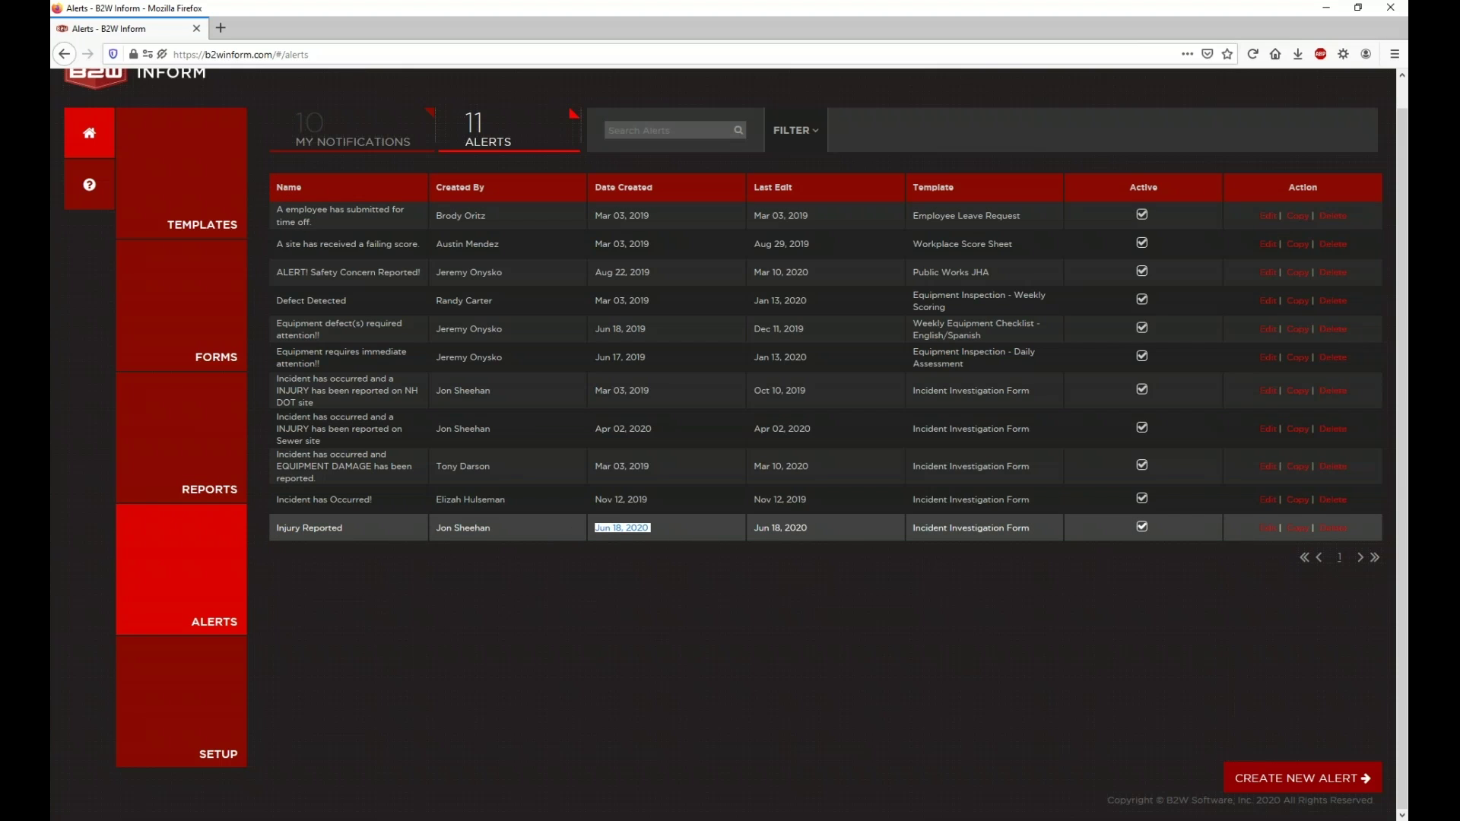
triple_click(788, 529)
double_click(788, 529)
left_click(924, 534)
Step: Highlight its template name, then uncheck Active and confirm disabling the Injury Reported alert
triple_click(924, 533)
double_click(924, 532)
left_click(924, 532)
left_click(1141, 532)
left_click(788, 239)
Step: Copy the Injury Reported alert and review the copied Edit Alert form
left_click(1298, 528)
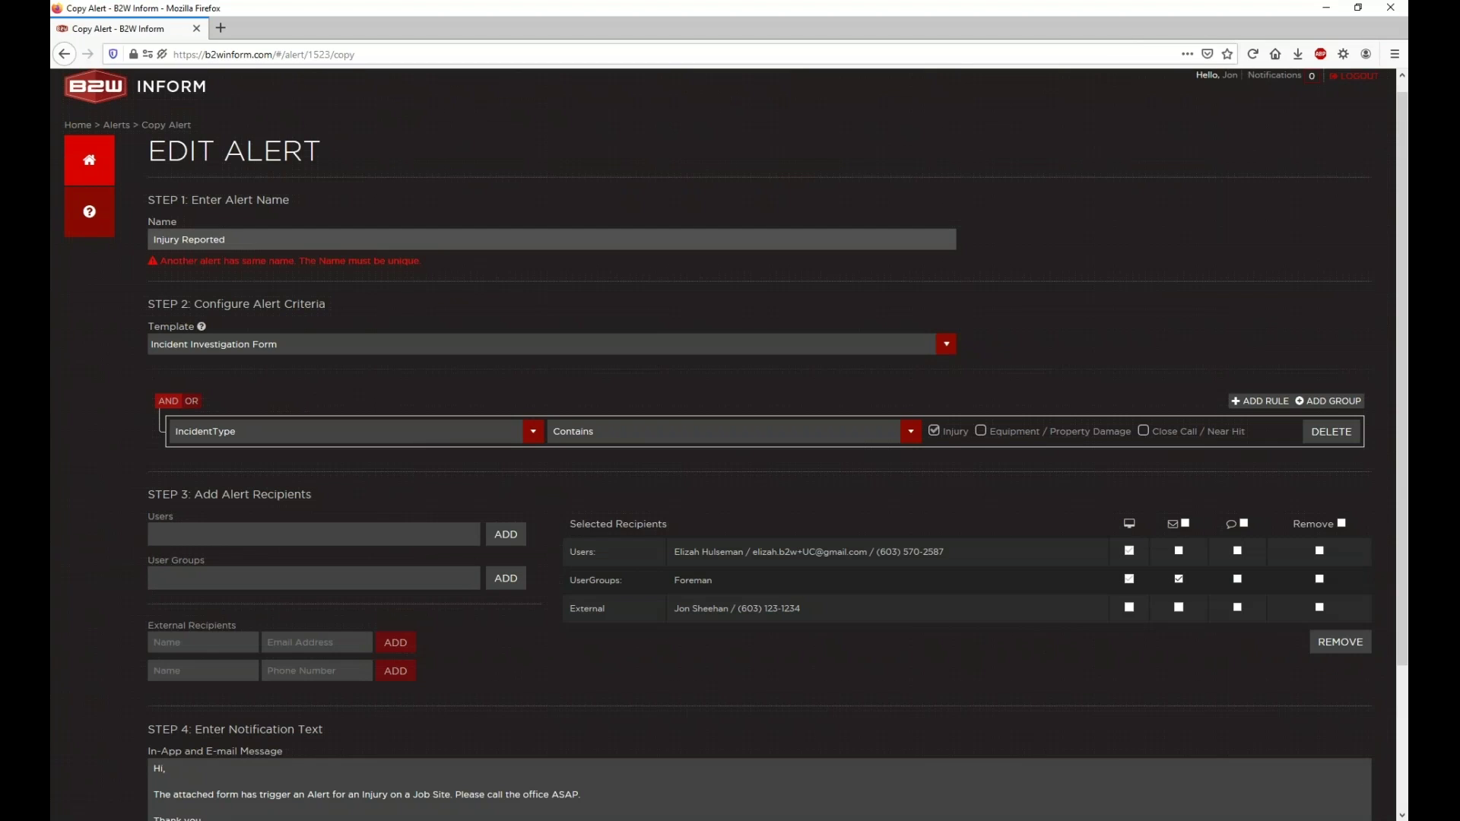
scroll(818, 579, "down", 3)
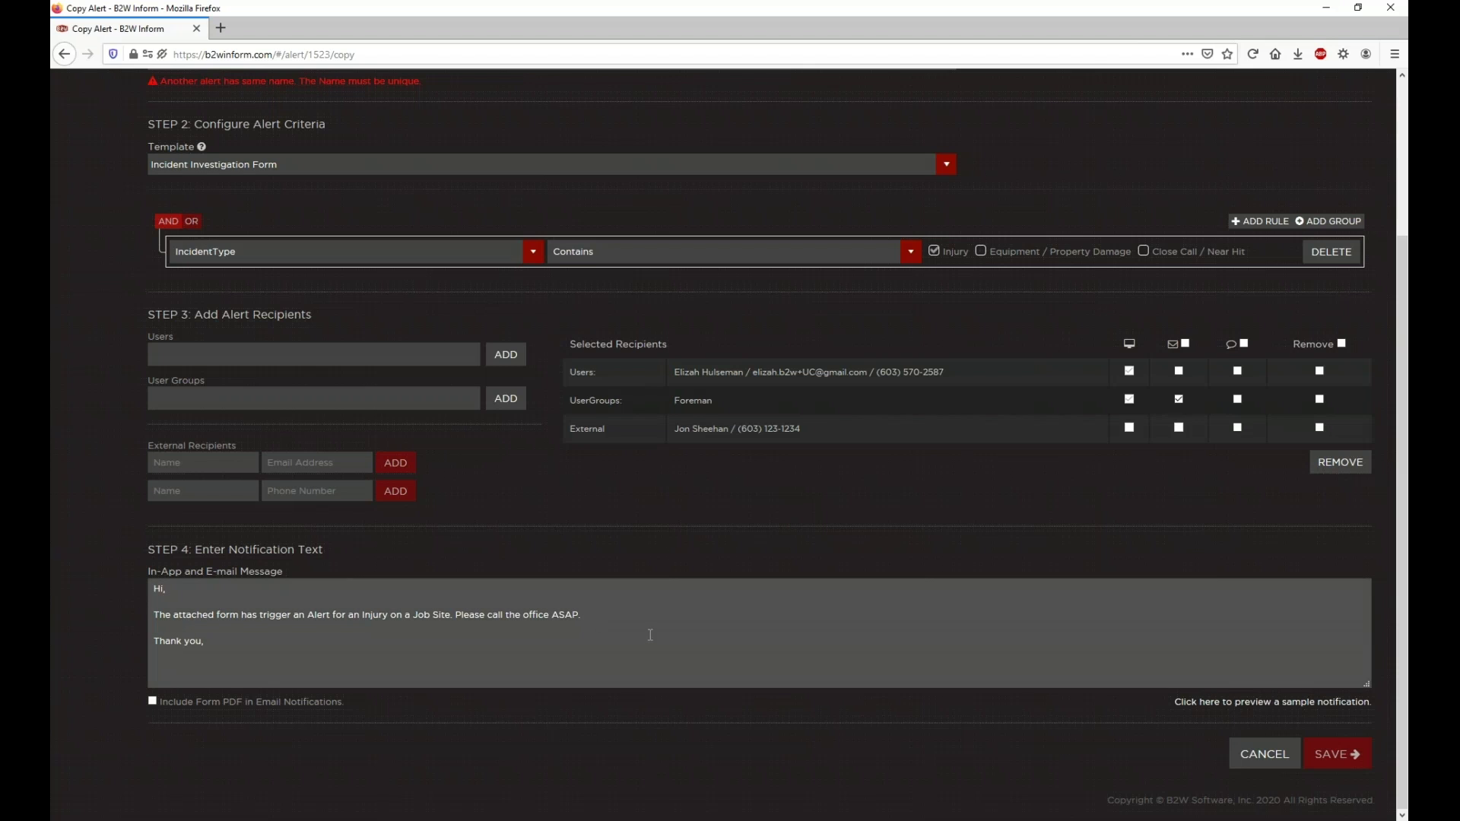
scroll(650, 635, "up", 2)
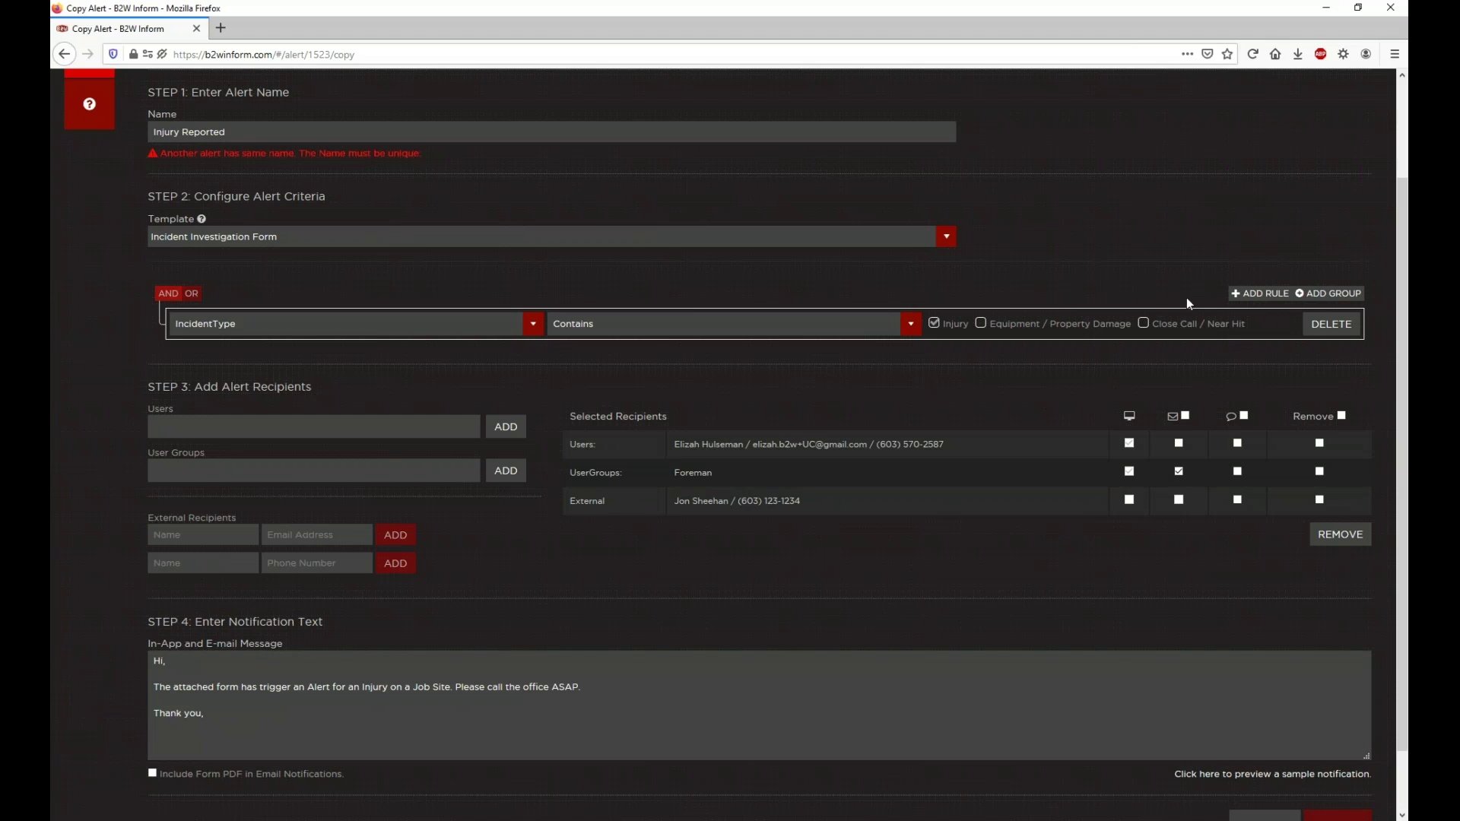
Step: Add a criteria rule 2_NatureOfInjury Equals Concussion below IncidentType Contains Injury
left_click(1259, 294)
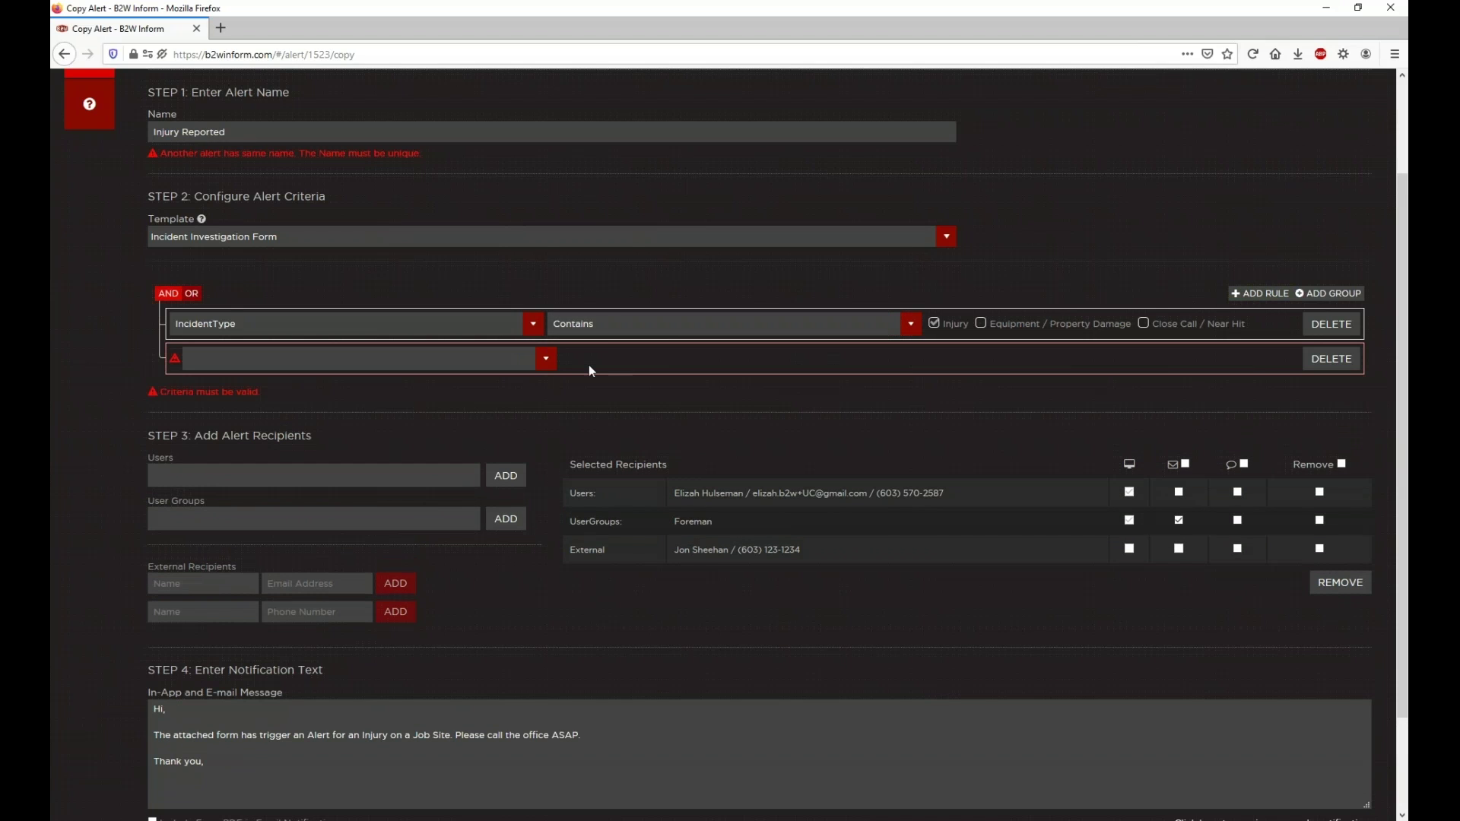
left_click(546, 359)
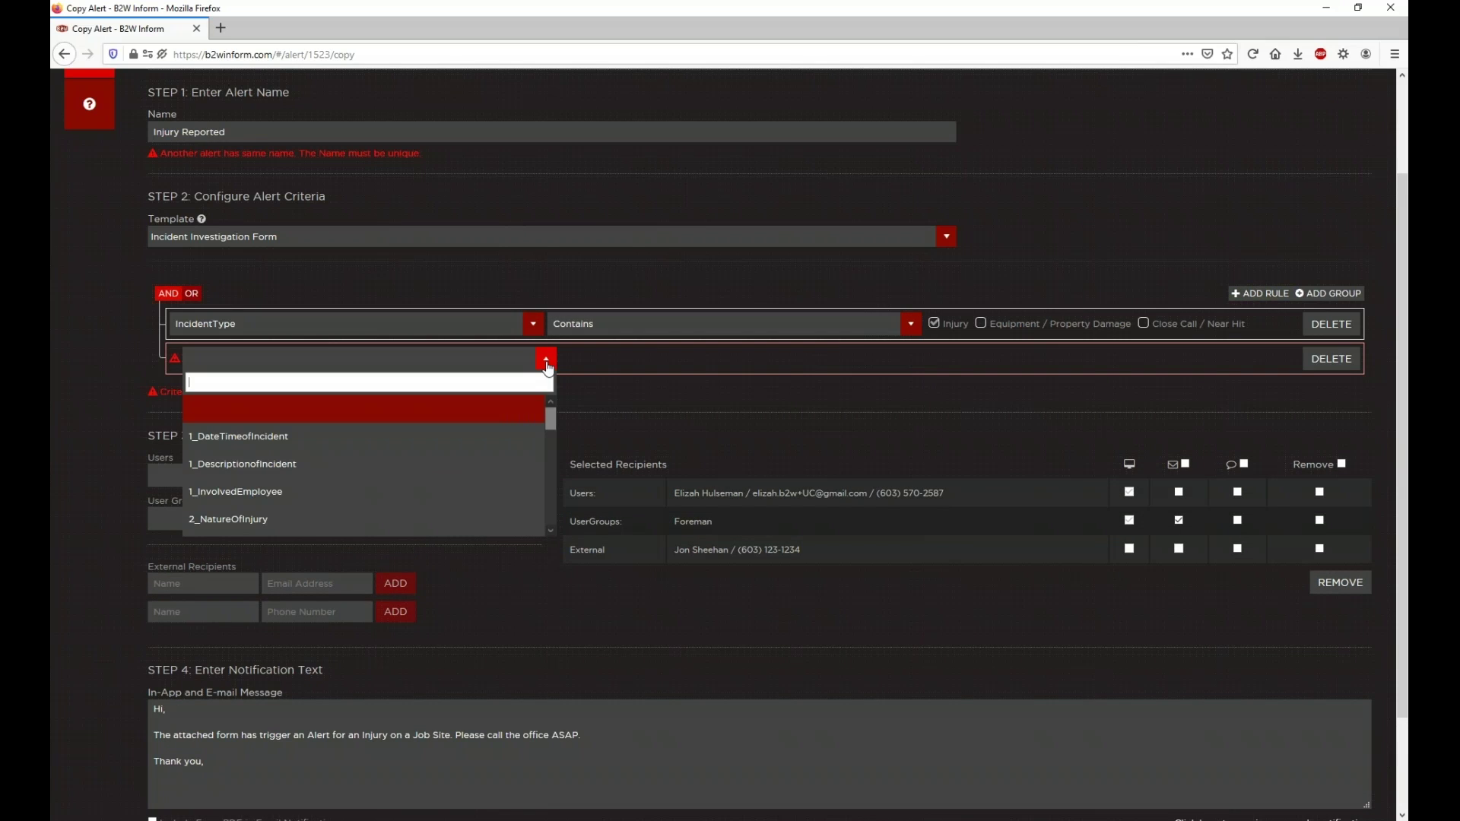
left_click(404, 519)
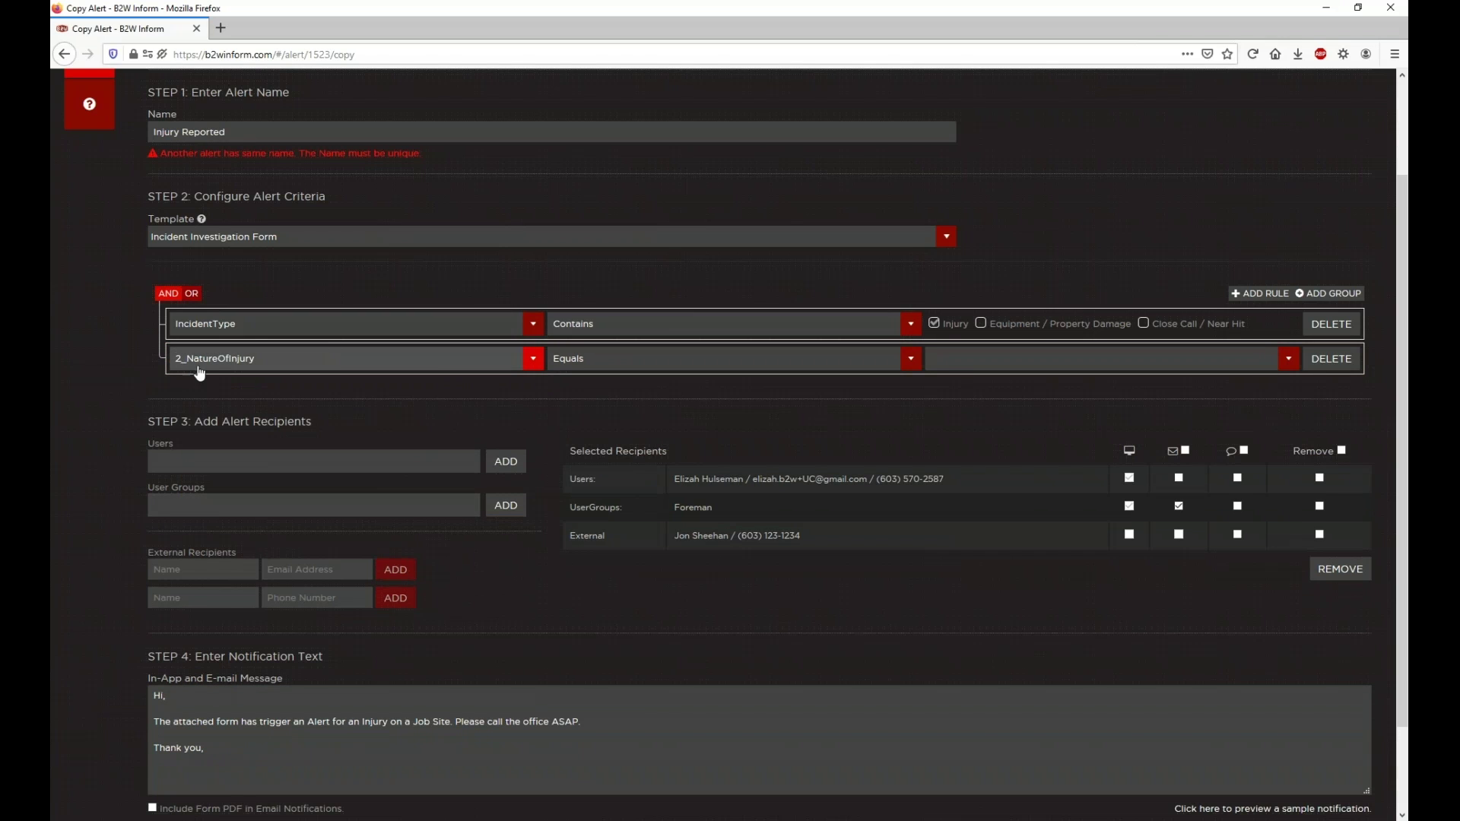
left_click(966, 364)
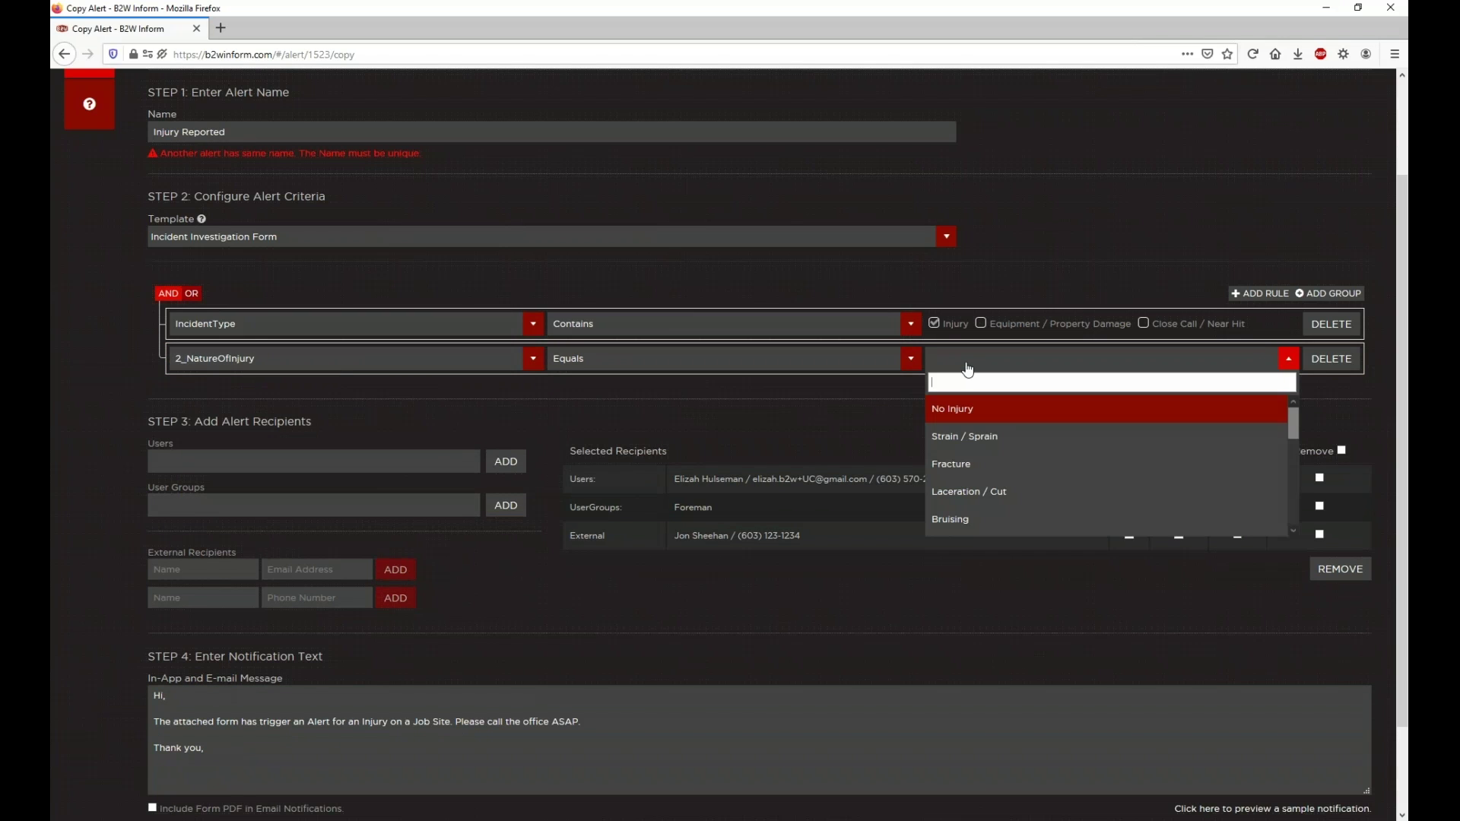
left_click(875, 358)
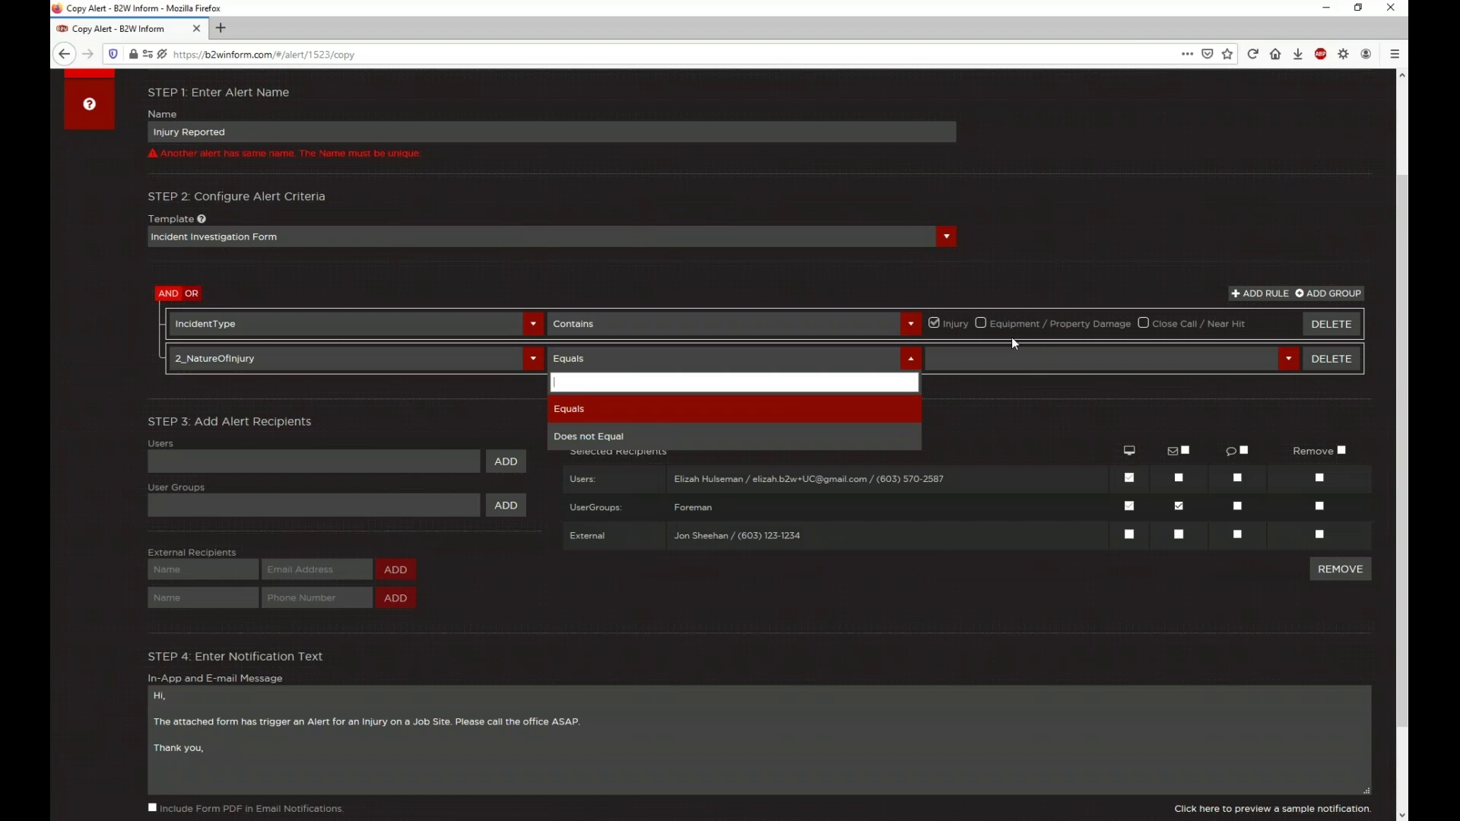
left_click(1011, 362)
scroll(1015, 426, "down", 3)
scroll(1013, 439, "down", 5)
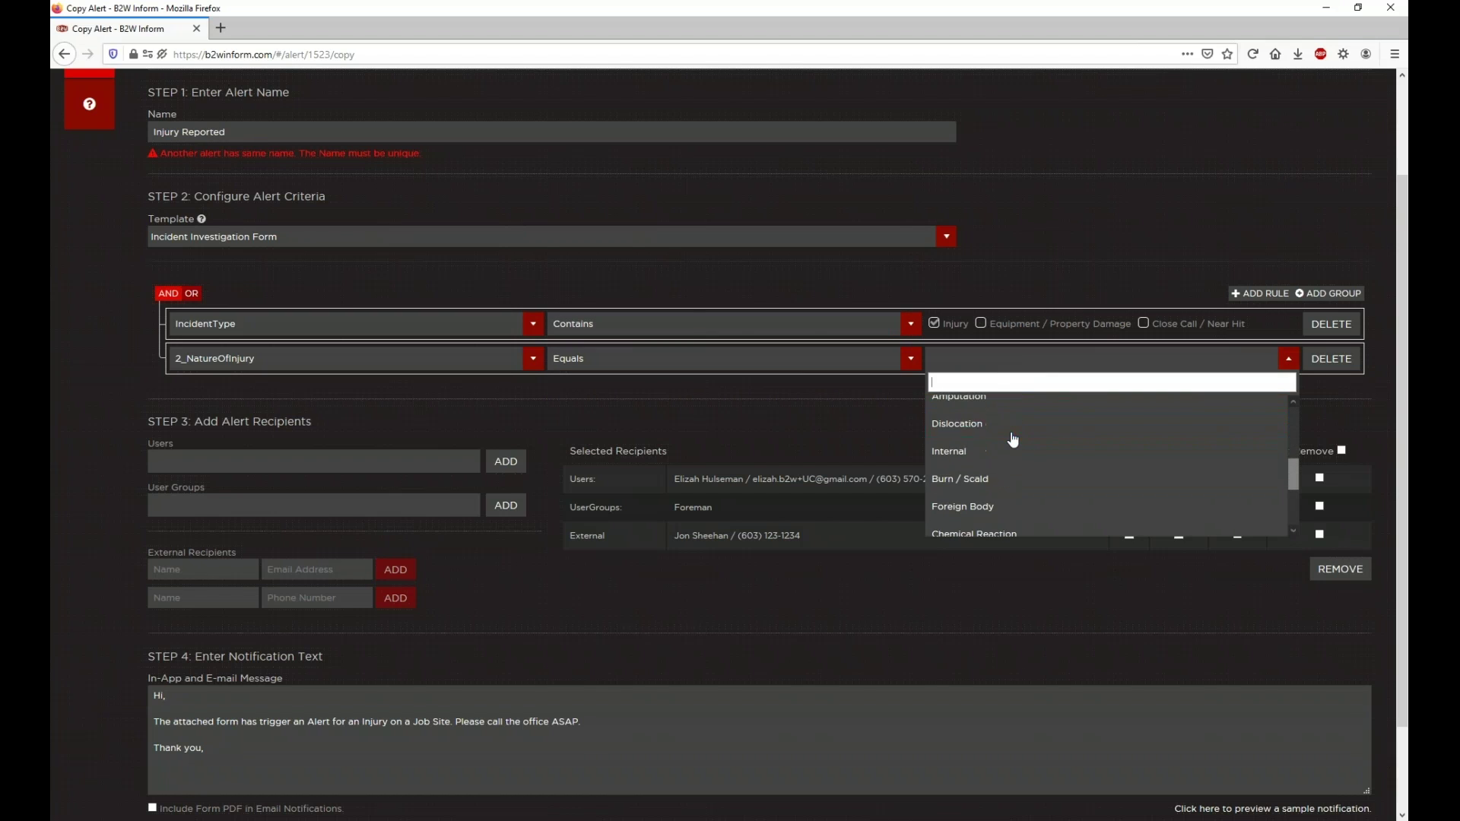
scroll(1012, 435, "down", 1)
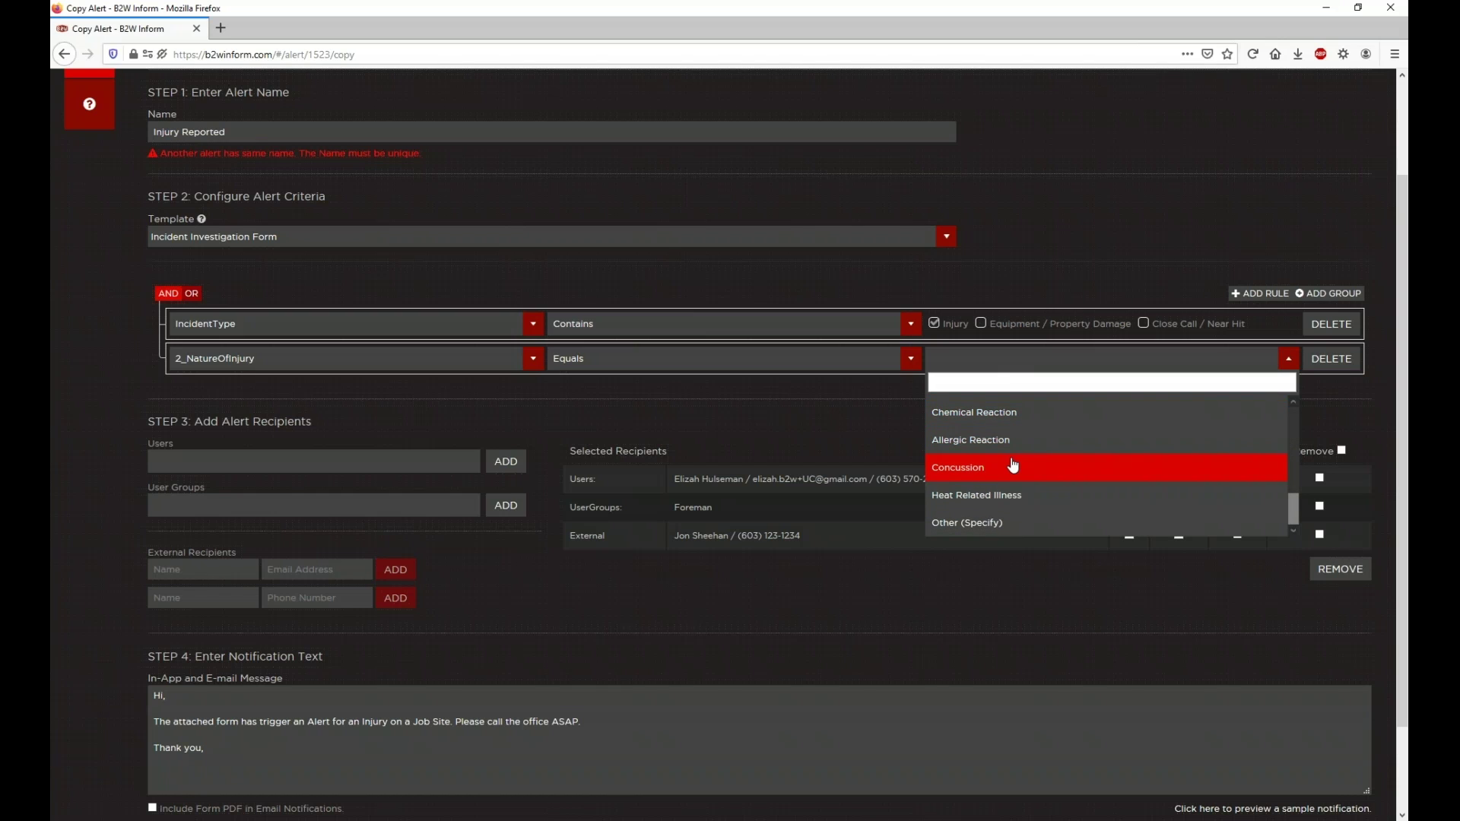
left_click(1012, 466)
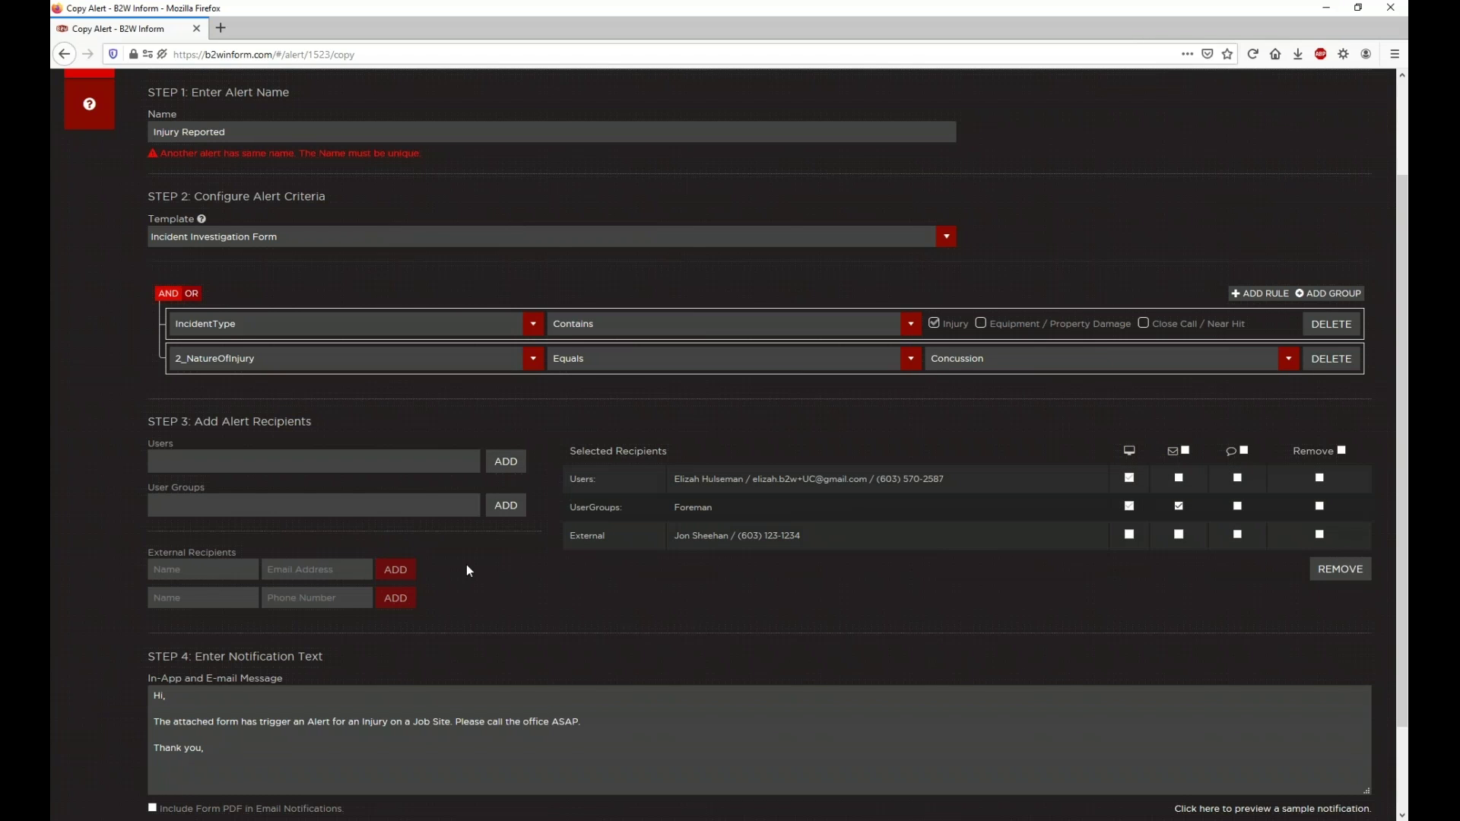
Step: Switch the criteria to OR, delete the 2_NatureOfInjury Concussion rule, and add a nested group
scroll(467, 570, "down", 2)
scroll(668, 479, "up", 3)
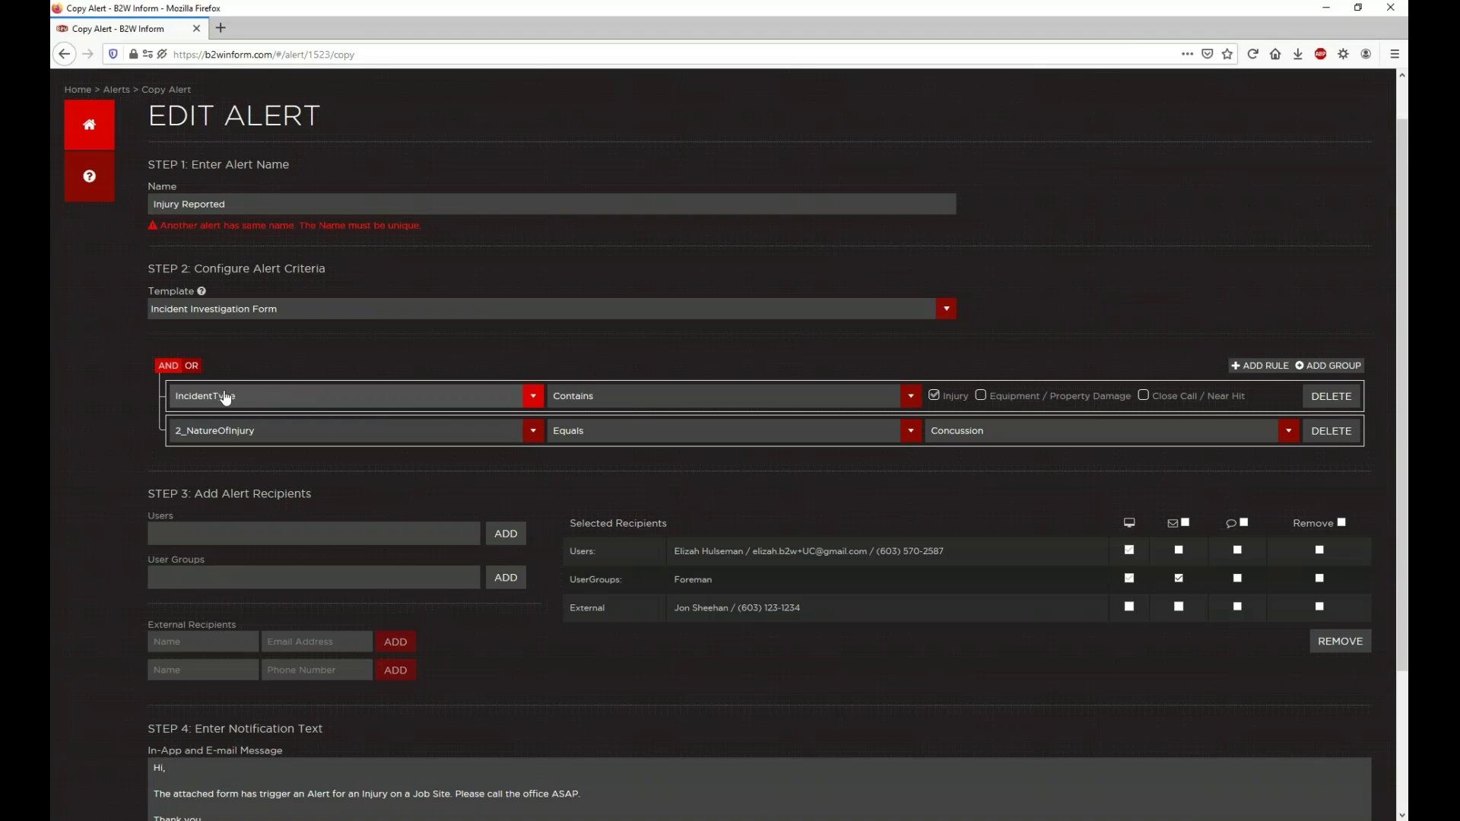
left_click(191, 365)
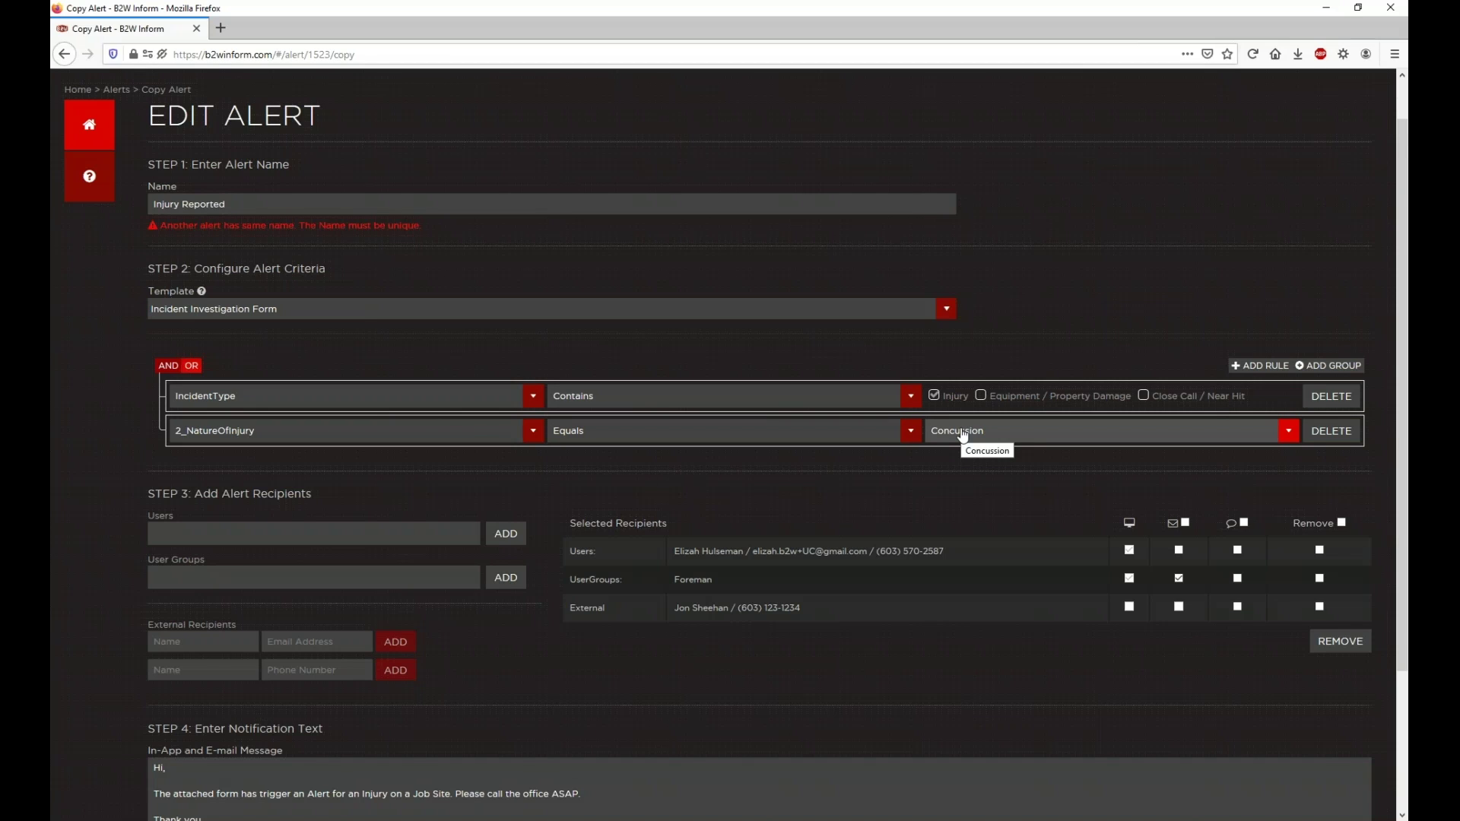
left_click(1343, 439)
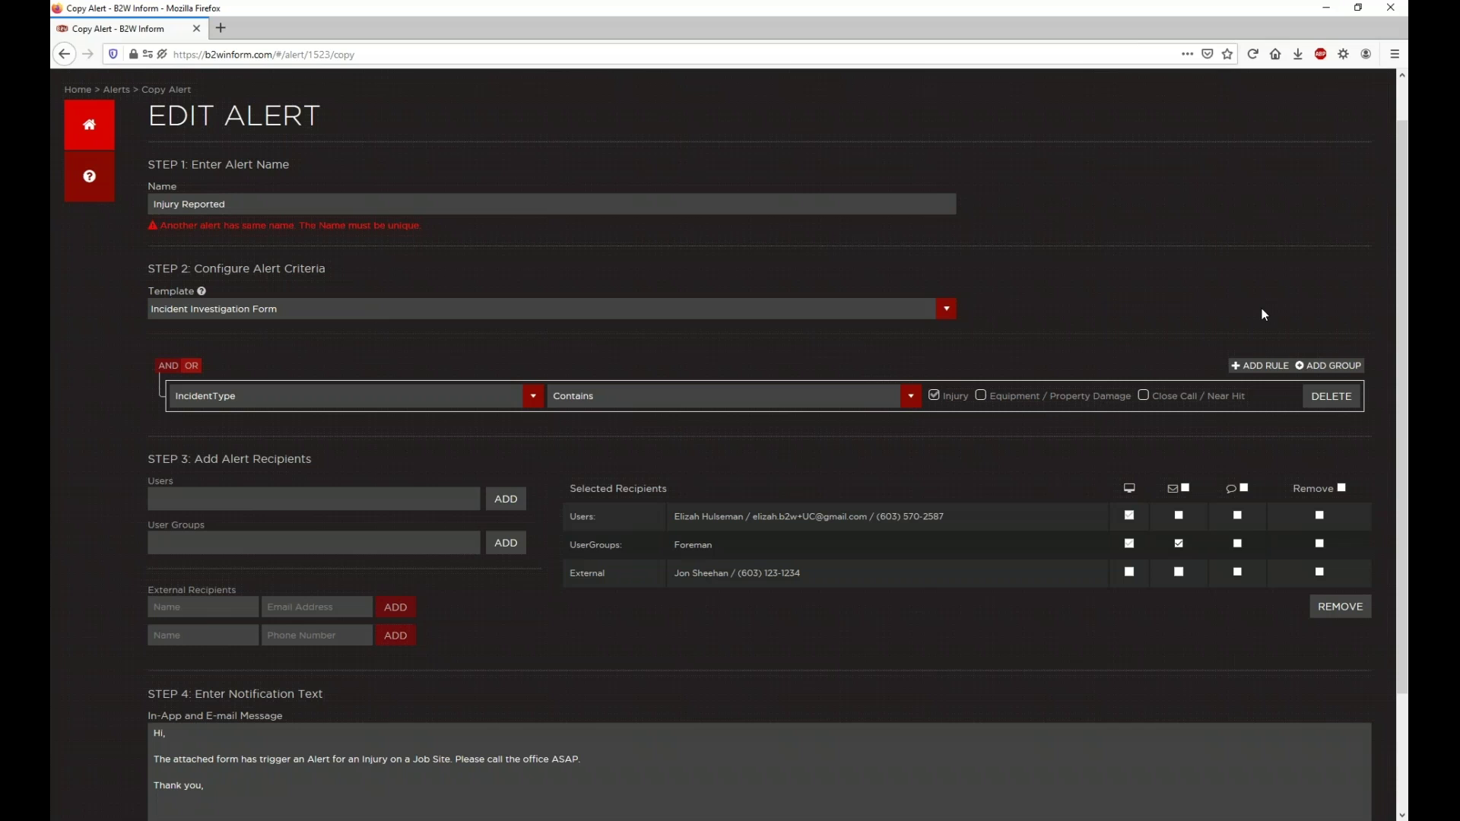
left_click(1327, 367)
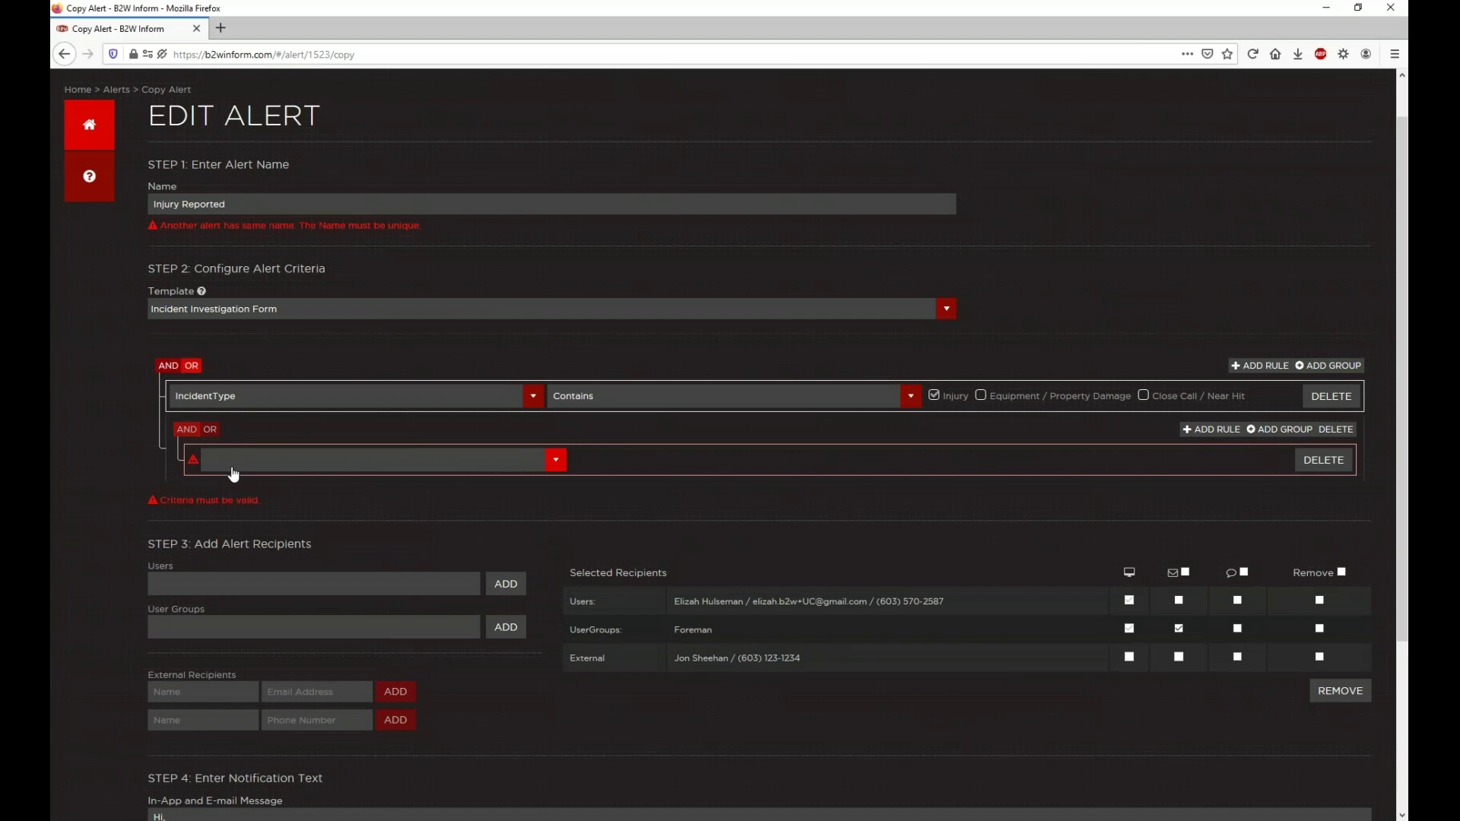
Step: Set the nested rule to Sub-Group Equals Job/Project - DisplayName, Elm Street Bridge Improvements
left_click(400, 473)
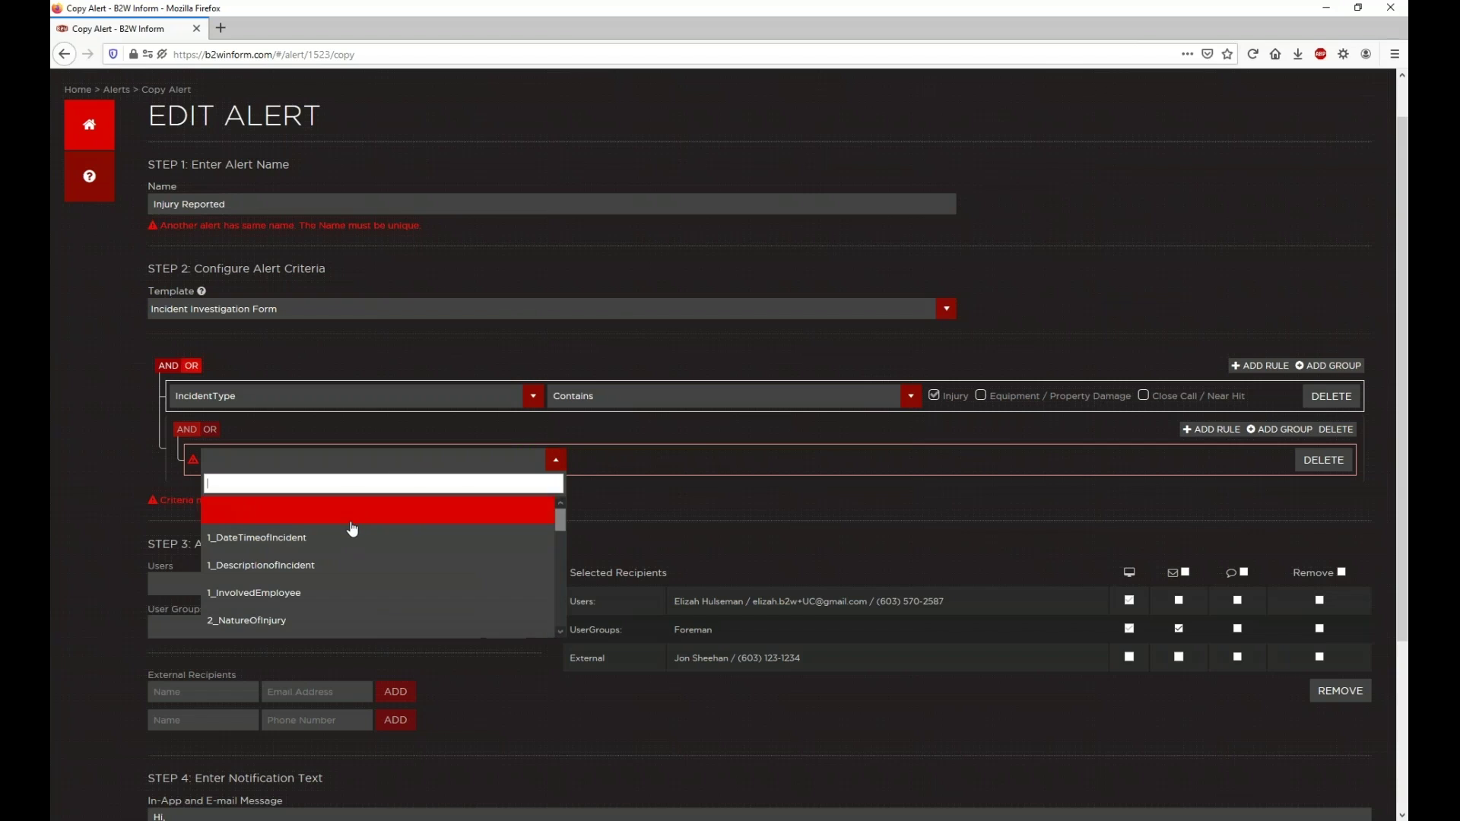
scroll(350, 536, "down", 3)
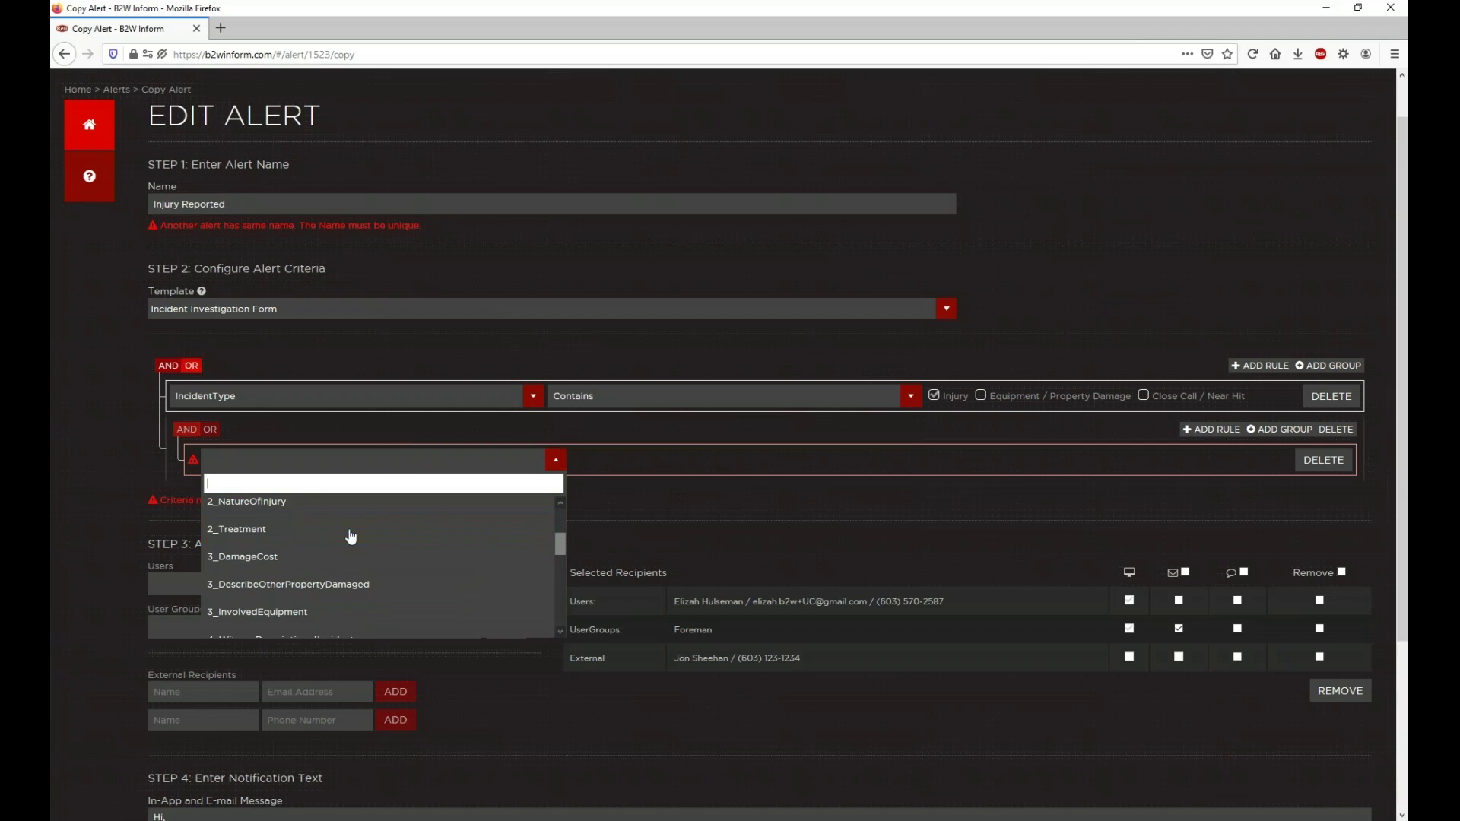
scroll(350, 537, "down", 3)
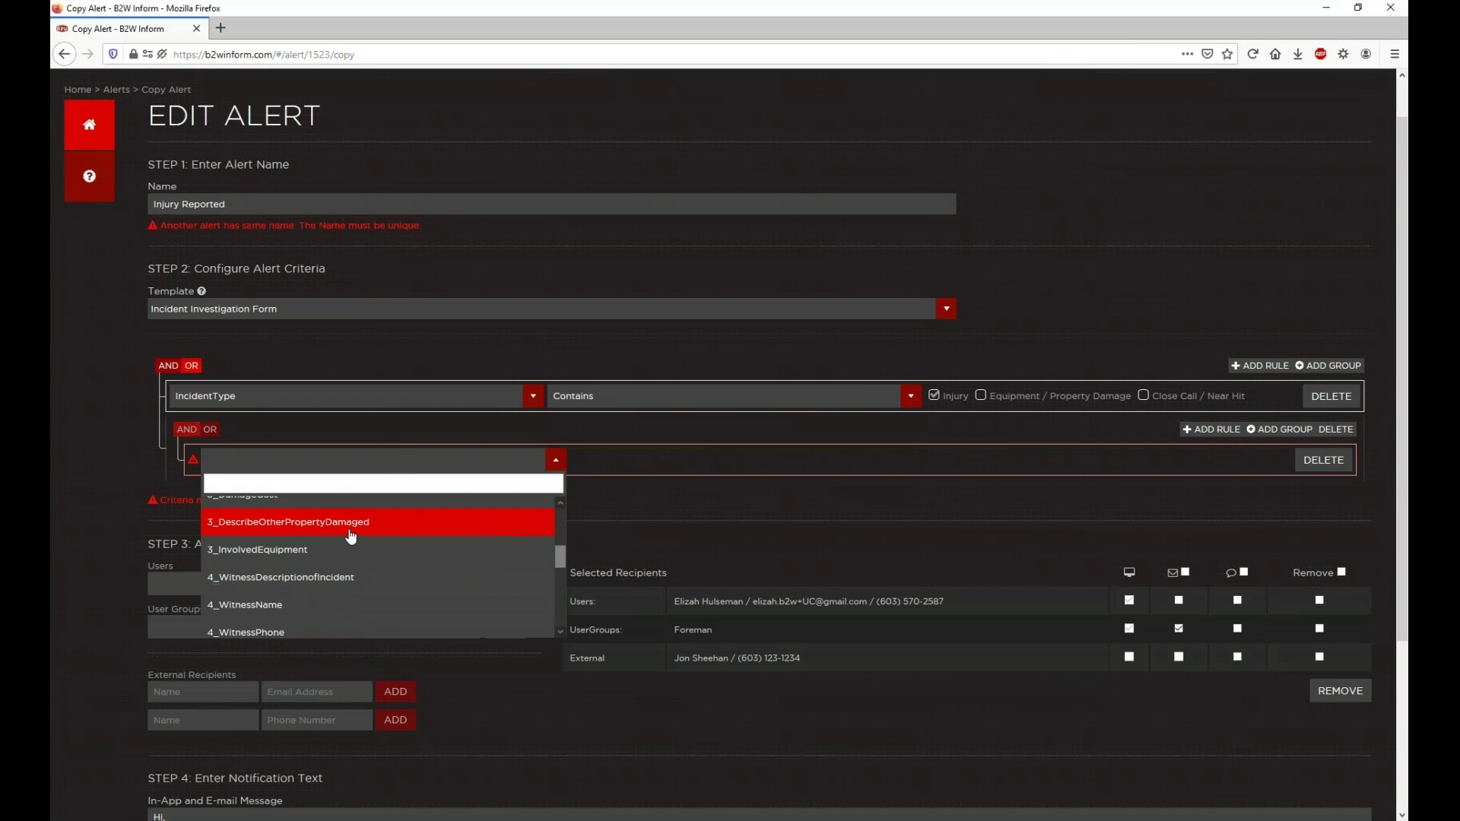
scroll(350, 537, "down", 5)
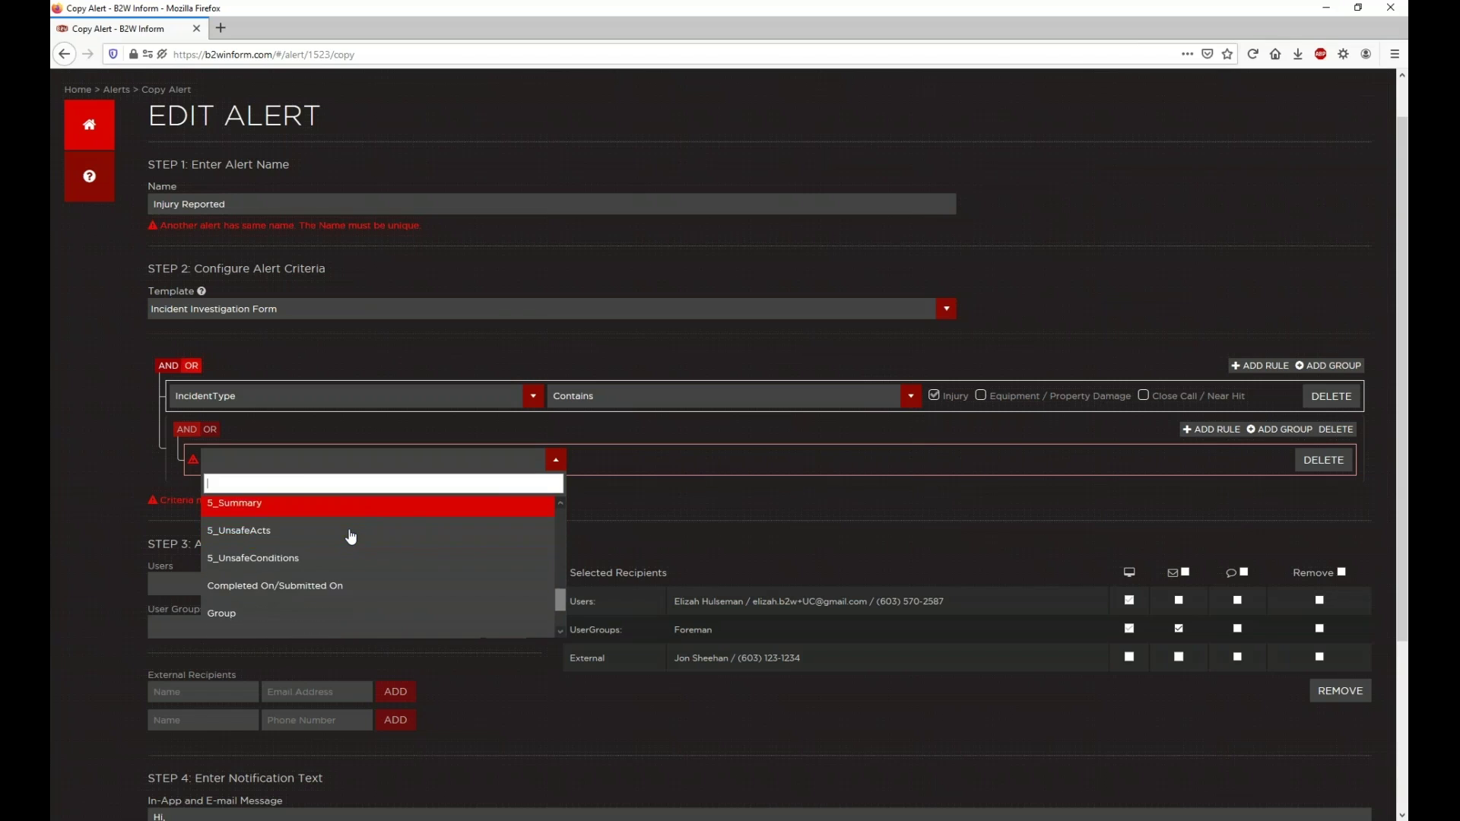
scroll(350, 537, "down", 1)
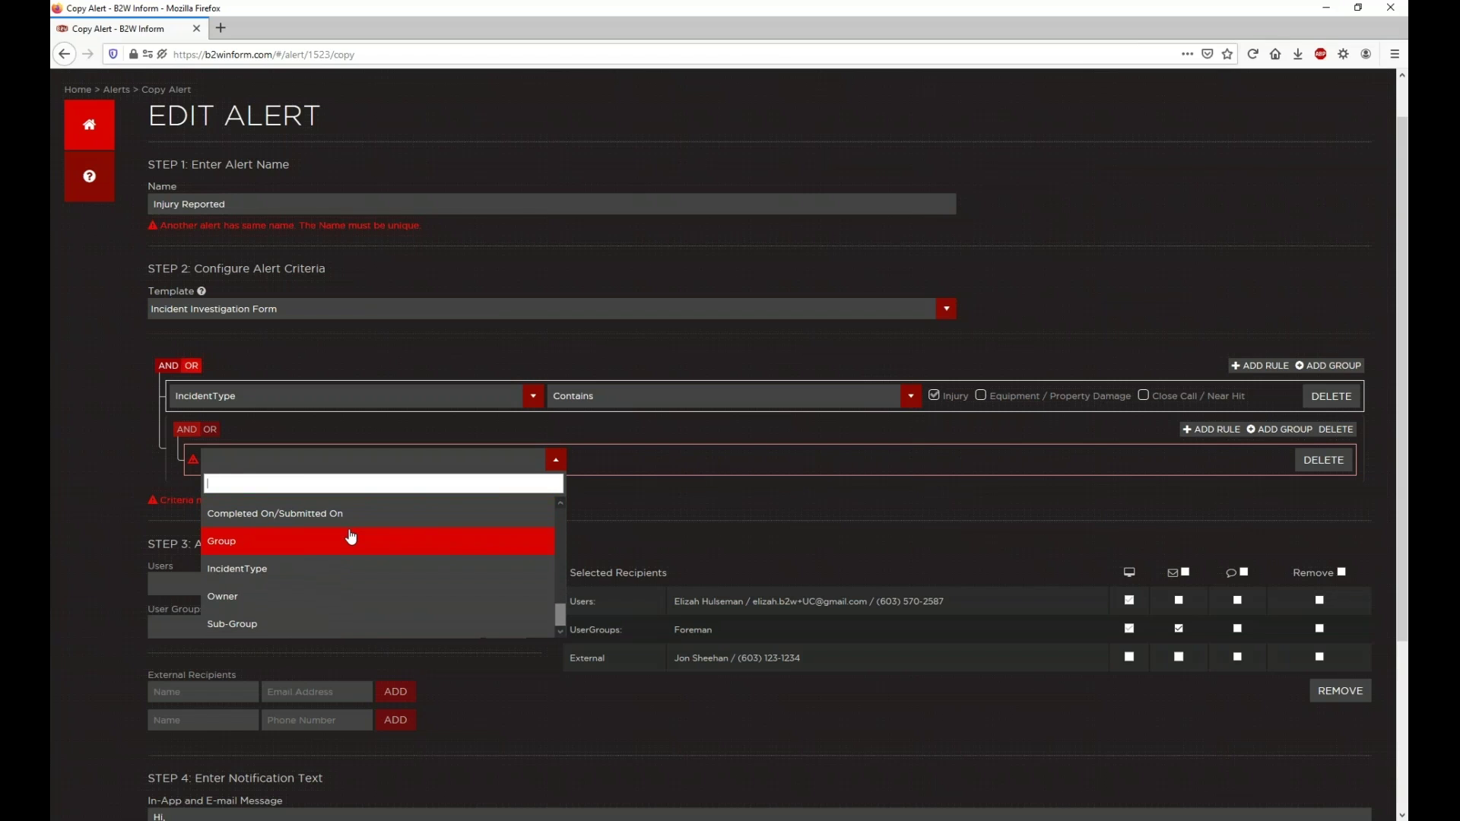
left_click(352, 620)
left_click(1015, 465)
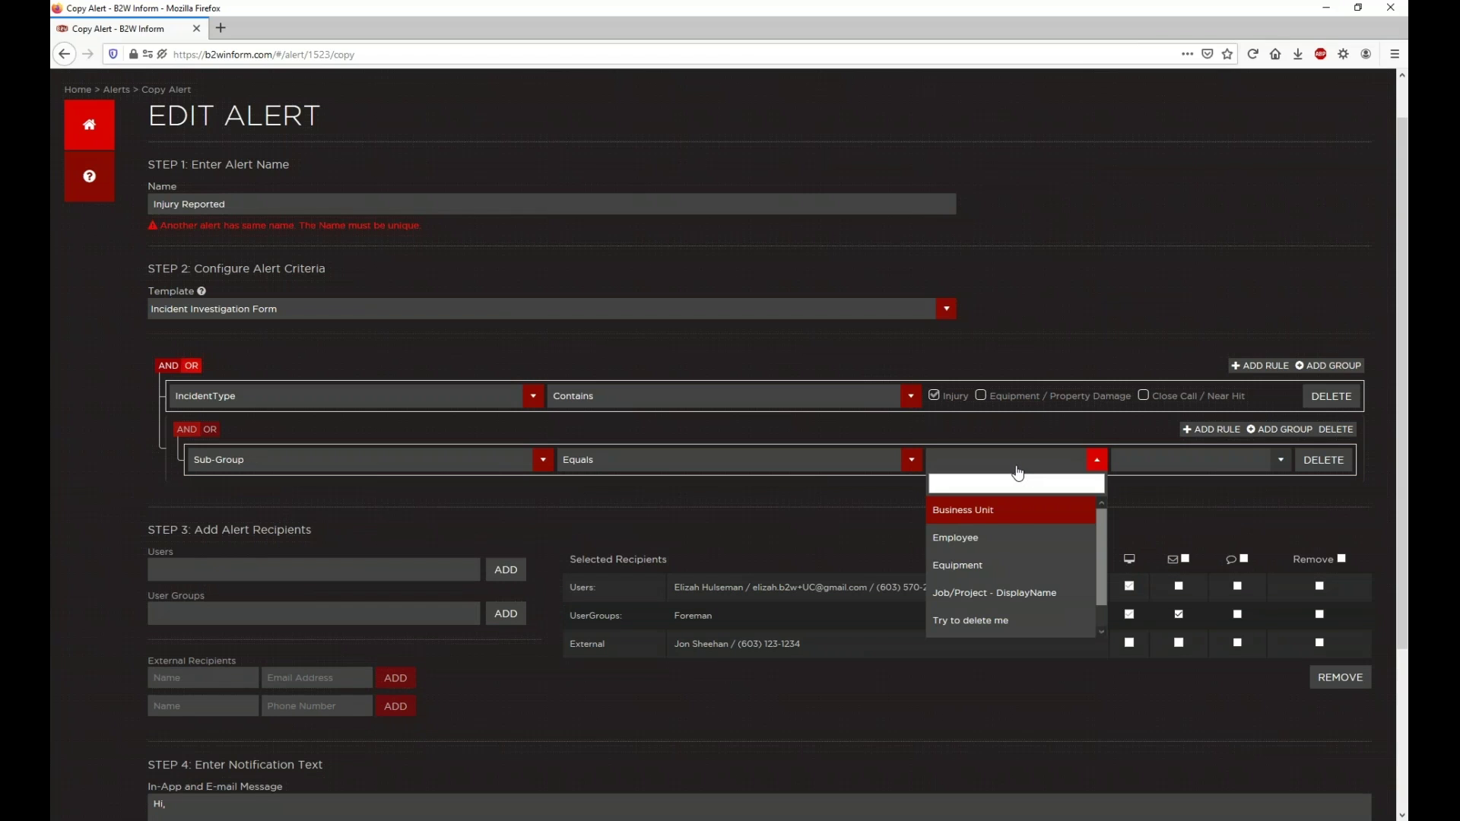
left_click(1012, 593)
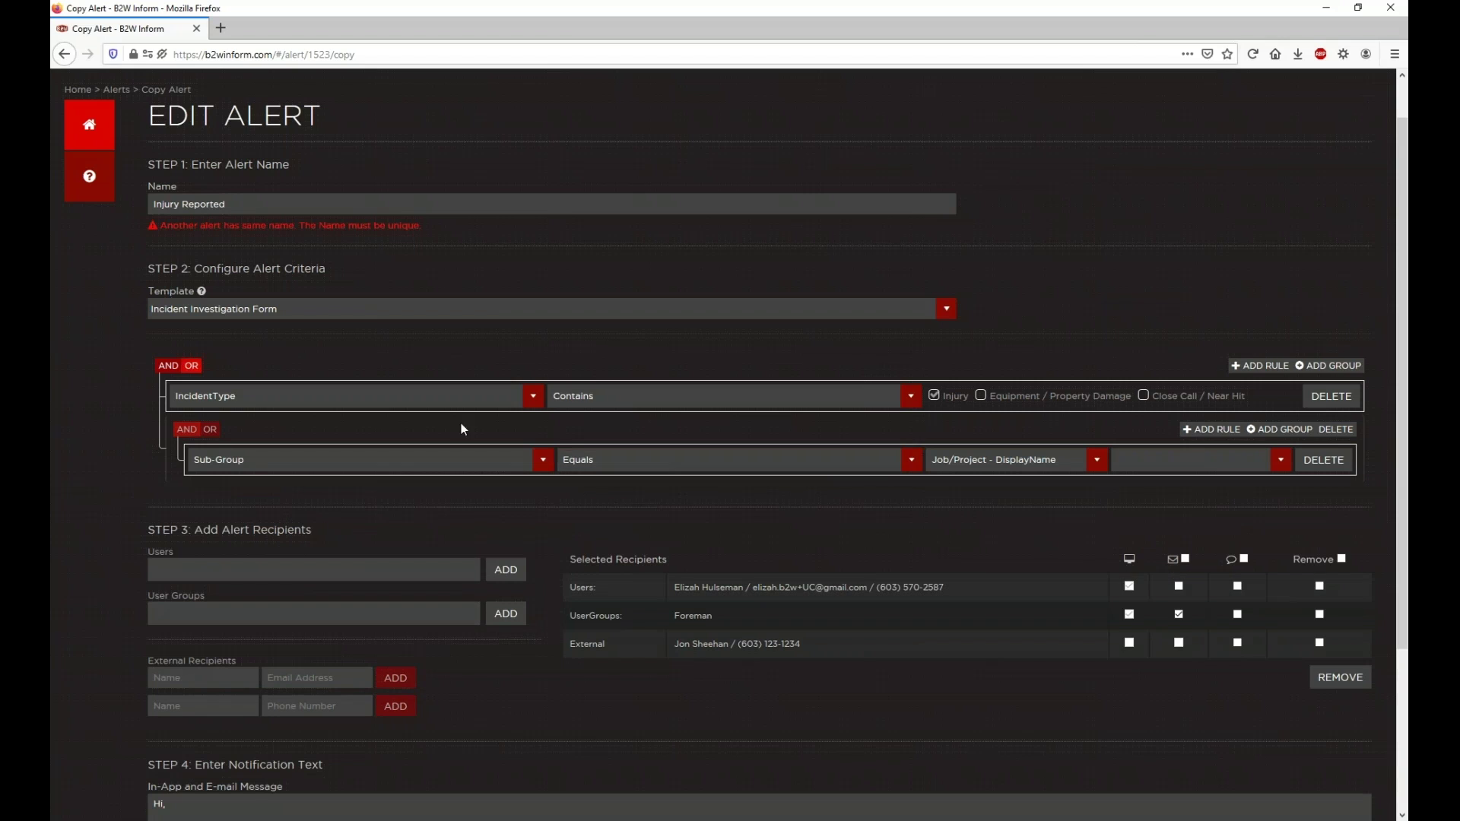
left_click(472, 459)
scroll(367, 527, "down", 2)
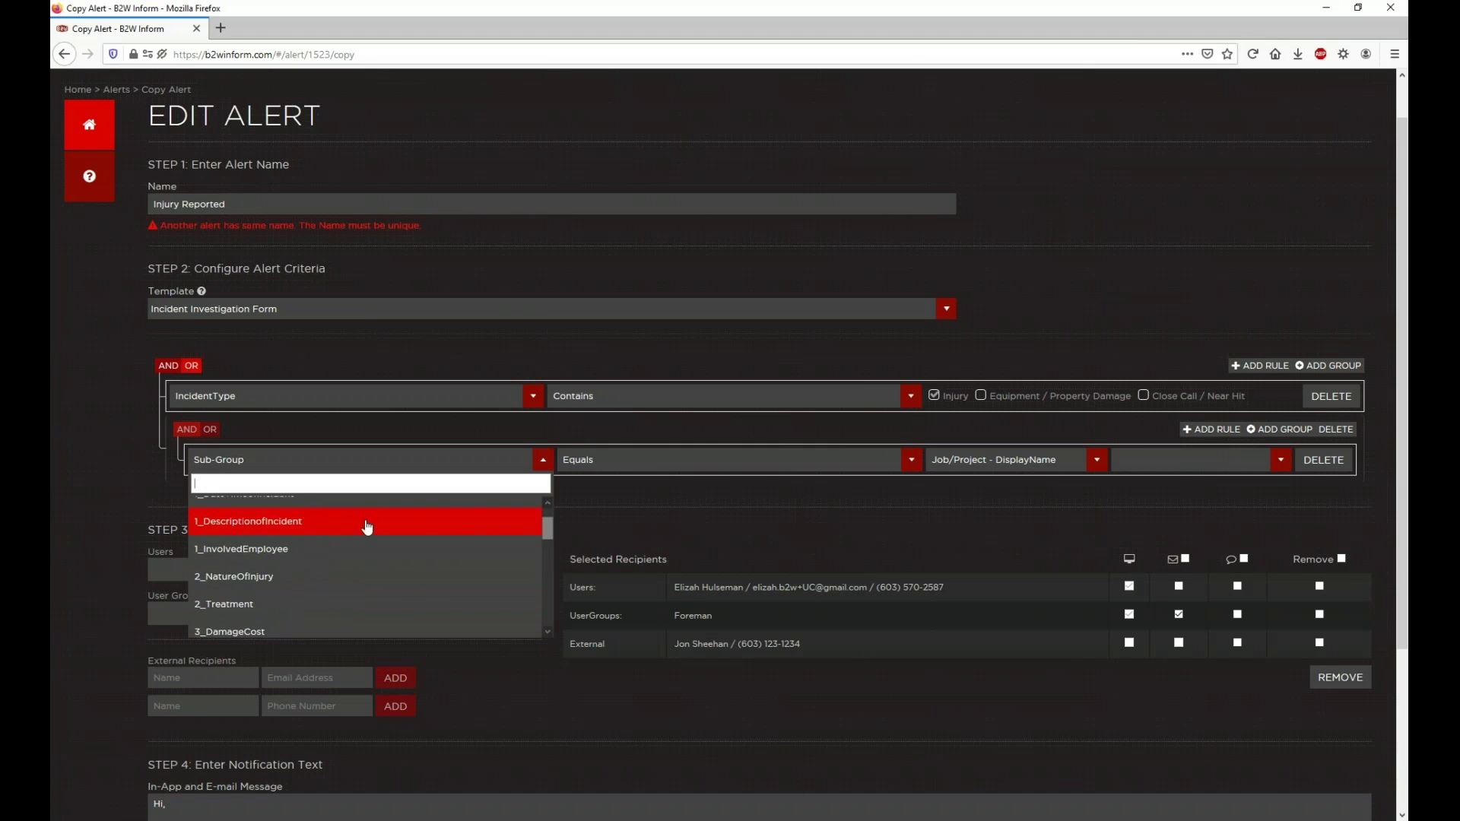
scroll(355, 580, "down", 1)
scroll(356, 582, "down", 4)
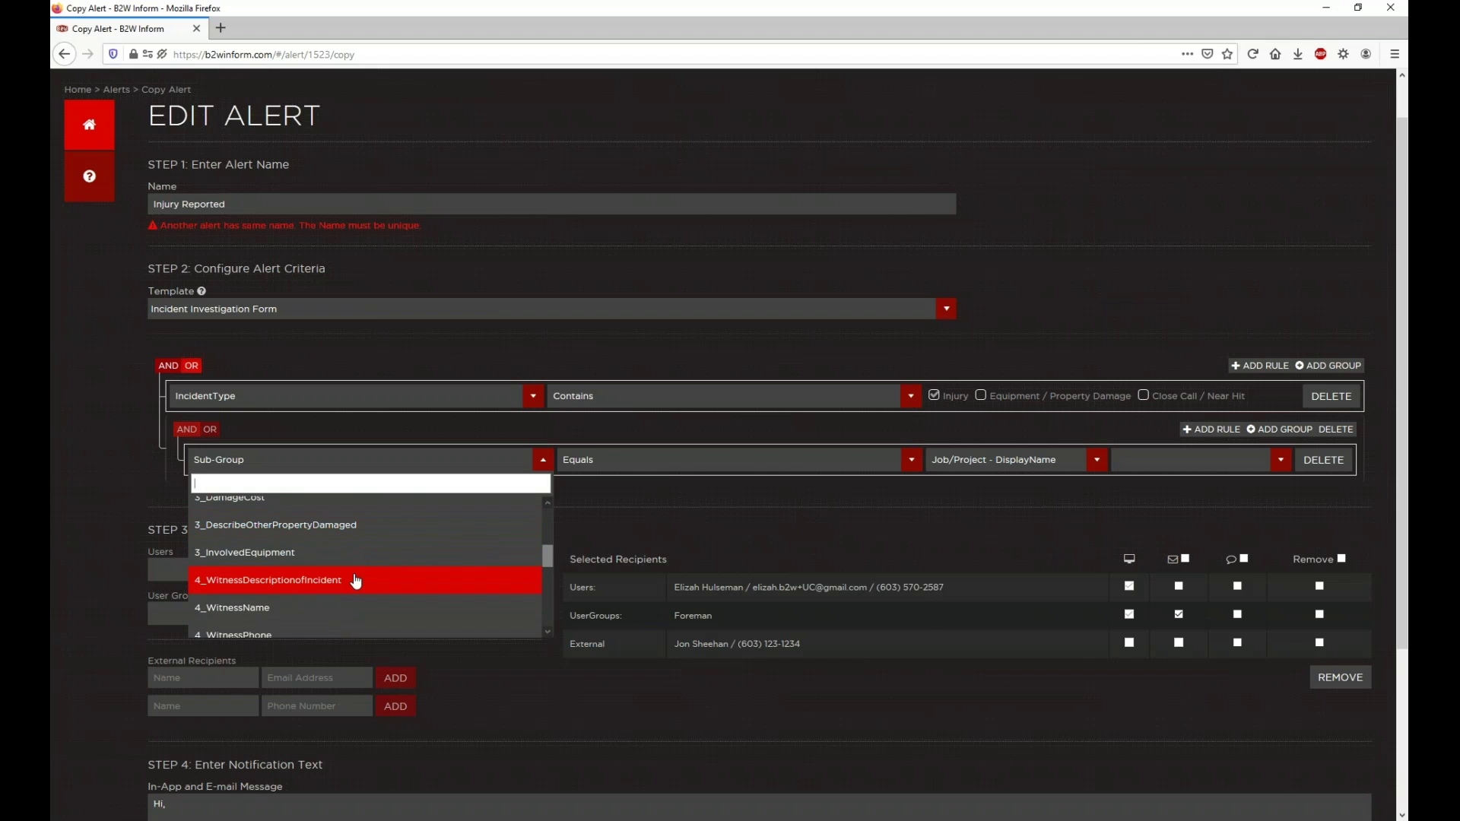
scroll(356, 581, "down", 2)
scroll(356, 581, "down", 6)
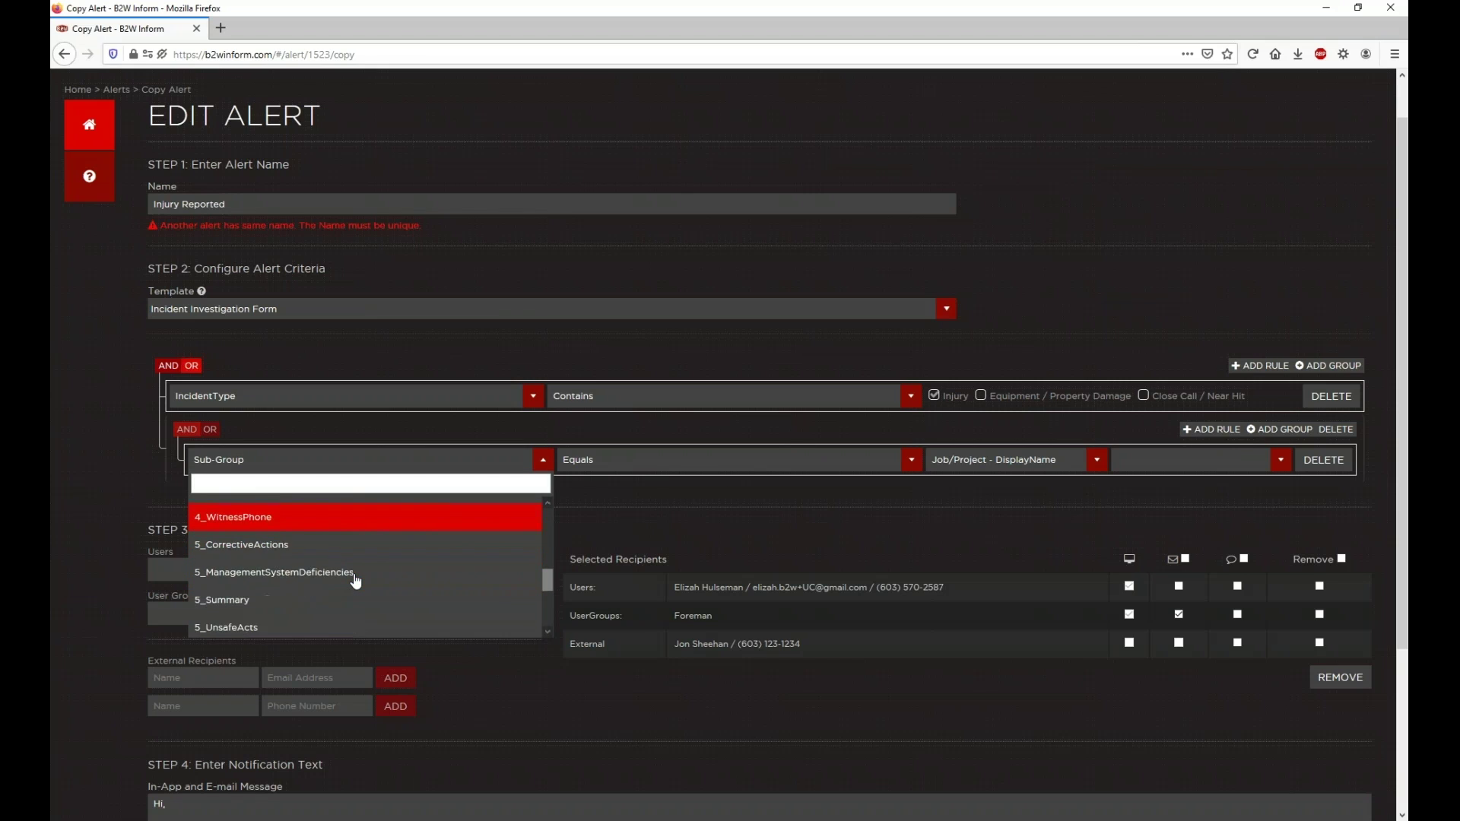
scroll(355, 553, "down", 2)
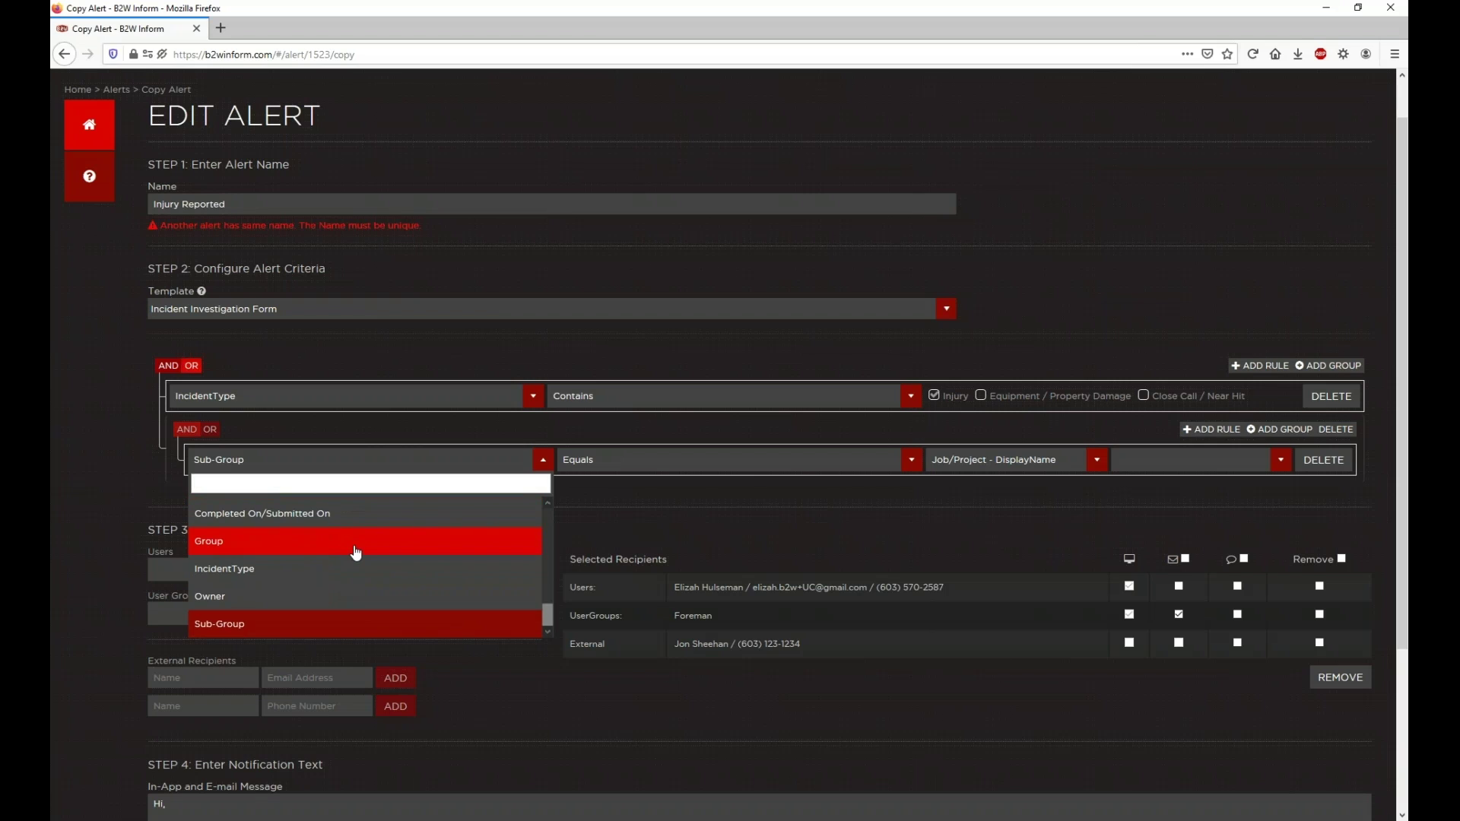
left_click(687, 513)
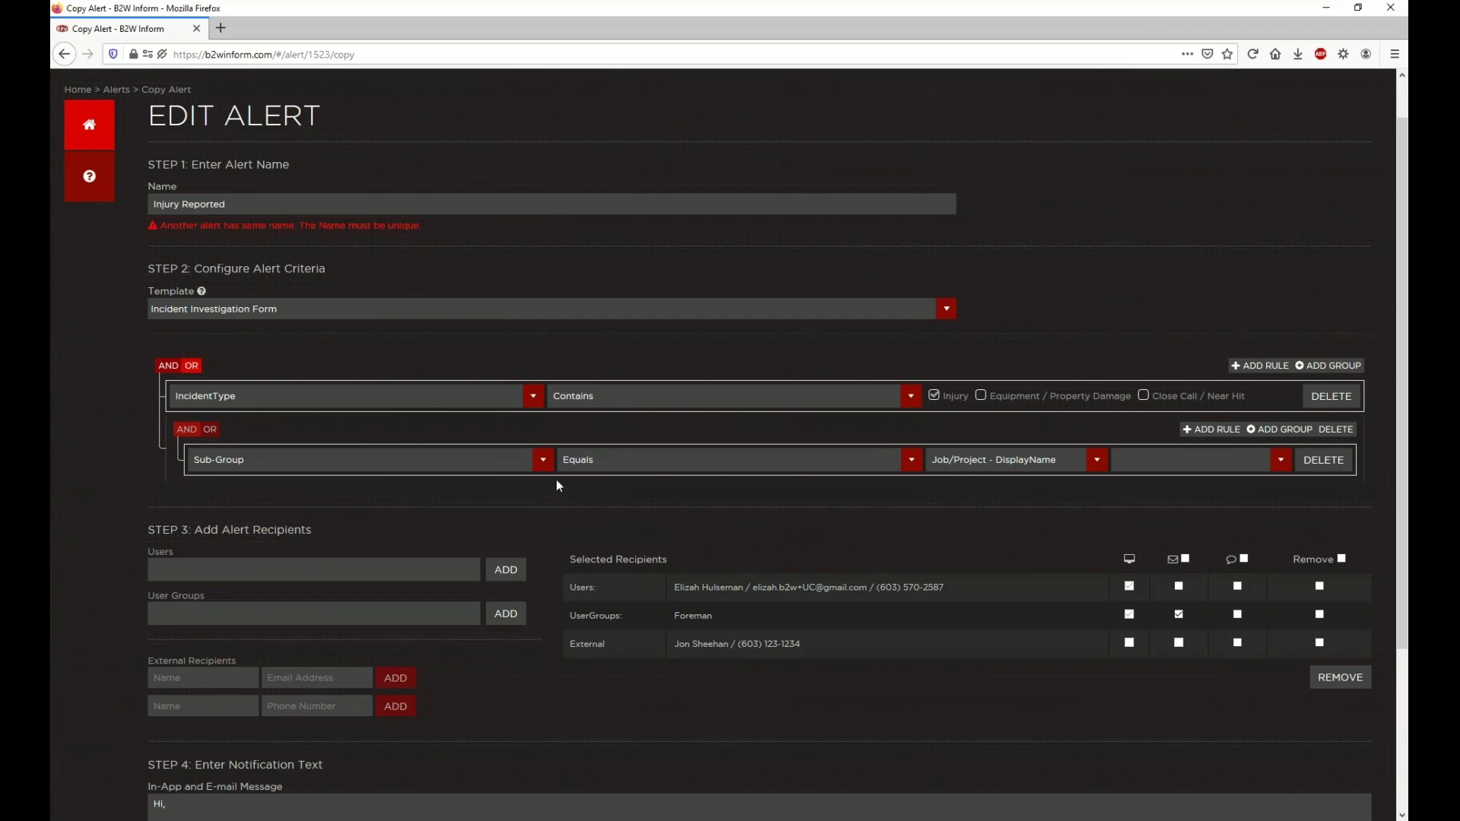
left_click(1153, 462)
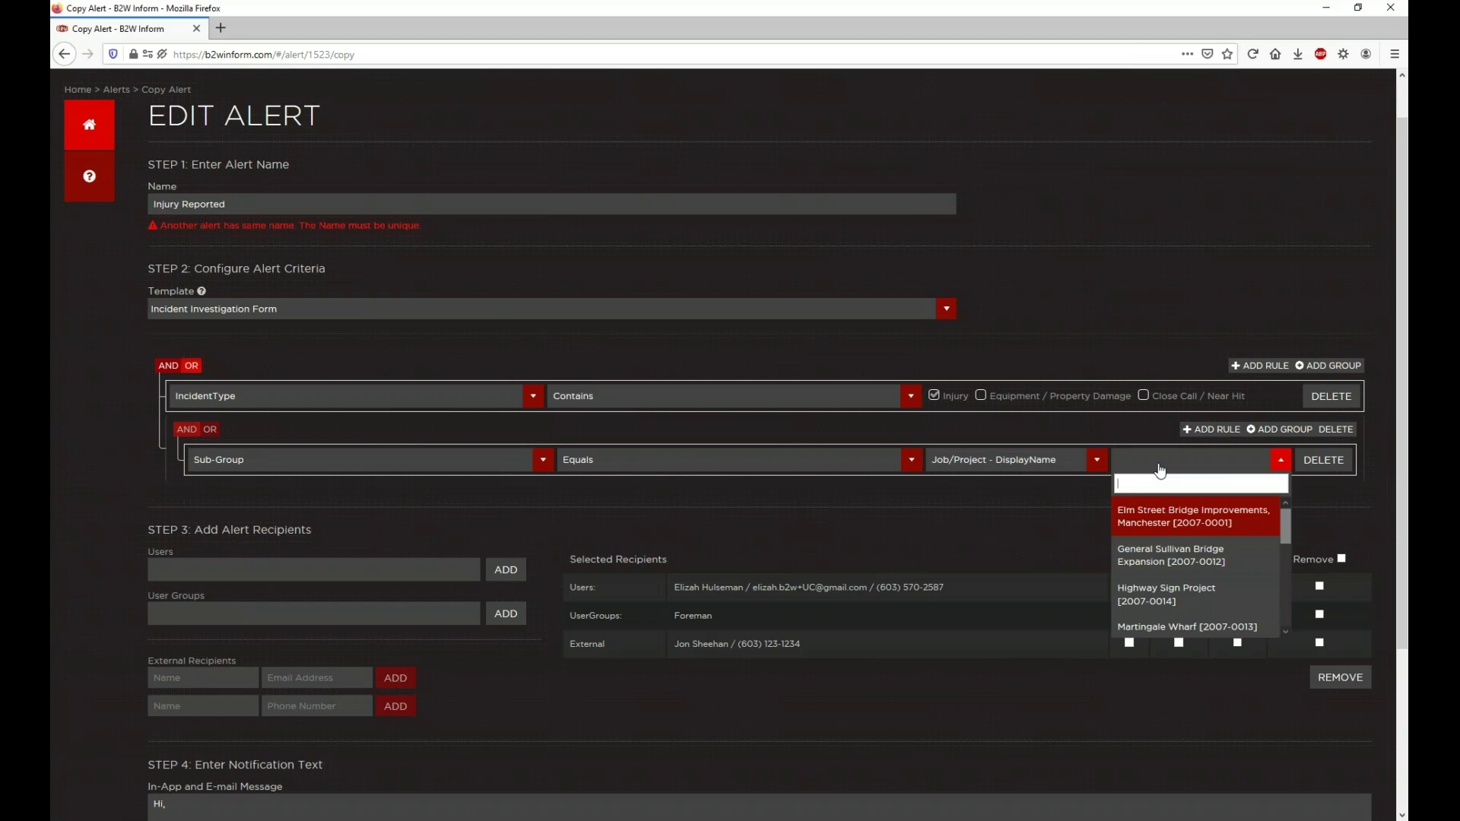
left_click(1179, 525)
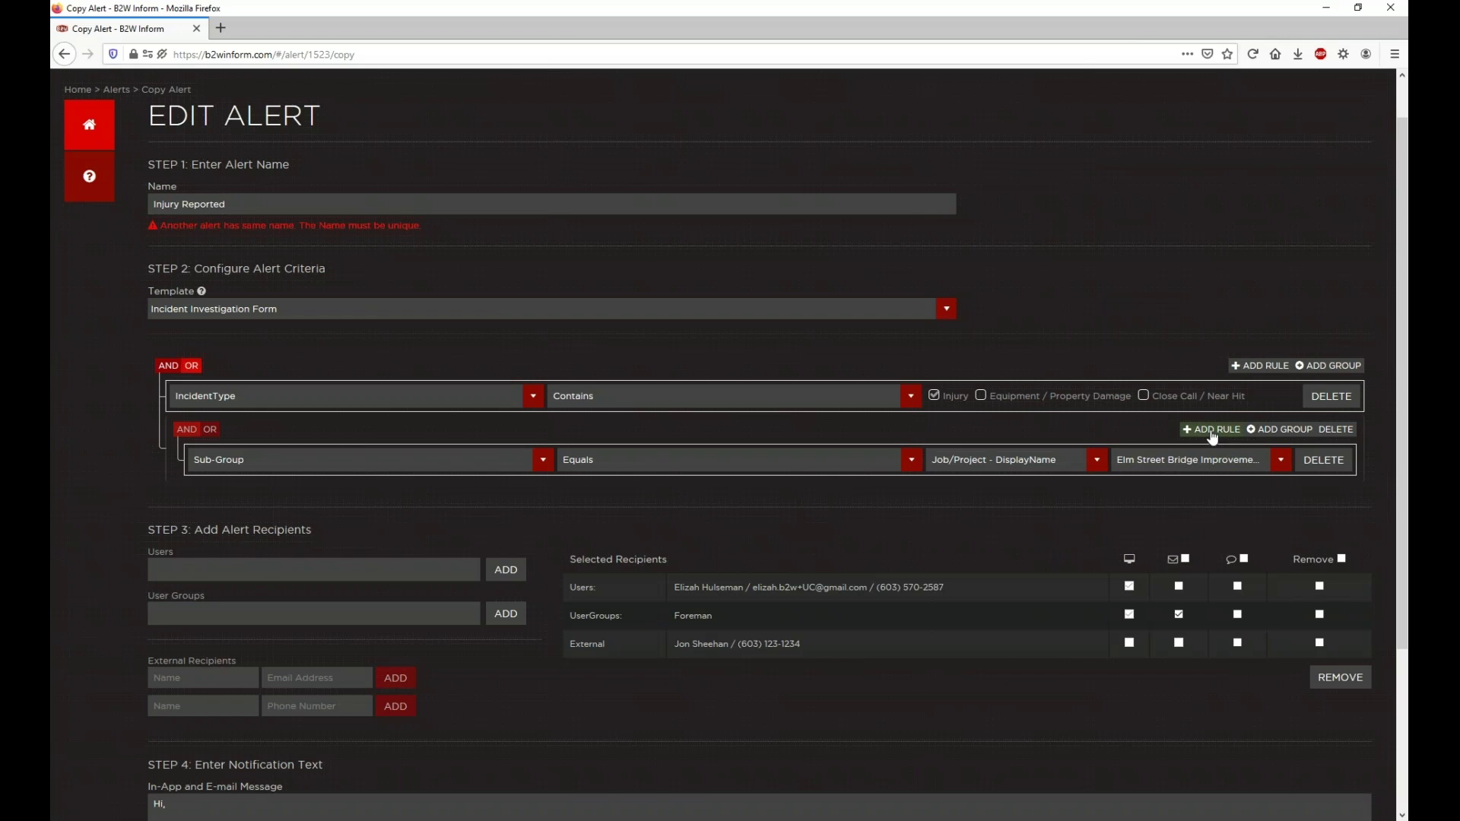
Step: Add a second Sub-Group Job/Project - DisplayName rule for General Sullivan Bridge Expansion
left_click(1212, 430)
left_click(372, 495)
scroll(437, 593, "down", 3)
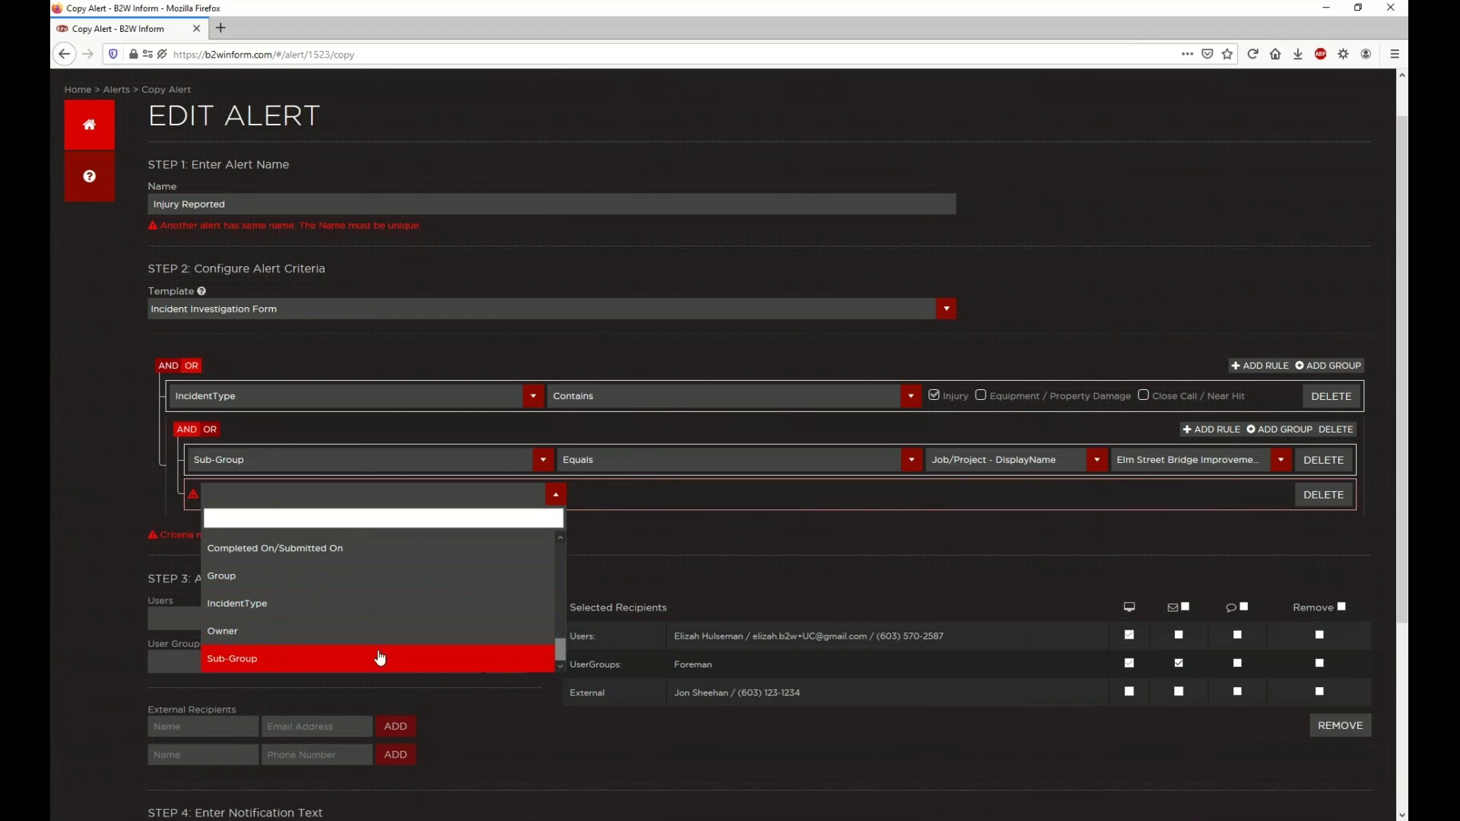
left_click(380, 658)
left_click(989, 495)
scroll(994, 606, "down", 1)
scroll(996, 609, "up", 1)
left_click(1000, 627)
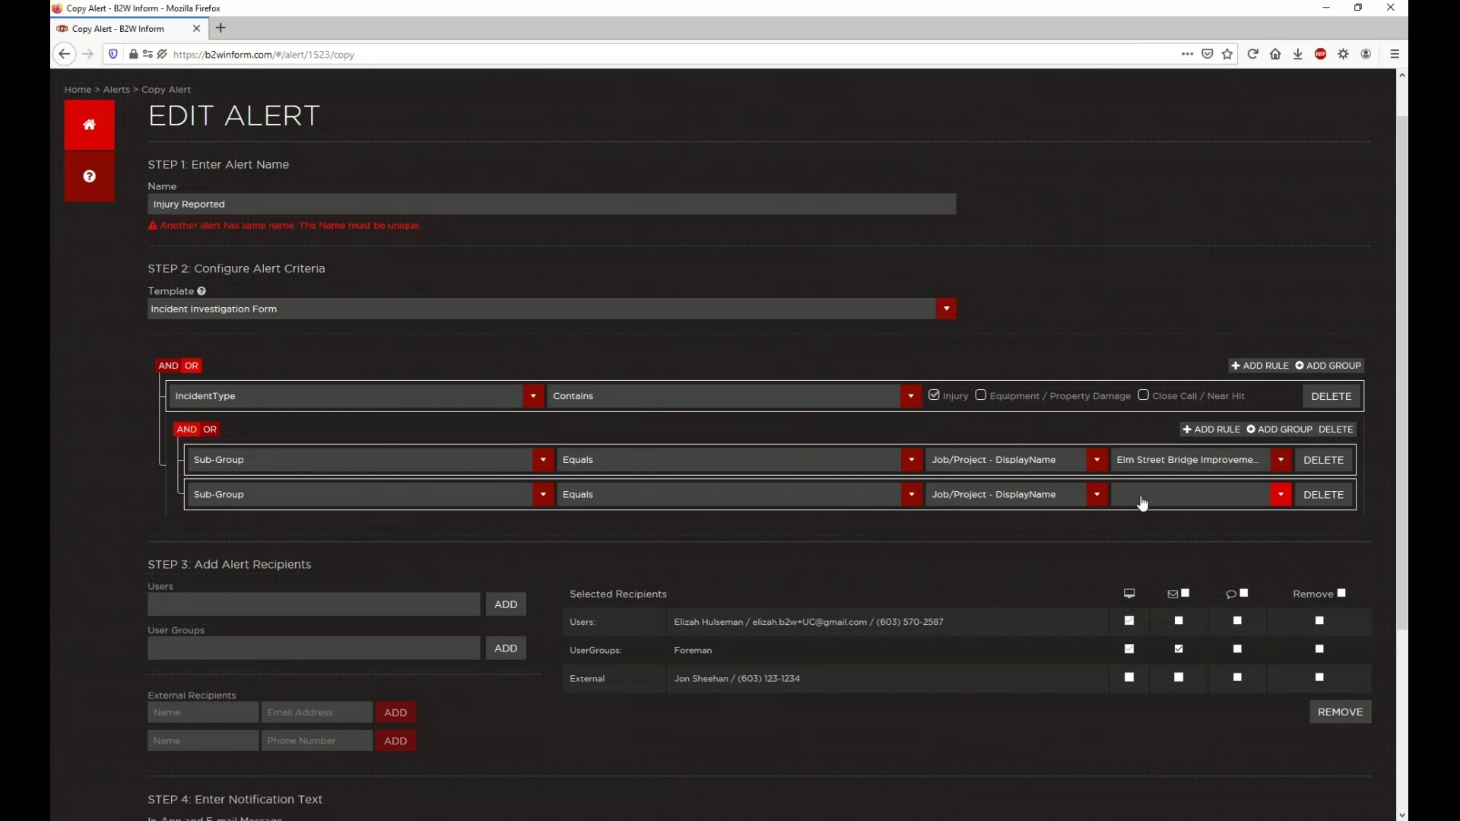
left_click(1142, 503)
left_click(1168, 592)
Step: Add a third Sub-Group Job/Project - DisplayName rule for Highway Sign Project
left_click(1212, 429)
left_click(457, 530)
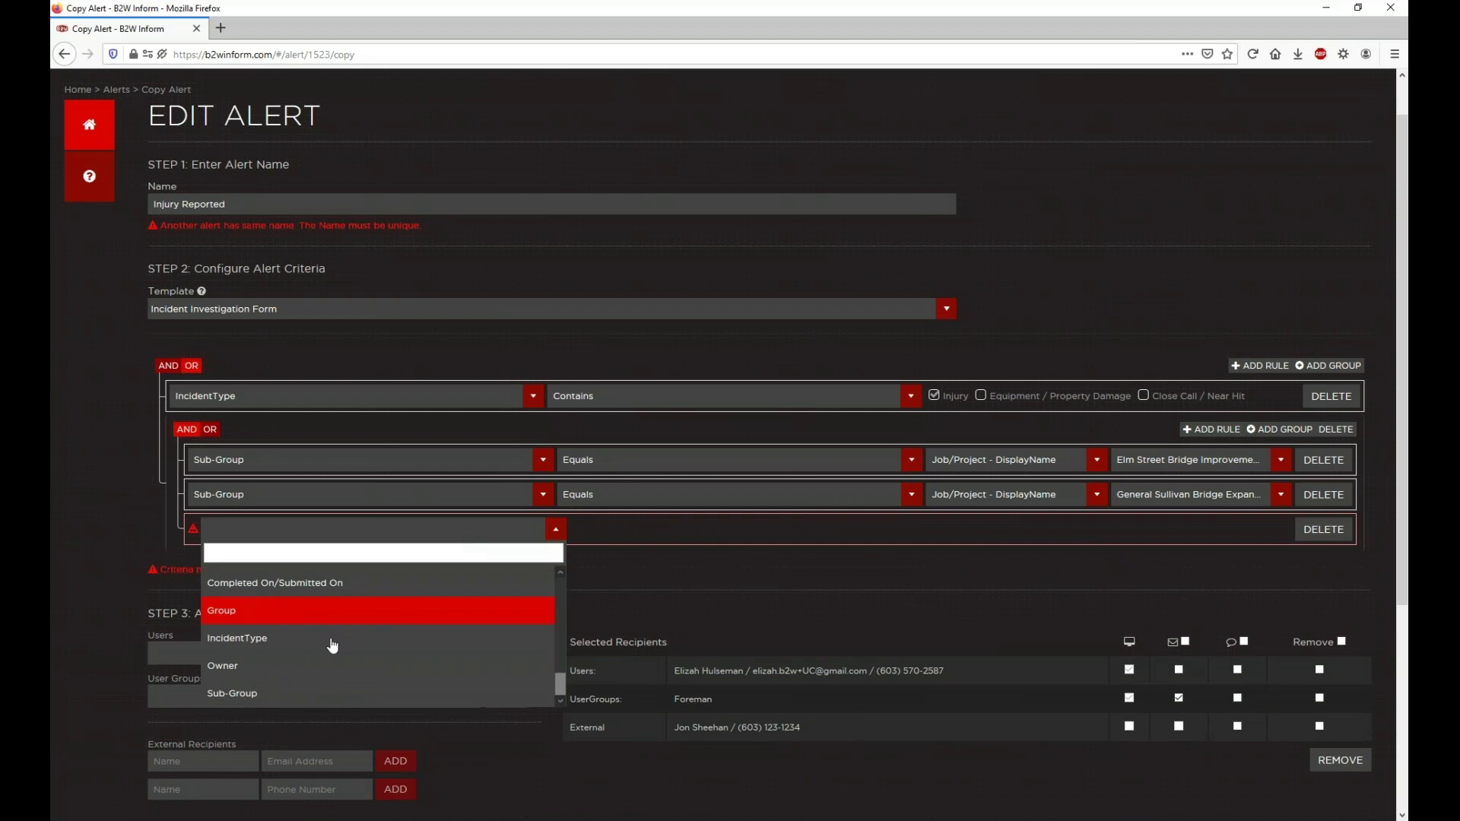
left_click(232, 693)
left_click(1011, 529)
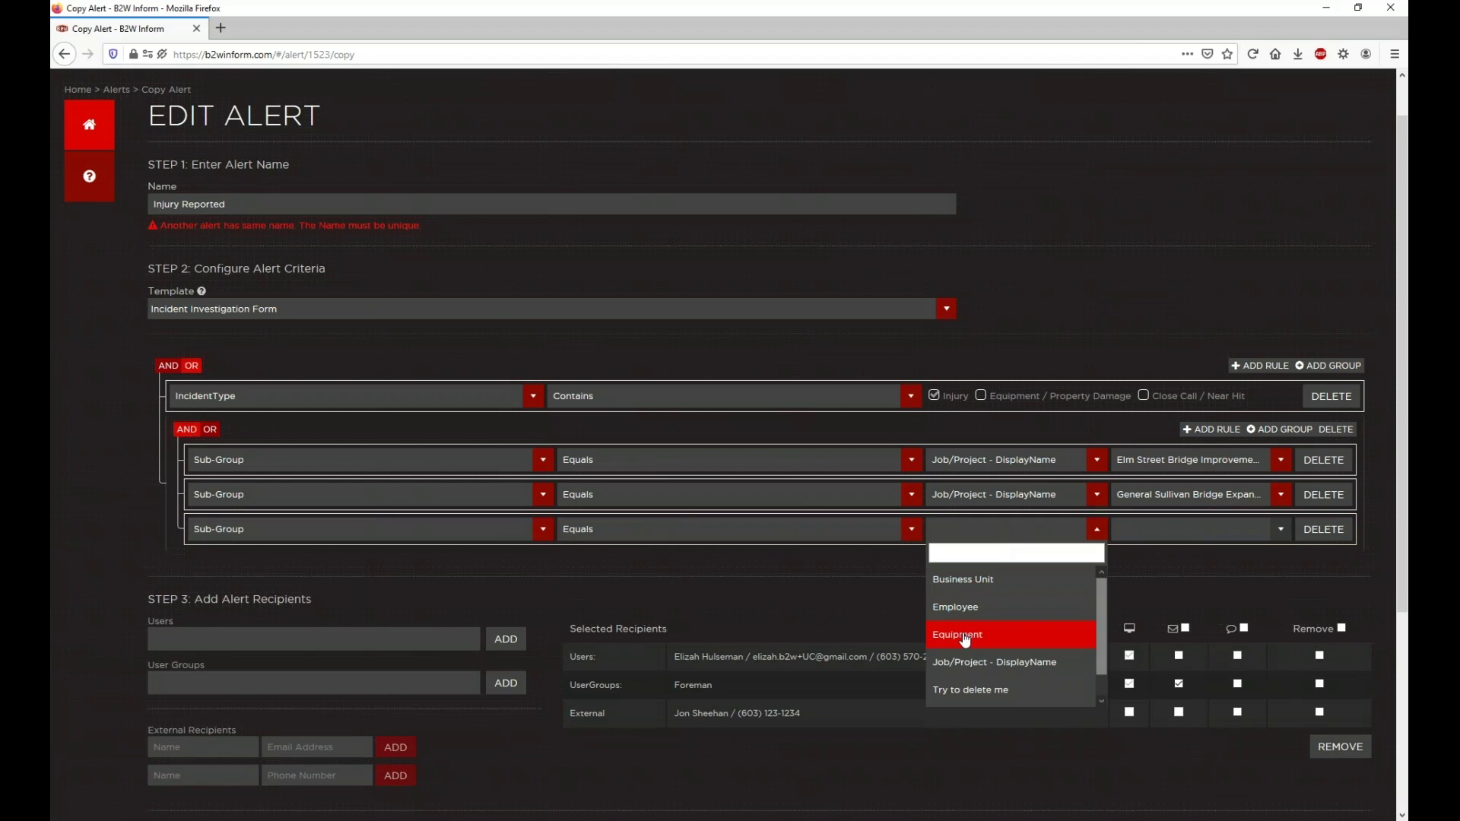
left_click(988, 662)
left_click(1141, 530)
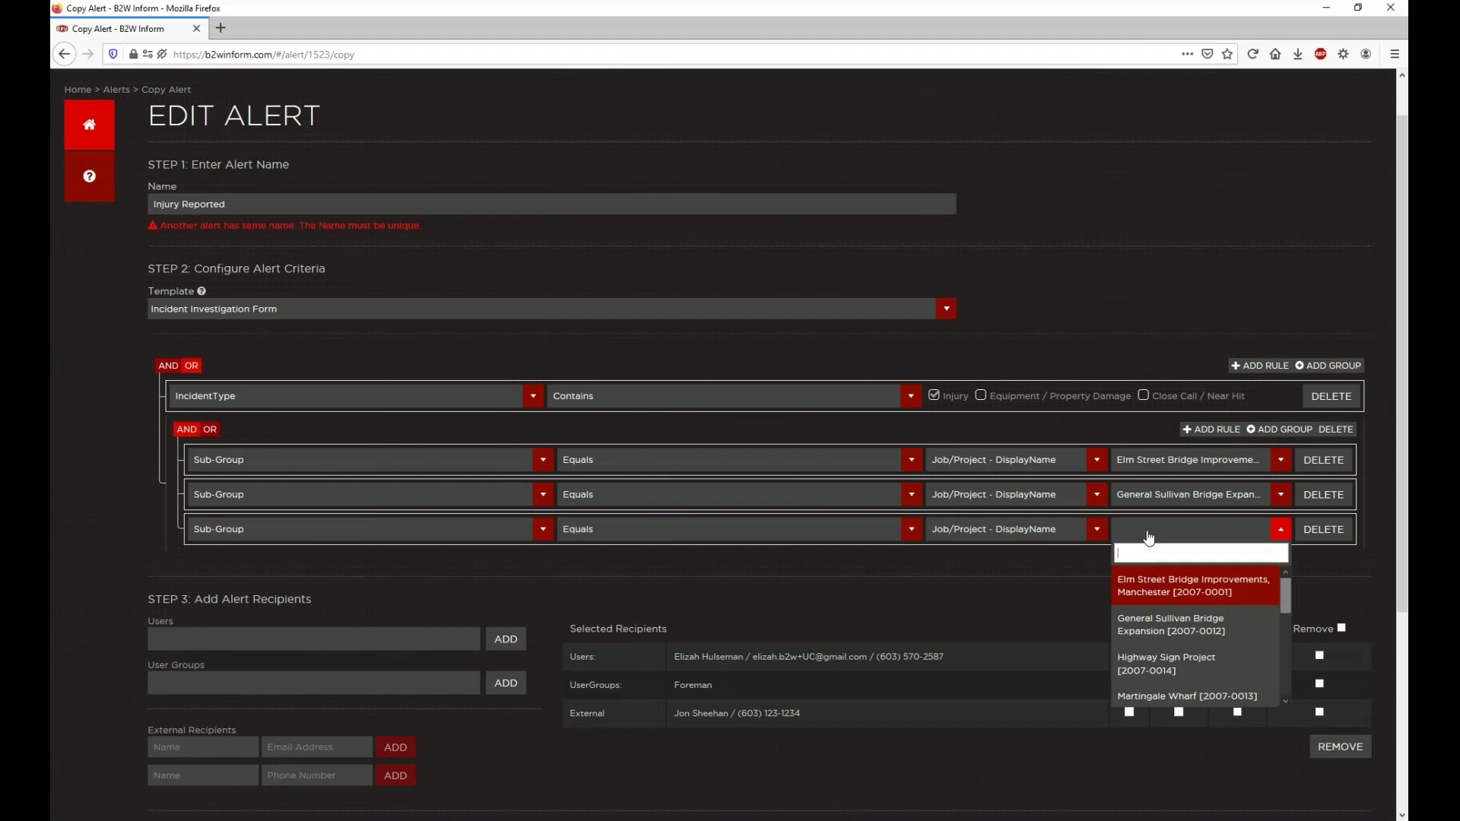
left_click(1172, 658)
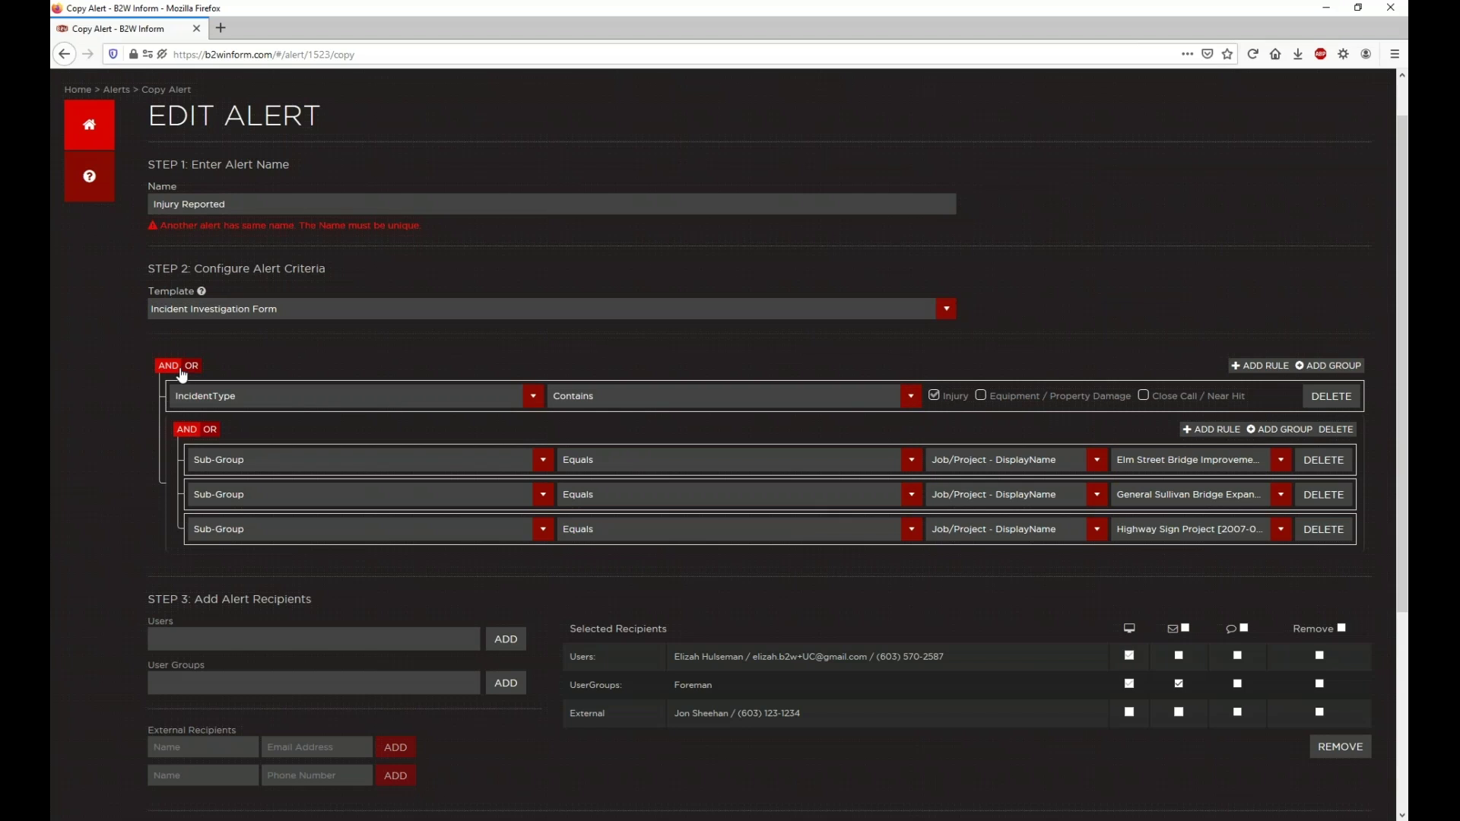
Step: Set the nested group's AND/OR toggle to OR and review the criteria
left_click(210, 430)
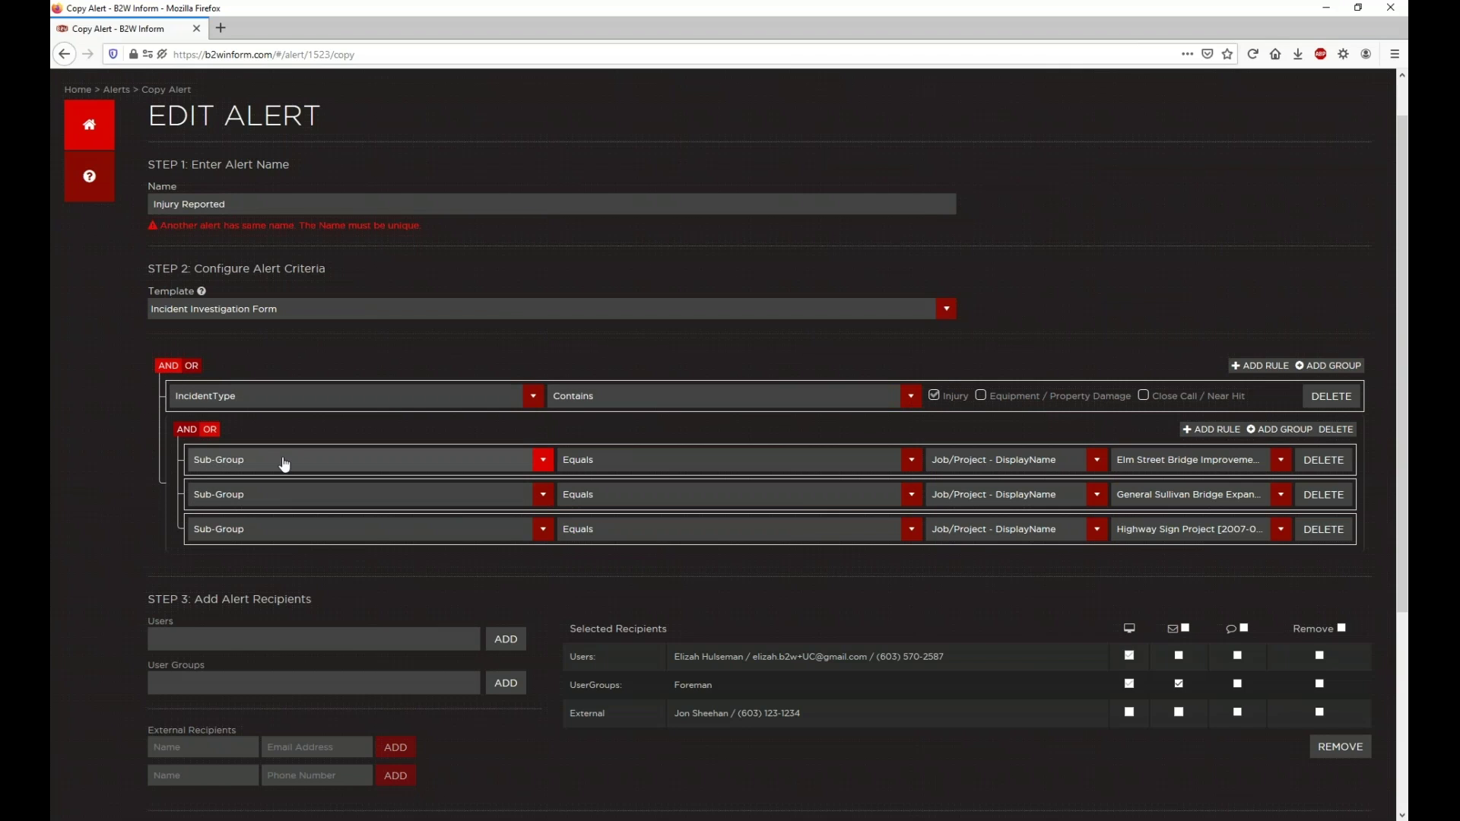
left_click(209, 430)
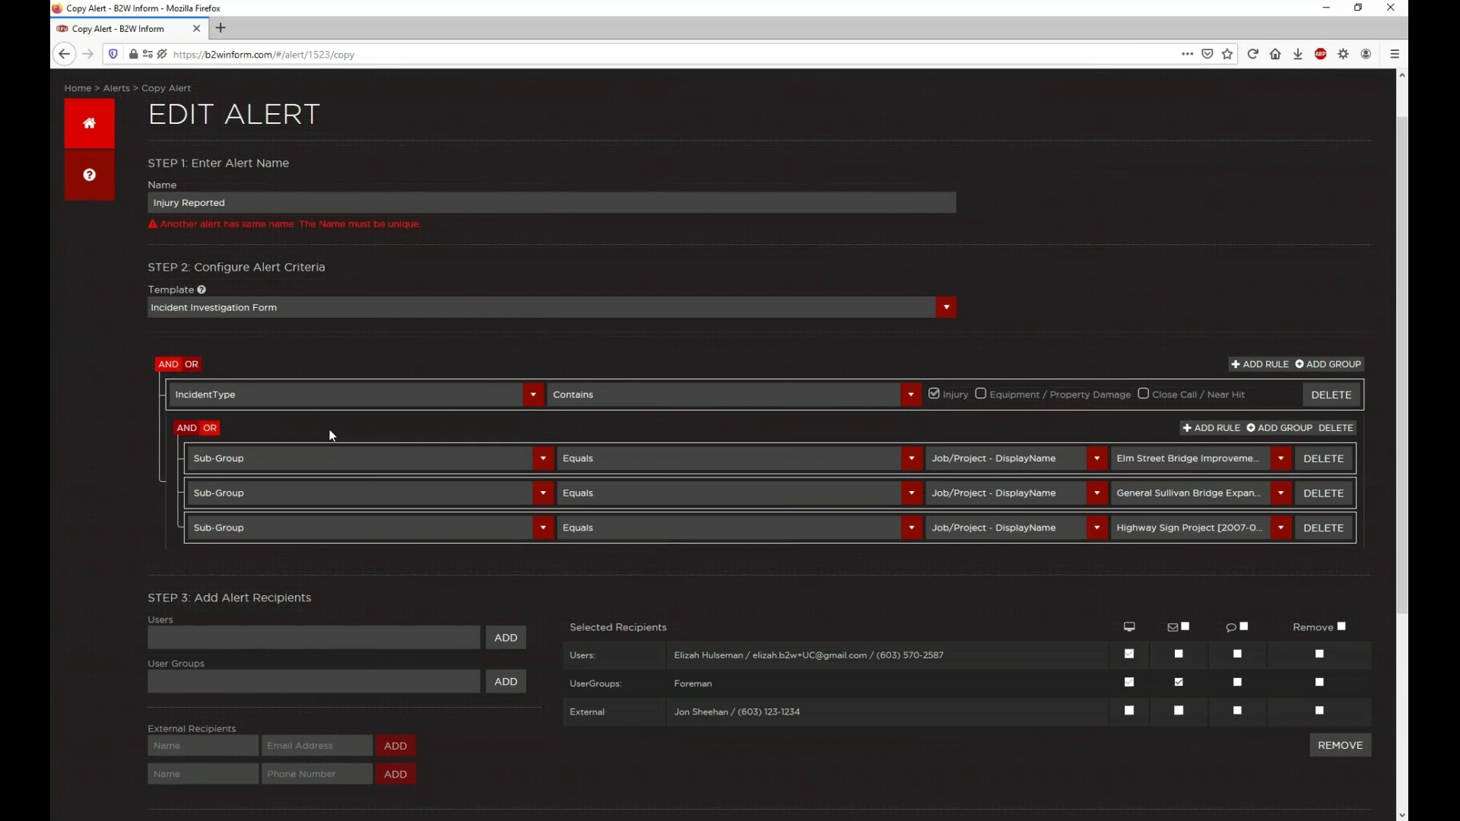
scroll(330, 451, "down", 3)
scroll(345, 404, "up", 1)
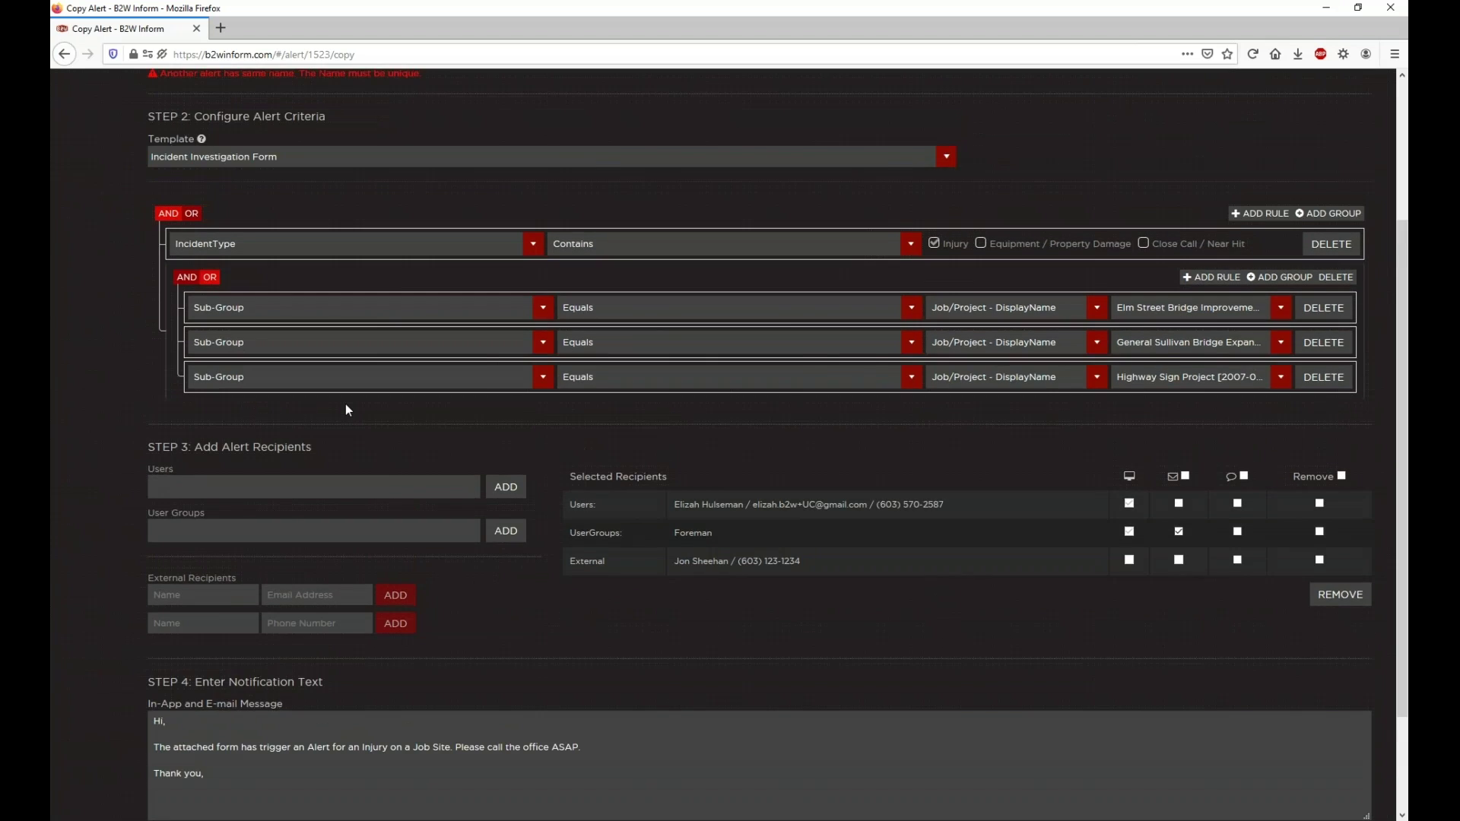
scroll(345, 404, "down", 2)
scroll(191, 250, "up", 4)
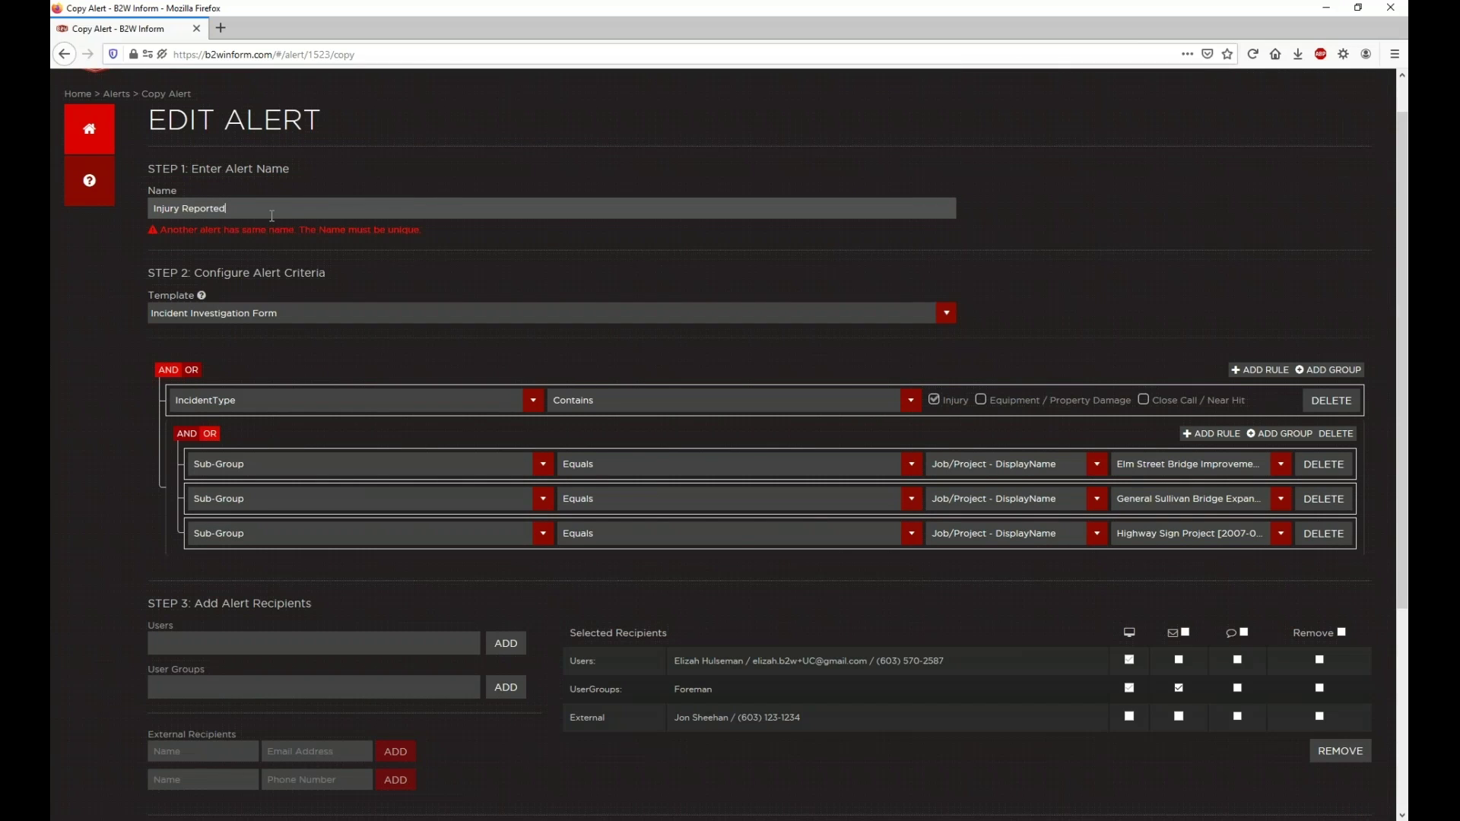
Step: Append ': At Elm, Brideg or Sign Project' to the alert name, removing stray characters
type(": ")
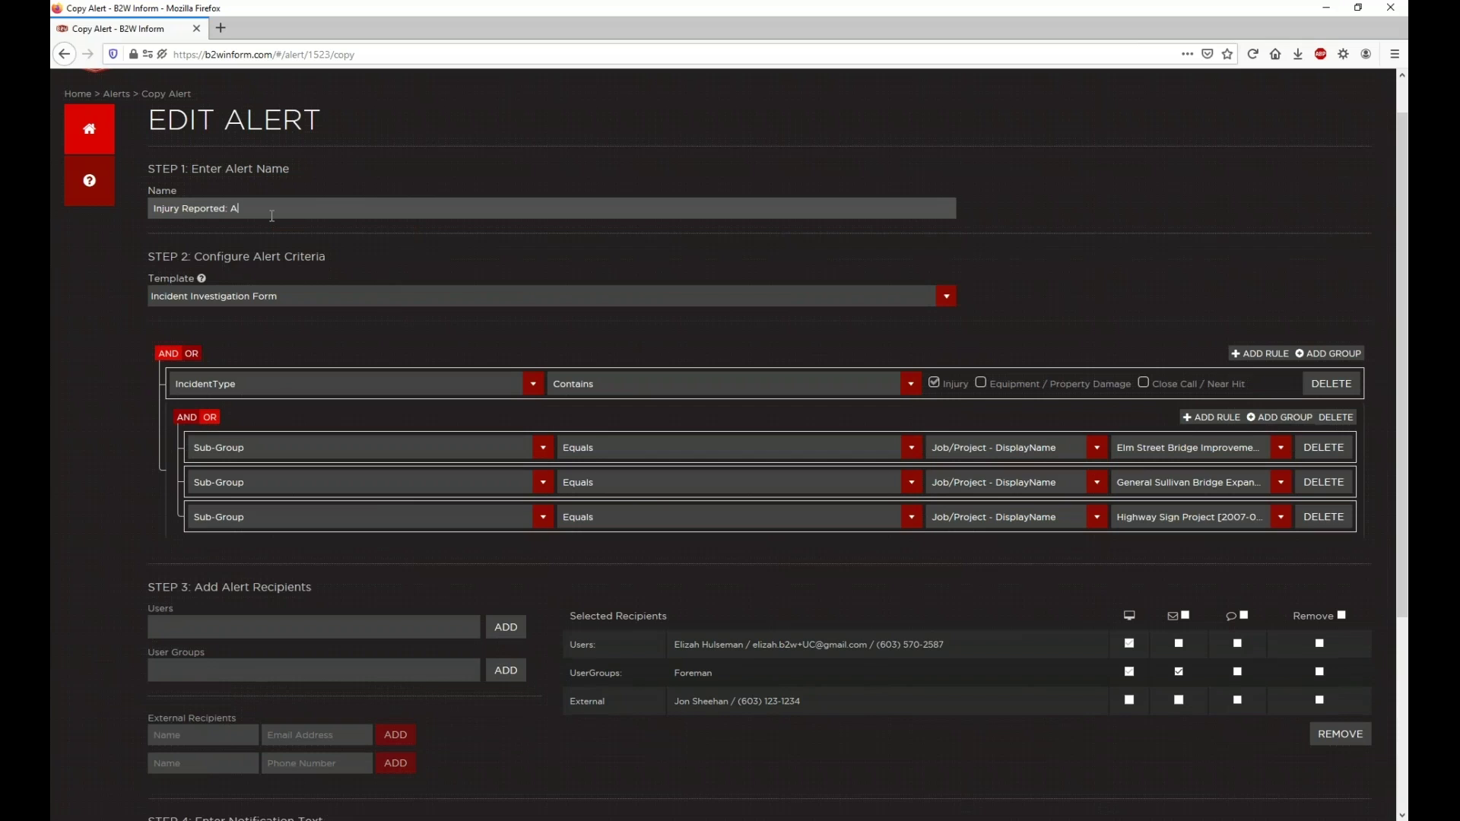
type("At Elm")
type(", Brideg")
type(" or H")
key("BackSpace")
type("Sign Project jjjjjjjjjjjjjjjjjjjjjjjjjjjj=============")
key("BackSpace")
key("BackSpace")
key("BackSpace")
key("BackSpace")
key("BackSpace")
key("BackSpace")
key("BackSpace")
key("BackSpace")
key("BackSpace")
key("BackSpace")
key("BackSpace")
key("BackSpace")
key("BackSpace")
key("BackSpace")
key("BackSpace")
key("BackSpace")
key("BackSpace")
key("BackSpace")
key("BackSpace")
key("BackSpace")
key("BackSpace")
key("BackSpace")
key("BackSpace")
key("BackSpace")
key("BackSpace")
key("BackSpace")
key("BackSpace")
key("BackSpace")
key("BackSpace")
key("BackSpace")
key("BackSpace")
key("BackSpace")
key("BackSpace")
scroll(1340, 364, "down", 4)
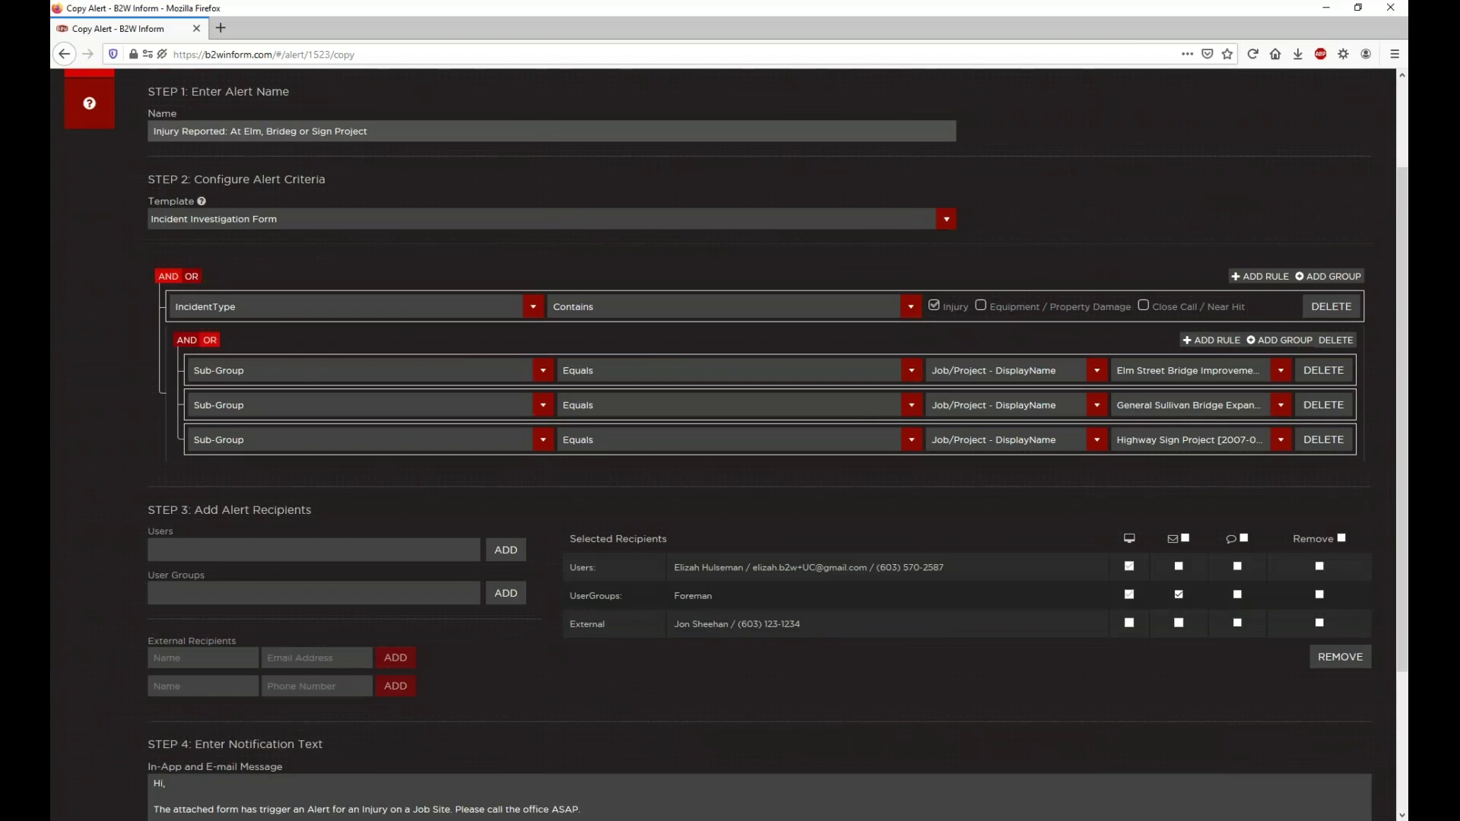
Step: Remove the Foreman group and external contact recipients, keeping only the user
left_click(1326, 401)
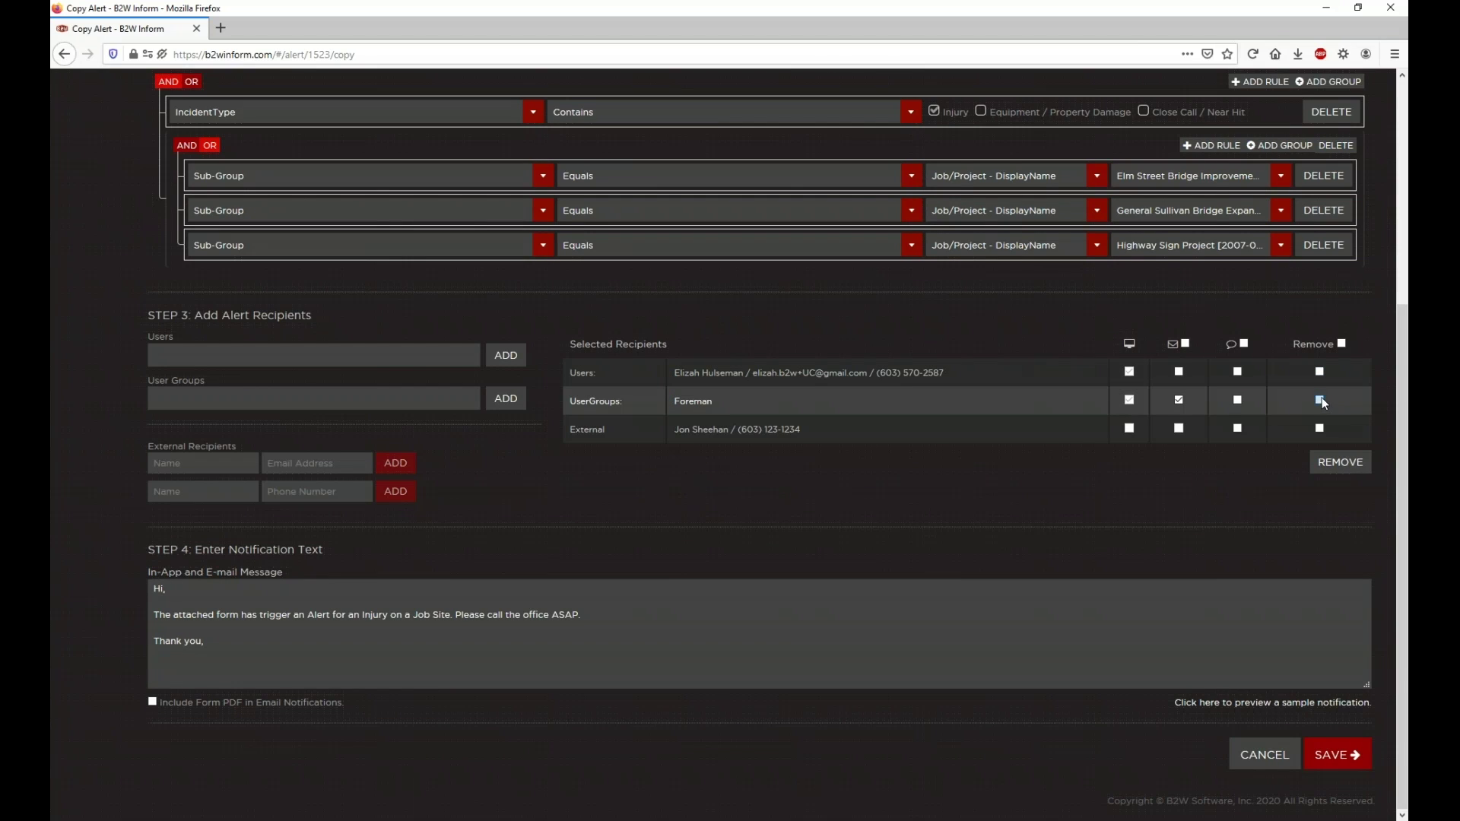
left_click(1320, 428)
left_click(1339, 462)
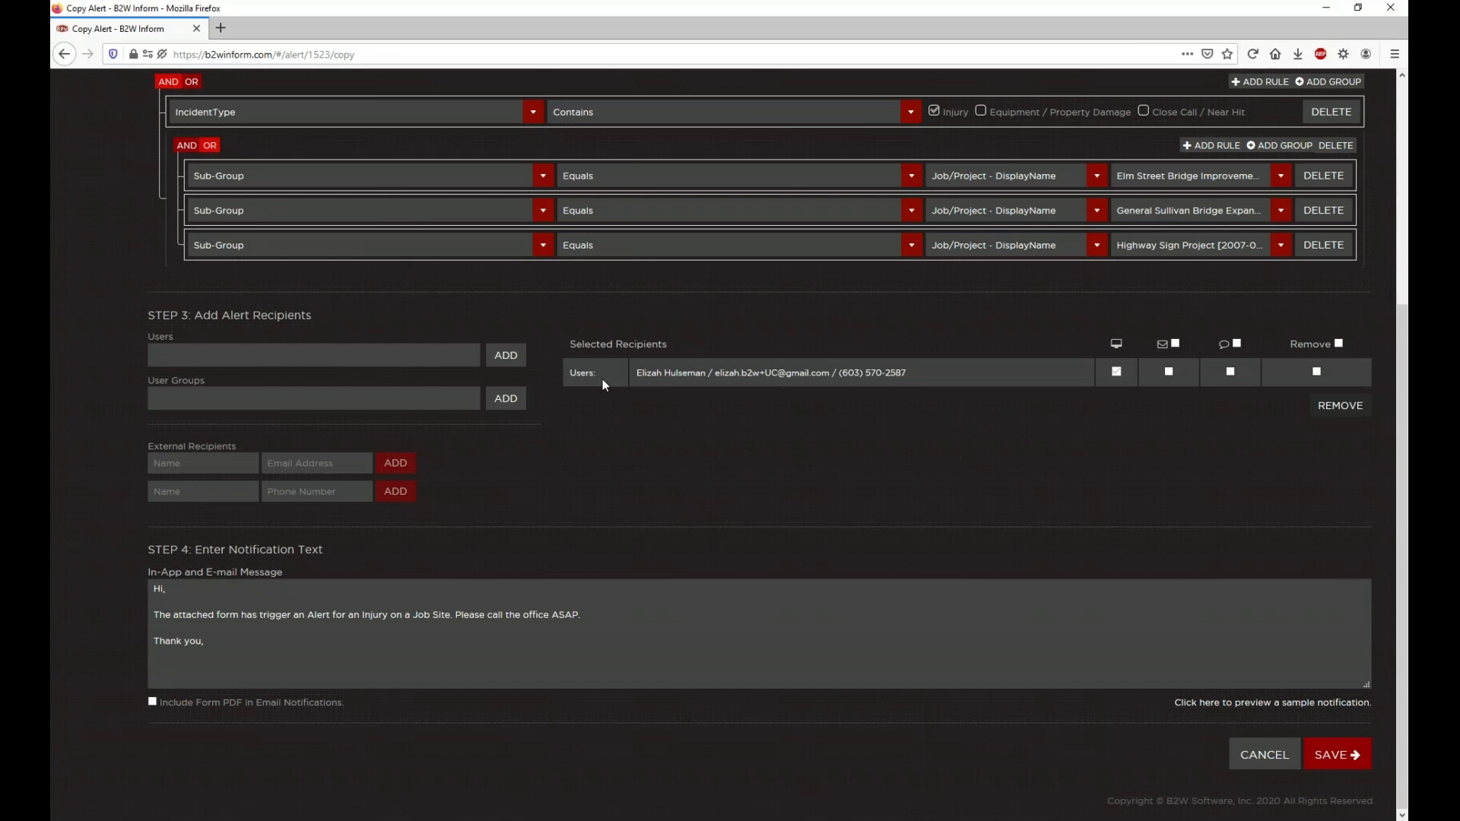
scroll(647, 372, "up", 1)
scroll(770, 392, "up", 2)
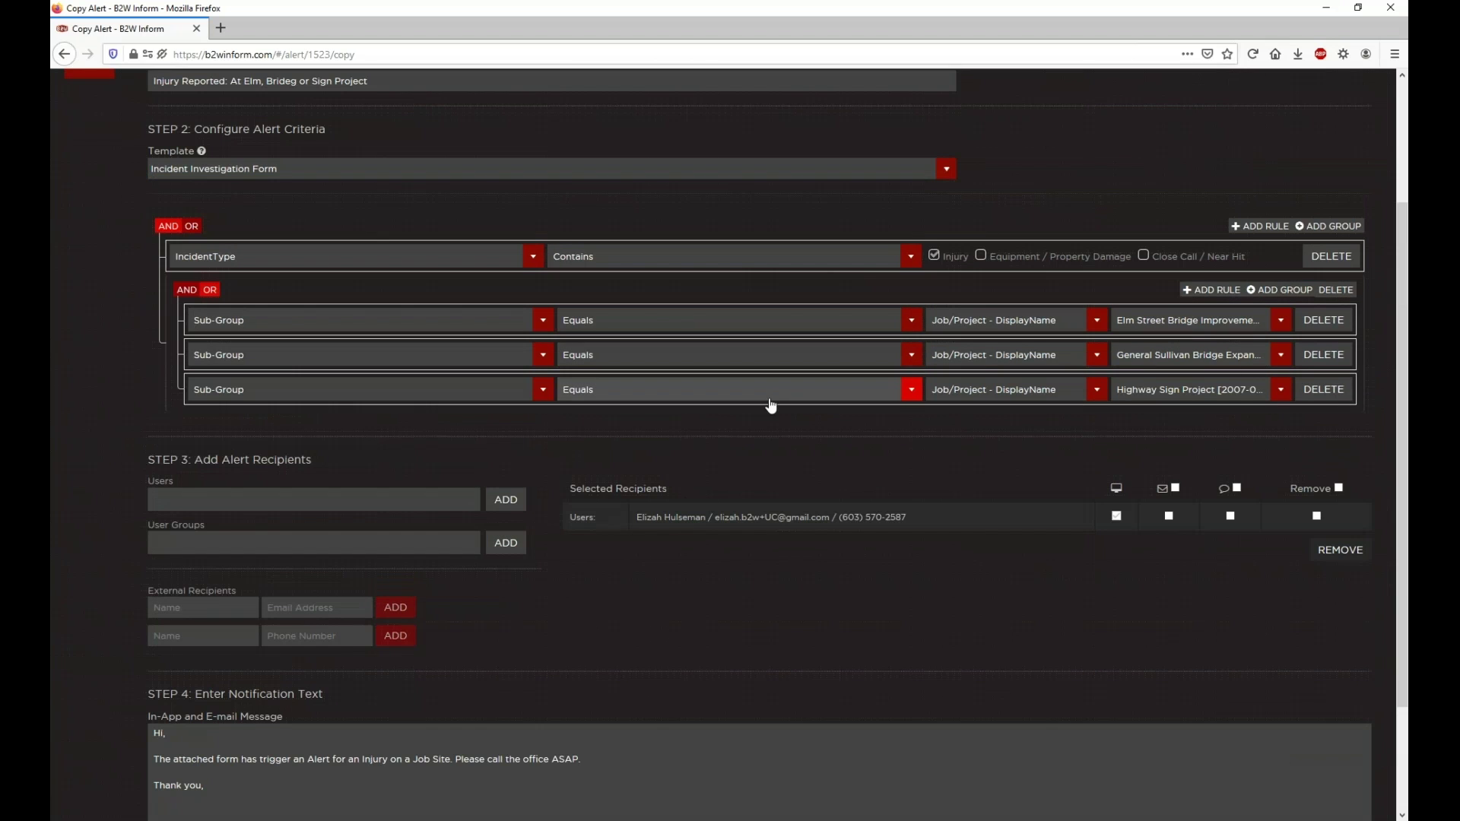
scroll(703, 472, "down", 2)
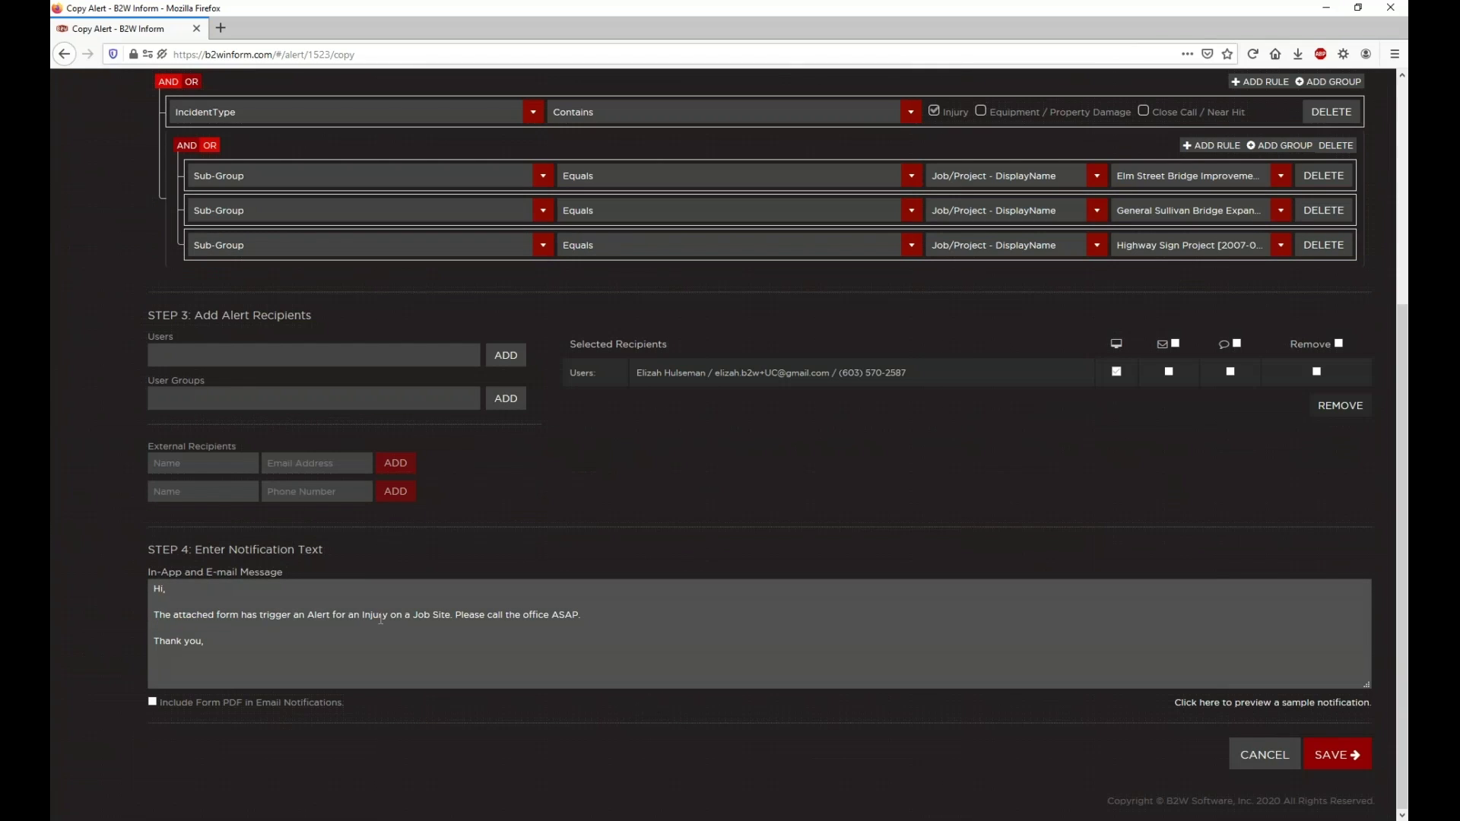
left_click_drag(416, 613, 600, 620)
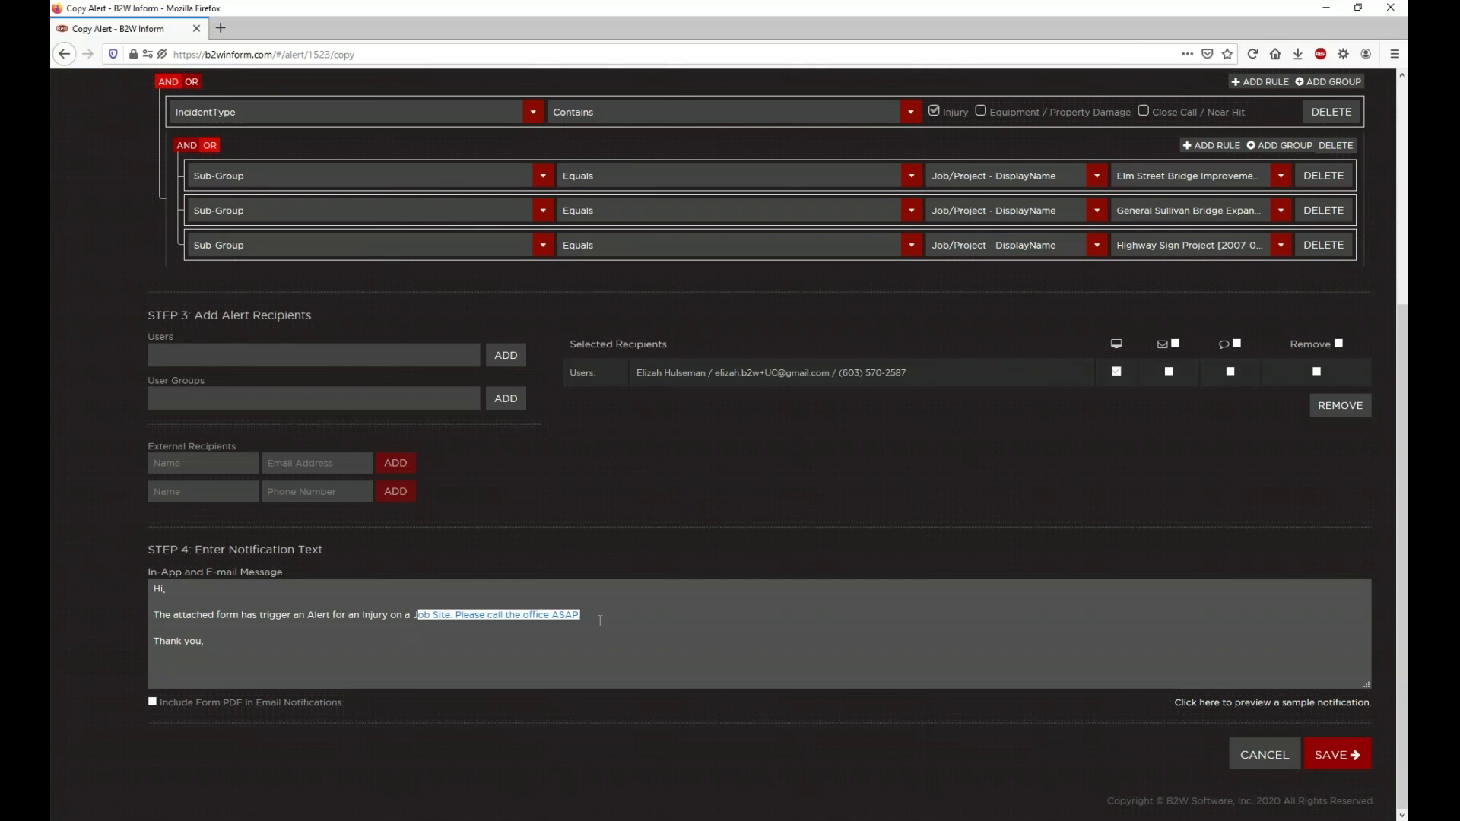
key("BackSpace")
key("BackSpace")
type("on of your active Jobs")
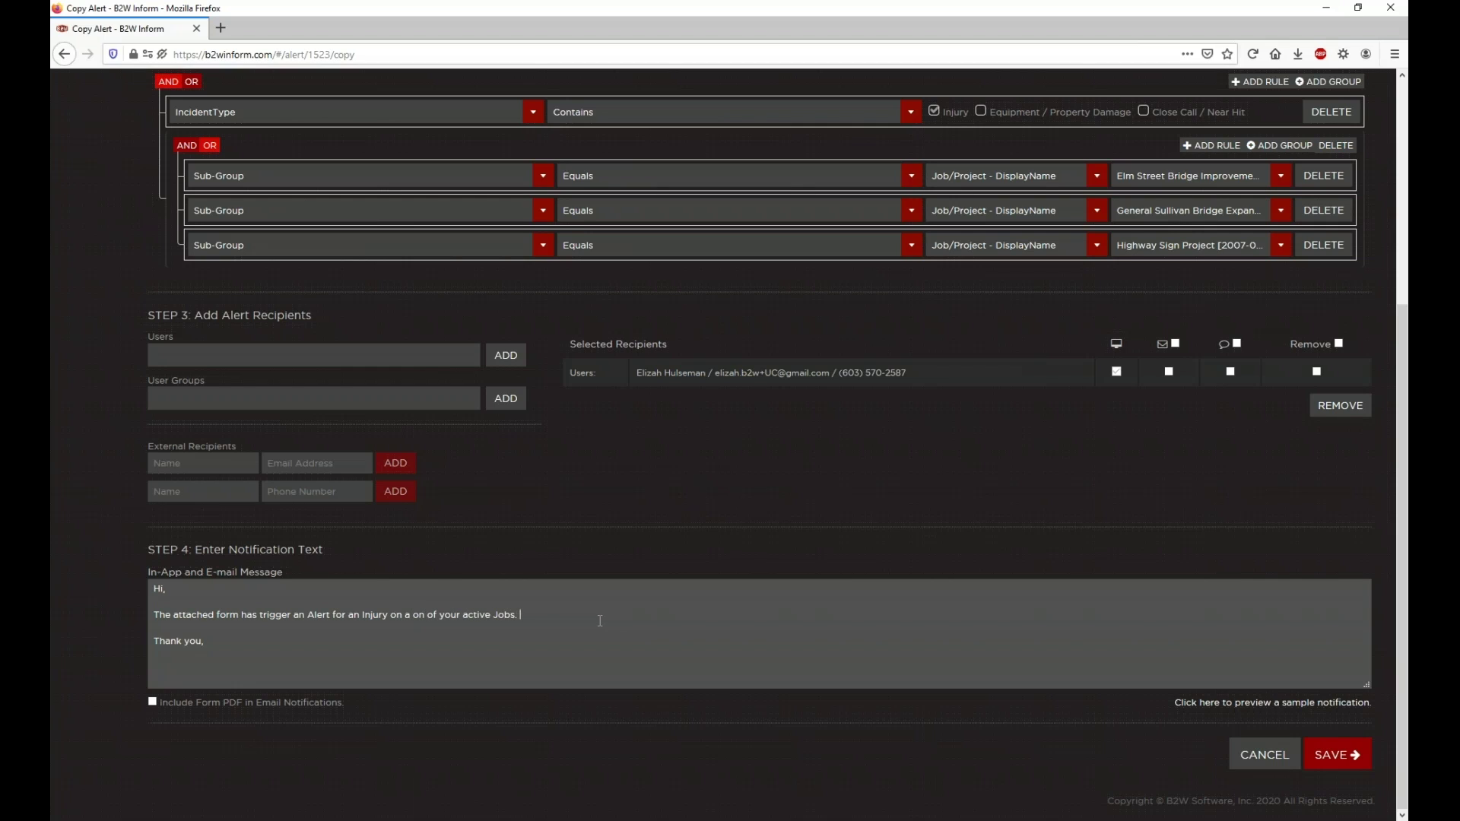
type(". See attached and call seafty Dept 555-5555")
right_click(632, 612)
left_click(655, 622)
Step: Save the copied alert, reopen it for editing, and open the Creating New Alerts help
left_click(1338, 755)
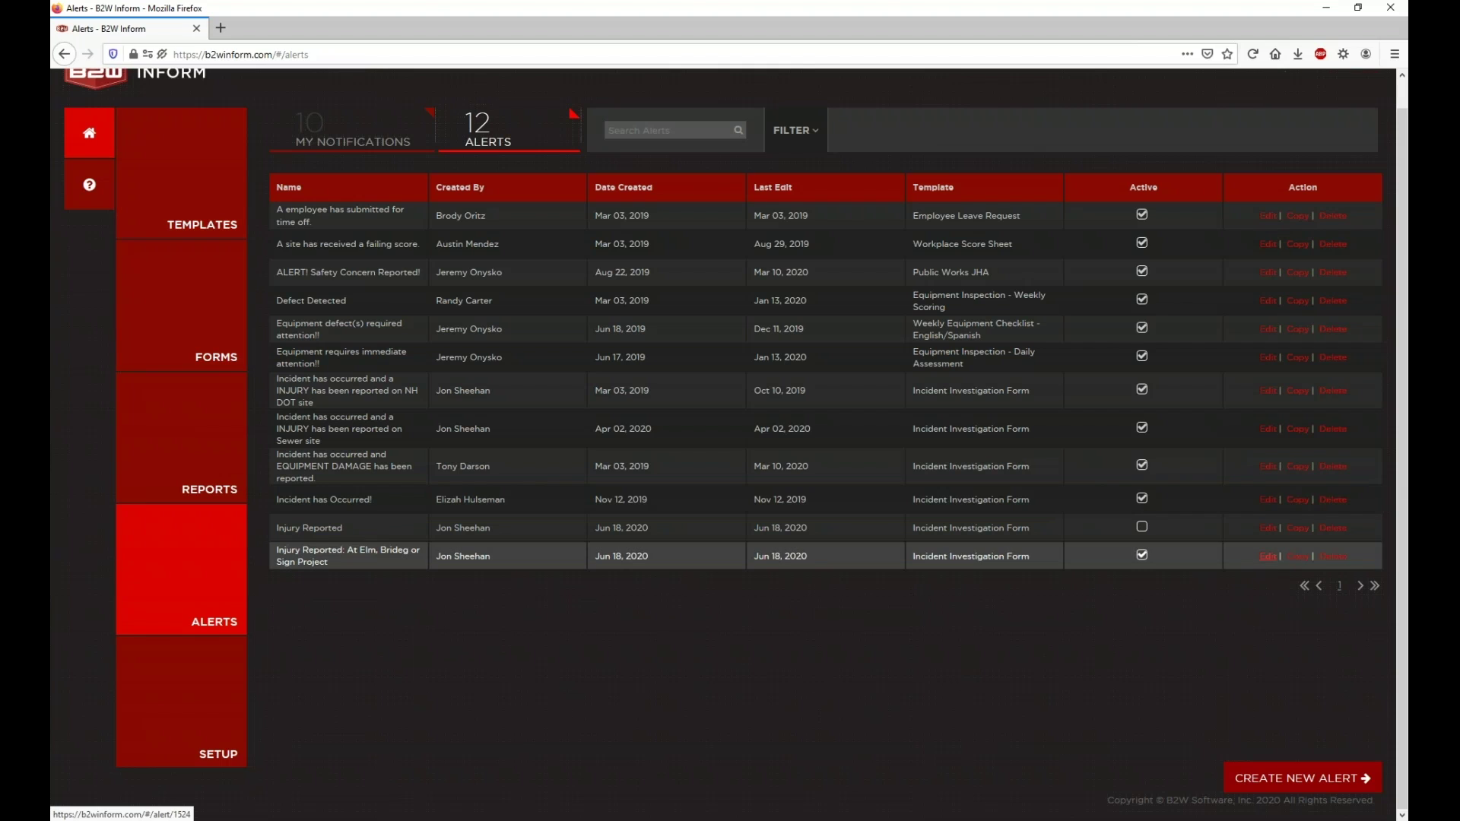
left_click(1267, 556)
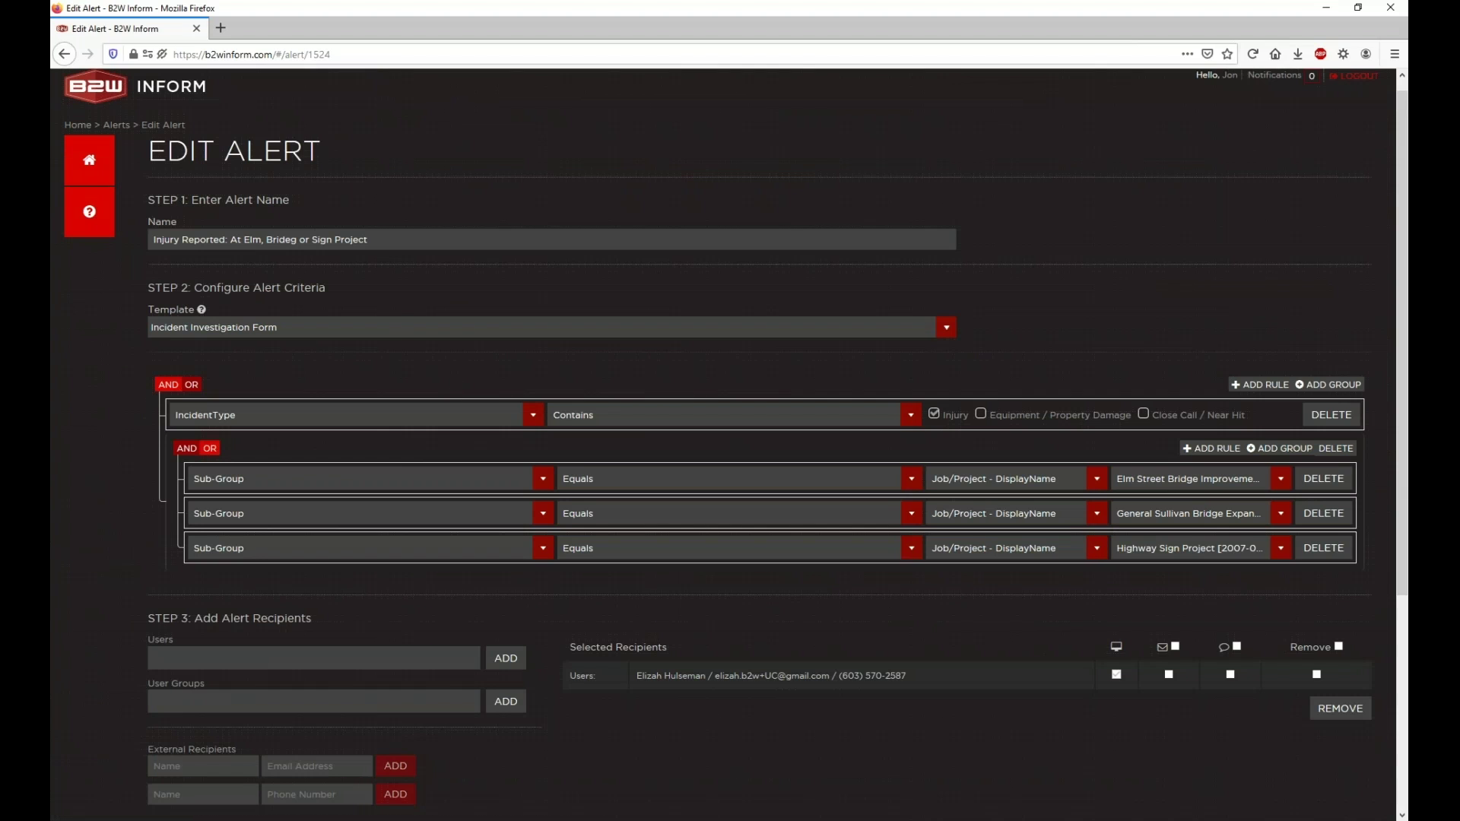
left_click(89, 211)
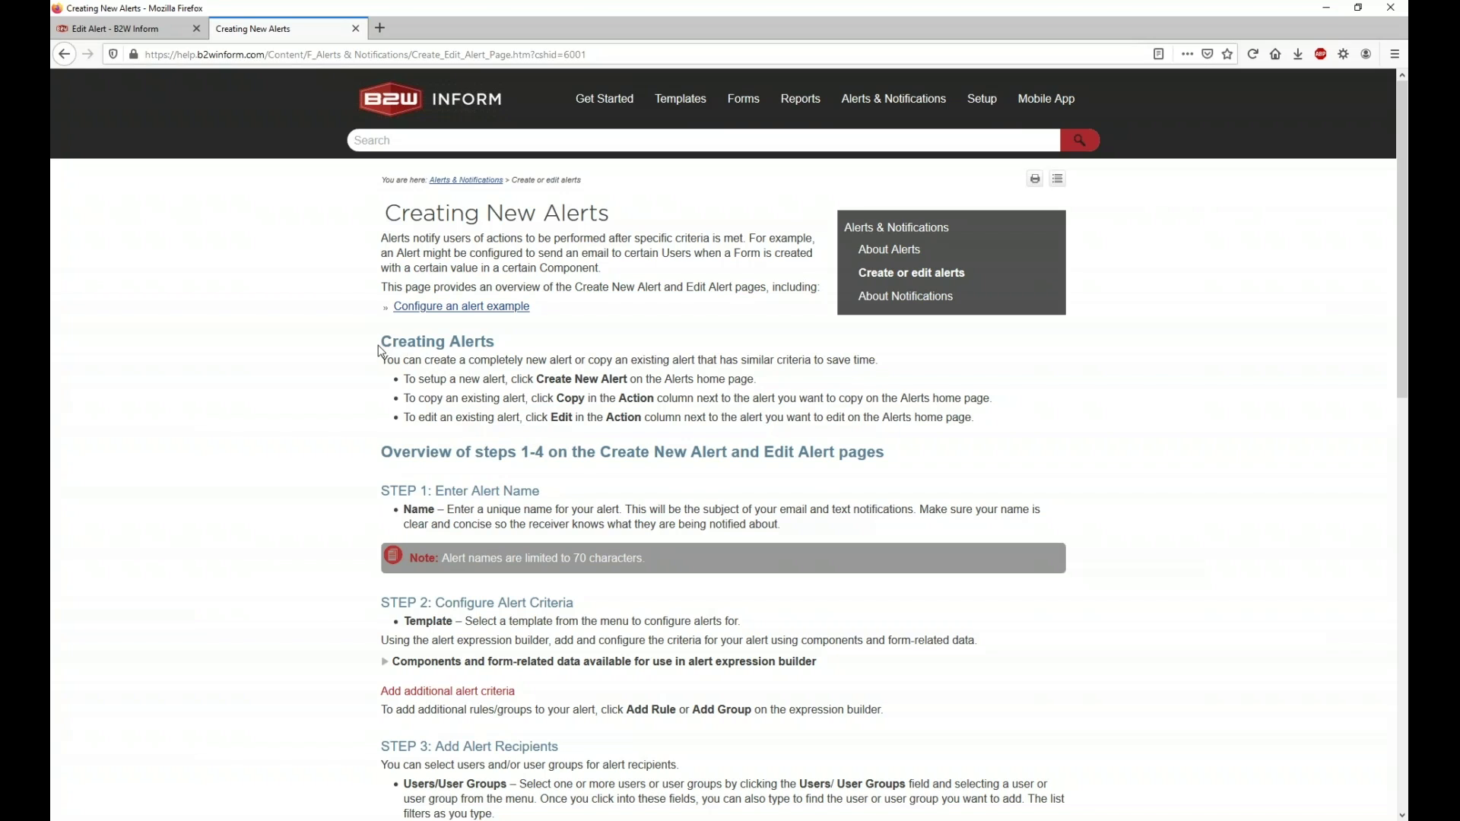
Step: Scroll down the Creating New Alerts article to its alert-criteria examples
left_click_drag(384, 215, 616, 229)
left_click(616, 230)
scroll(559, 336, "down", 2)
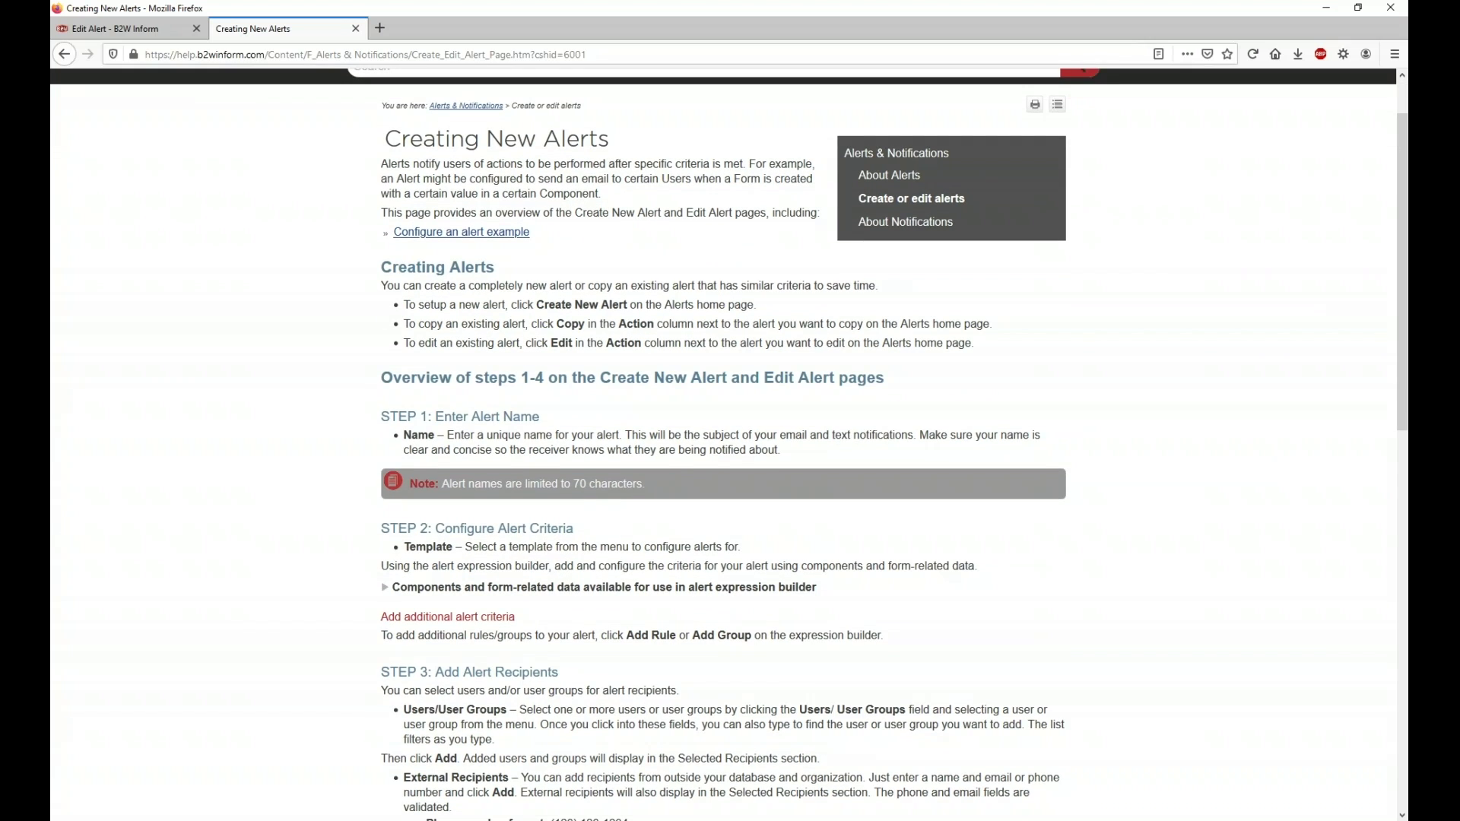
scroll(710, 350, "down", 7)
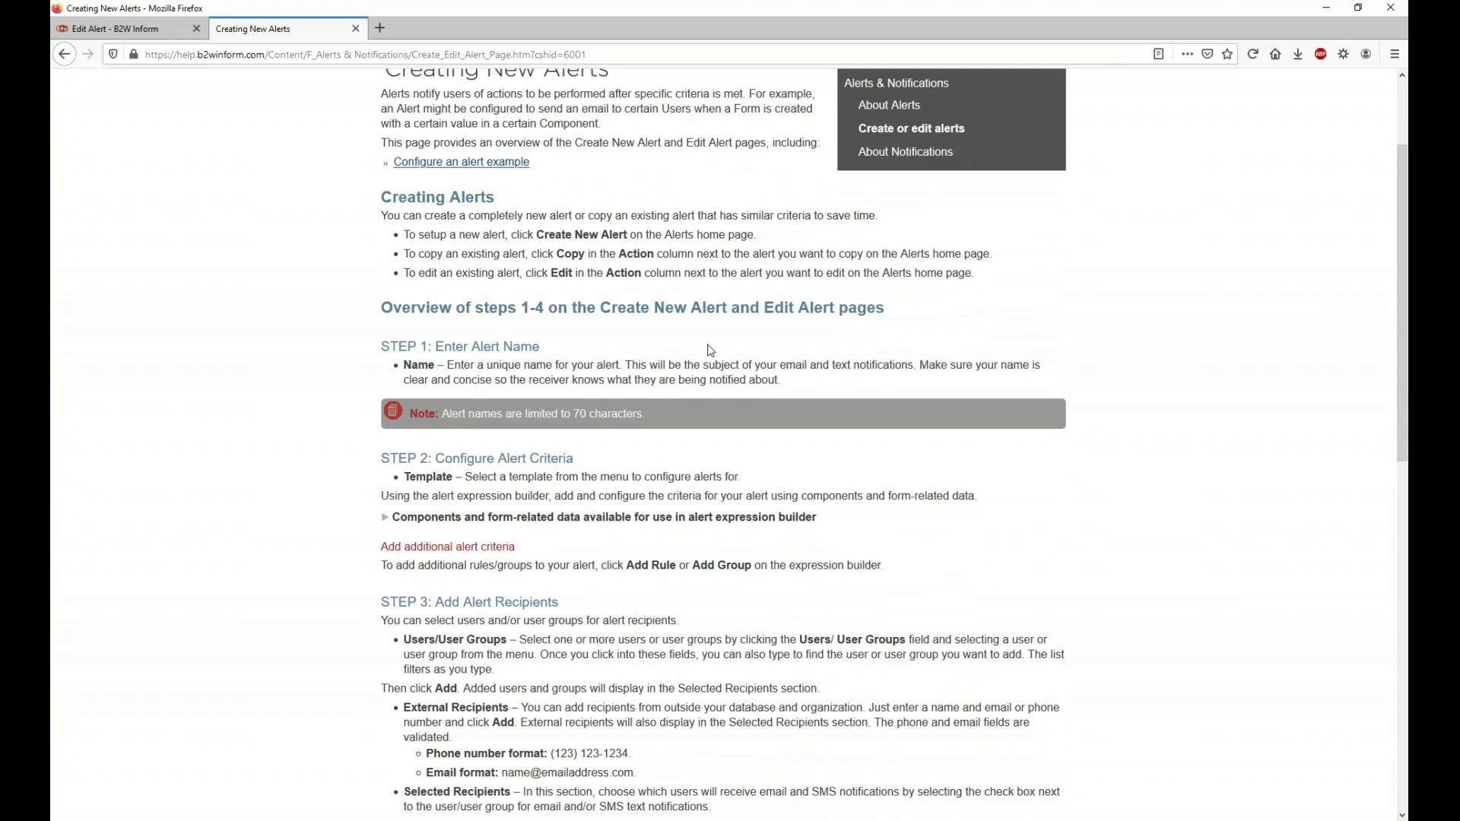
scroll(710, 350, "down", 5)
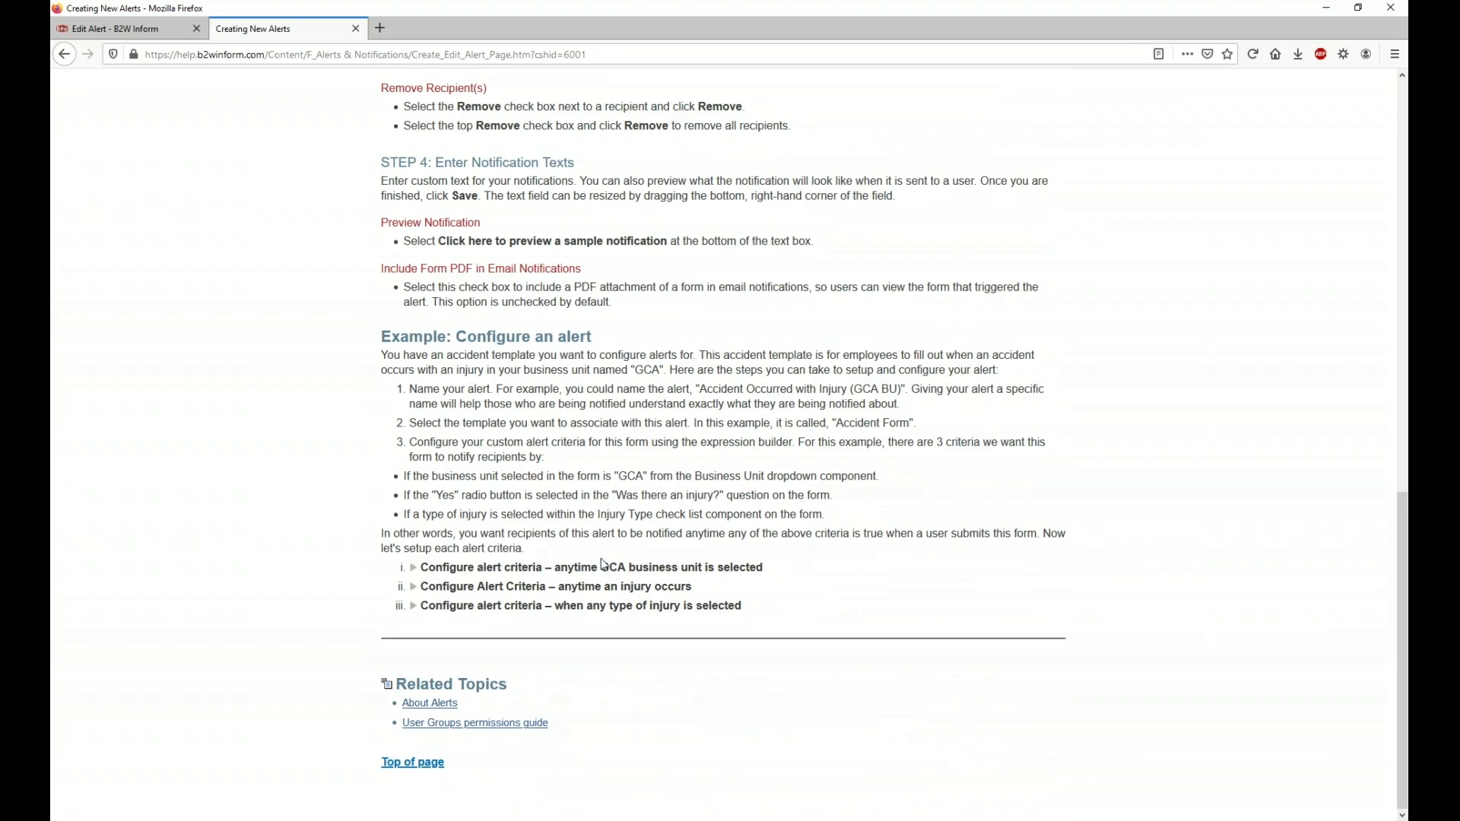
Step: Expand the GCA business unit, injury-occurs and any-type-of-injury criteria examples, then return to top
left_click(425, 570)
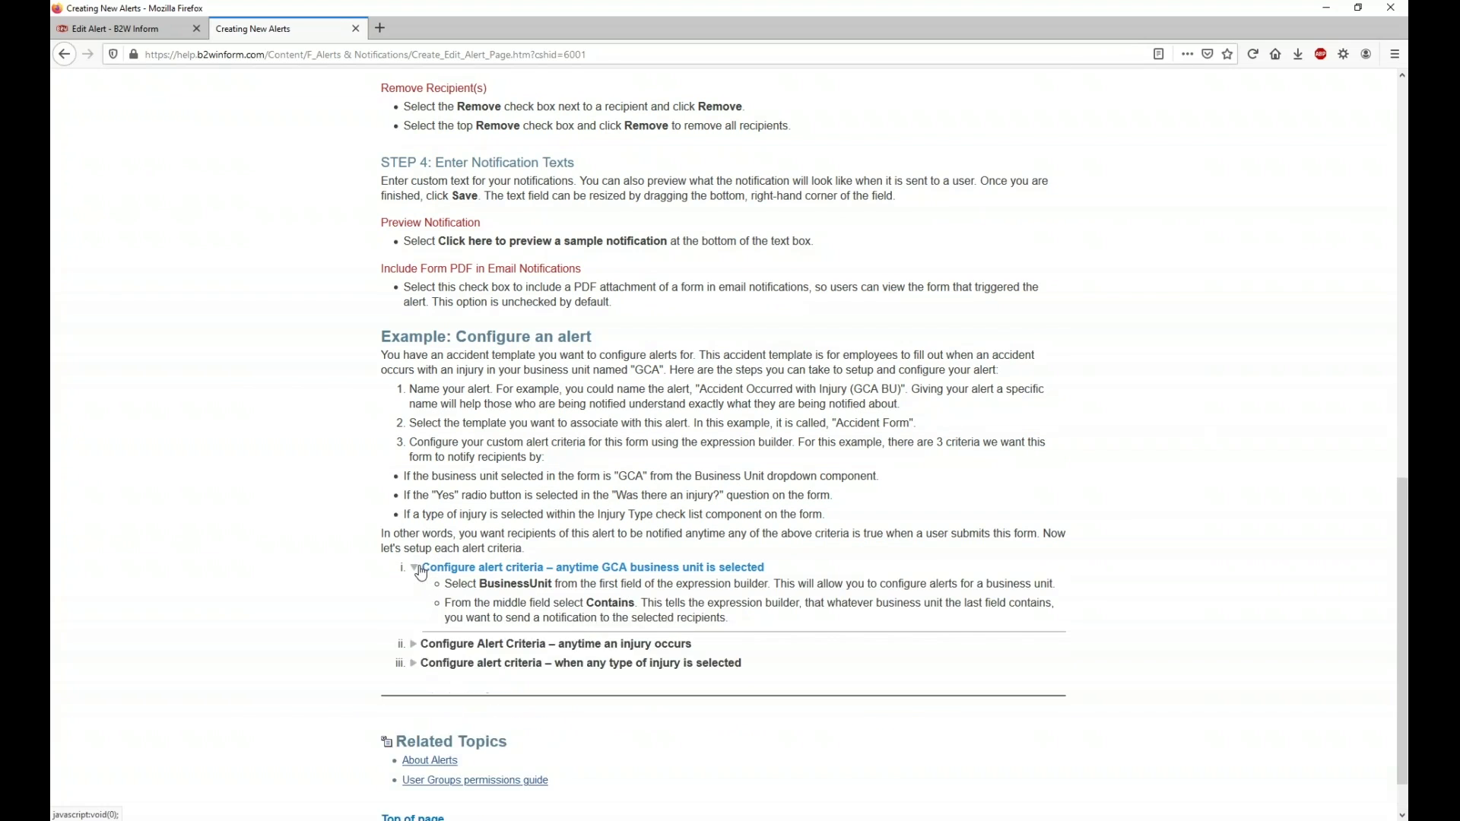
scroll(420, 572, "down", 2)
left_click(423, 634)
scroll(423, 606, "down", 3)
left_click(532, 605)
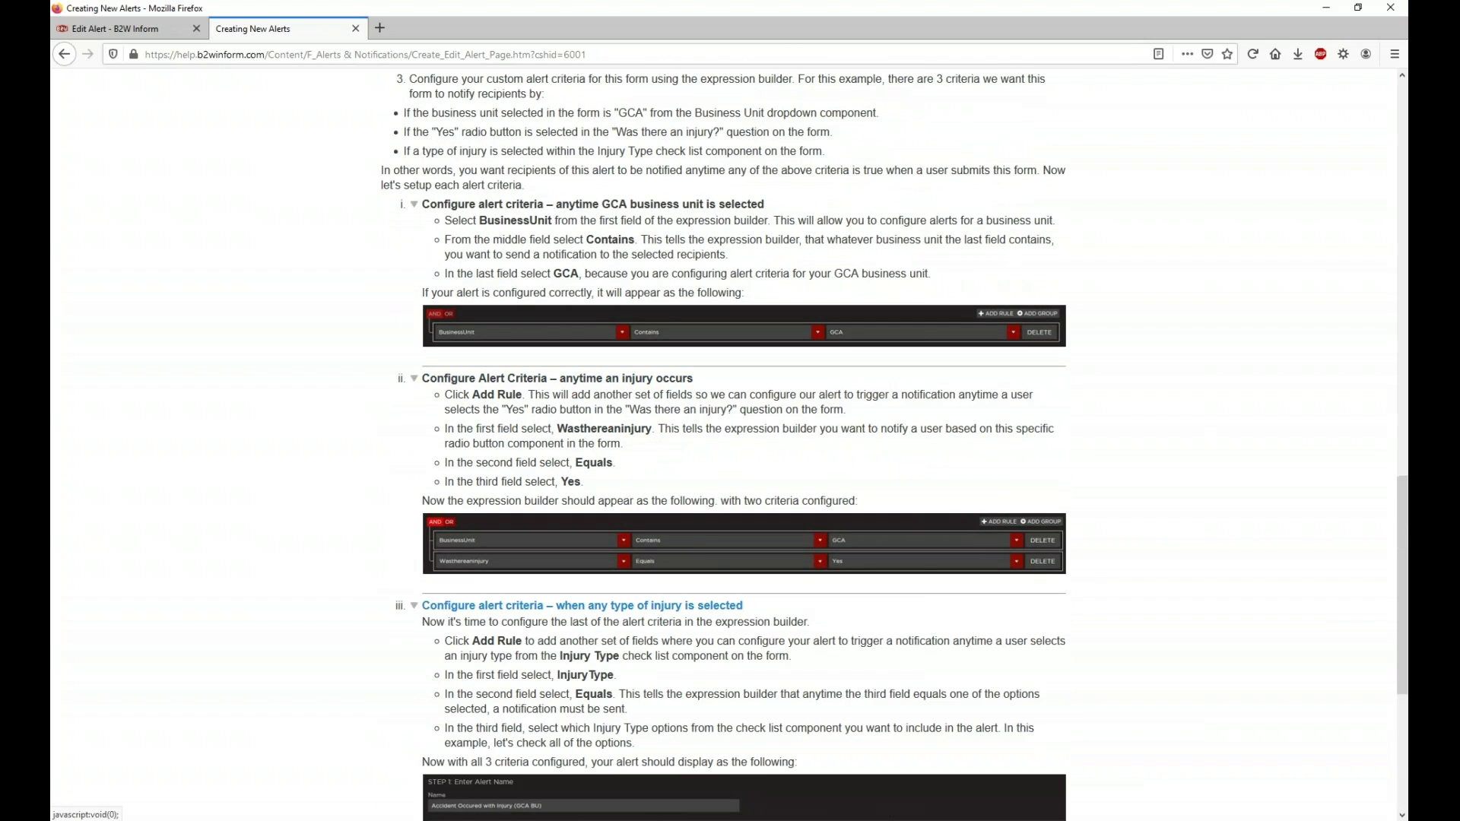
scroll(533, 605, "down", 5)
scroll(563, 262, "up", 9)
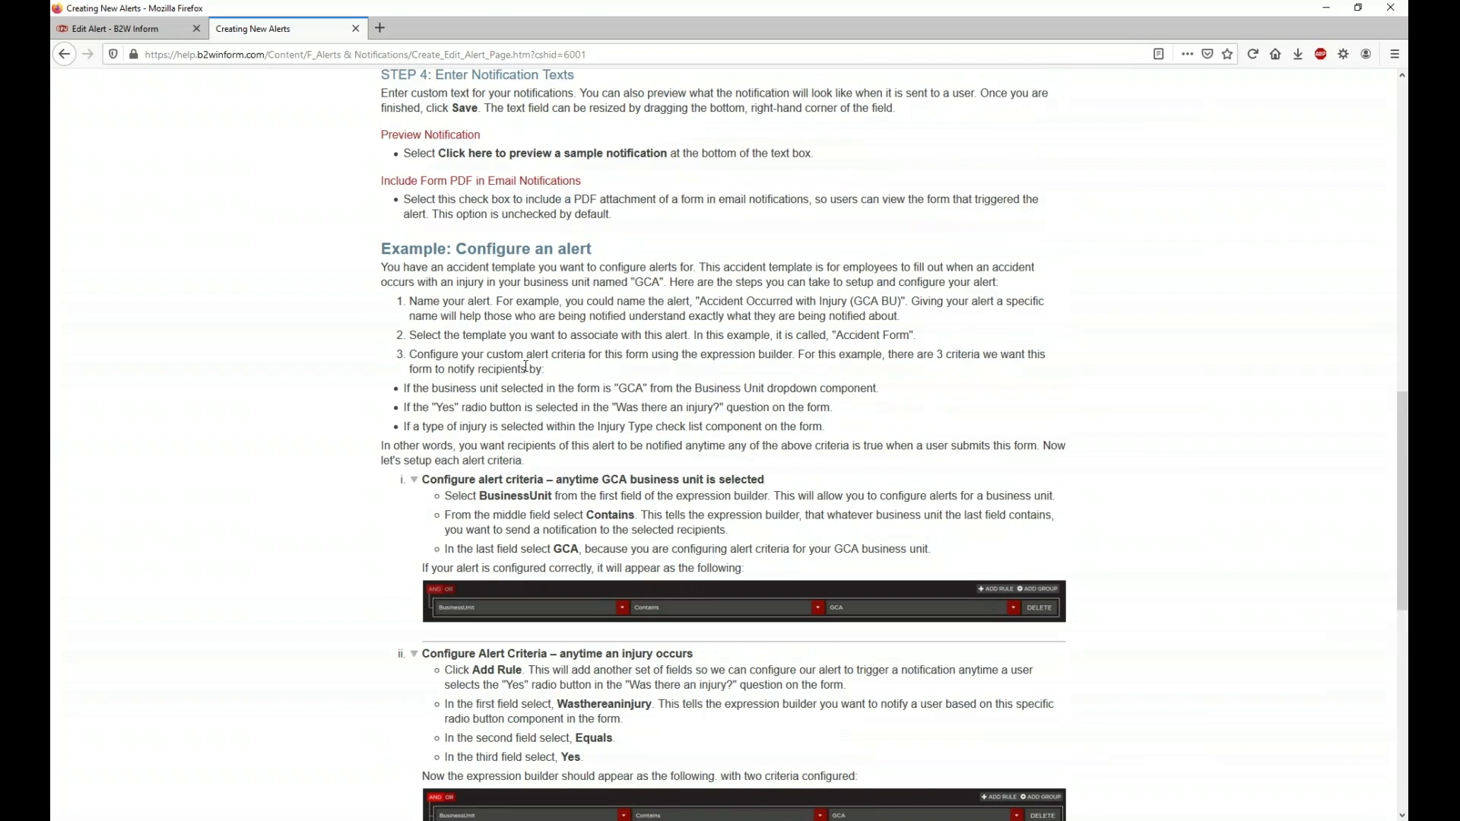
scroll(525, 367, "up", 15)
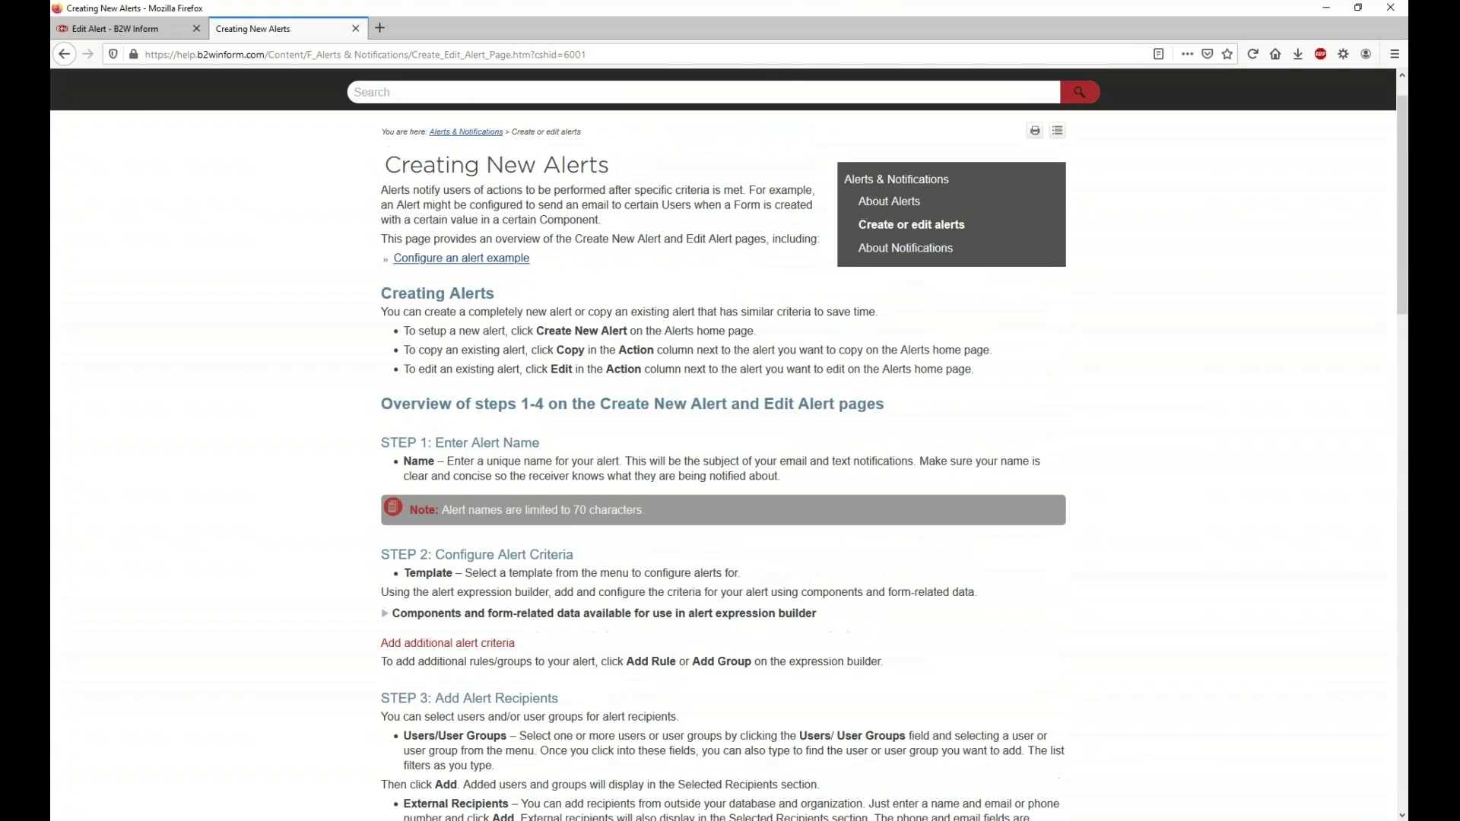
scroll(533, 381, "up", 1)
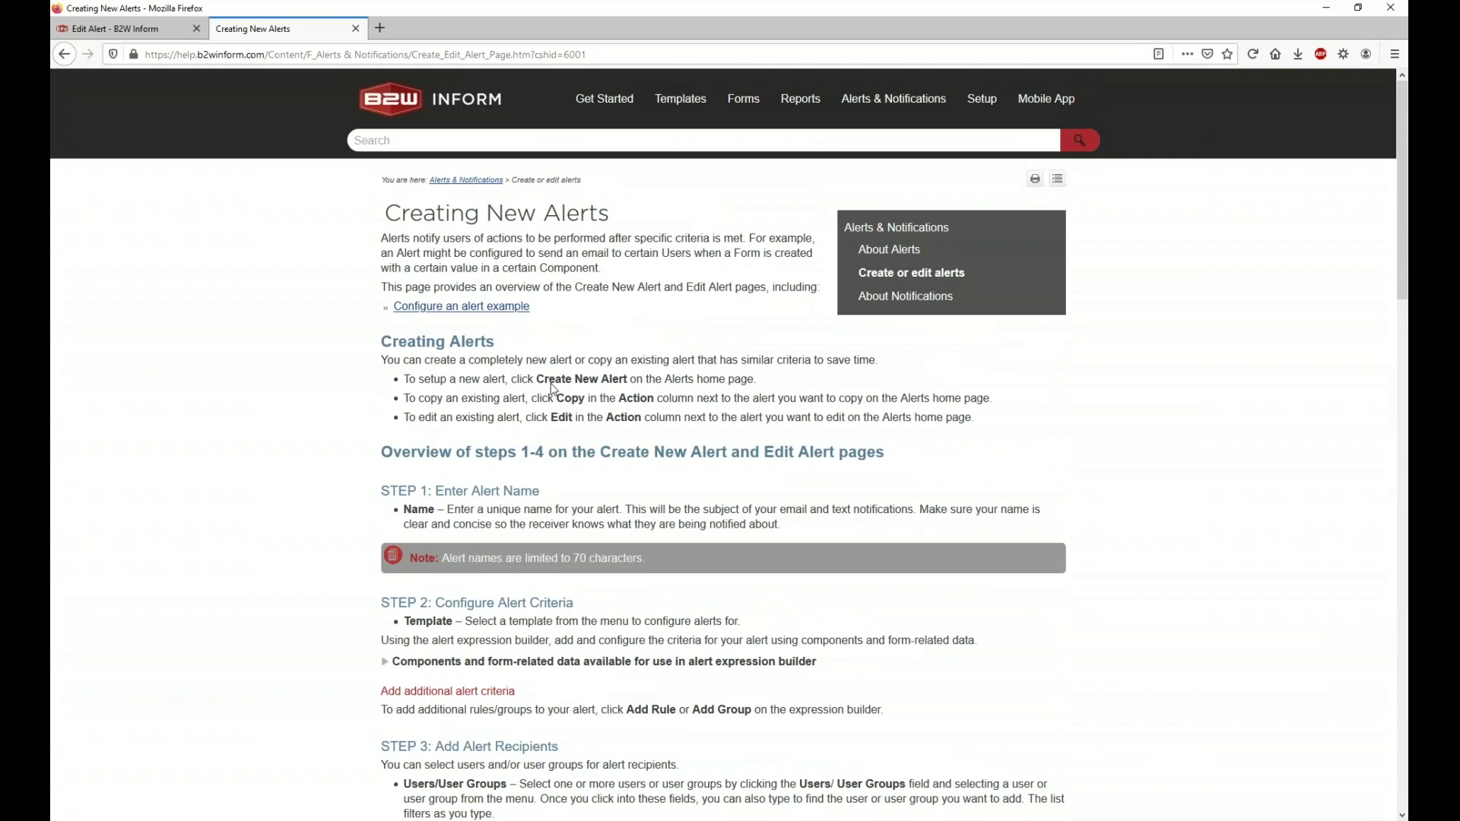
Step: Close the help, leave the copied alert unchanged, and start a brand-new alert
left_click(355, 29)
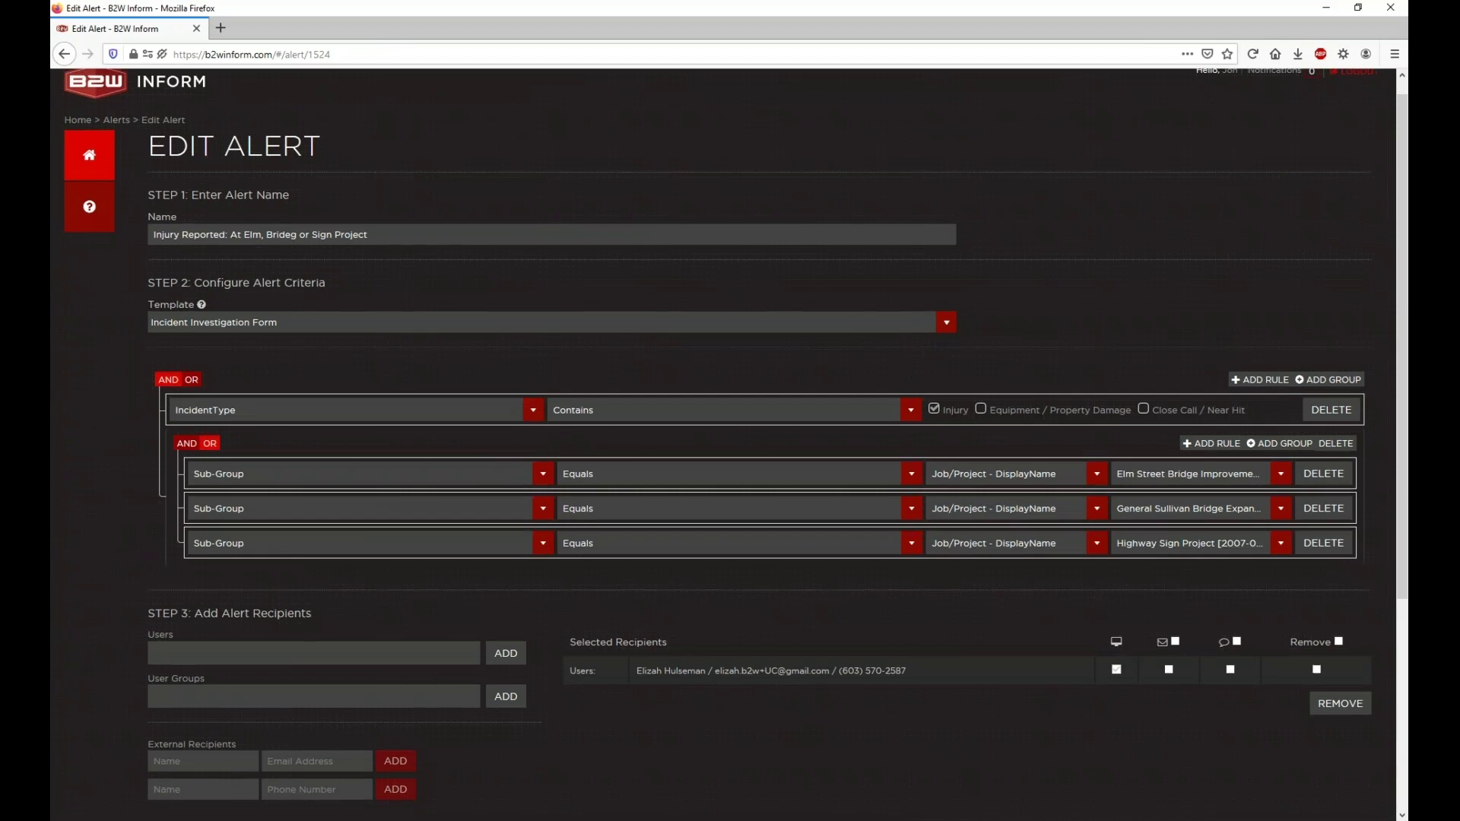
scroll(889, 435, "down", 4)
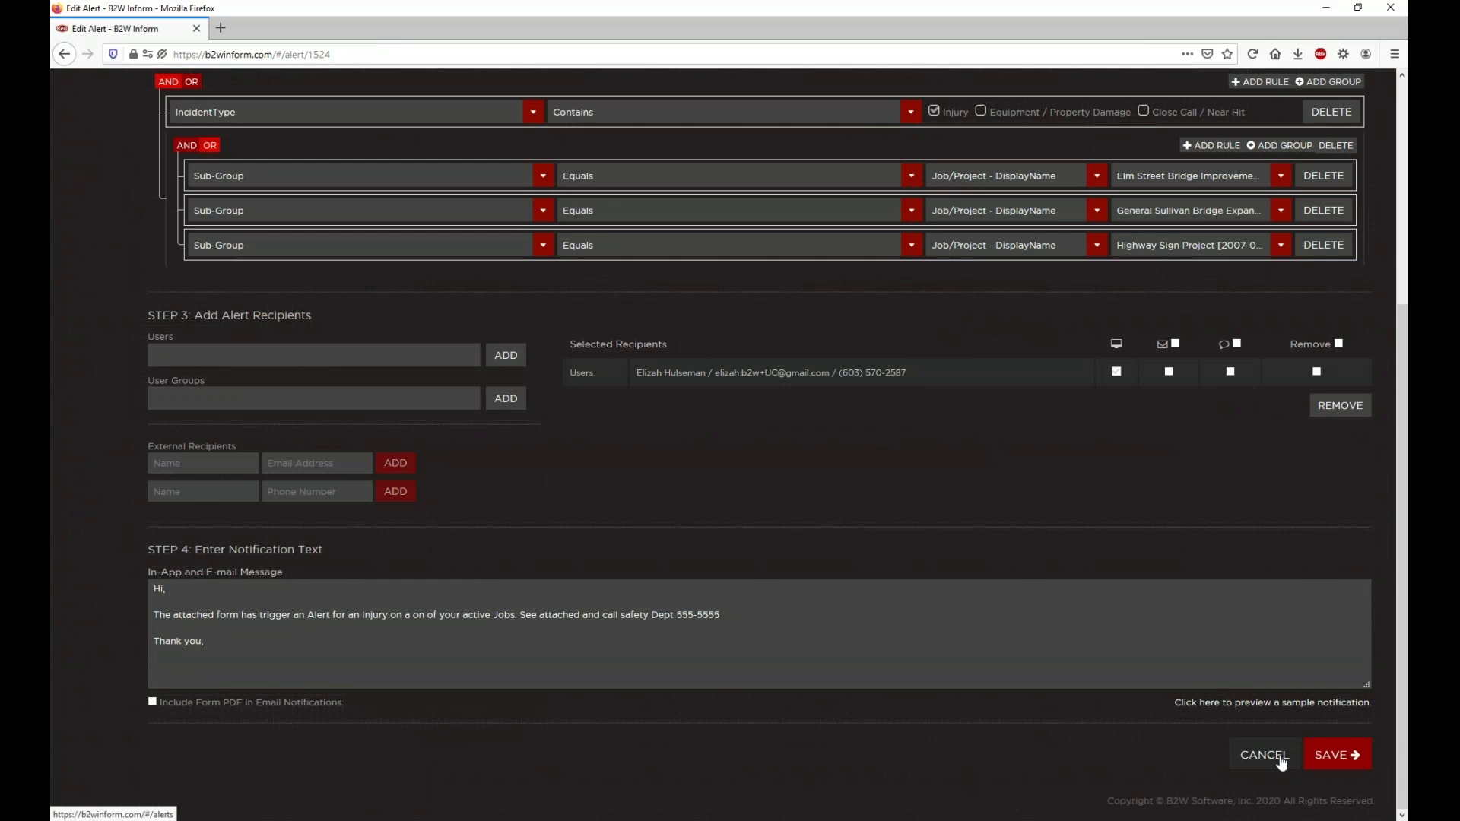
left_click(1283, 762)
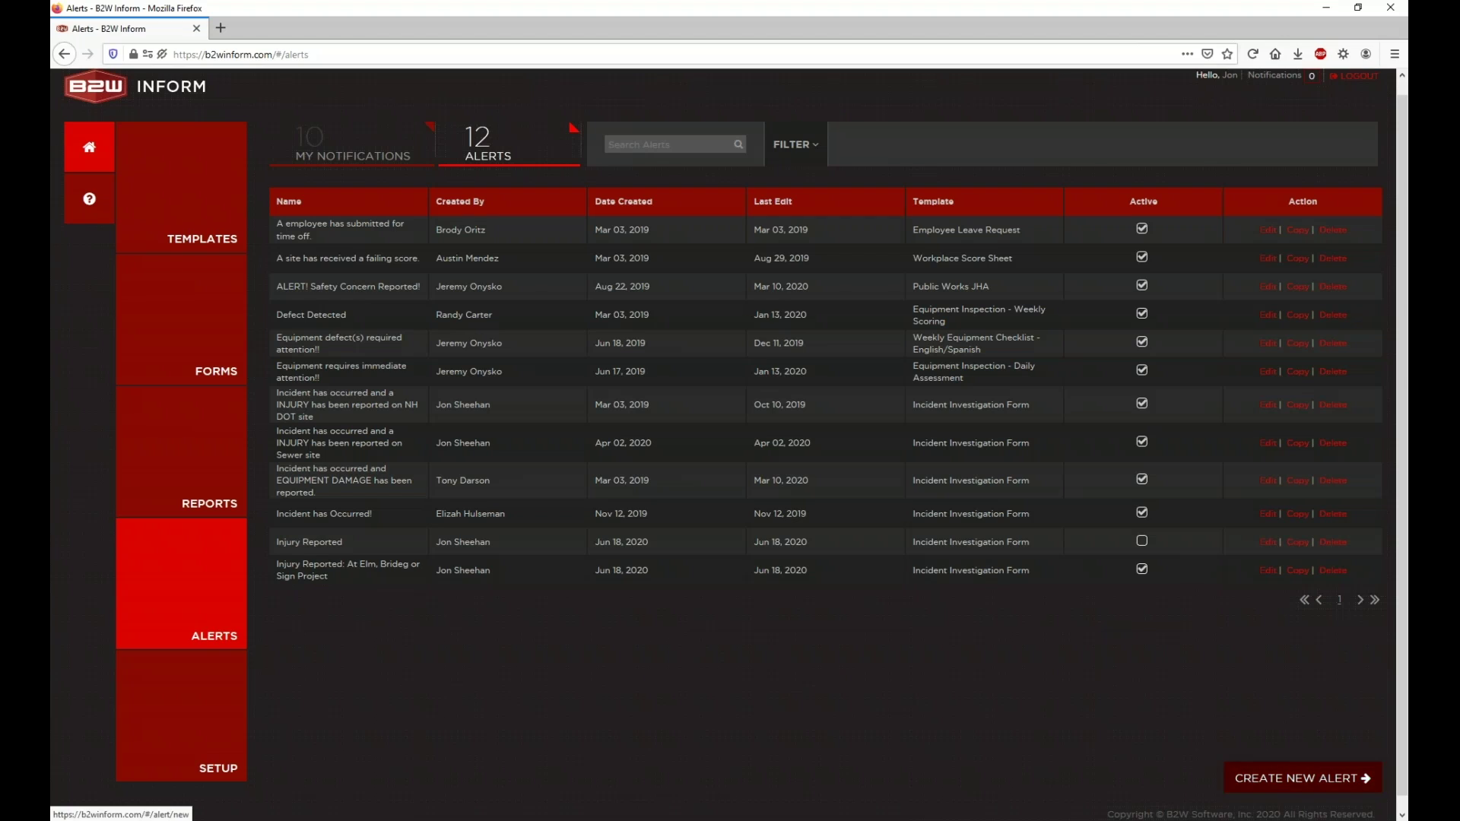
left_click(1302, 778)
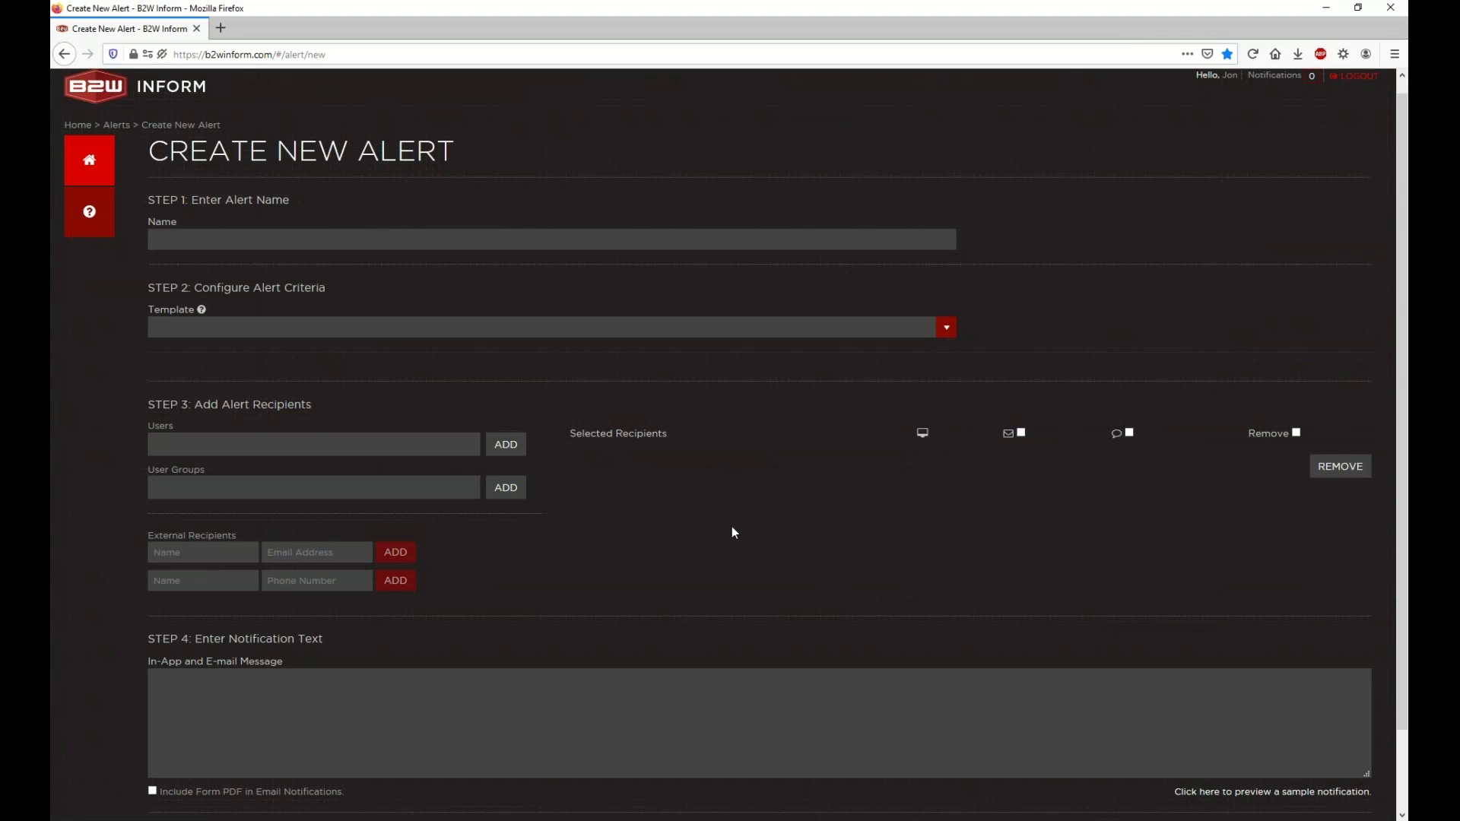
Step: Choose the Employee Leave Request template and name the alert 'Leave Request Subbmitted'
left_click(284, 327)
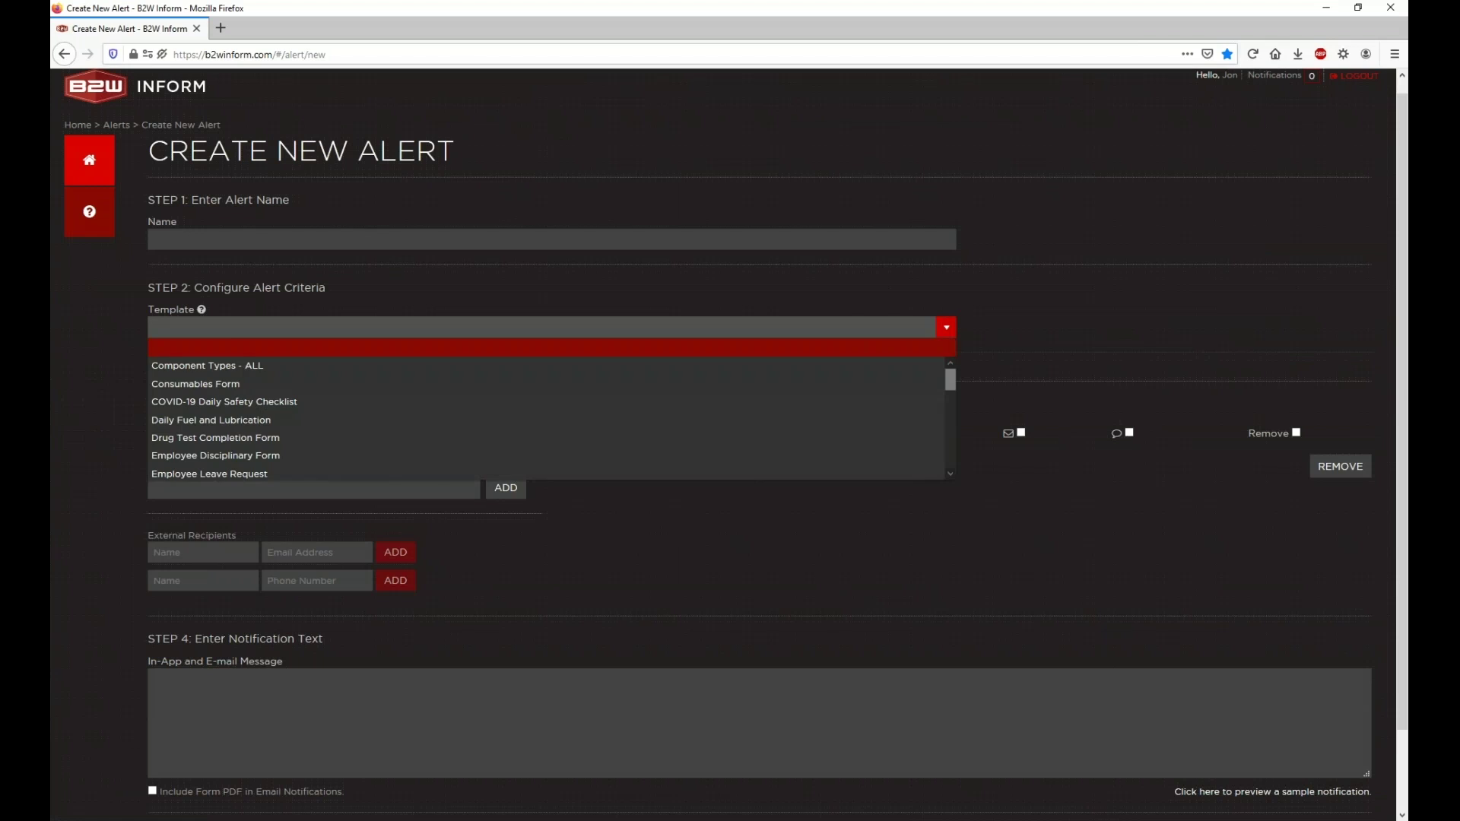
scroll(284, 386, "down", 1)
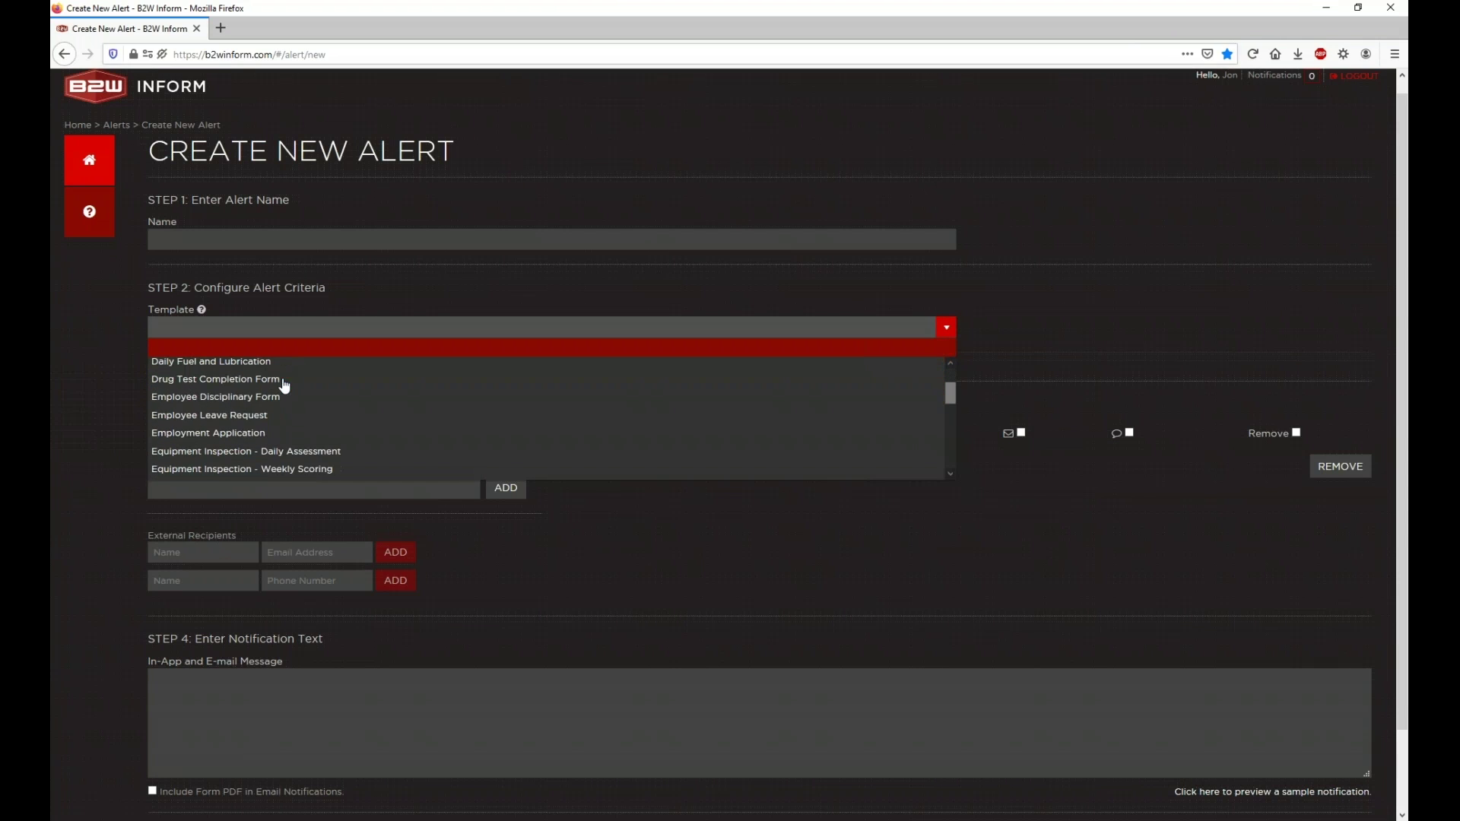
left_click(287, 414)
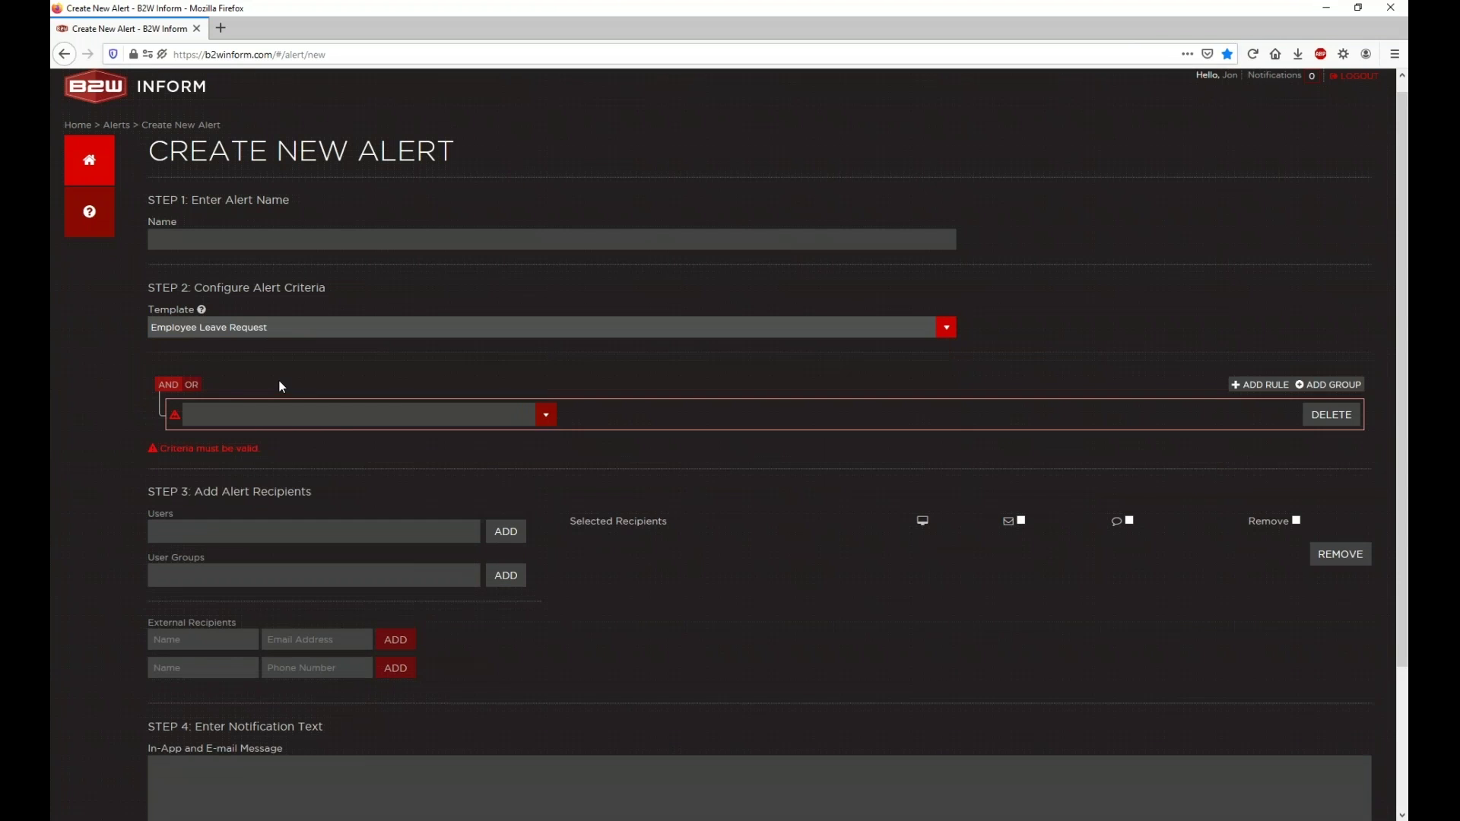
left_click(249, 242)
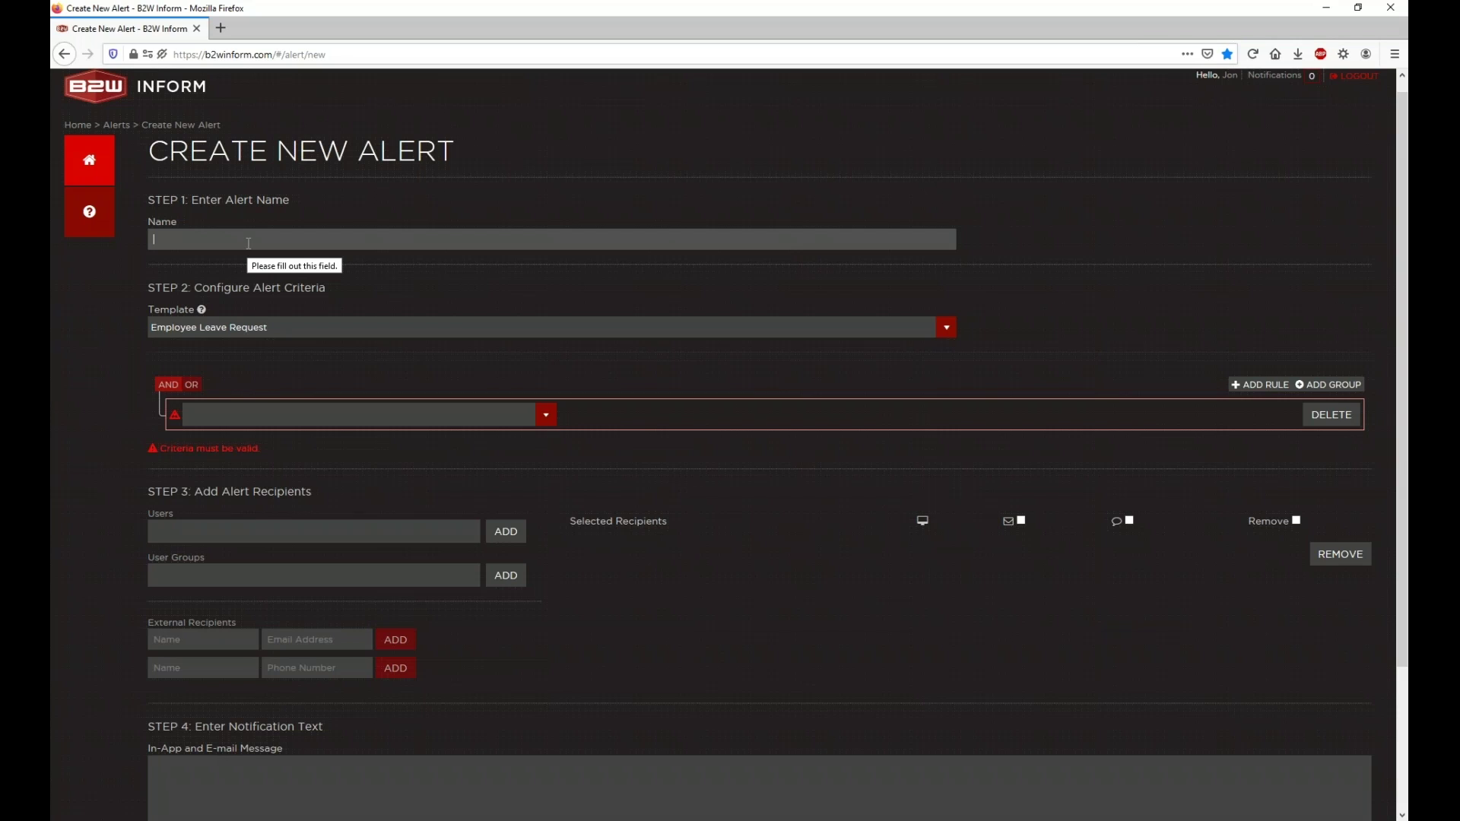
type("Leave Request Subbmitted")
Step: Set the rule to Completed On/Submitted On Greater Than 6/17/2020, adding no recipients
left_click(248, 416)
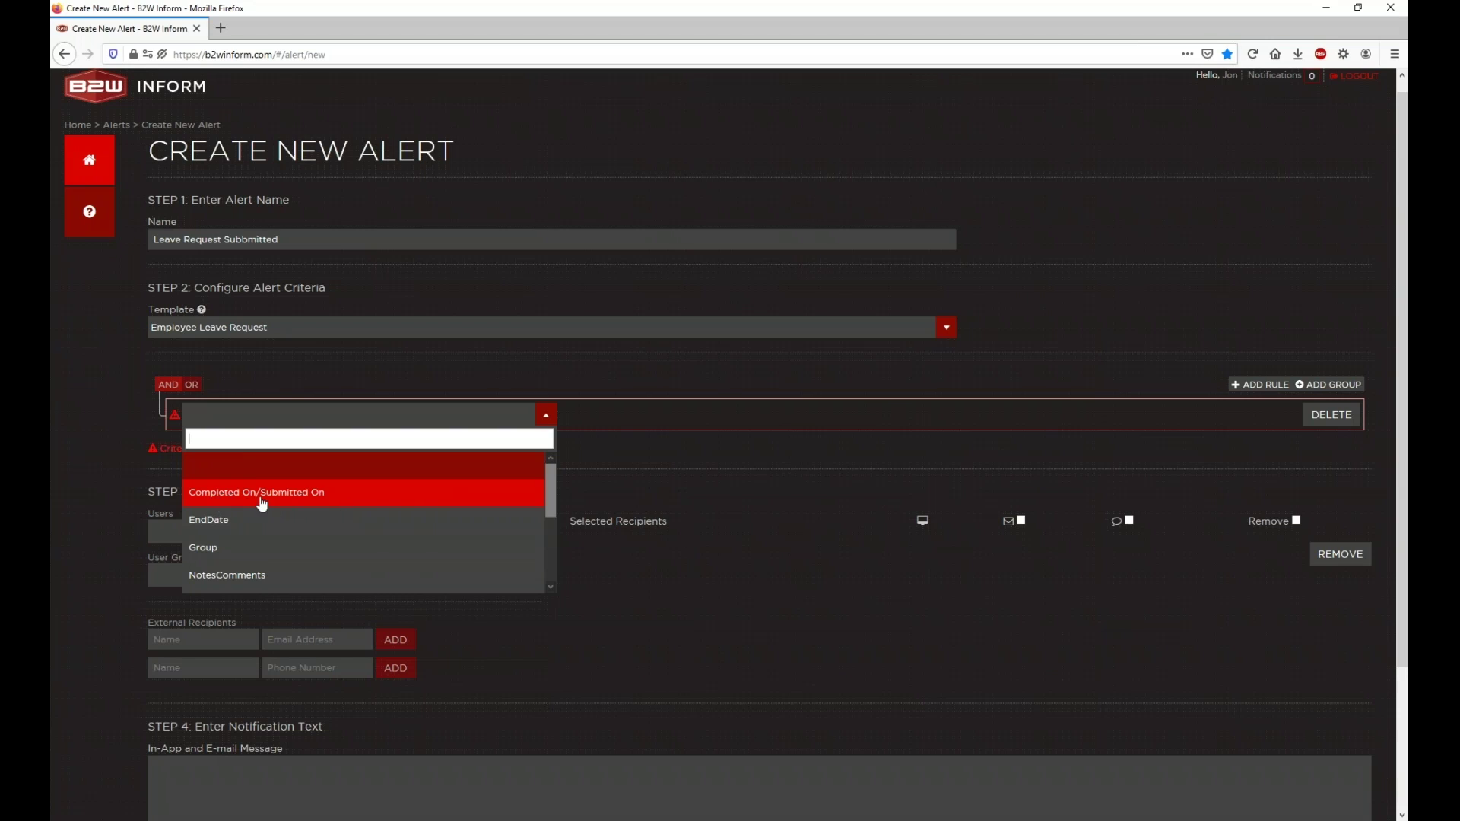
left_click(312, 494)
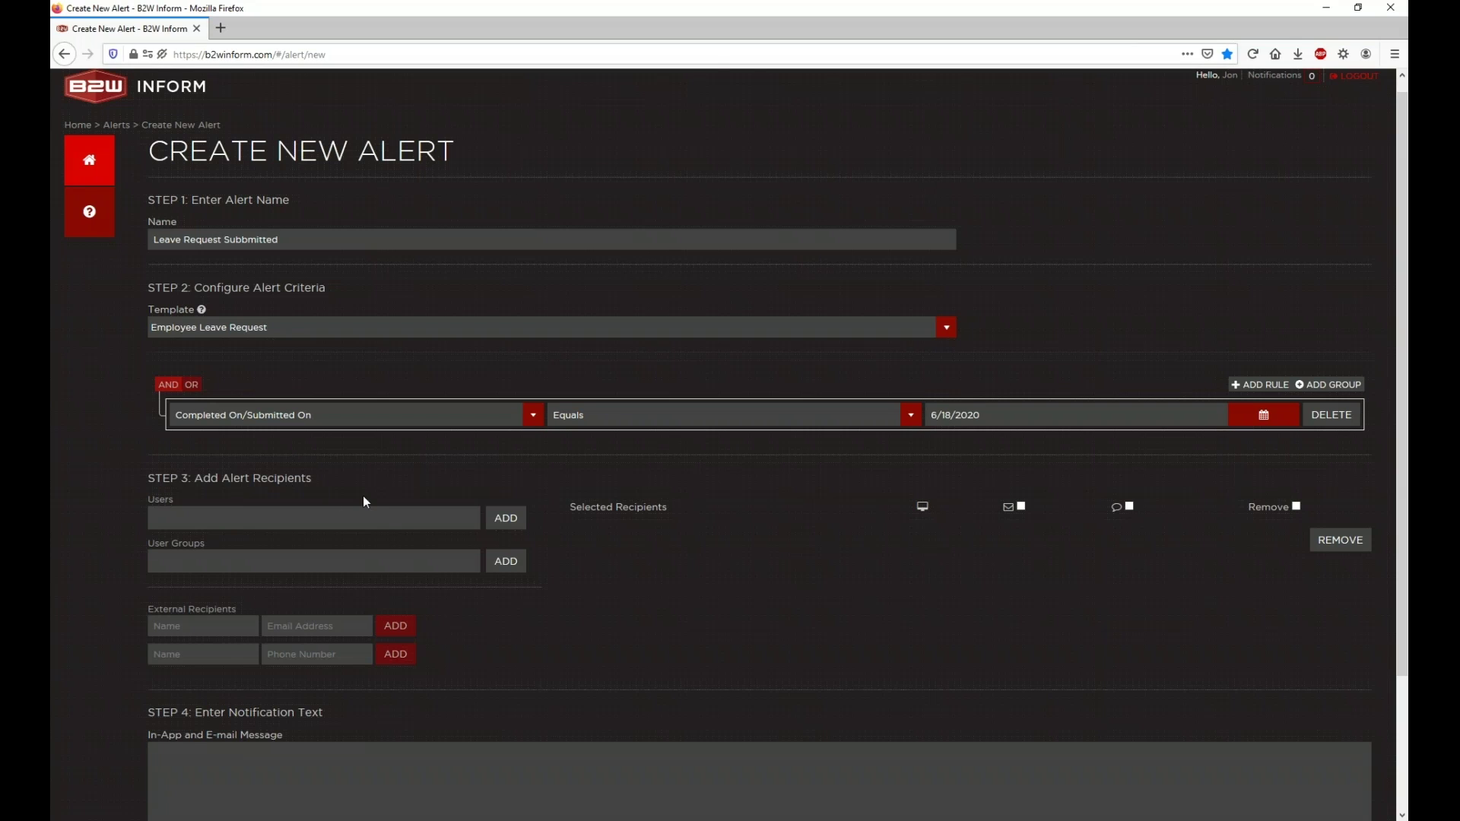
left_click(601, 415)
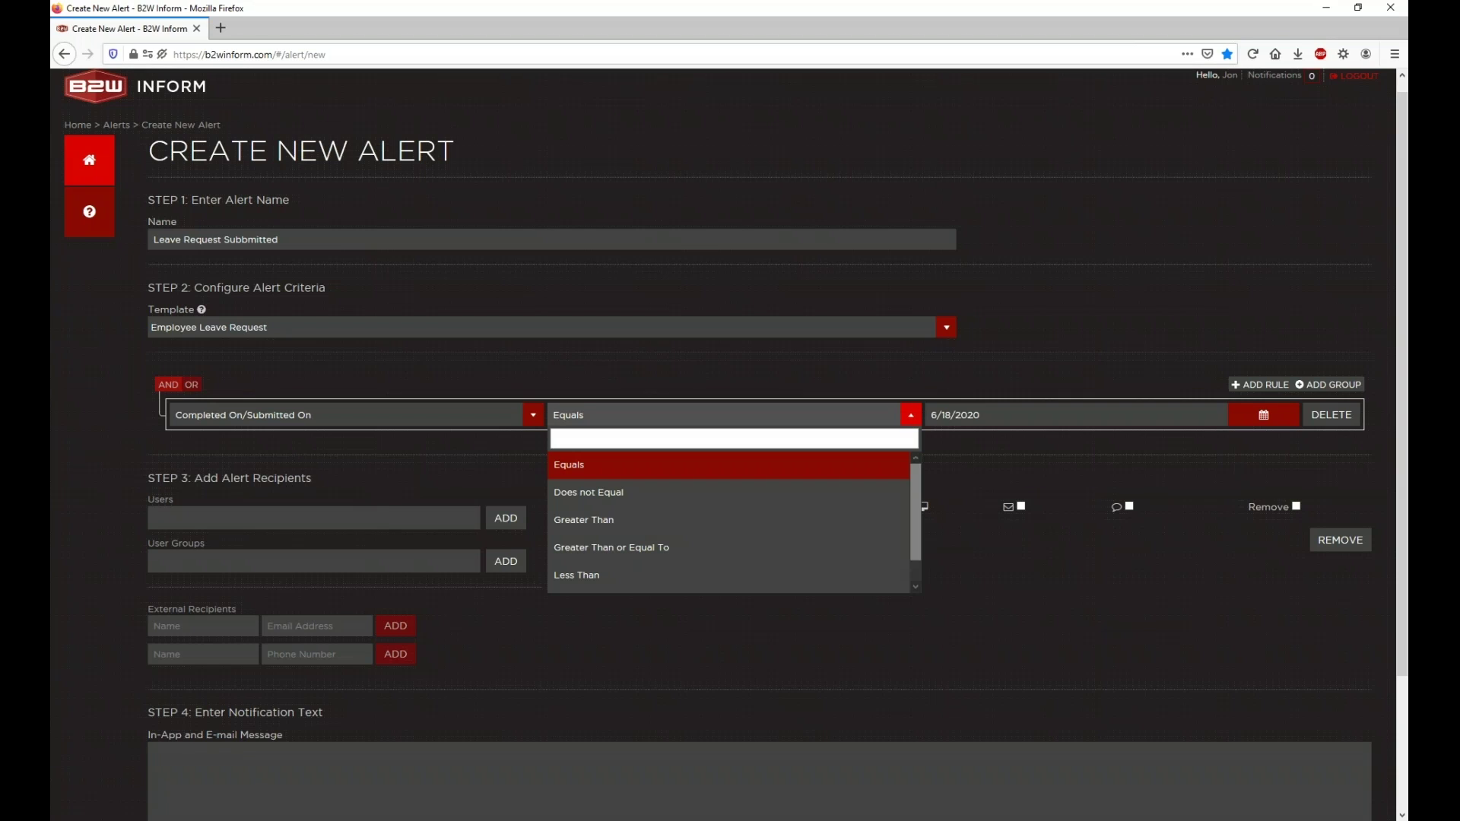
left_click(578, 523)
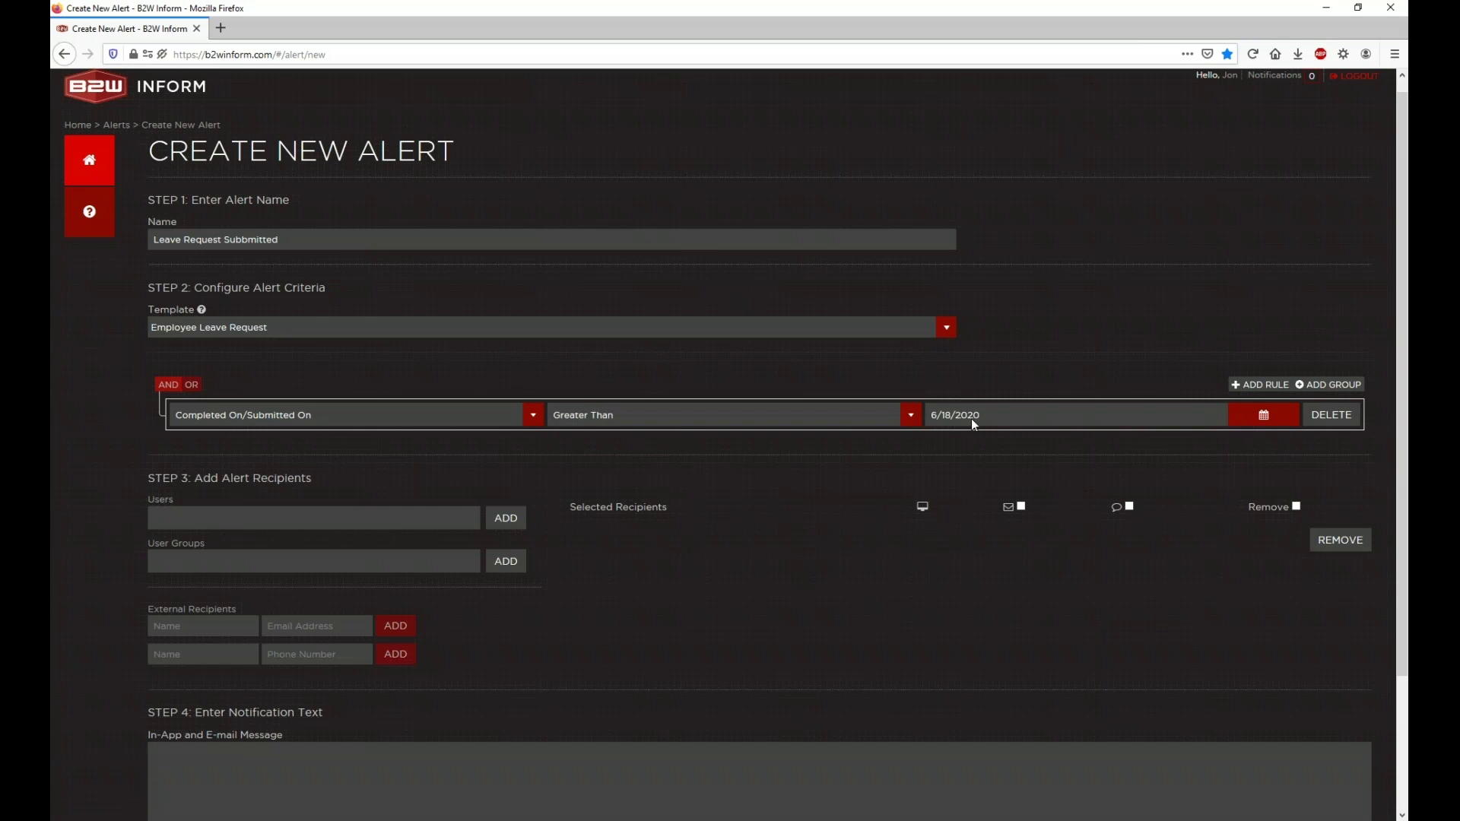
left_click(1220, 417)
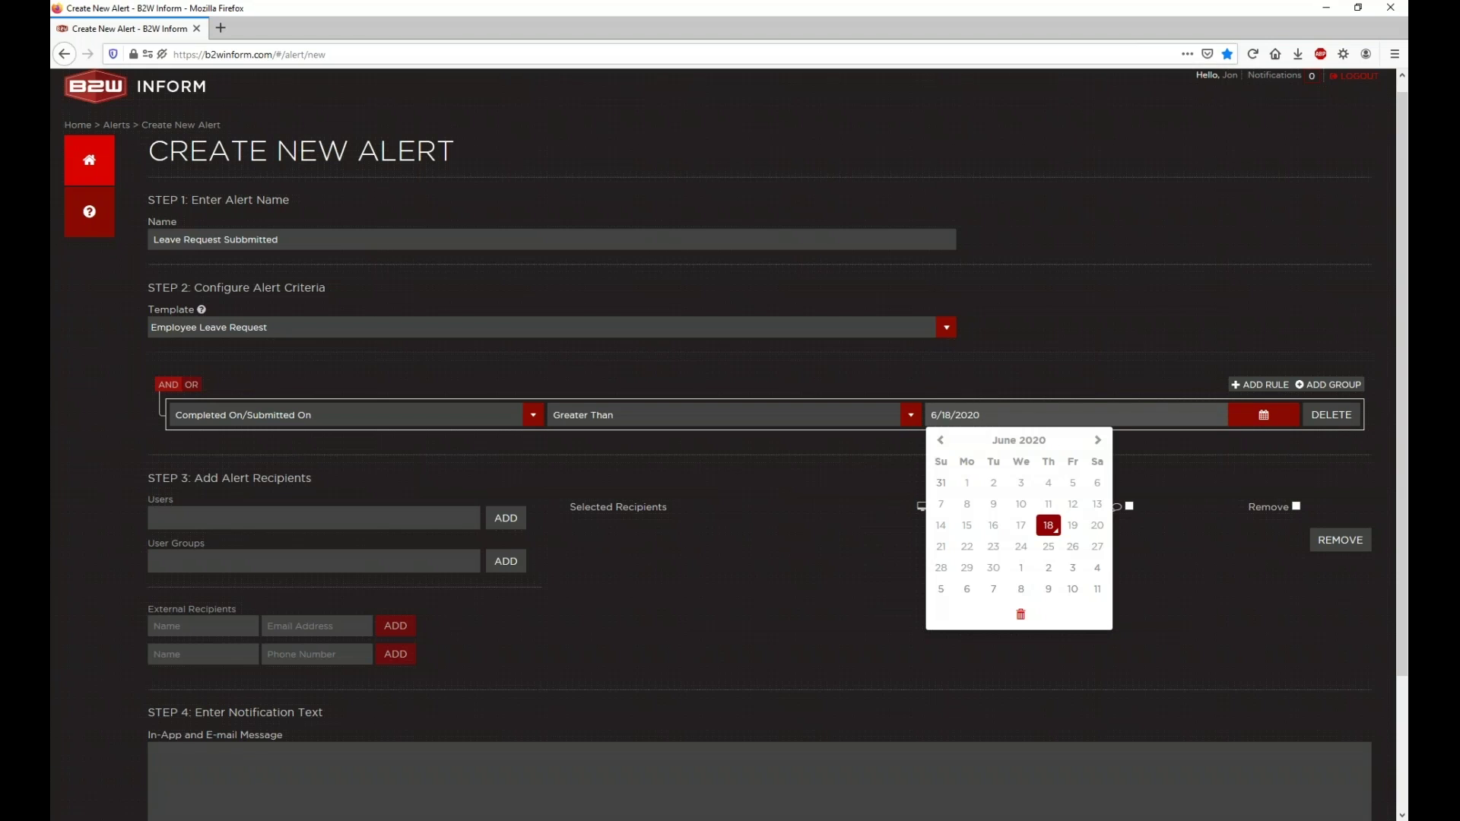
left_click(1026, 526)
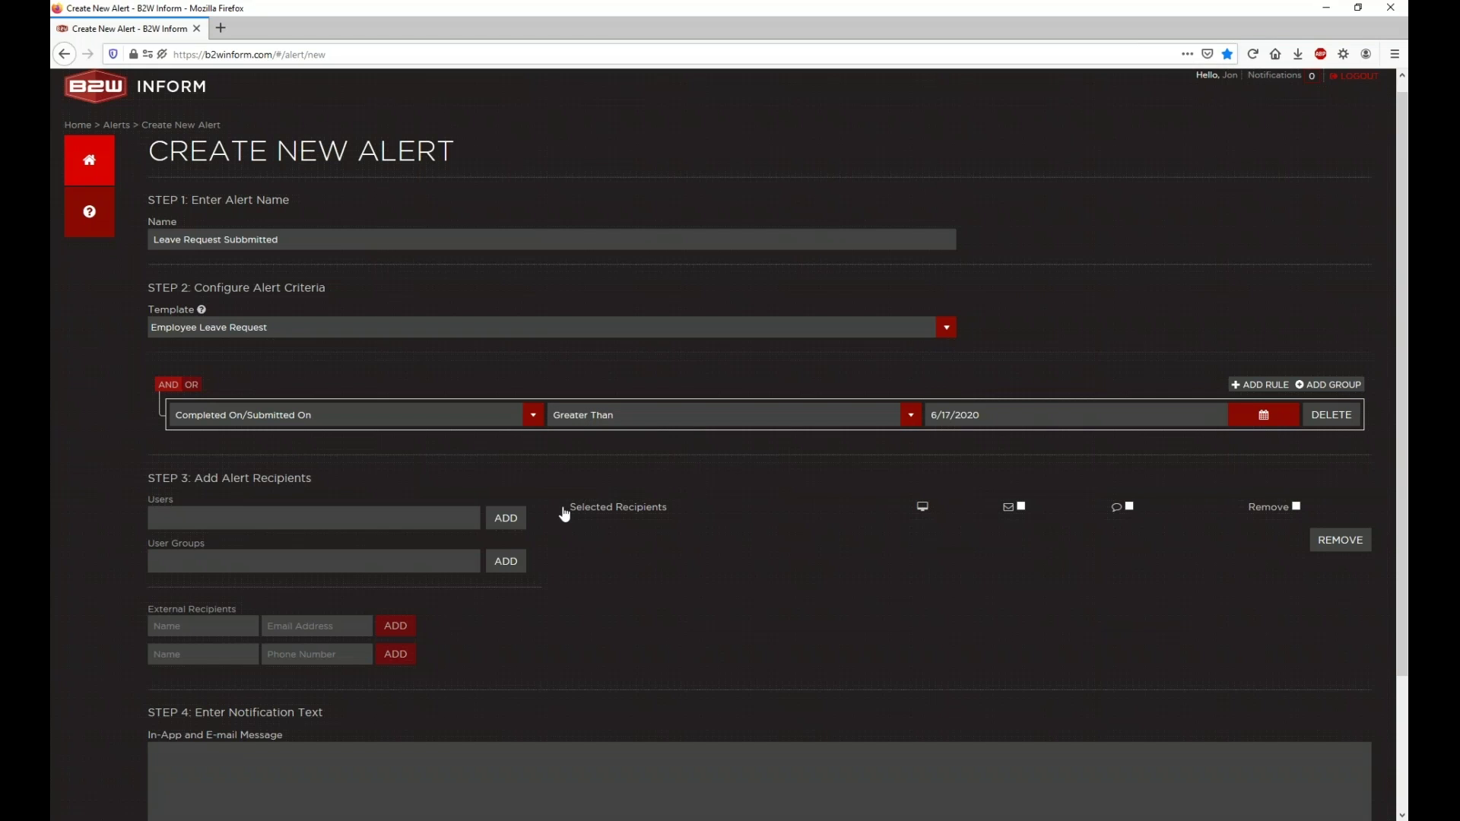
left_click(430, 517)
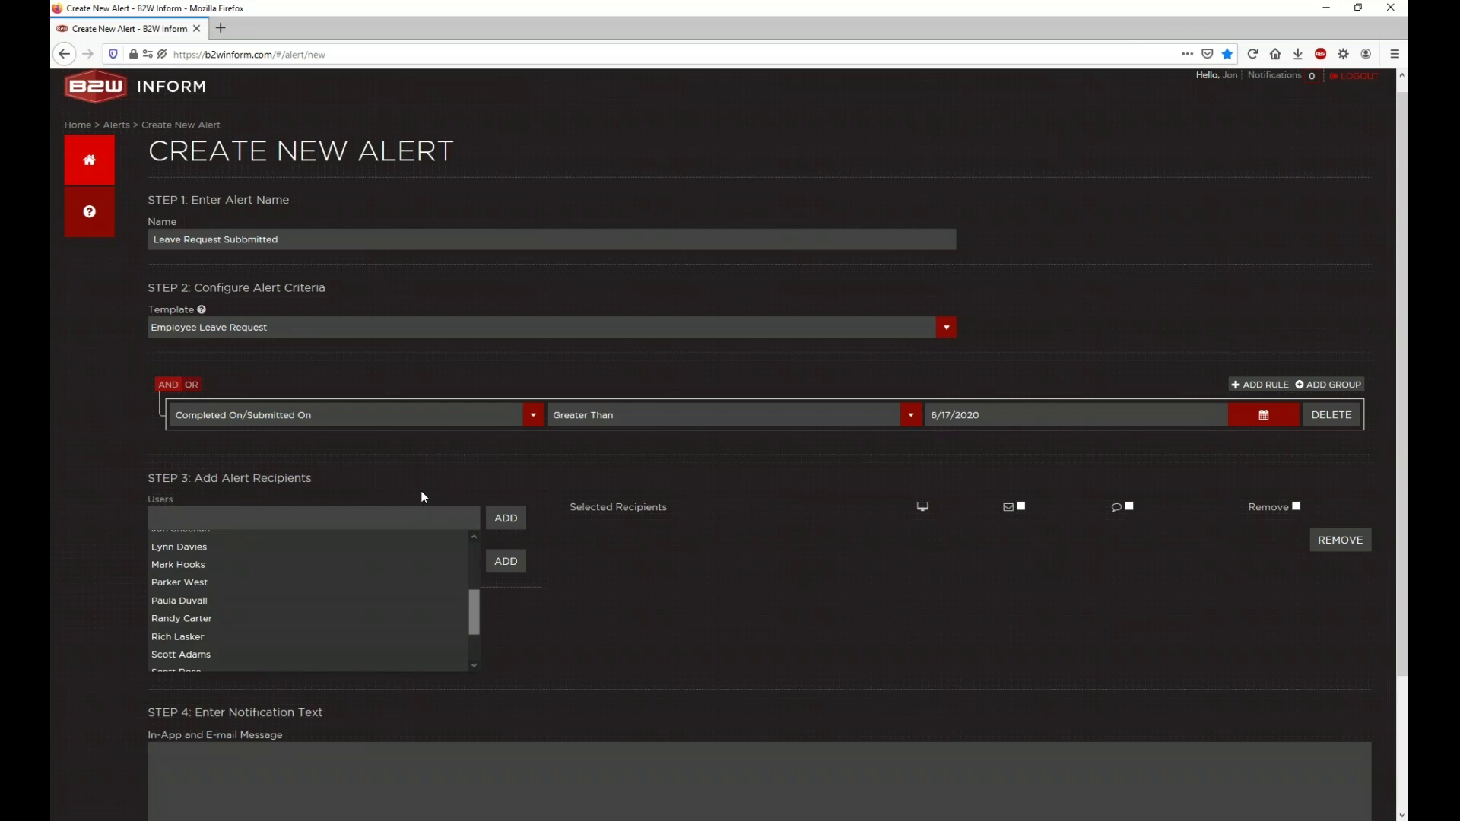
left_click(421, 495)
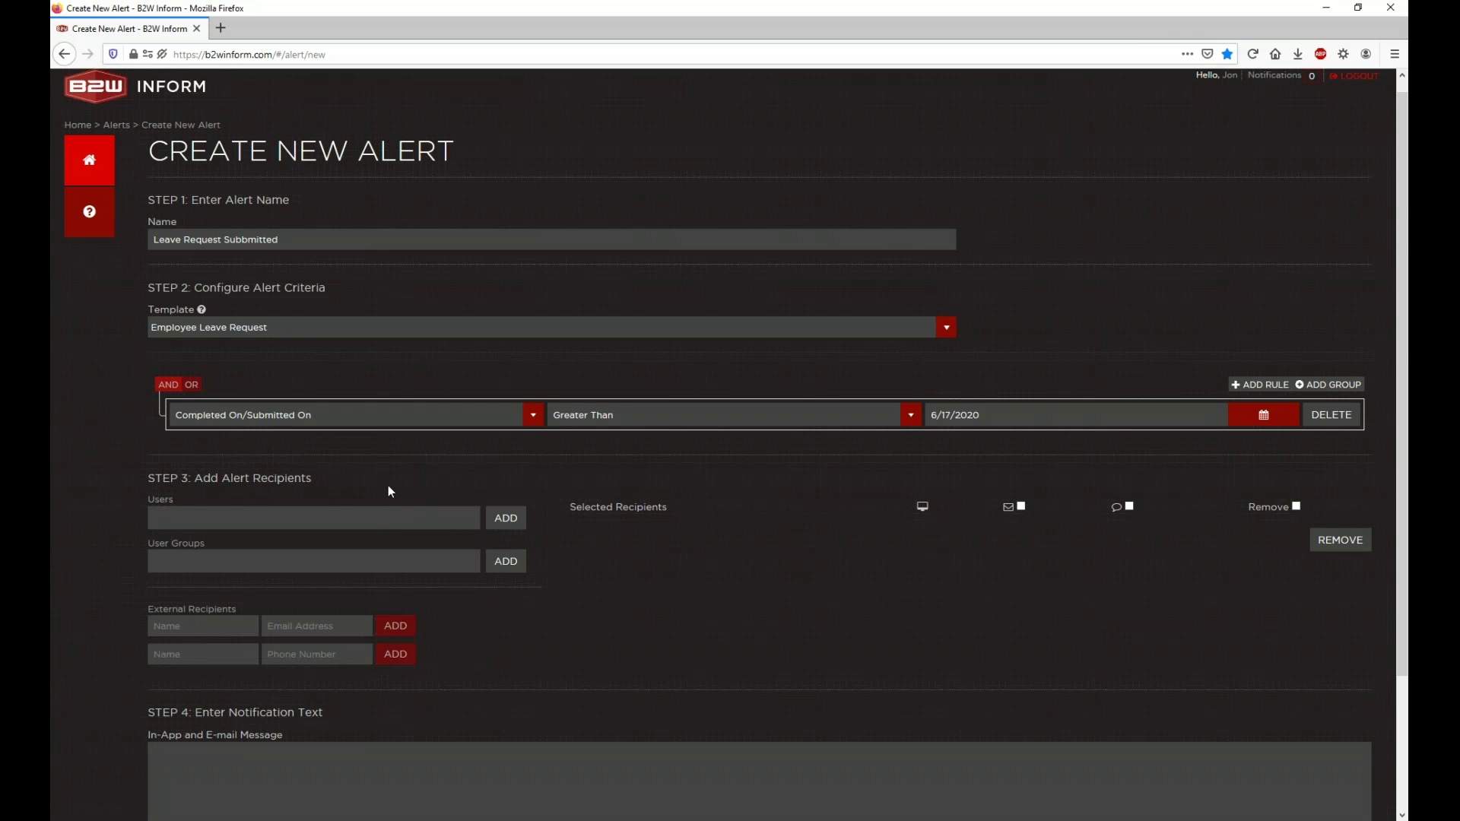
scroll(388, 485, "down", 3)
scroll(1115, 374, "up", 1)
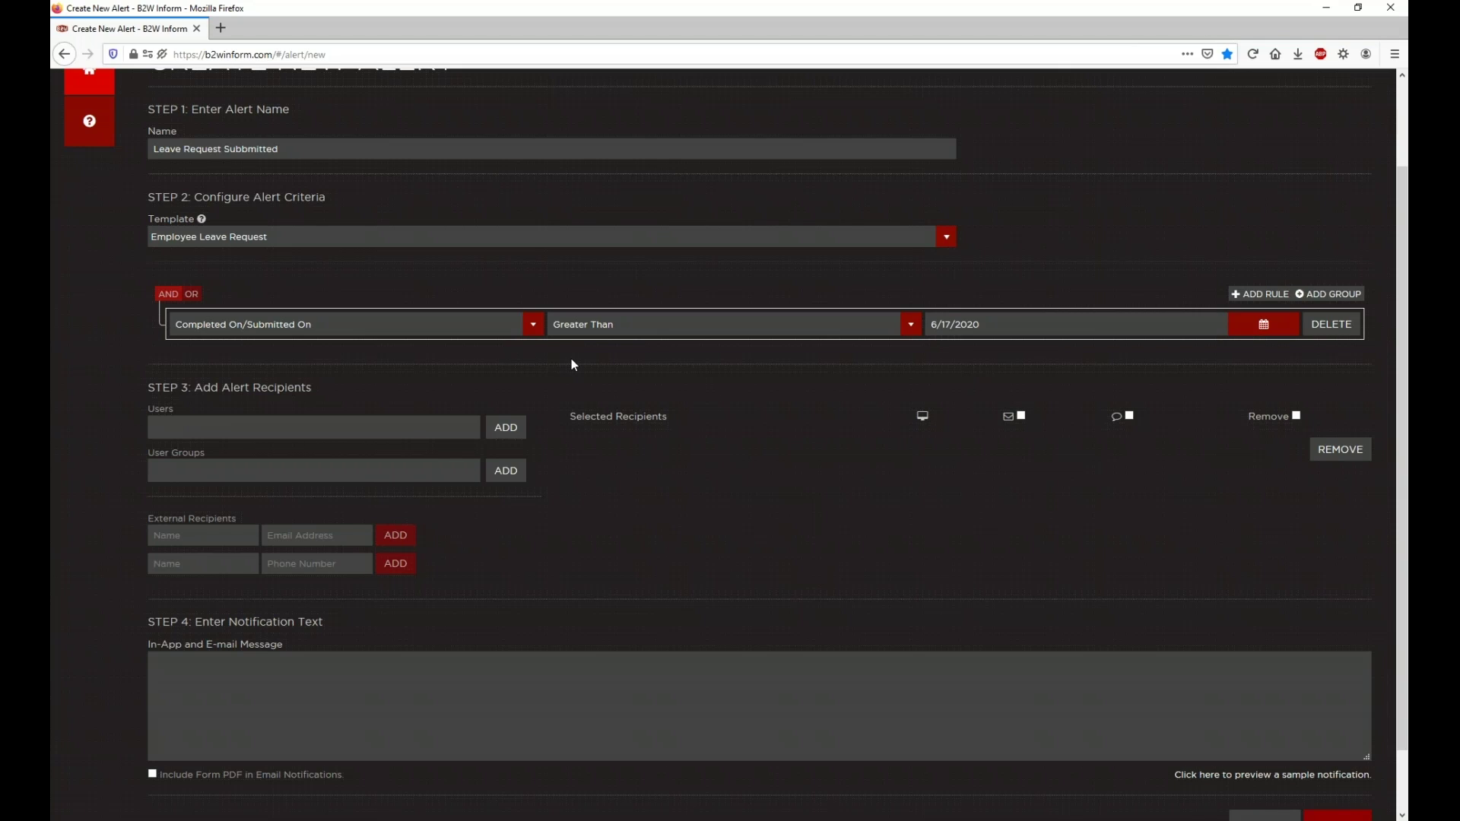
scroll(811, 434, "down", 2)
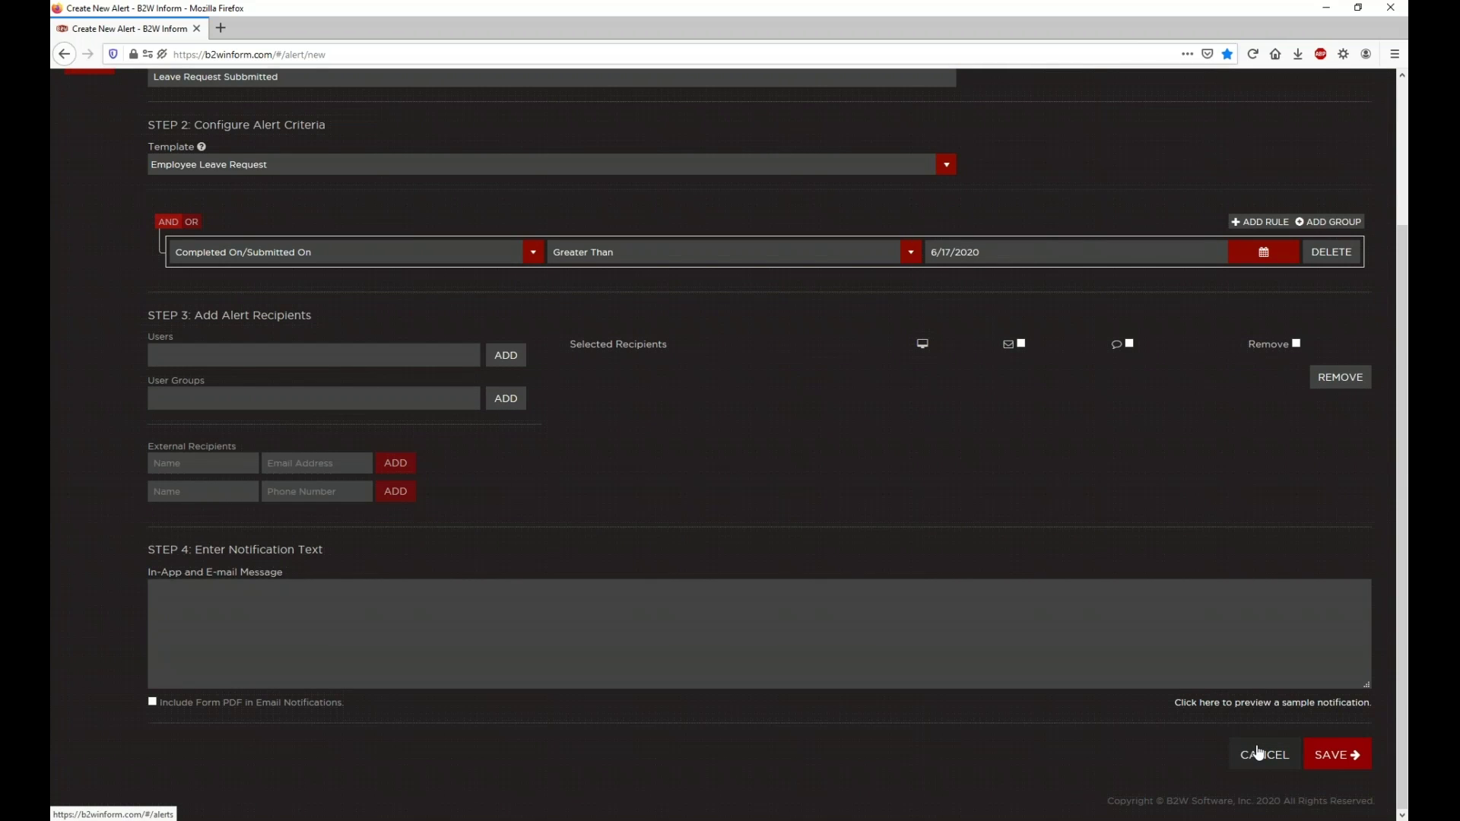
Step: Stay on the alert page and delete the alert name 'Leave Request Subbmitted'
left_click(1259, 753)
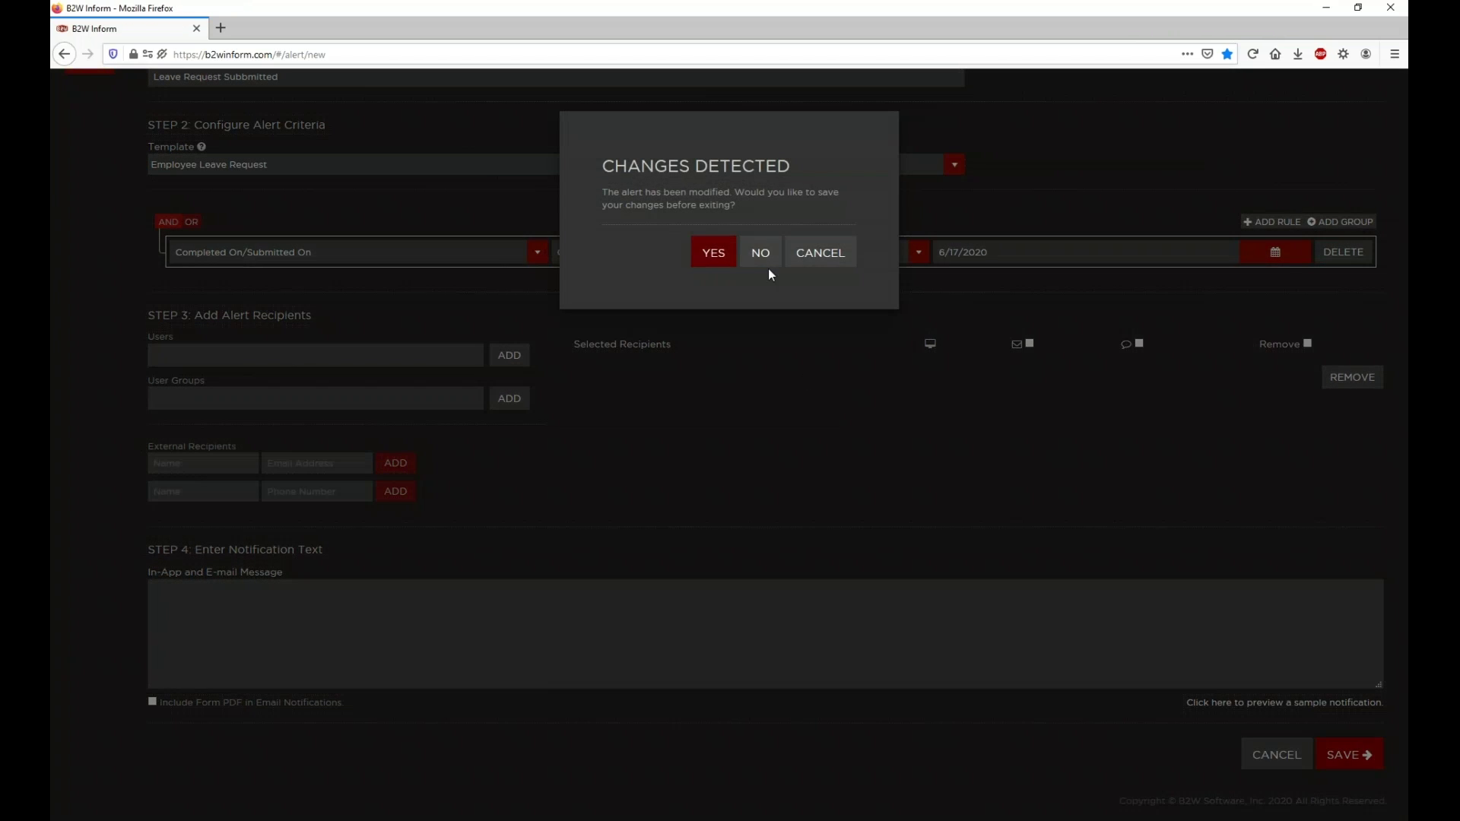
left_click(821, 258)
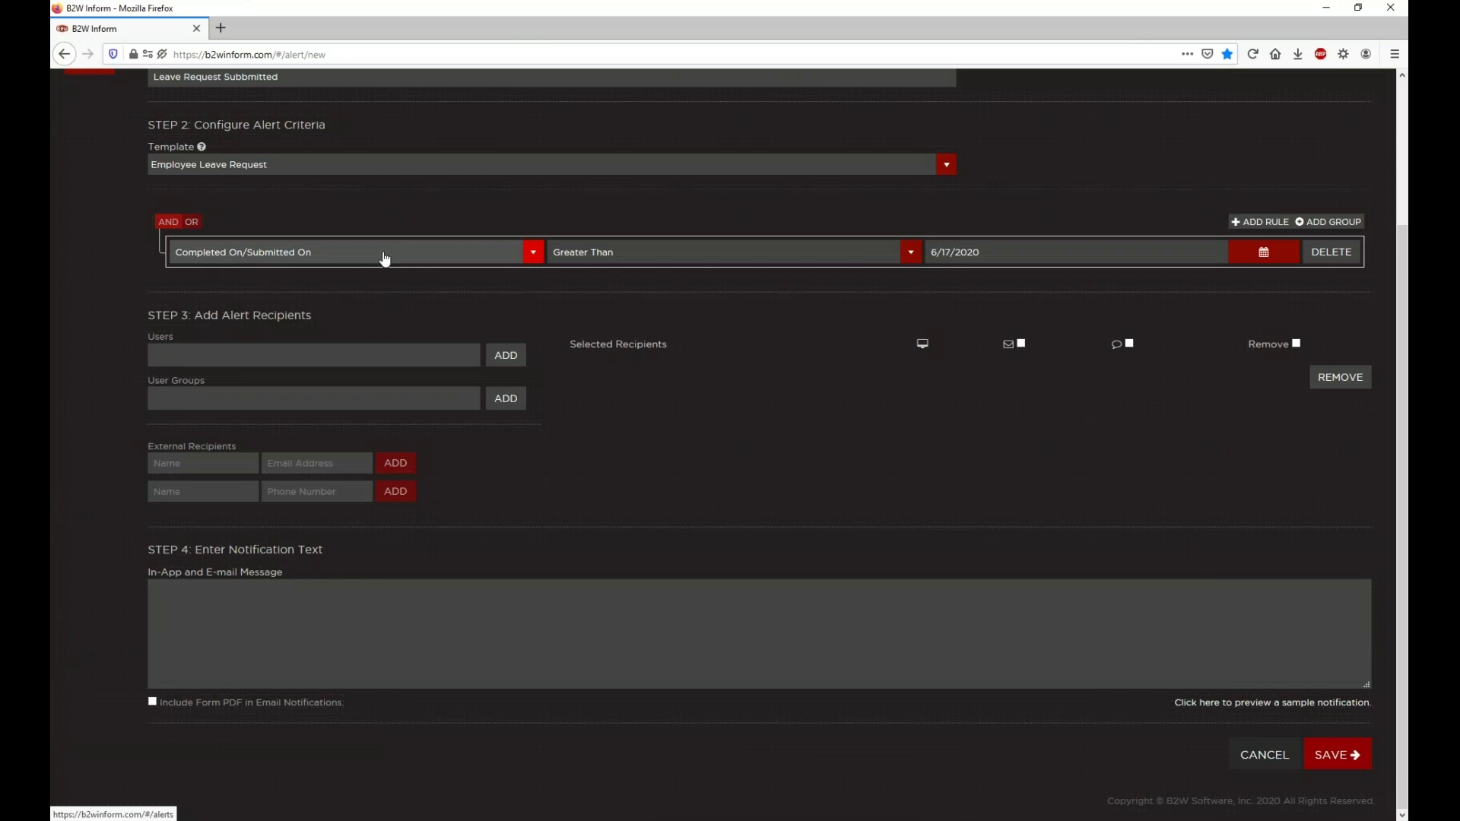
left_click(384, 259)
scroll(312, 186, "up", 4)
double_click(314, 222)
triple_click(315, 222)
key("BackSpace")
Step: Switch the template to Equipment Inspection - Daily Assessment, leaving the rule field empty
left_click(343, 325)
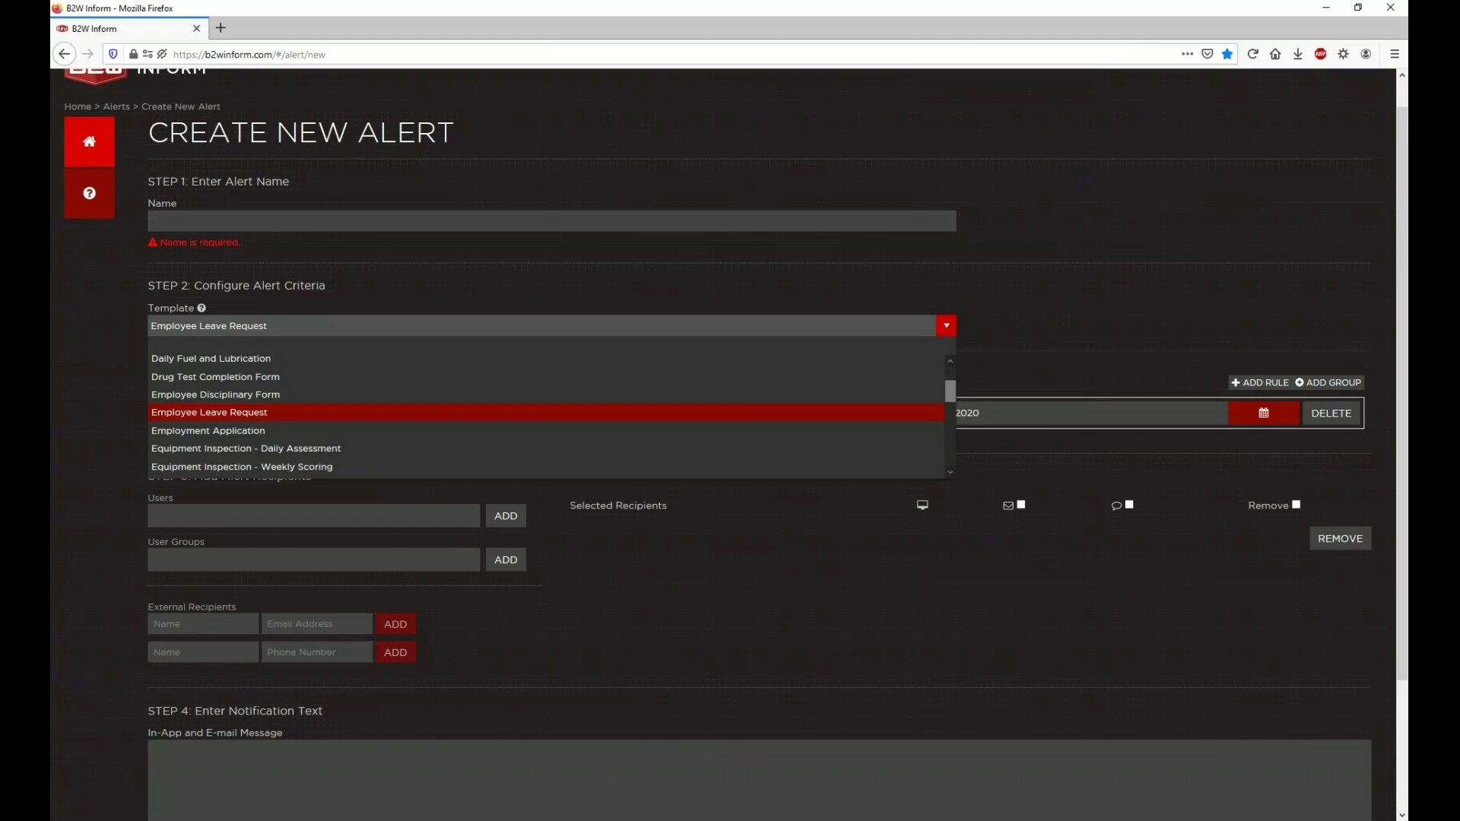
scroll(311, 434, "down", 1)
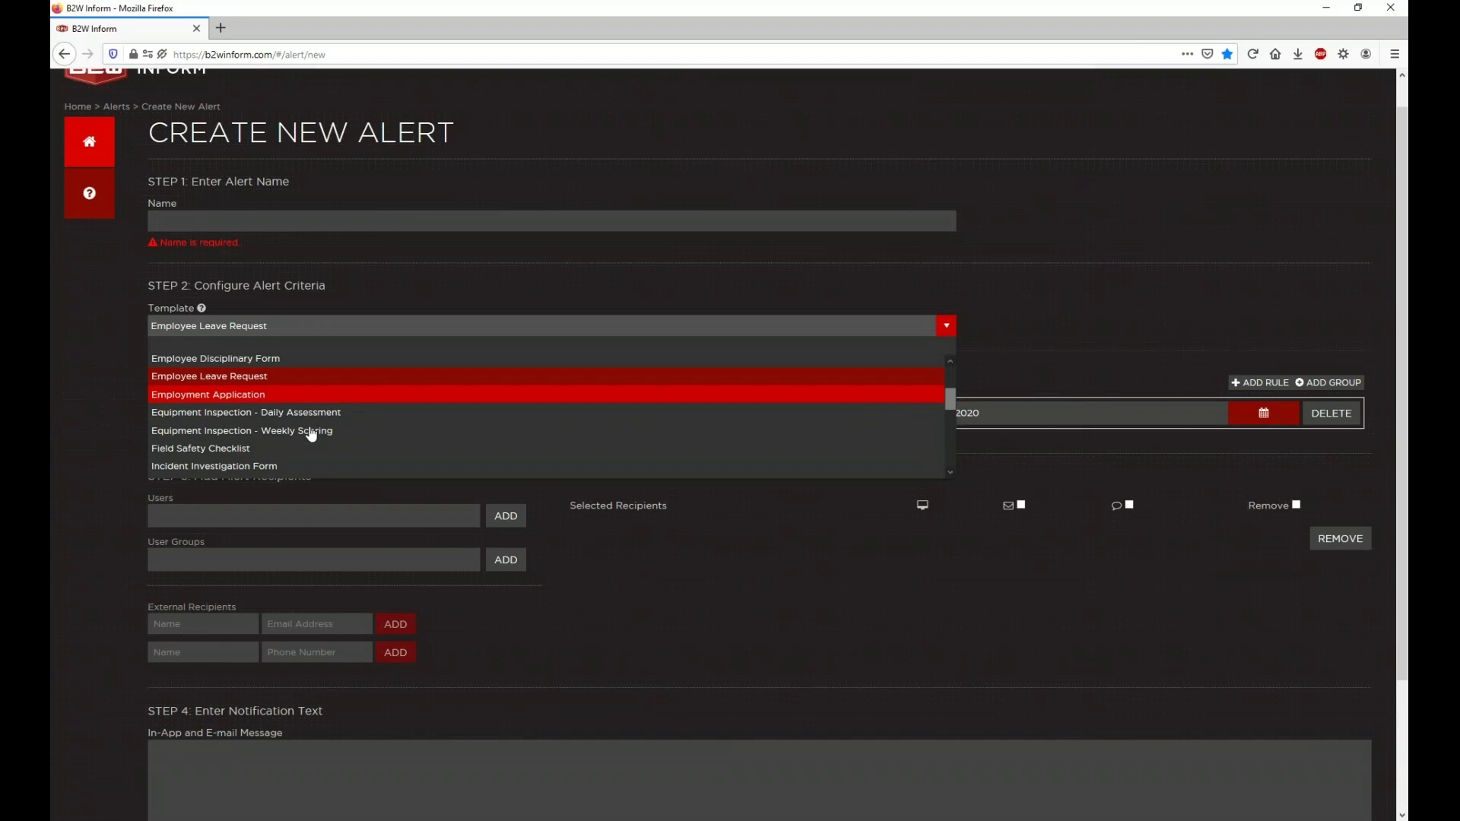
scroll(330, 395, "down", 1)
left_click(331, 389)
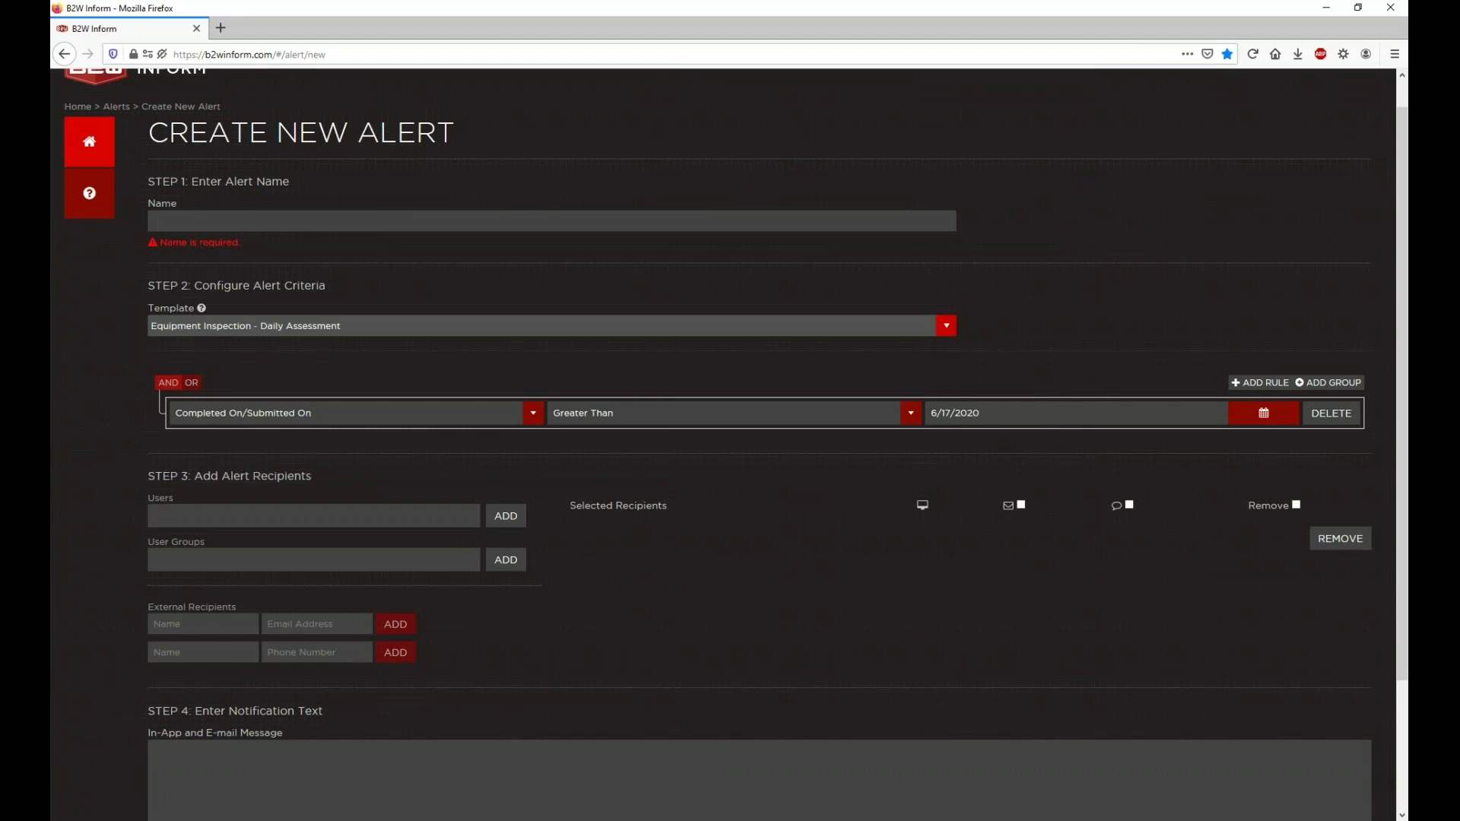
left_click(329, 412)
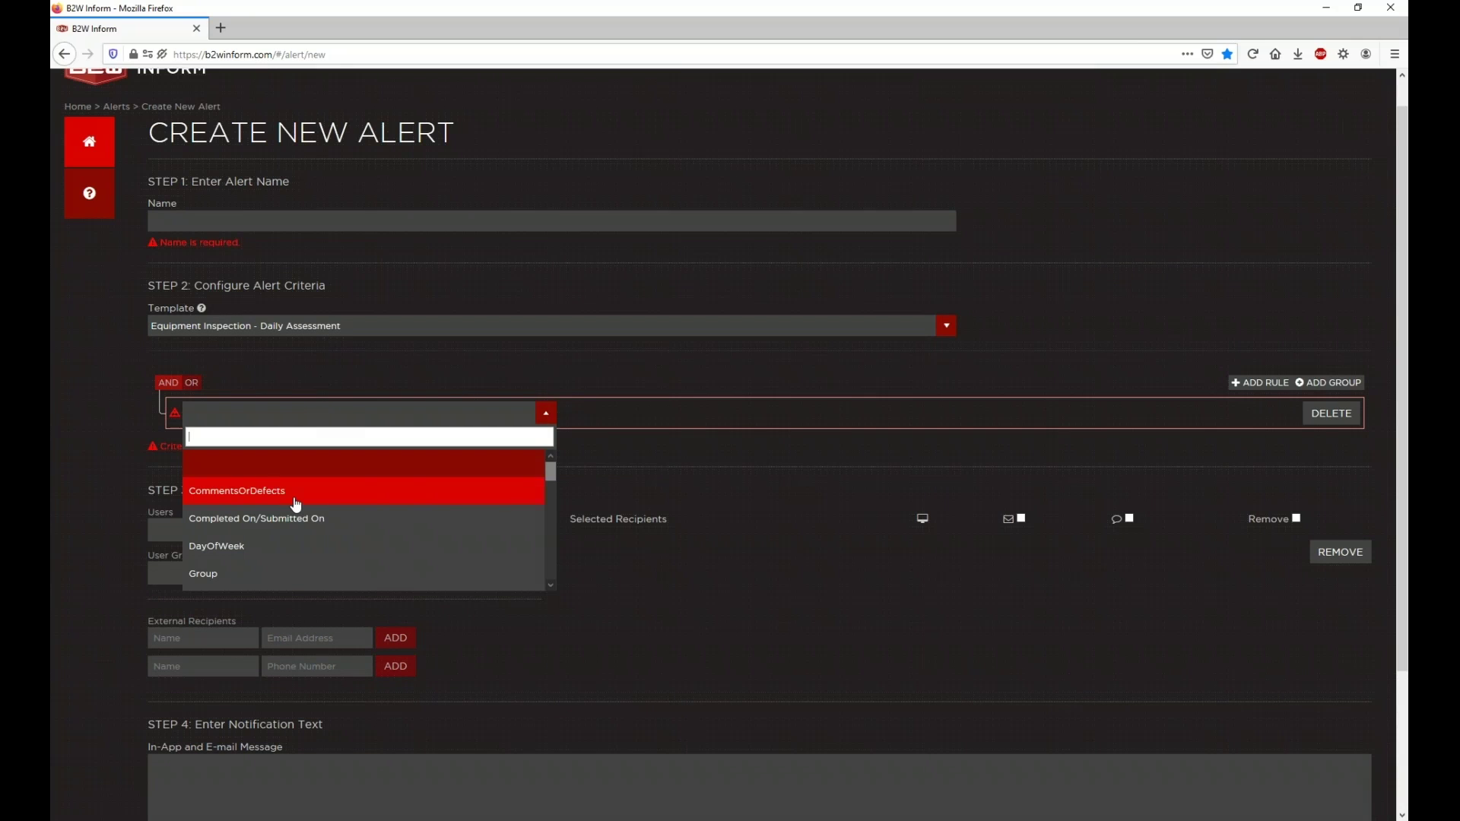
scroll(296, 506, "down", 3)
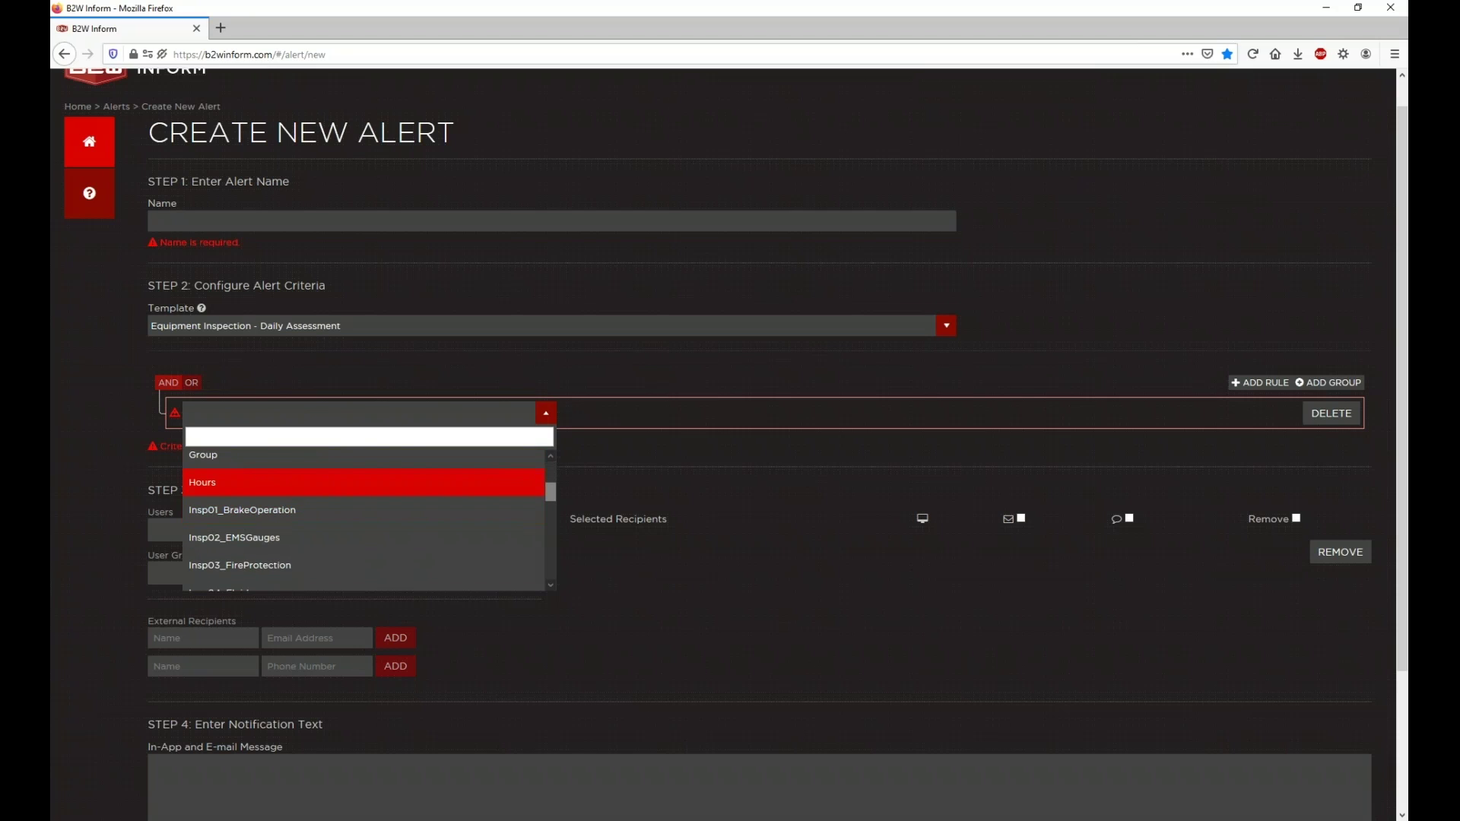
left_click(324, 367)
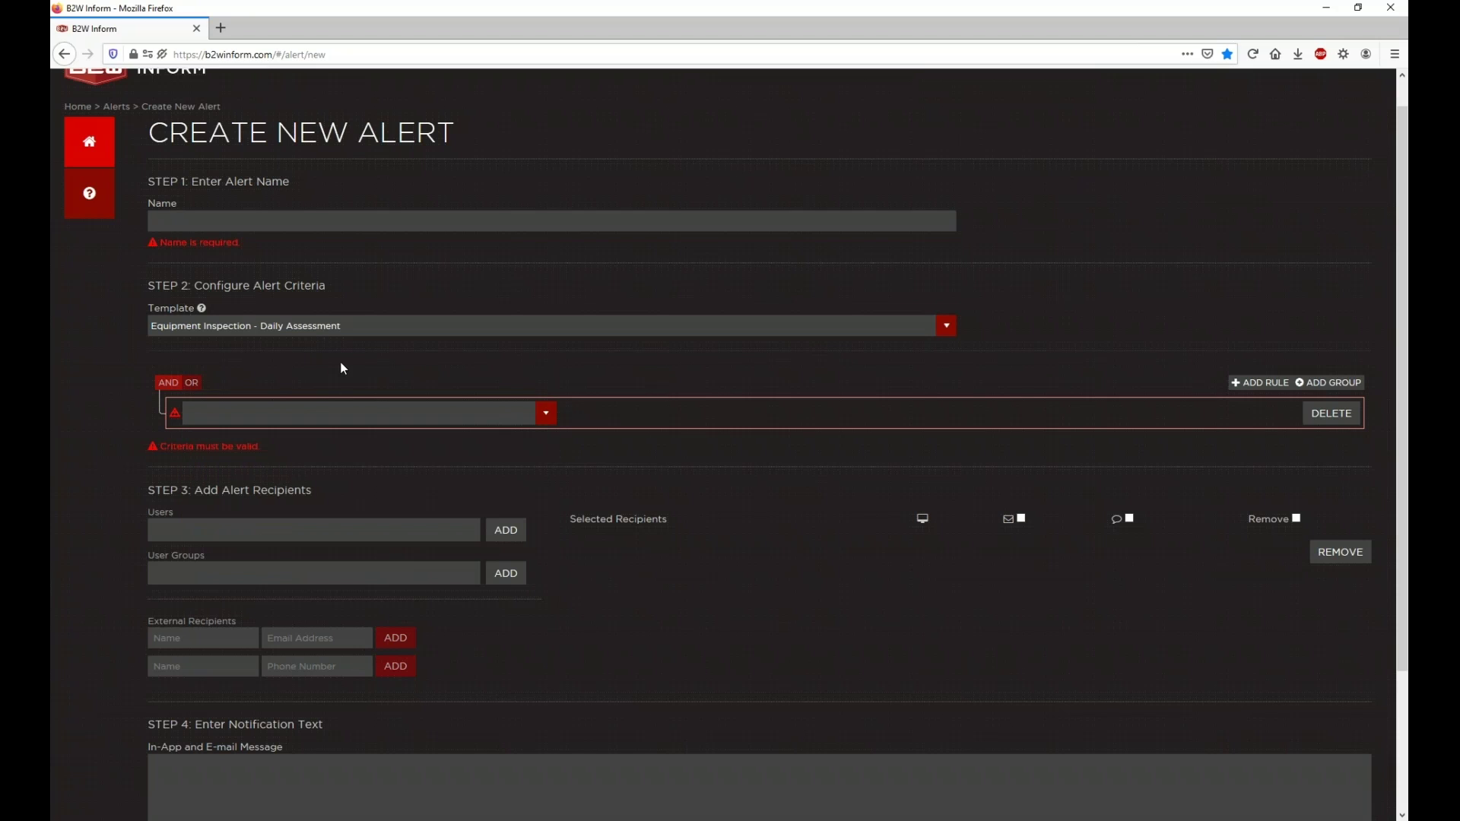
middle_click(97, 150)
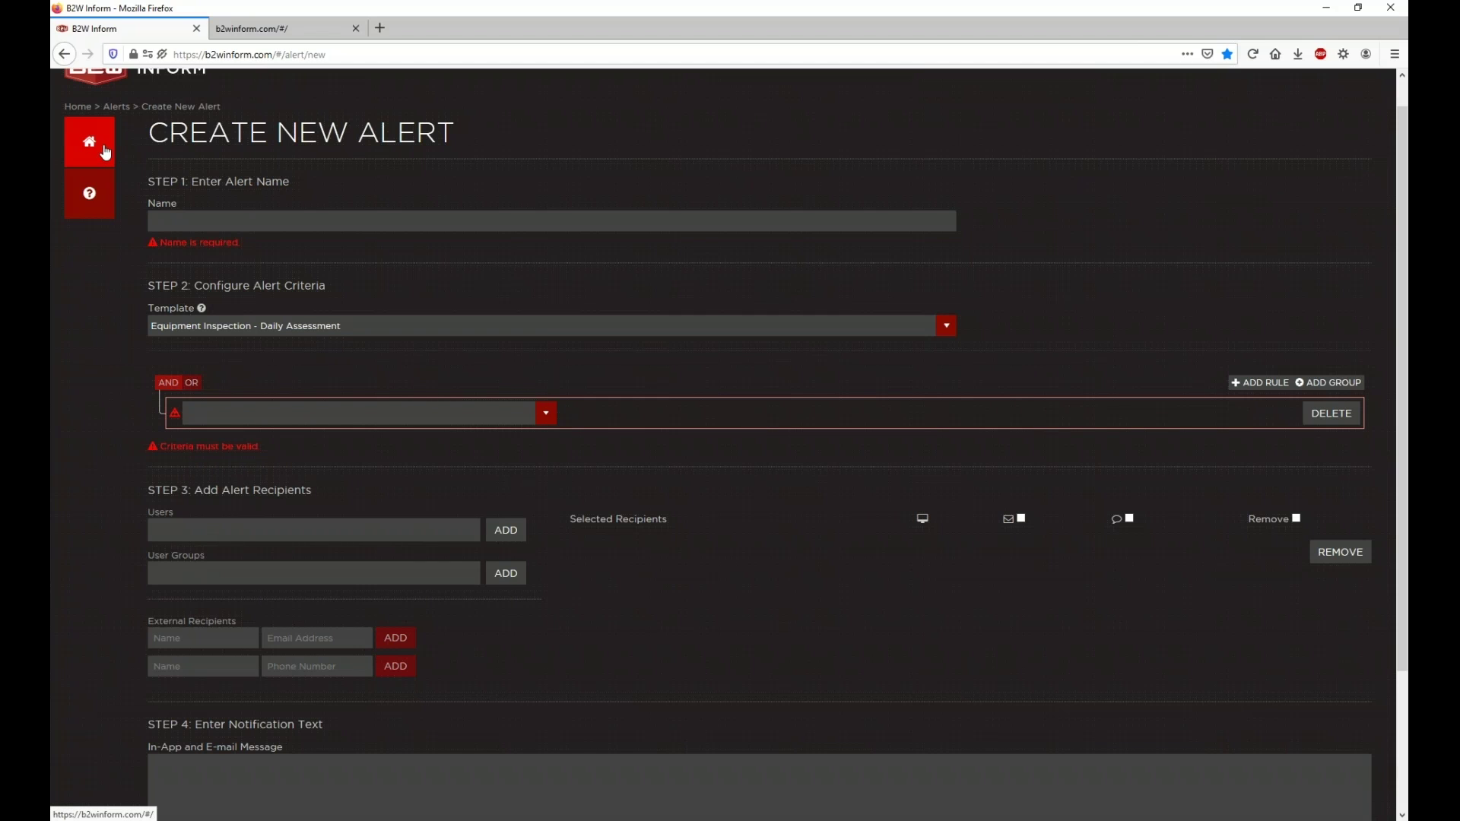
Step: Discard the alert changes and start a new Equipment Inspection - Daily Assessment form
left_click(289, 31)
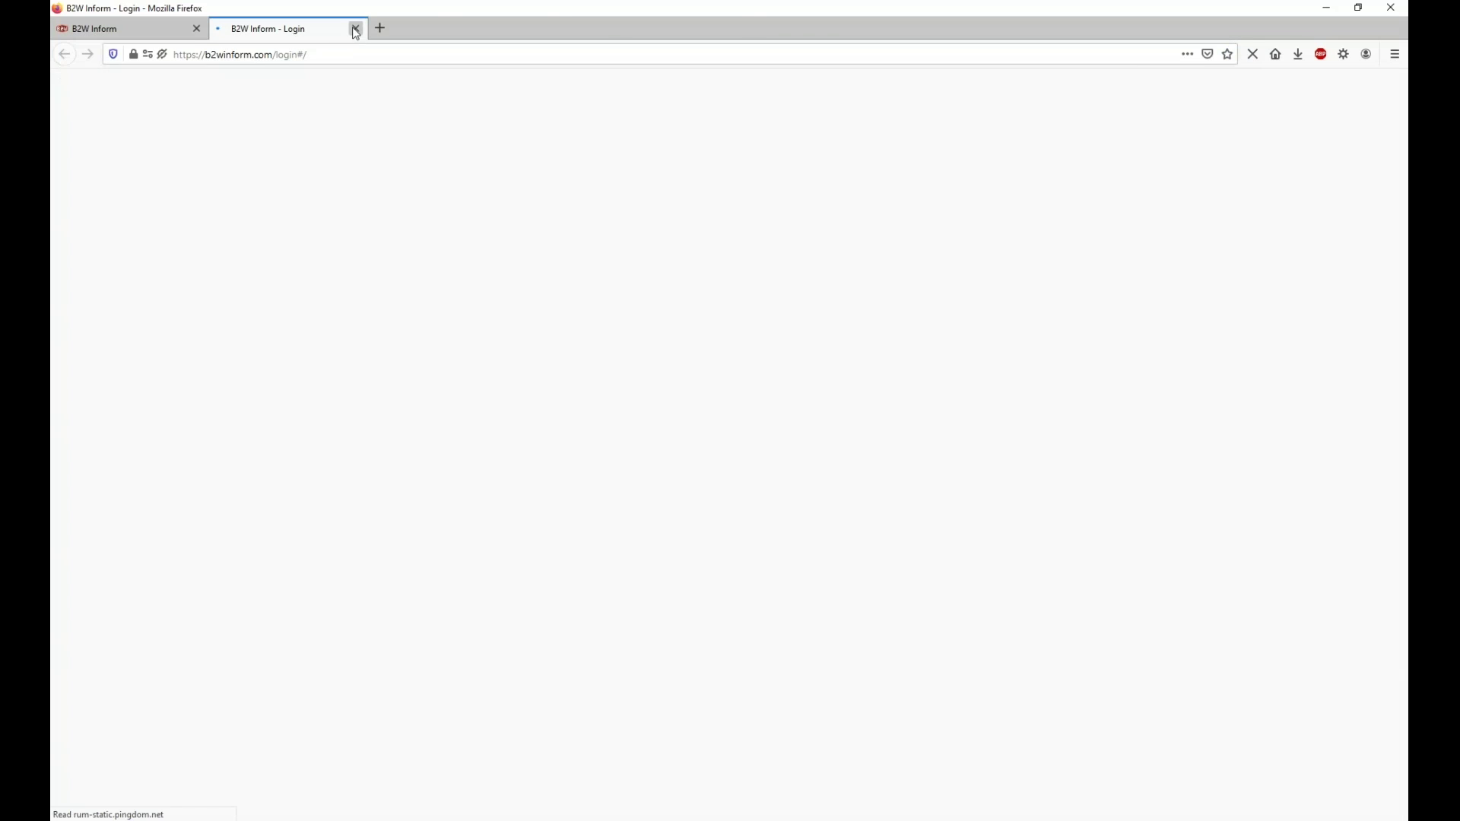
left_click(355, 29)
left_click(109, 152)
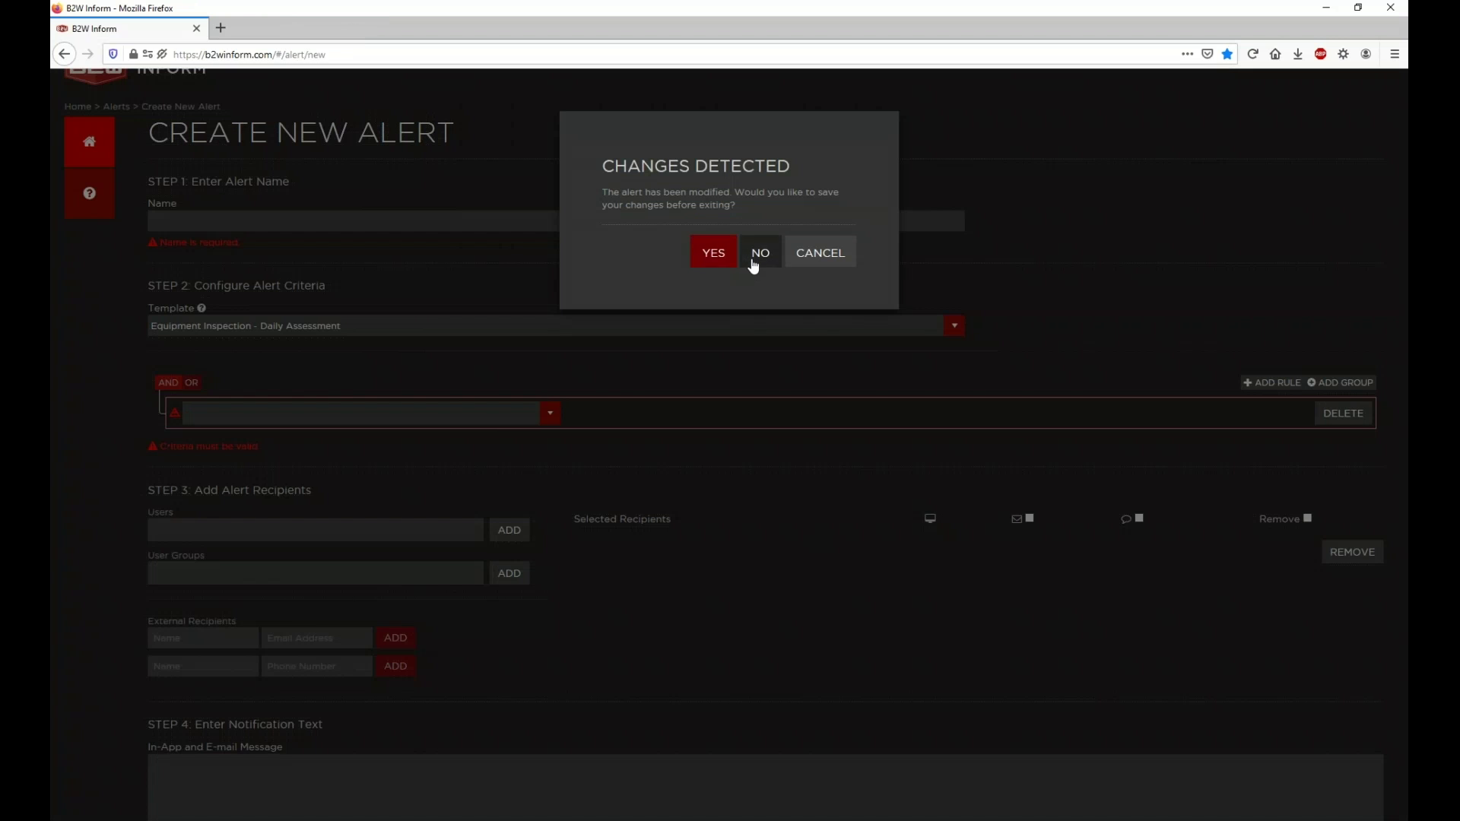
left_click(759, 254)
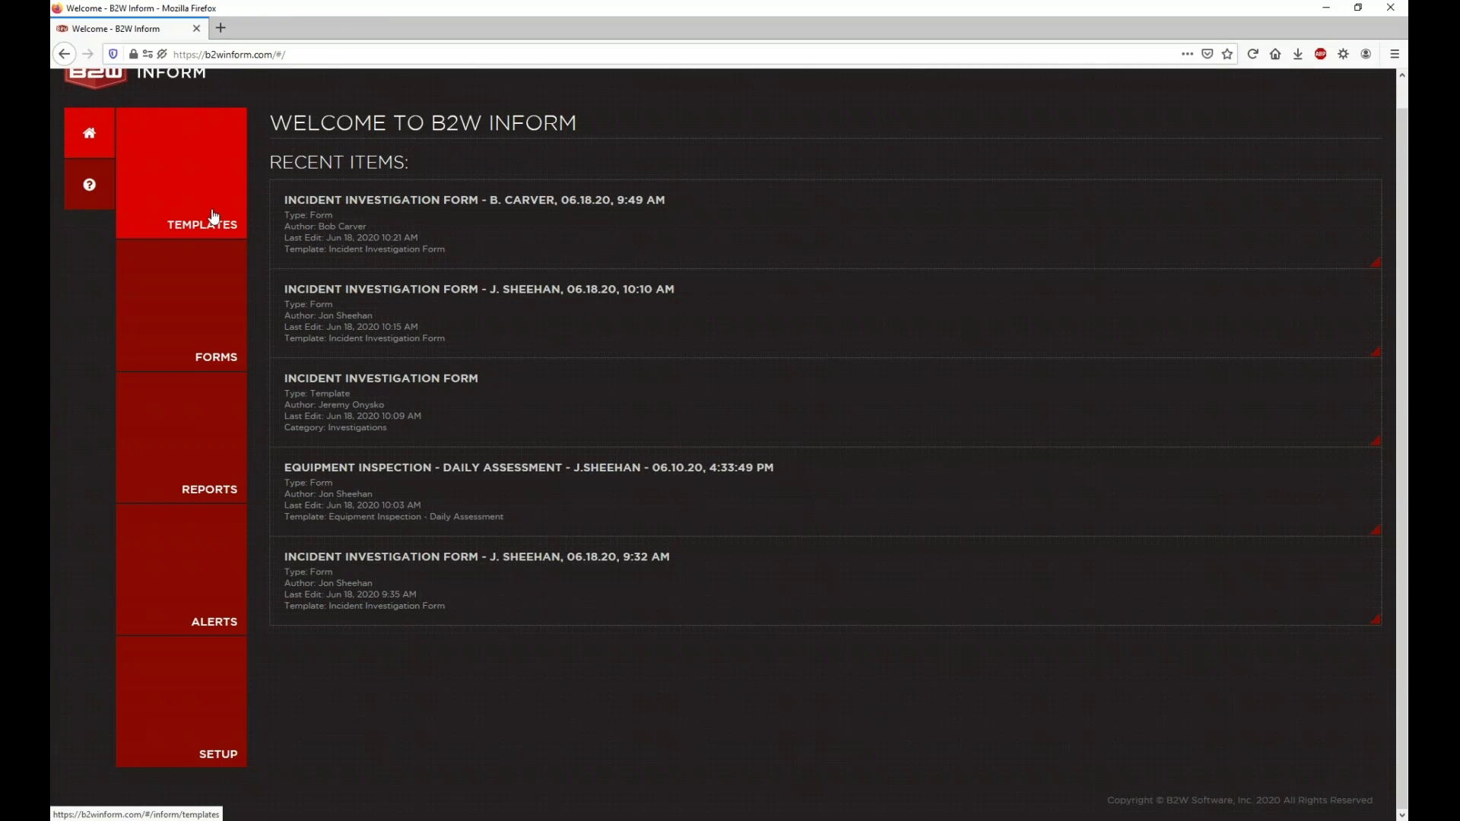
left_click(213, 219)
left_click(206, 290)
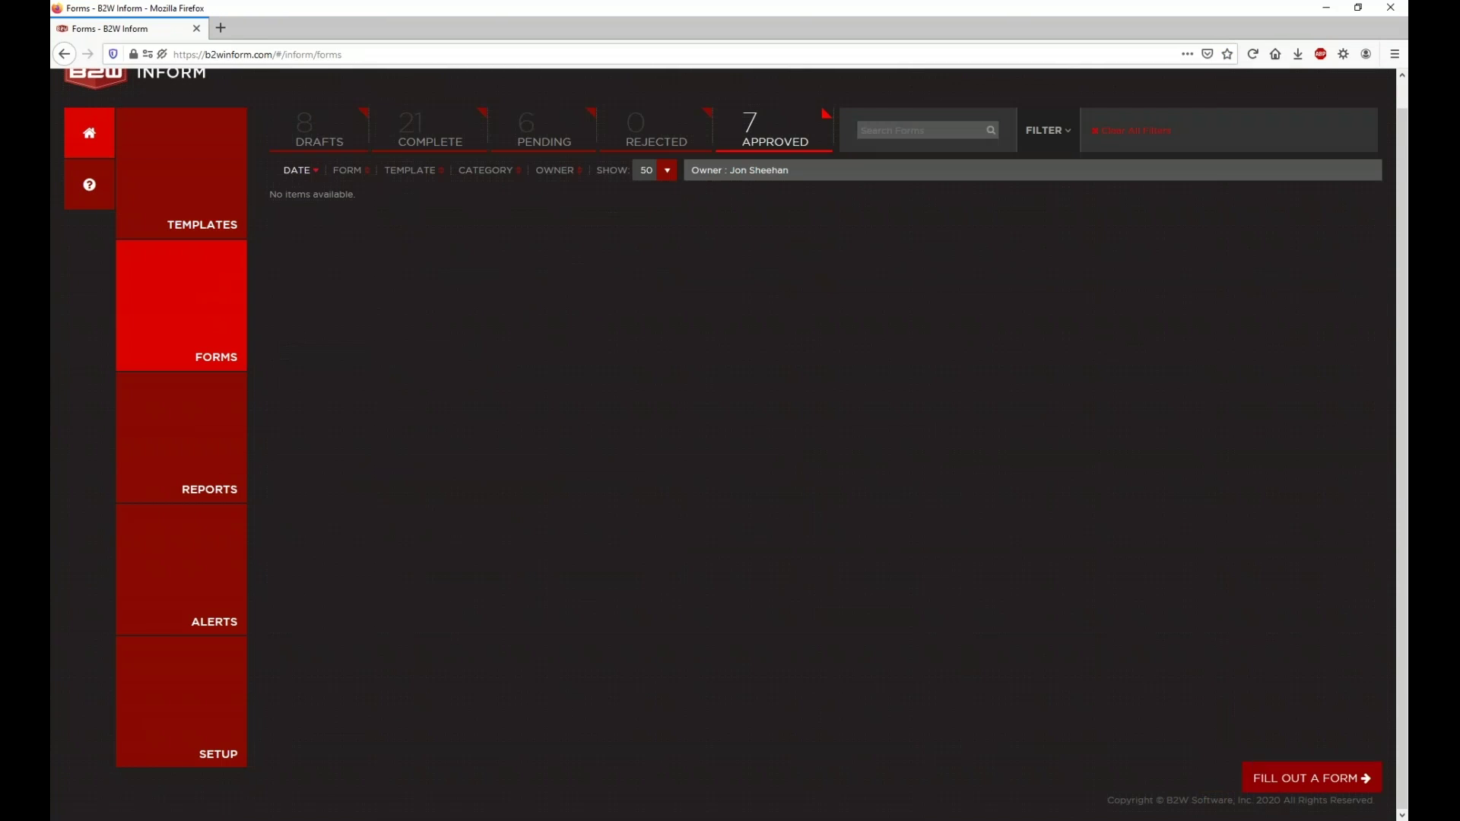
left_click(1259, 779)
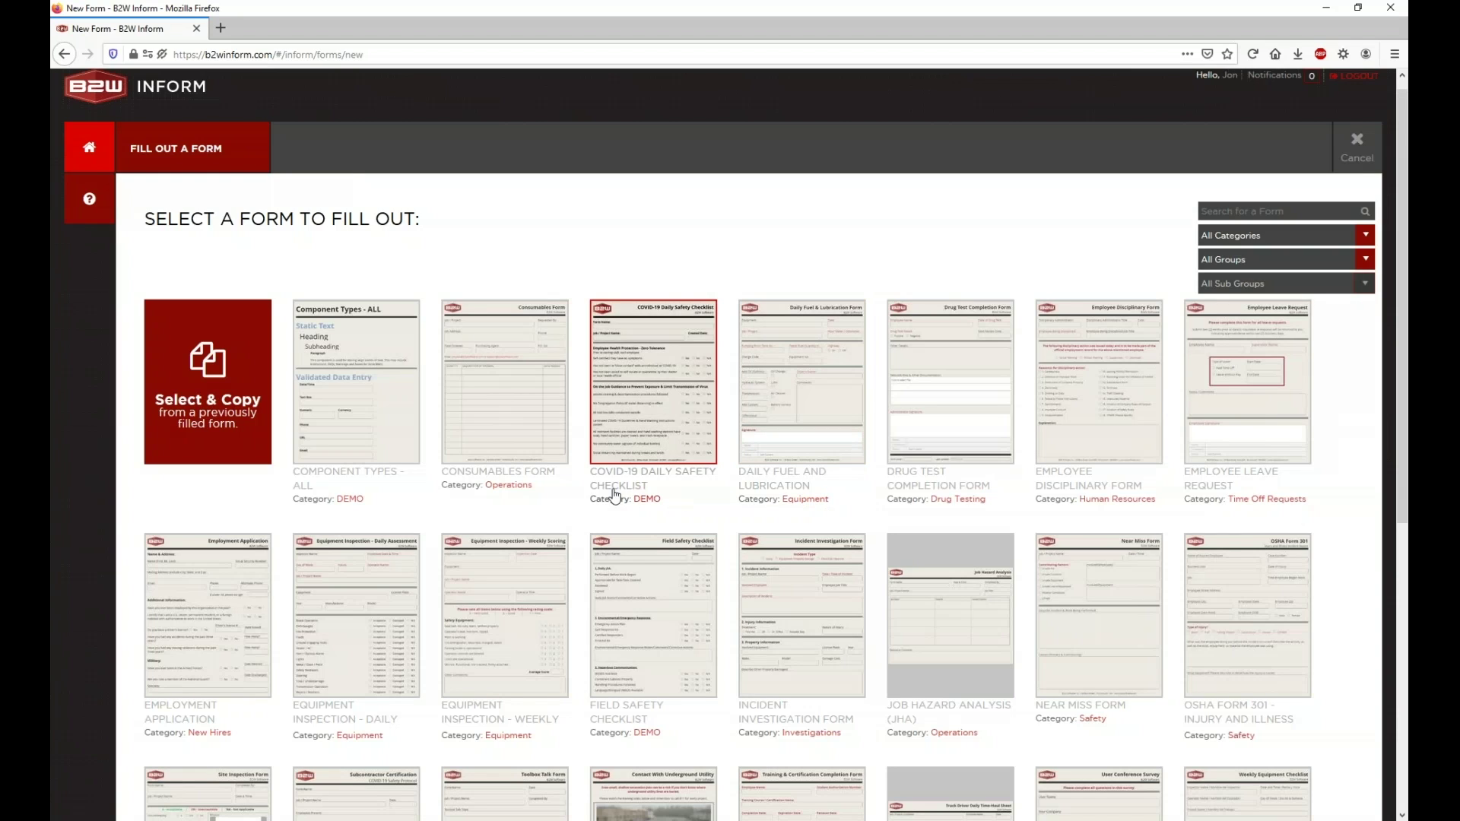
scroll(586, 490, "down", 1)
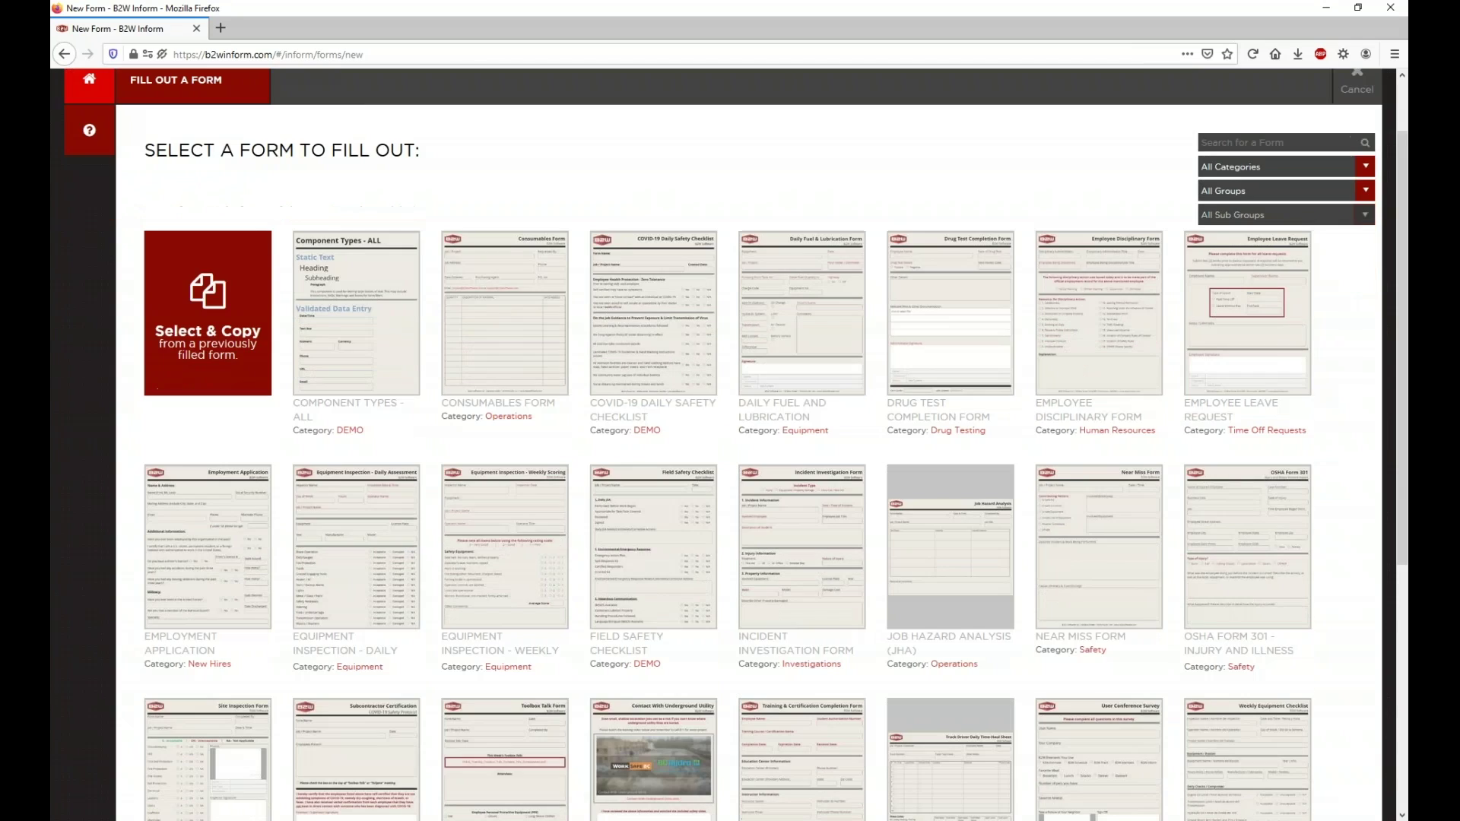
left_click(365, 531)
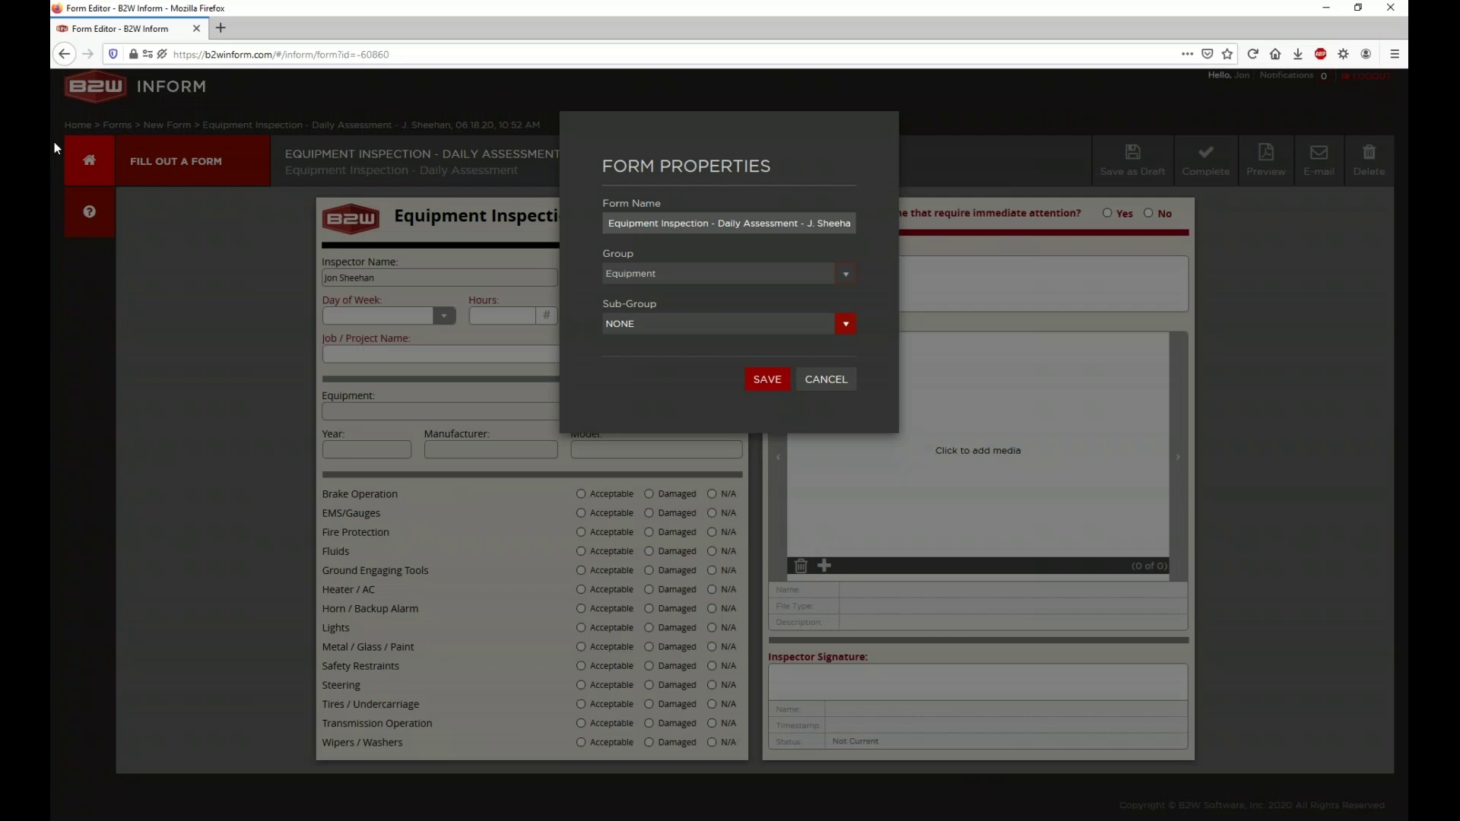
Step: Sign in with a saved login in a new tab and open Reports to create a new alert
left_click(818, 379)
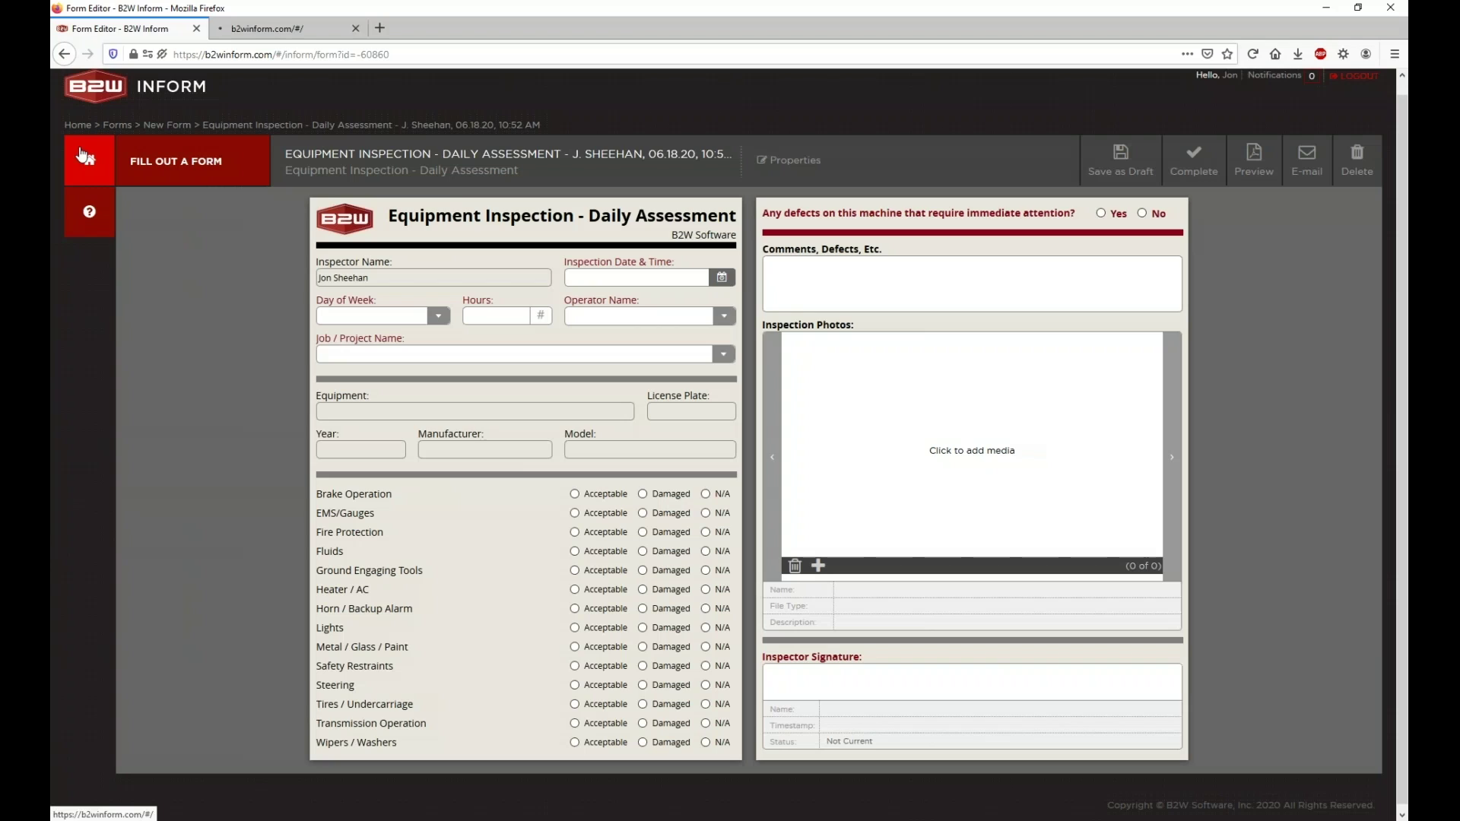
left_click(308, 31)
left_click(548, 415)
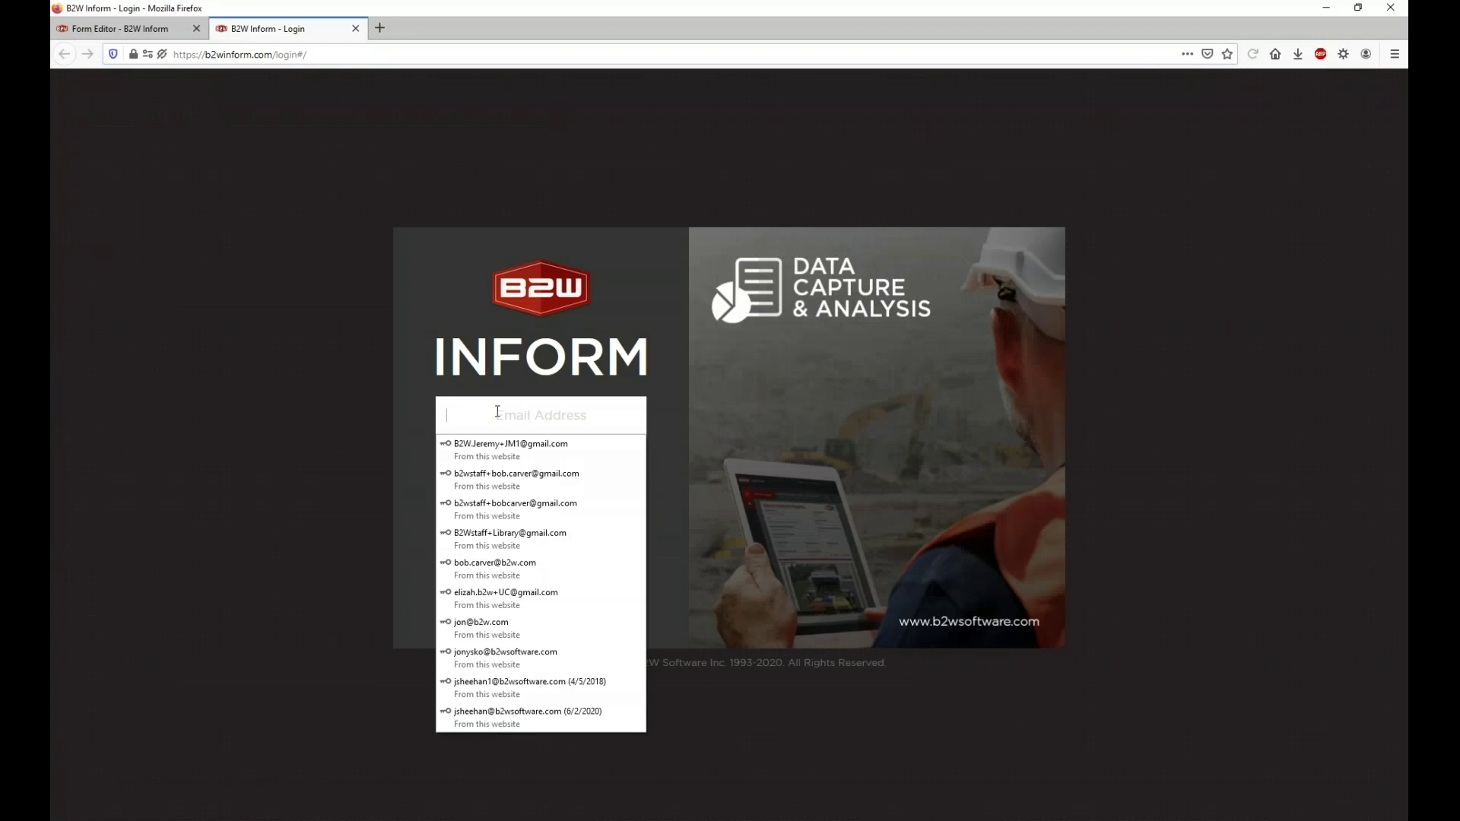
scroll(587, 526, "down", 2)
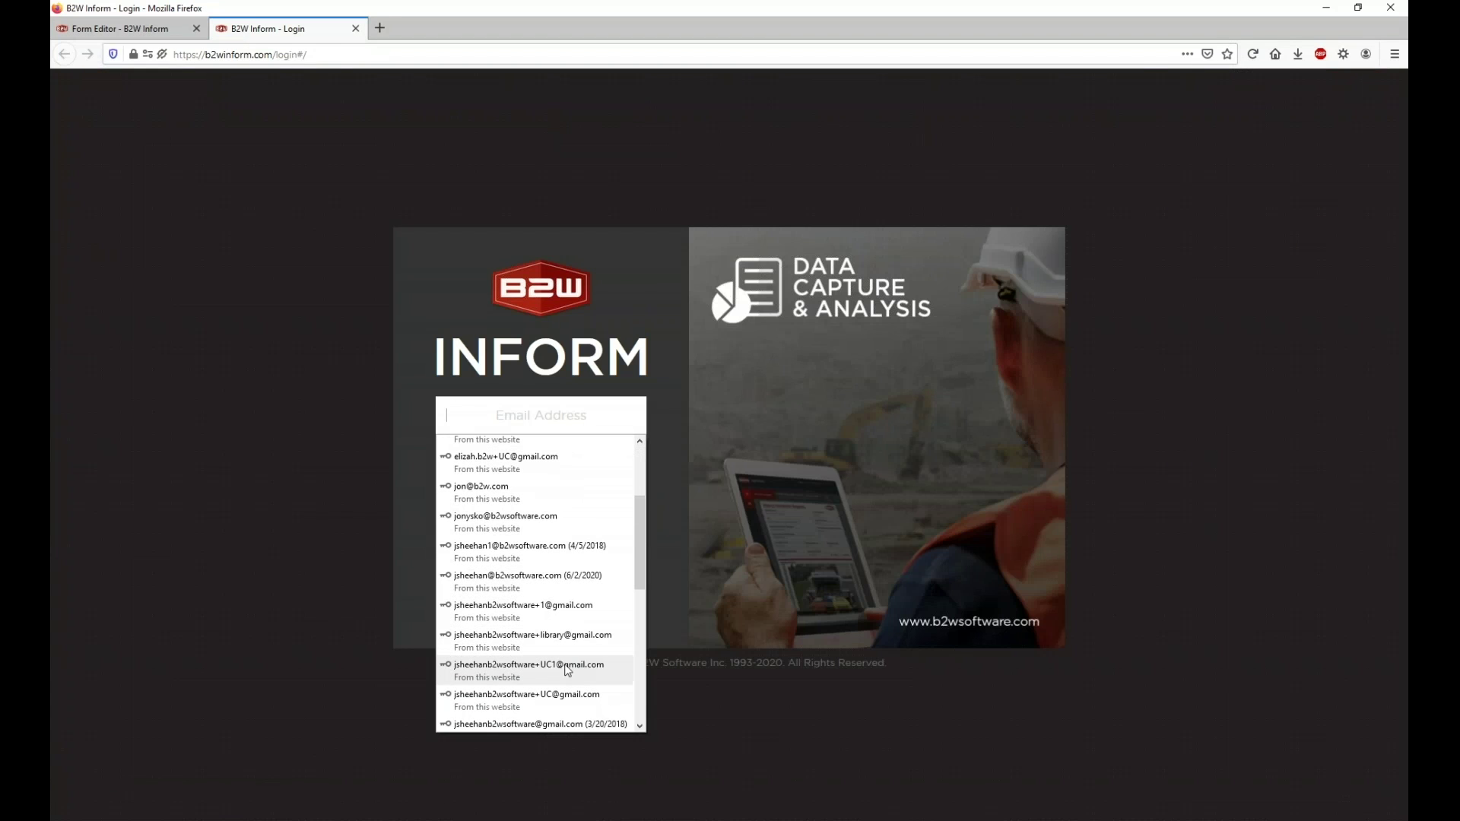
left_click(521, 668)
left_click(515, 524)
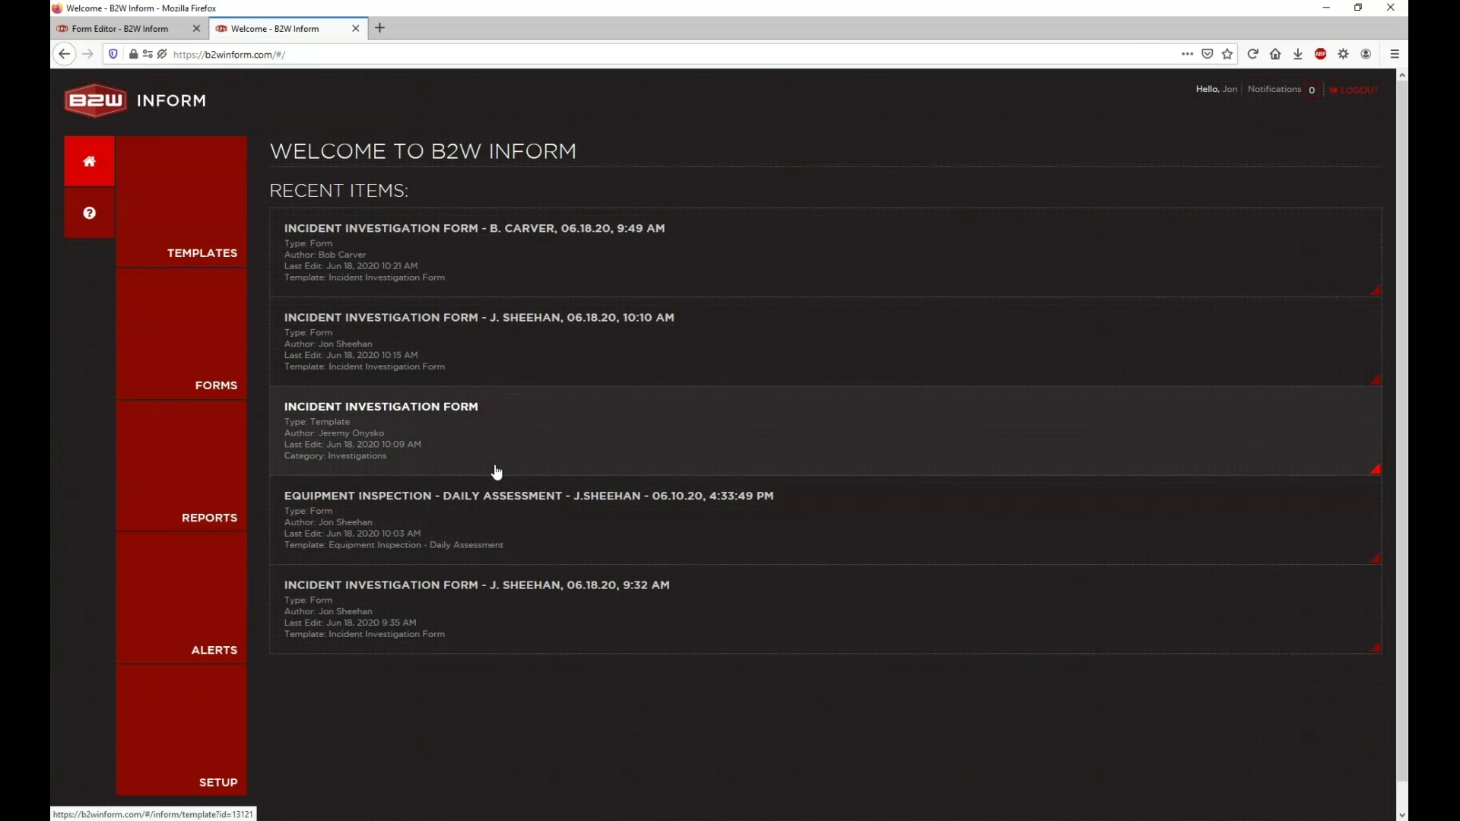
left_click(198, 459)
left_click(218, 595)
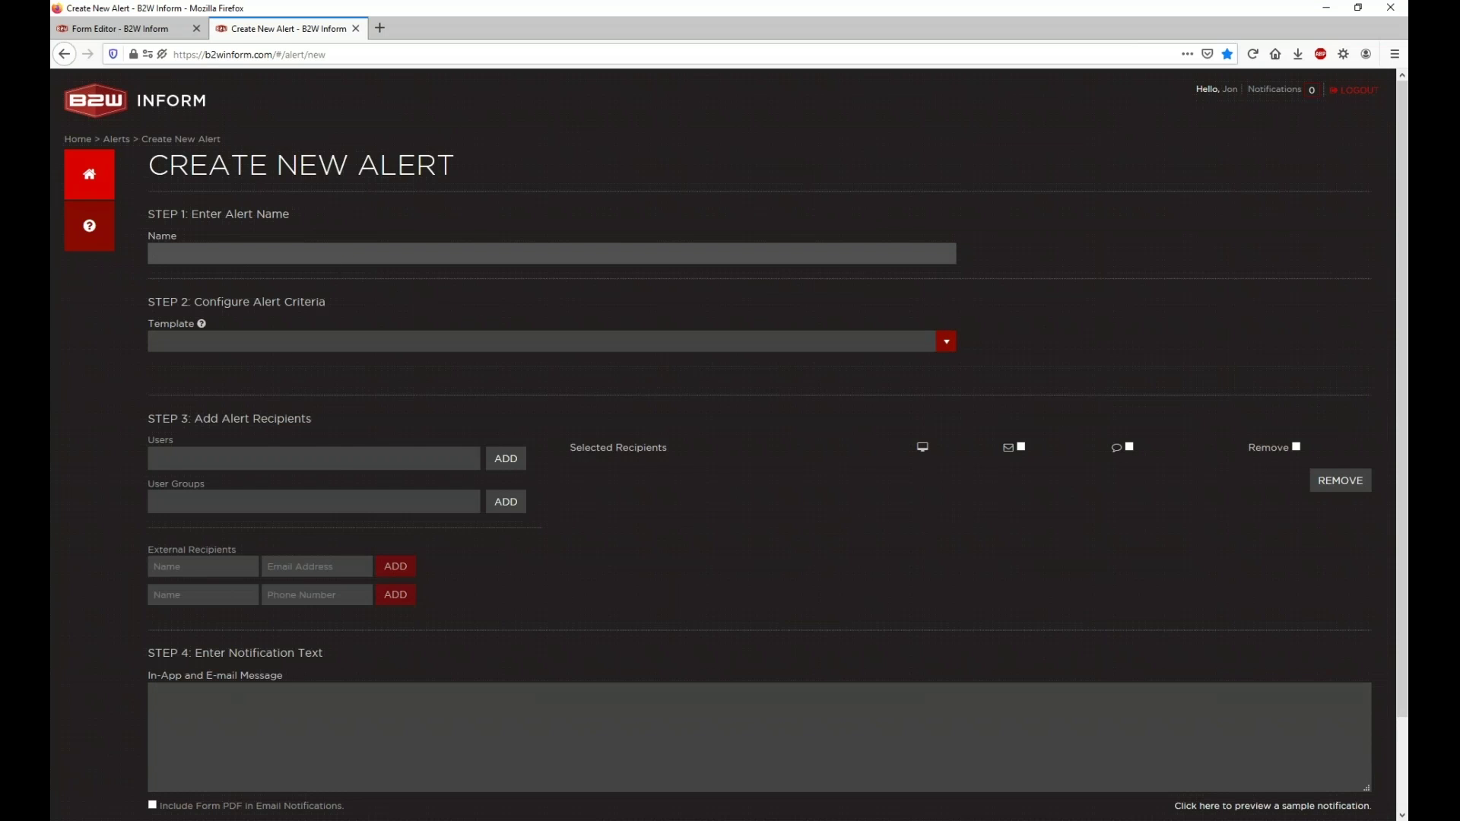
Step: Choose Equipment Inspection - Daily Assessment as the alert template, checking the inspection form for reference
left_click(326, 342)
scroll(282, 449, "down", 3)
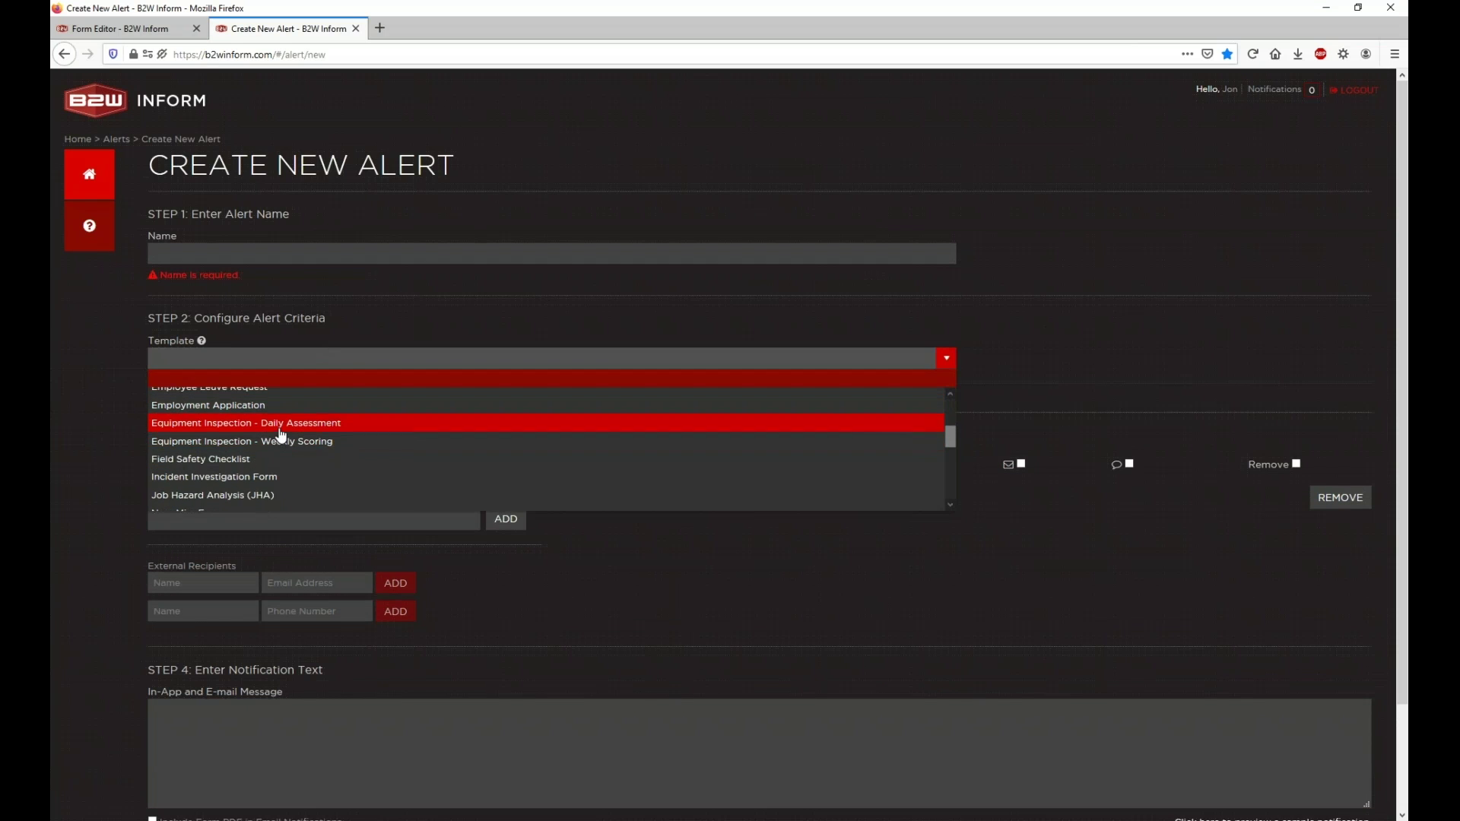
scroll(282, 435, "up", 1)
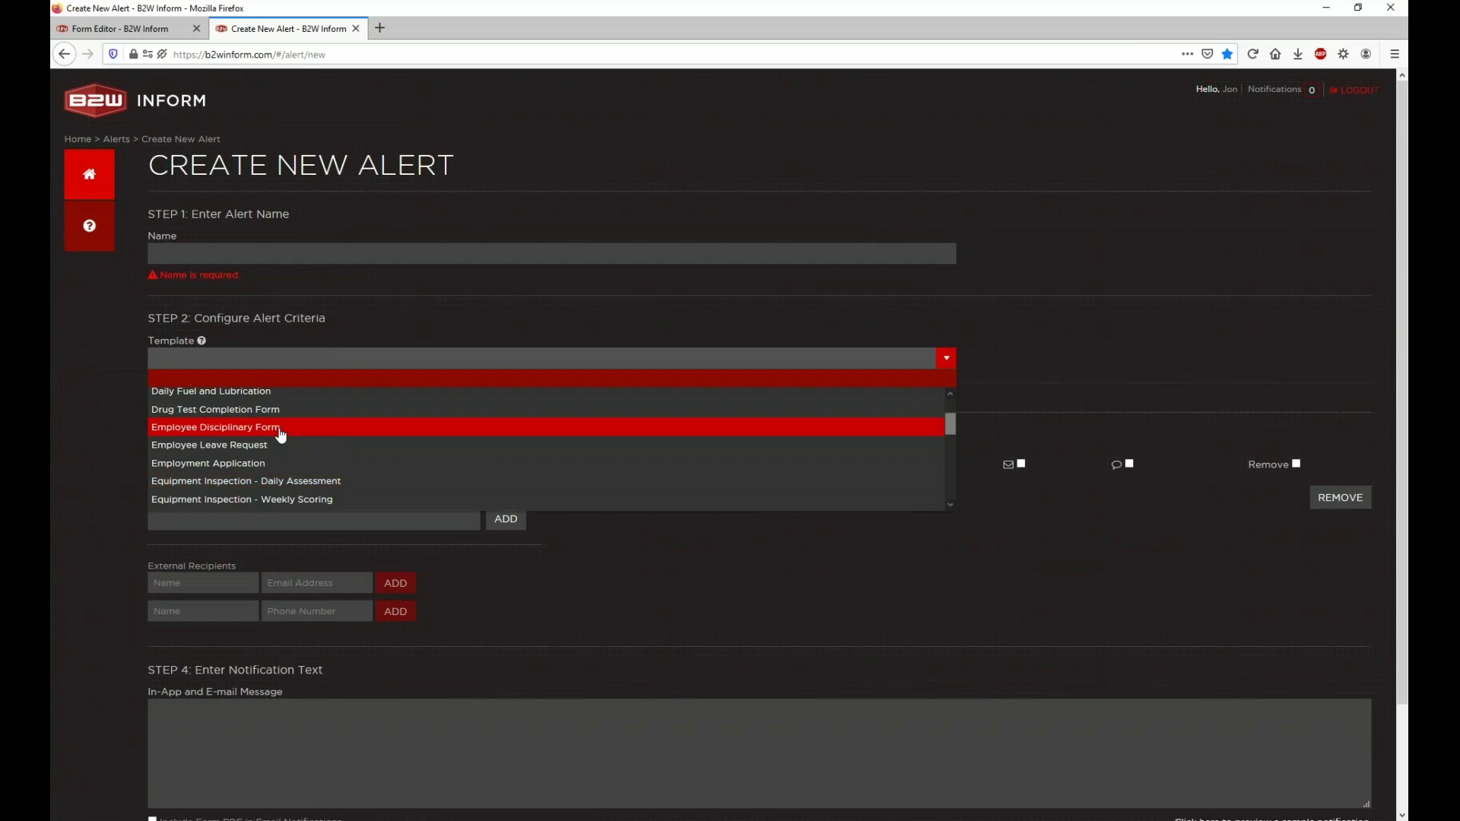
left_click(299, 479)
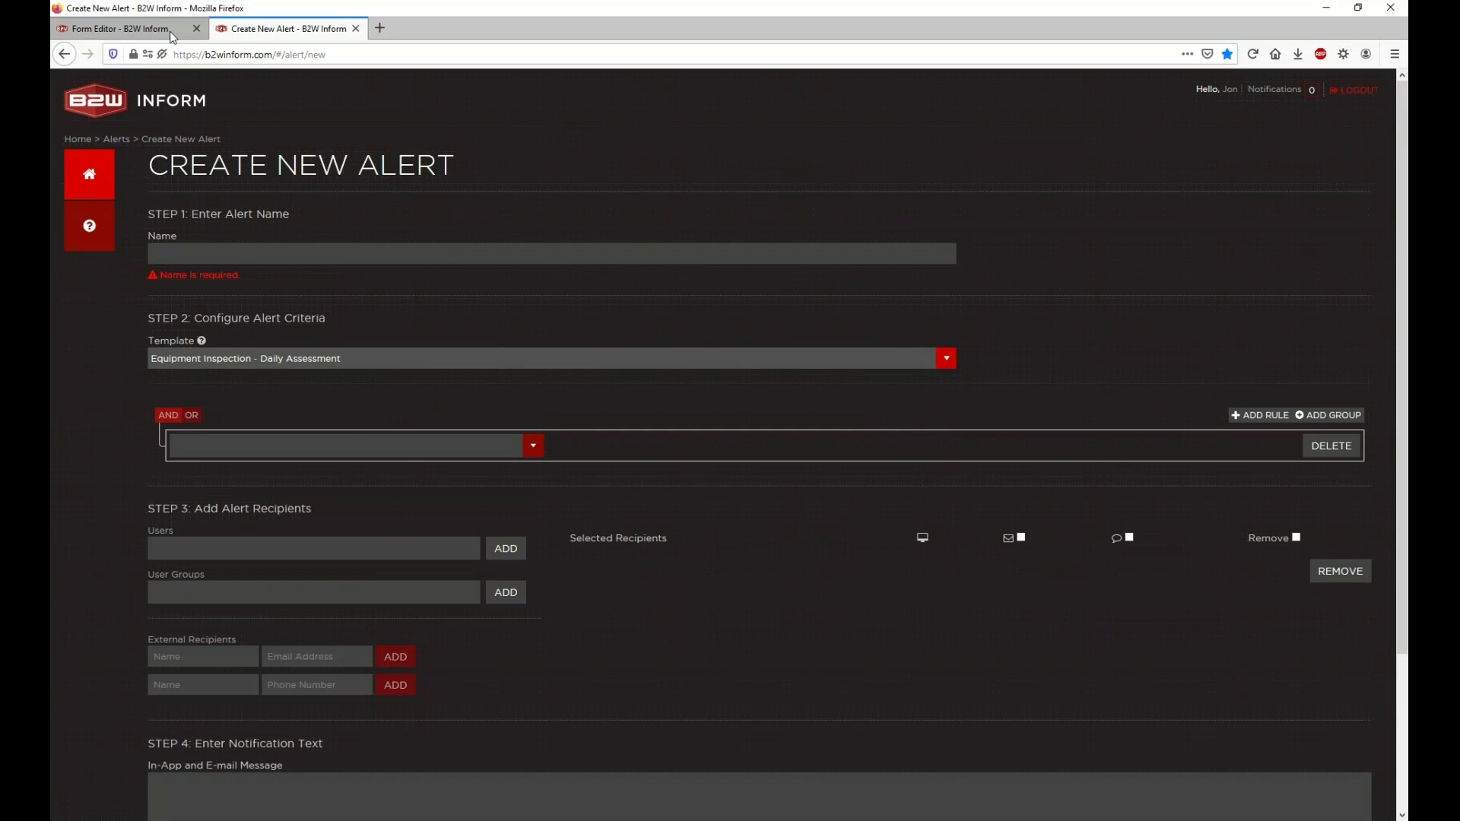
left_click(122, 28)
scroll(251, 131, "down", 1)
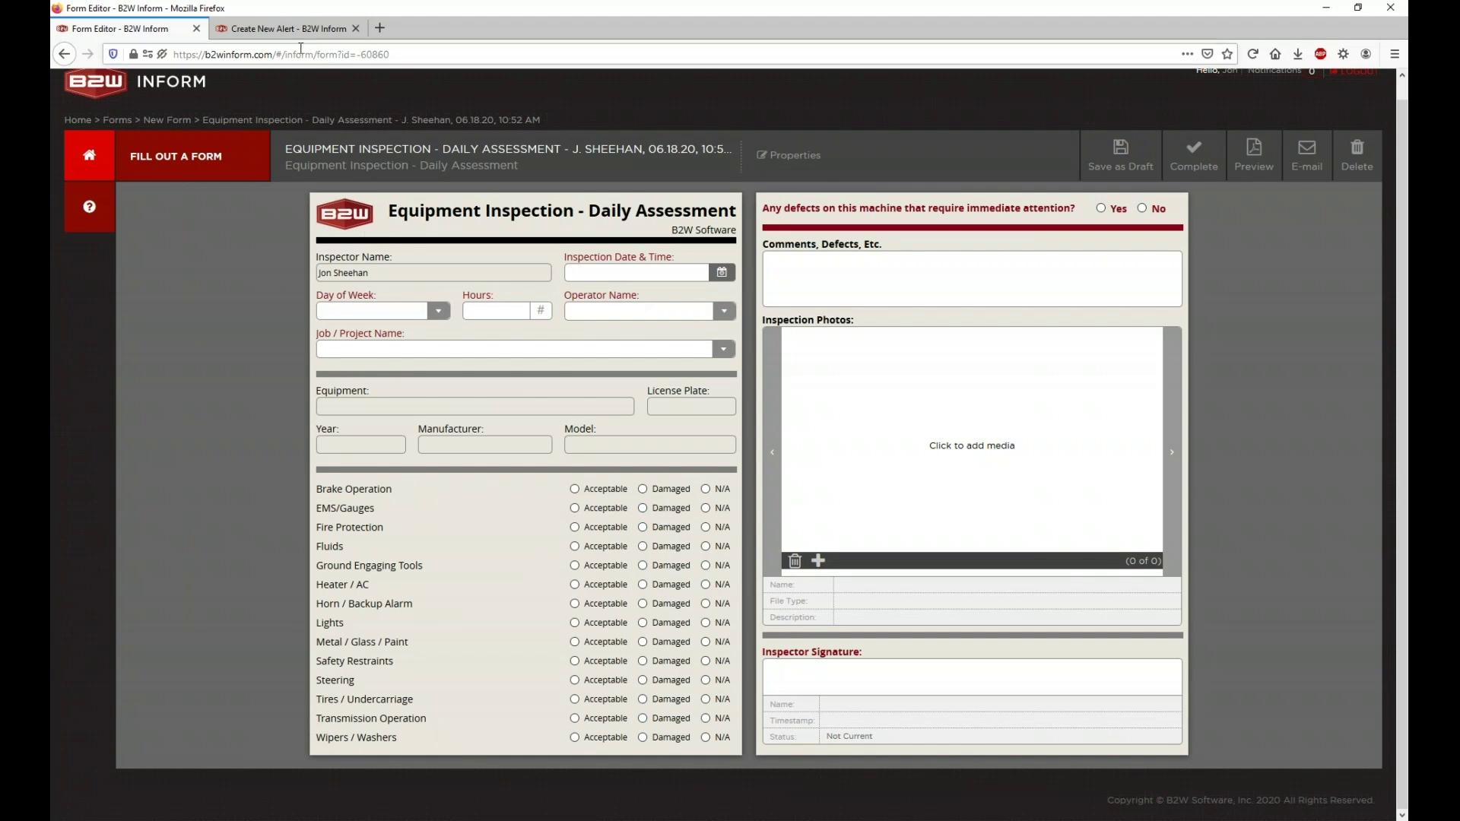
left_click(281, 28)
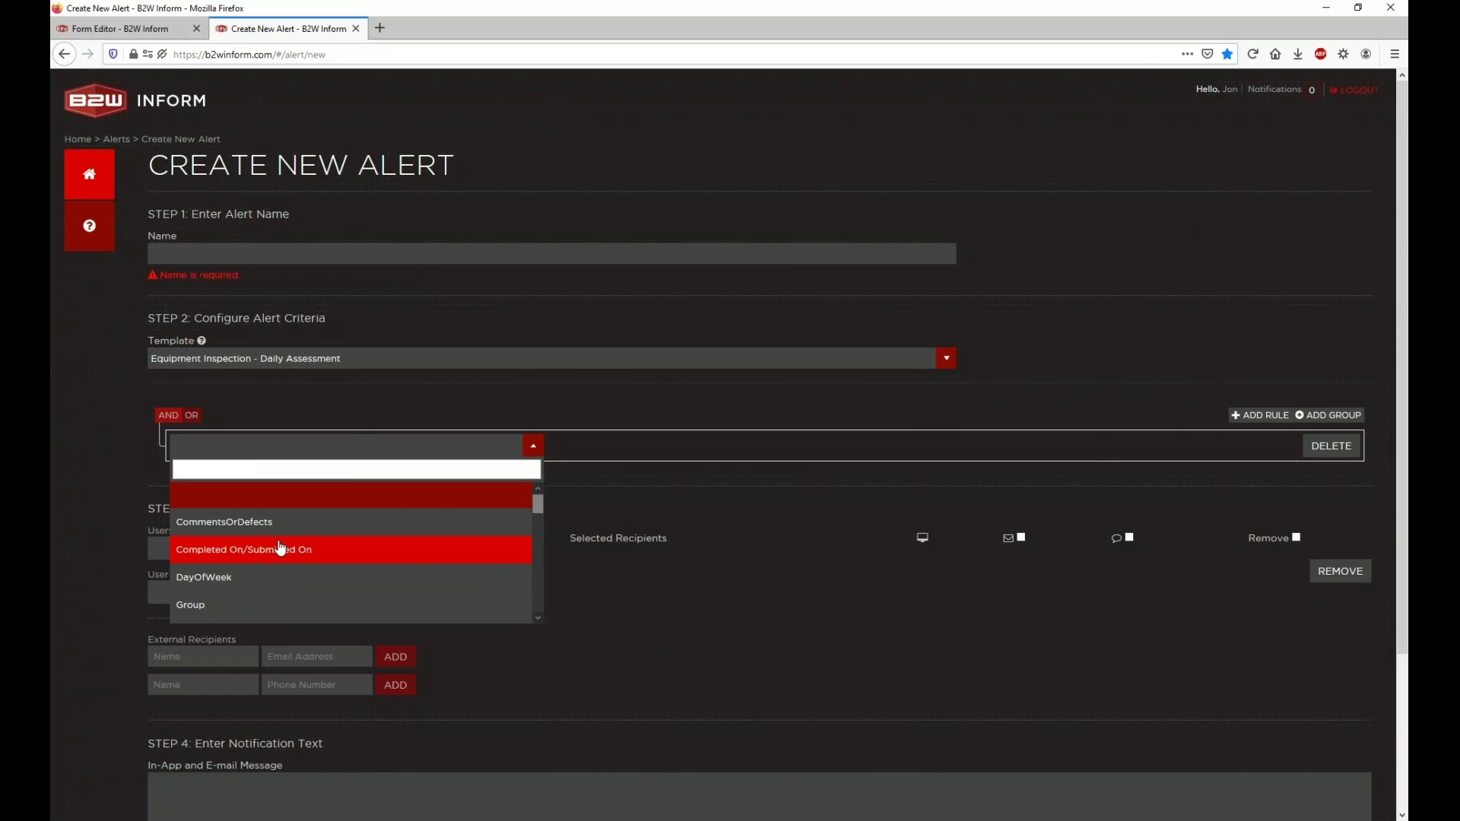
Step: Add rules Insp01_BrakeOperation Equals Damaged and Insp02_EMSGauges Equals Damaged
scroll(286, 559, "down", 1)
left_click(287, 576)
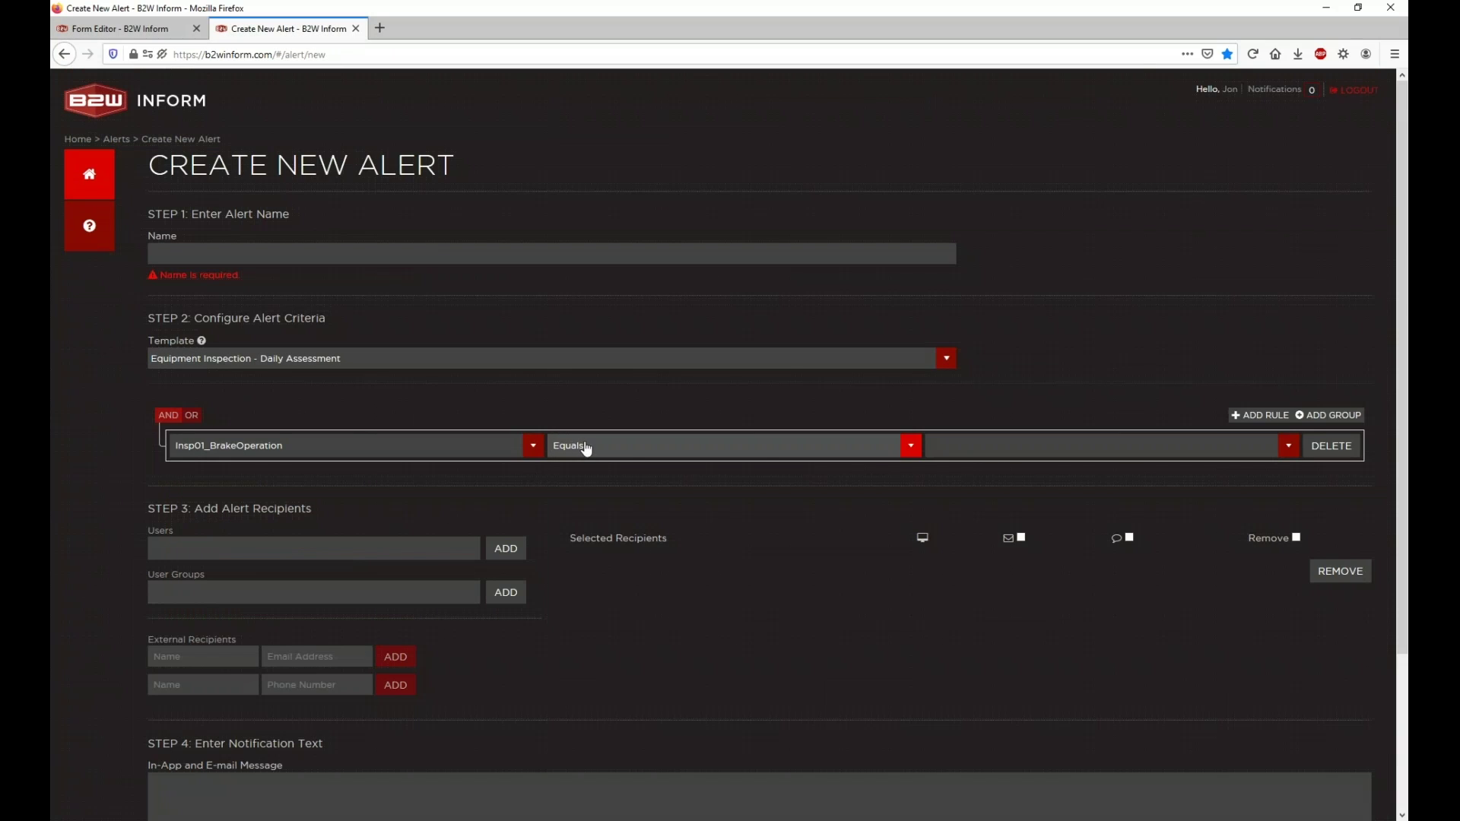
left_click(957, 447)
left_click(990, 524)
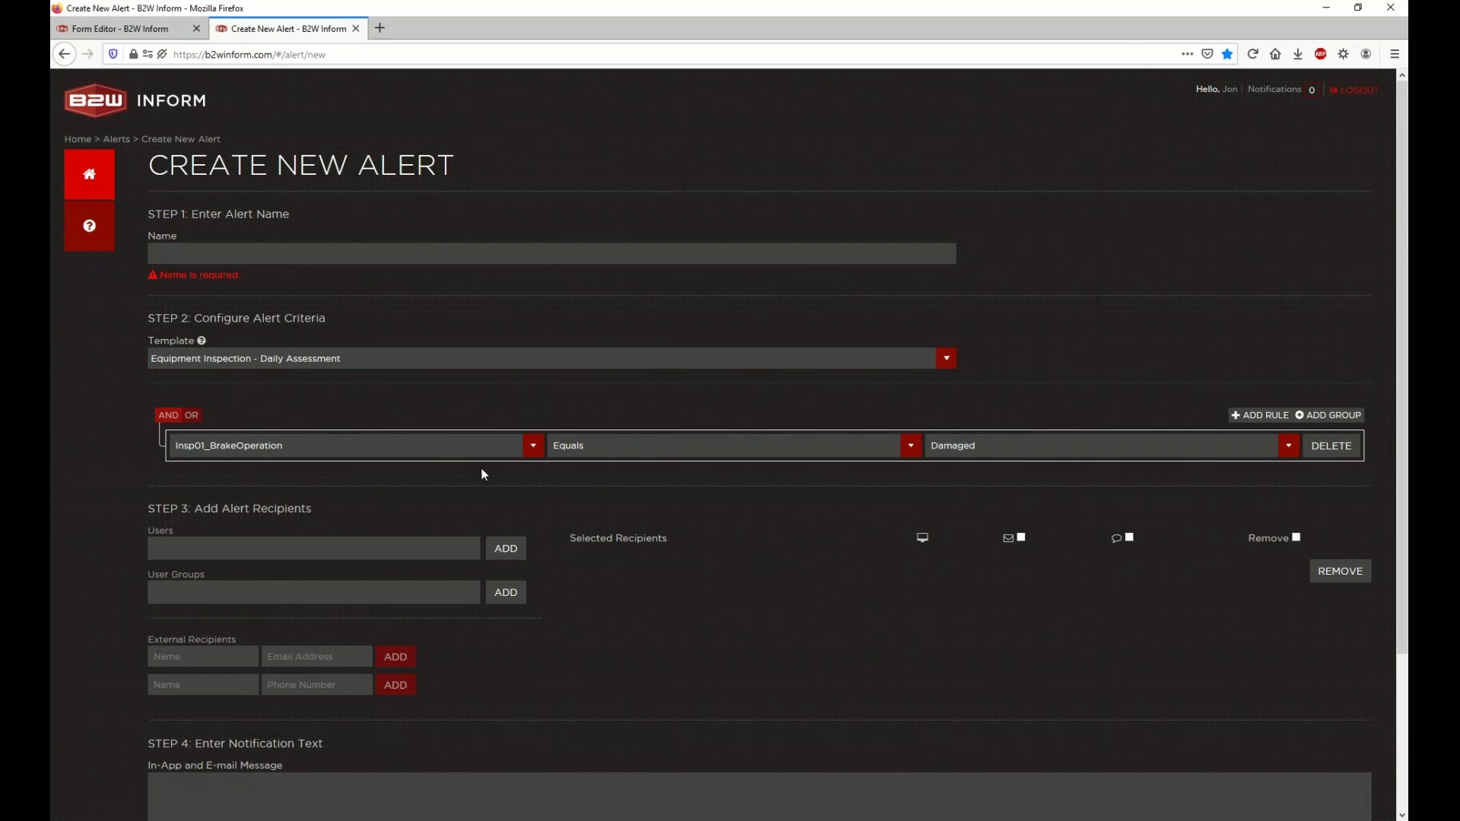
left_click(1254, 418)
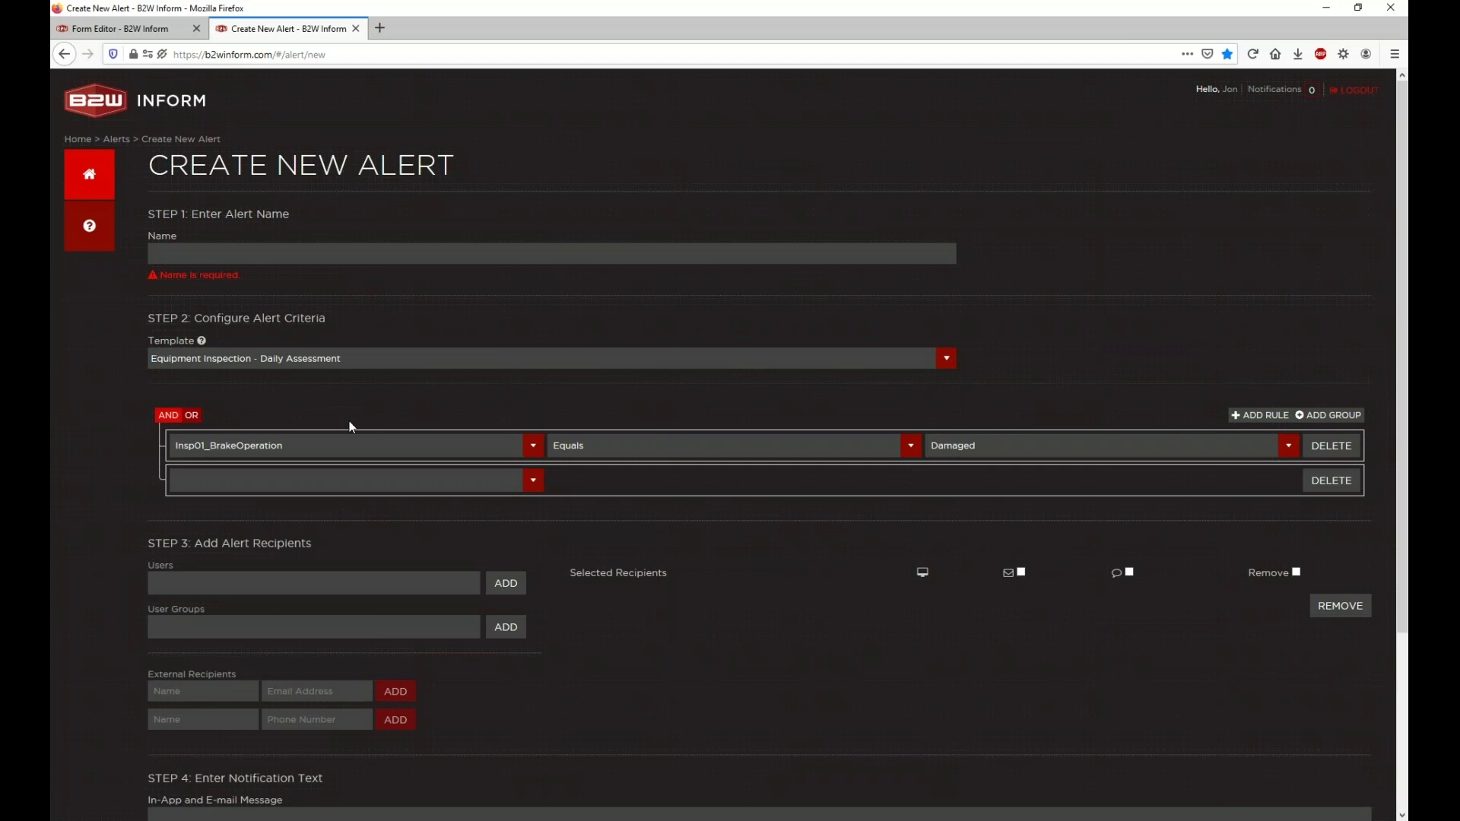
left_click(355, 478)
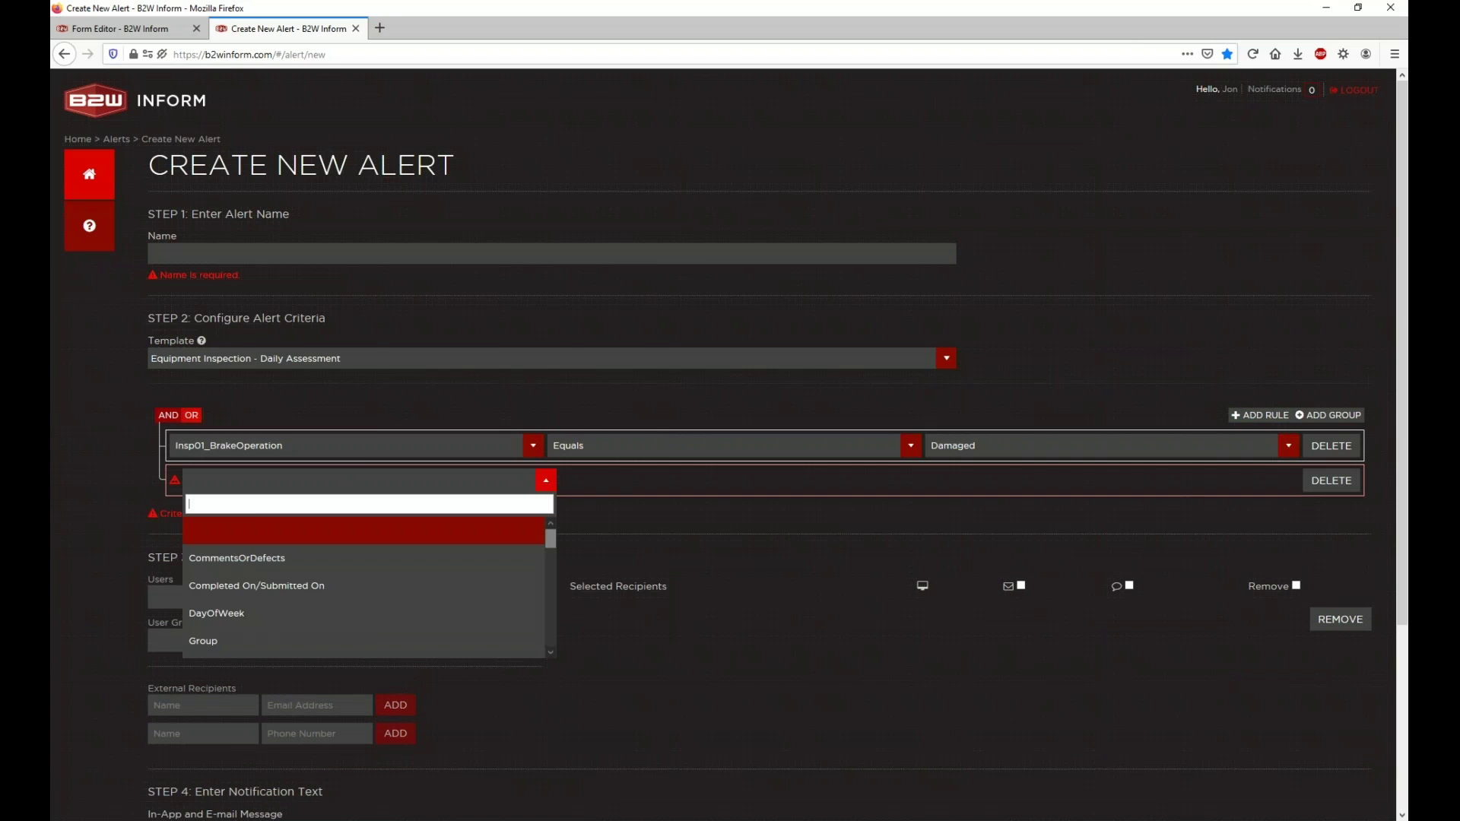
scroll(314, 575, "down", 2)
left_click(294, 609)
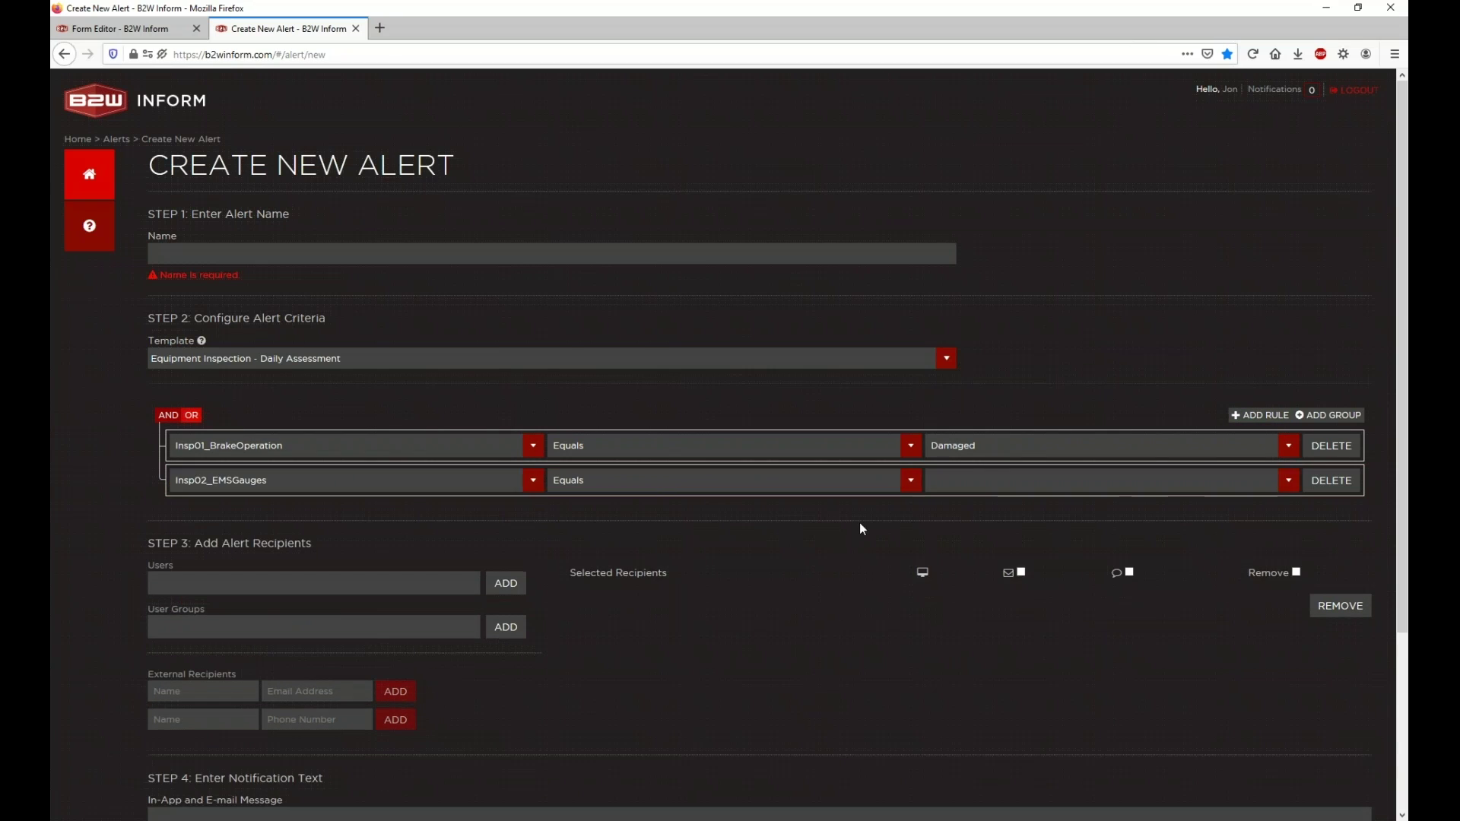
left_click(972, 482)
left_click(976, 569)
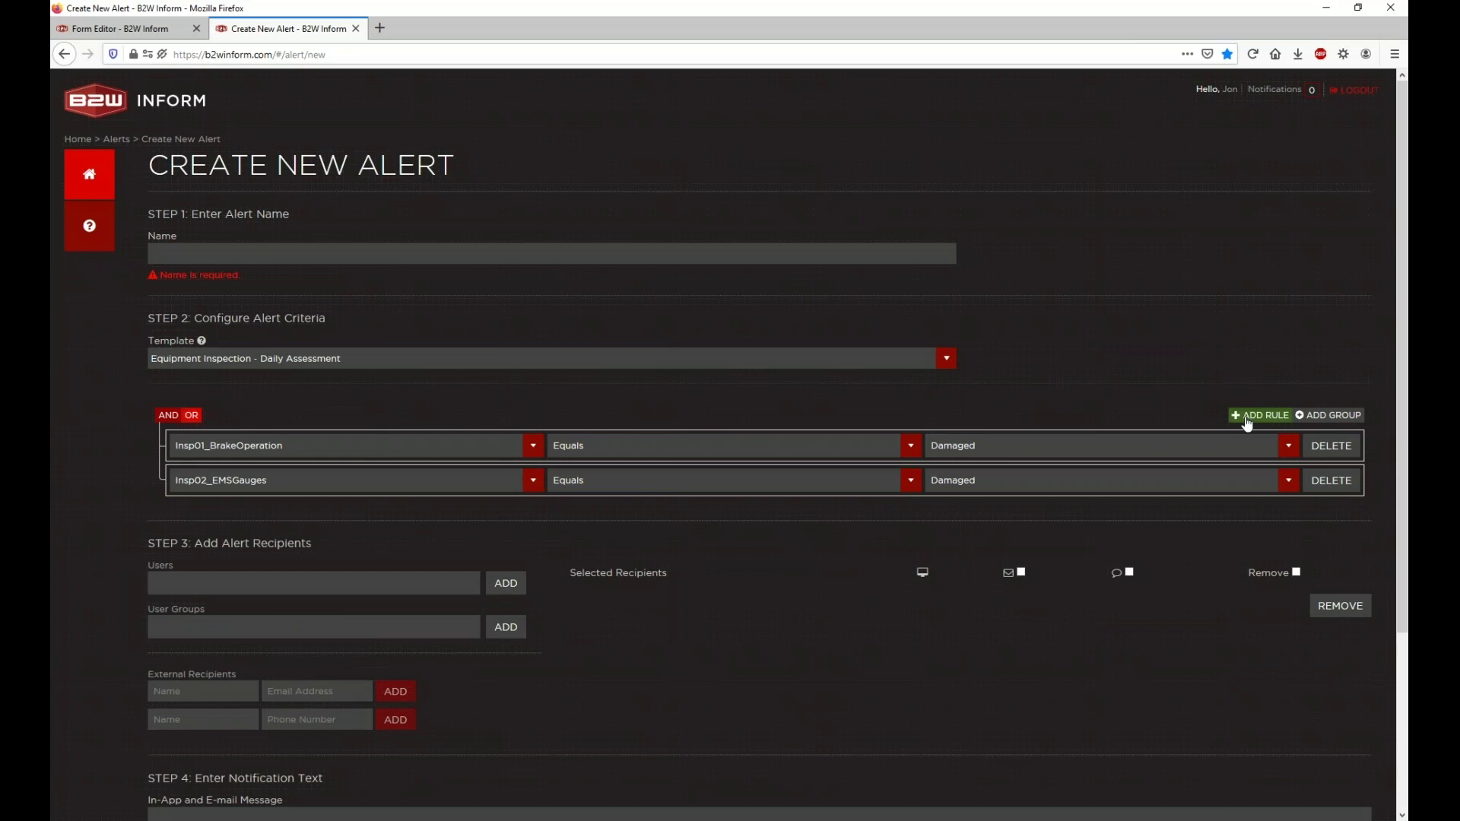
Step: Add a third rule, Insp03_FireProtection Equals Damaged
left_click(1260, 415)
left_click(425, 516)
scroll(373, 624, "down", 2)
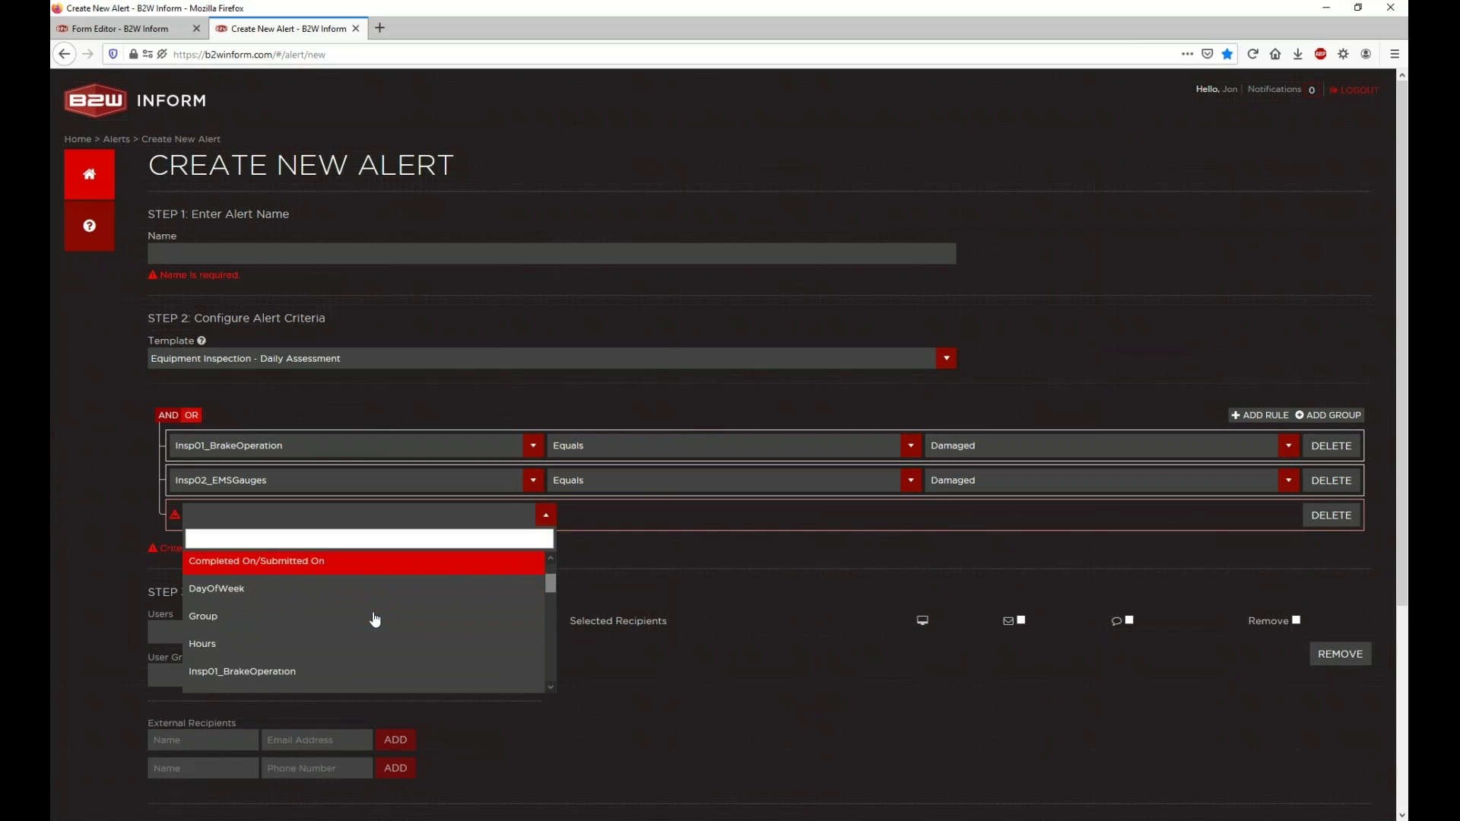
left_click(356, 666)
left_click(963, 522)
left_click(975, 594)
key("ctrl+Tab")
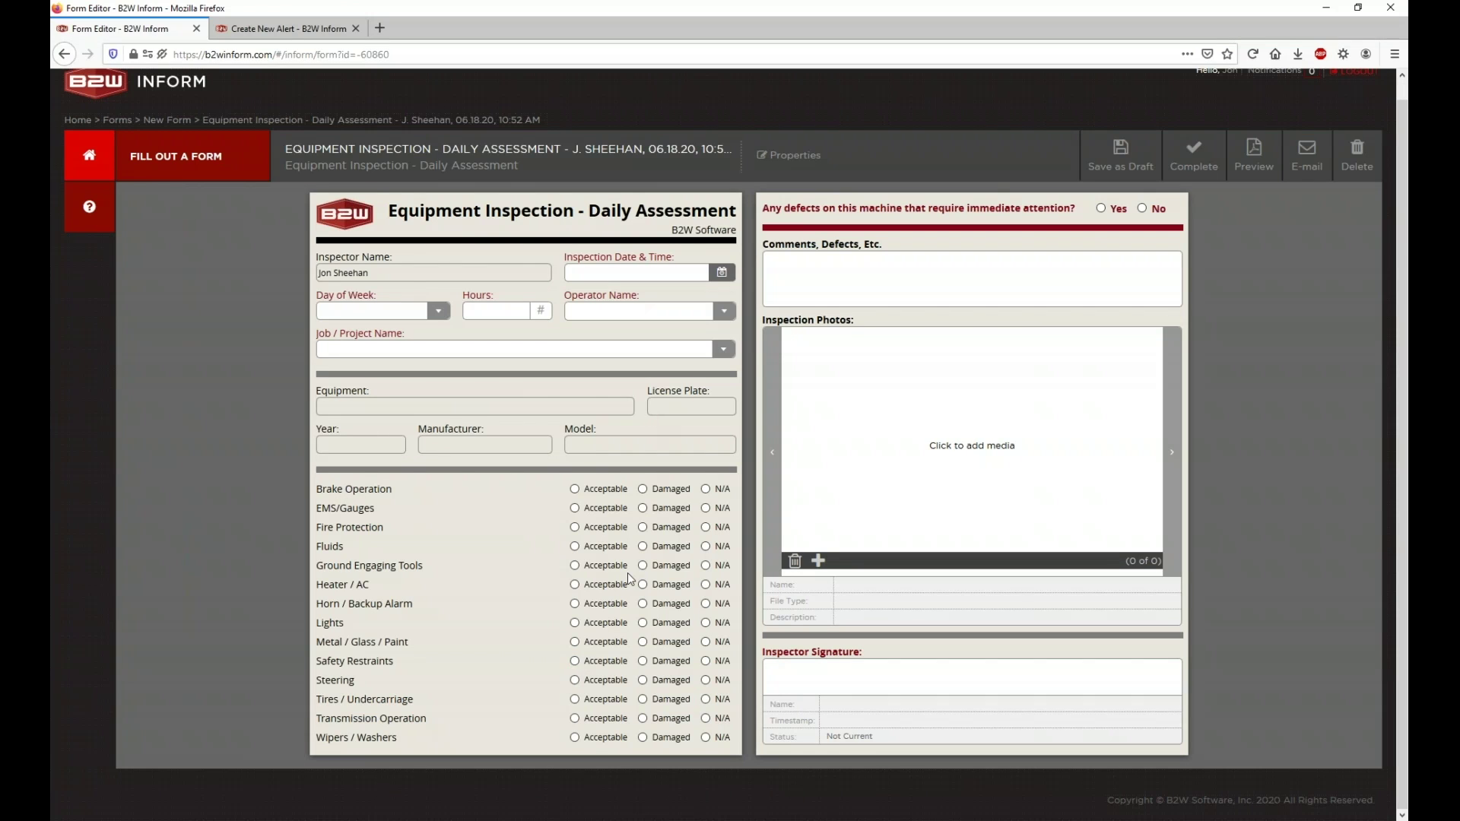
left_click(286, 29)
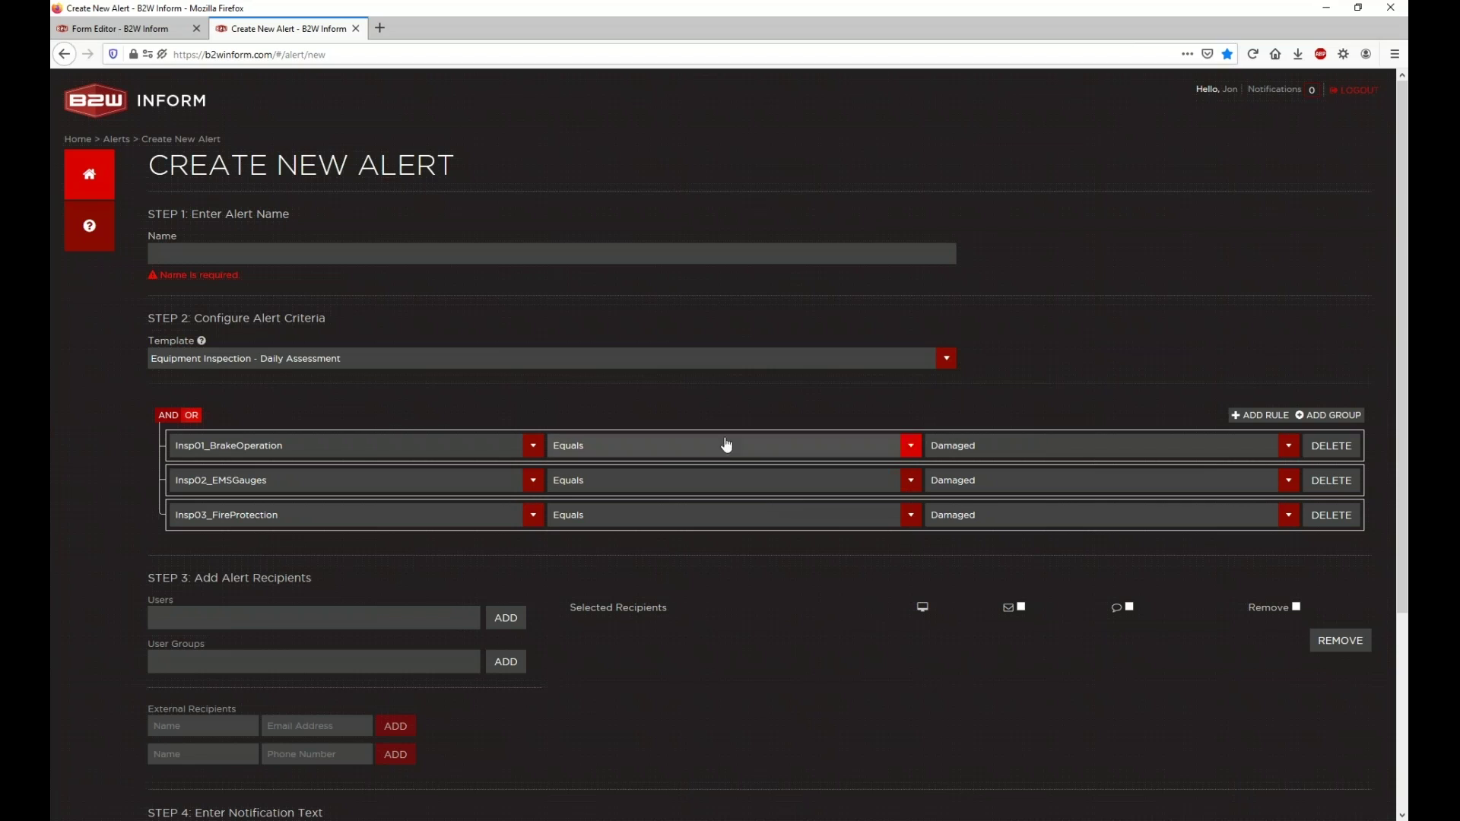
Step: Read the 'Any defects on this machine…' question text on the inspection form
left_click(122, 28)
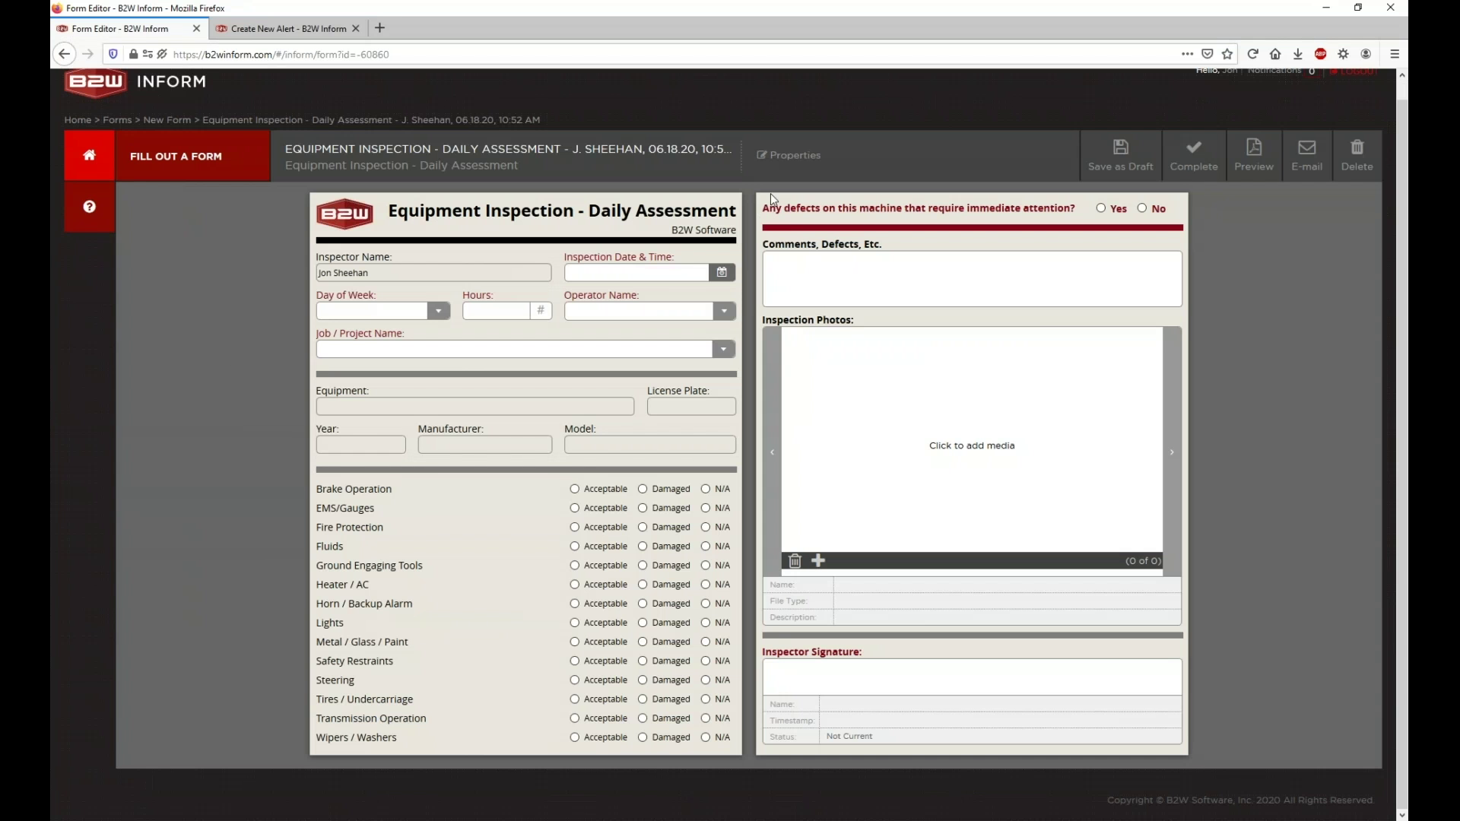
left_click_drag(761, 204, 1034, 211)
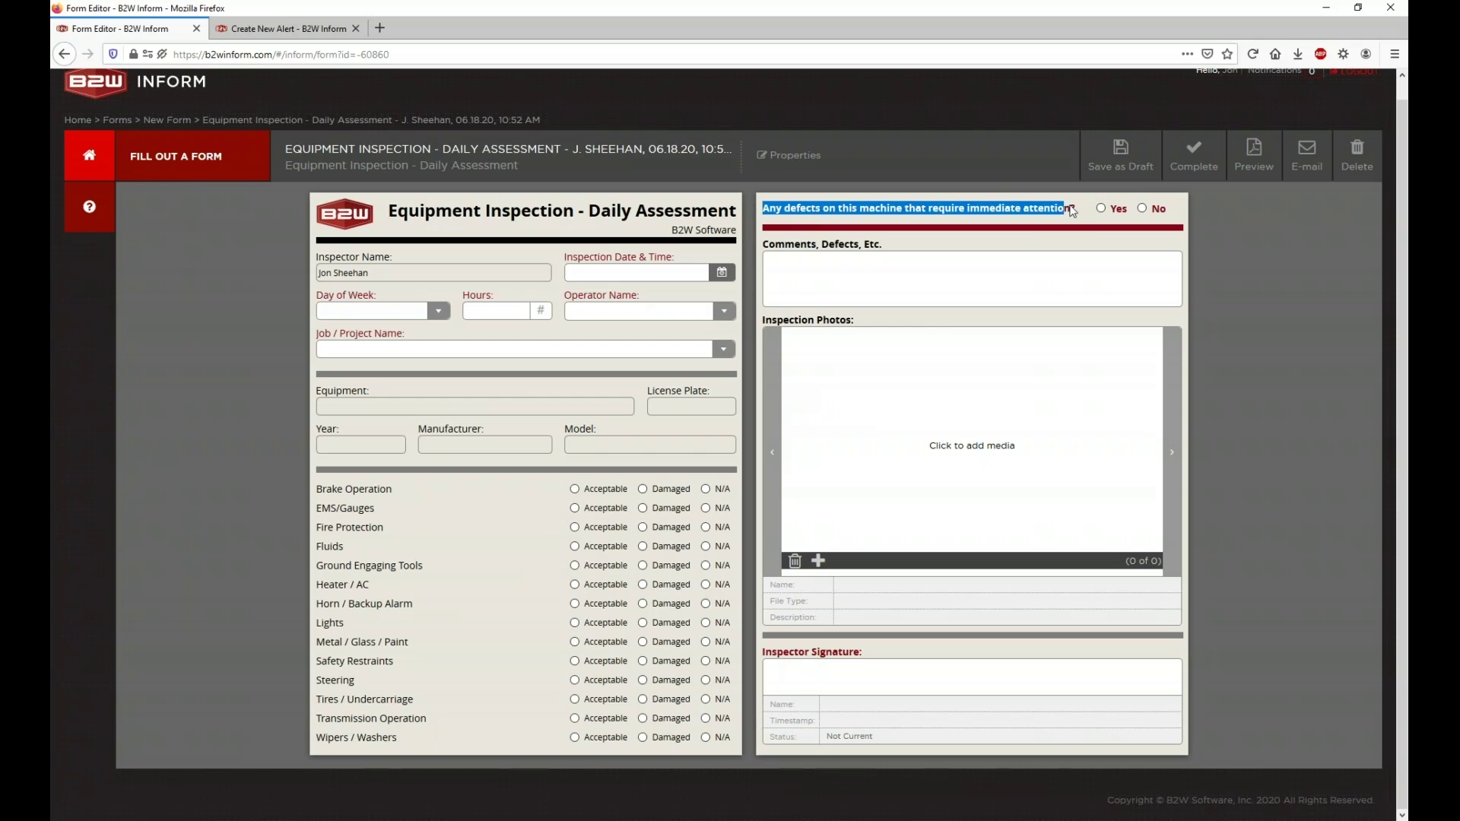
left_click(1083, 210)
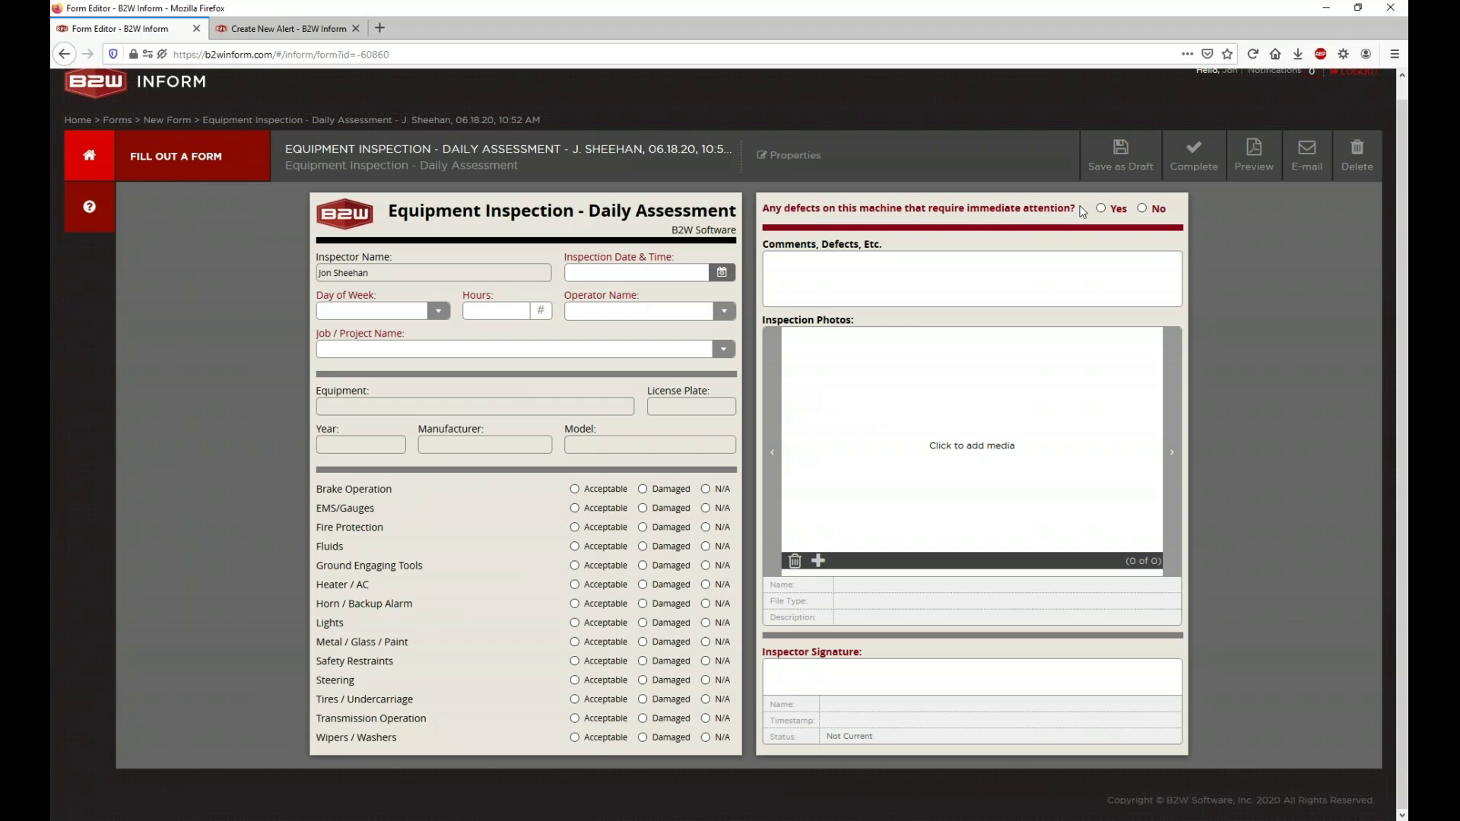
triple_click(943, 213)
double_click(943, 212)
left_click(804, 219)
Step: Delete the three Damaged rules and check the immediate-attention question wording on the form
left_click(280, 28)
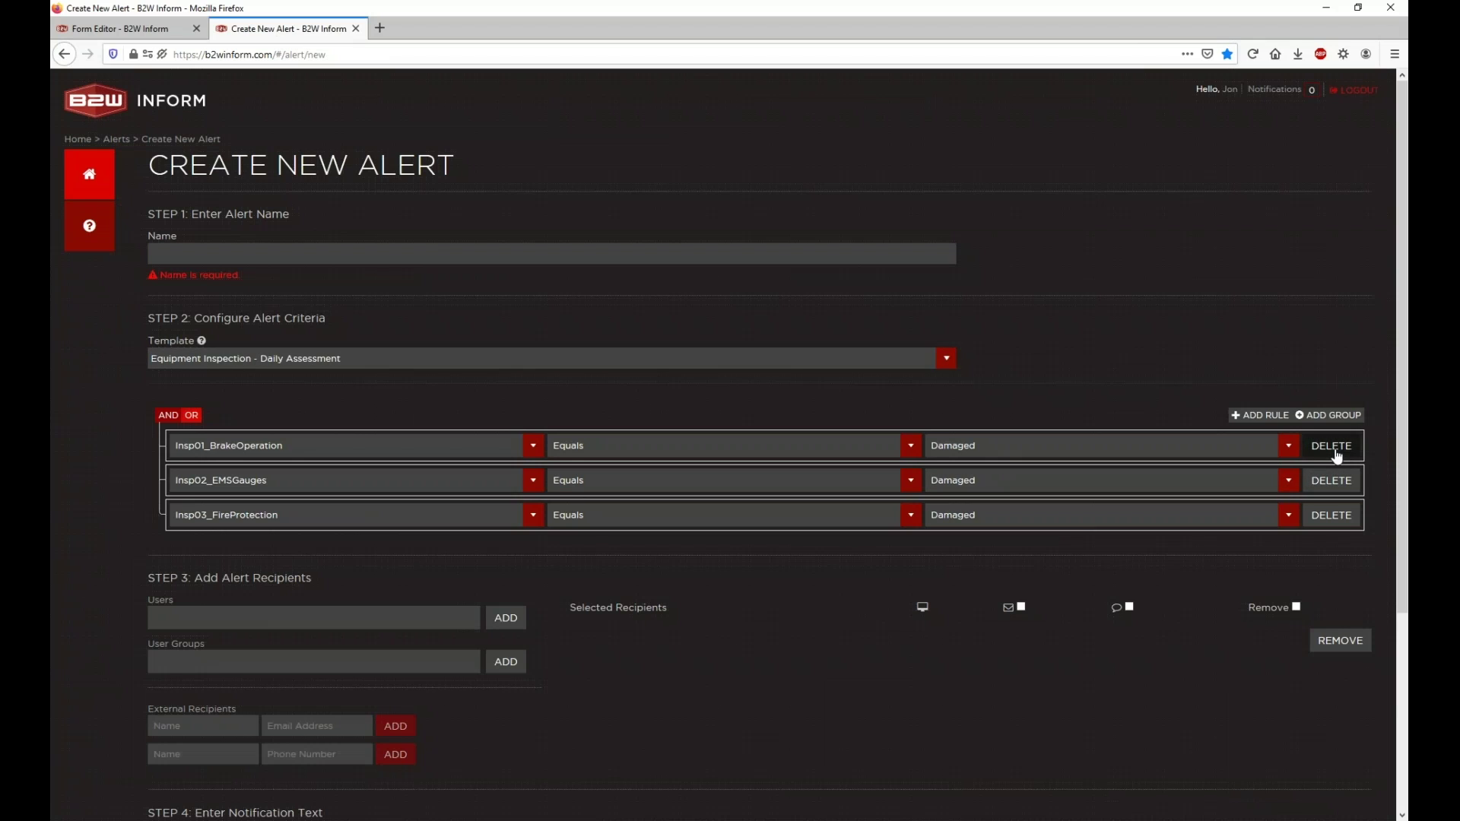
left_click(1336, 454)
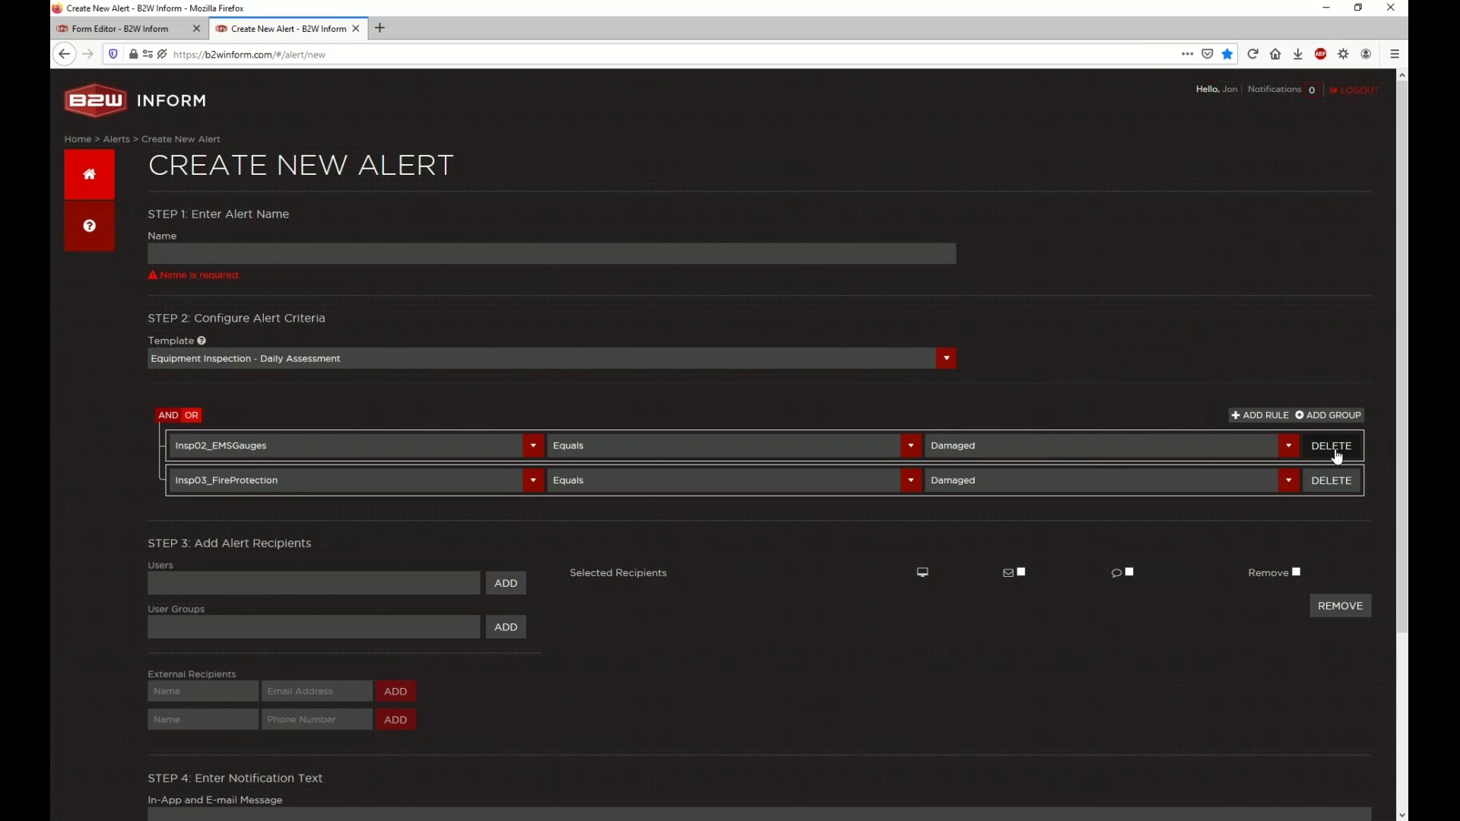
double_click(1336, 453)
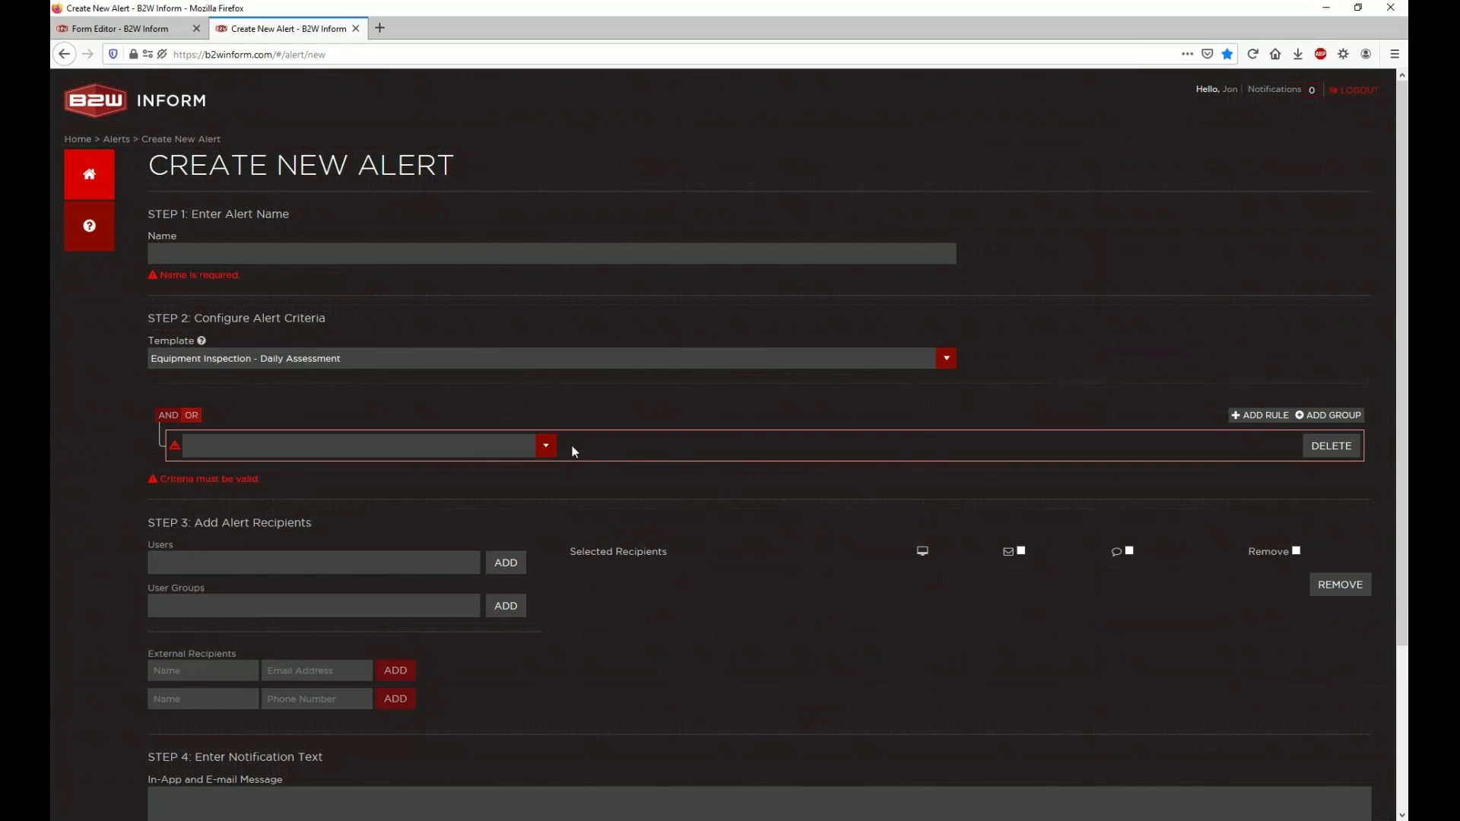
left_click(546, 445)
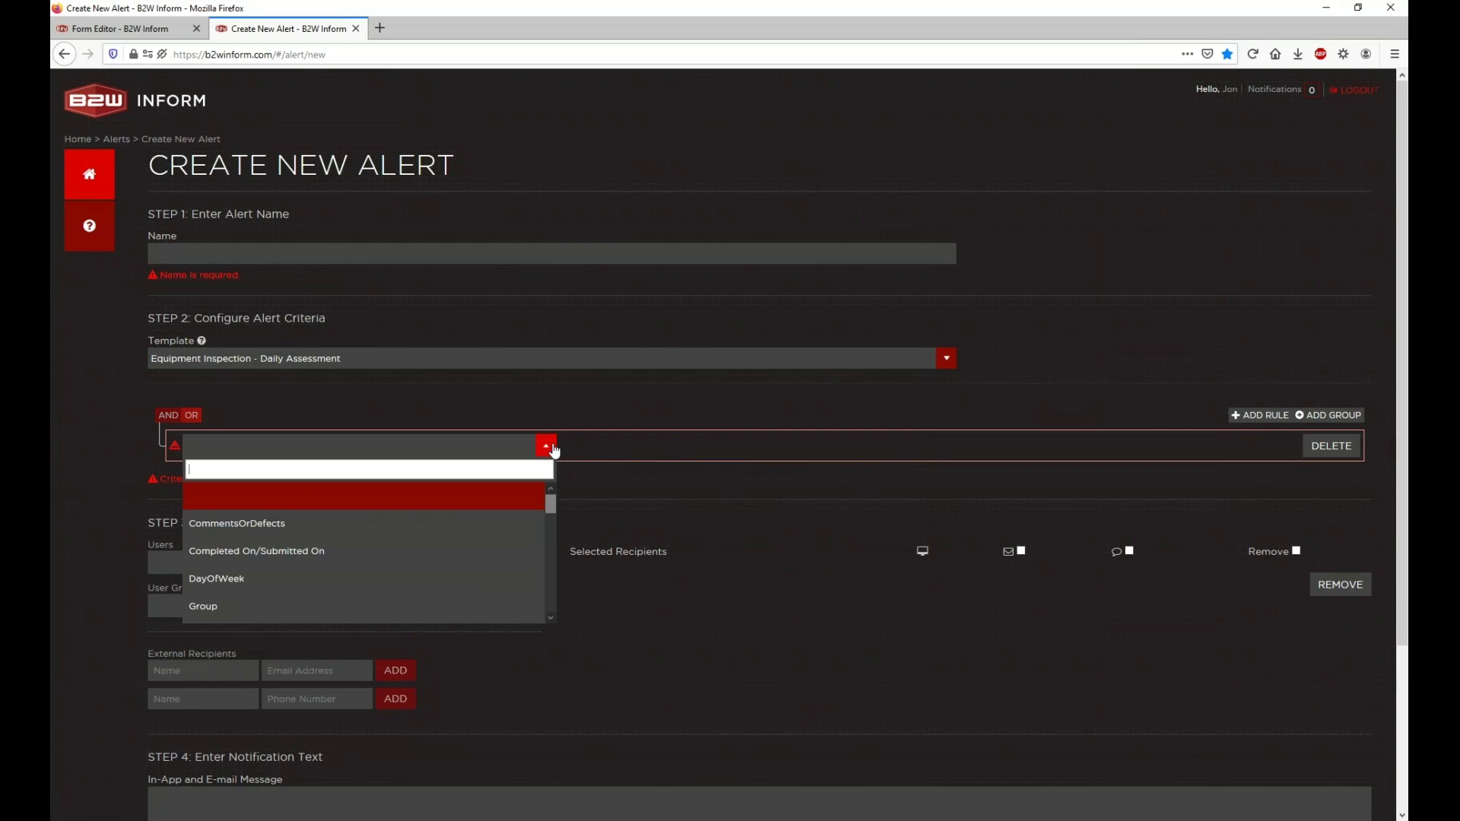
left_click(166, 25)
left_click_drag(766, 211, 1081, 217)
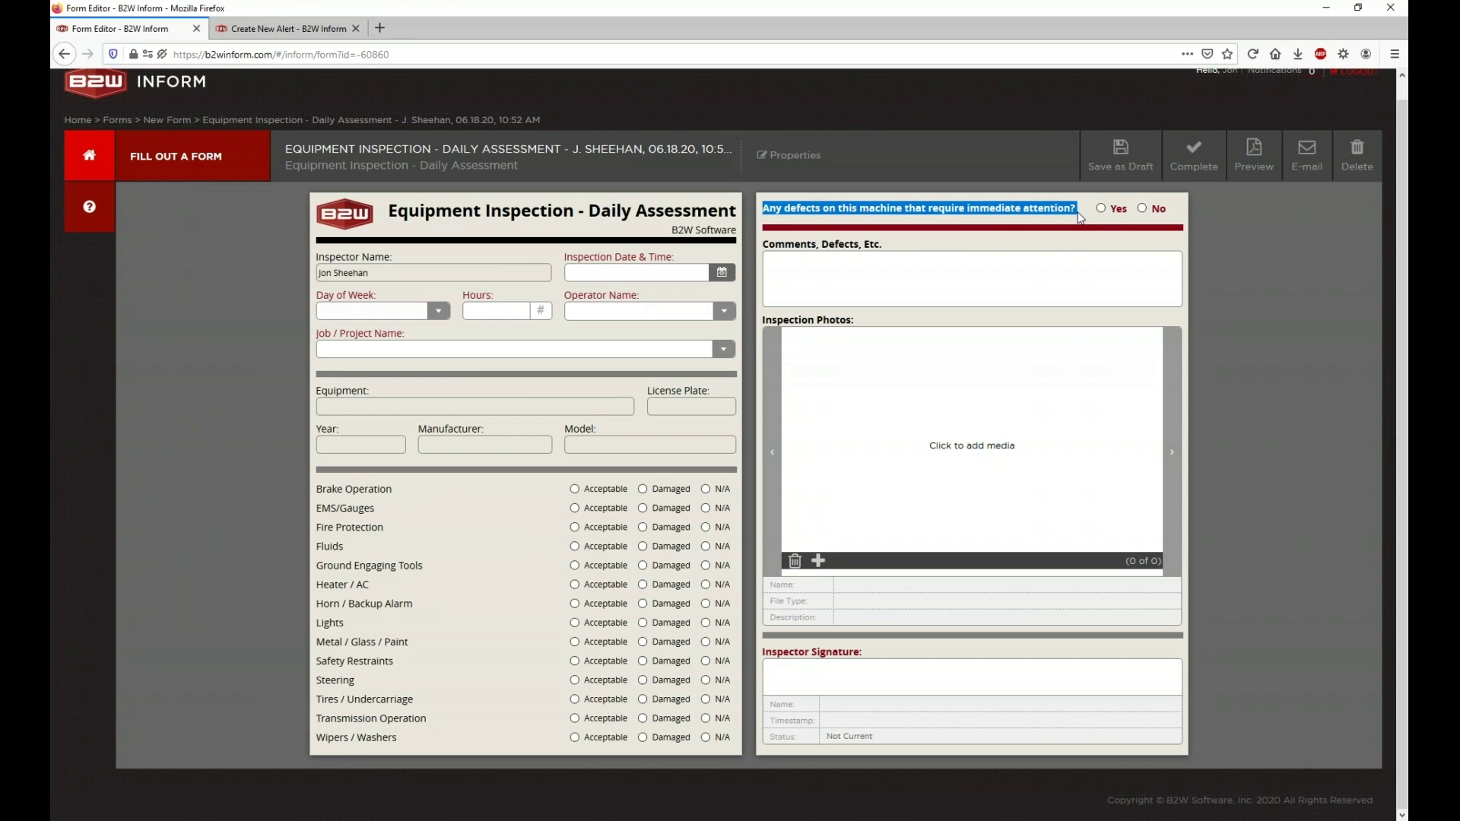
left_click(333, 31)
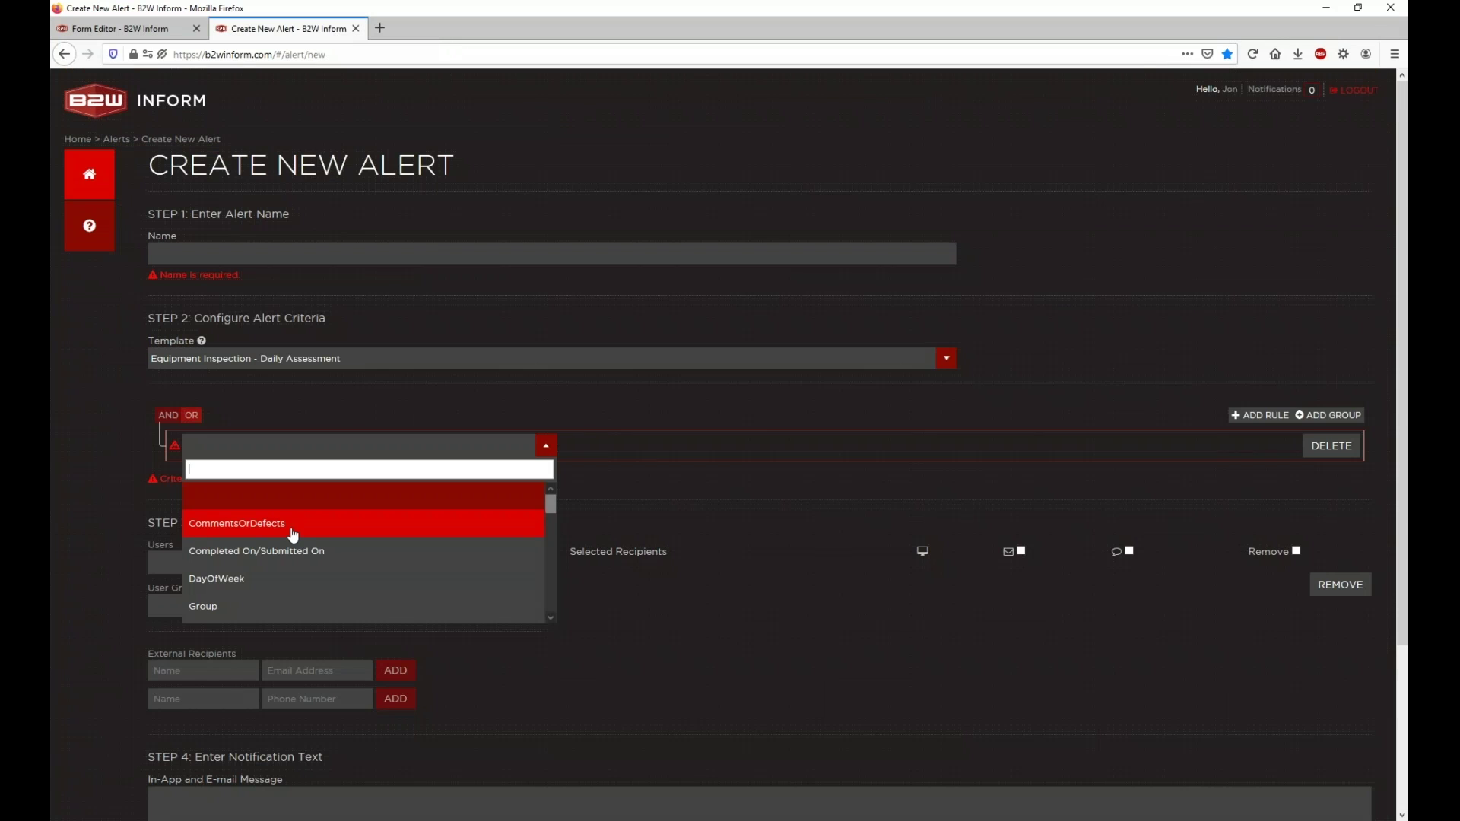
Step: Set the remaining rule to Machine_Requires_Immediate_Attention Equals Yes
scroll(292, 535, "down", 1)
scroll(293, 536, "down", 6)
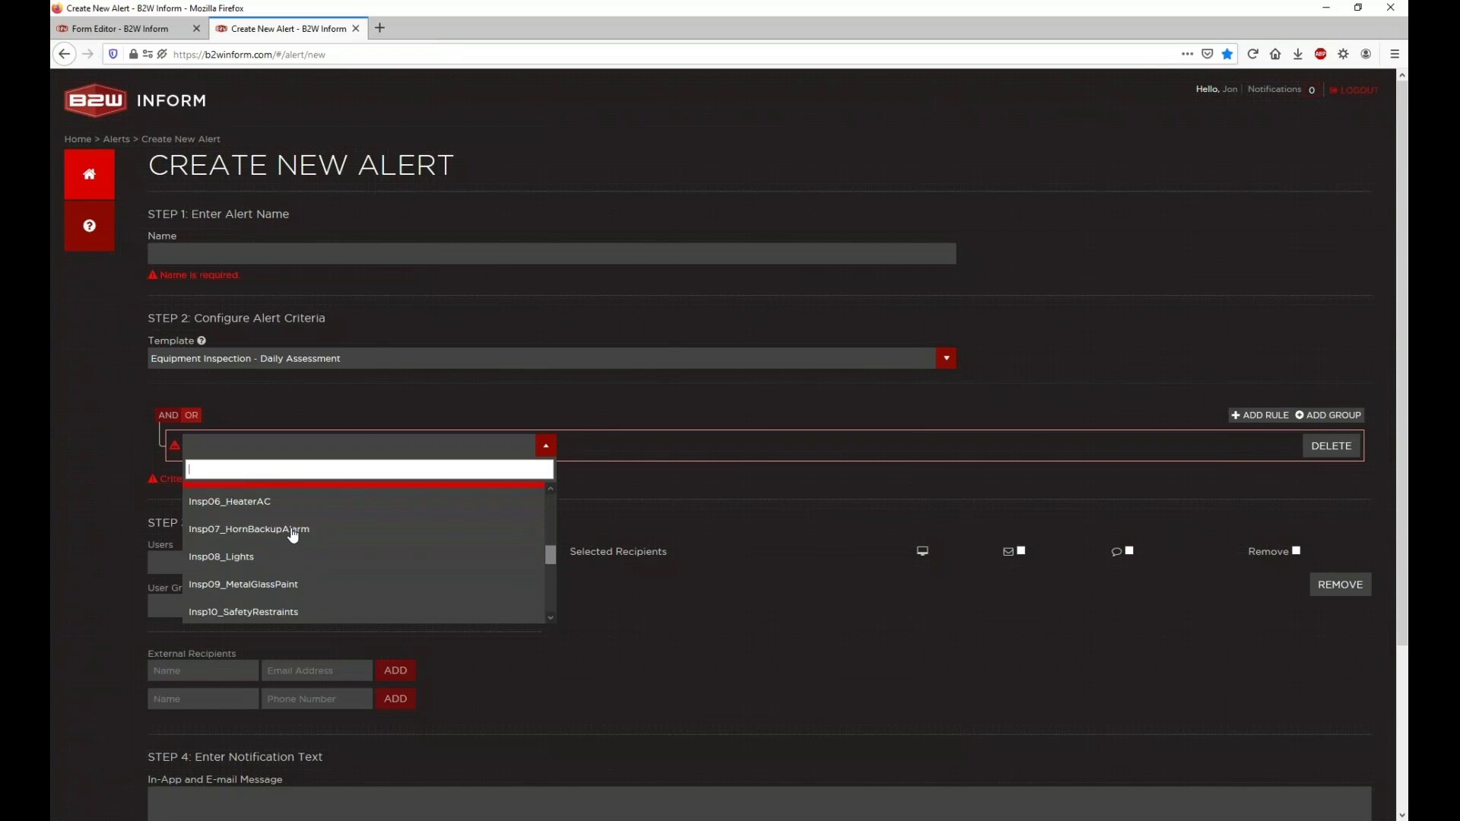
scroll(293, 536, "down", 3)
scroll(295, 541, "down", 2)
scroll(297, 548, "up", 2)
scroll(297, 547, "up", 2)
scroll(294, 570, "down", 2)
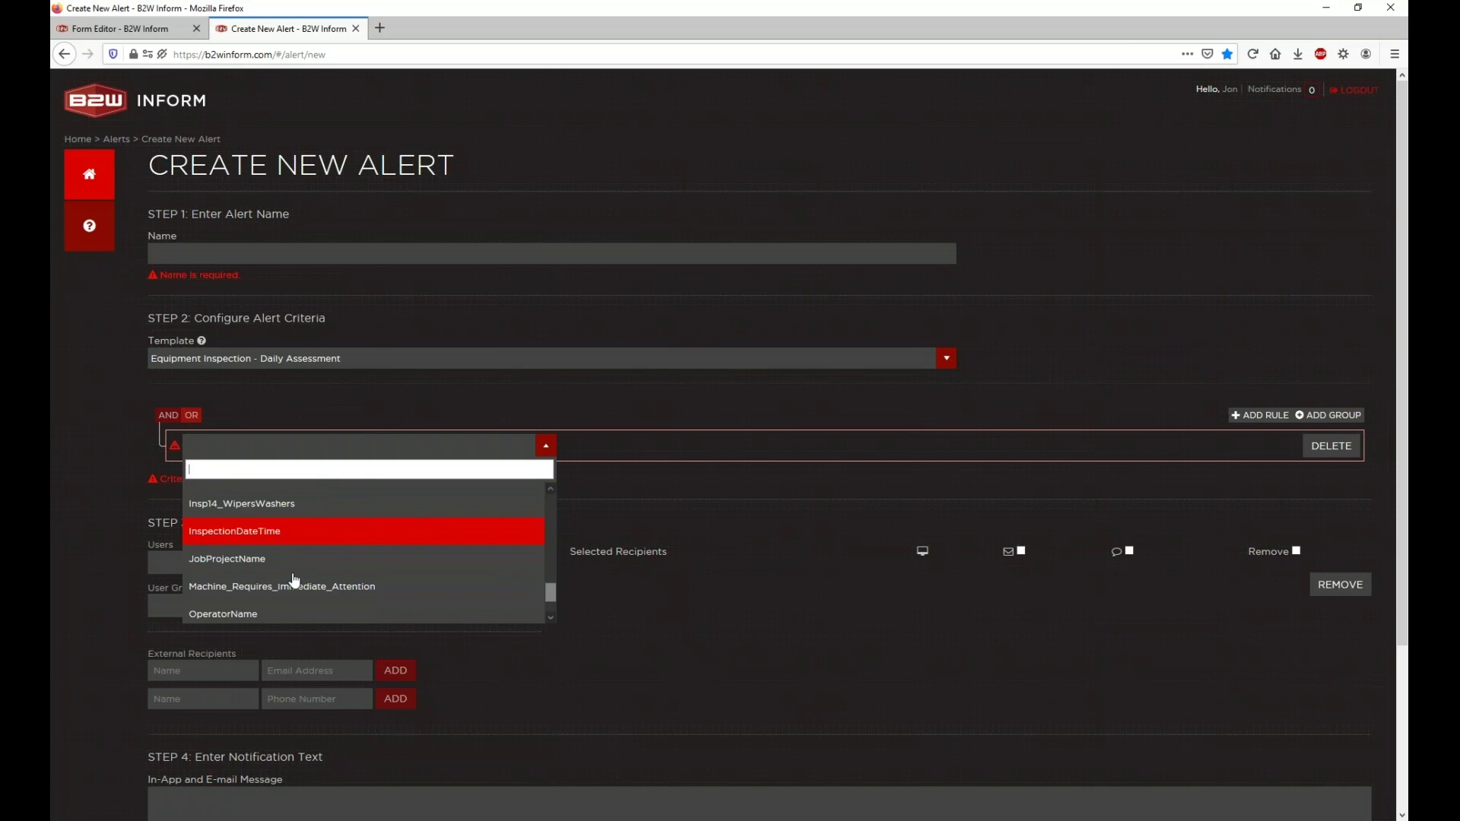
scroll(295, 580, "up", 5)
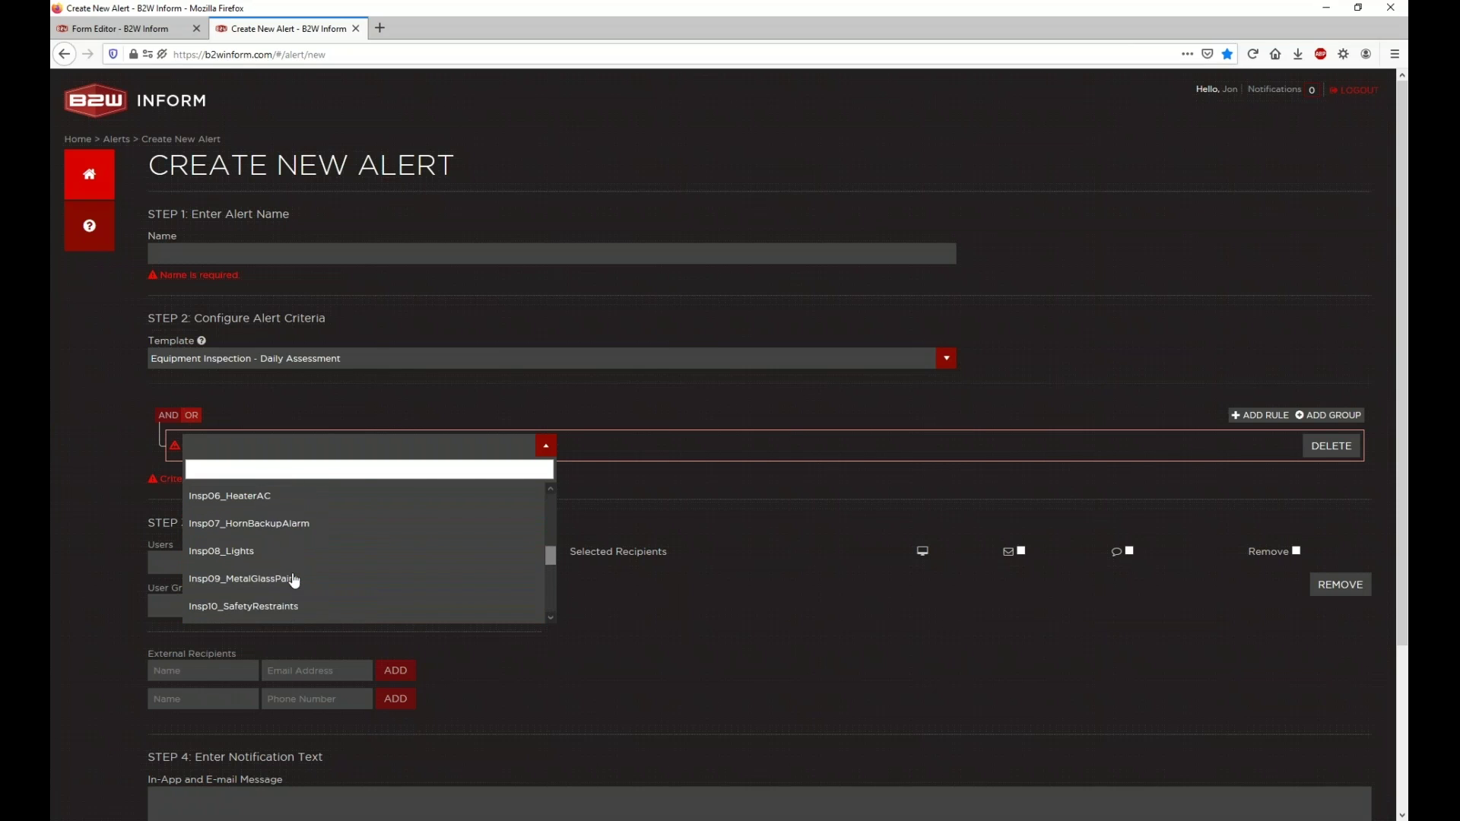
scroll(295, 581, "up", 5)
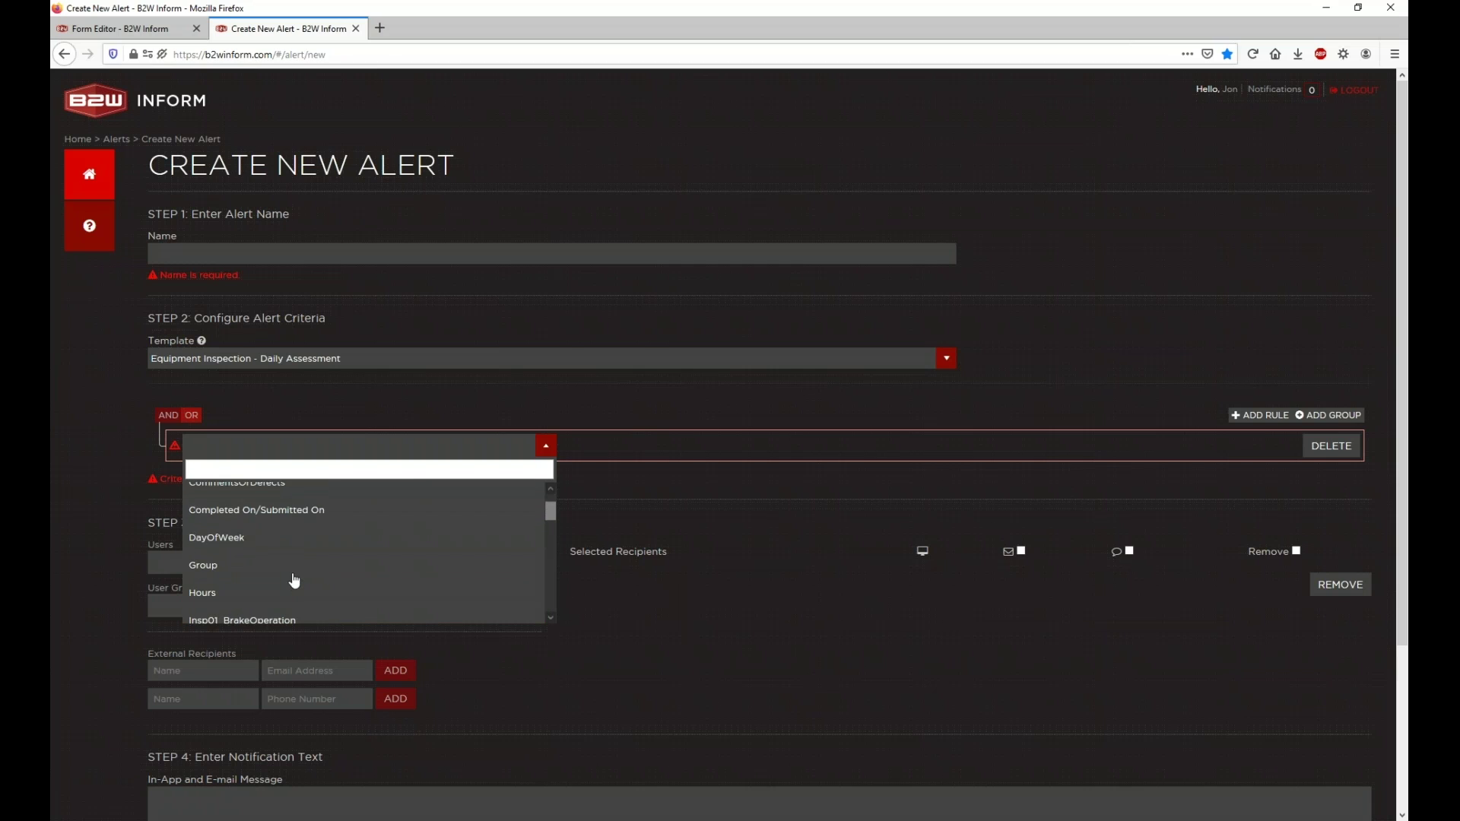
scroll(295, 580, "down", 9)
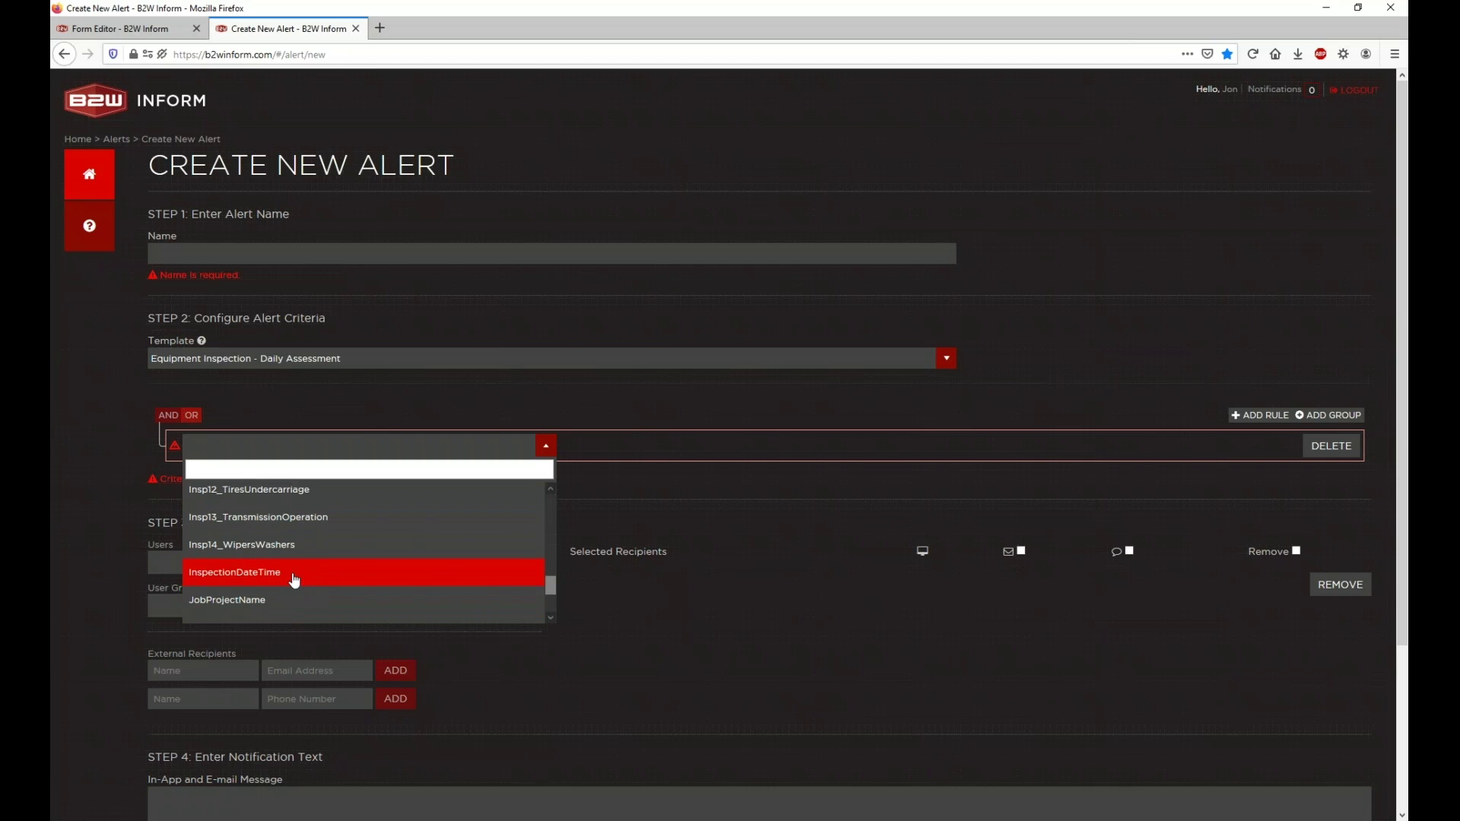
scroll(287, 562, "down", 3)
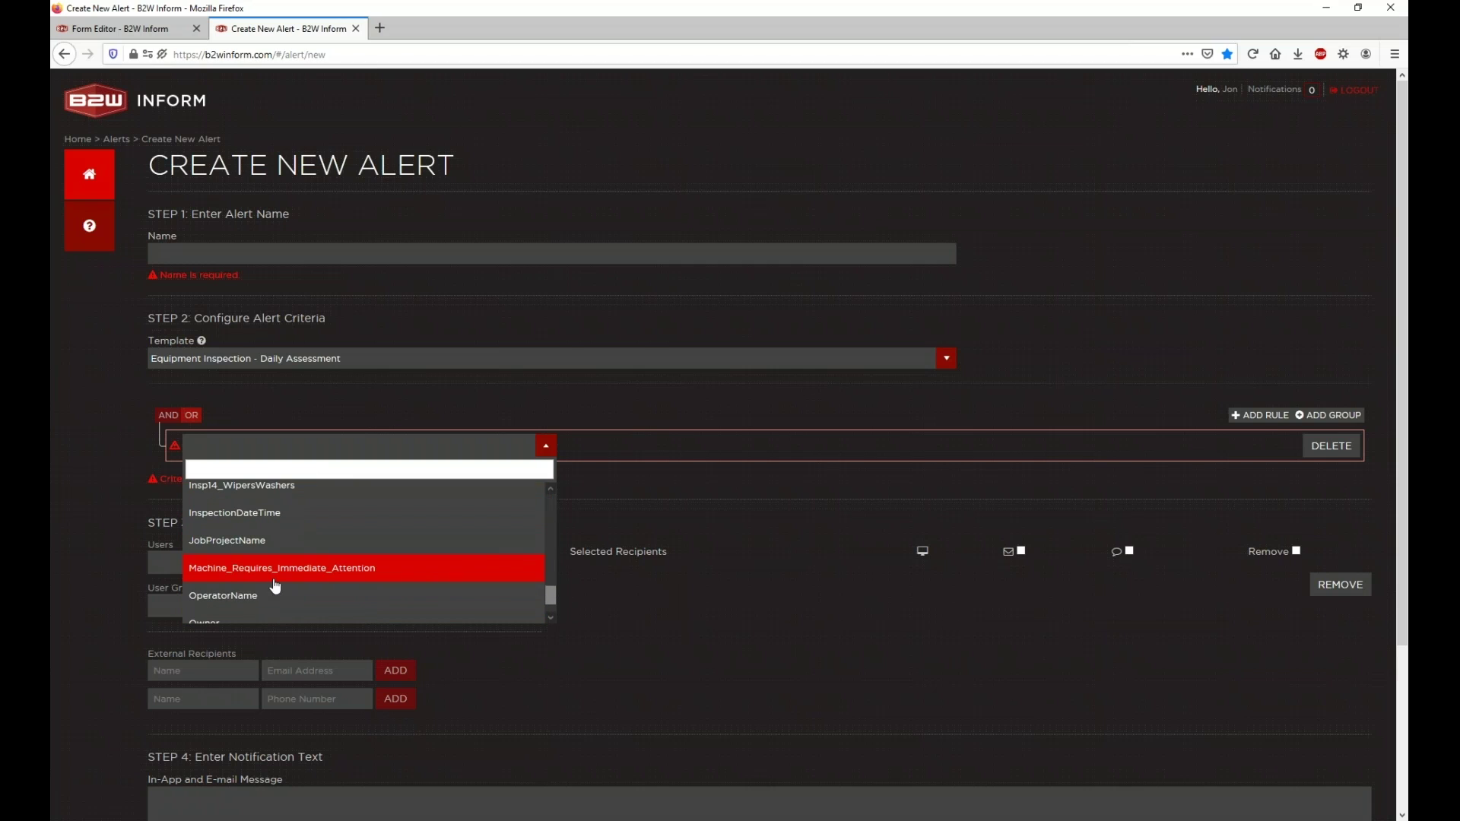
left_click(287, 568)
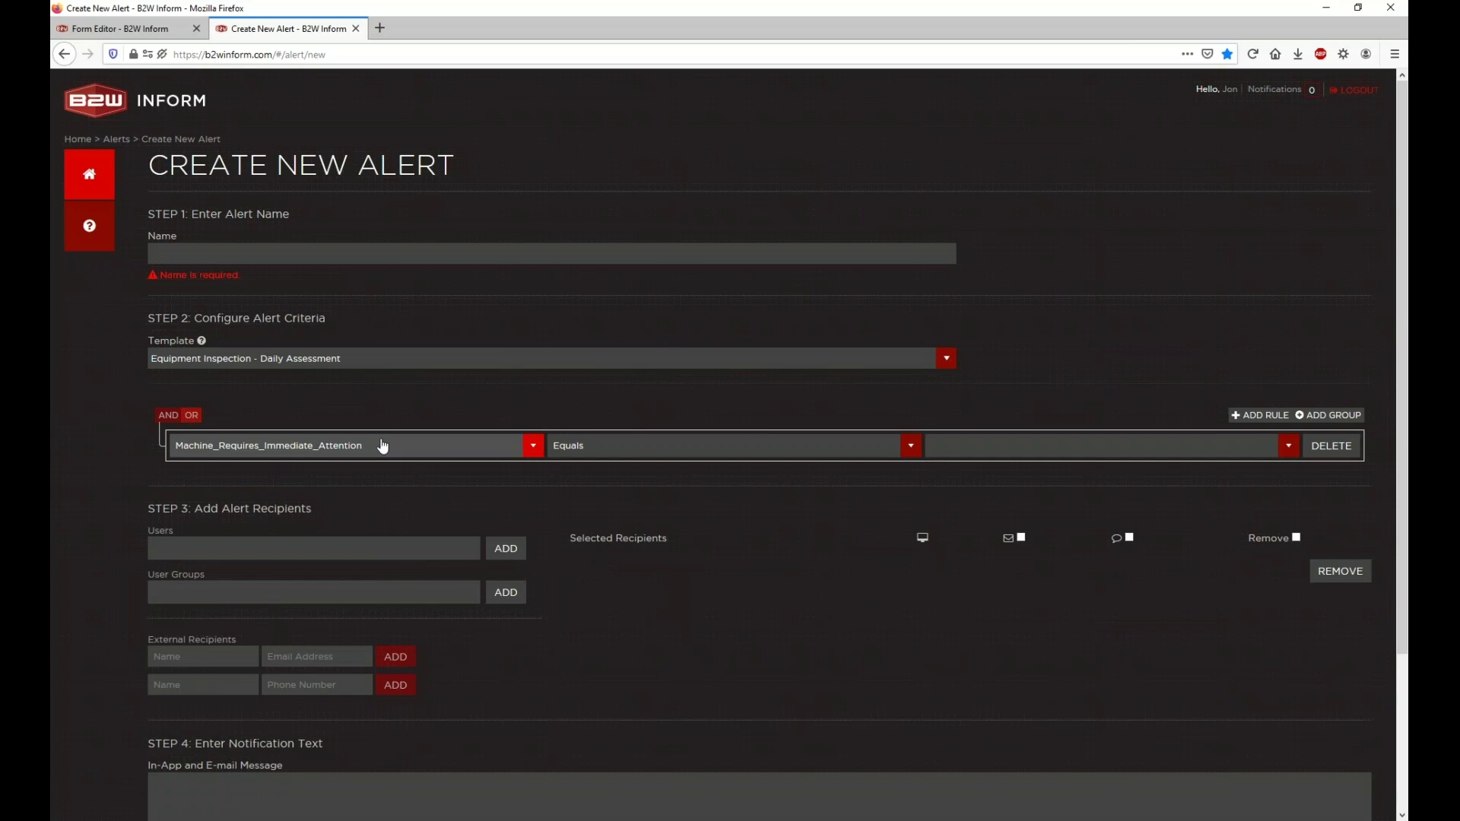
left_click(992, 449)
left_click(994, 494)
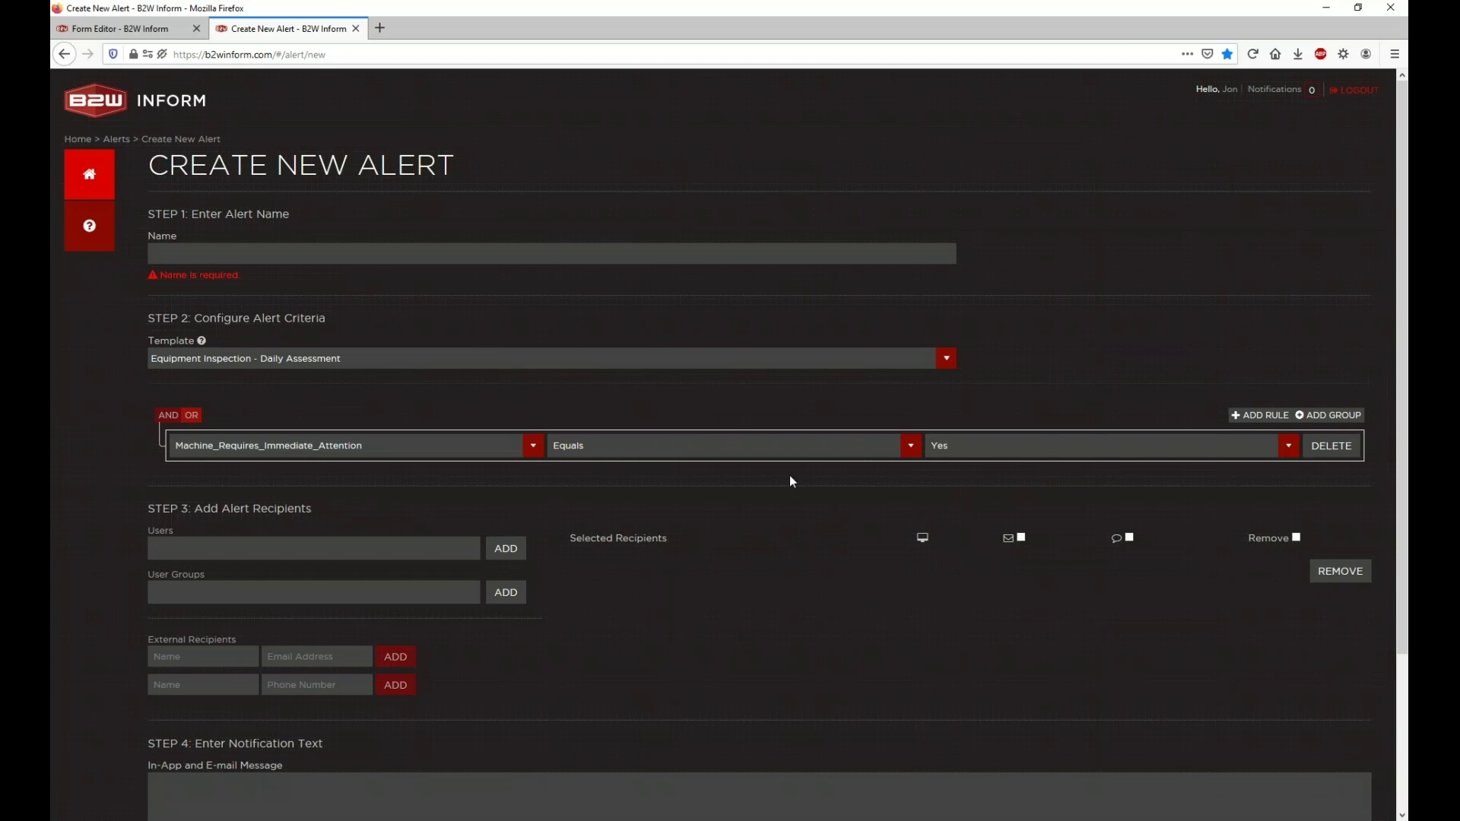
Step: Return to the Equipment Inspection form and select the immediate-attention question line
left_click(125, 29)
left_click(805, 211)
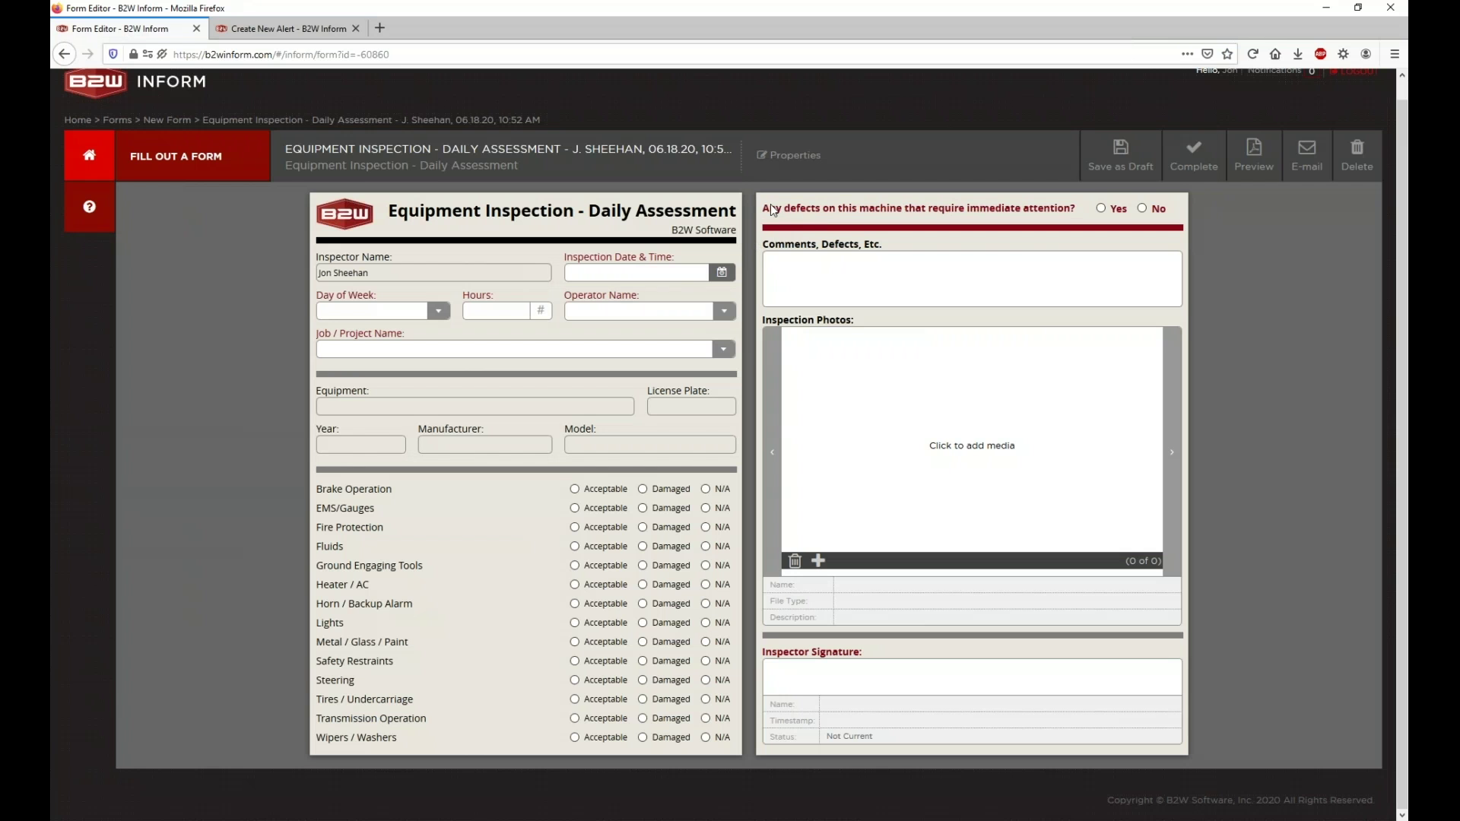
triple_click(770, 205)
Step: Clear the question selection and return to the Create New Alert page
left_click(798, 218)
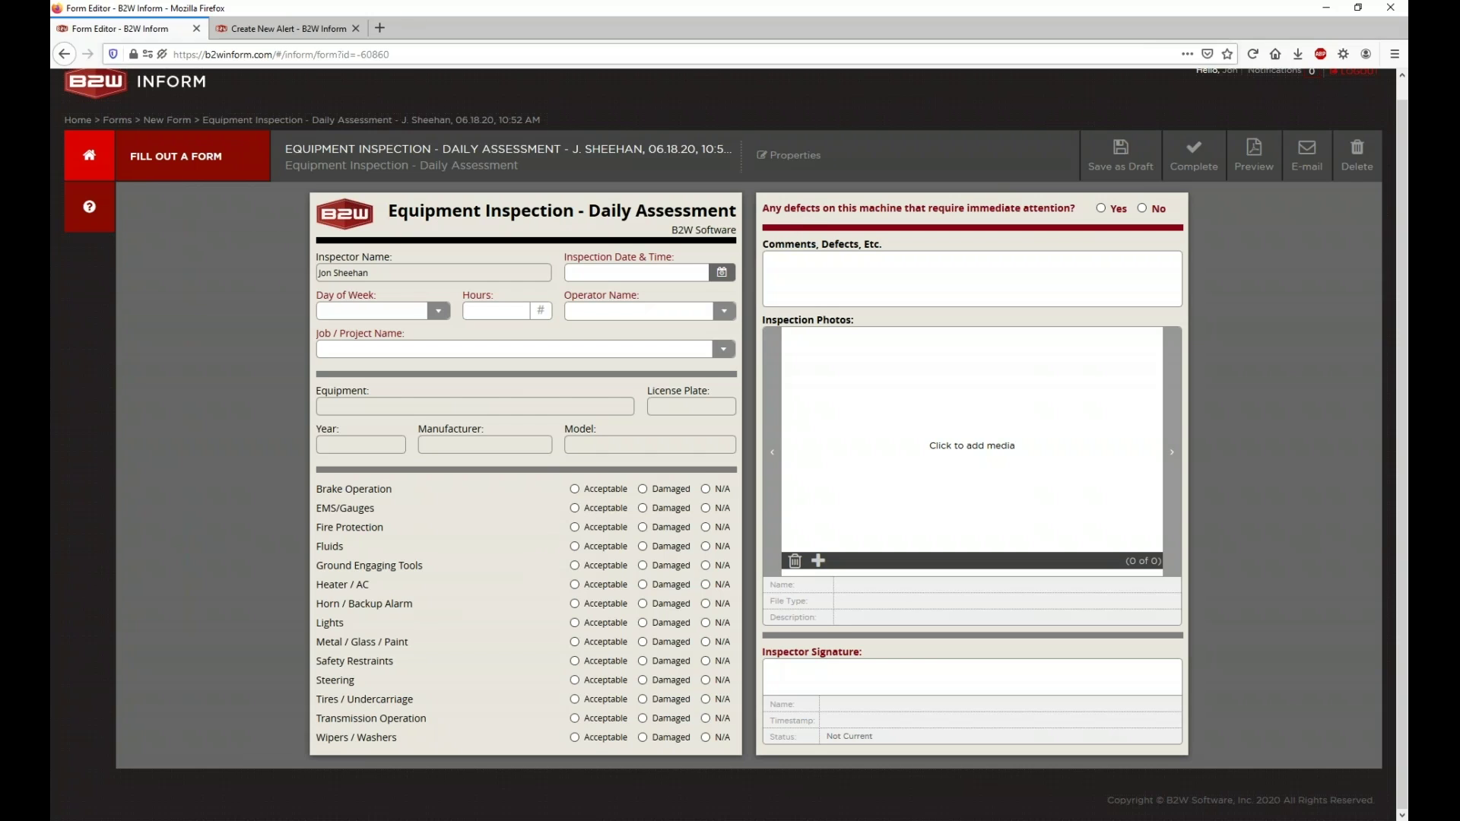
left_click(289, 29)
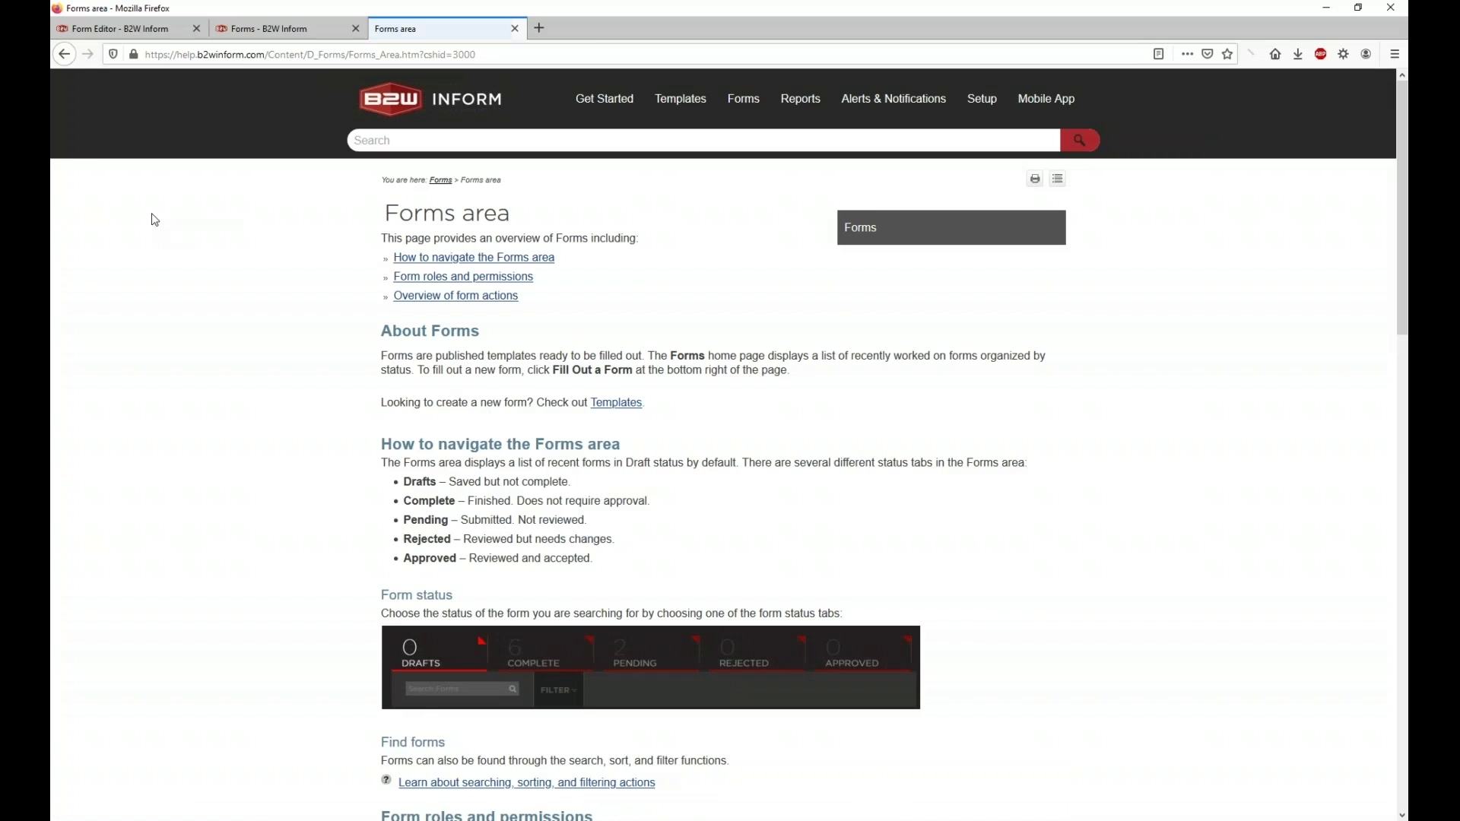
Step: Open the Form Approver: Approve/reject process help page from the Forms menu
mouse_move(703, 111)
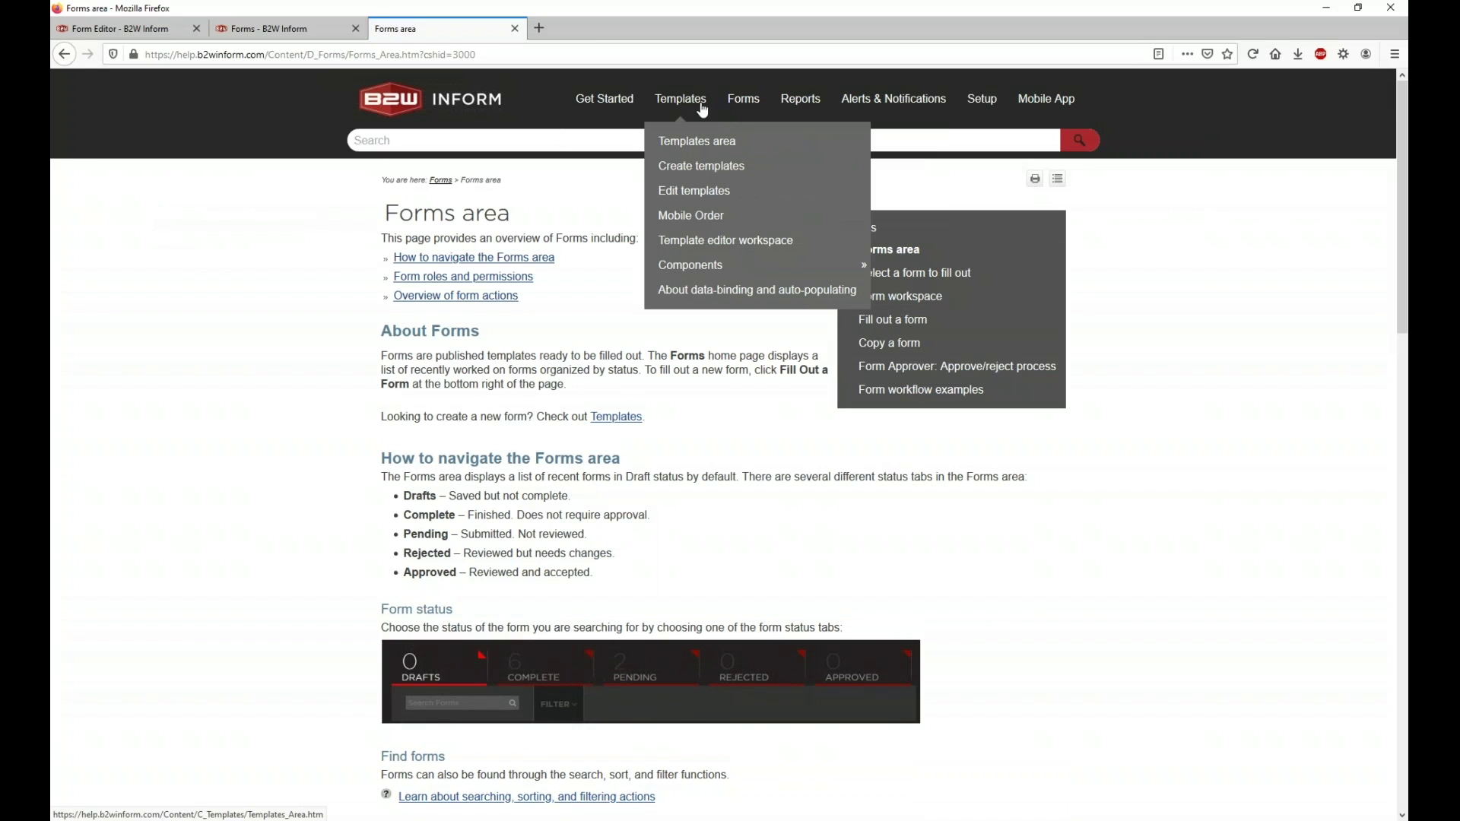
mouse_move(746, 104)
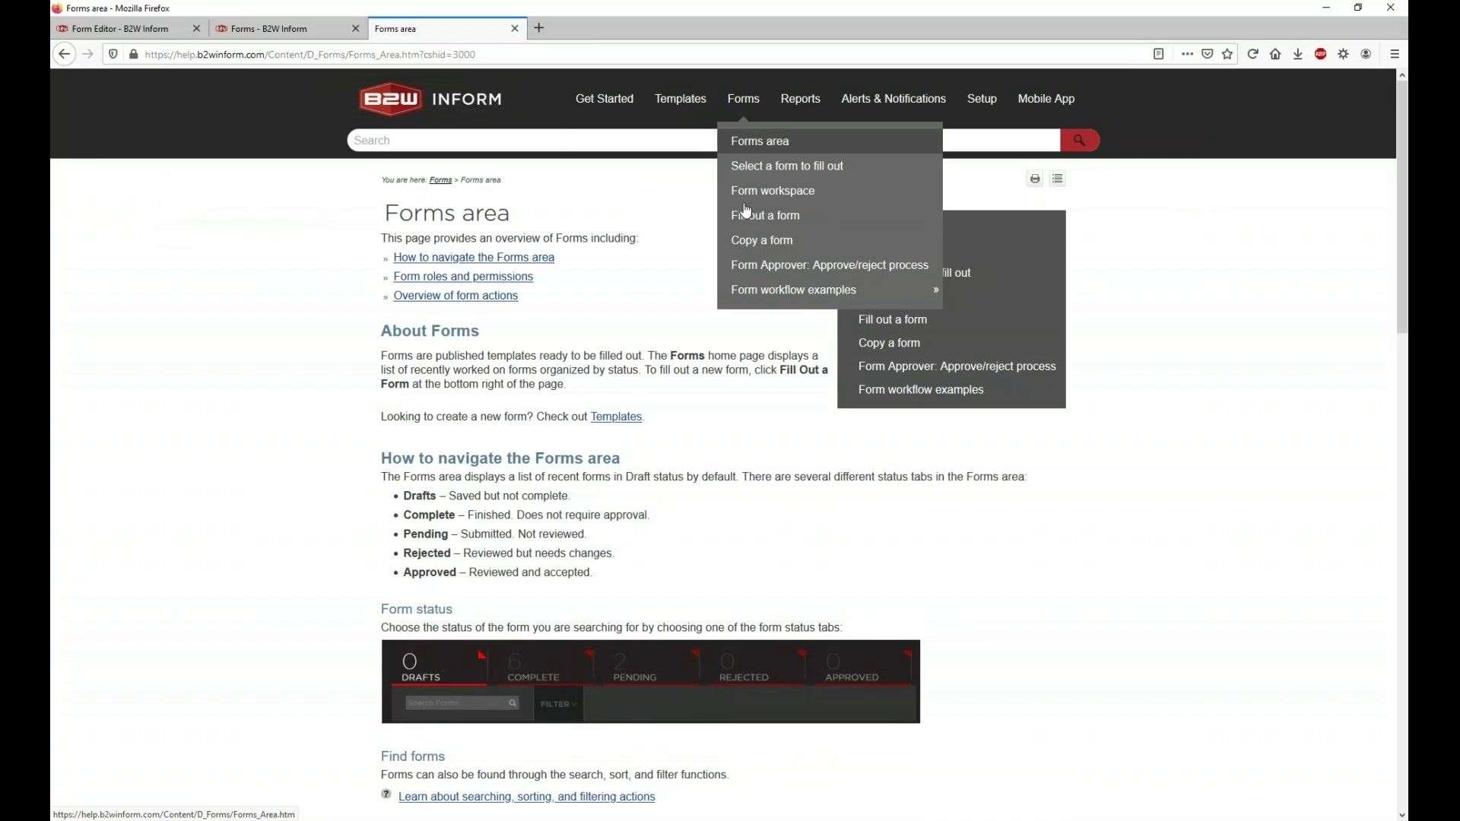
left_click(757, 265)
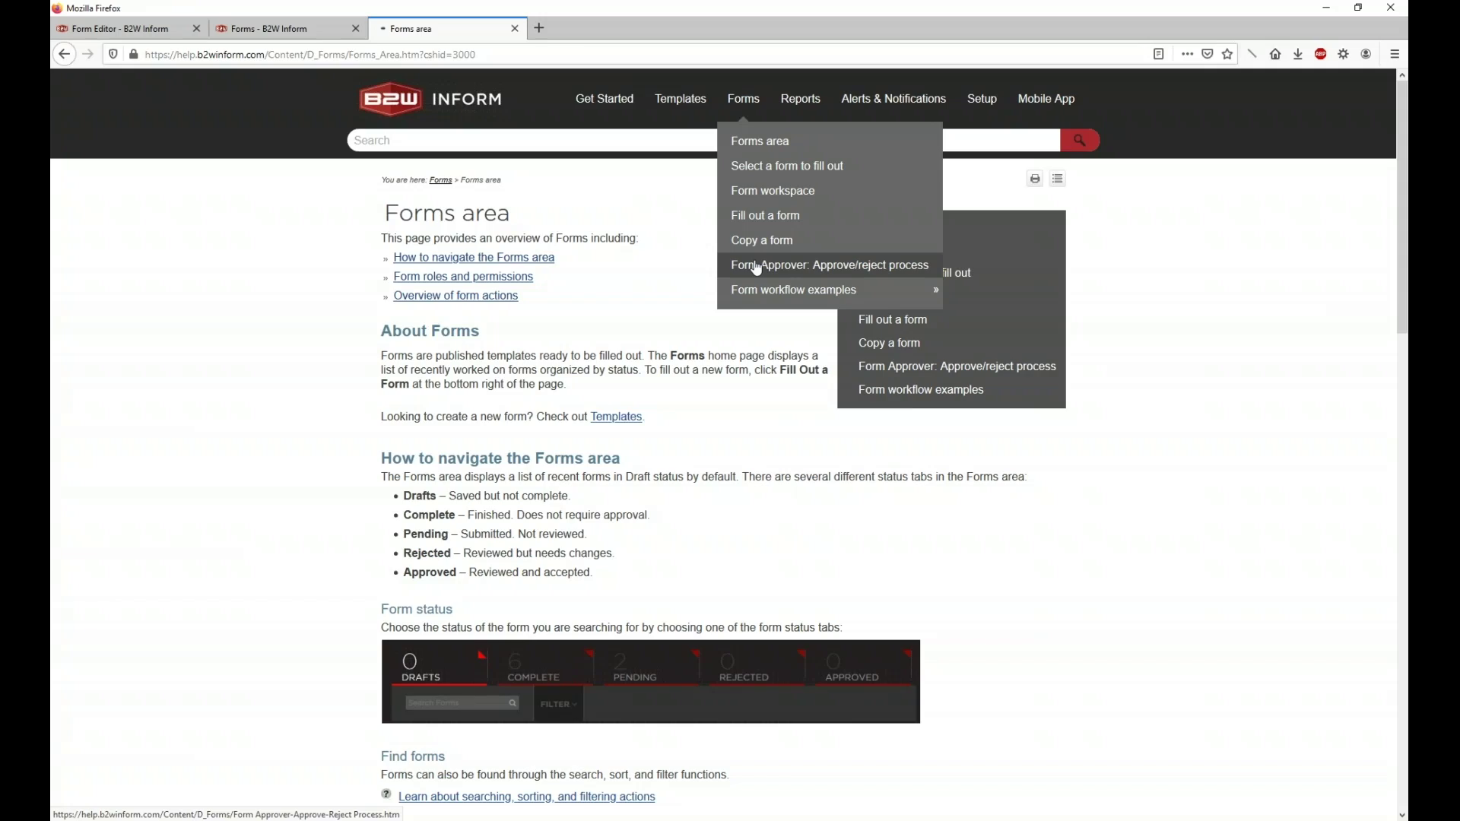
scroll(609, 267, "down", 10)
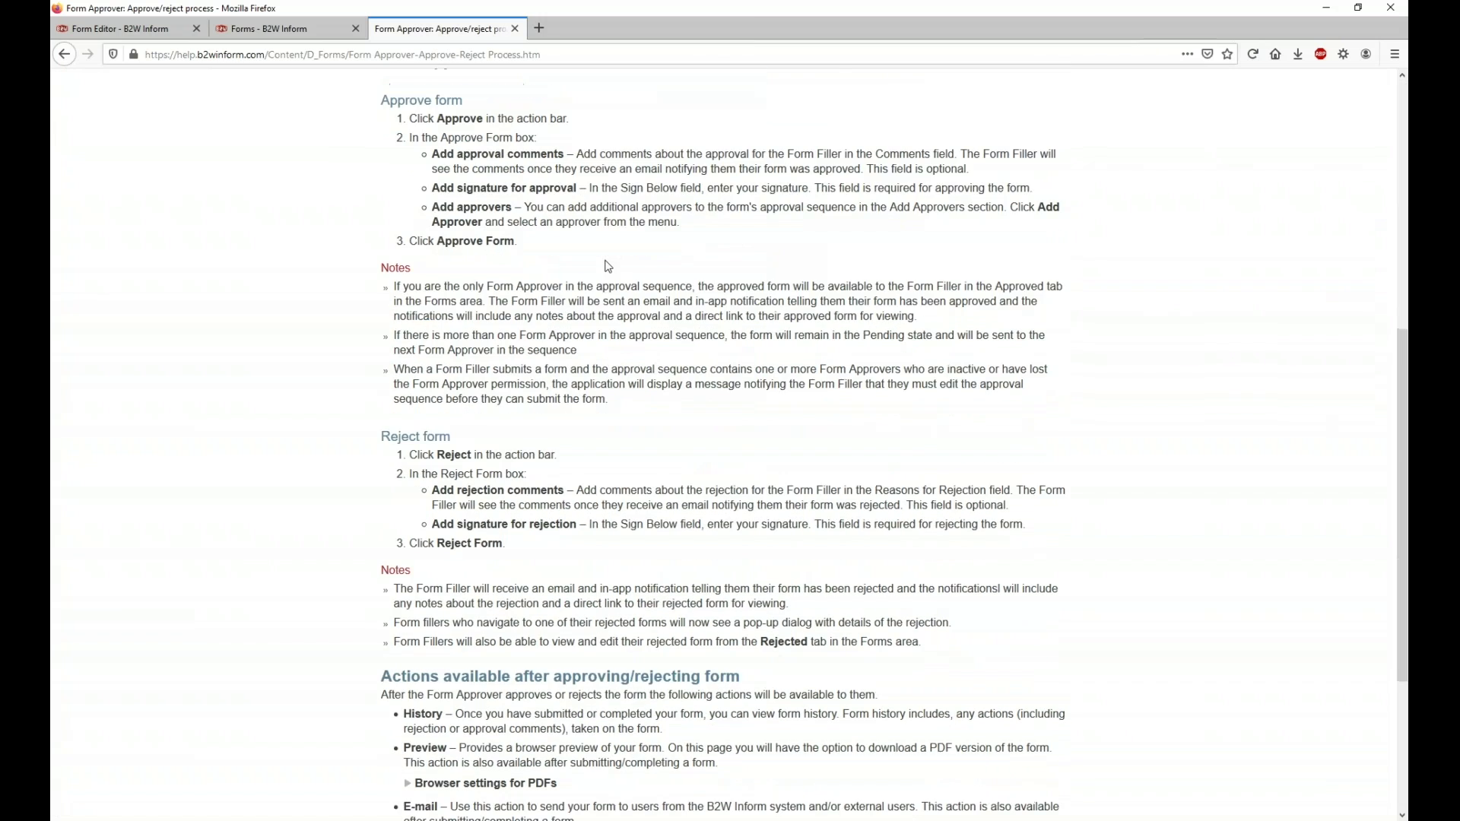
scroll(607, 263, "up", 10)
scroll(605, 260, "up", 1)
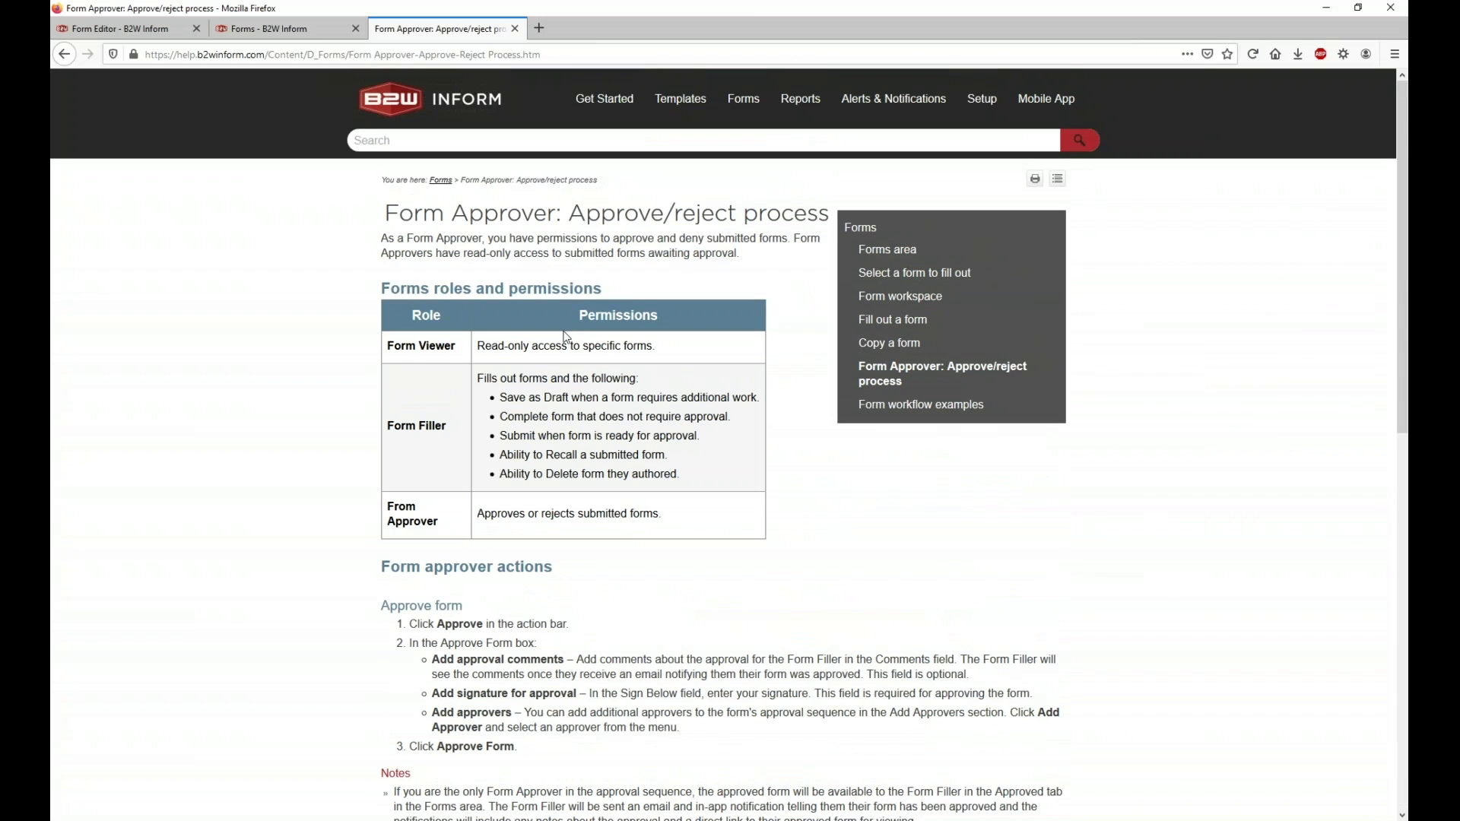
Step: Browse the Form workflow examples and Scenario 1 pages, then open About Alerts
left_click(913, 405)
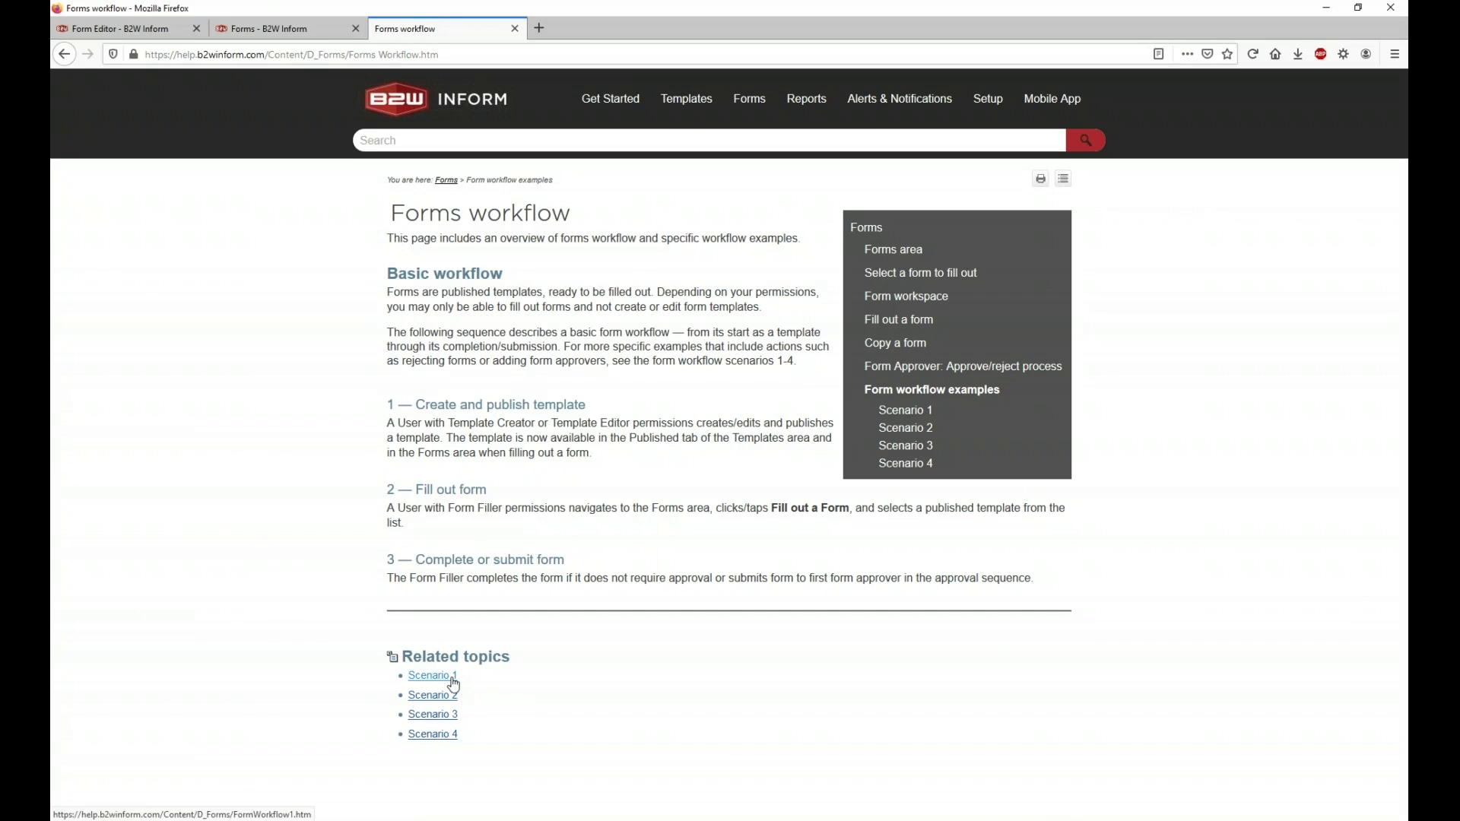
left_click(443, 681)
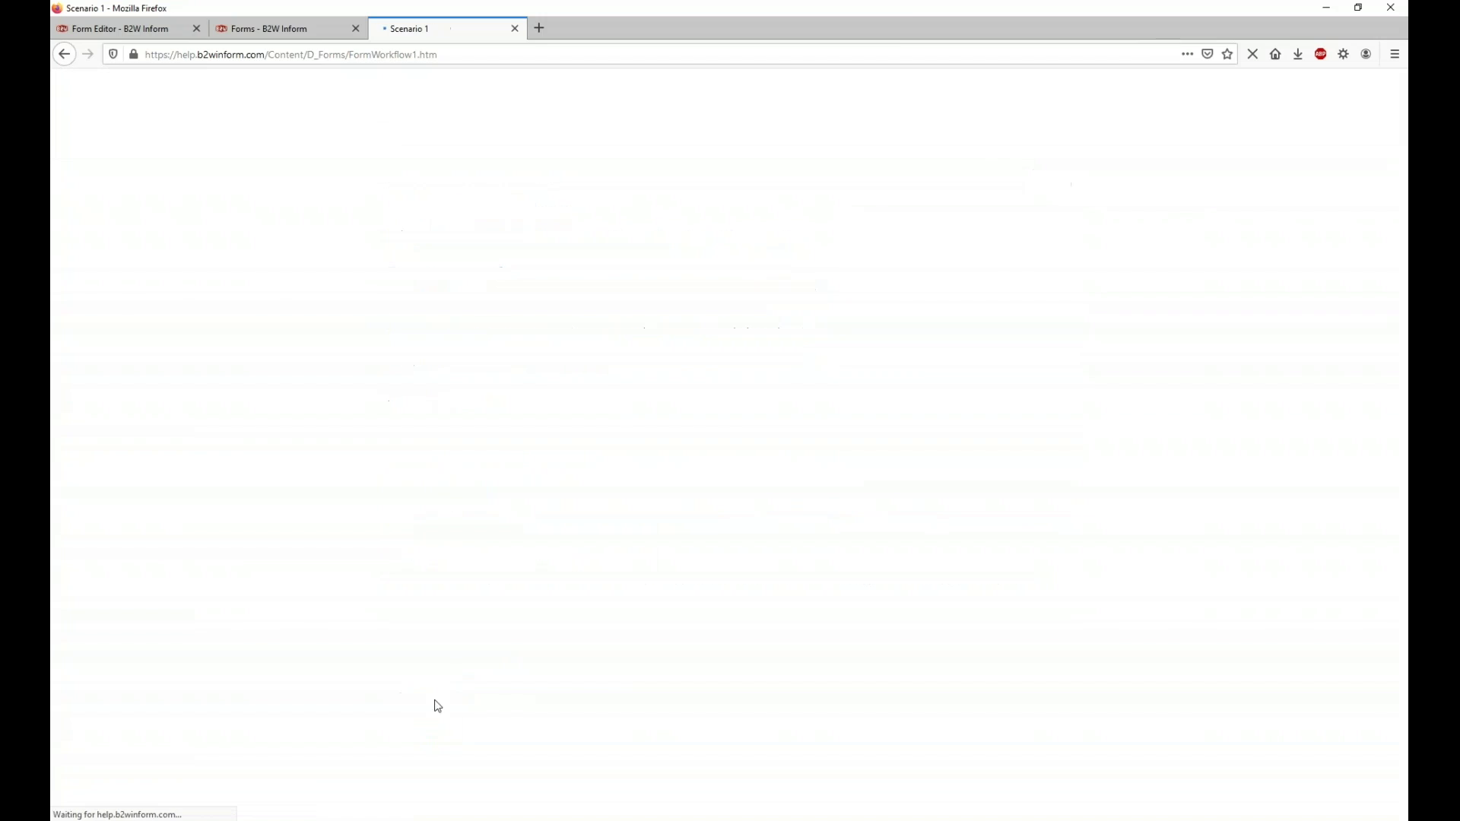
scroll(710, 317, "down", 5)
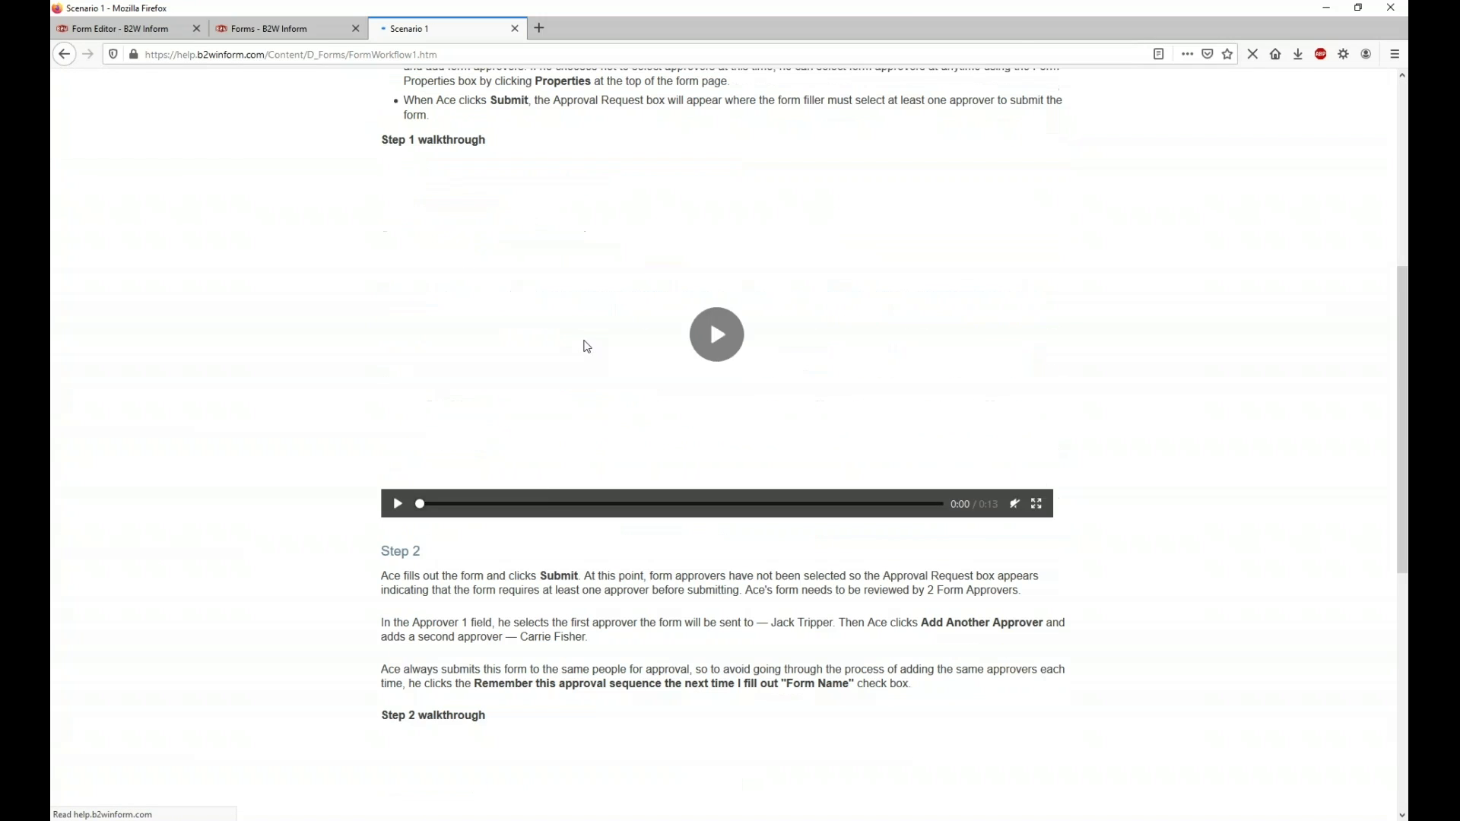
scroll(709, 341, "down", 1)
scroll(711, 348, "down", 5)
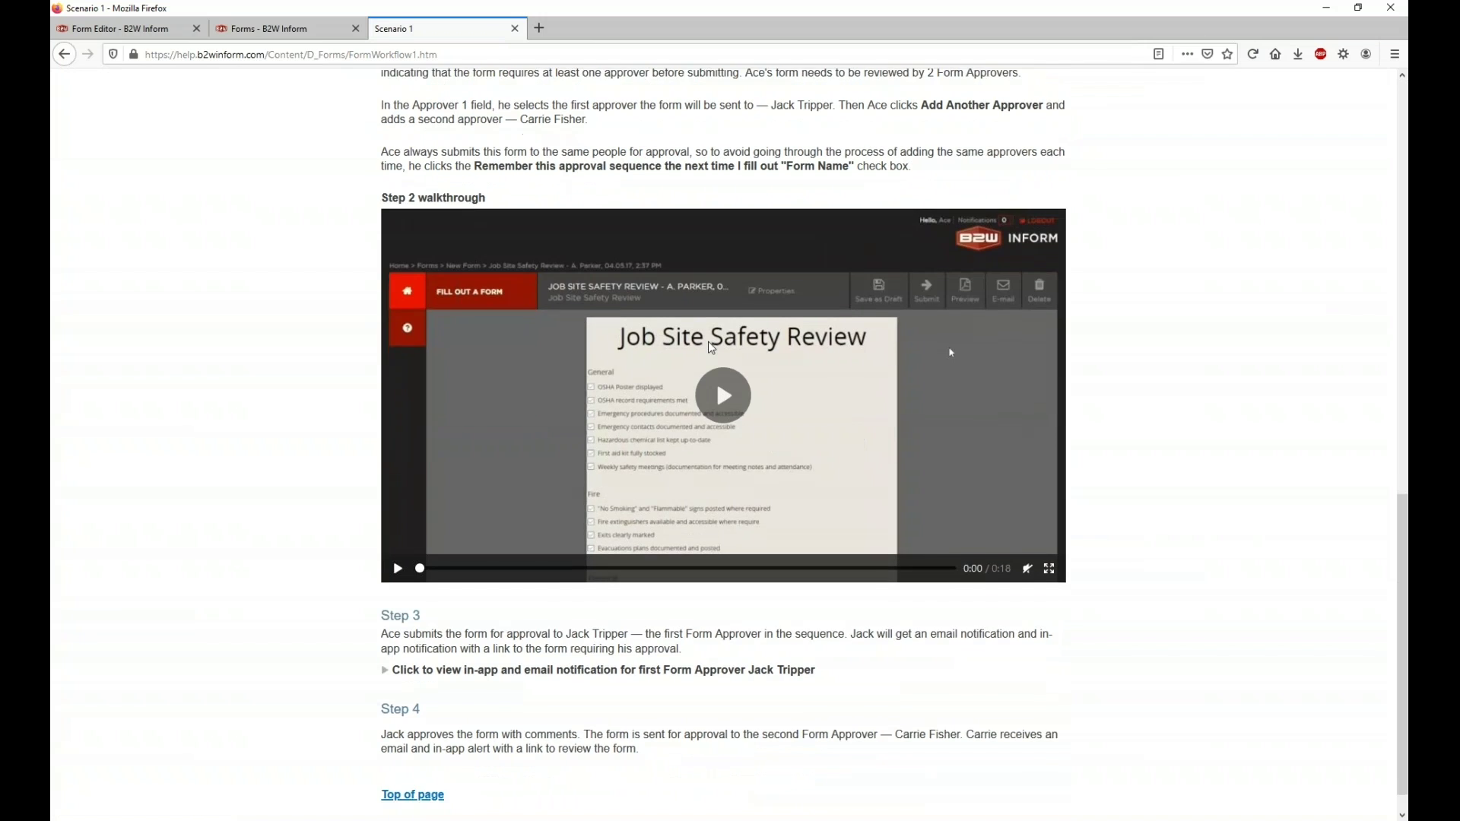
scroll(715, 380, "up", 10)
left_click(890, 99)
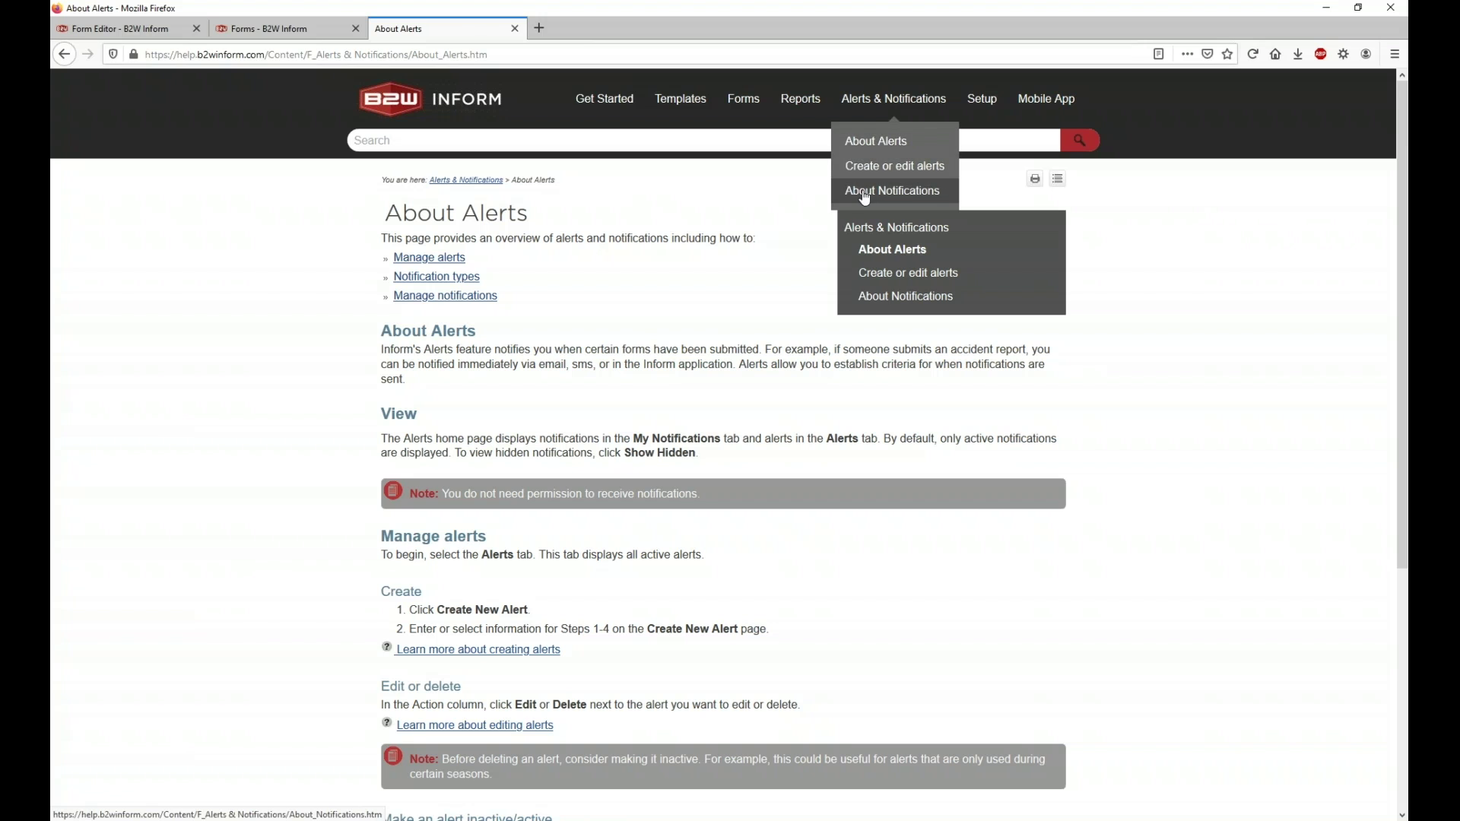
Step: Skim the Creating New Alerts help page, then close the help and Forms tabs
left_click(869, 274)
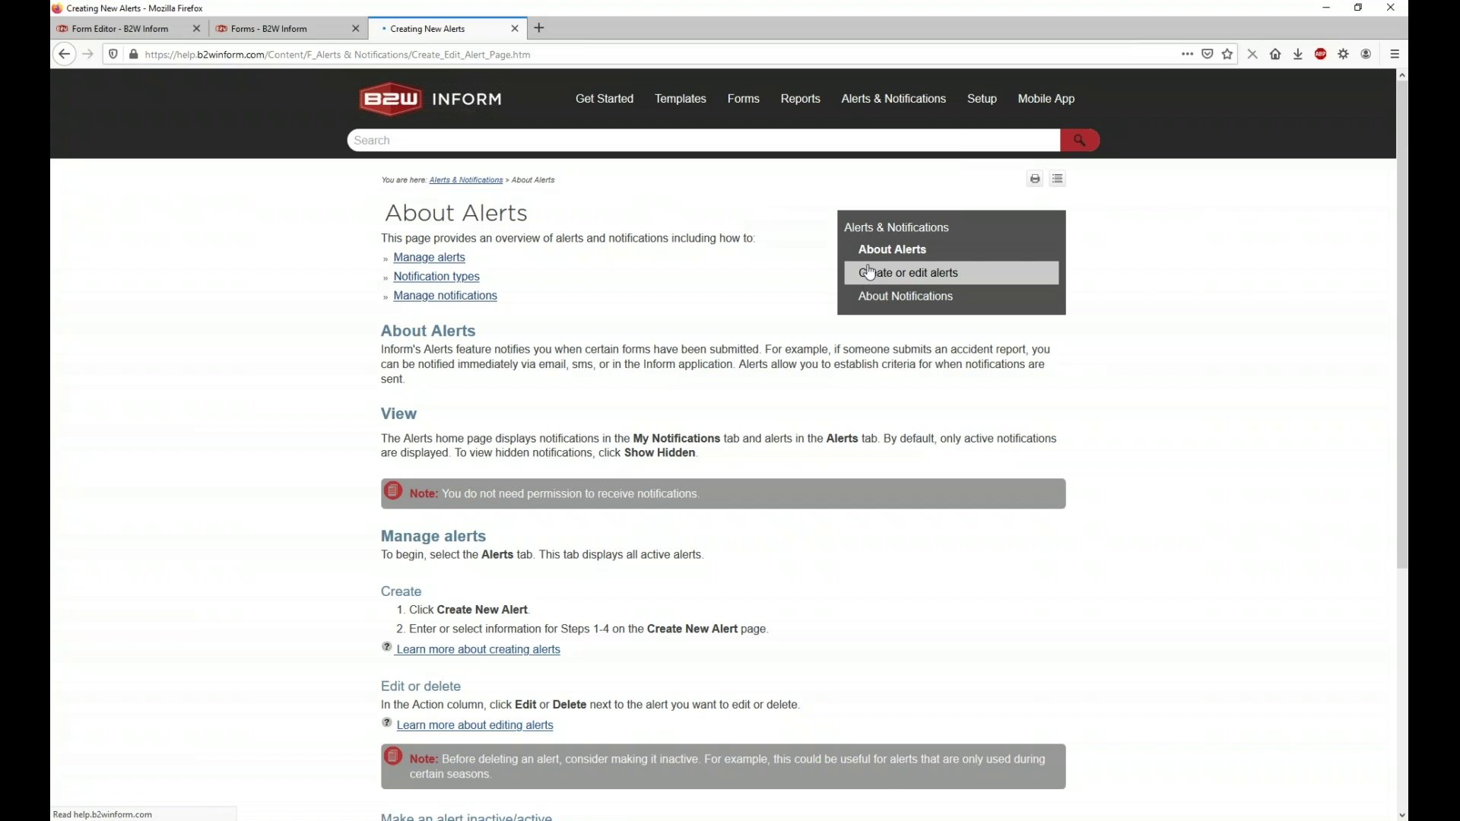
scroll(722, 445, "down", 10)
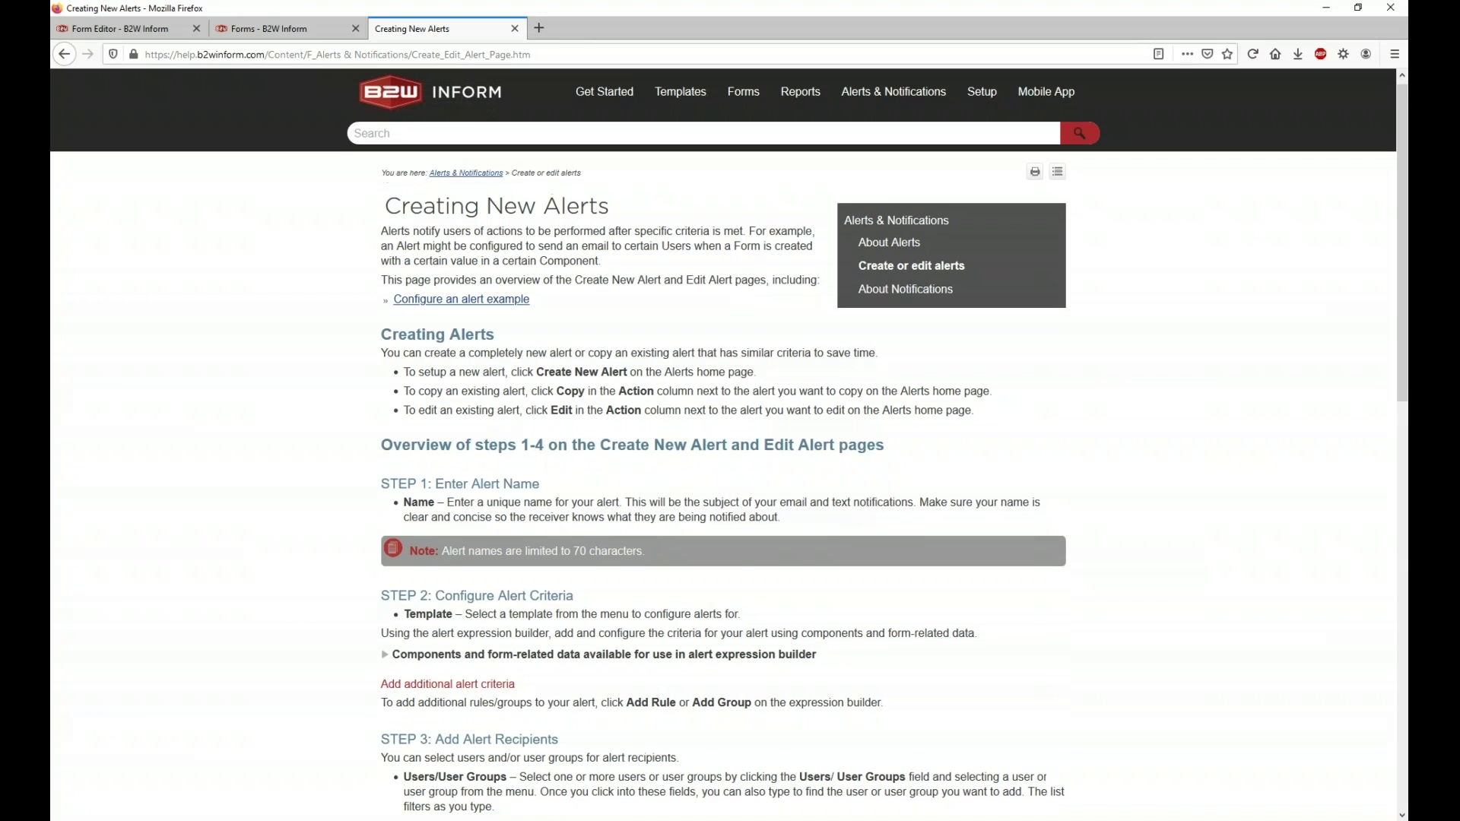
scroll(535, 674, "down", 3)
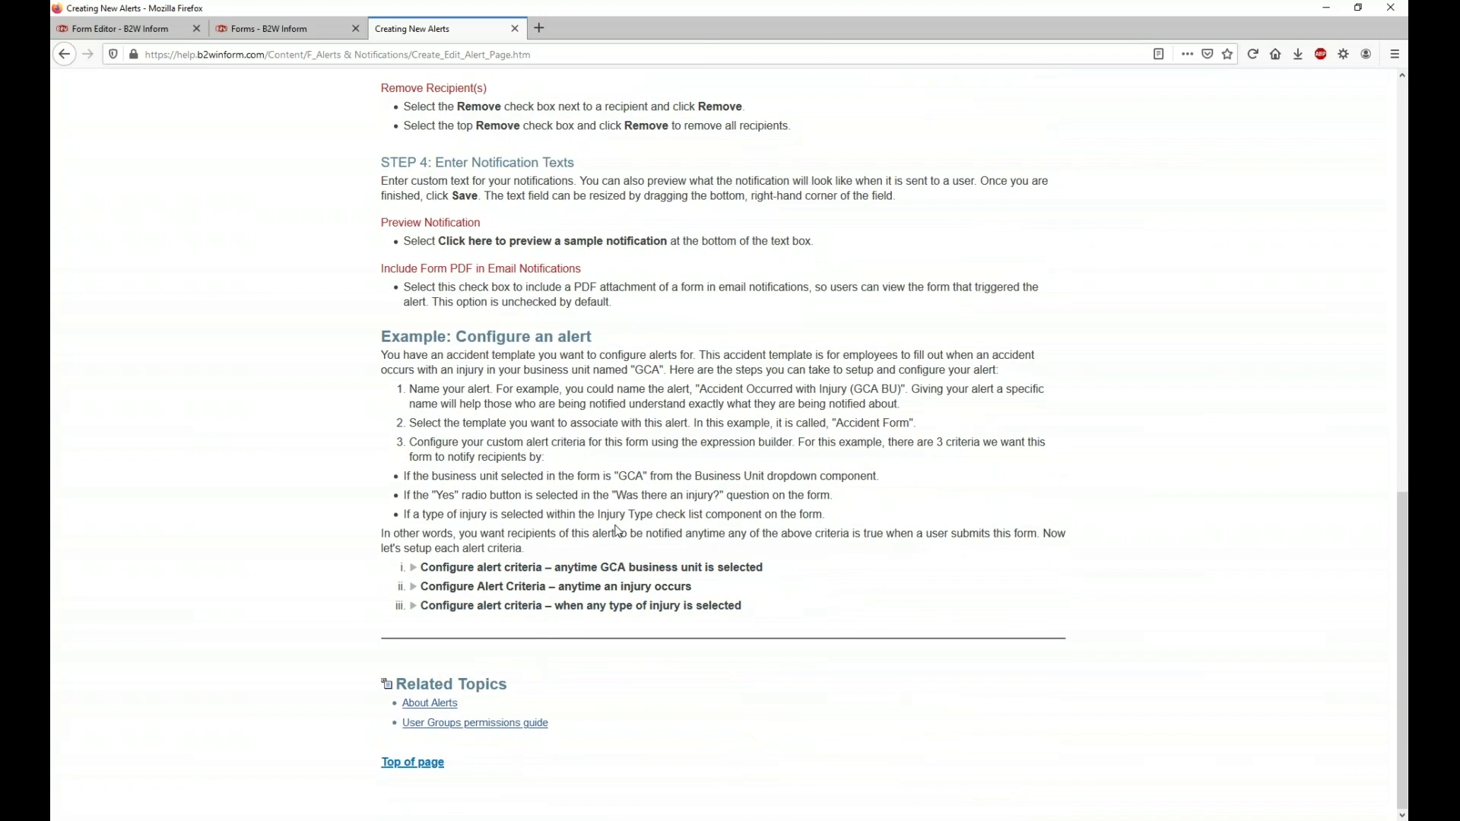
scroll(618, 531, "up", 13)
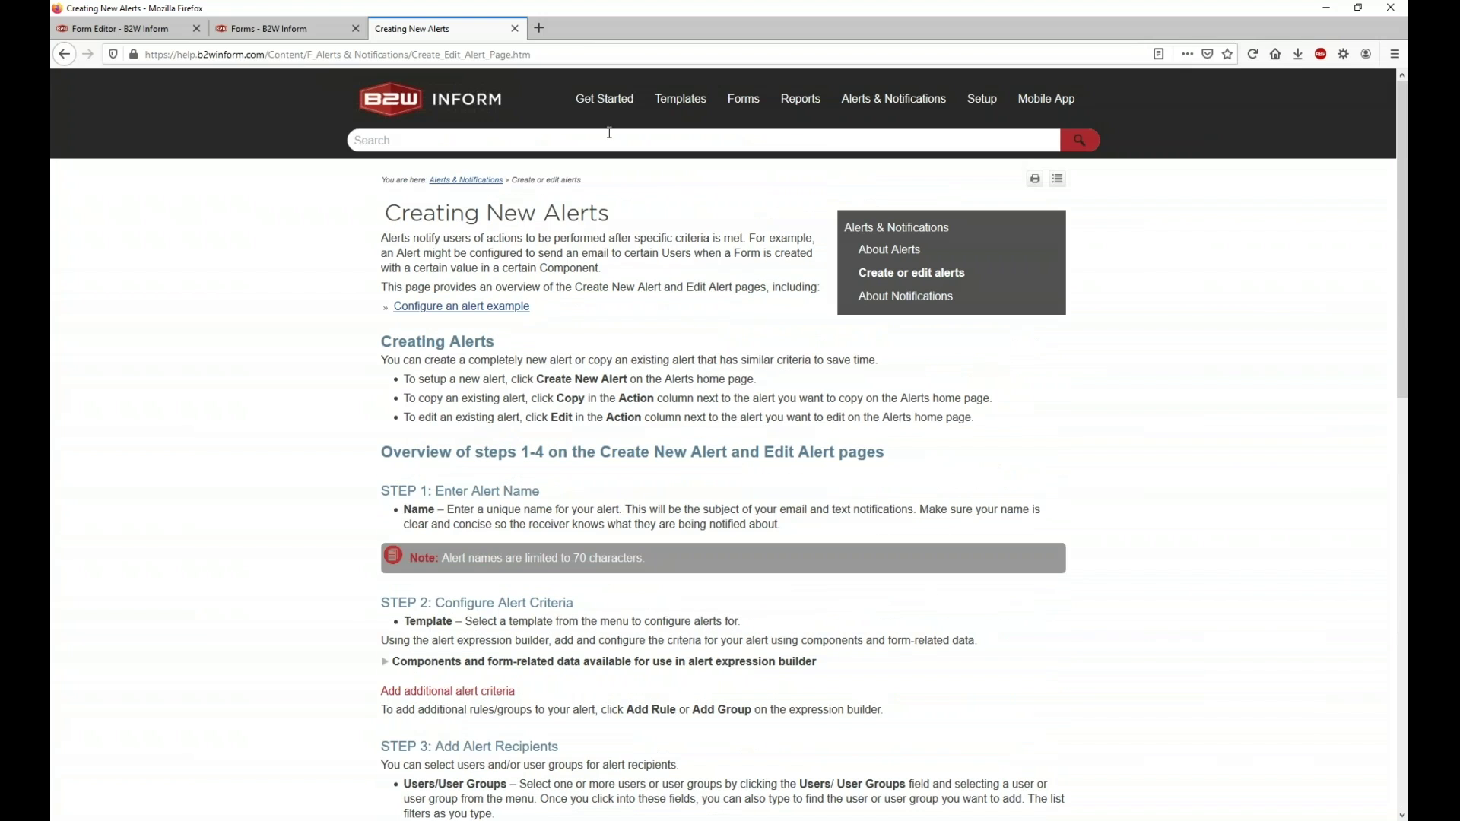
left_click(515, 28)
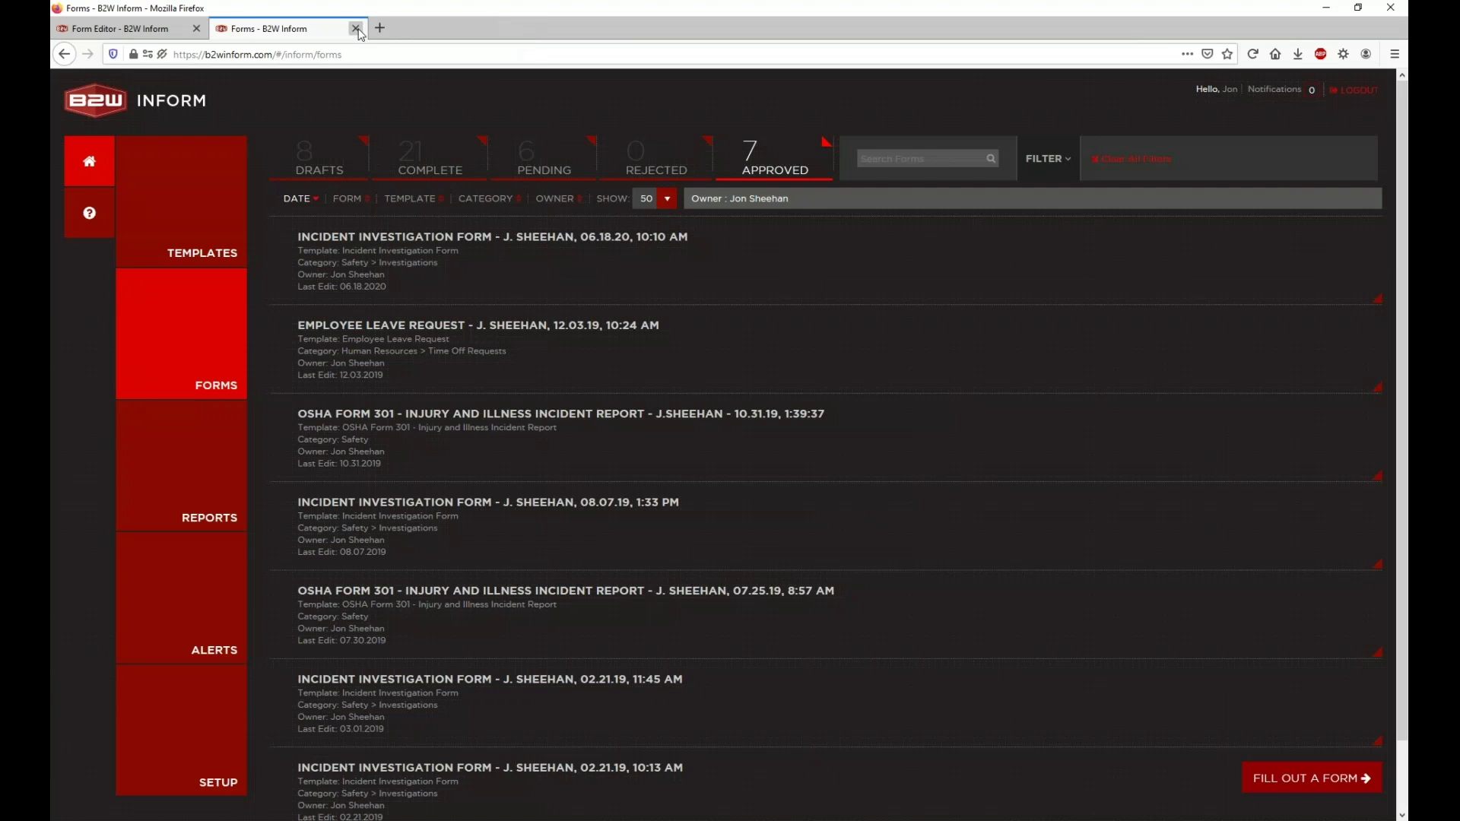
left_click(355, 28)
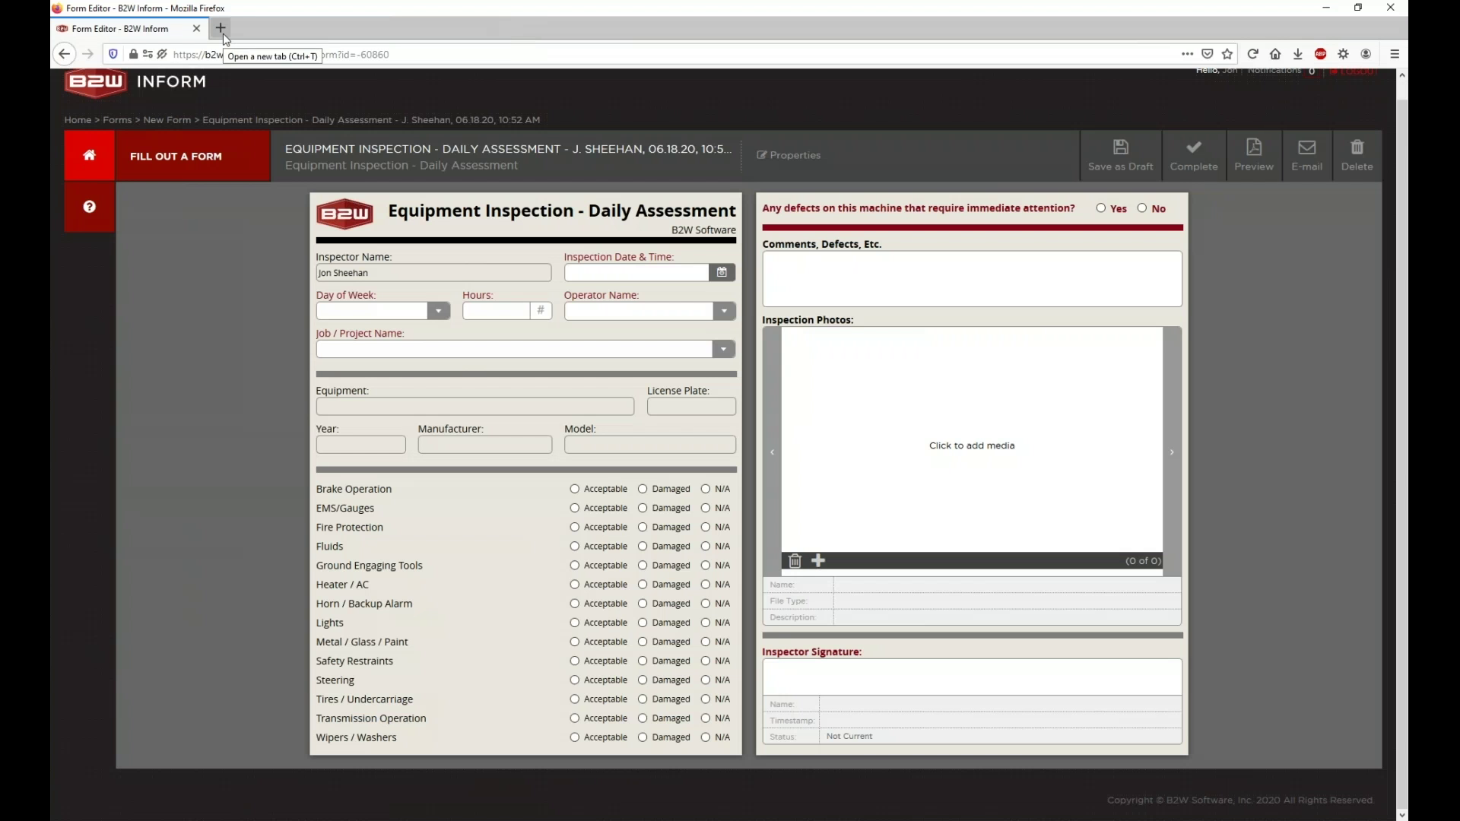